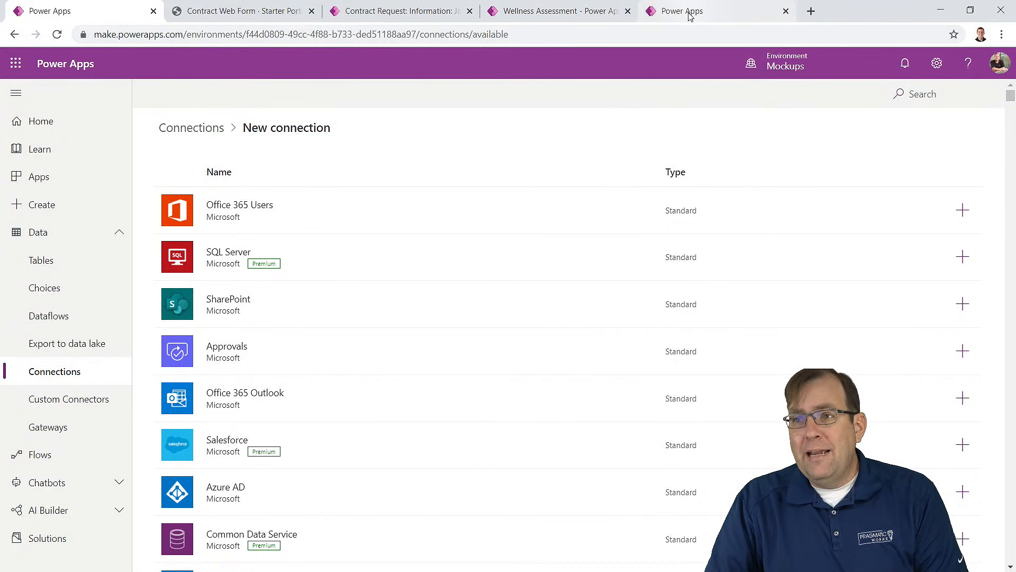
# Step: Search the web for "power apps cheat sheet" in a new browser tab and open the Pragmatic Works cheat sheet page
pyautogui.moveTo(652, 23)
pyautogui.click(811, 11)
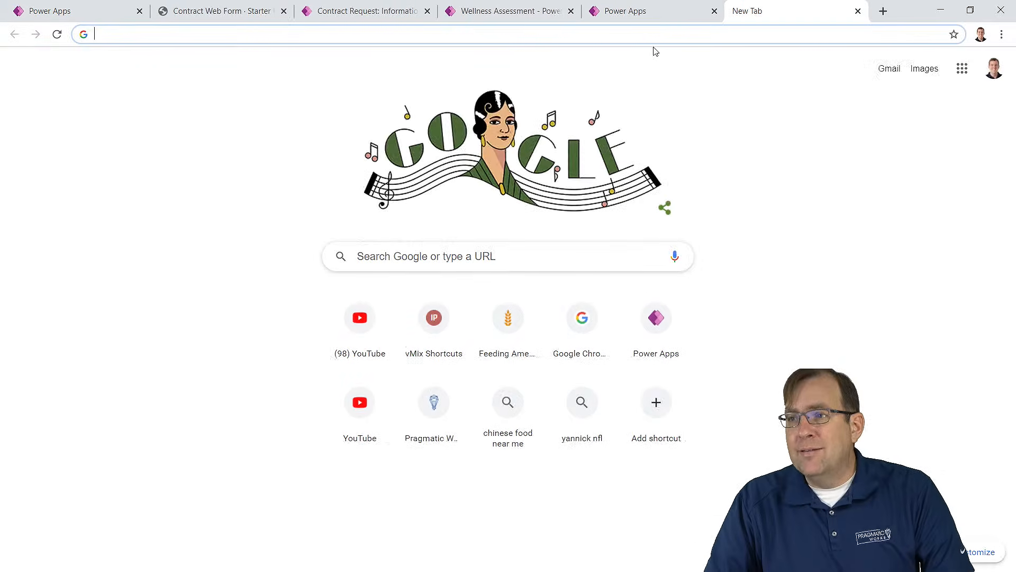
pyautogui.click(651, 32)
pyautogui.write('power apps cheat sheet')
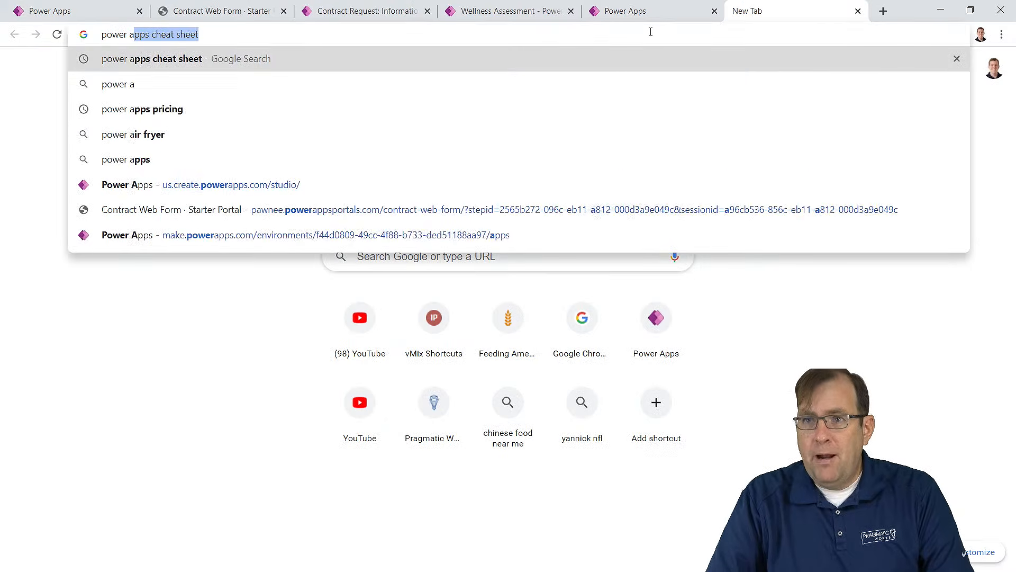
pyautogui.press('Return')
pyautogui.click(234, 186)
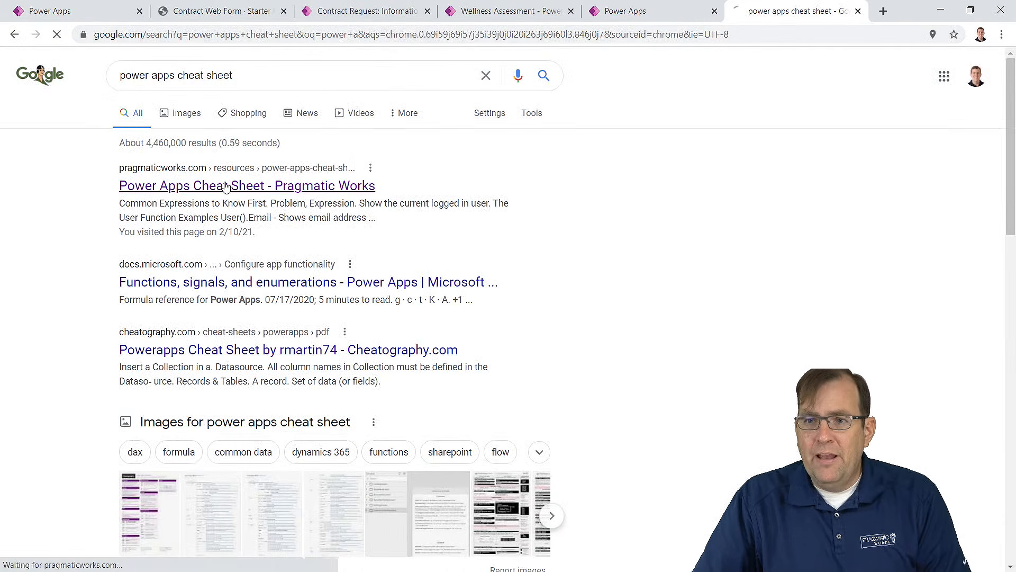
# Step: Open the Power Apps Licensing resource from the cheat sheet page and review the per app plan, per user plan and promotional offer
pyautogui.scroll(-20, 516, 283)
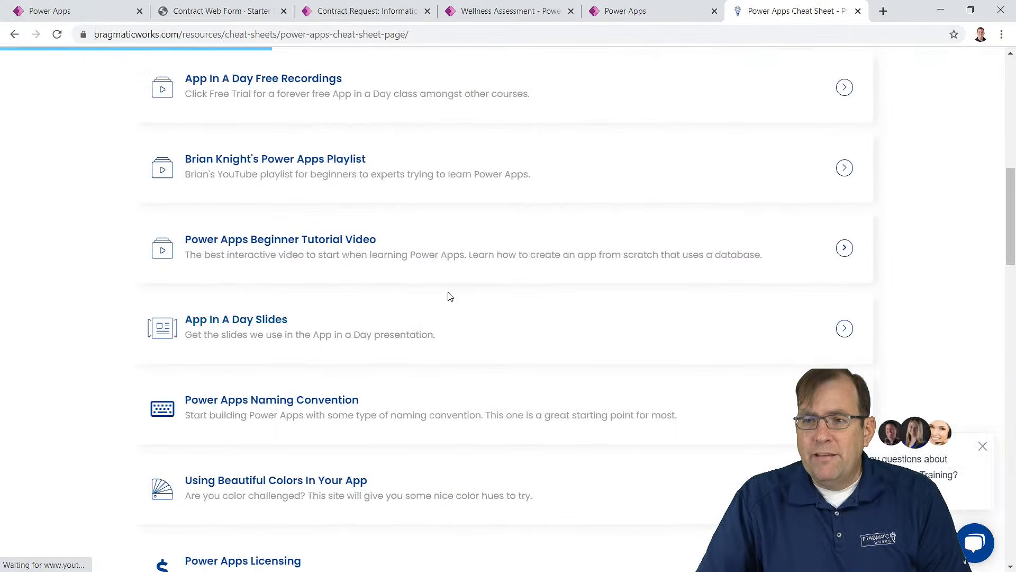
pyautogui.click(281, 172)
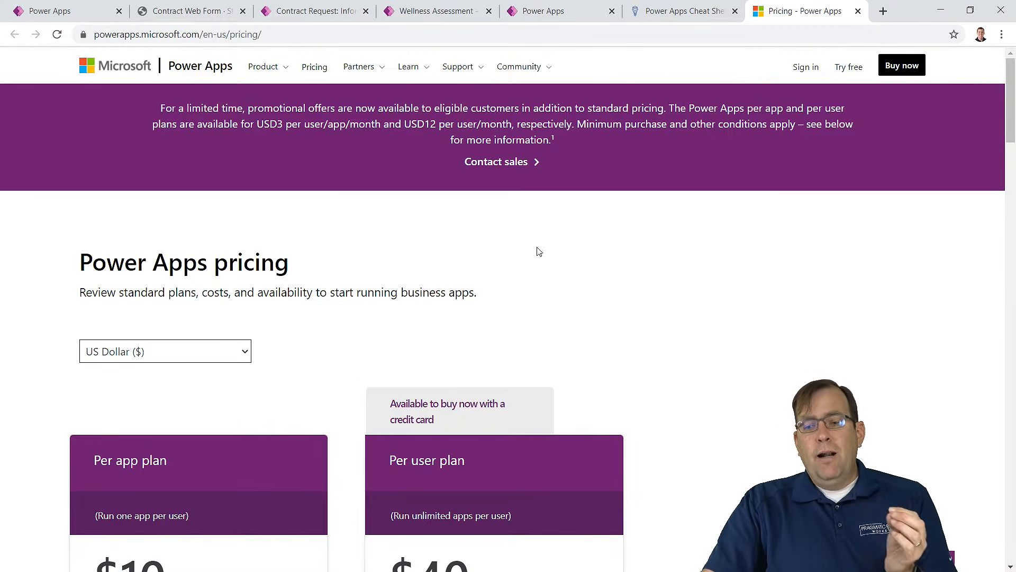
pyautogui.scroll(-5, 536, 252)
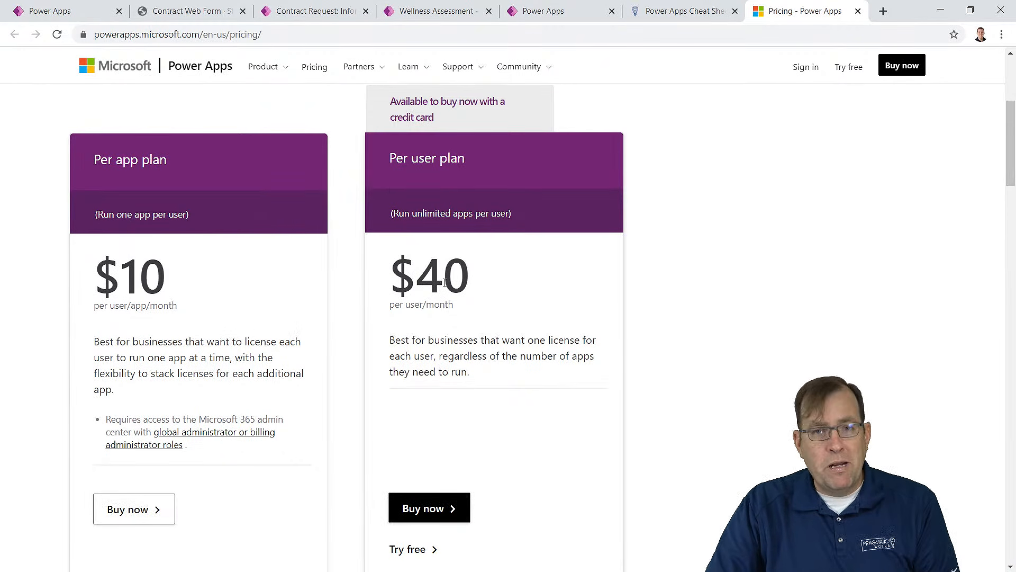
pyautogui.scroll(1, 368, 256)
pyautogui.scroll(1, 368, 257)
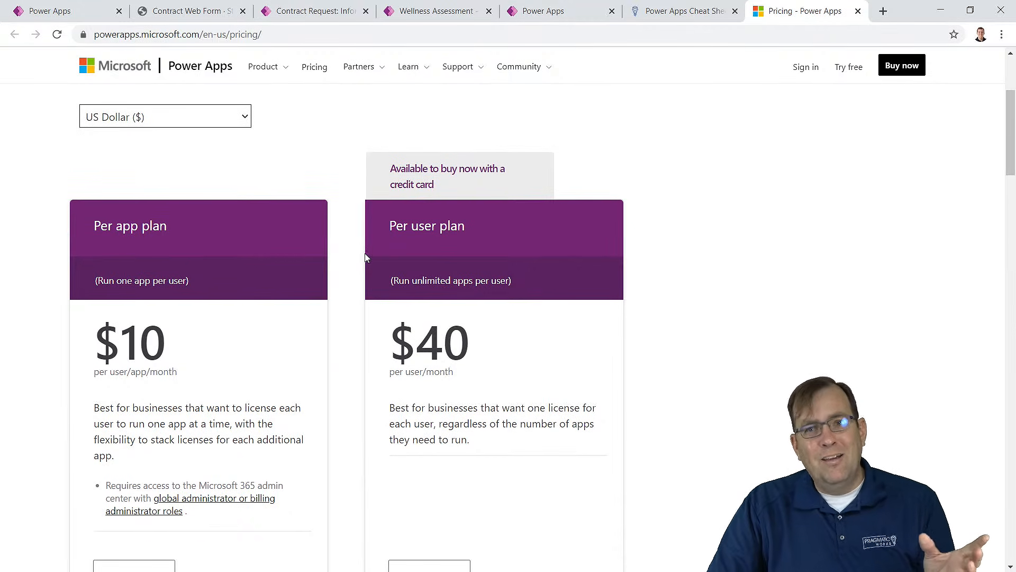
pyautogui.scroll(4, 374, 257)
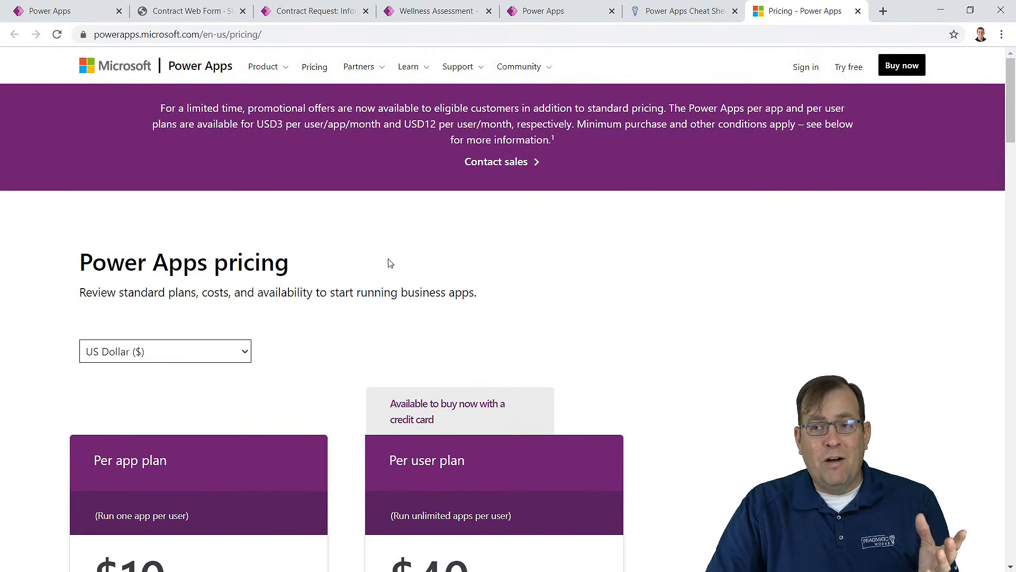
pyautogui.moveTo(159, 107); pyautogui.dragTo(556, 141)
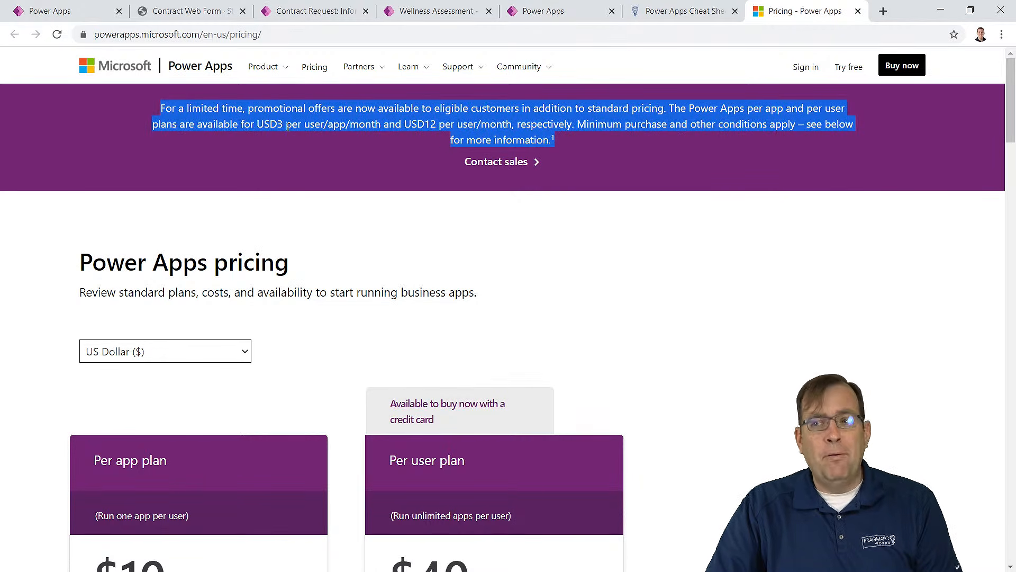
pyautogui.scroll(-6, 428, 121)
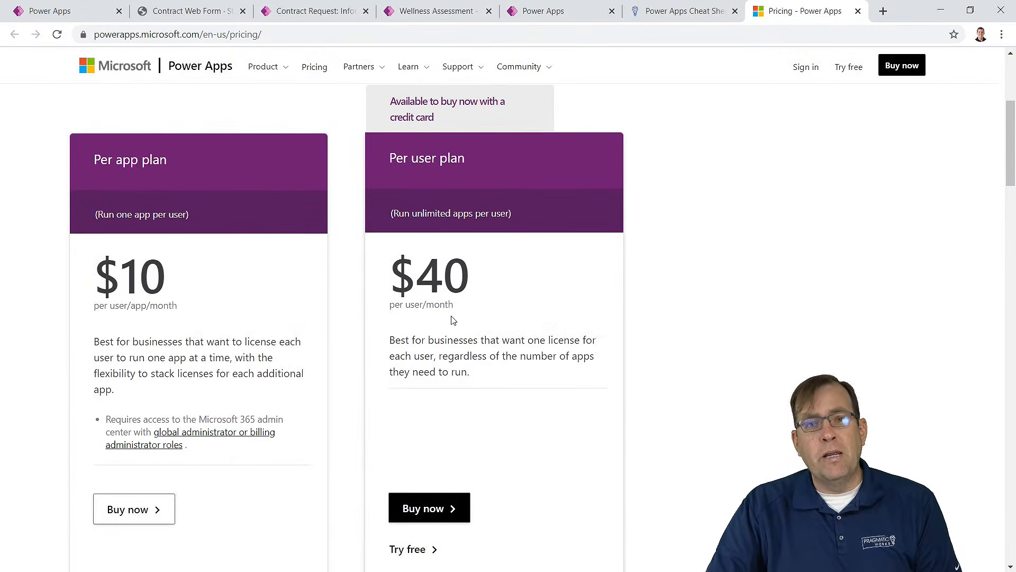
pyautogui.scroll(6, 449, 313)
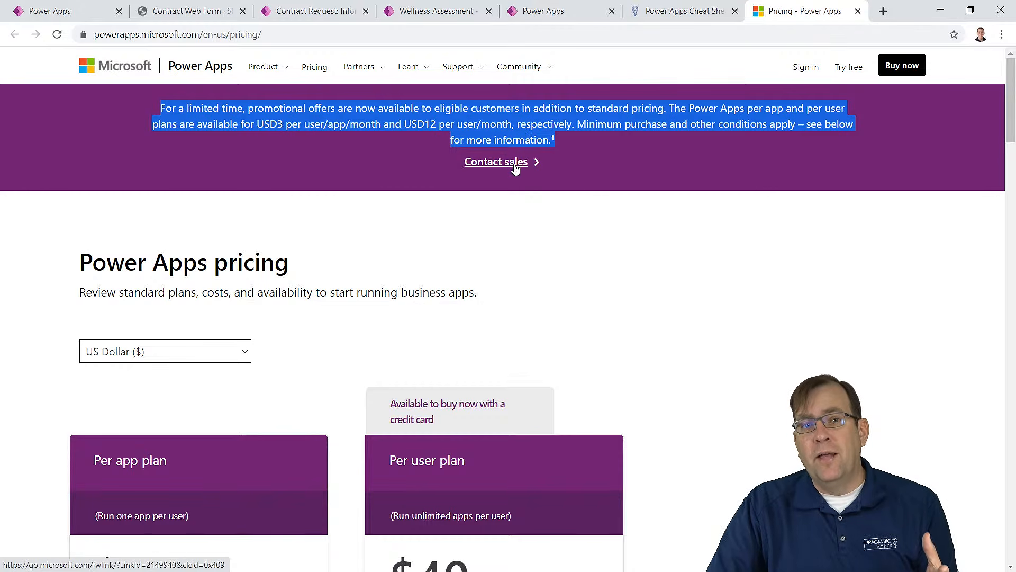
# Step: Examine the Portals and AI Builder add-on prices on the pricing page, marking both Portals capacity prices
pyautogui.scroll(-15, 507, 186)
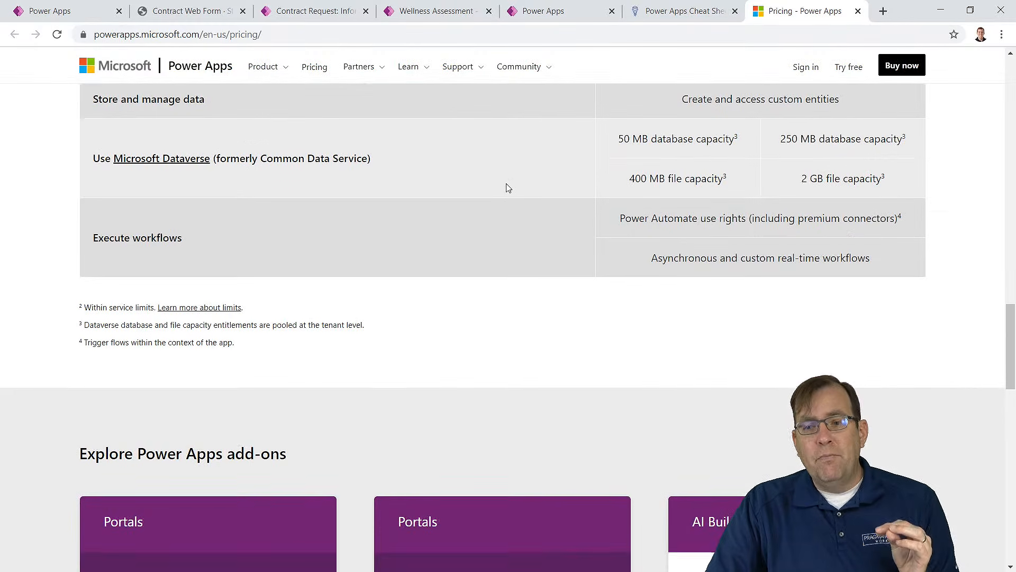
pyautogui.scroll(-9, 508, 186)
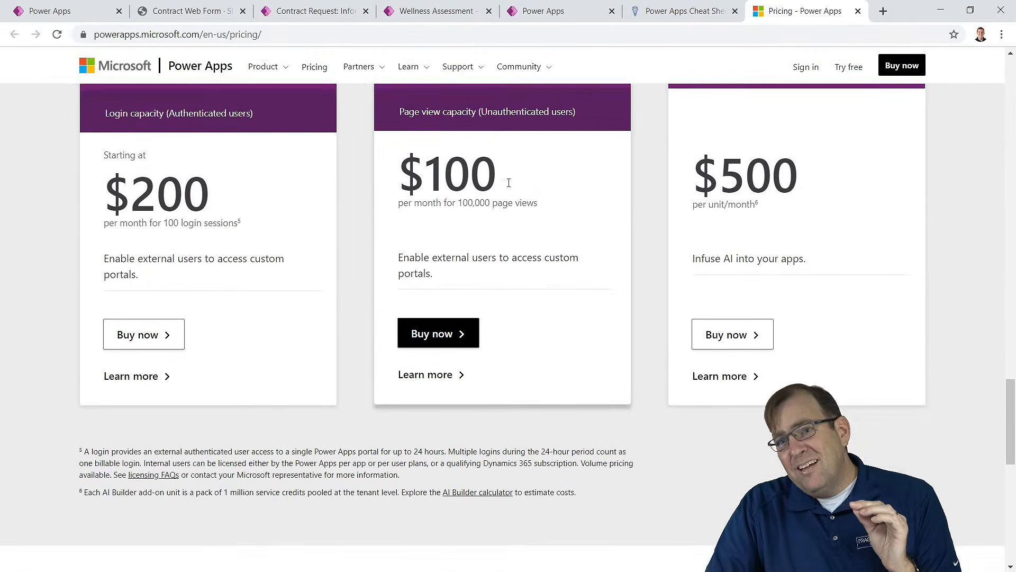
pyautogui.scroll(2, 509, 183)
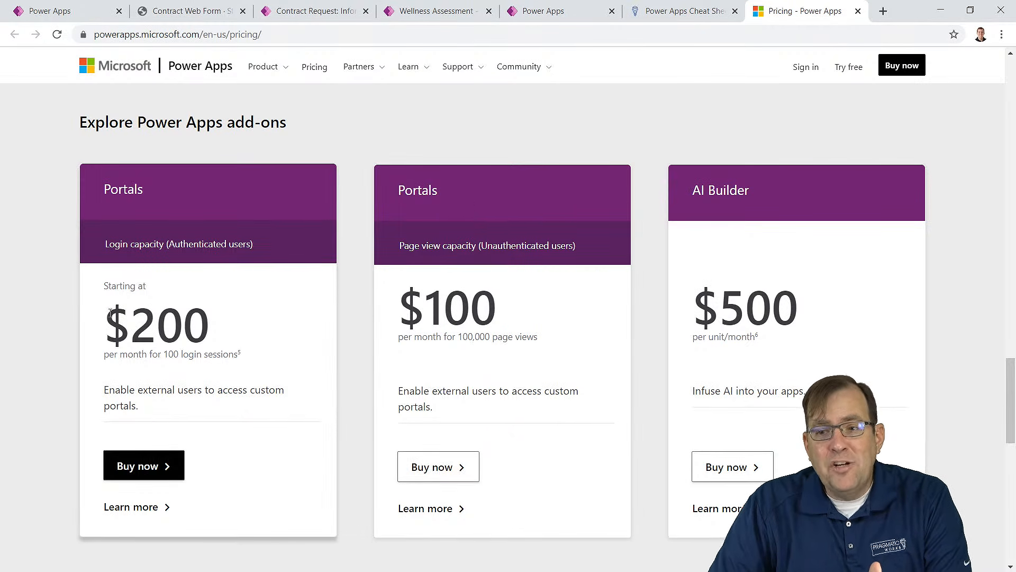
pyautogui.moveTo(104, 317); pyautogui.dragTo(515, 345)
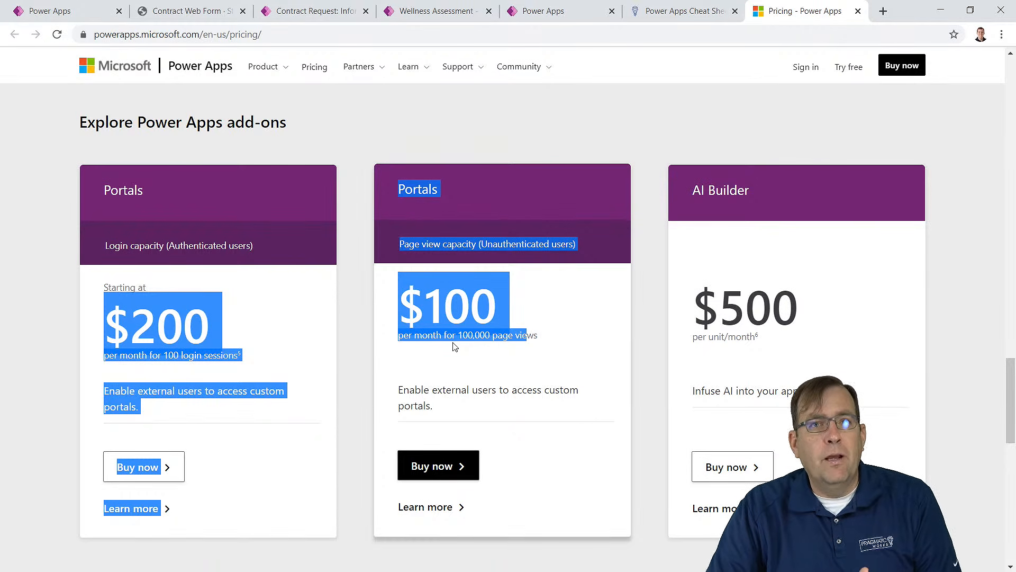
pyautogui.scroll(20, 454, 344)
pyautogui.scroll(6, 443, 339)
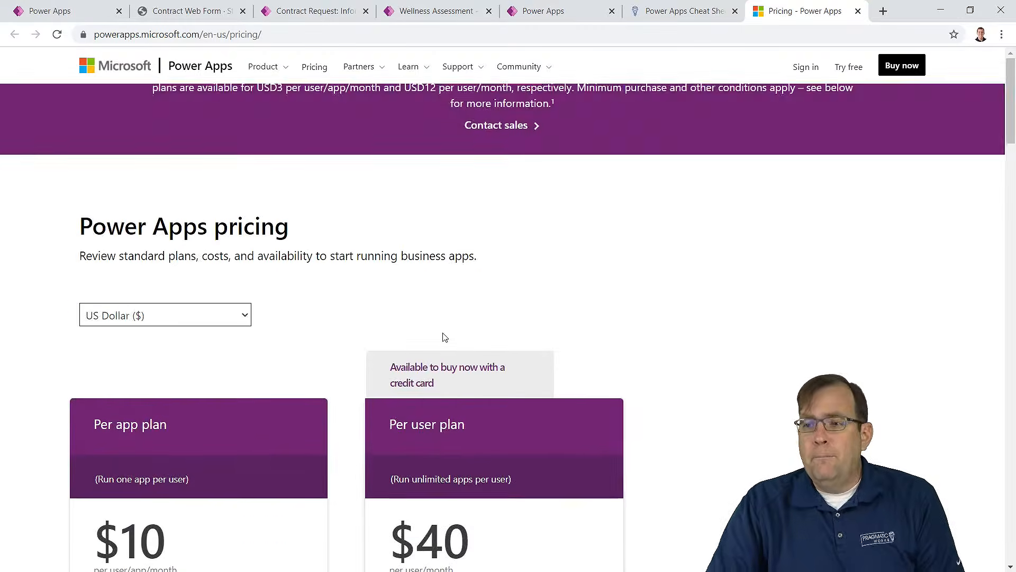
# Step: Compare the per app and per user plan prices with the limited-time promotional offer, marking the offer text
pyautogui.scroll(-5, 438, 333)
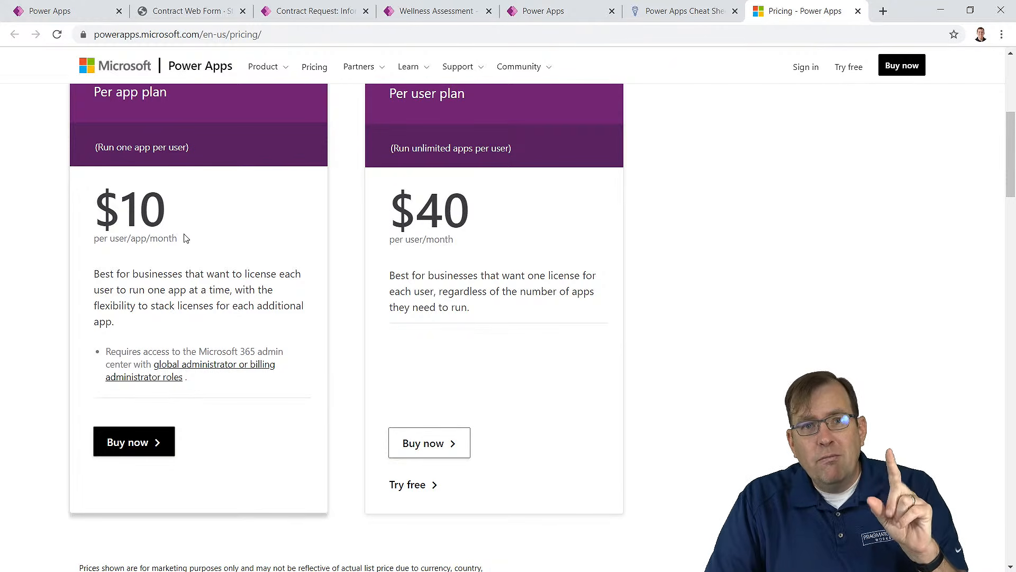
pyautogui.scroll(7, 197, 242)
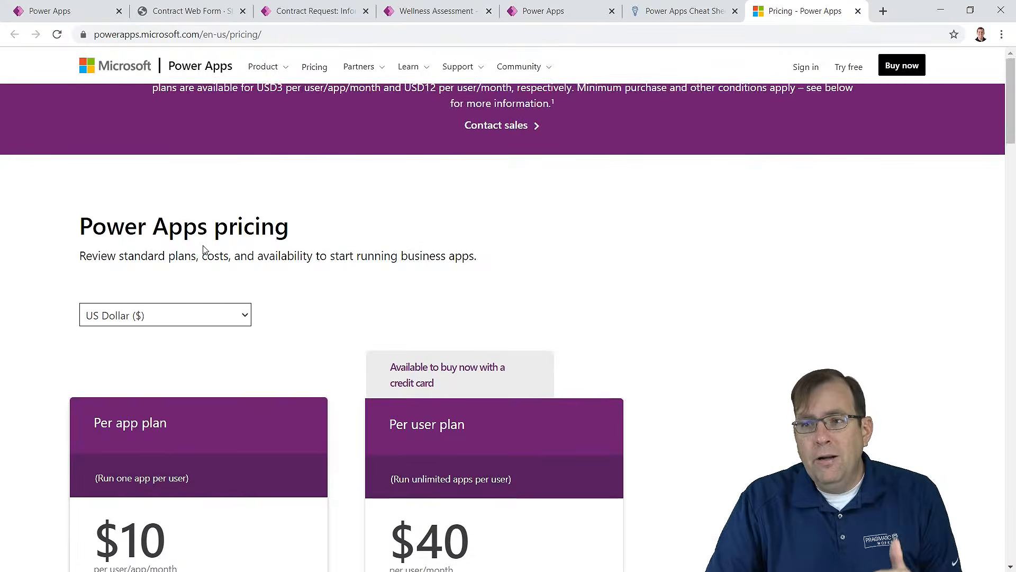
pyautogui.moveTo(292, 123); pyautogui.dragTo(253, 125)
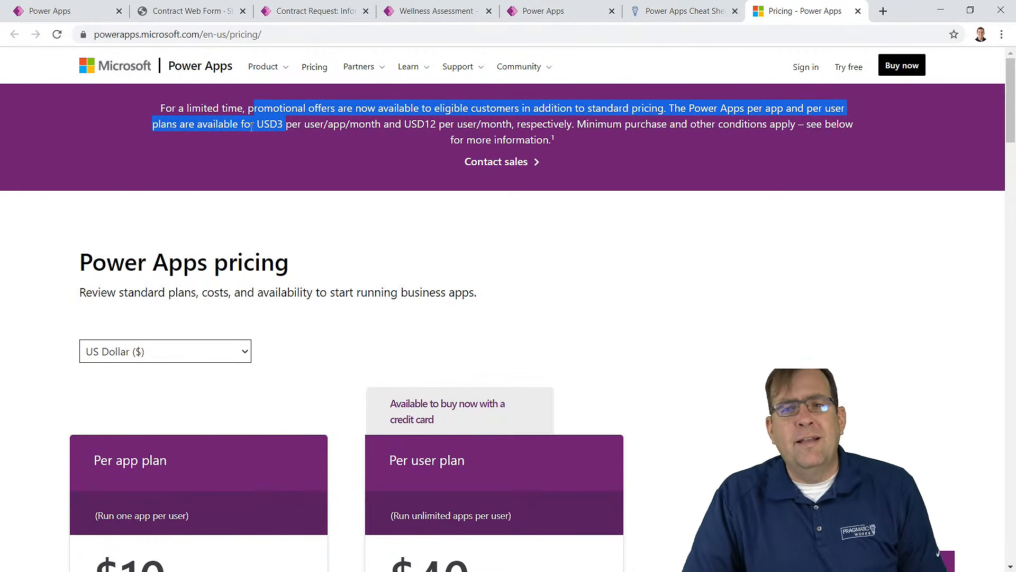
pyautogui.moveTo(551, 141); pyautogui.dragTo(552, 140)
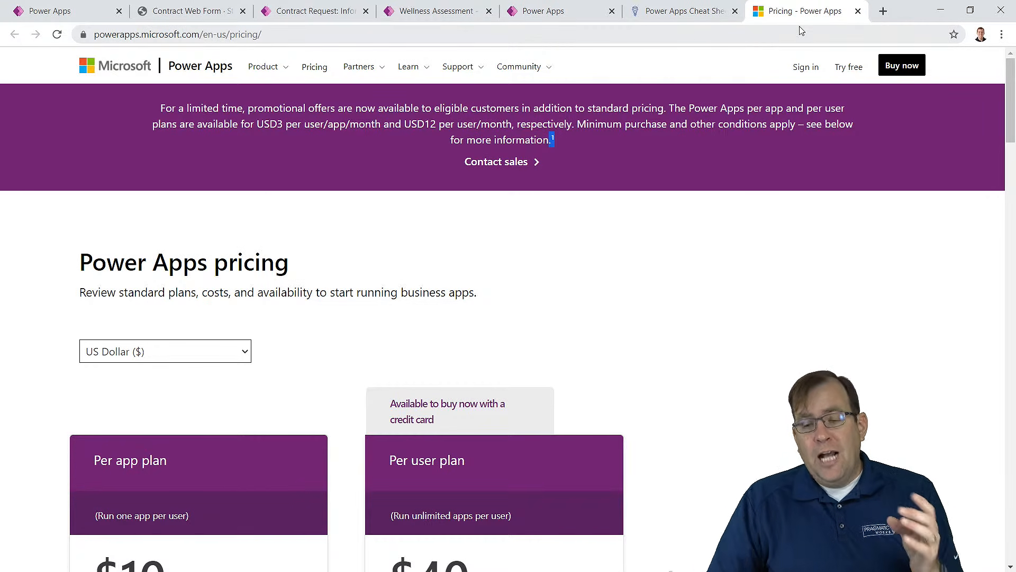
pyautogui.scroll(-3, 785, 90)
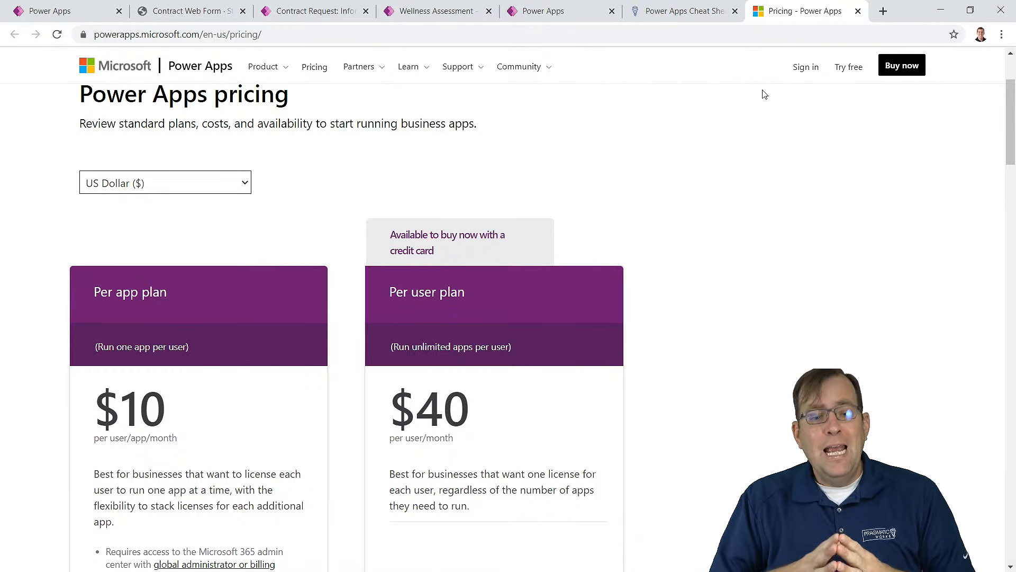
# Step: Go back to the Power Apps new connection page, check the list of available environments and close it
pyautogui.click(299, 10)
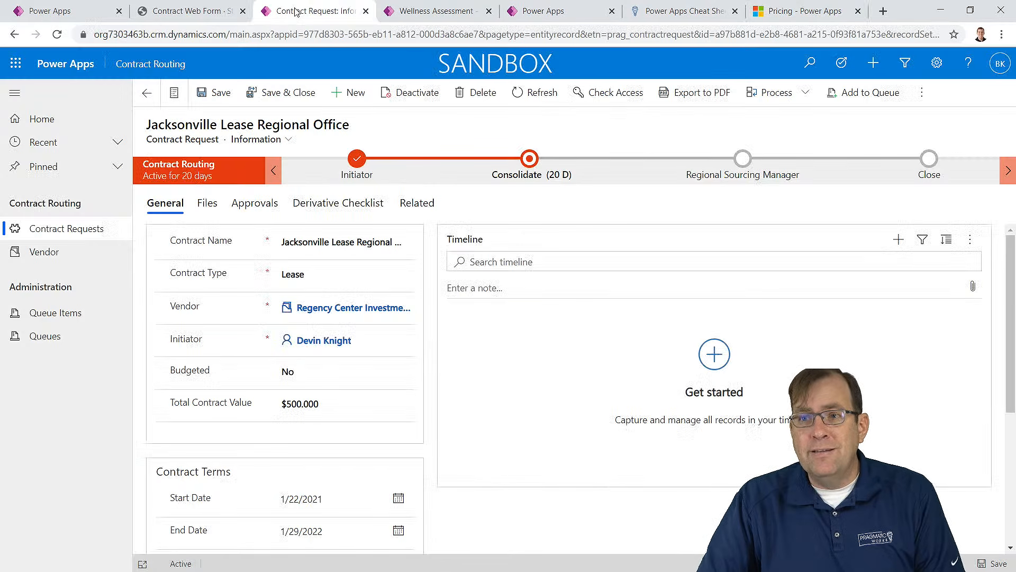
pyautogui.click(77, 13)
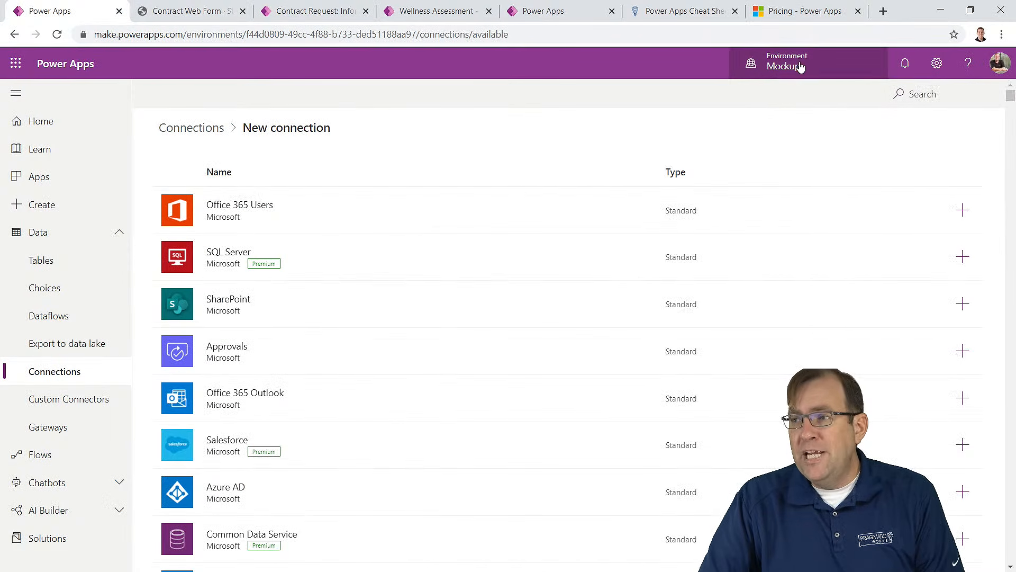
pyautogui.click(816, 67)
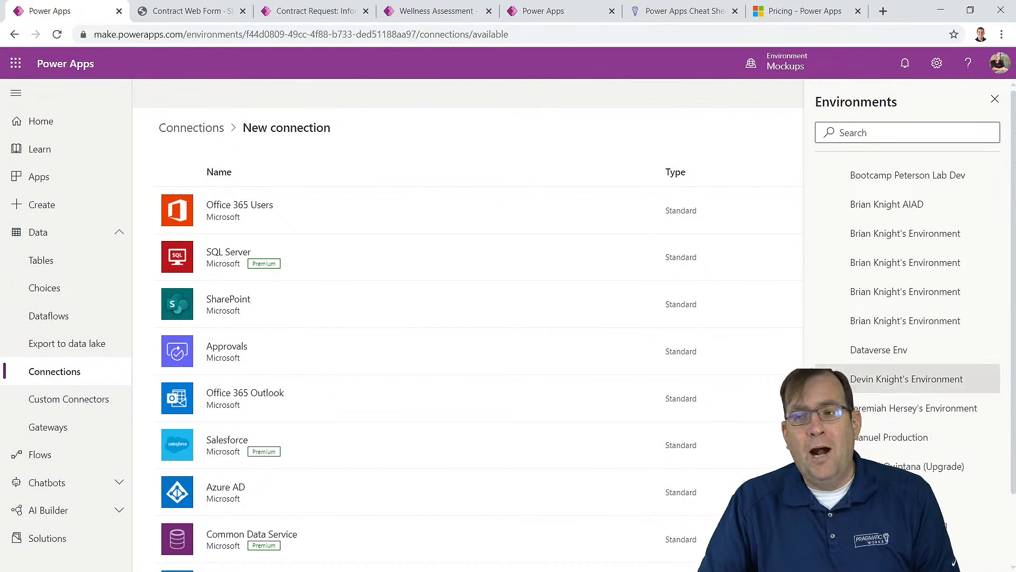
pyautogui.click(996, 99)
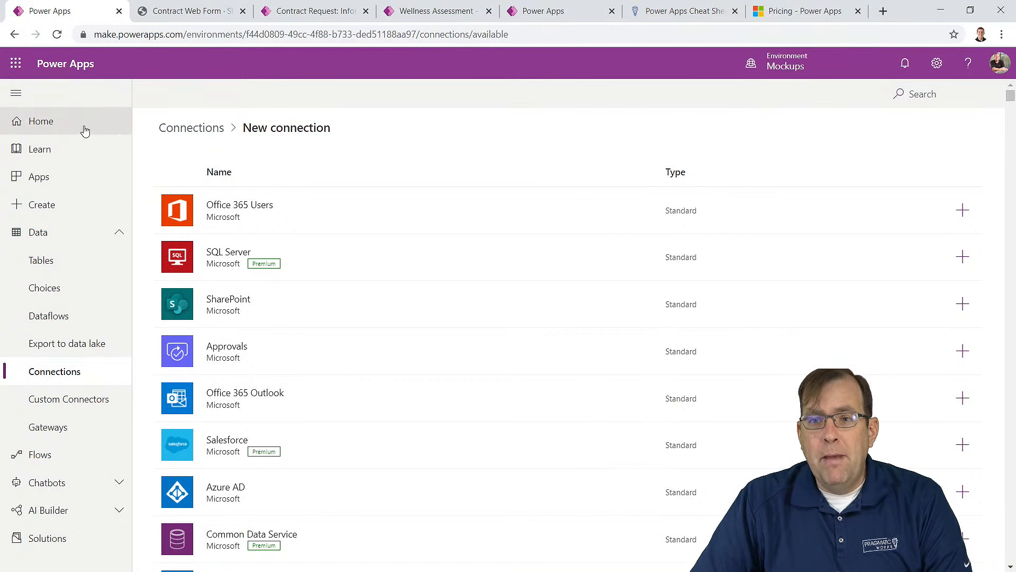
# Step: Go to the Power Apps home page, open Connections under Data and look through the Mockups environment's existing connections
pyautogui.click(85, 130)
pyautogui.moveTo(184, 34); pyautogui.dragTo(6, 30)
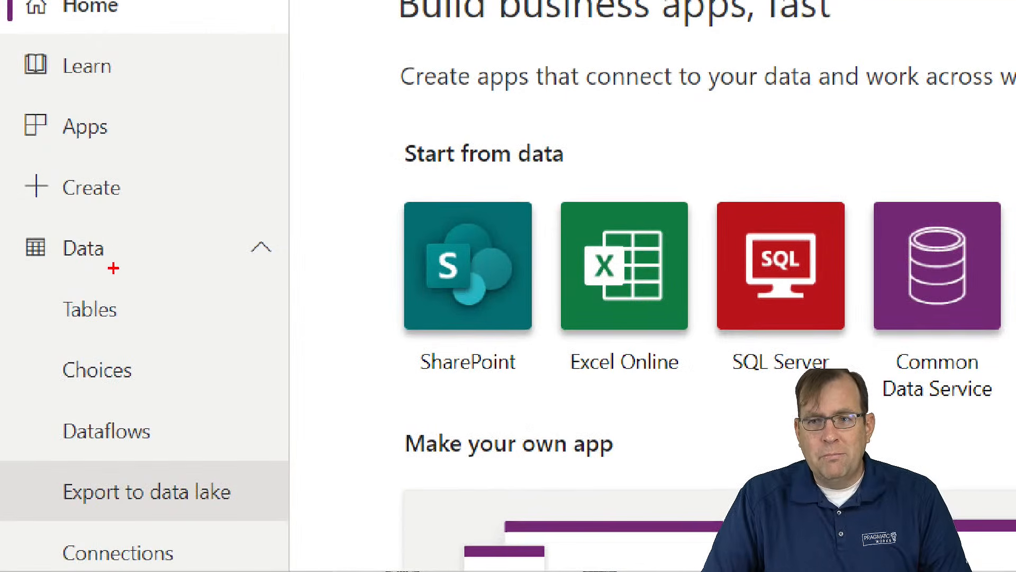
pyautogui.moveTo(112, 246); pyautogui.dragTo(265, 230)
pyautogui.moveTo(202, 549); pyautogui.dragTo(265, 522)
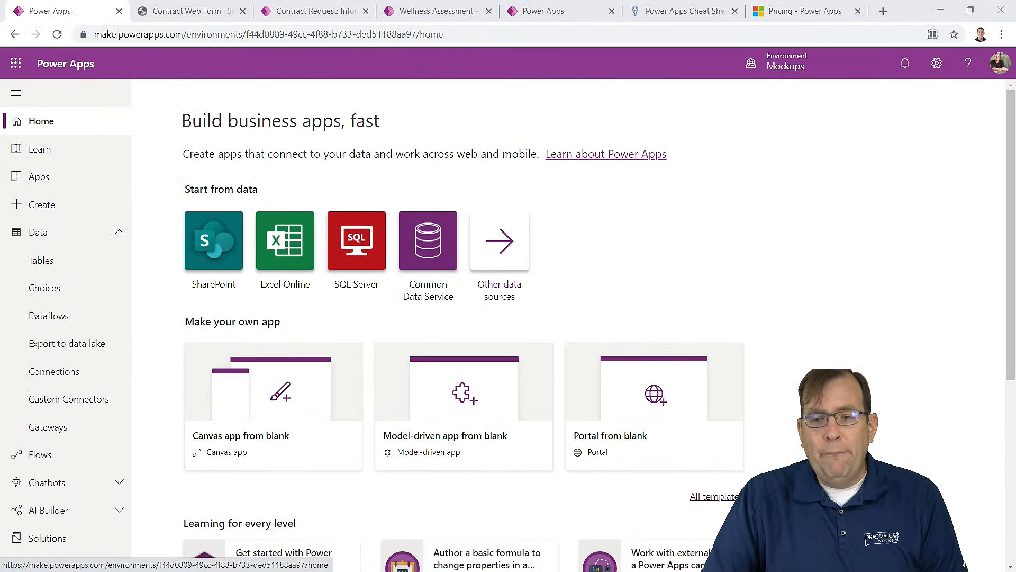
pyautogui.click(82, 379)
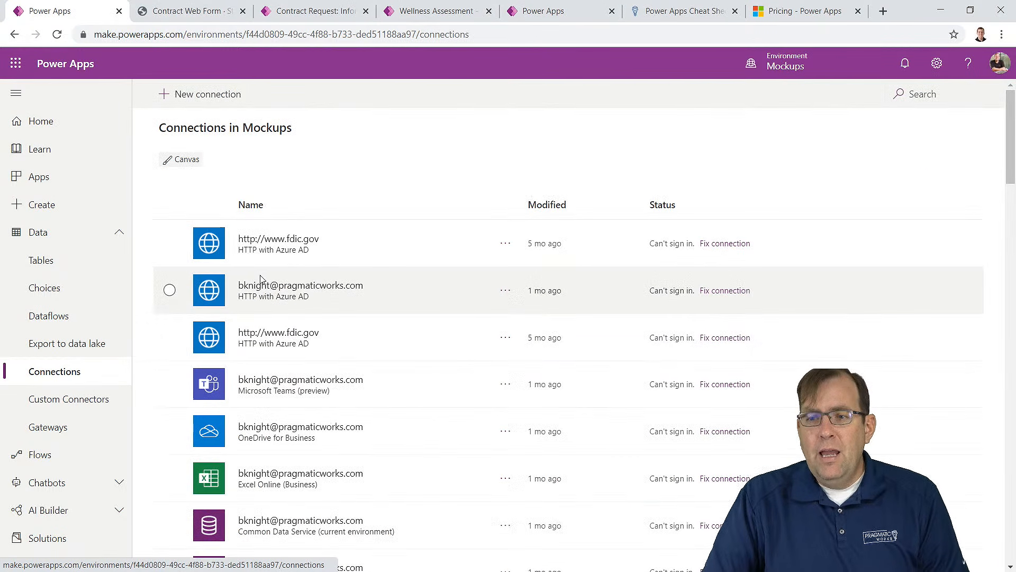
pyautogui.scroll(-5, 284, 278)
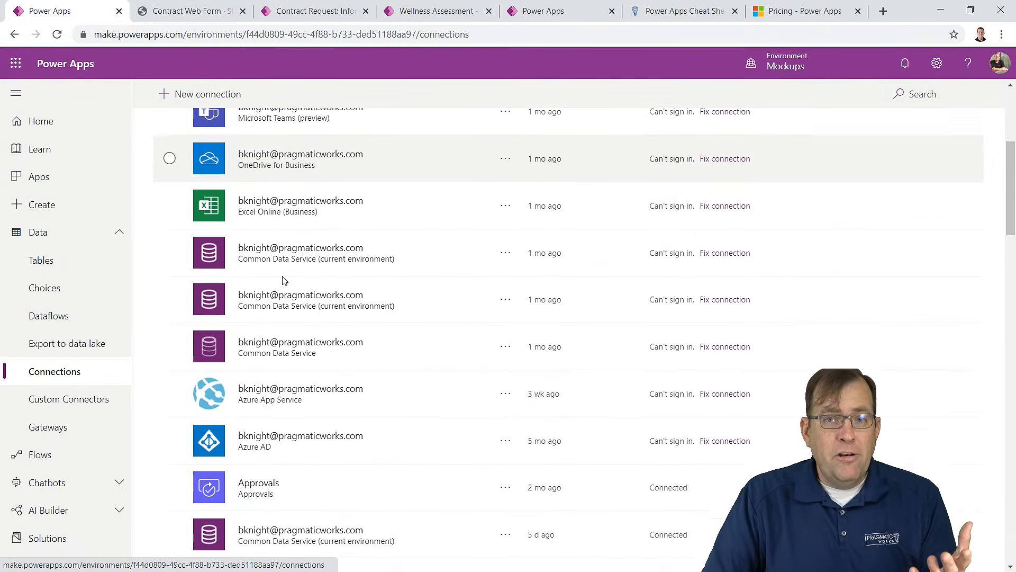
pyautogui.scroll(-5, 284, 281)
pyautogui.scroll(10, 288, 275)
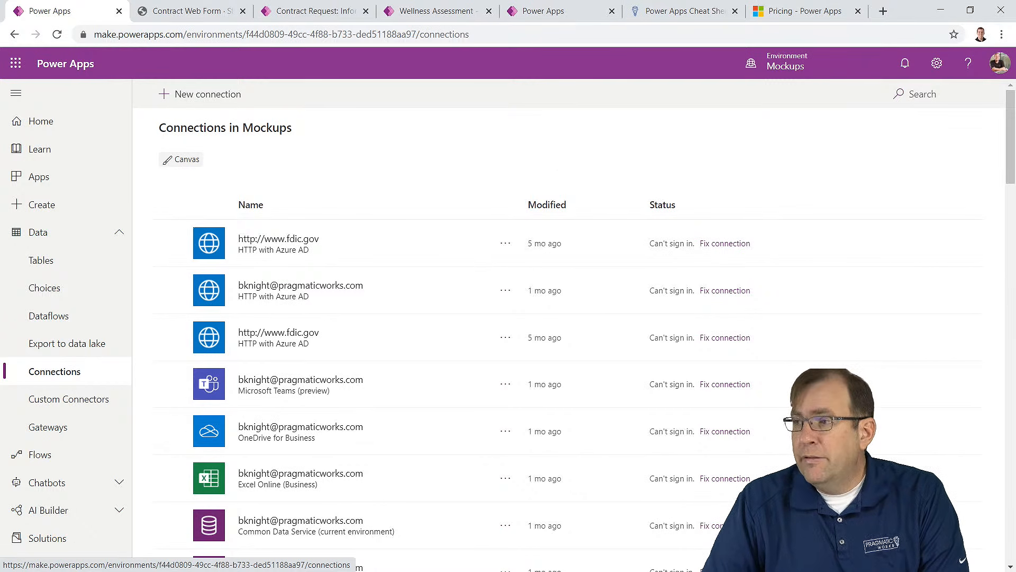
# Step: Review the environments list again from the Mockups connections page and close it
pyautogui.click(778, 63)
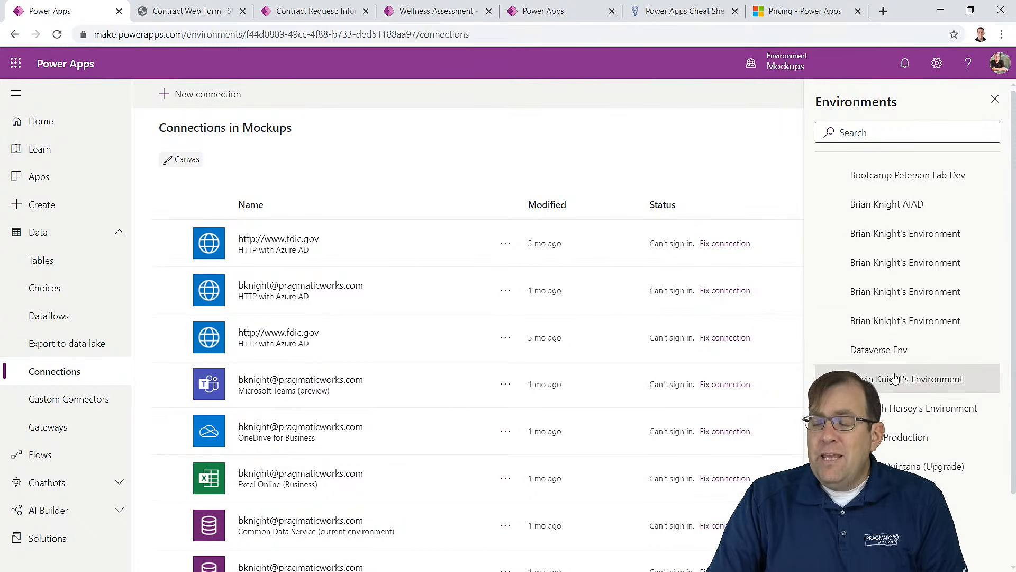
pyautogui.click(899, 349)
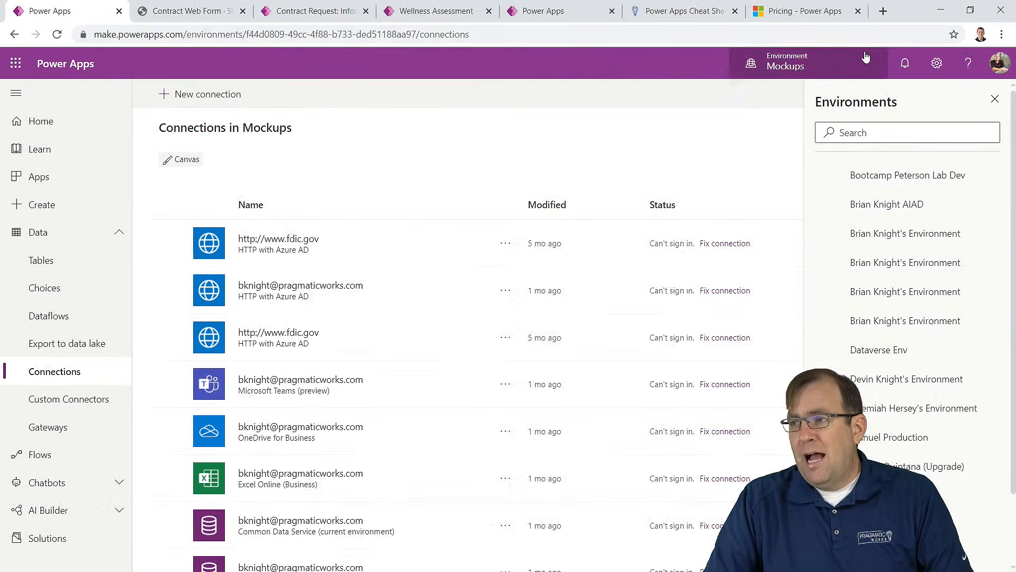
pyautogui.click(995, 99)
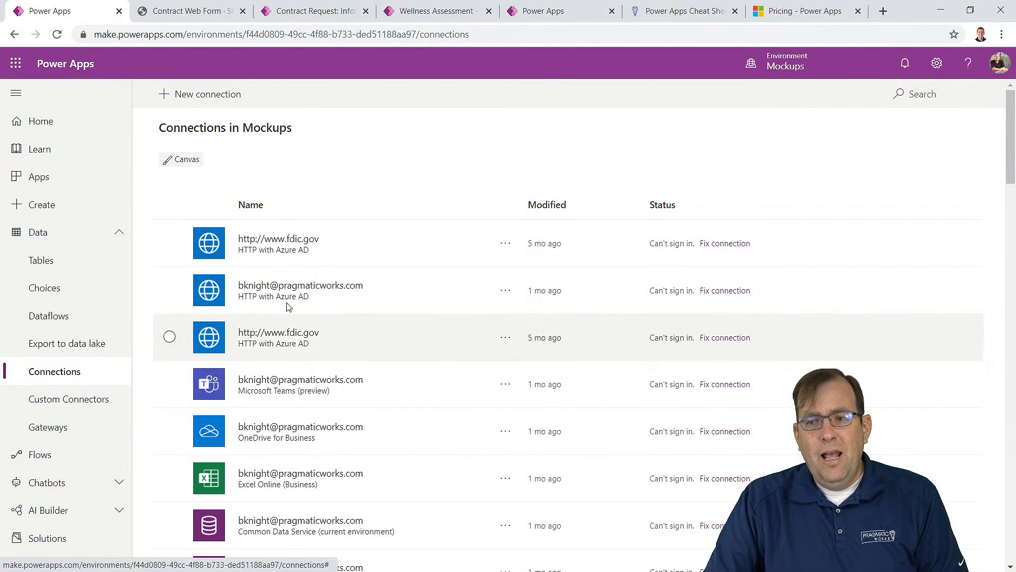
# Step: Start a new SQL Server connection in the Mockups environment and choose SQL Server Authentication as its authentication type
pyautogui.click(226, 96)
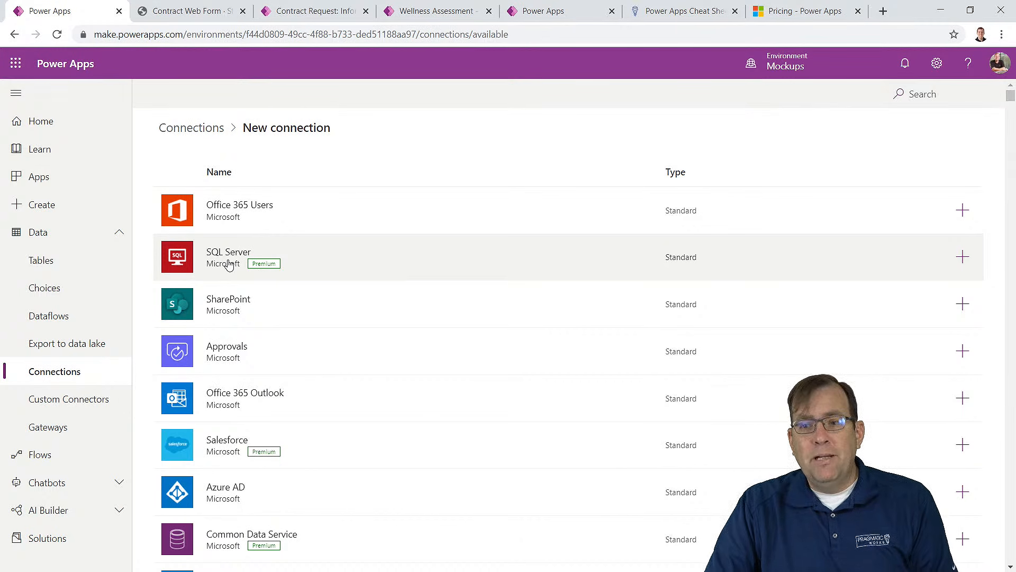
pyautogui.click(310, 263)
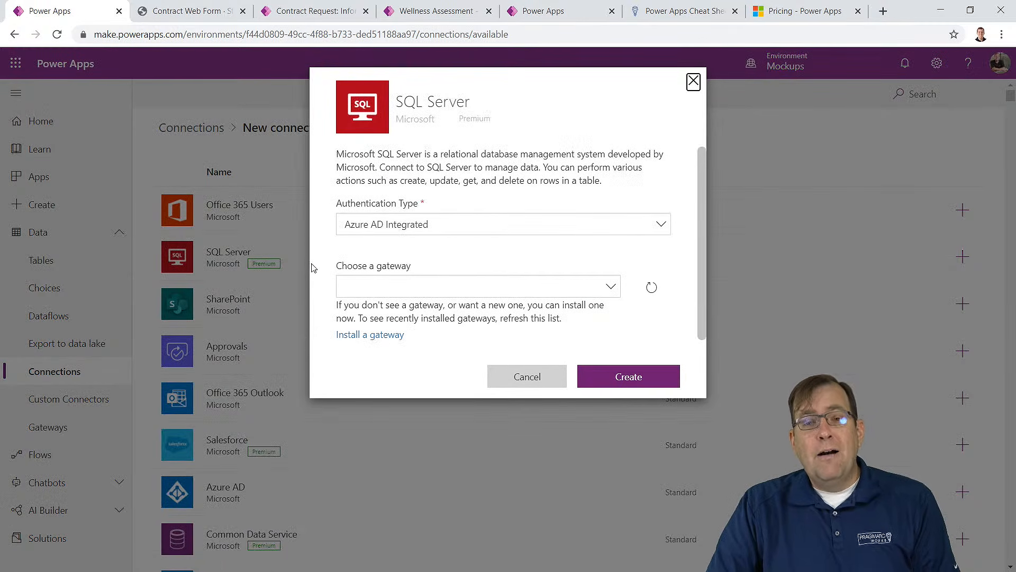
pyautogui.click(416, 228)
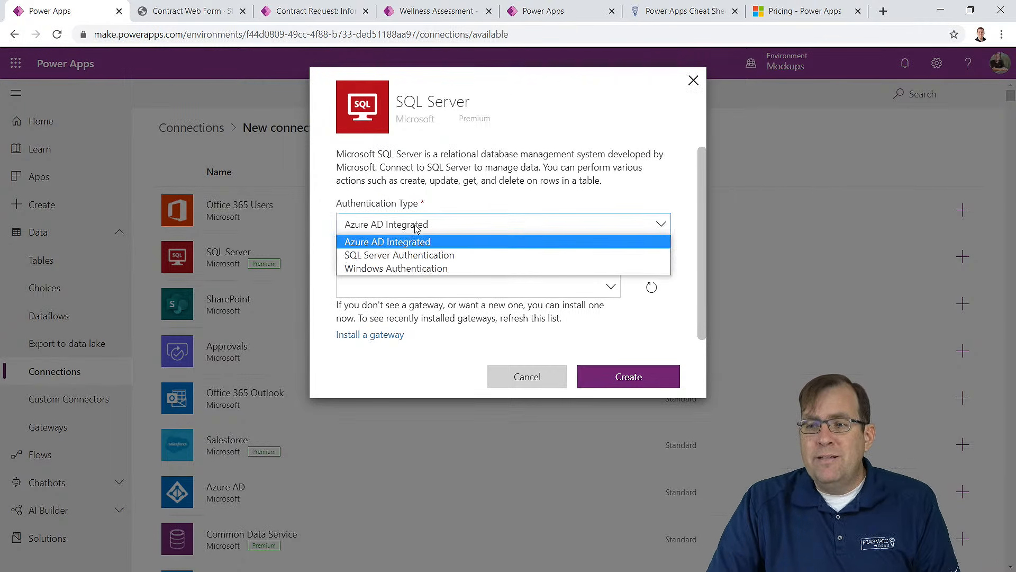
pyautogui.click(417, 254)
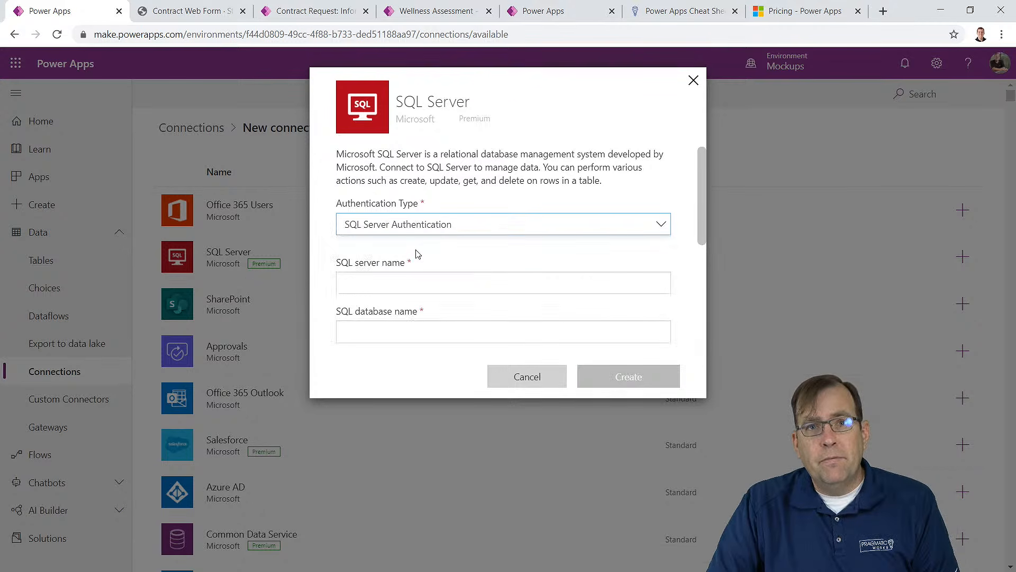
# Step: Set the SQL server name of the new connection to pragmaticworks.database.windows.net
pyautogui.click(426, 281)
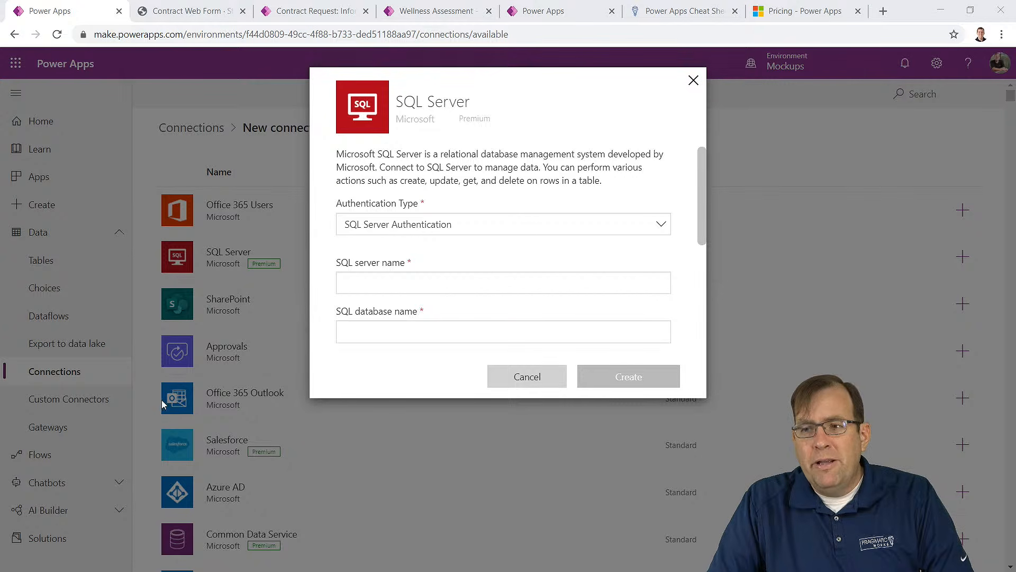
pyautogui.click(438, 284)
pyautogui.write('pr')
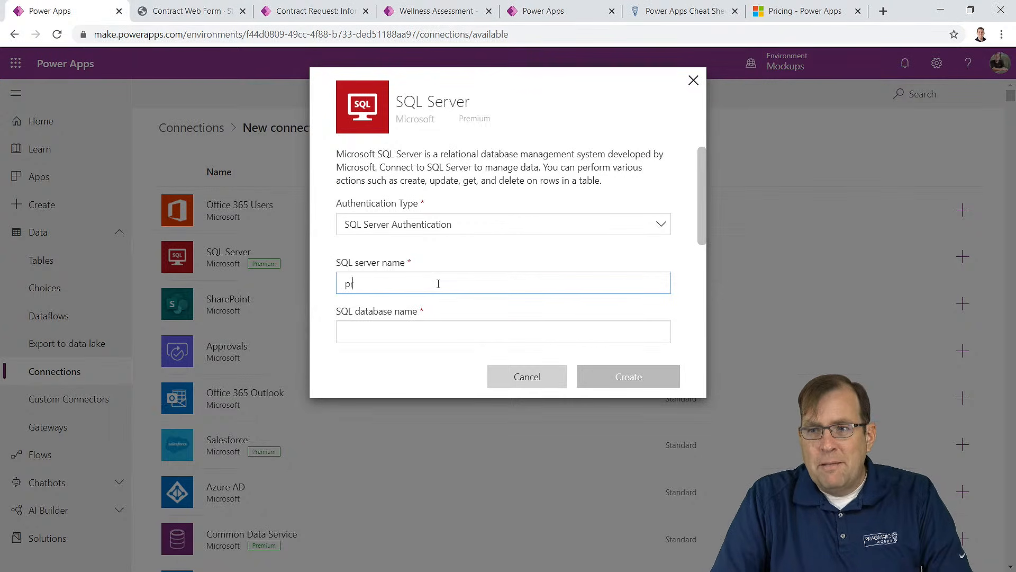
pyautogui.write('agmaticworks.dat')
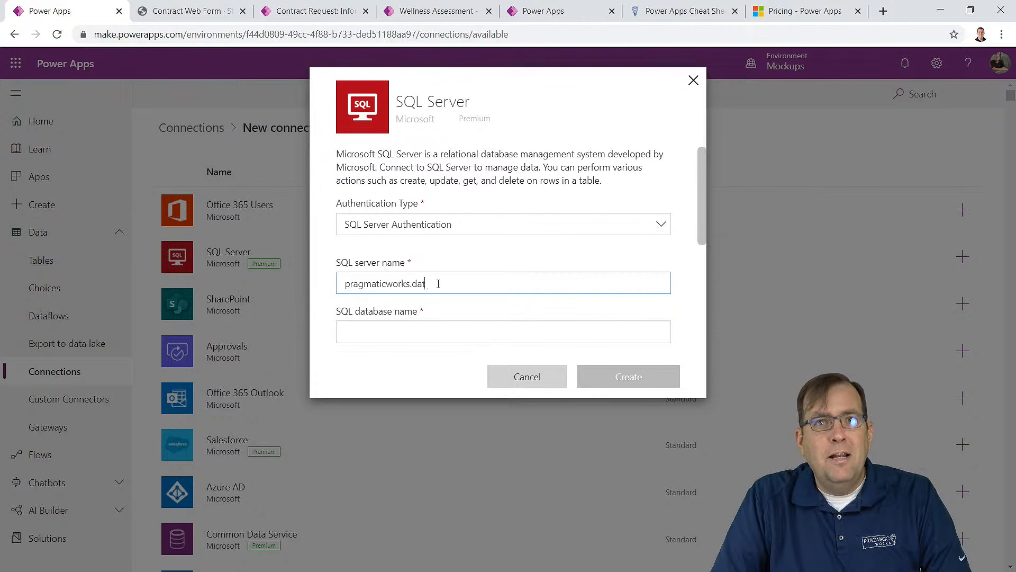
pyautogui.write('abase.windows.net')
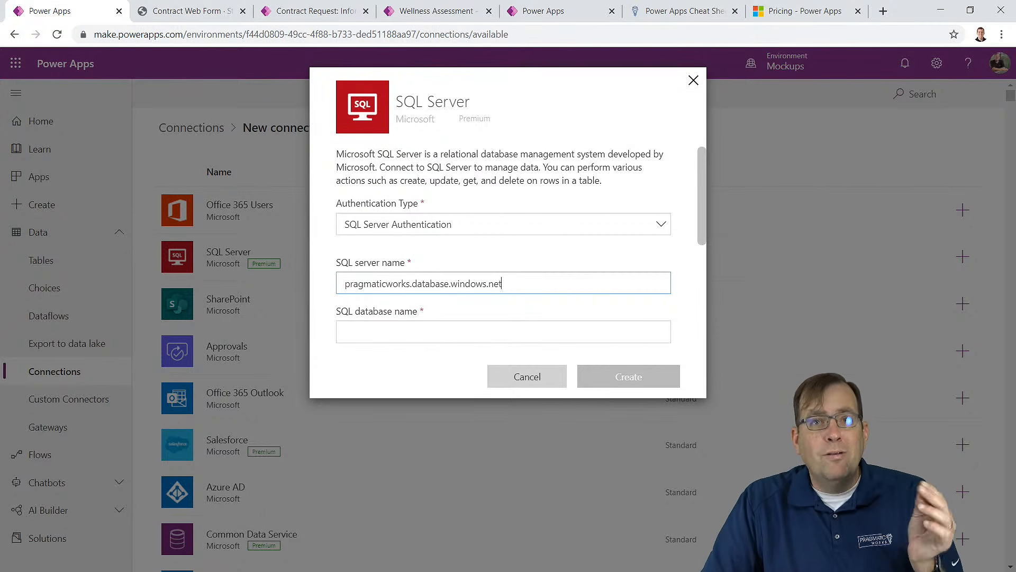
# Step: Set the connection's SQL database name to Demo and its username to demouser
pyautogui.click(387, 332)
pyautogui.write('Demo')
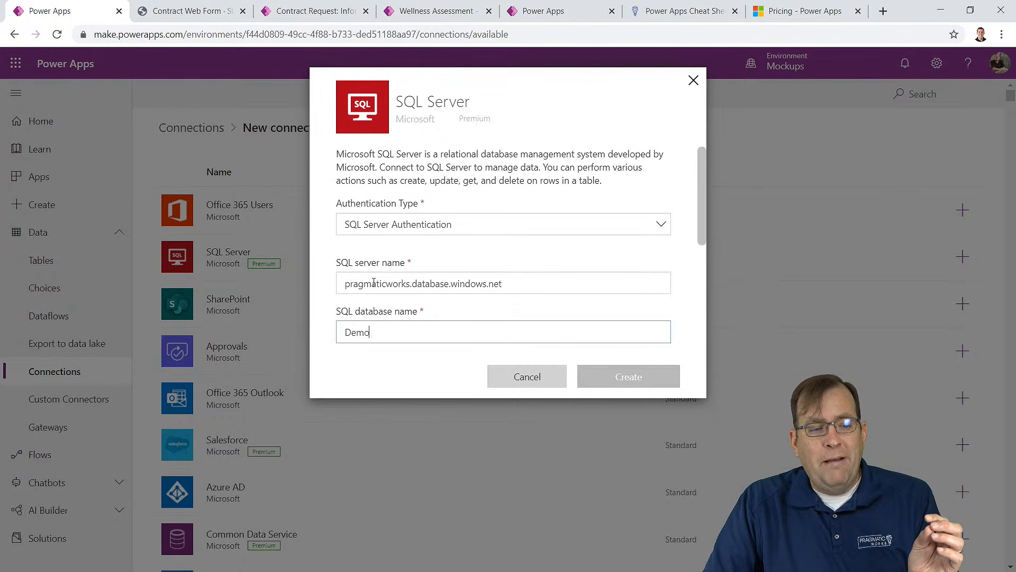
pyautogui.scroll(-1, 380, 279)
pyautogui.scroll(-3, 379, 279)
pyautogui.click(382, 244)
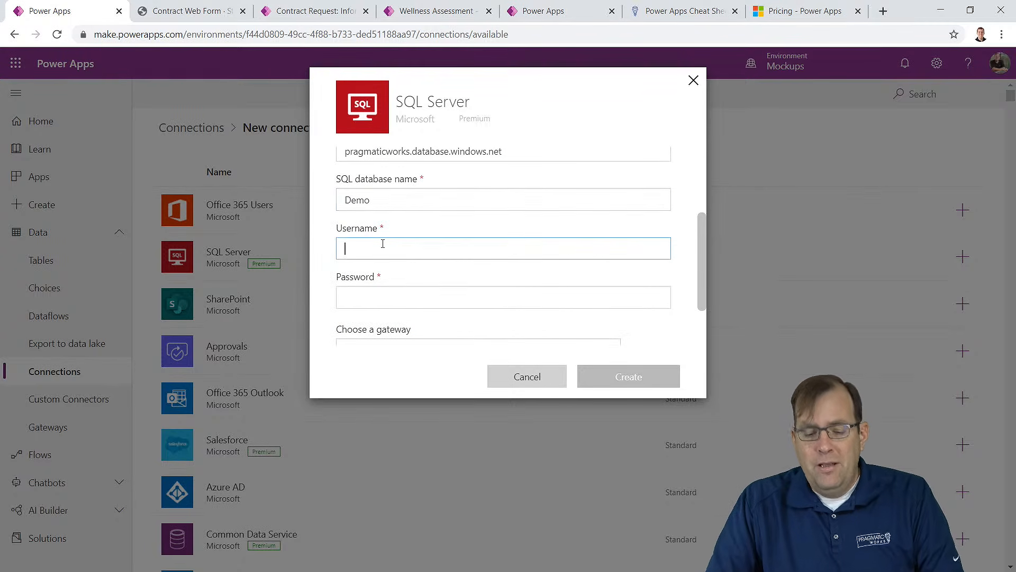
pyautogui.write('demouser')
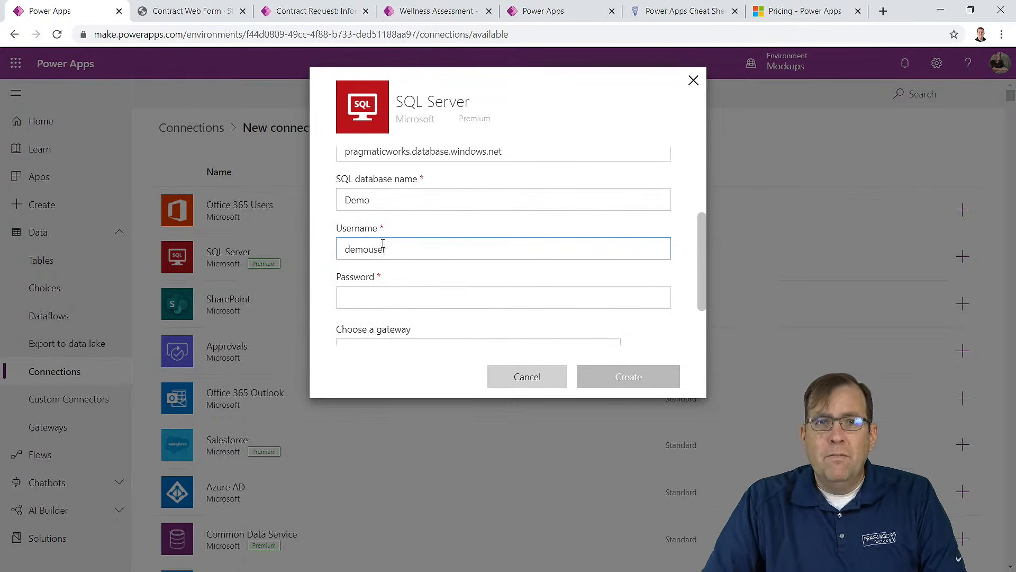
# Step: Enter the SQL Server account password, retyping it once, and create the connection
pyautogui.click(386, 297)
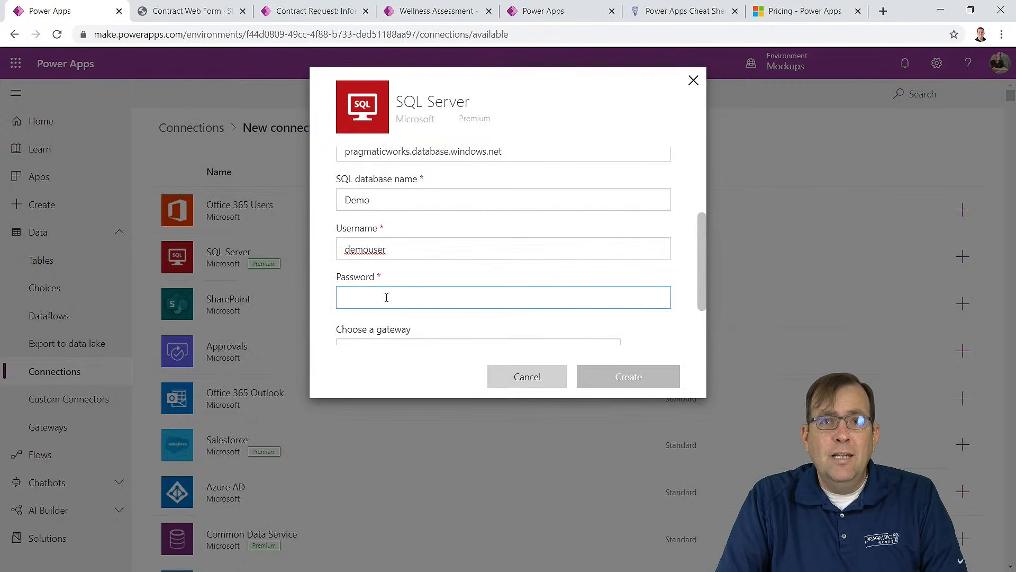
pyautogui.write('••••')
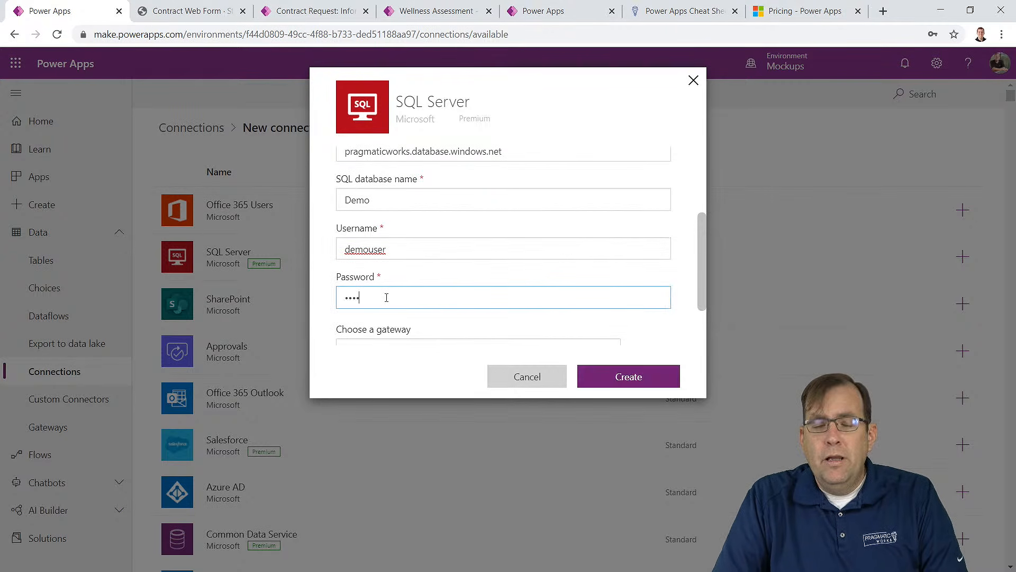
pyautogui.write('••••')
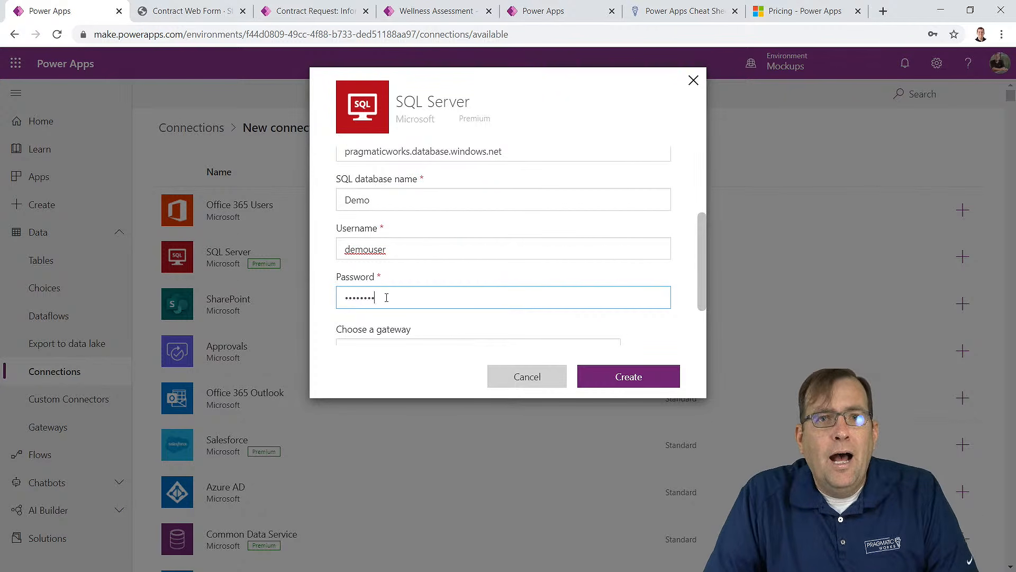
pyautogui.hotkey('ctrl', 'a')
pyautogui.press('BackSpace')
pyautogui.write('••••')
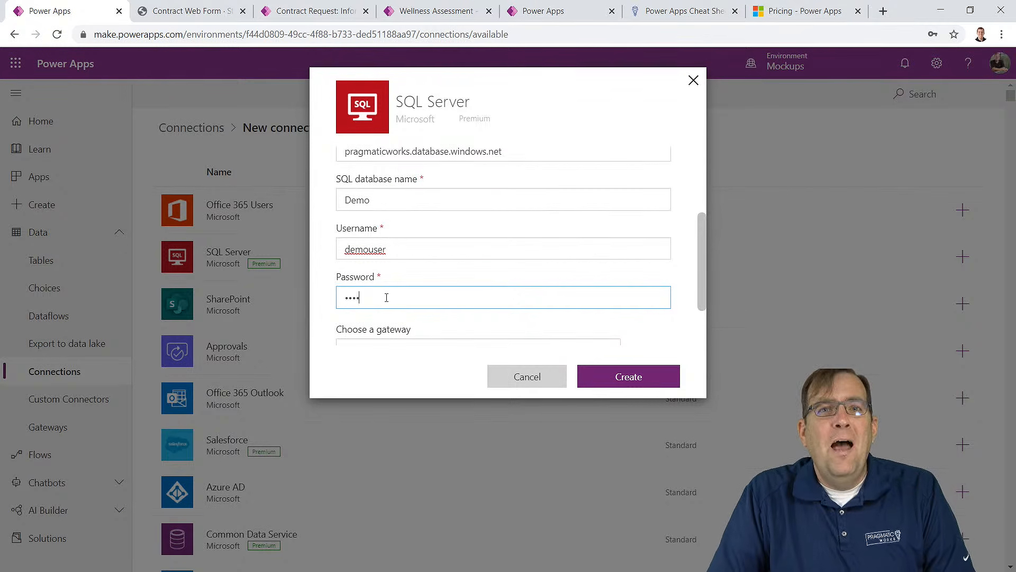
pyautogui.write('•••••')
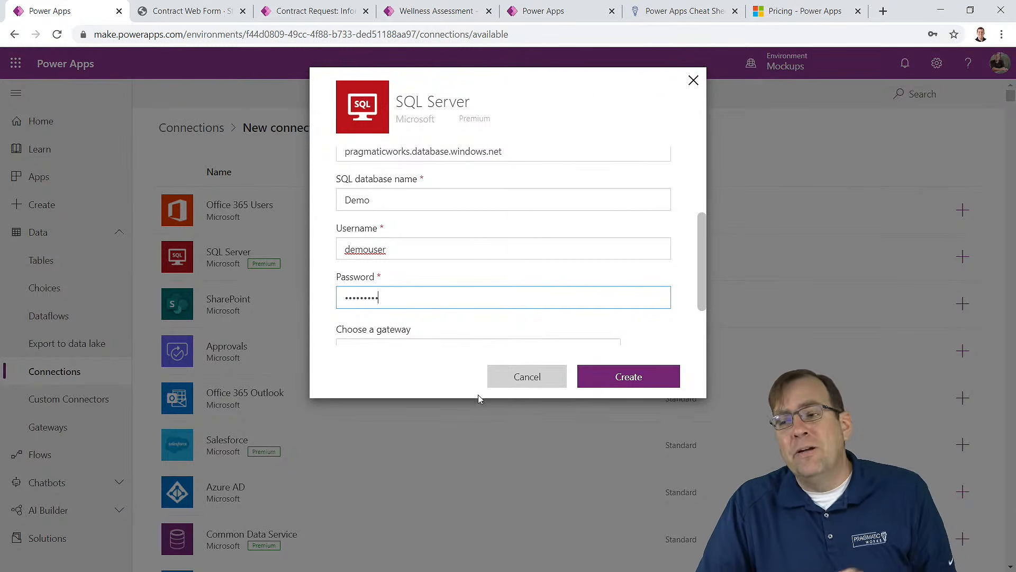
pyautogui.click(633, 375)
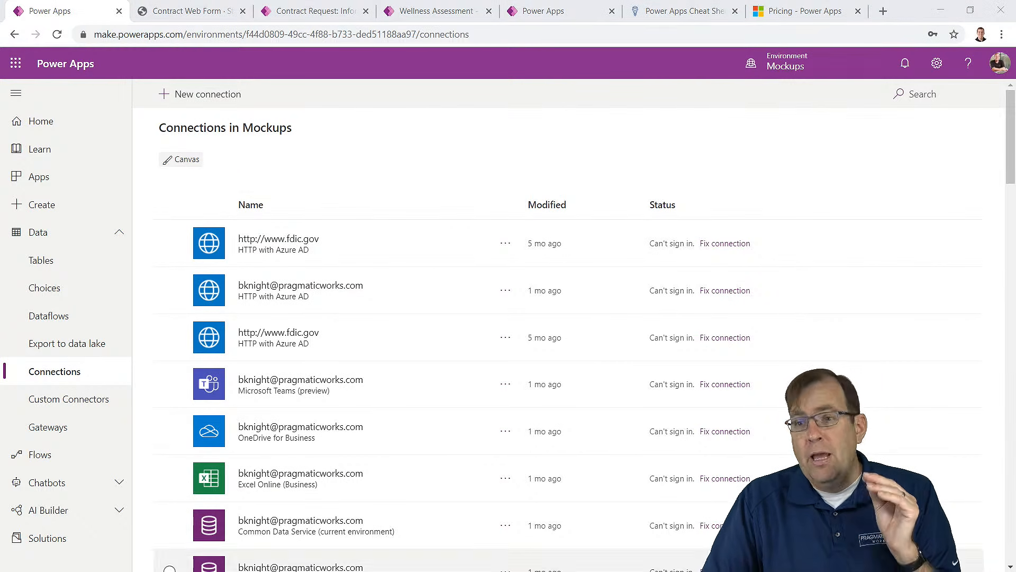
# Step: Return from the connections list to the Power Apps home page and close the environments list
pyautogui.scroll(-4, 340, 448)
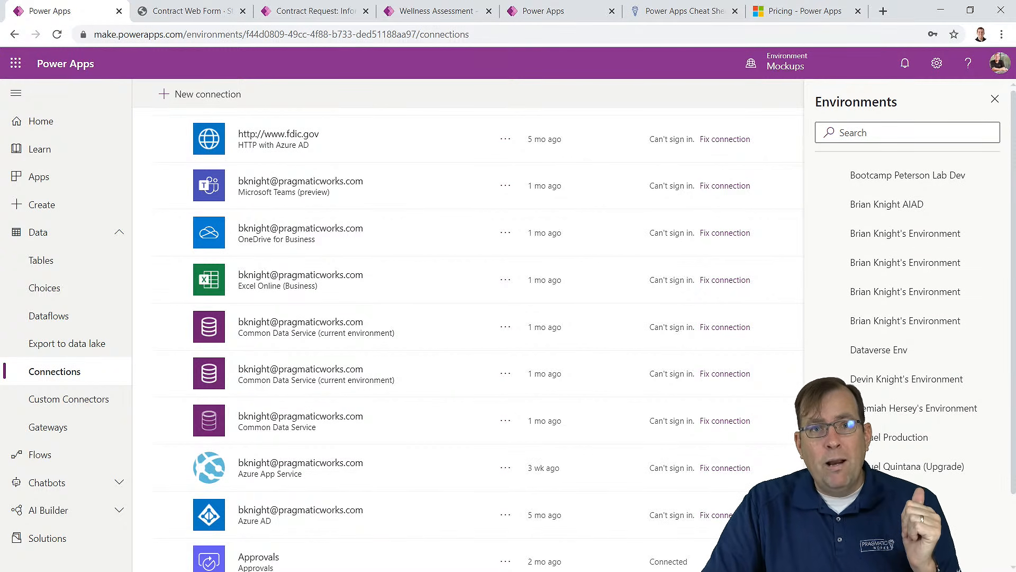
pyautogui.click(64, 129)
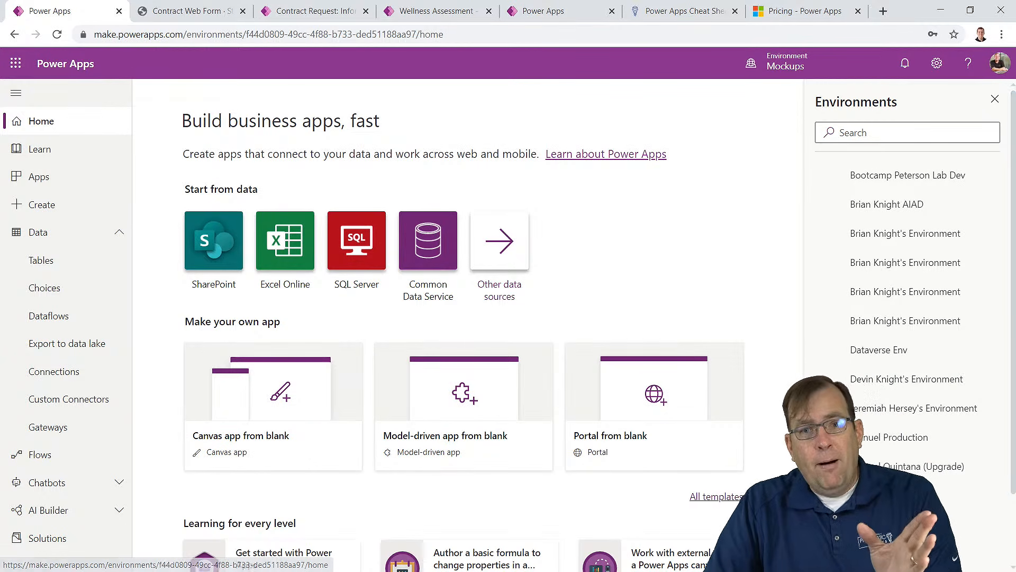
pyautogui.click(996, 99)
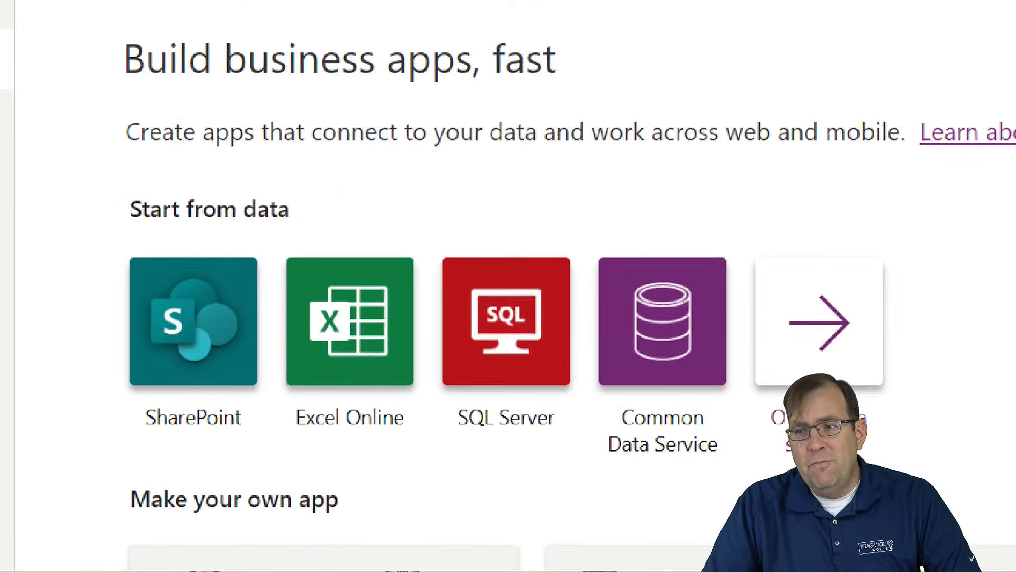
# Step: Examine the Start from data options on the home page, outlining them with a temporary rectangle
pyautogui.click(372, 276)
pyautogui.moveTo(44, 179)
pyautogui.mouseDown()
pyautogui.moveTo(471, 272)
pyautogui.moveTo(953, 401)
pyautogui.moveTo(969, 476)
pyautogui.mouseUp()
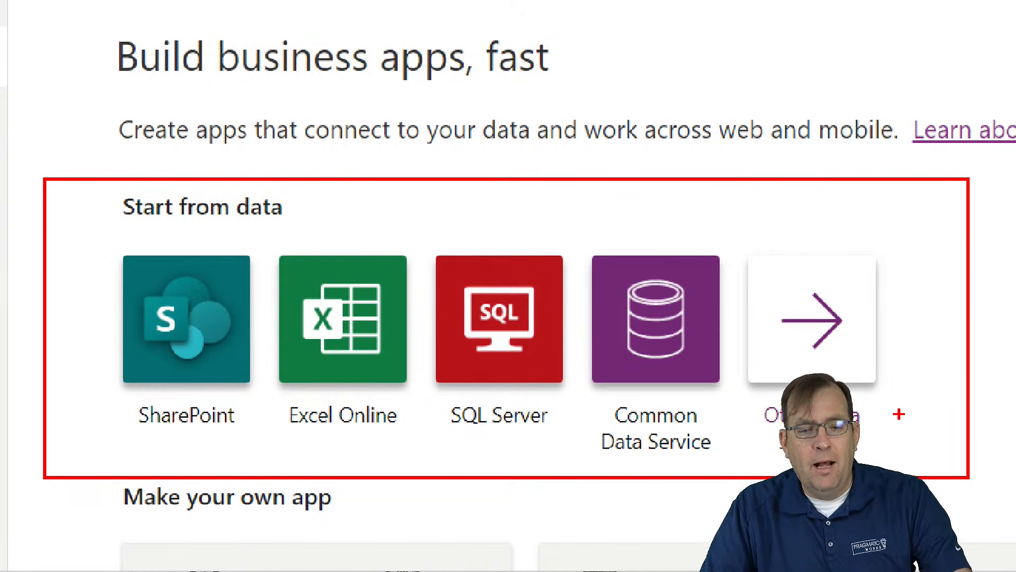
pyautogui.press('Escape')
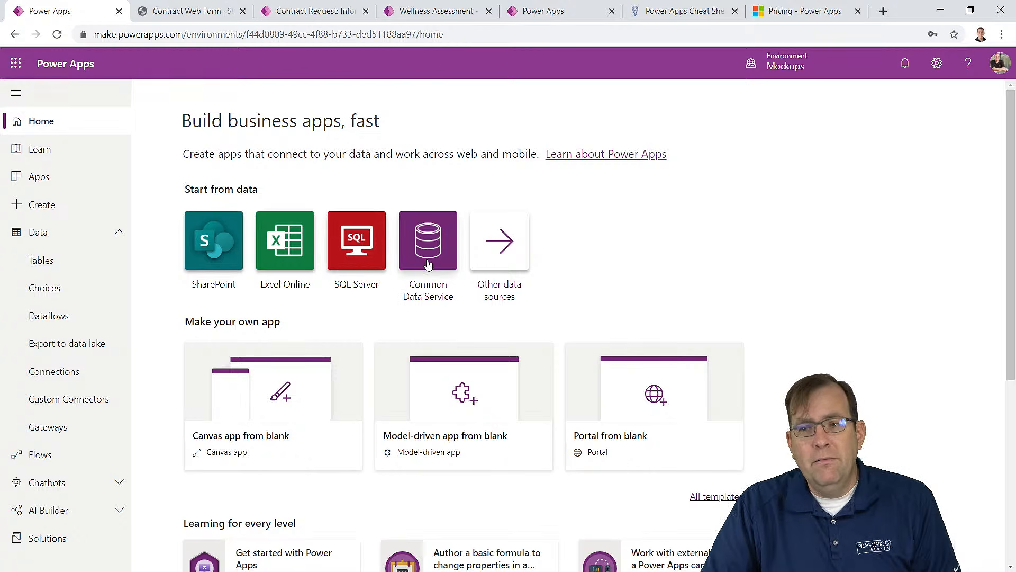
# Step: Generate an app from SQL Server data using the NursingFacilities table of the Demo connection on pragmaticworks.database.windows.net
pyautogui.click(356, 238)
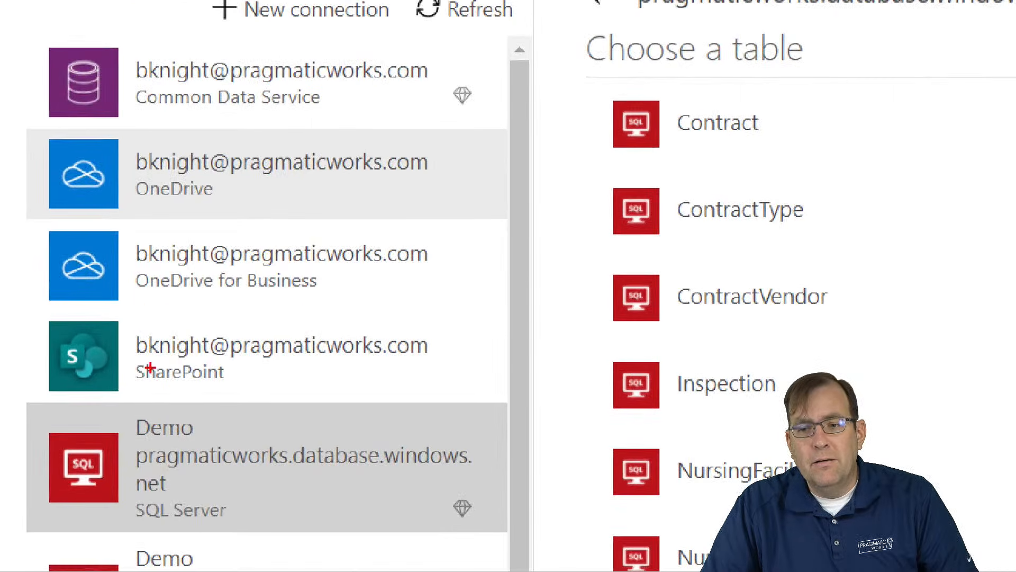
pyautogui.moveTo(27, 402)
pyautogui.mouseDown()
pyautogui.moveTo(460, 513)
pyautogui.moveTo(597, 564)
pyautogui.mouseUp()
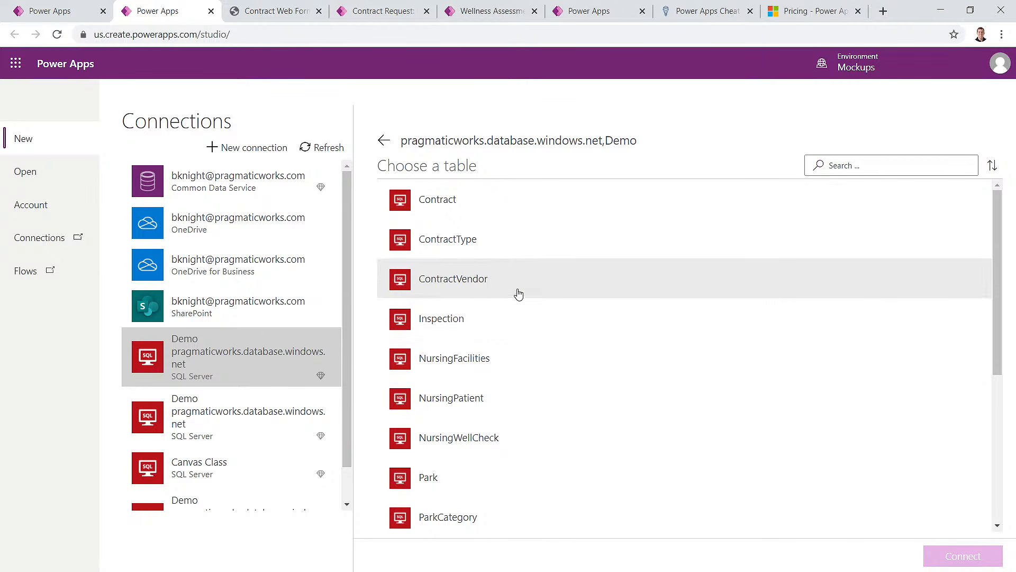
pyautogui.click(539, 285)
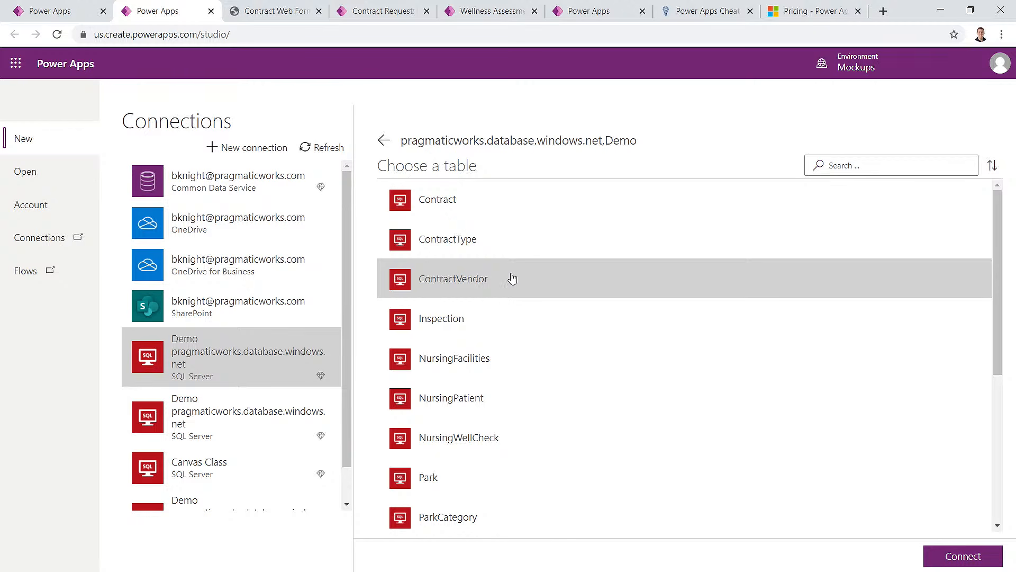
pyautogui.click(544, 366)
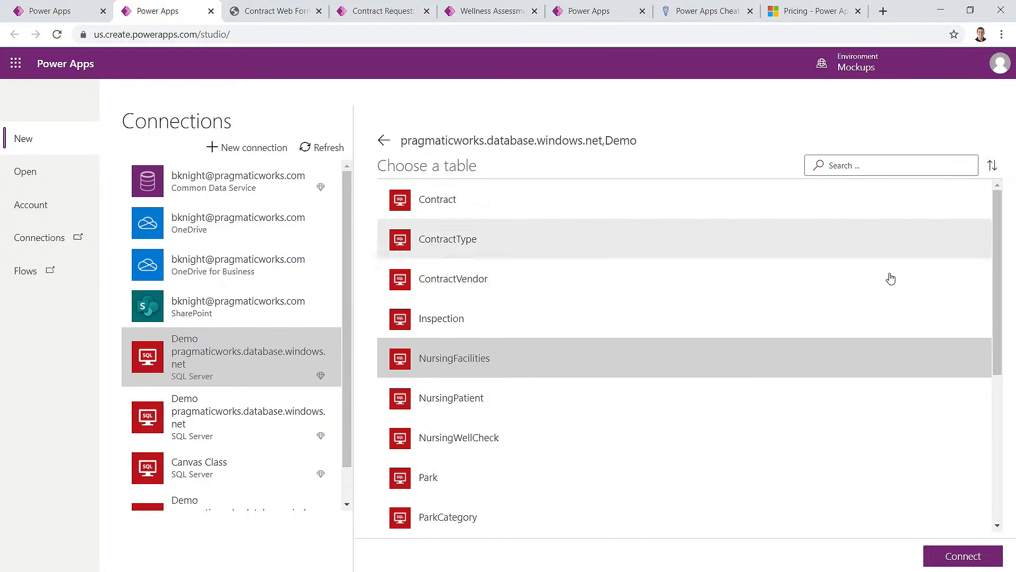
pyautogui.click(977, 559)
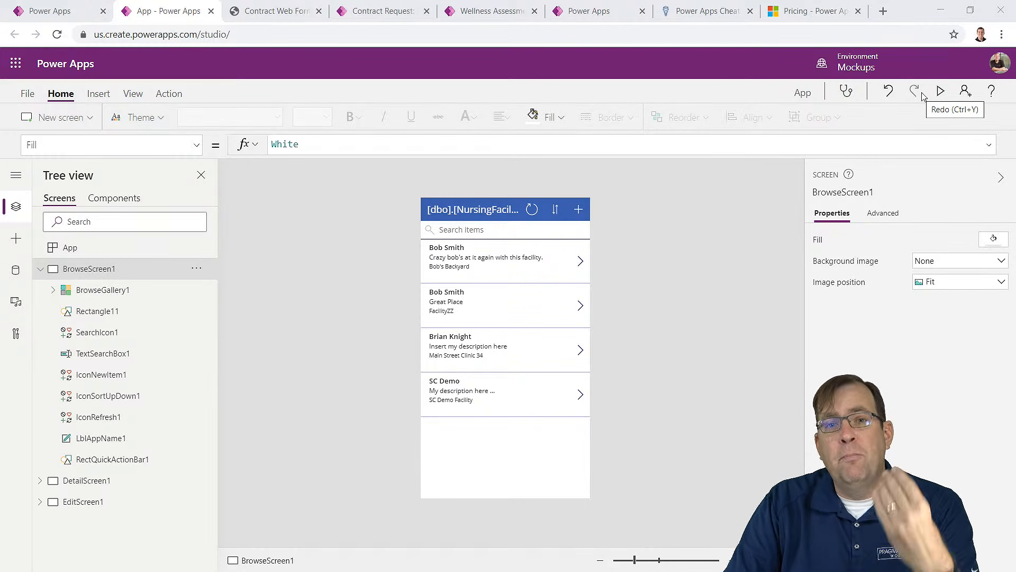
# Step: Preview the generated app, and start a new NursingFacilities record with the administrator's name filled in
pyautogui.click(942, 94)
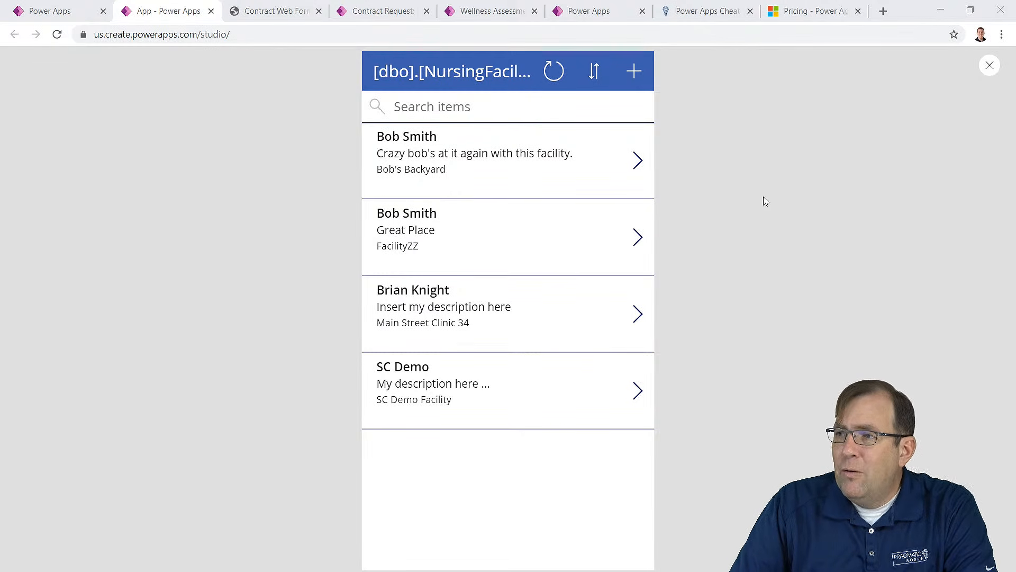
pyautogui.click(635, 76)
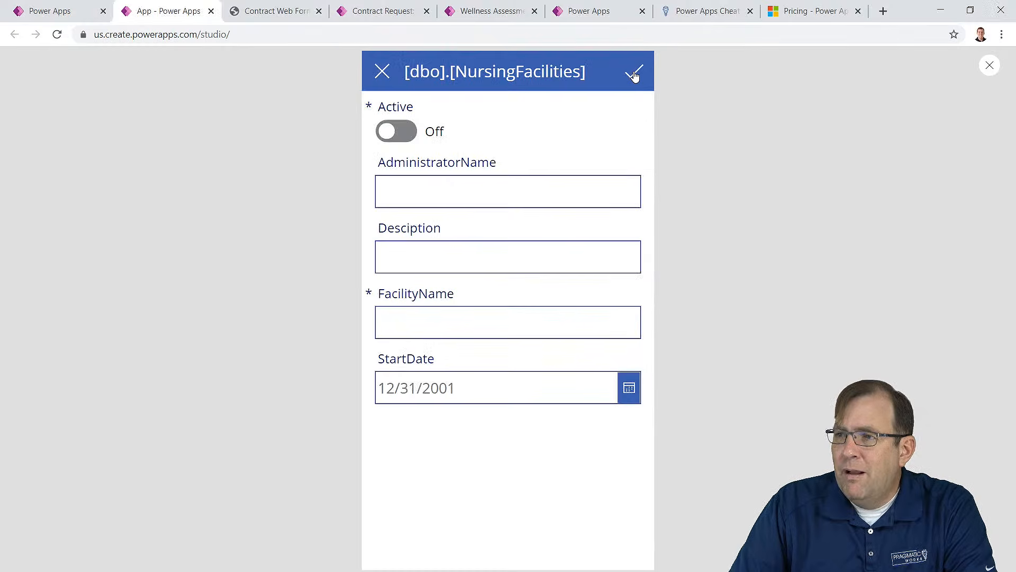
pyautogui.click(515, 199)
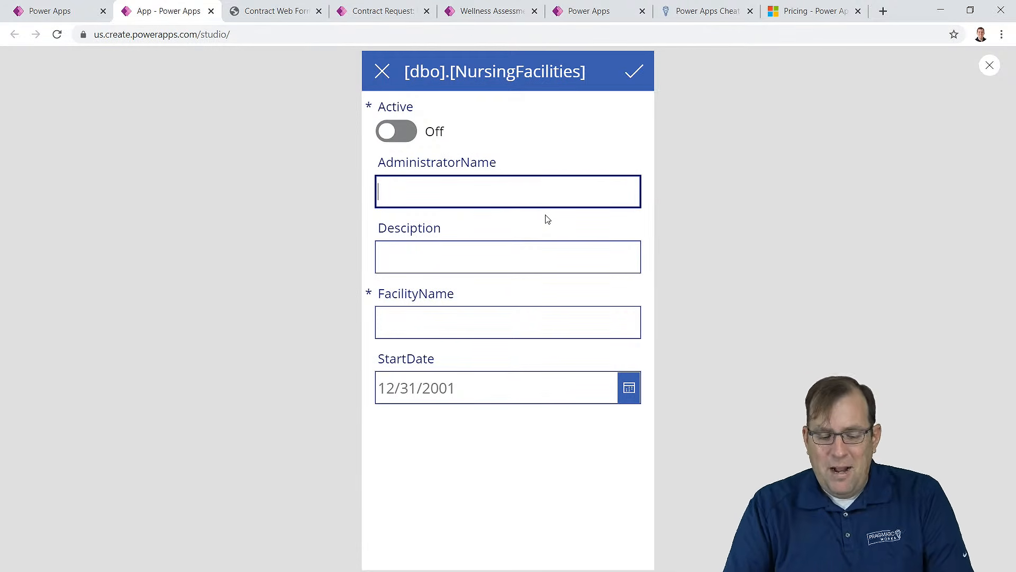
pyautogui.write('Chucky')
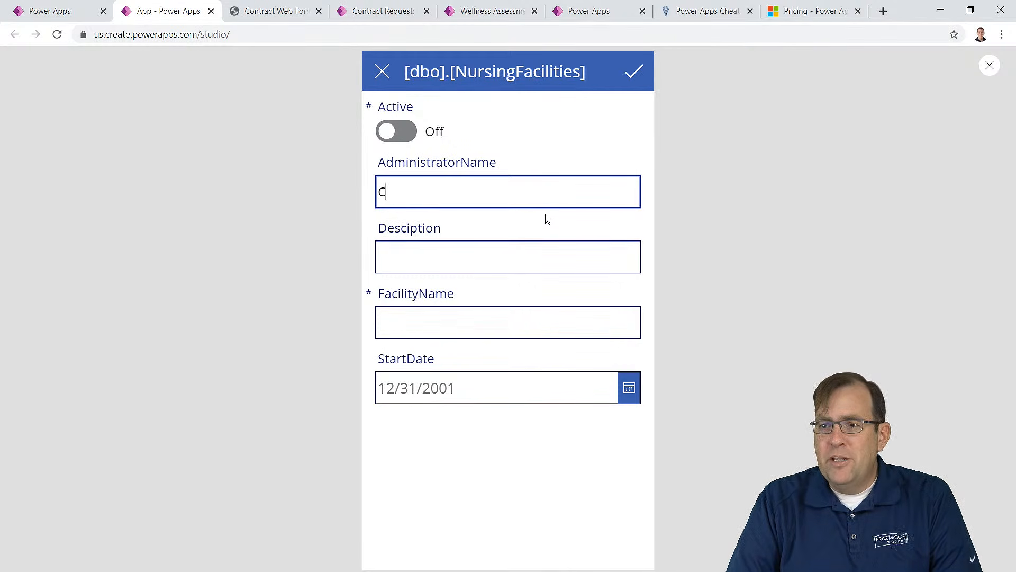
pyautogui.press('Tab')
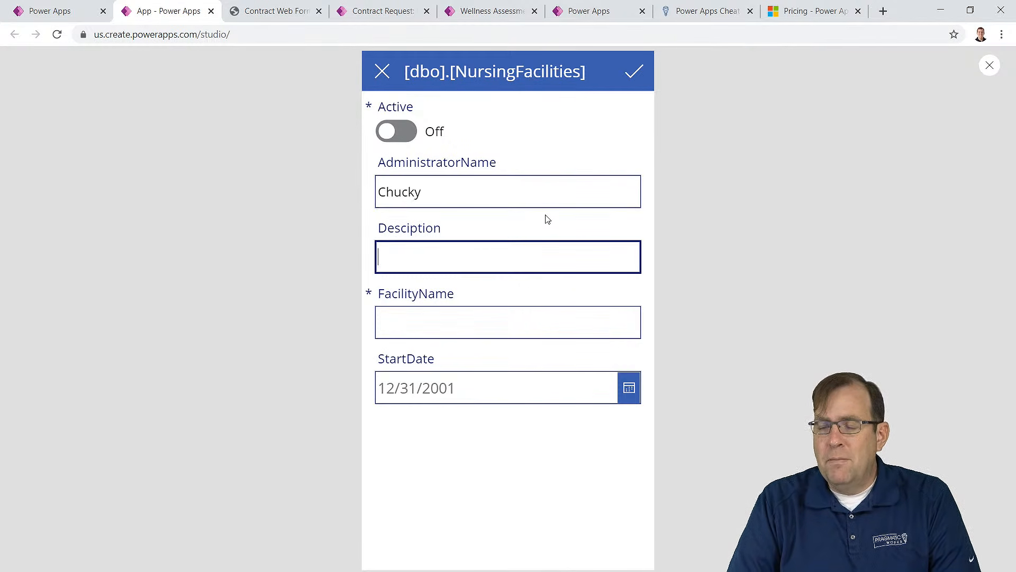
# Step: Fill in the record's description with the administrator's name in the possessive, followed by "basement is amazing!!"
pyautogui.write("Chucky's based")
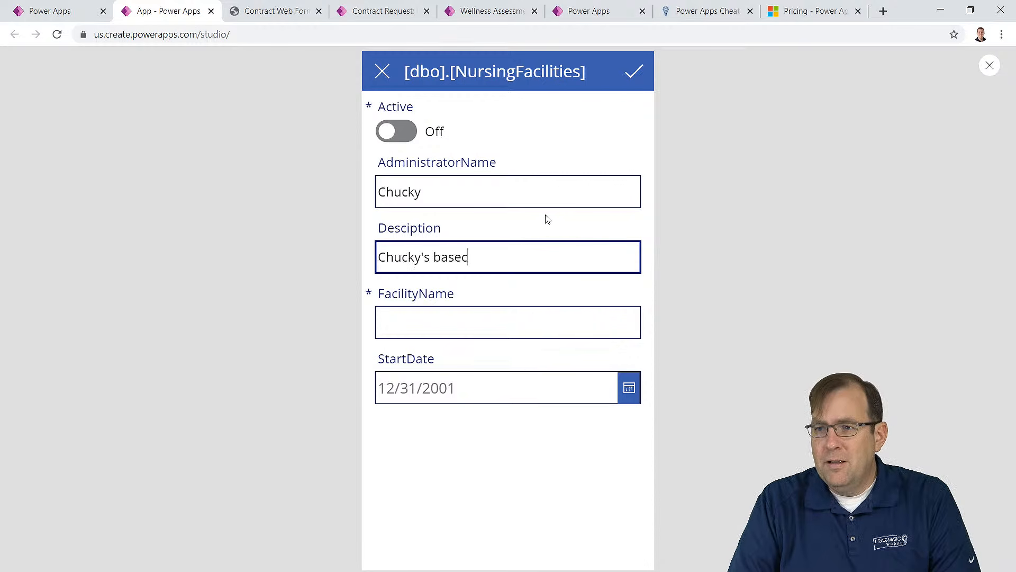
pyautogui.press('BackSpace')
pyautogui.write('man')
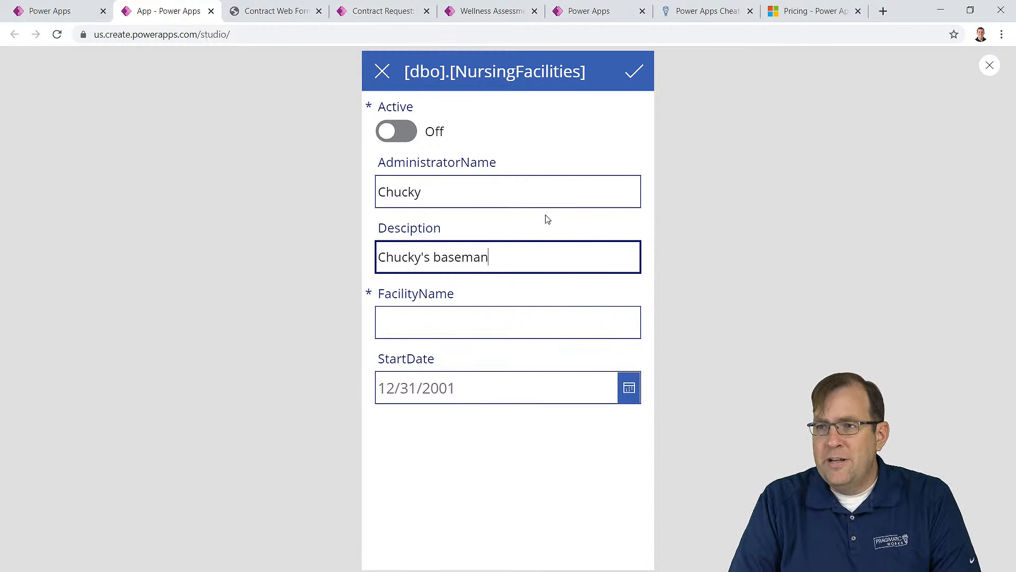
pyautogui.press('BackSpace')
pyautogui.press('BackSpace')
pyautogui.write('ent')
pyautogui.press('Tab')
pyautogui.hotkey('shift', 'Tab')
pyautogui.press('End')
pyautogui.write('is amazing!!')
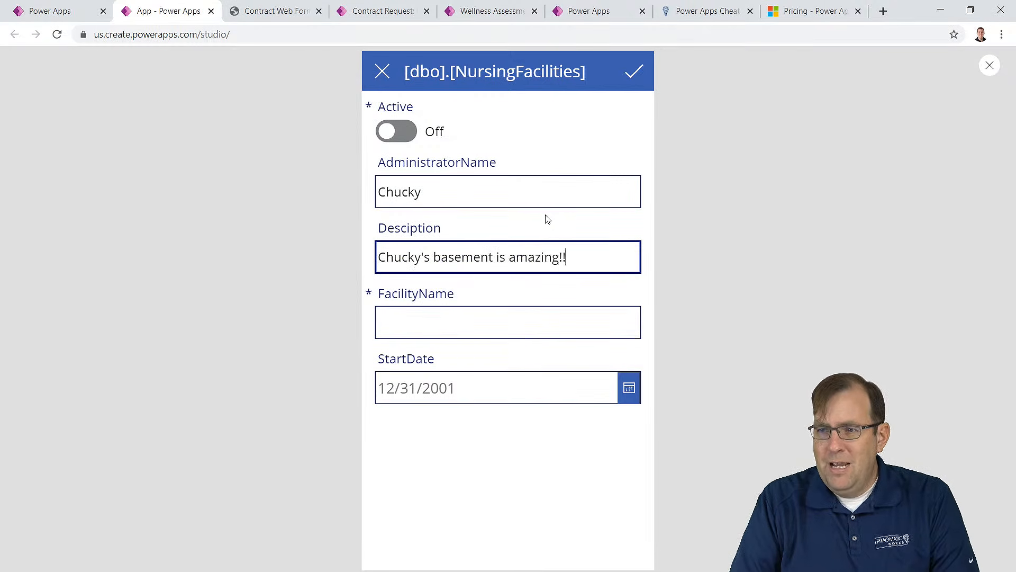
# Step: Fill in the facility name with the administrator's name in the possessive followed by "basement", and save the new record
pyautogui.press('Tab')
pyautogui.write("Chucky's bas")
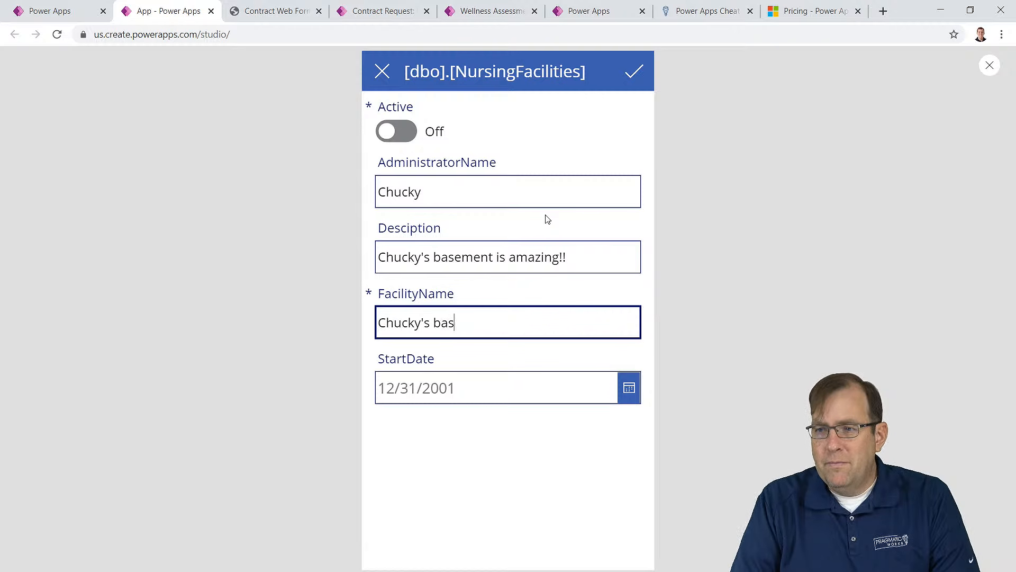
pyautogui.write('ement')
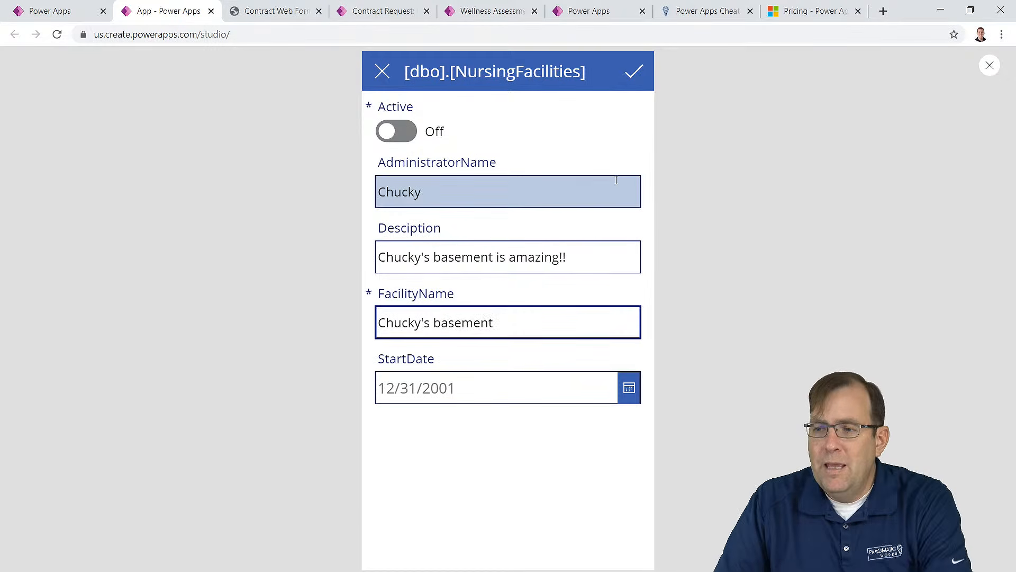
pyautogui.click(631, 75)
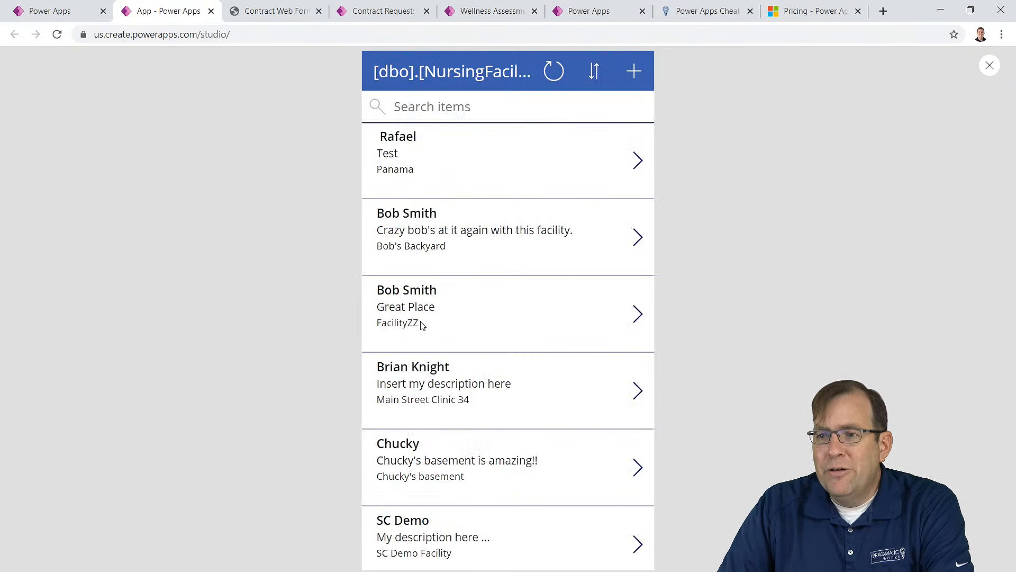
# Step: Find the newly added basement record in the list, view its details and return to the list
pyautogui.scroll(-3, 422, 322)
pyautogui.scroll(3, 433, 373)
pyautogui.scroll(-3, 427, 387)
pyautogui.moveTo(469, 390); pyautogui.dragTo(378, 388)
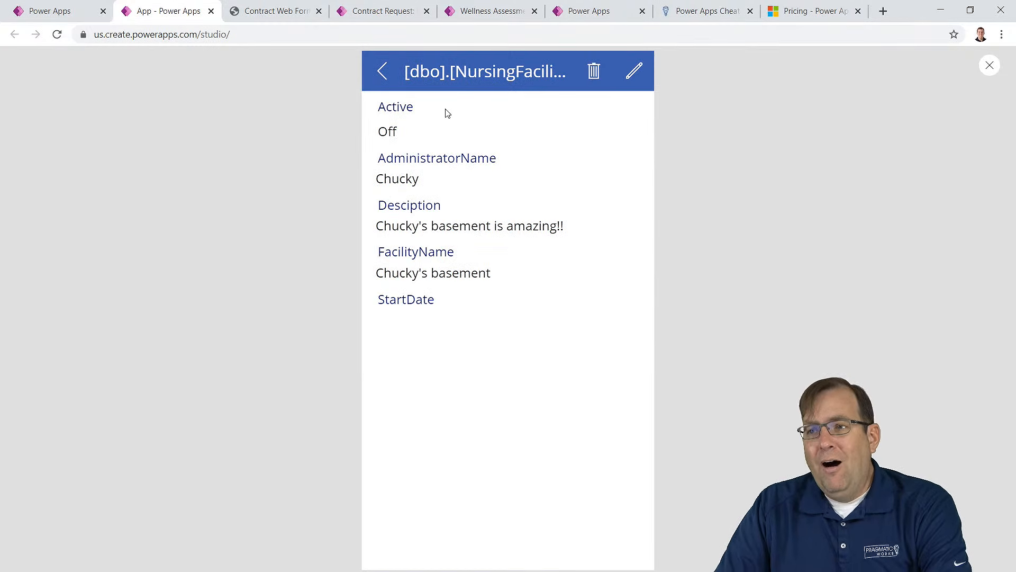
pyautogui.click(383, 71)
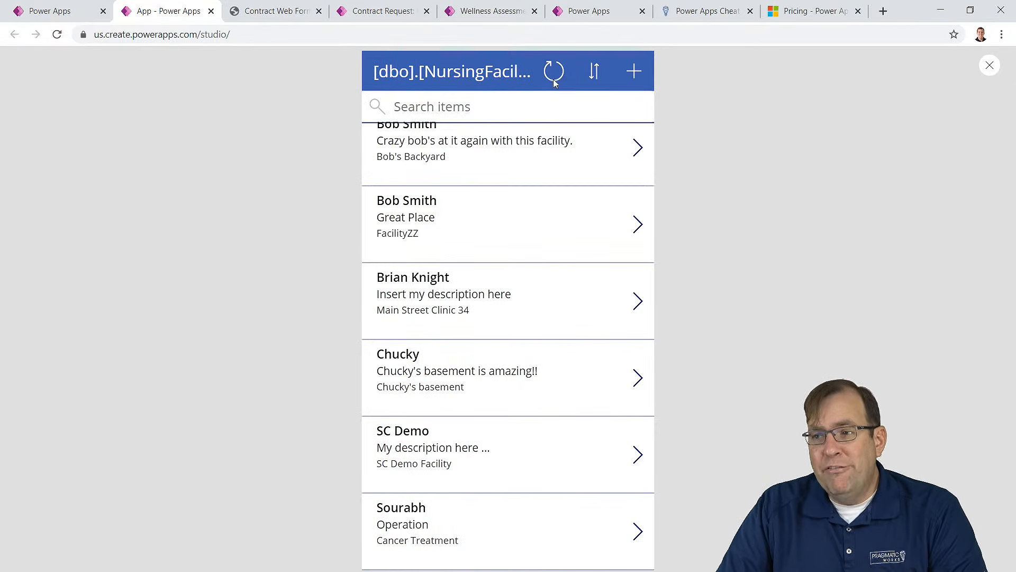
# Step: Refresh the NursingFacilities list twice and look through it for records added by others
pyautogui.scroll(2, 429, 460)
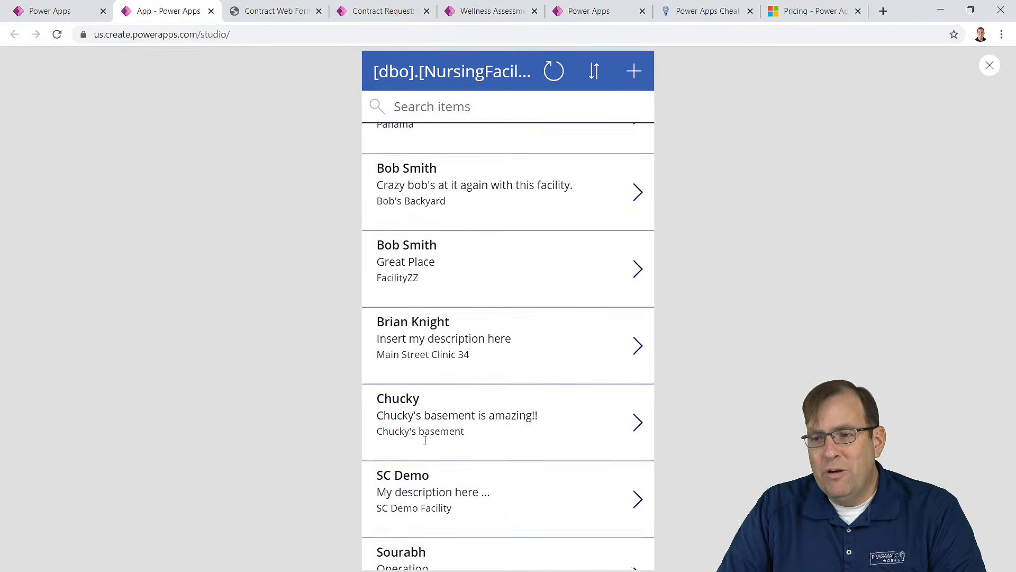
pyautogui.scroll(-2, 444, 411)
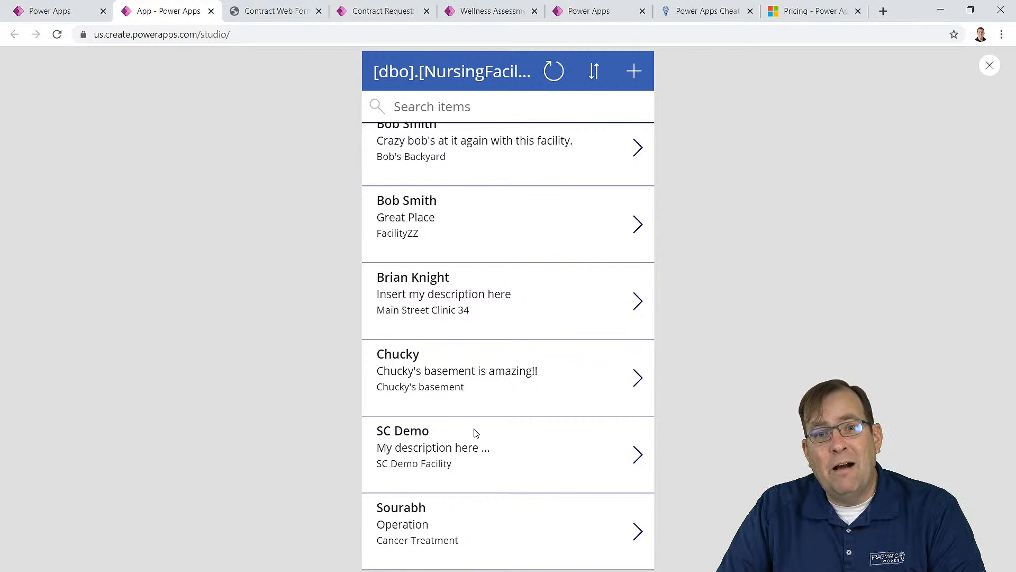
pyautogui.click(554, 73)
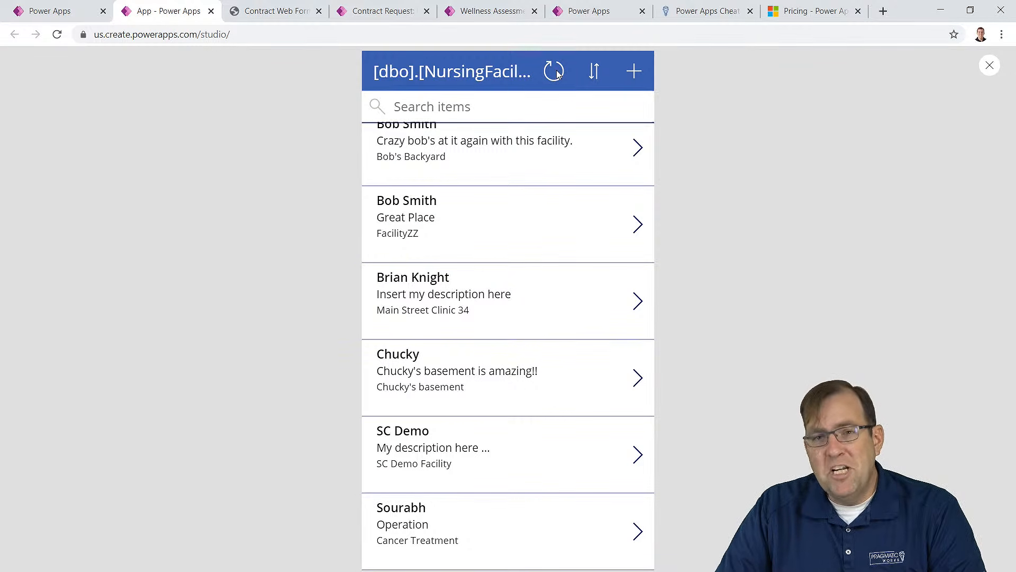
pyautogui.scroll(2, 538, 330)
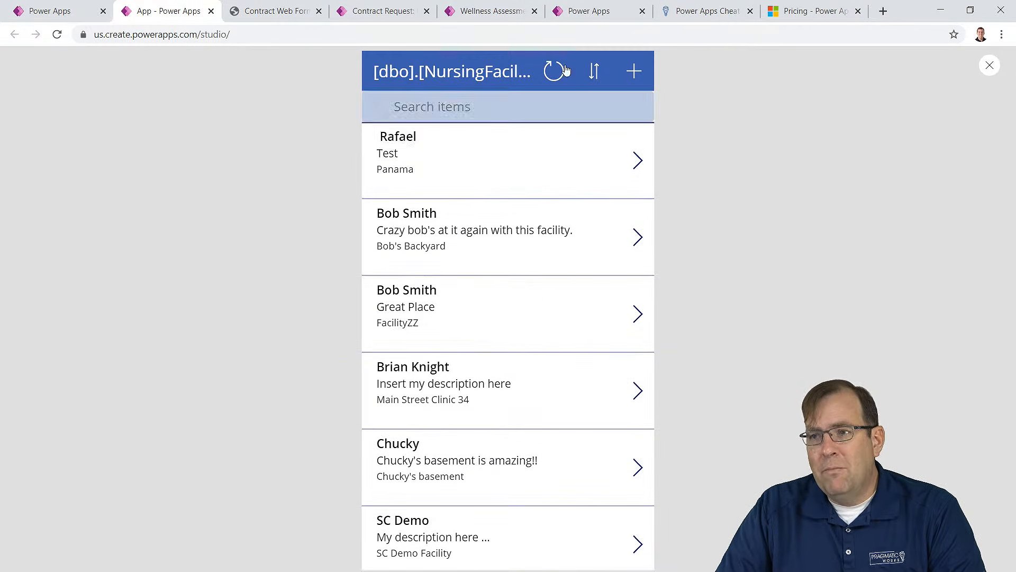
pyautogui.scroll(-1, 540, 277)
pyautogui.scroll(-2, 517, 329)
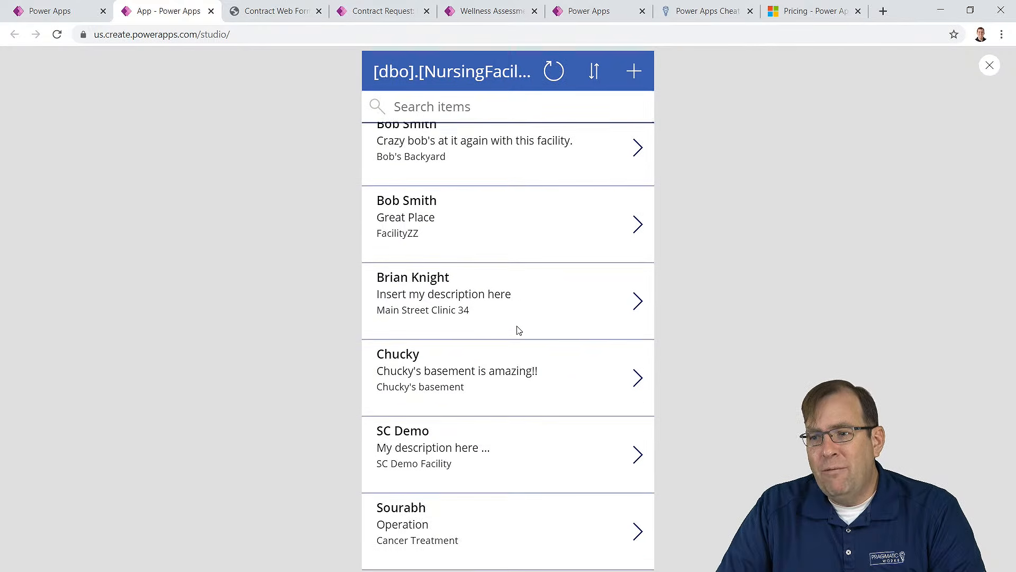
pyautogui.scroll(2, 518, 317)
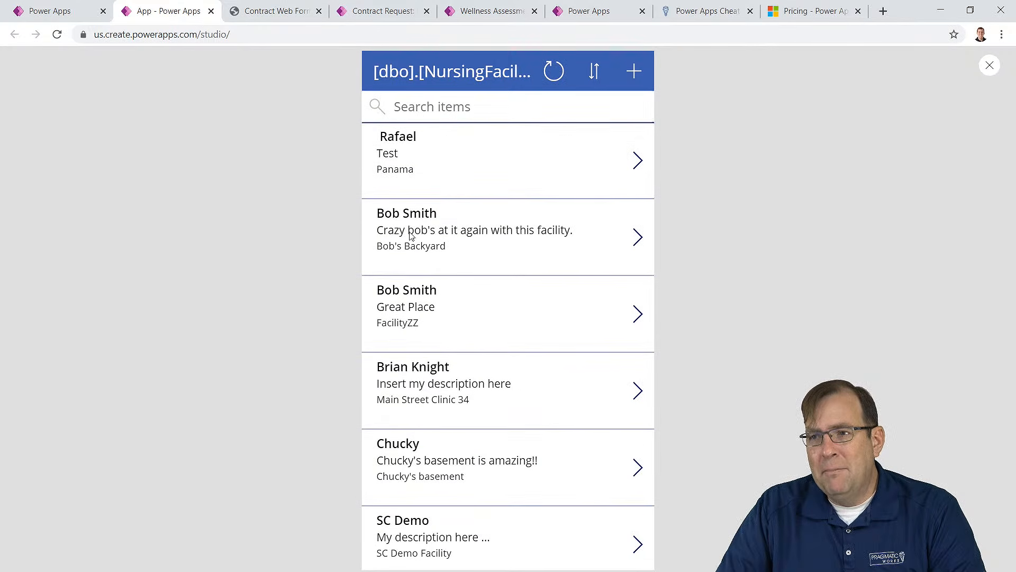
pyautogui.scroll(-2, 410, 236)
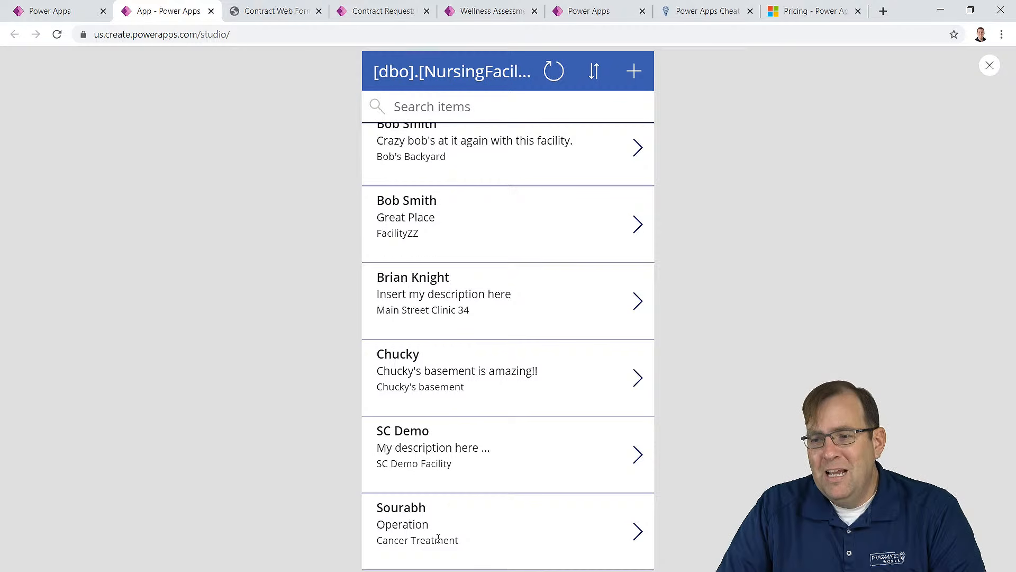
pyautogui.scroll(2, 501, 305)
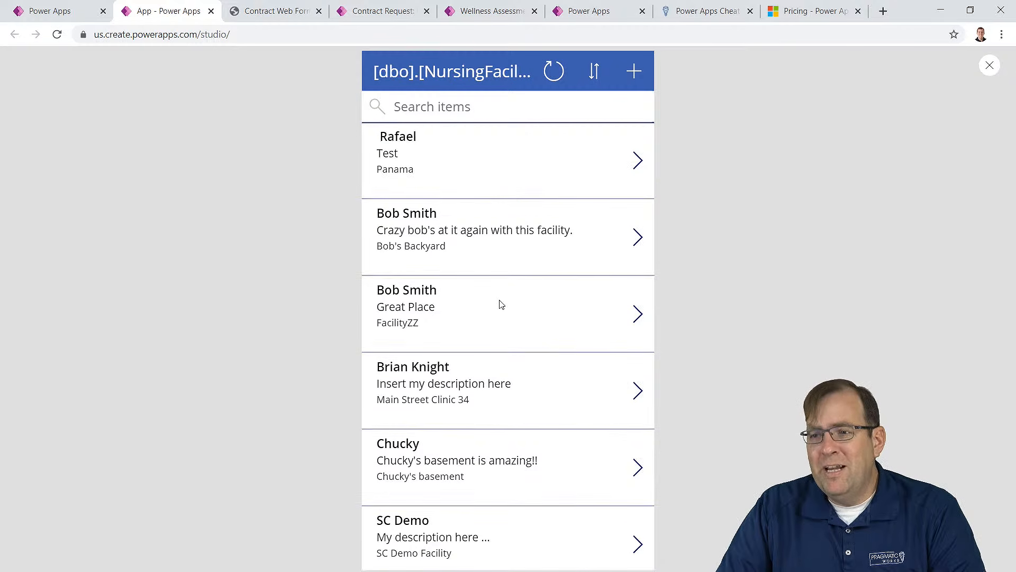
pyautogui.click(555, 70)
pyautogui.scroll(-6, 592, 335)
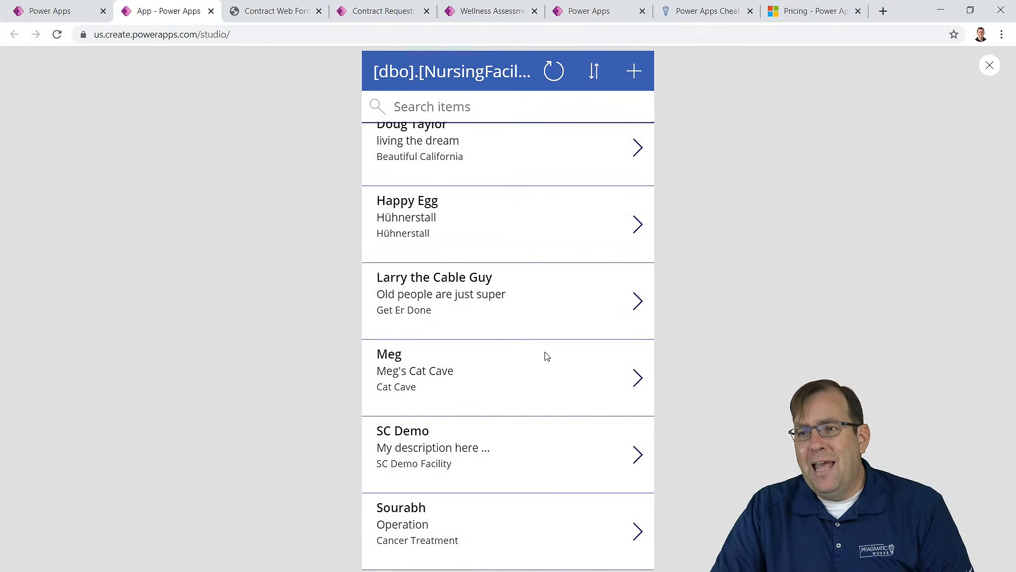
# Step: View the details of the Hühnerstall facility, look over the list again and close the app preview
pyautogui.moveTo(430, 235); pyautogui.dragTo(380, 236)
pyautogui.click(386, 71)
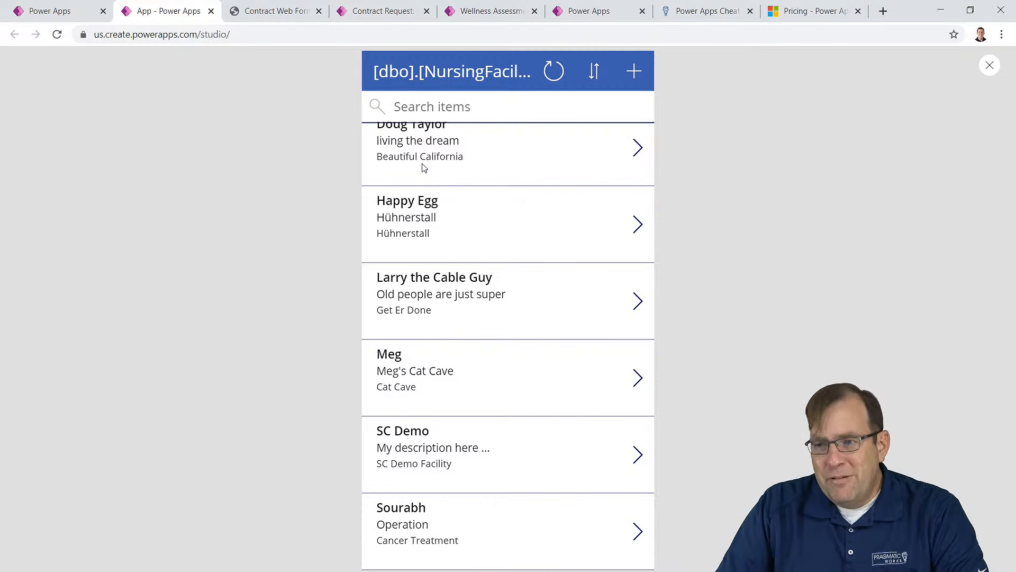
pyautogui.scroll(10, 471, 286)
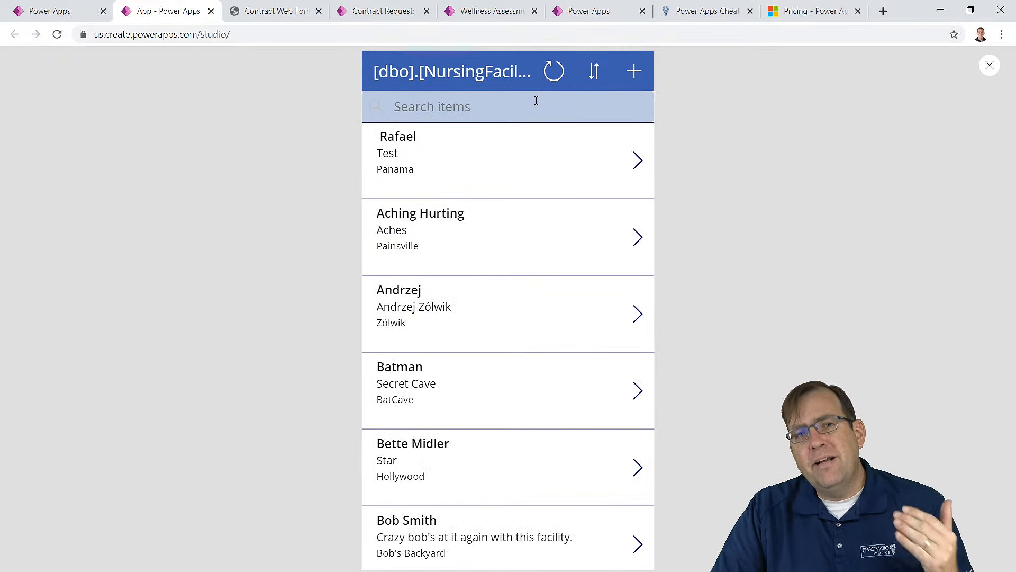
pyautogui.scroll(-2, 536, 312)
pyautogui.scroll(3, 537, 316)
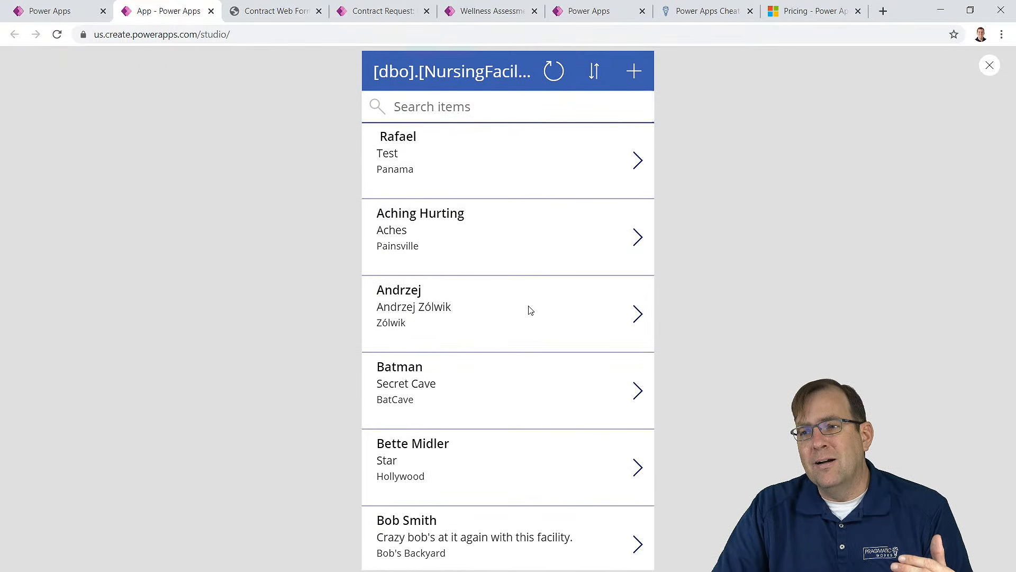
pyautogui.press('Escape')
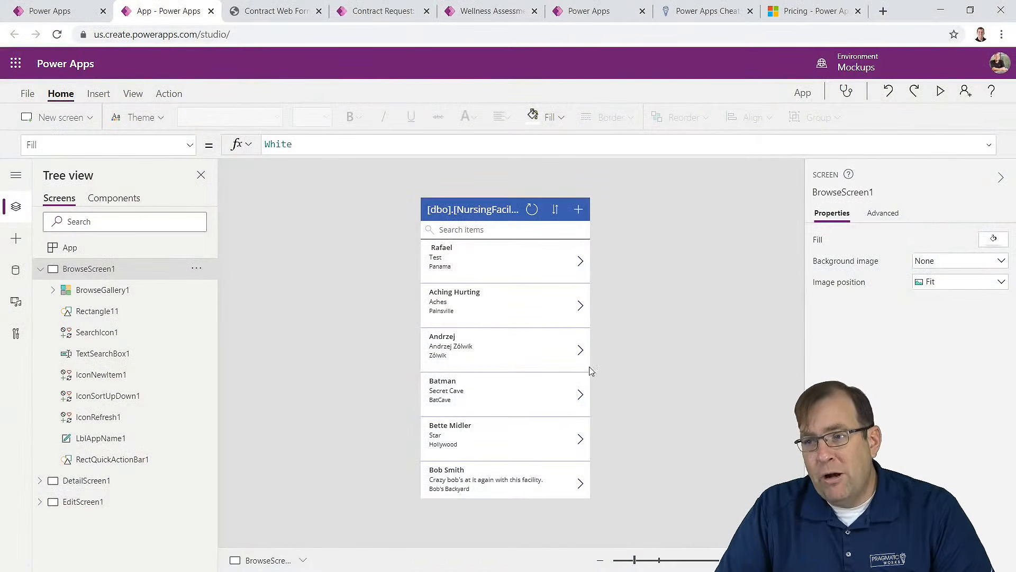
# Step: Set the browse gallery's Title1 field to FacilityName and its Body1 field to AdministratorName
pyautogui.click(497, 345)
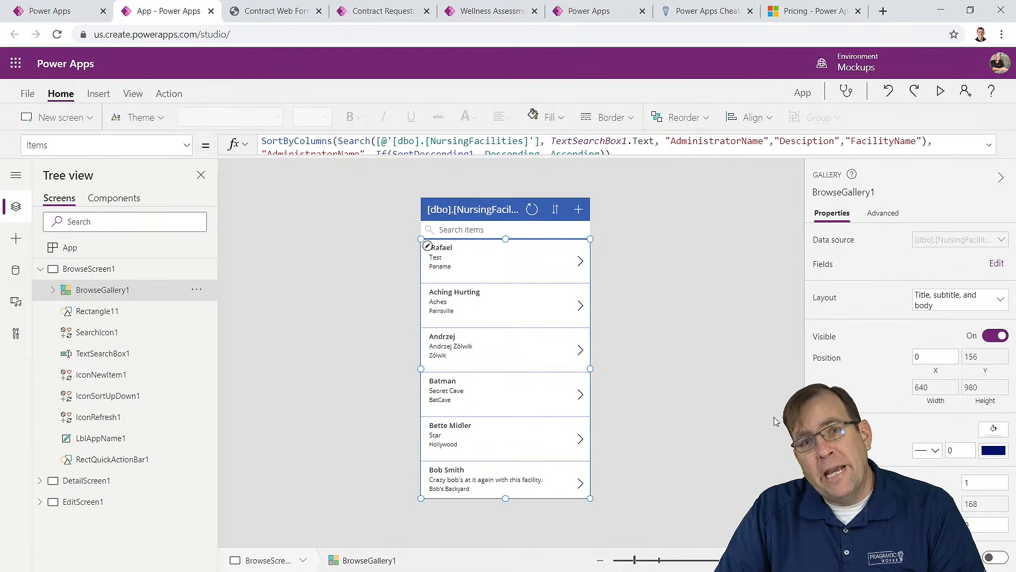
pyautogui.click(997, 263)
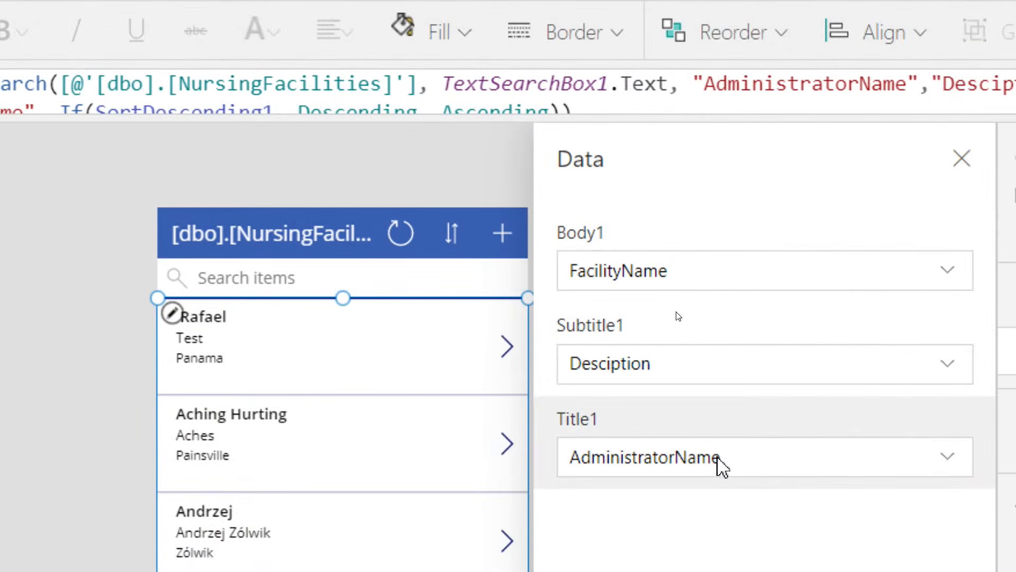
pyautogui.click(710, 465)
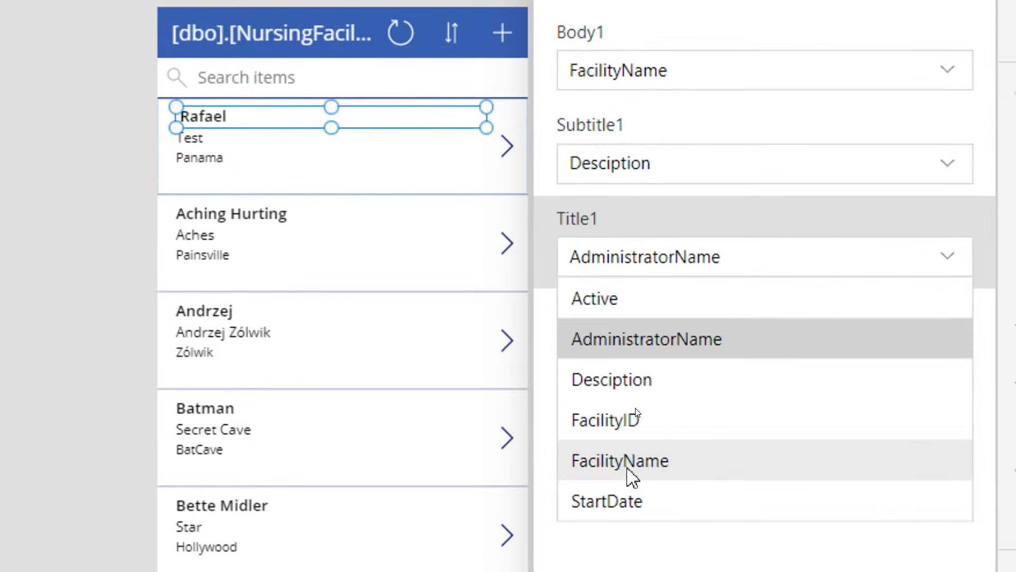
pyautogui.click(632, 551)
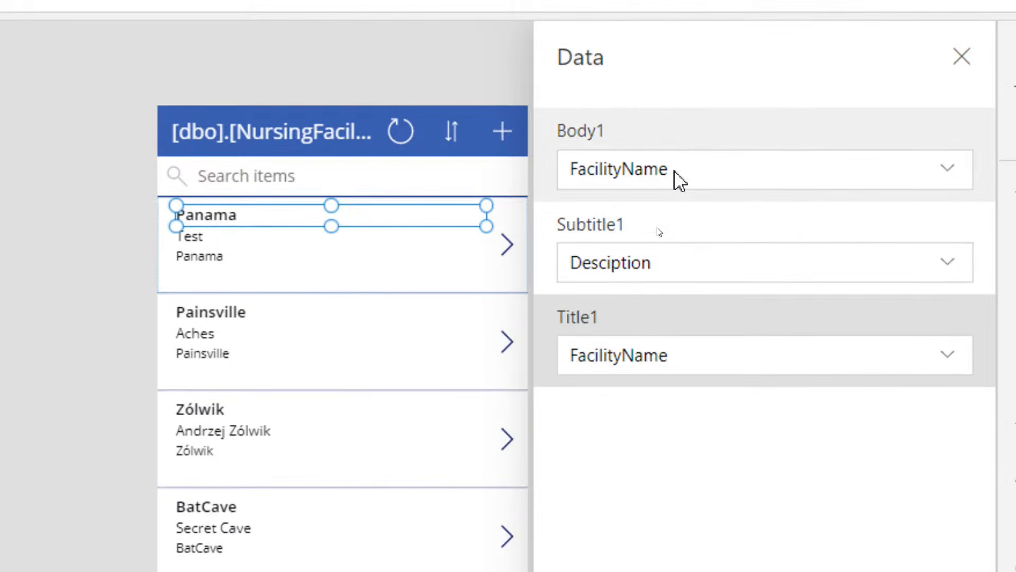
pyautogui.click(676, 163)
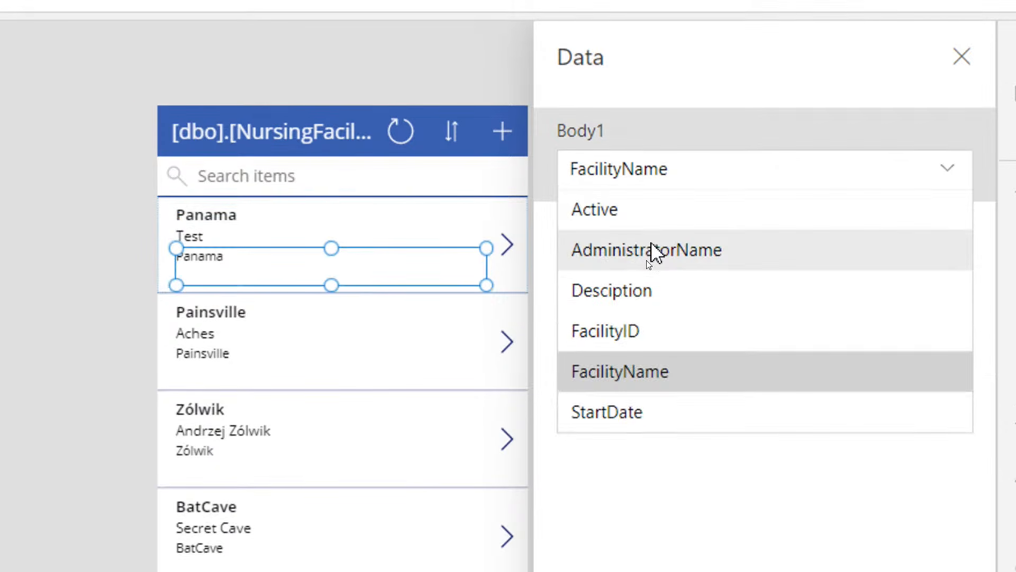
pyautogui.click(653, 253)
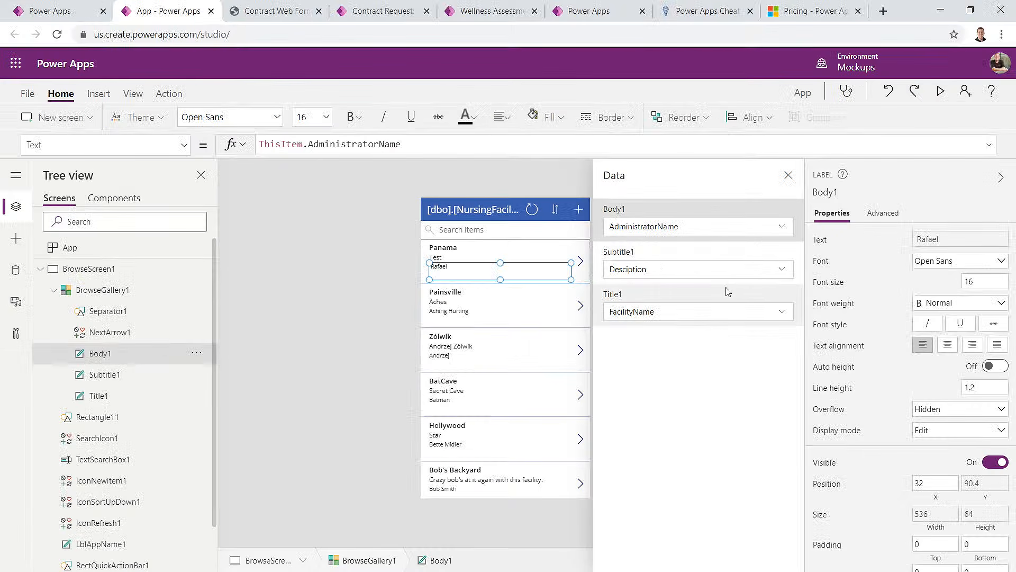
pyautogui.click(788, 176)
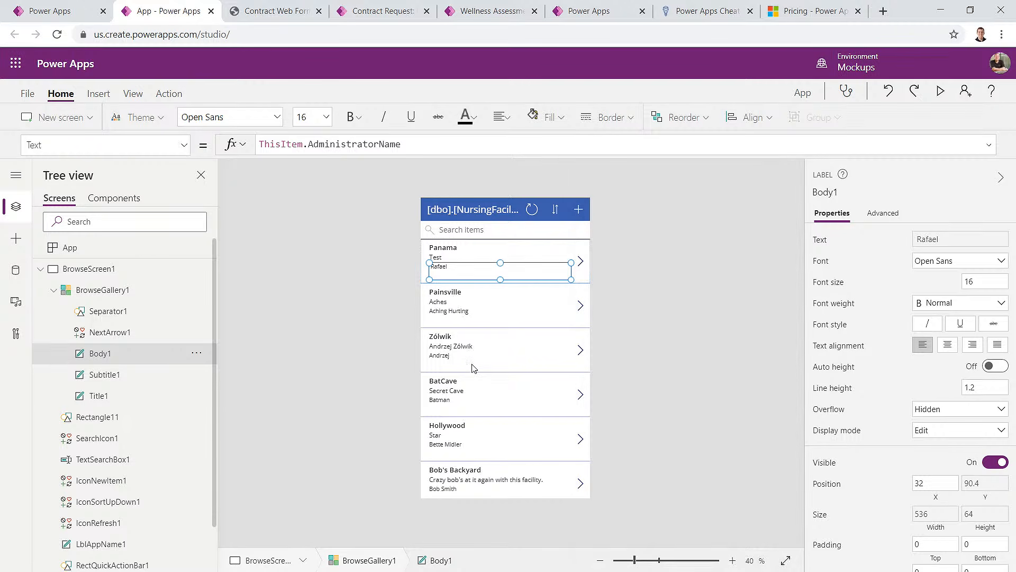
# Step: Refresh the gallery on the canvas and examine the facility records in their new field arrangement
pyautogui.scroll(-3, 465, 317)
pyautogui.scroll(3, 465, 324)
pyautogui.keyDown('alt'); pyautogui.click(537, 213); pyautogui.keyUp('alt')
pyautogui.scroll(-2, 461, 424)
pyautogui.scroll(-4, 464, 418)
pyautogui.scroll(-5, 458, 392)
pyautogui.scroll(2, 459, 401)
pyautogui.scroll(-10, 459, 403)
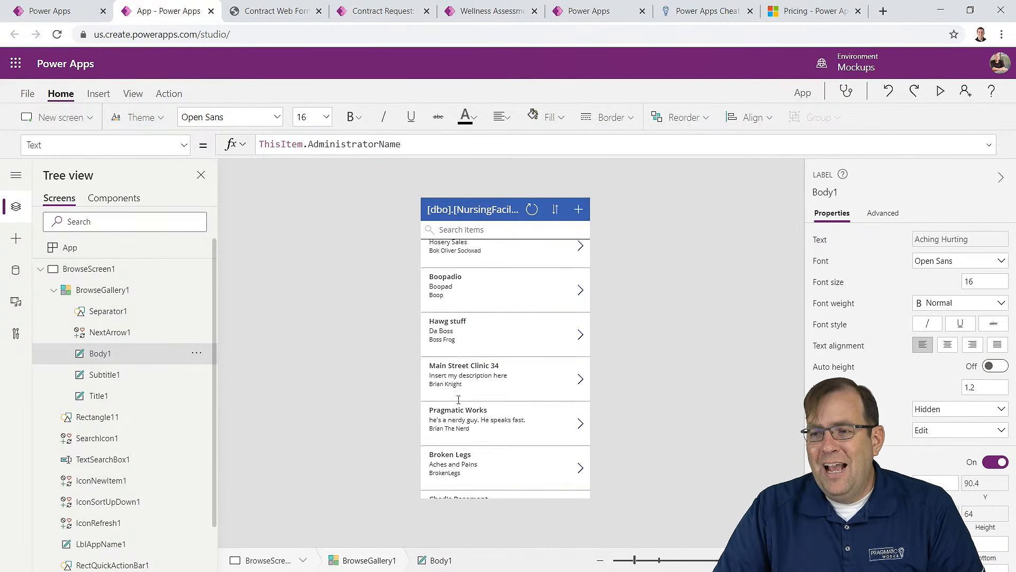
pyautogui.scroll(-15, 458, 405)
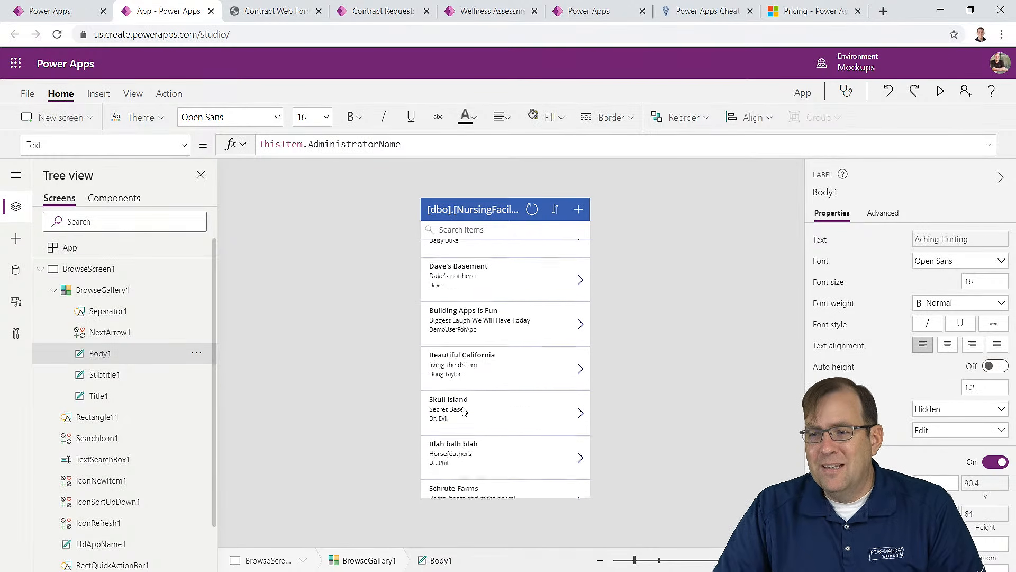
pyautogui.scroll(-15, 466, 403)
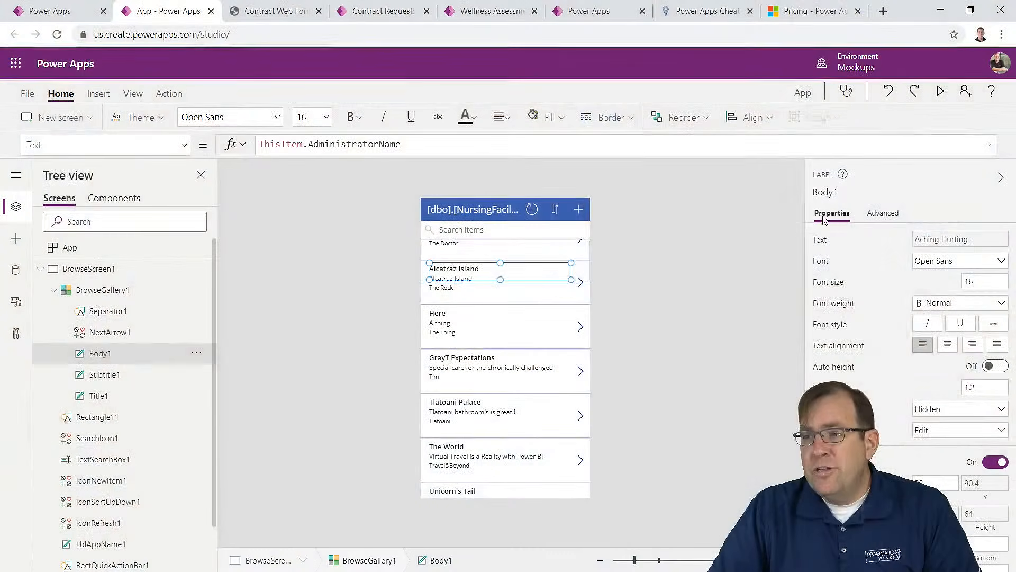
# Step: Preview the app, open the Alcatraz Island record for editing and exit the preview on its edit screen
pyautogui.click(945, 93)
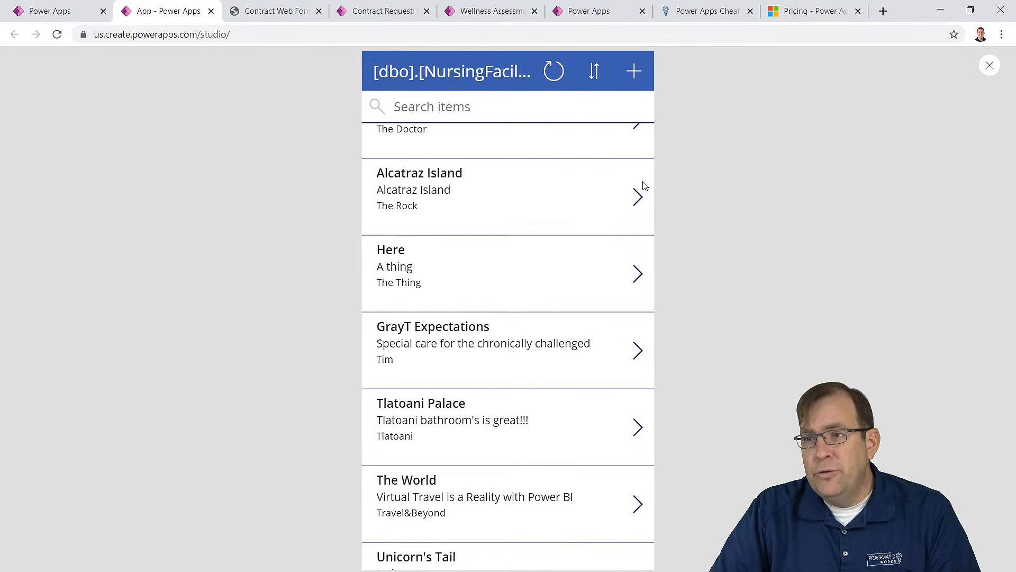
pyautogui.click(638, 197)
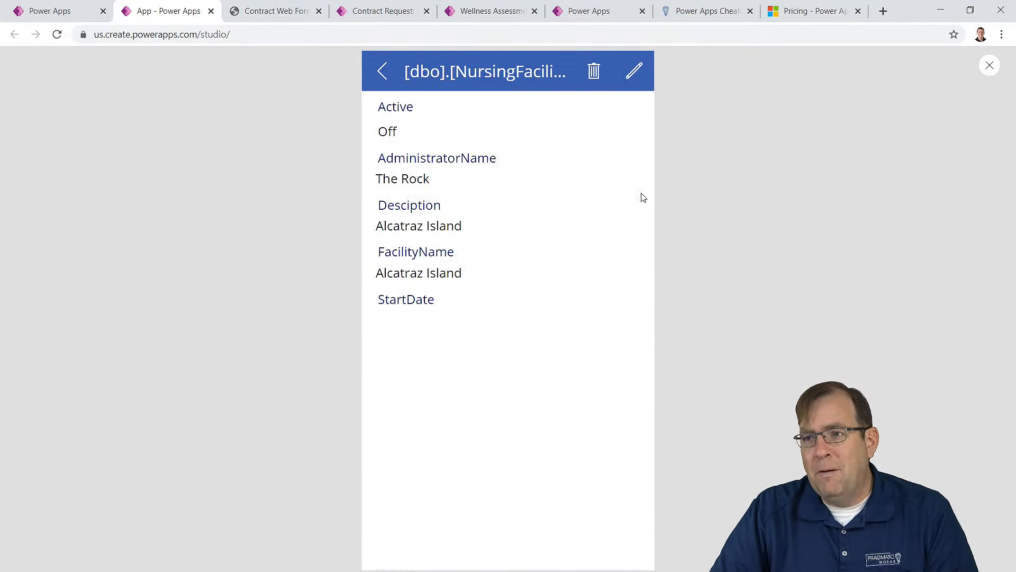
pyautogui.click(634, 72)
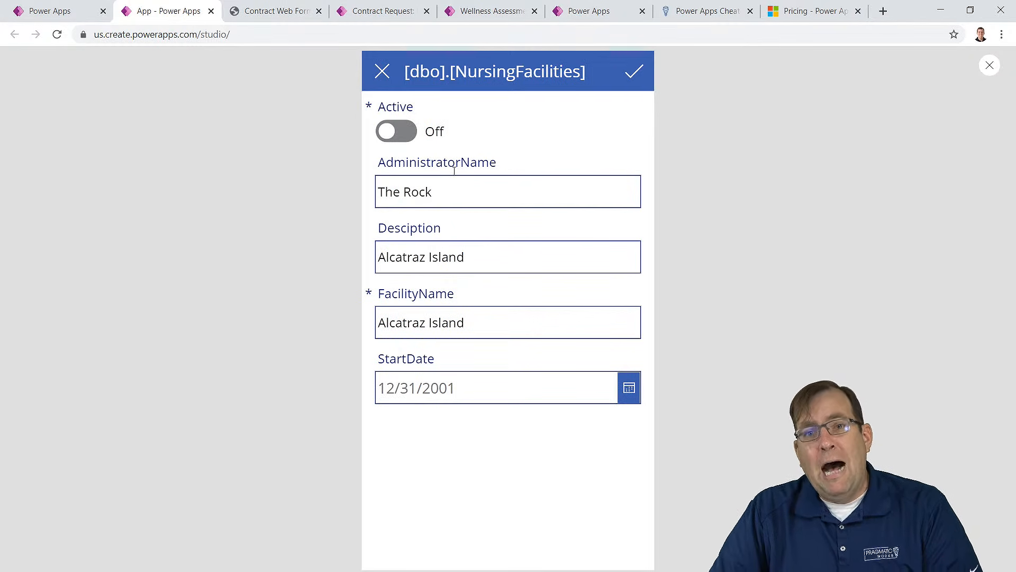
pyautogui.press('Escape')
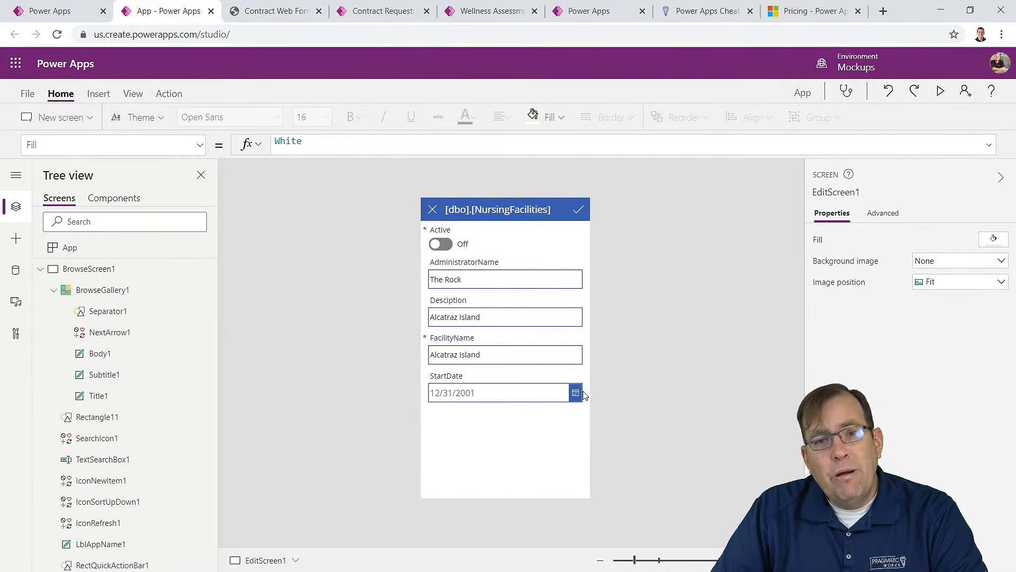
# Step: Move the FacilityName field to the first position in EditForm1, above Active
pyautogui.click(544, 415)
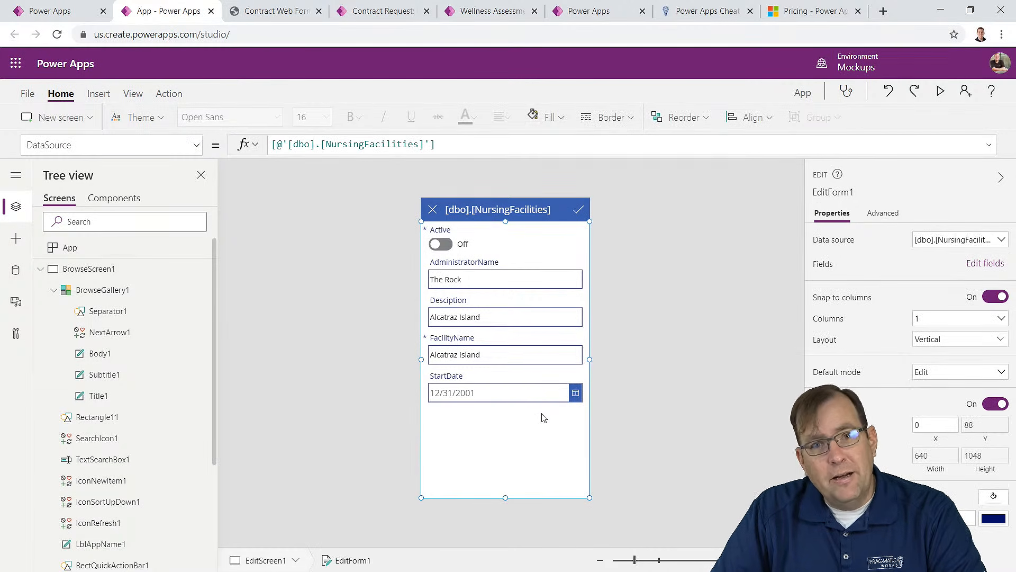
pyautogui.click(983, 264)
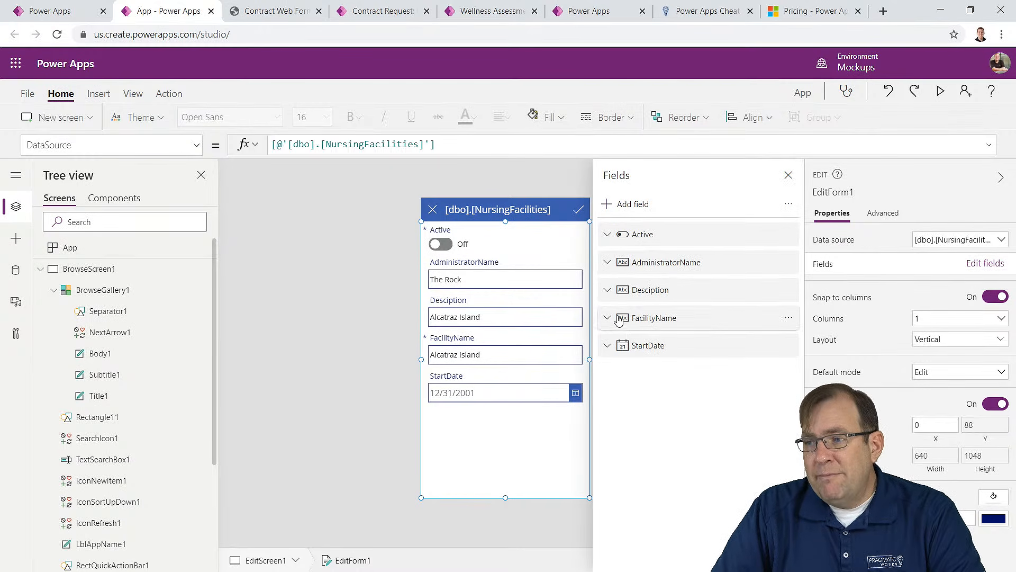
pyautogui.moveTo(640, 324); pyautogui.dragTo(647, 237)
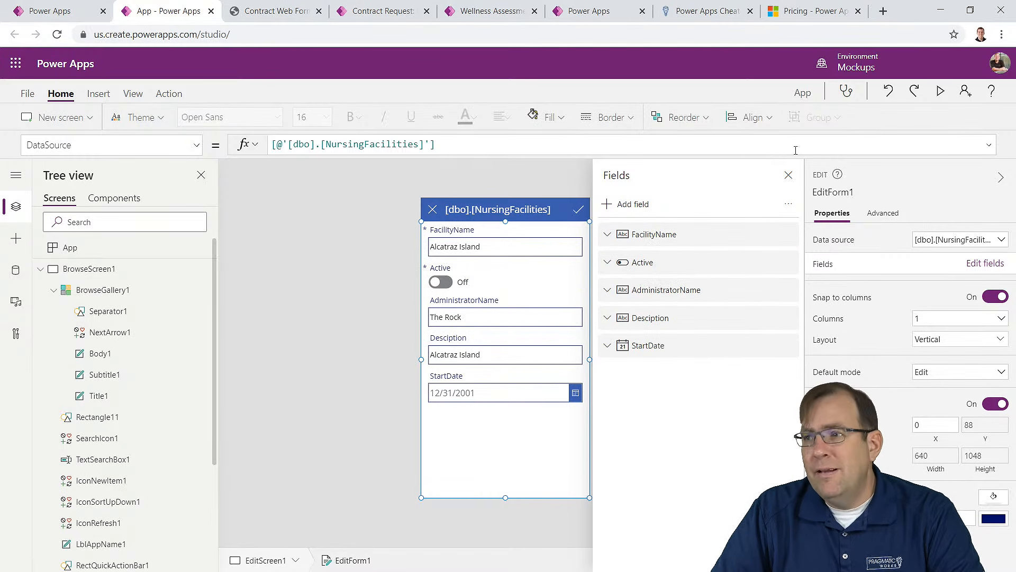
# Step: Preview the app, cancel the Alcatraz Island edit form, look through the browse gallery's records and exit the preview
pyautogui.click(788, 175)
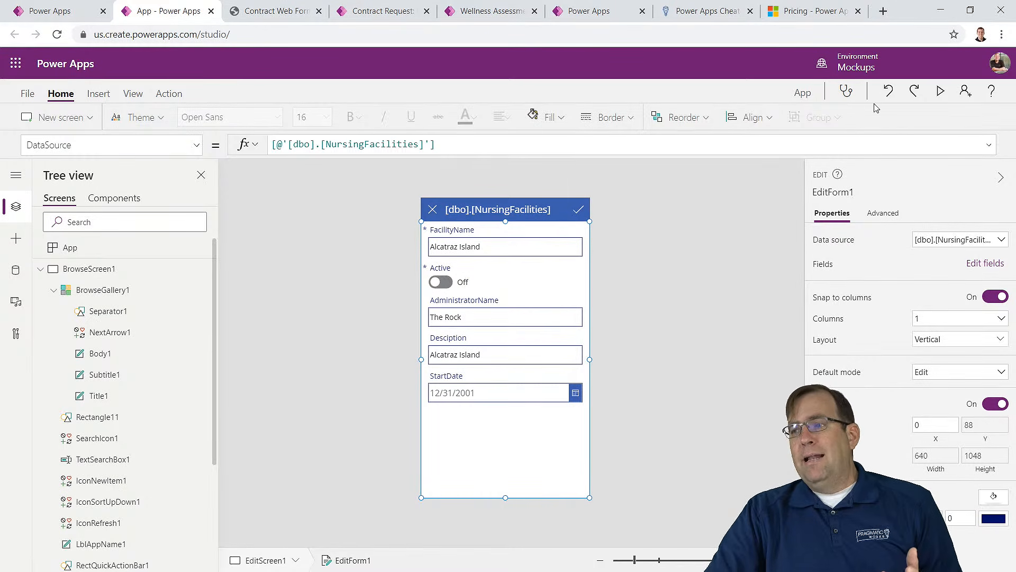
pyautogui.click(941, 91)
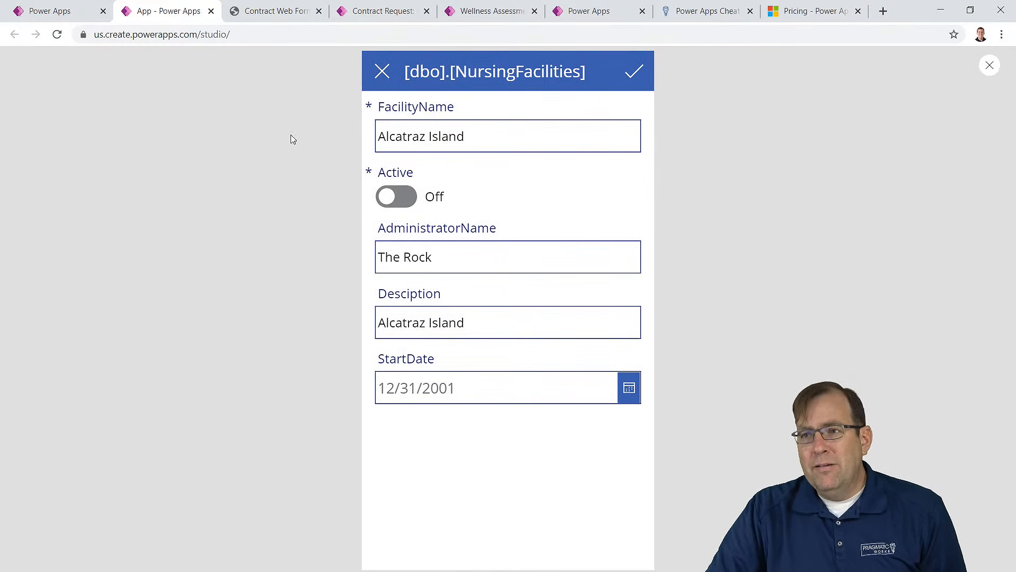
pyautogui.click(385, 74)
pyautogui.click(383, 79)
pyautogui.scroll(-3, 450, 296)
pyautogui.scroll(15, 470, 322)
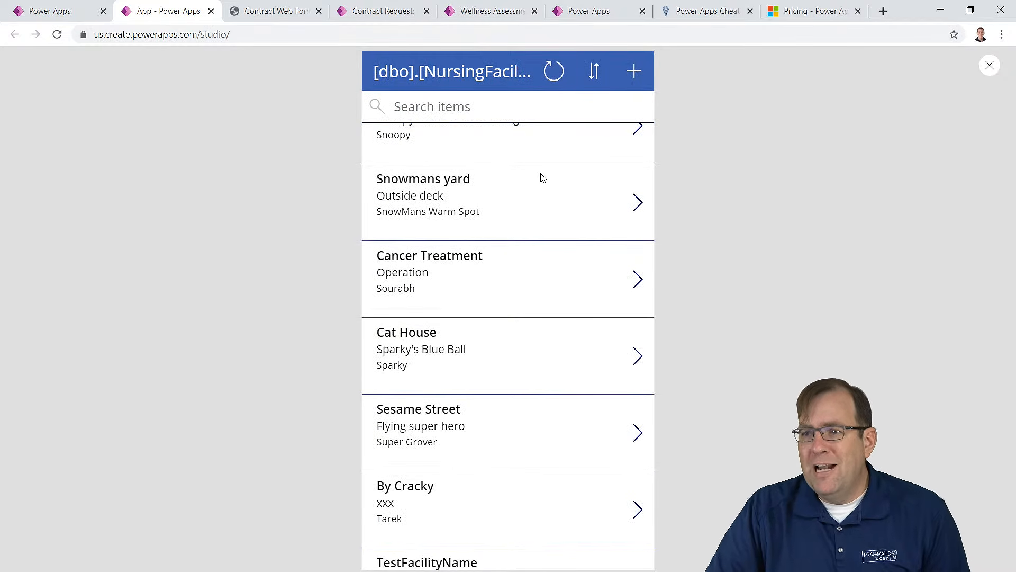
pyautogui.scroll(-10, 508, 310)
pyautogui.press('Escape')
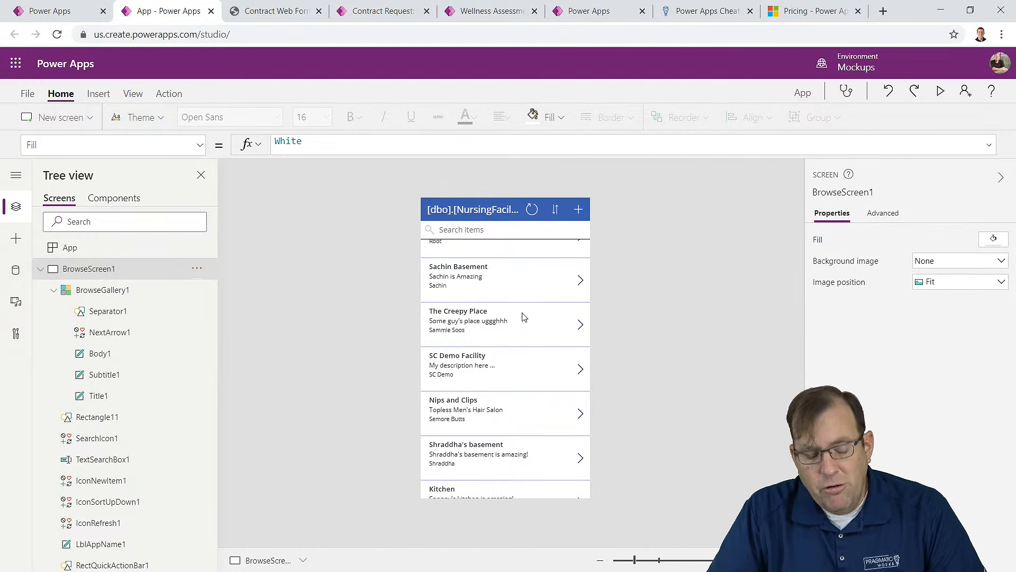
# Step: Test the gallery navigation directly on the canvas by viewing the Chicago Bears Sad Face and Blizzard details, returning to the gallery each time
pyautogui.scroll(5, 519, 334)
pyautogui.click(432, 246)
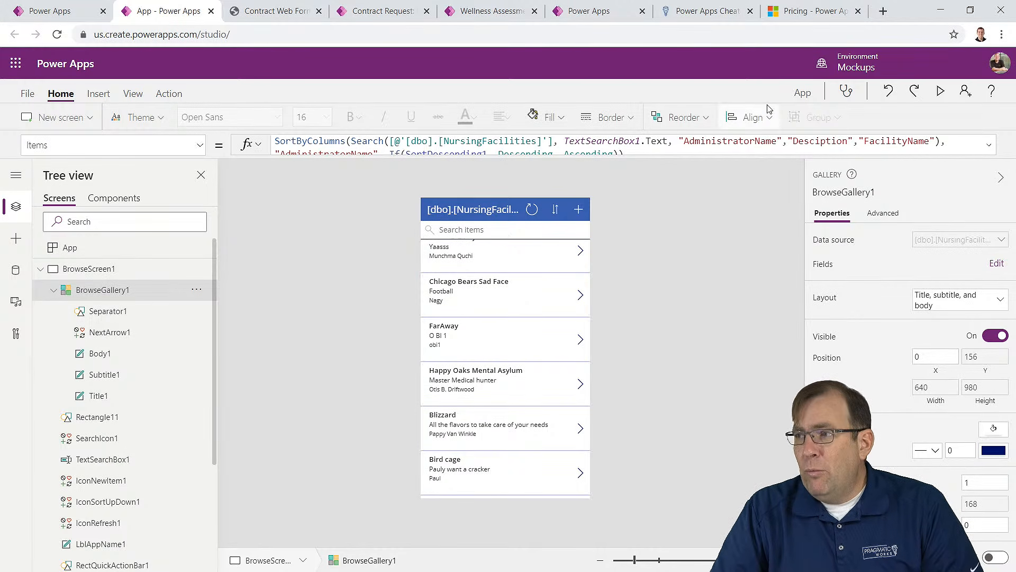
pyautogui.click(940, 93)
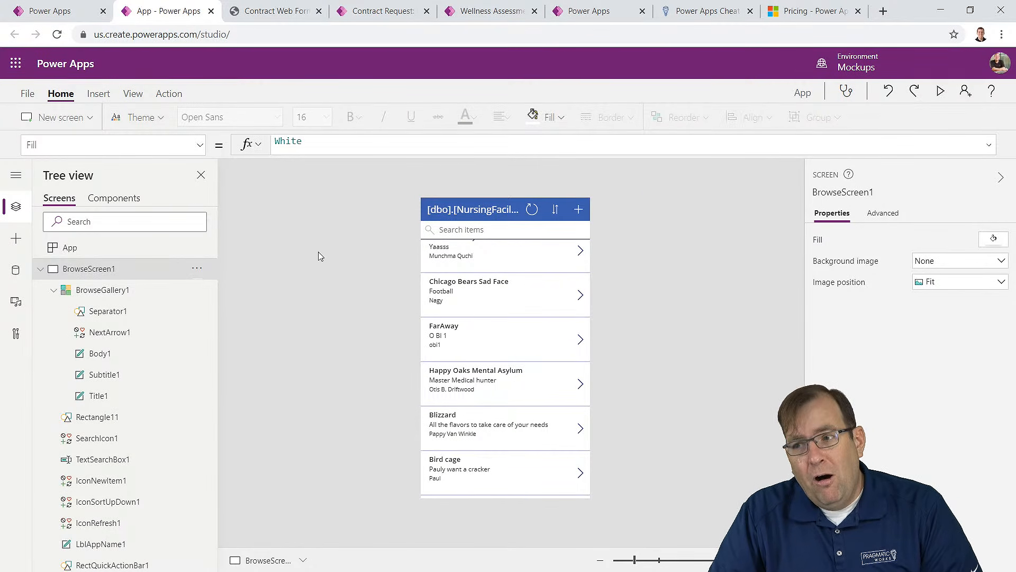
pyautogui.keyDown('alt'); pyautogui.click(581, 295); pyautogui.keyUp('alt')
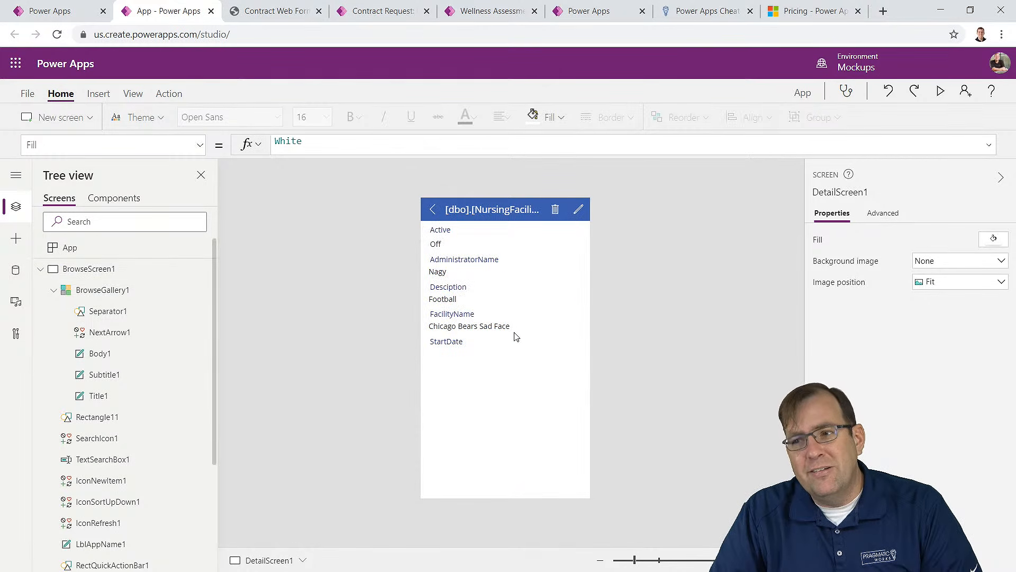
pyautogui.keyDown('alt'); pyautogui.click(433, 210); pyautogui.keyUp('alt')
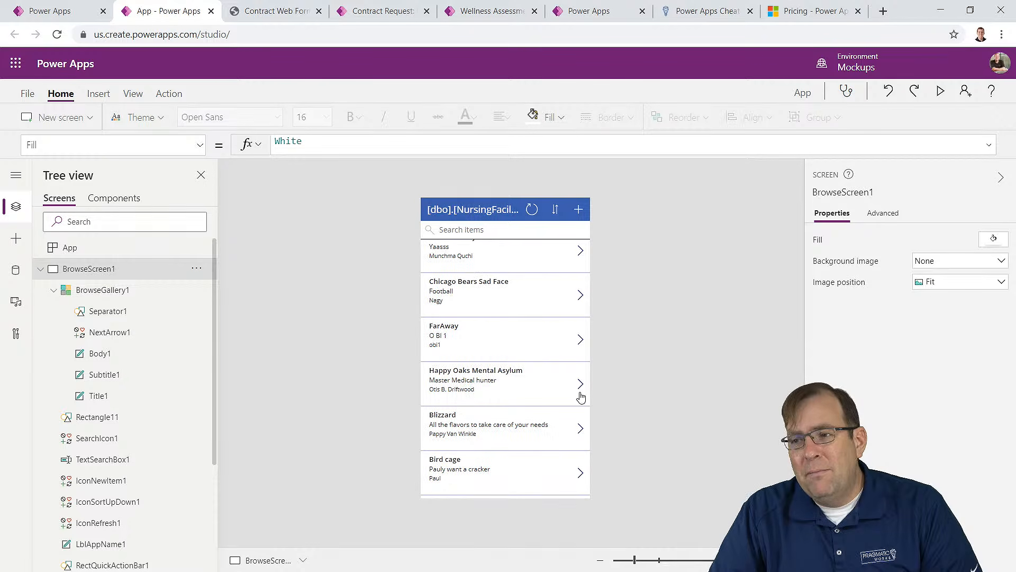
pyautogui.keyDown('alt'); pyautogui.click(582, 430); pyautogui.keyUp('alt')
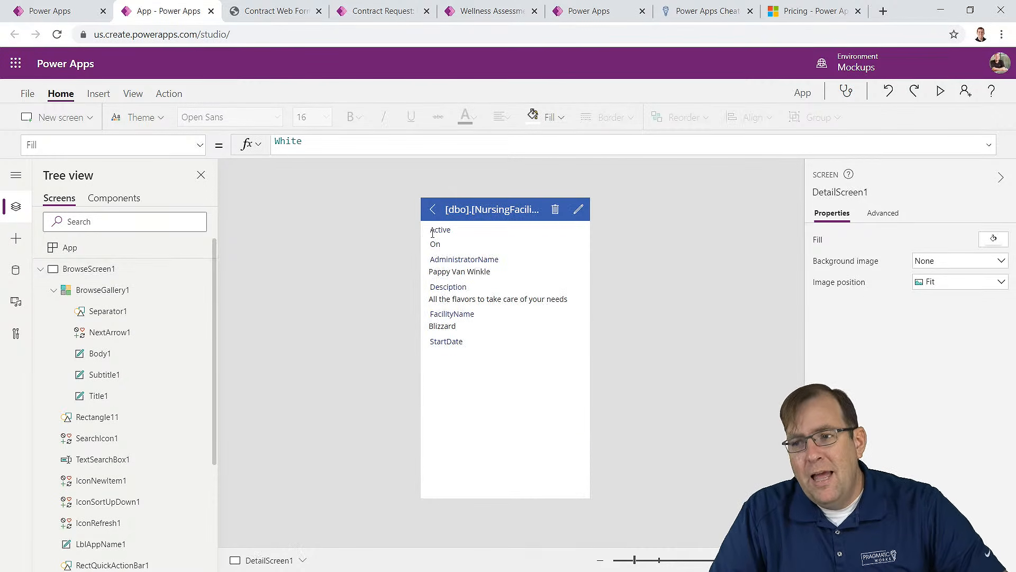
pyautogui.keyDown('alt'); pyautogui.click(432, 210); pyautogui.keyUp('alt')
# Step: Examine the facility records throughout BrowseGallery1 on the canvas
pyautogui.scroll(-5, 529, 447)
pyautogui.scroll(-3, 529, 447)
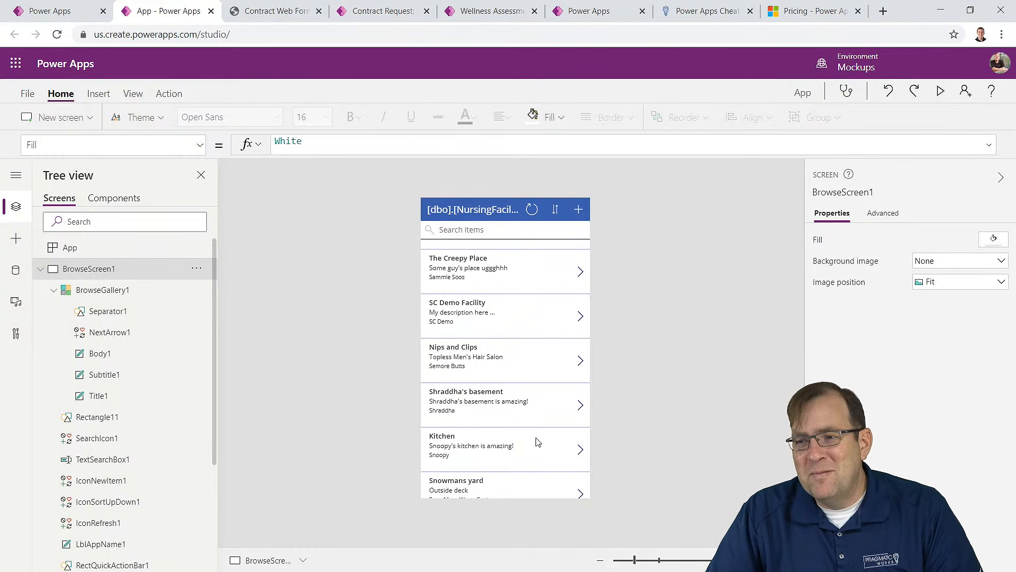
pyautogui.scroll(-3, 539, 439)
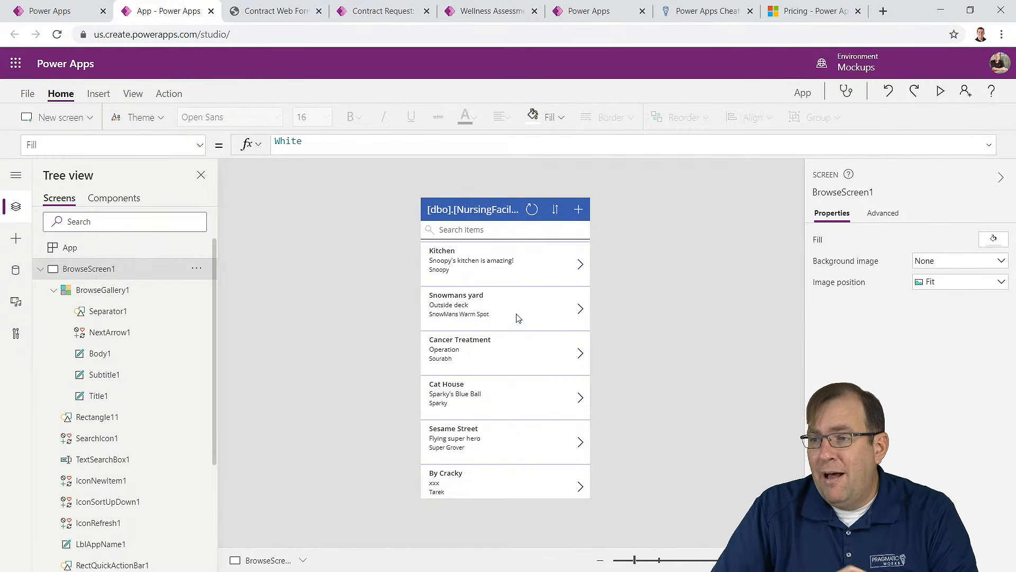
pyautogui.click(503, 340)
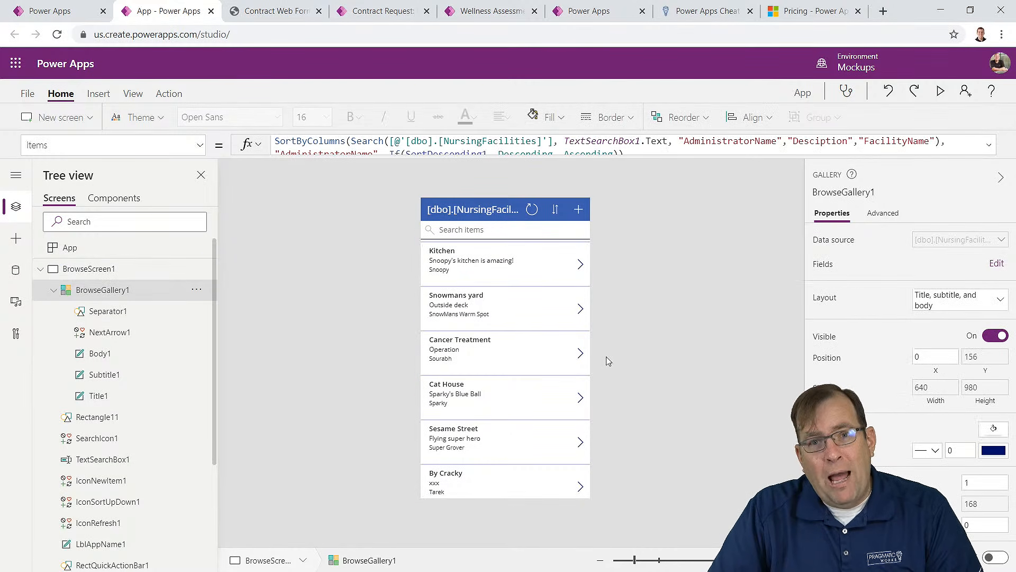
pyautogui.scroll(-15, 513, 381)
pyautogui.scroll(-15, 508, 382)
pyautogui.scroll(-5, 510, 390)
pyautogui.click(510, 380)
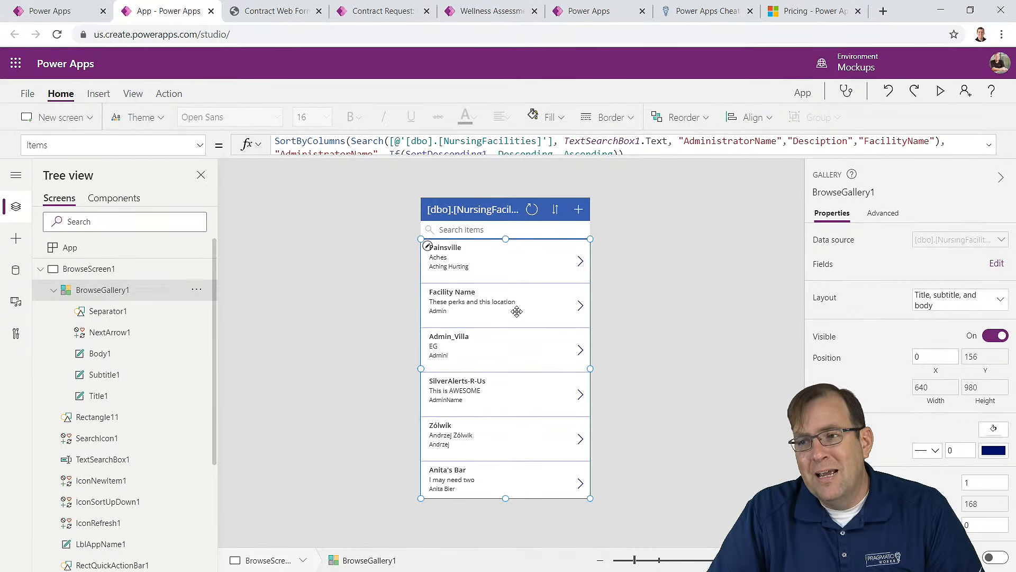
# Step: Move the NextArrow1 icon in the gallery's template row to X 568, Y 30
pyautogui.click(404, 281)
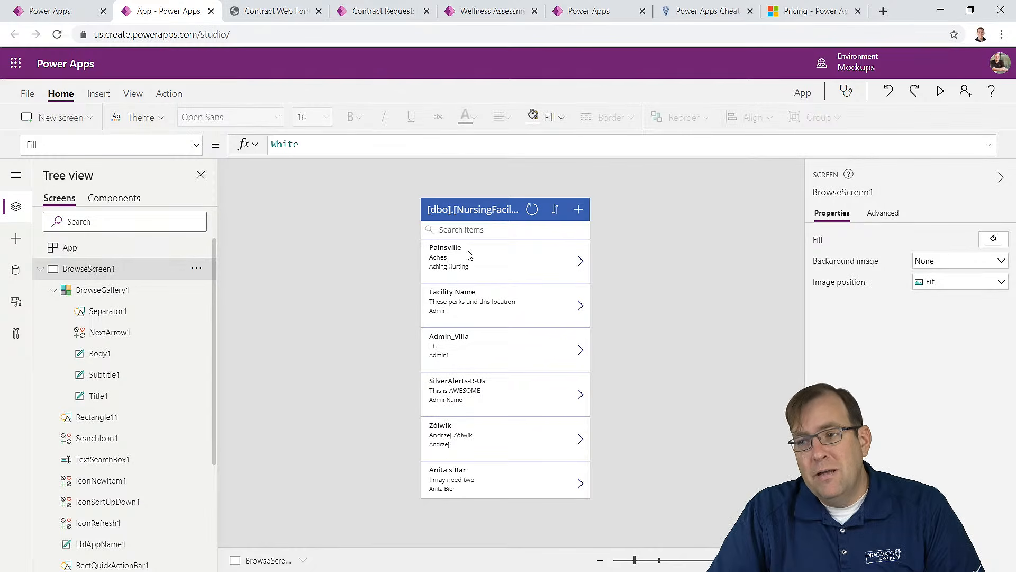
pyautogui.click(581, 262)
pyautogui.moveTo(581, 259)
pyautogui.mouseDown()
pyautogui.moveTo(538, 255)
pyautogui.moveTo(579, 254)
pyautogui.mouseUp()
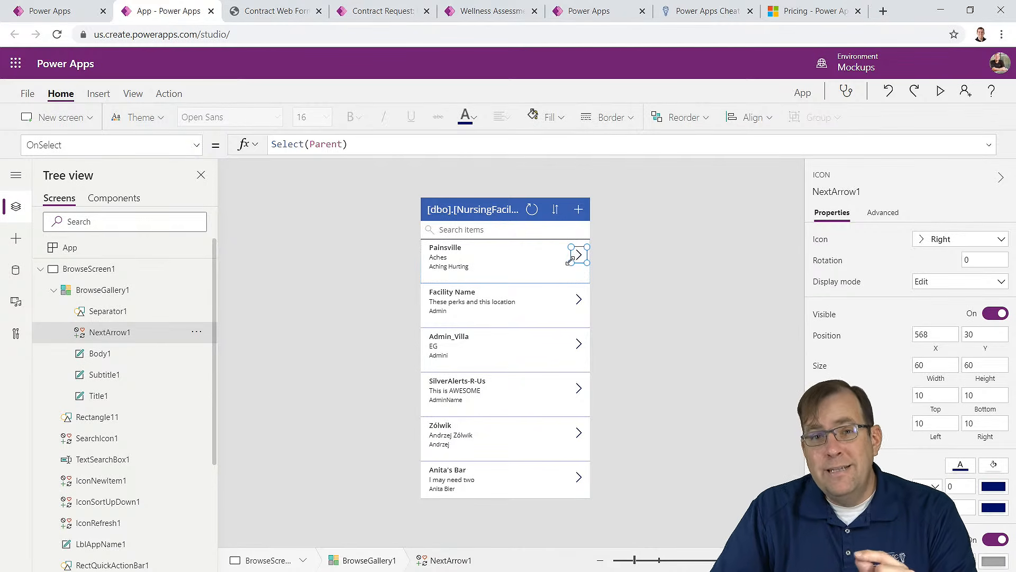
# Step: Inspect BrowseGallery1, its NextArrow1 icon and its Subtitle1 label by selecting each one on the canvas
pyautogui.click(540, 306)
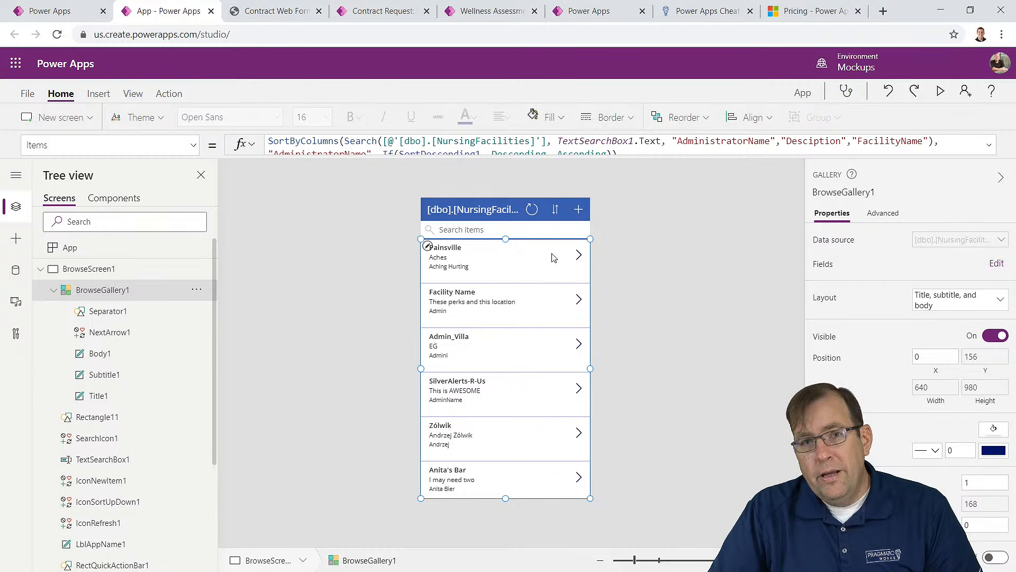
pyautogui.click(580, 255)
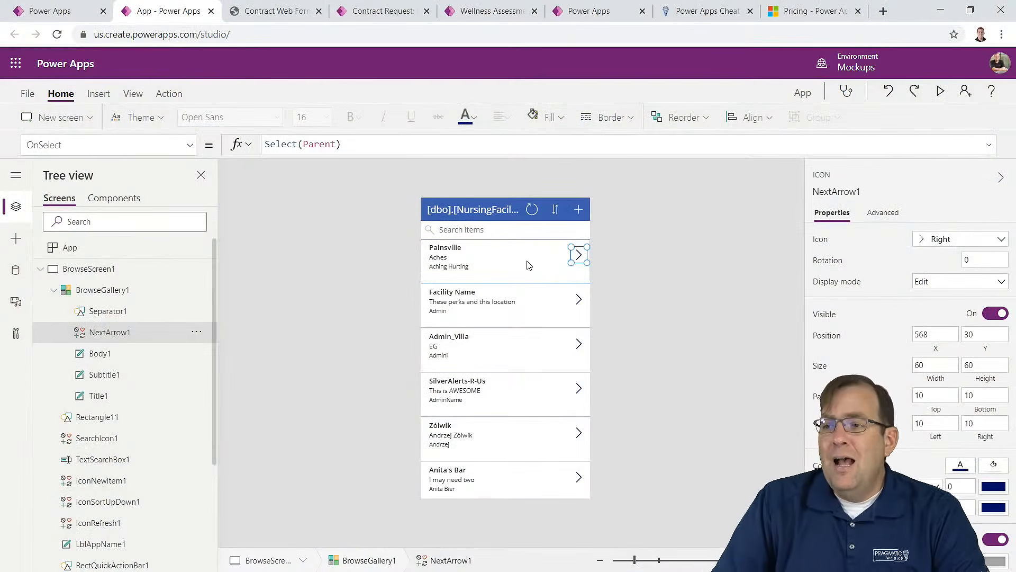
pyautogui.click(706, 348)
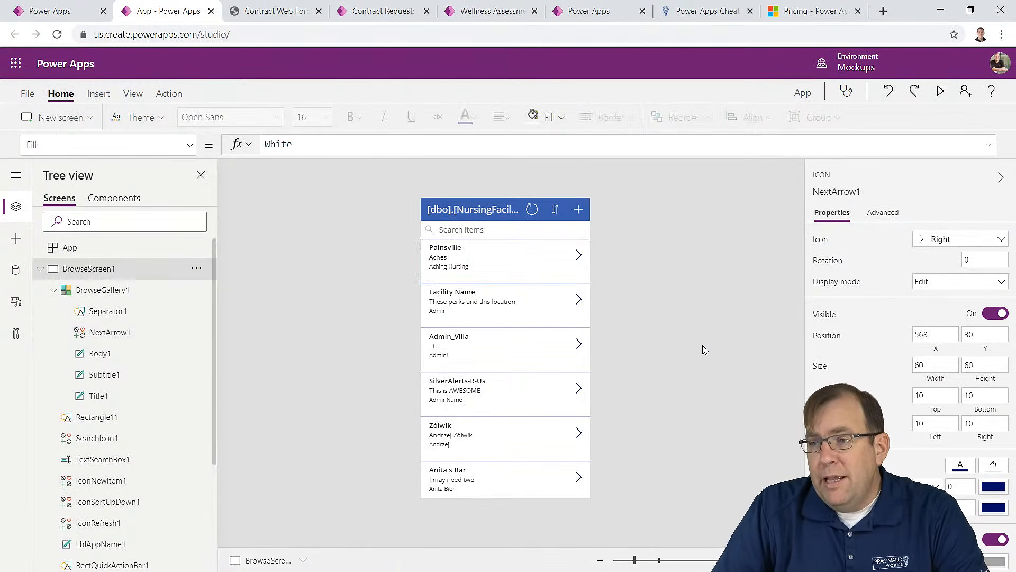
pyautogui.click(548, 260)
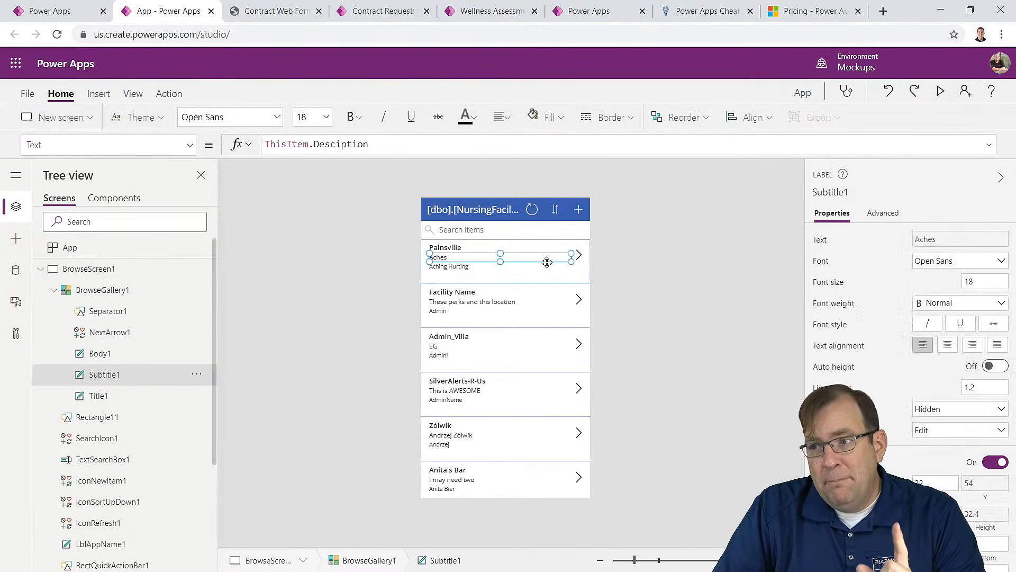
# Step: Insert a button inside the gallery's template row, move it to X 67, Y 20, and delete it
pyautogui.click(580, 256)
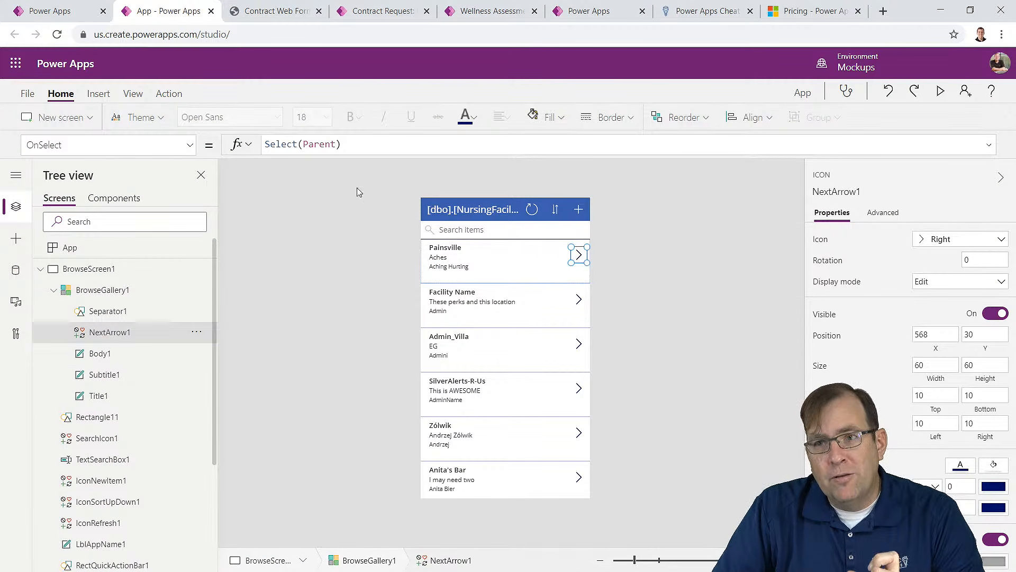
pyautogui.click(98, 94)
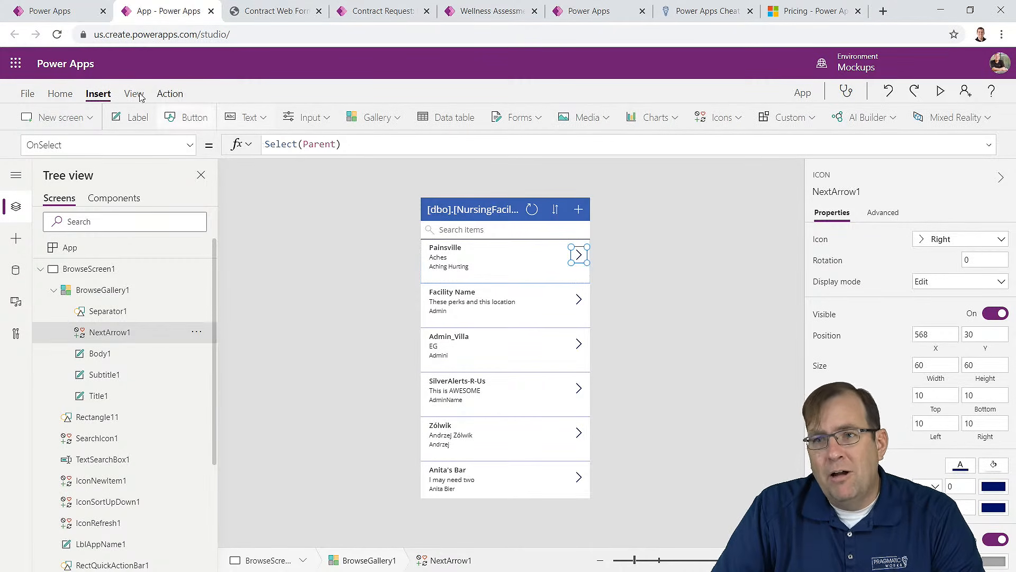
pyautogui.click(188, 117)
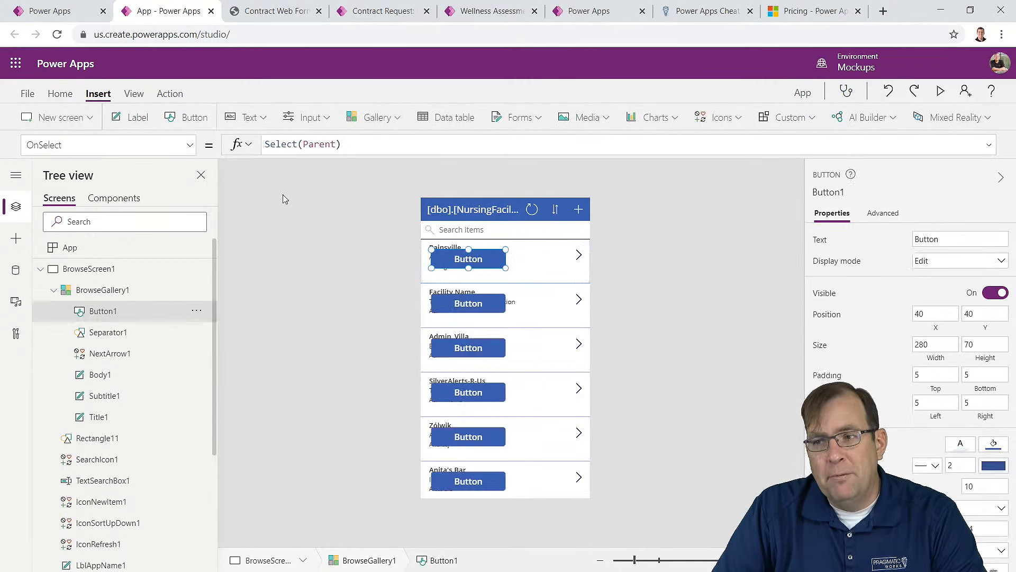
pyautogui.moveTo(462, 252)
pyautogui.mouseDown()
pyautogui.moveTo(549, 240)
pyautogui.moveTo(461, 243)
pyautogui.moveTo(515, 249)
pyautogui.moveTo(468, 247)
pyautogui.mouseUp()
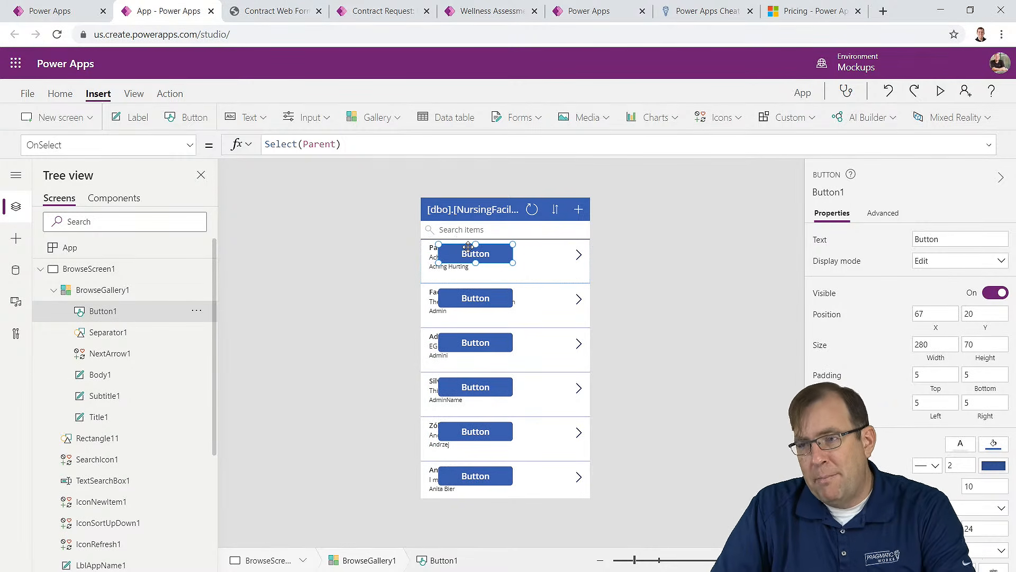
pyautogui.press('Delete')
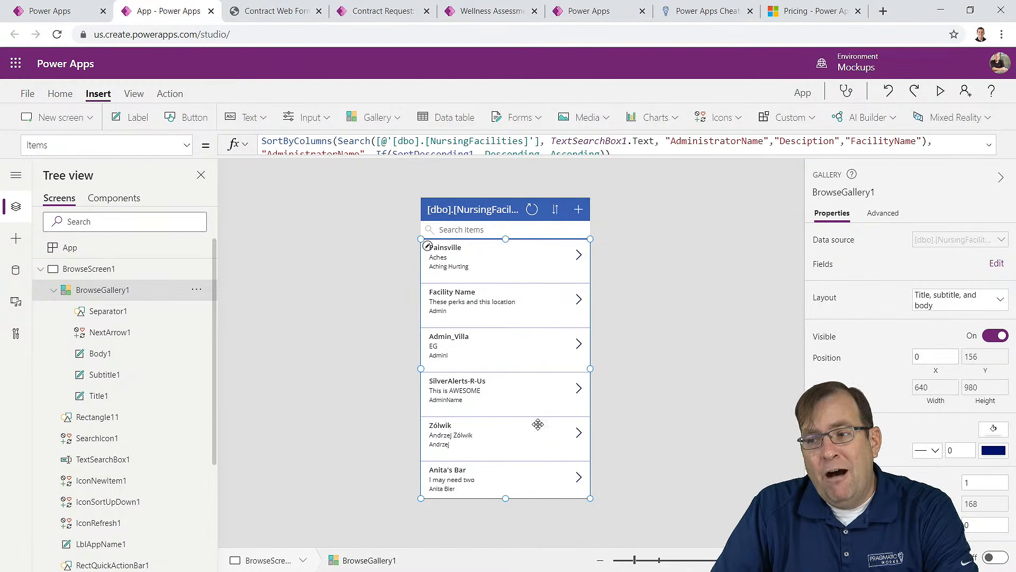
# Step: Insert a button on BrowseScreen1 outside the gallery, move it to X 20, Y 455, and delete it
pyautogui.click(195, 119)
pyautogui.moveTo(472, 206); pyautogui.dragTo(464, 320)
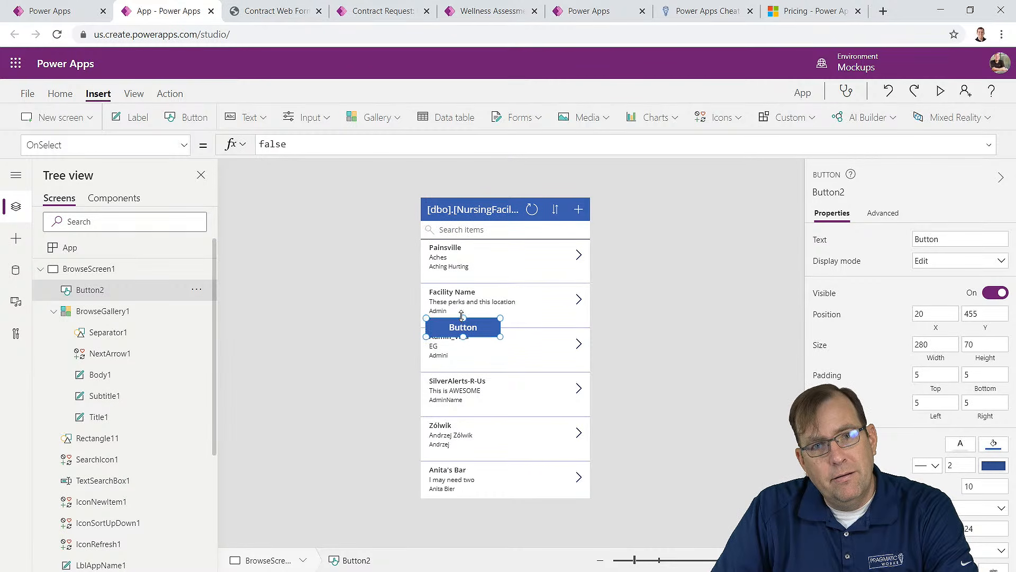
pyautogui.press('Delete')
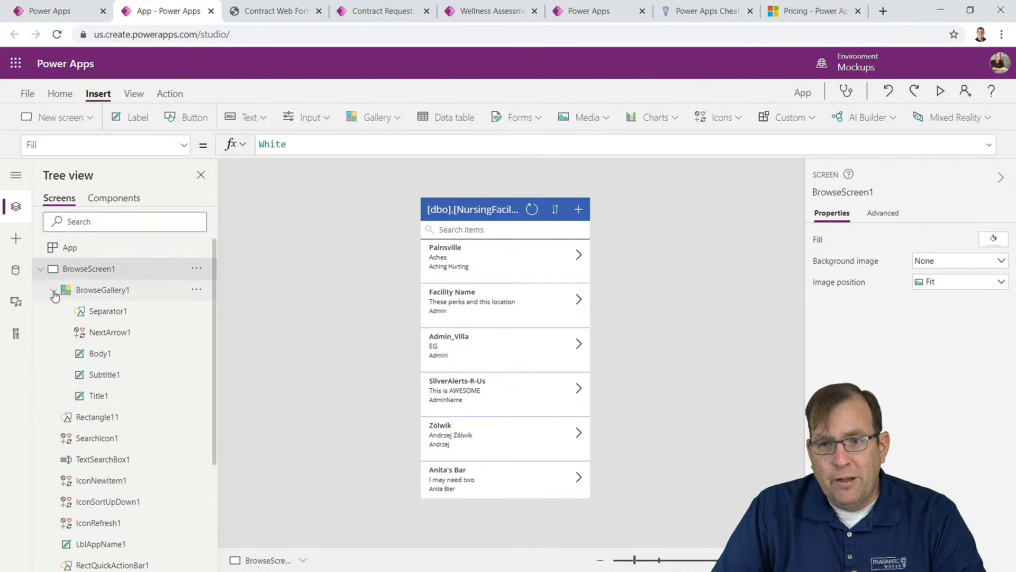
# Step: Review the screens and controls in the tree view, and collapse BrowseGallery1 and BrowseScreen1
pyautogui.click(10, 214)
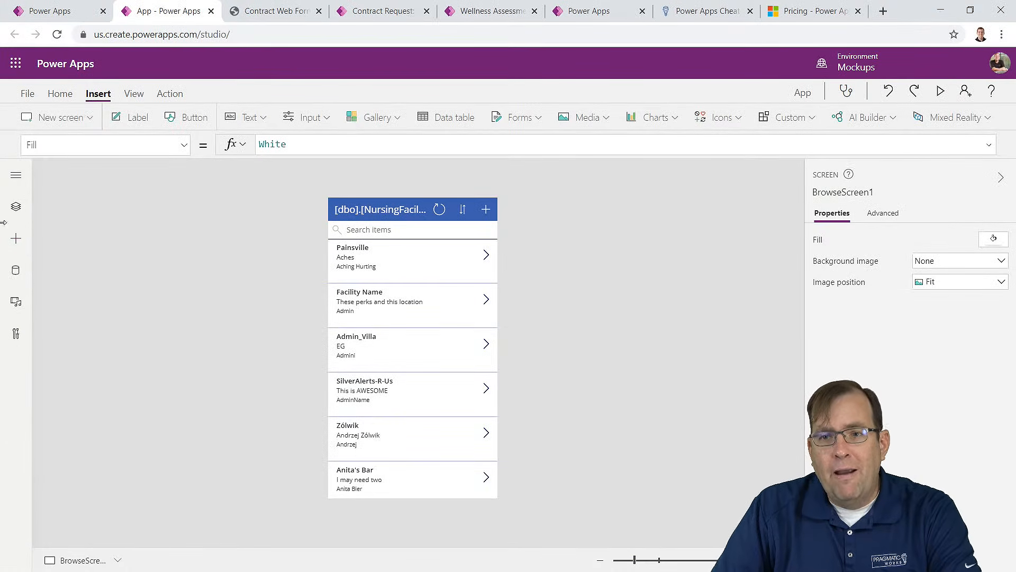
pyautogui.click(16, 206)
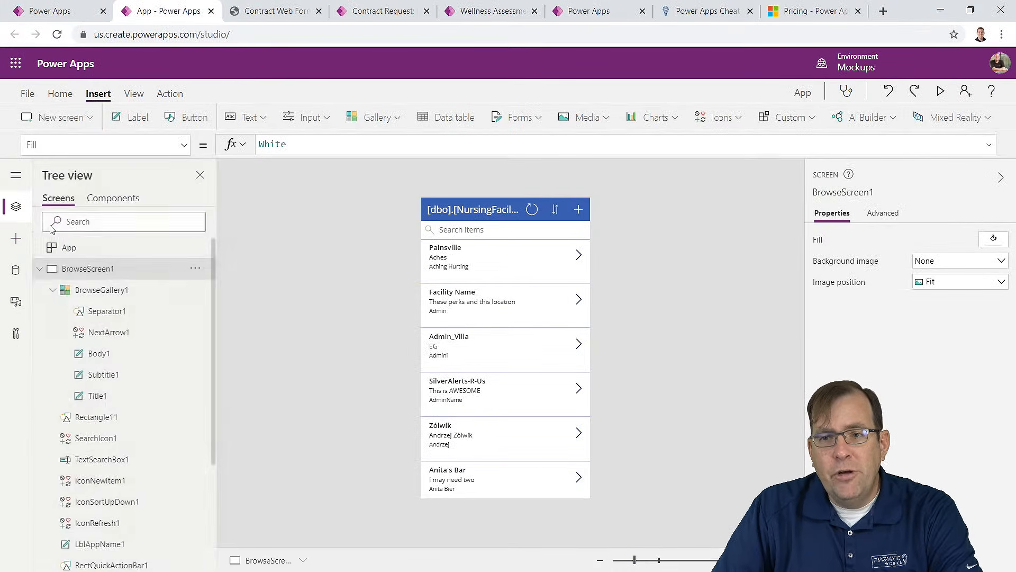
pyautogui.scroll(-1, 117, 331)
pyautogui.scroll(-5, 118, 331)
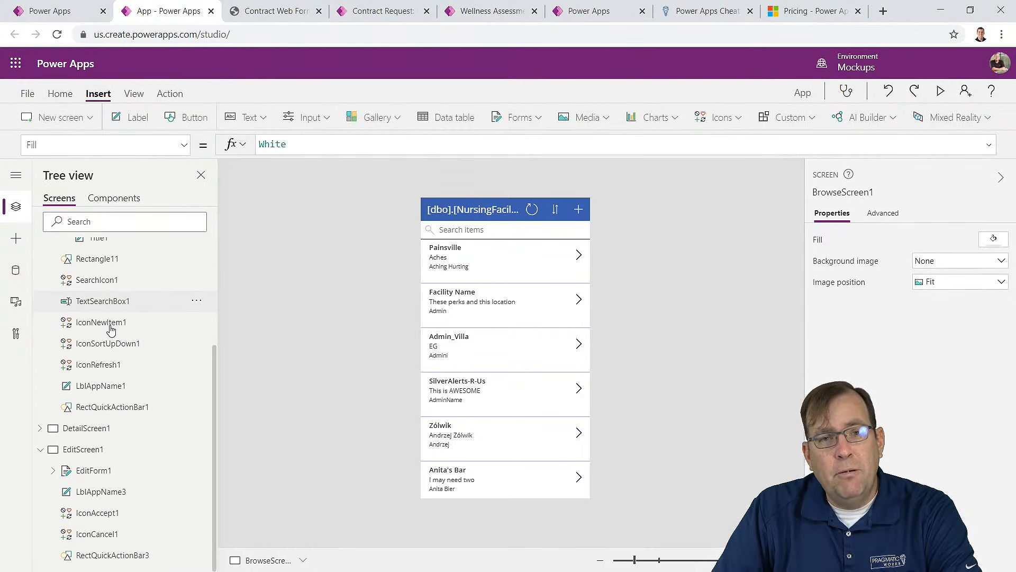
pyautogui.scroll(7, 111, 330)
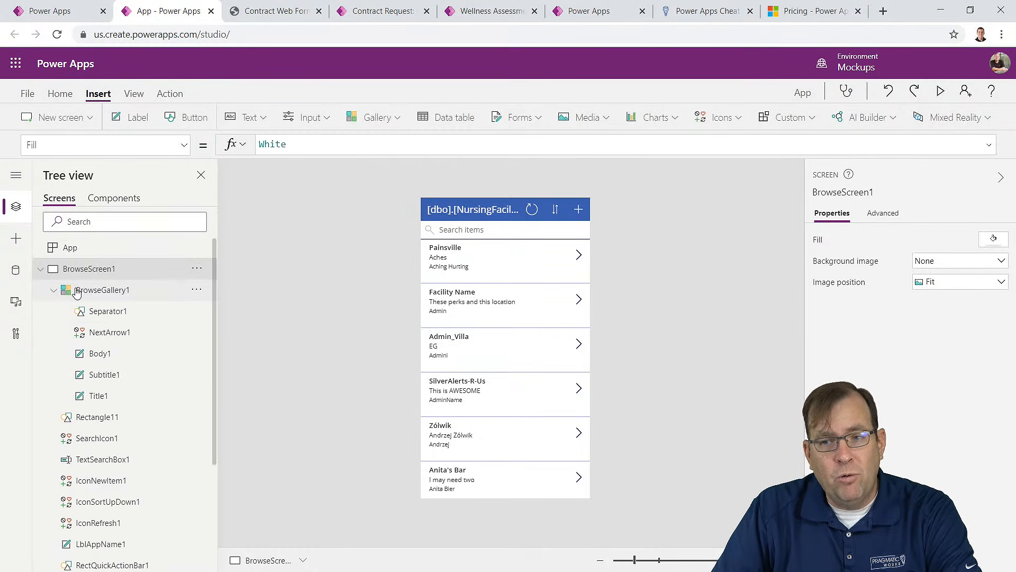
pyautogui.click(54, 291)
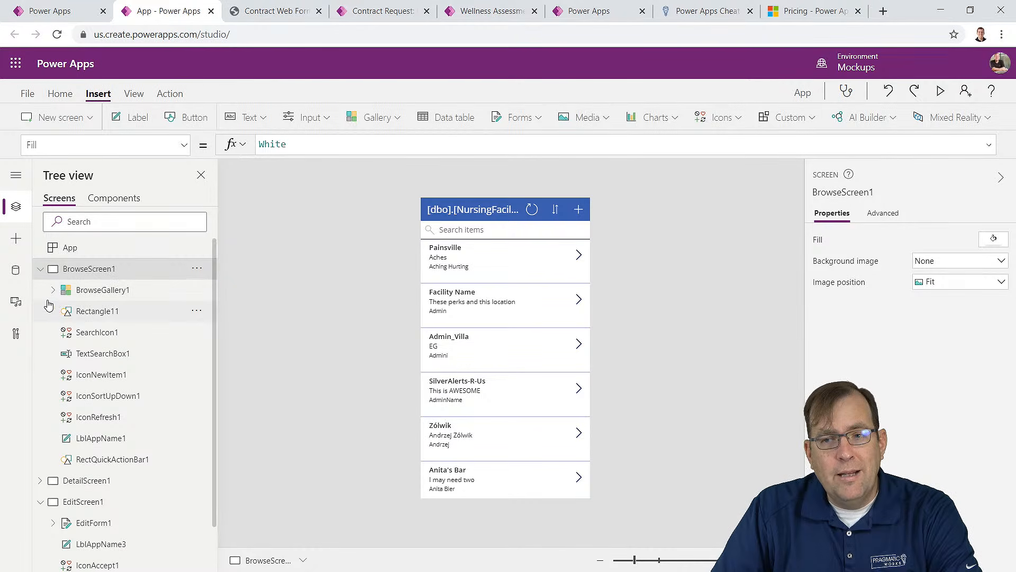
pyautogui.click(41, 271)
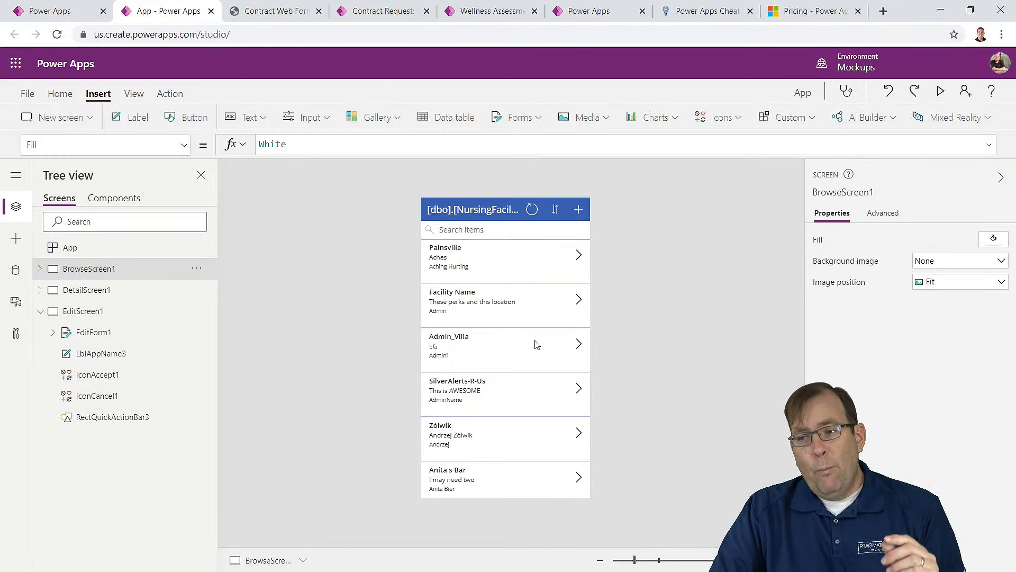
# Step: Try light grey and pale blue fills on BrowseGallery1, ending with RGBA(241, 244, 249, 1)
pyautogui.click(519, 378)
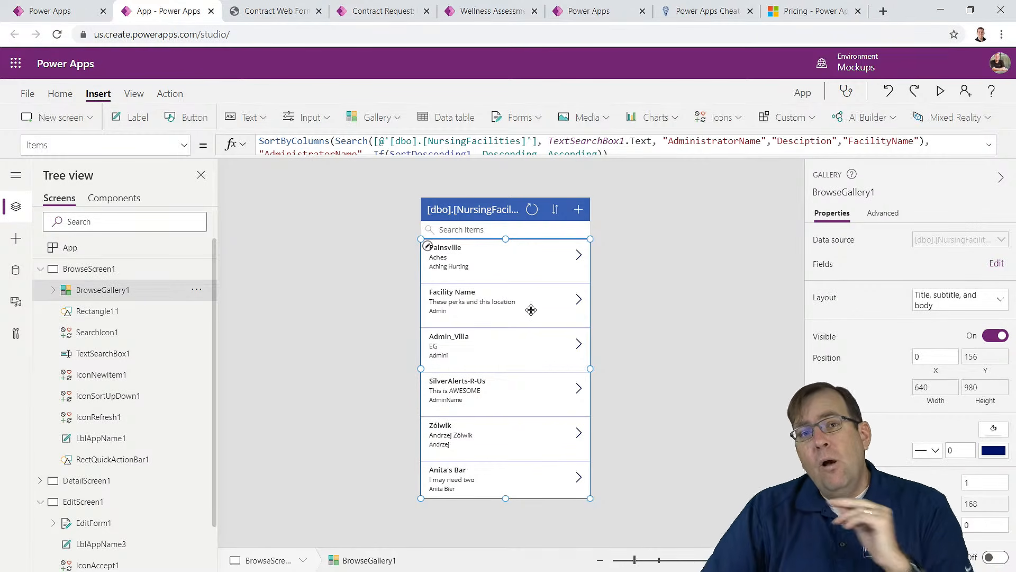
pyautogui.click(60, 94)
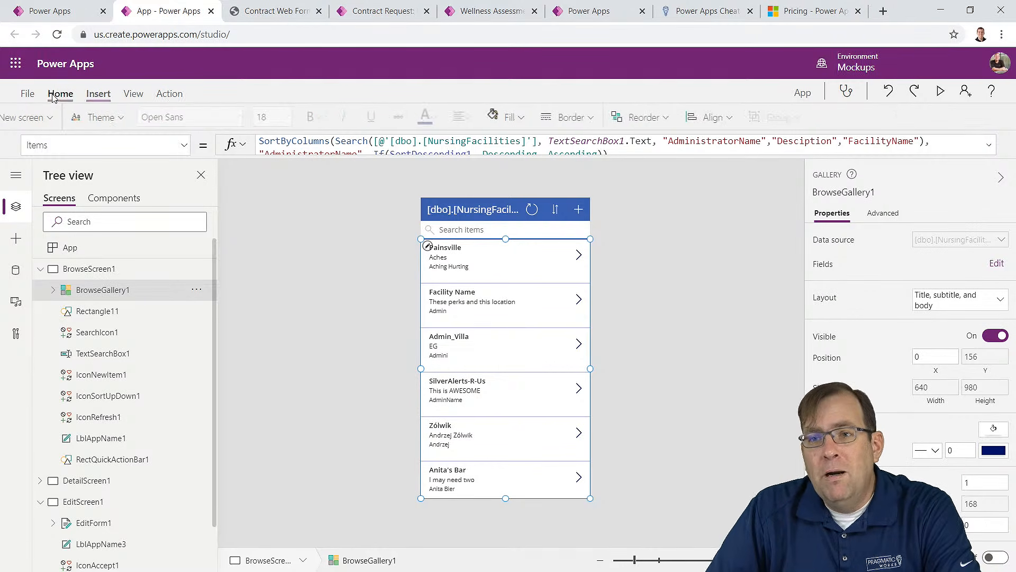
pyautogui.click(548, 117)
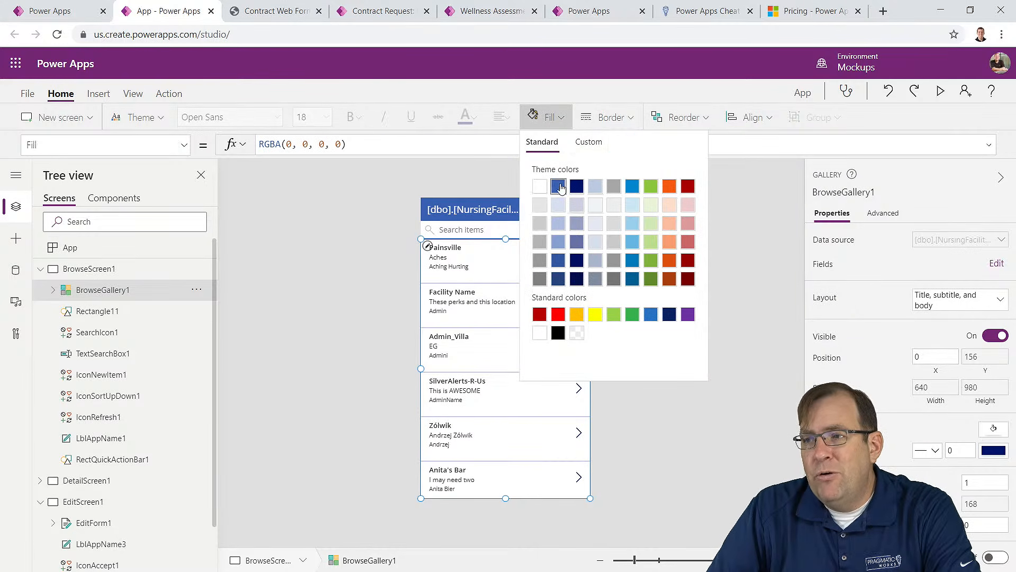
pyautogui.click(540, 204)
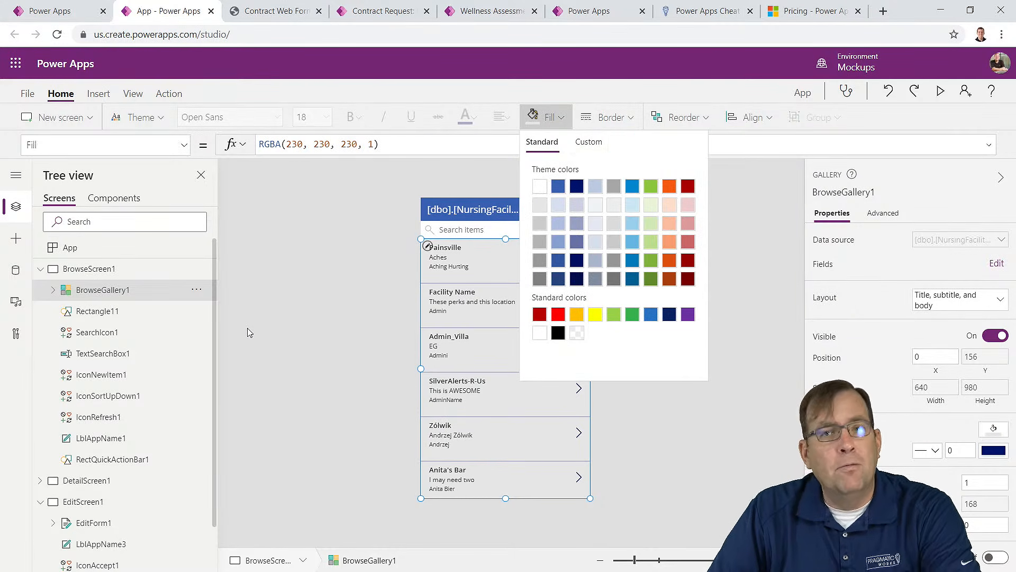
pyautogui.click(559, 222)
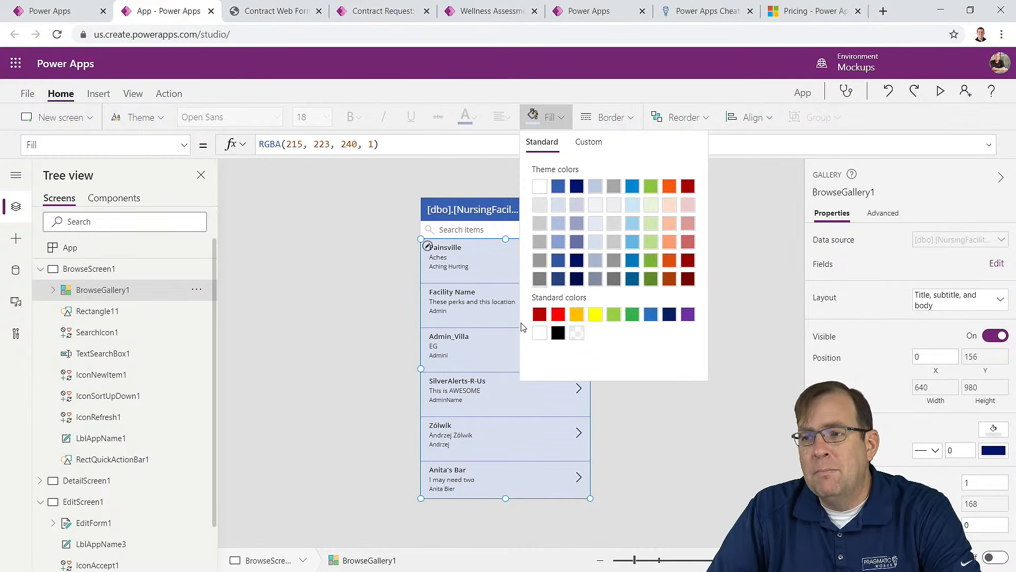
pyautogui.click(595, 205)
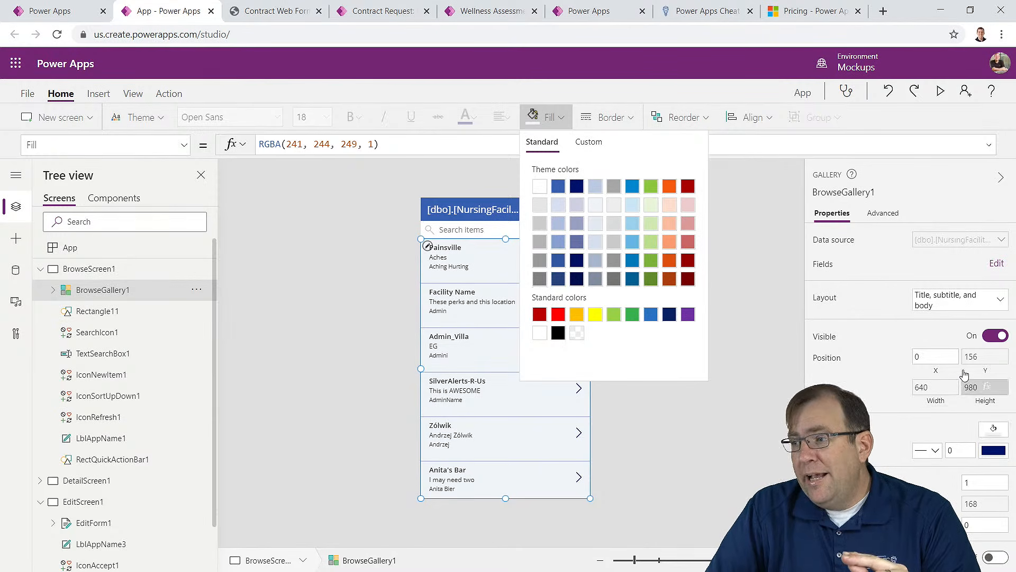
# Step: Examine where BrowseGallery1's fill can be set, in the formula property list and in the gallery's Color setting
pyautogui.click(184, 145)
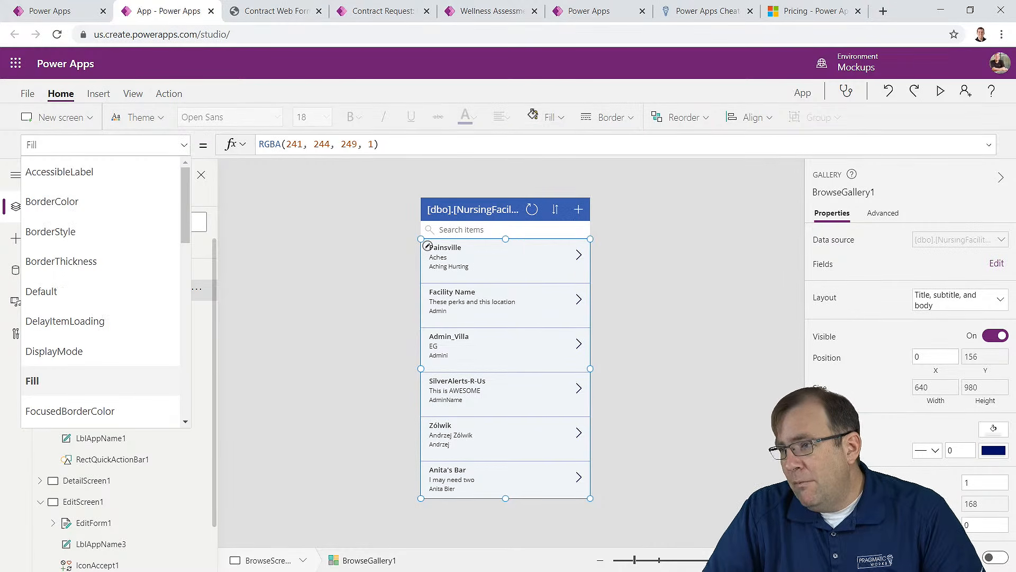
pyautogui.click(689, 337)
pyautogui.click(476, 313)
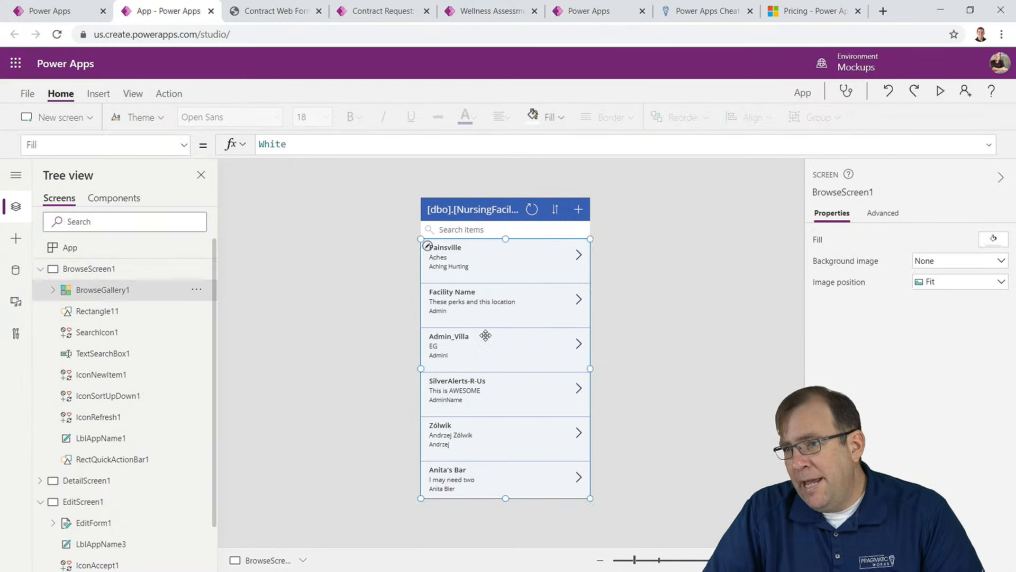
pyautogui.scroll(-2, 945, 274)
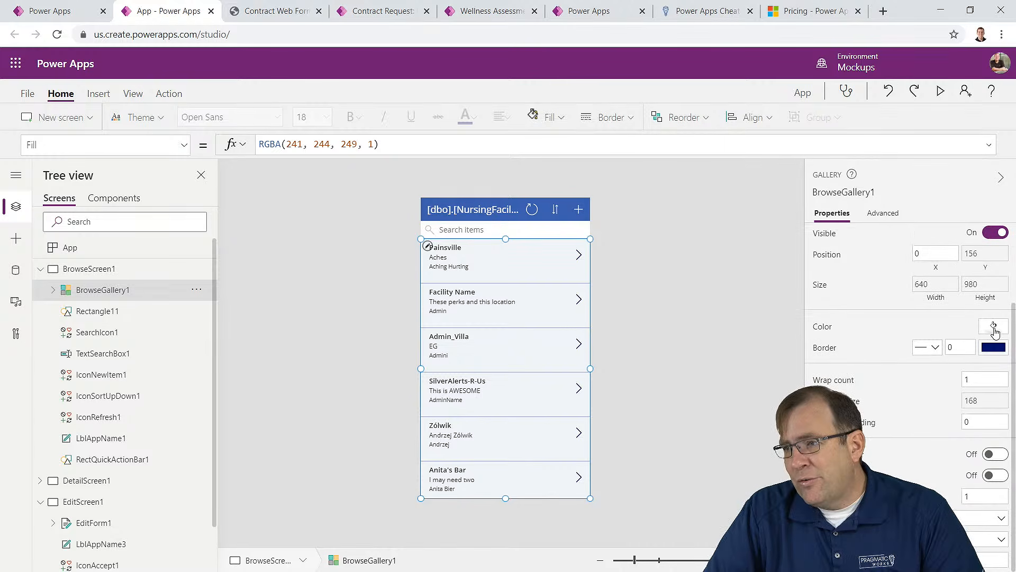
pyautogui.click(993, 326)
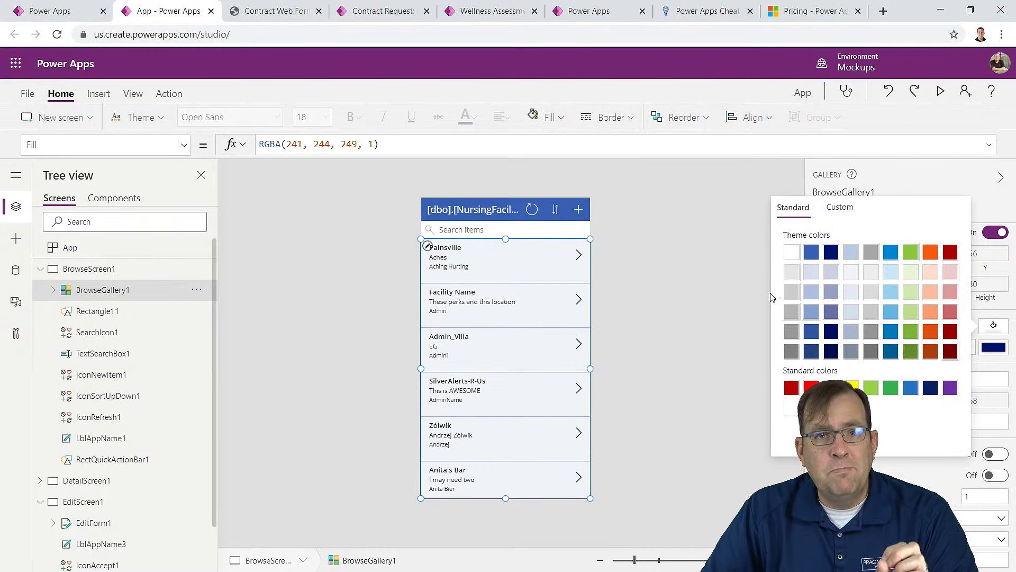
pyautogui.click(670, 299)
pyautogui.click(503, 365)
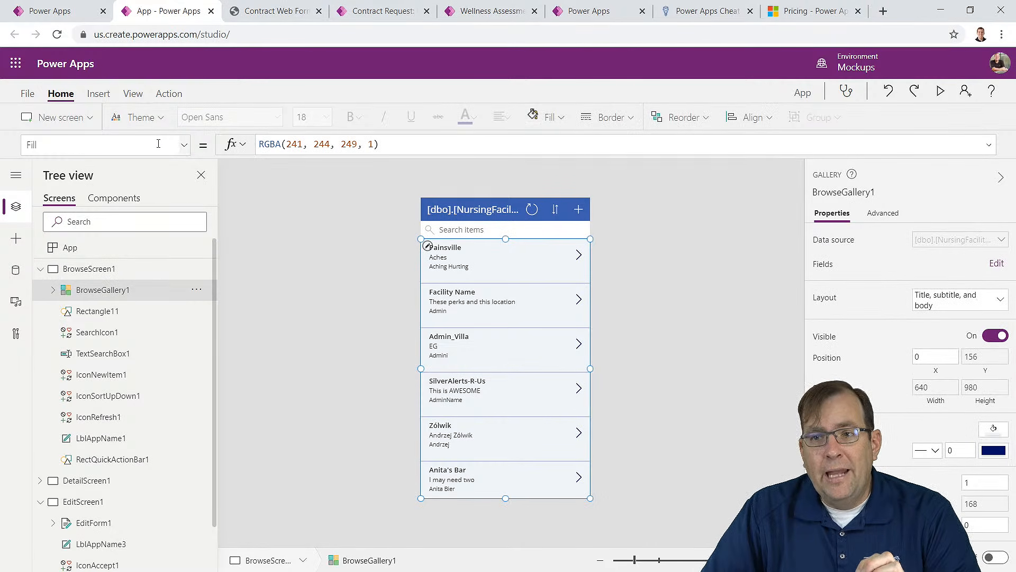
# Step: Replace the formula of BrowseGallery1's Fill property with the named colour WhiteSmoke
pyautogui.click(184, 146)
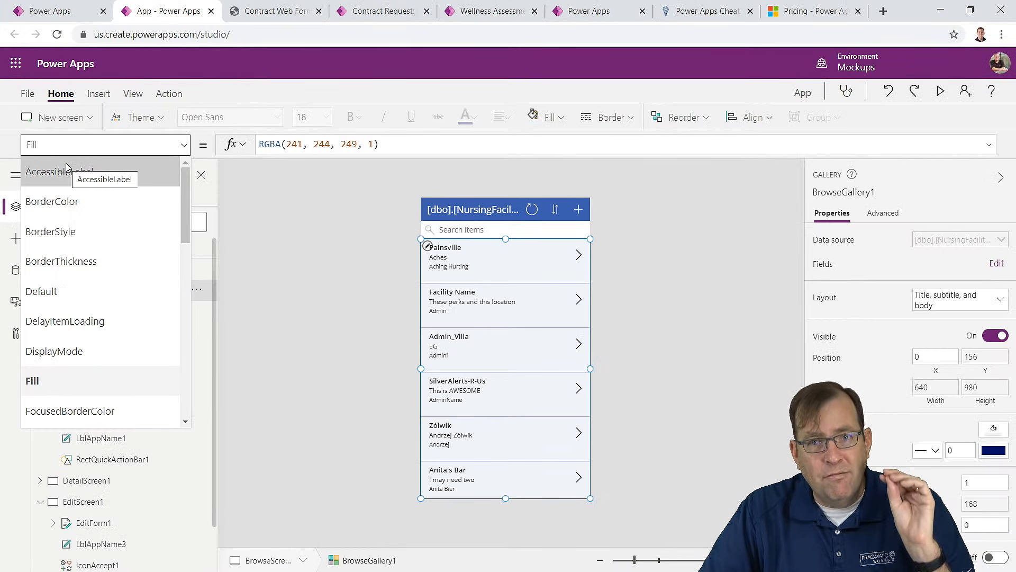
pyautogui.click(84, 380)
pyautogui.click(434, 141)
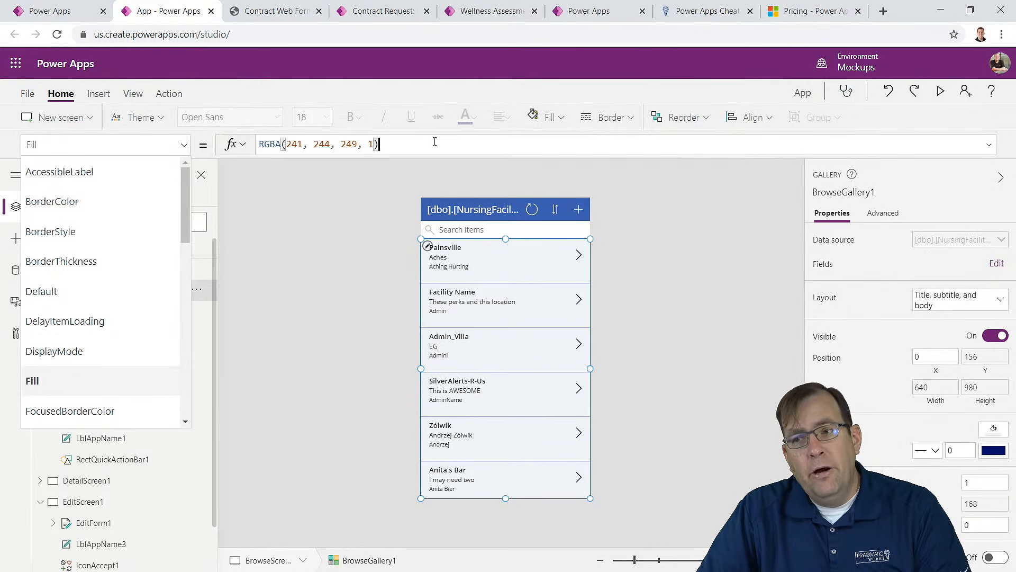
pyautogui.hotkey('ctrl', 'a')
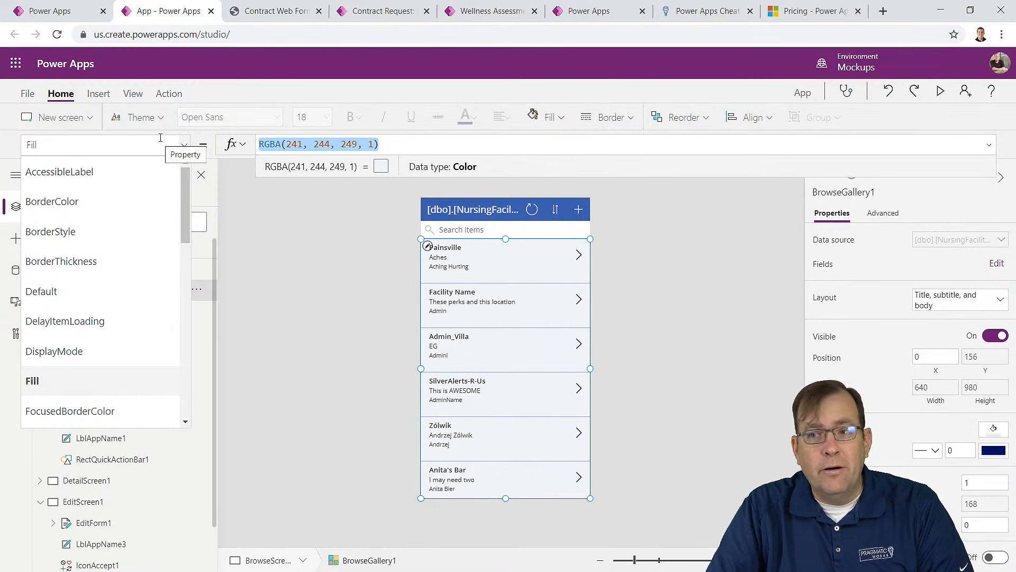
pyautogui.write('WhiteSmoke')
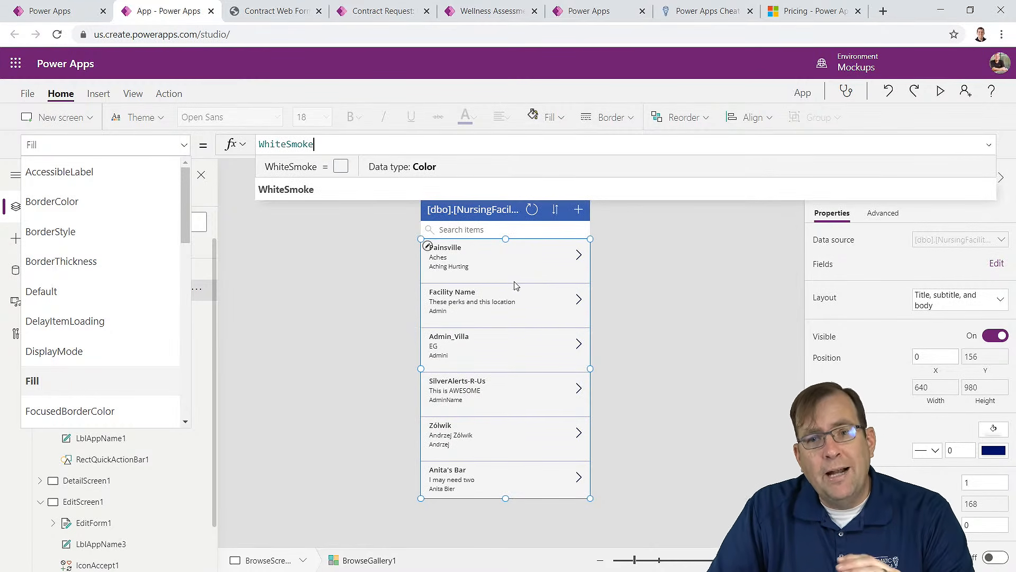
pyautogui.click(390, 308)
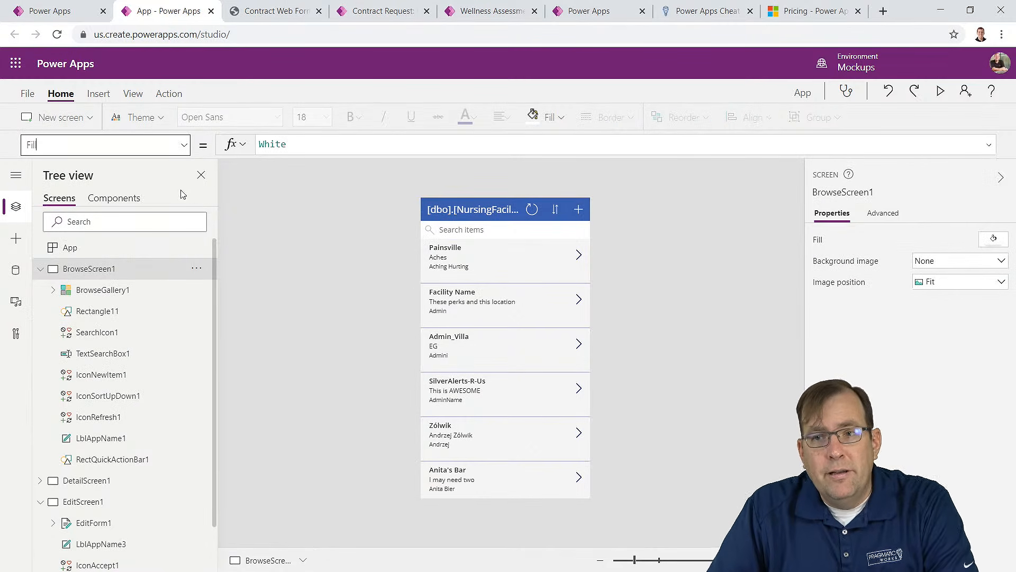
# Step: Name the app BK Throwaway App and give it a star icon on a teal background in the app settings
pyautogui.click(27, 94)
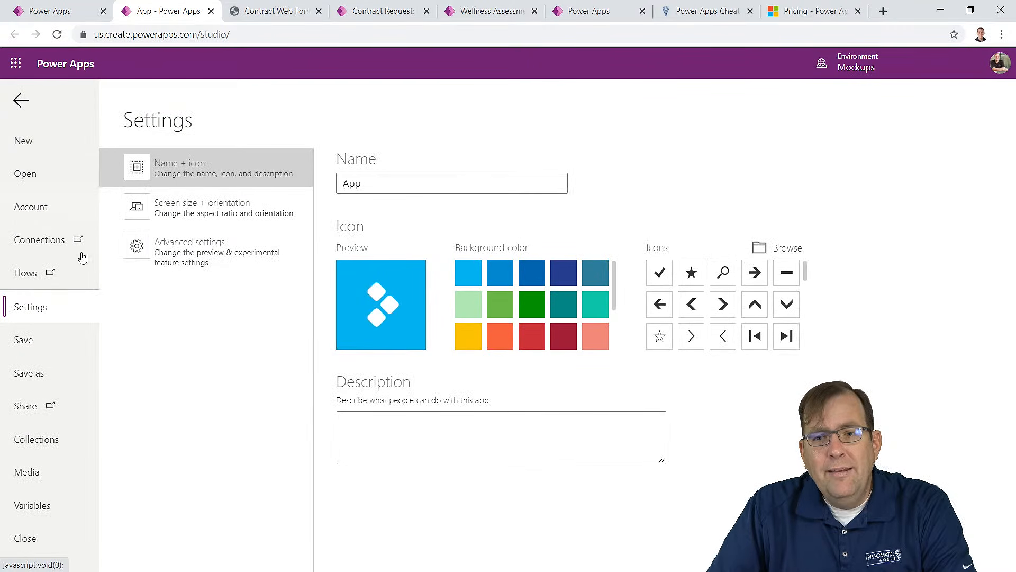
pyautogui.moveTo(409, 183); pyautogui.dragTo(249, 186)
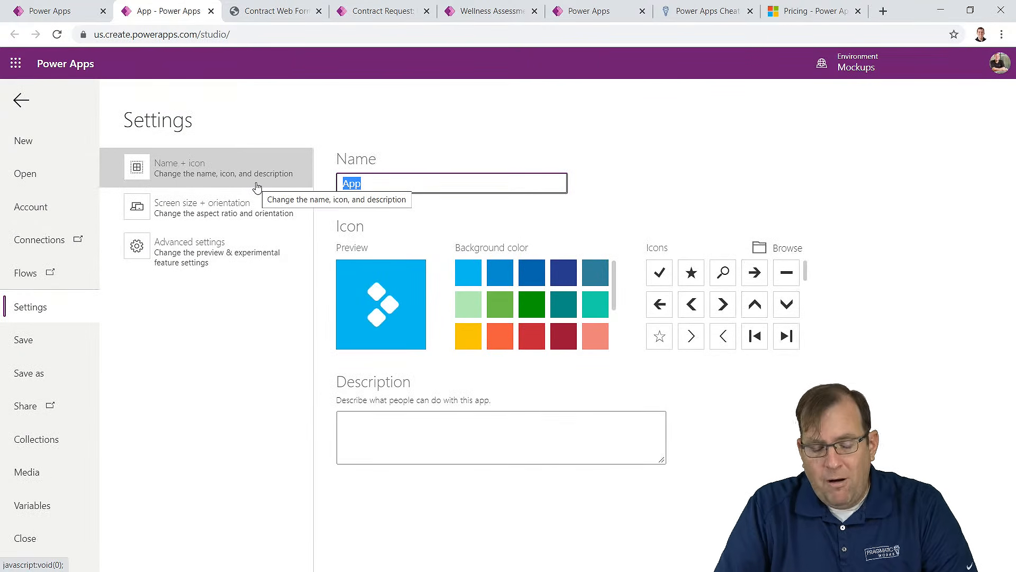
pyautogui.write('BK Throwaway')
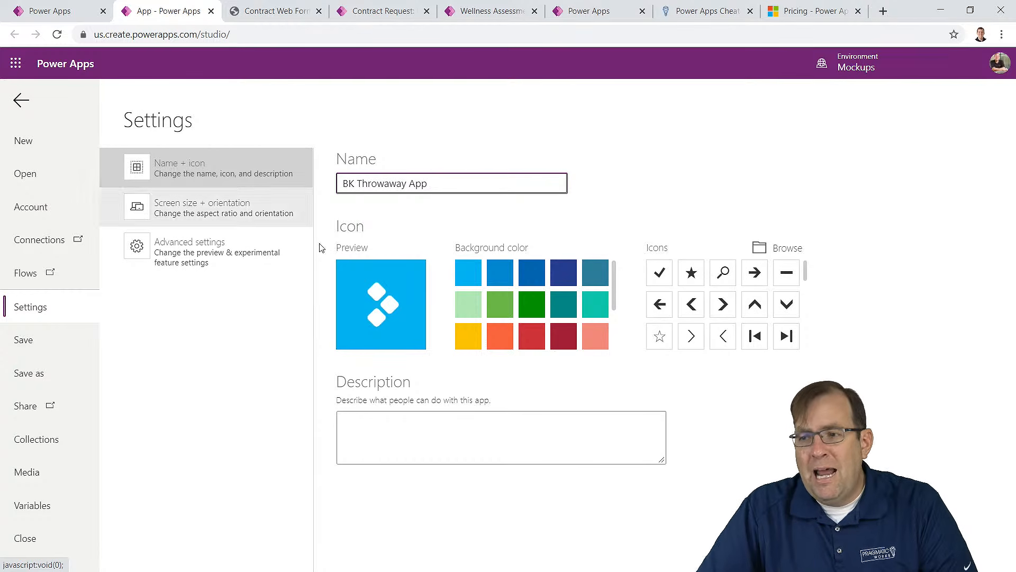
pyautogui.click(500, 304)
pyautogui.click(565, 308)
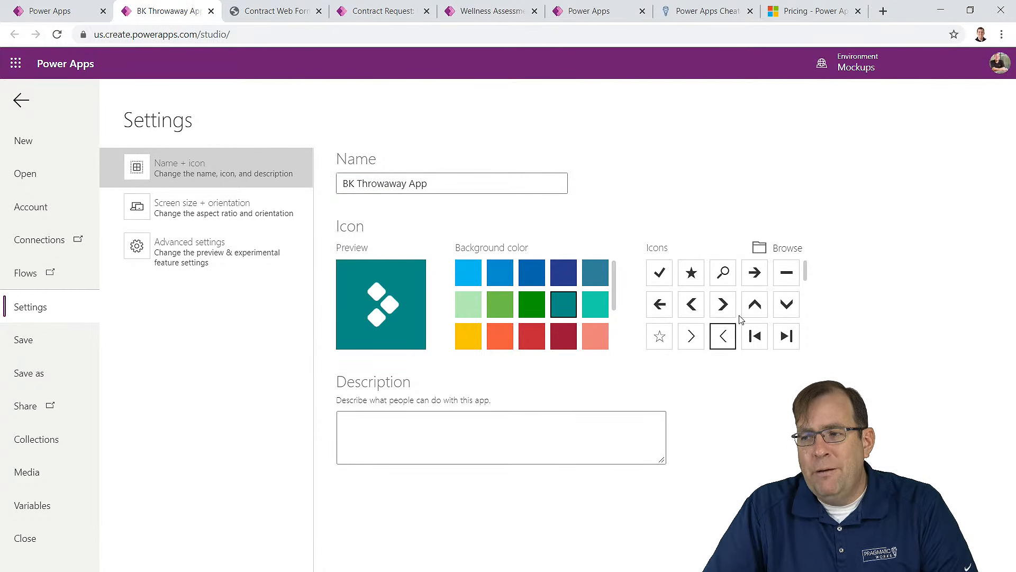
pyautogui.click(689, 299)
pyautogui.click(691, 272)
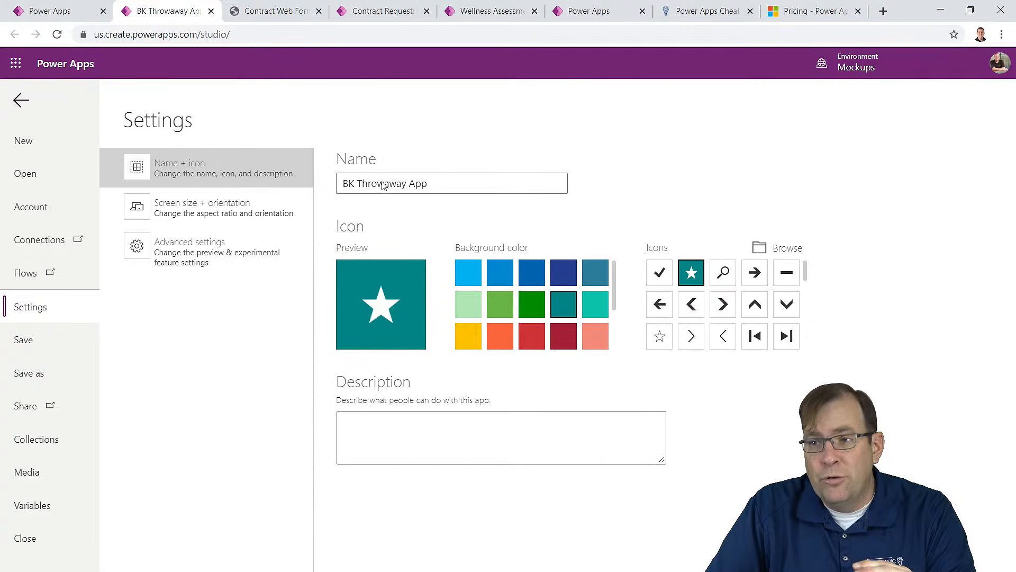
# Step: Save the app to the cloud as BK Throwaway App and return to the editor
pyautogui.click(45, 343)
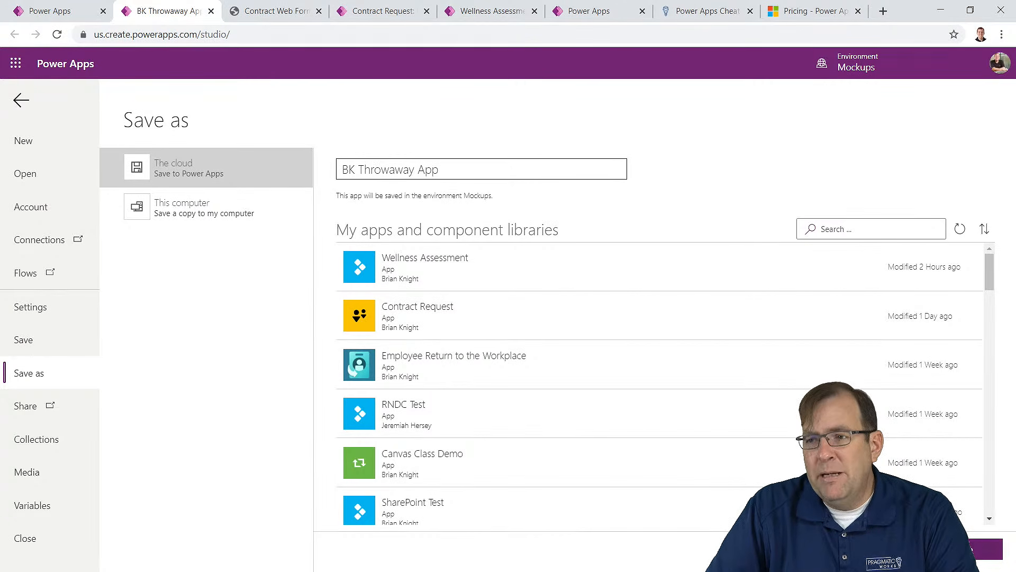
pyautogui.click(974, 550)
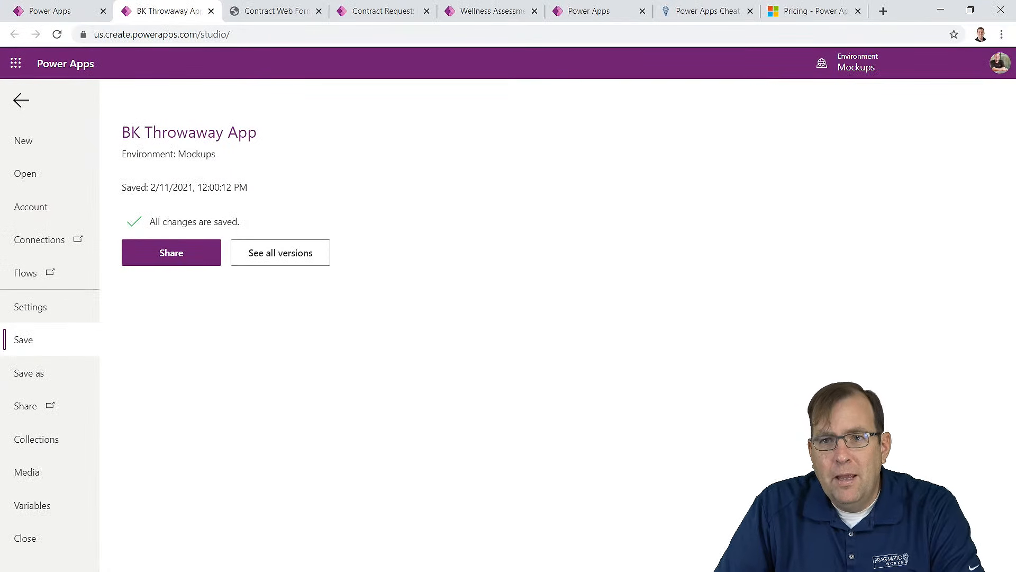
pyautogui.click(21, 100)
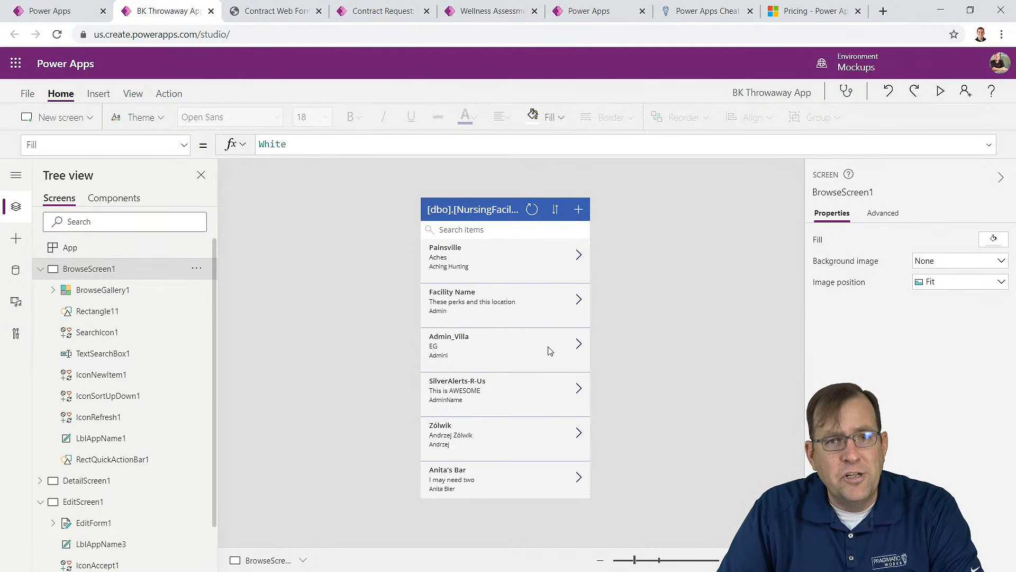
# Step: Fill BrowseGallery1 with the dark orange theme colour RGBA(221, 79, 14, 1)
pyautogui.click(500, 399)
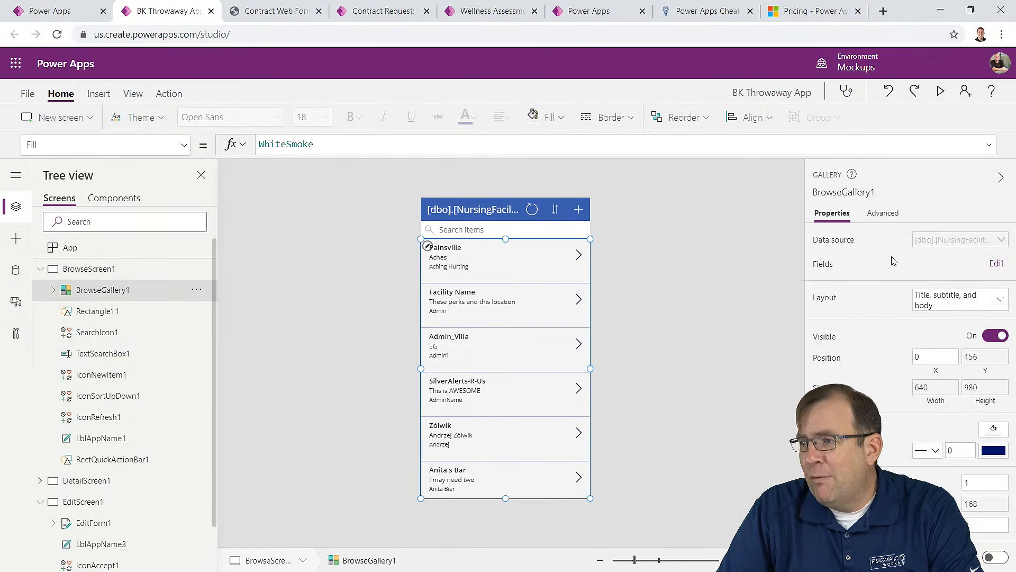
pyautogui.click(546, 117)
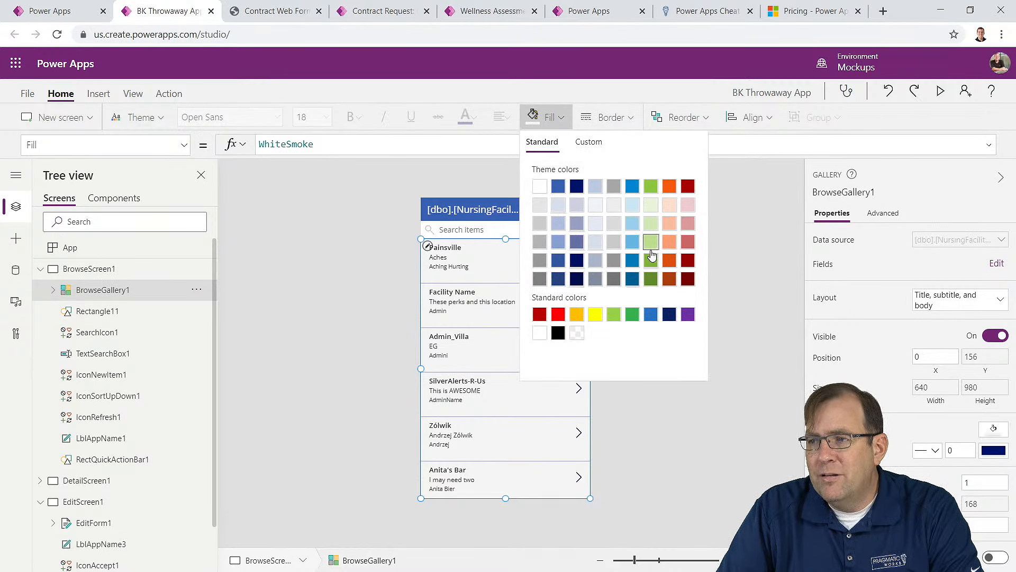
pyautogui.click(670, 262)
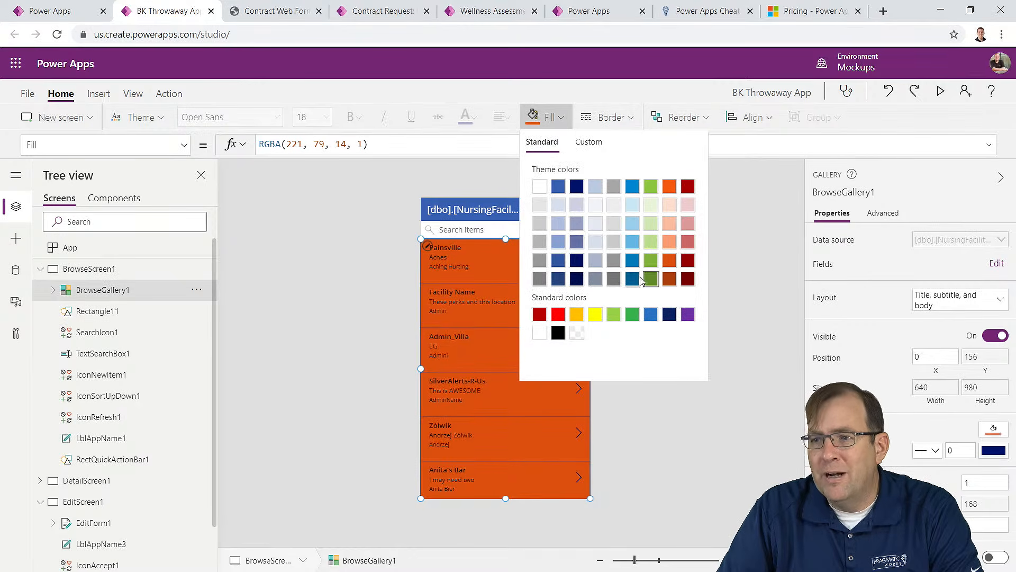
pyautogui.click(268, 288)
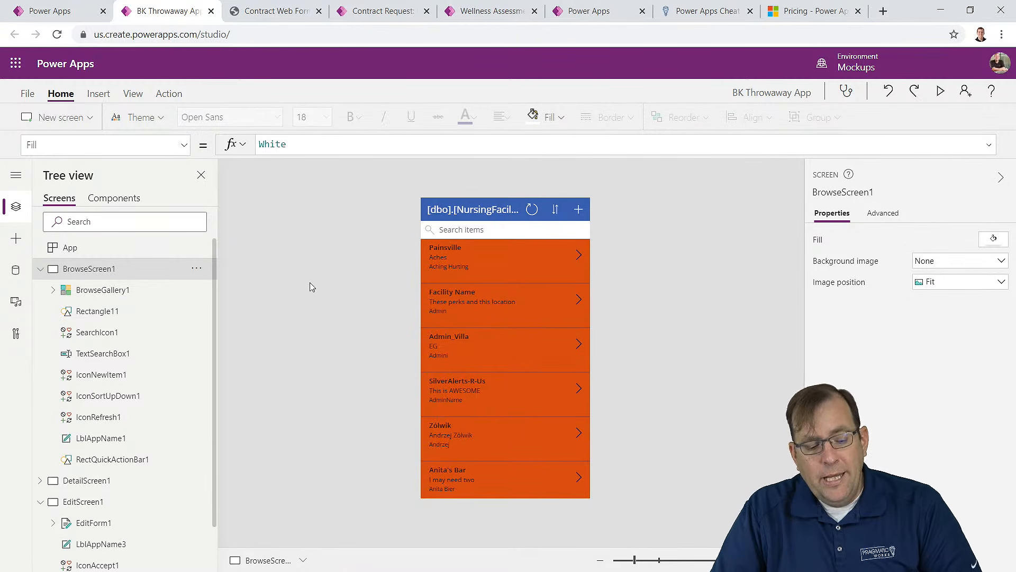
# Step: Save the changed app without publishing it and open the list of all its versions
pyautogui.hotkey('ctrl', 's')
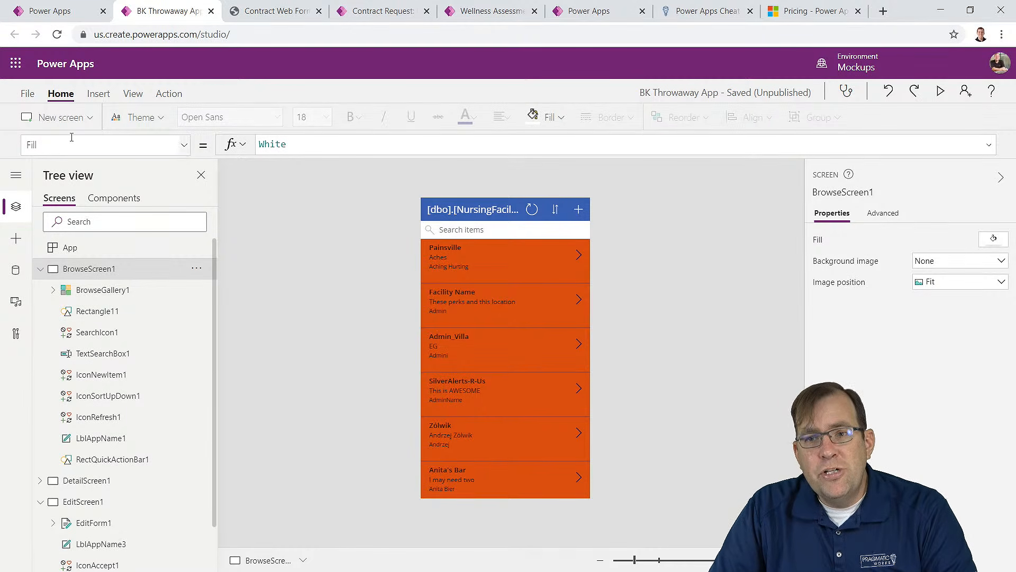
pyautogui.click(28, 94)
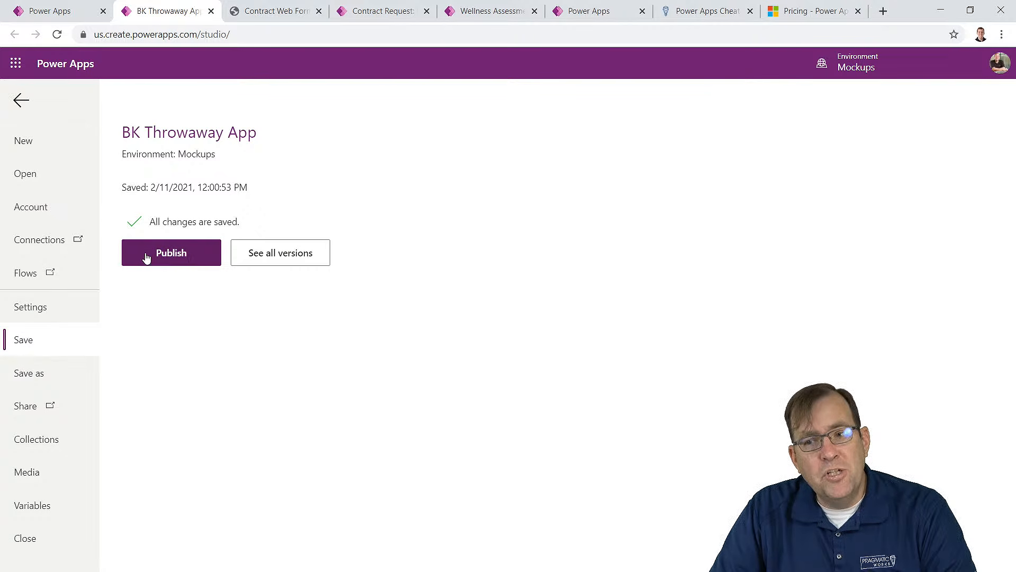
pyautogui.click(290, 254)
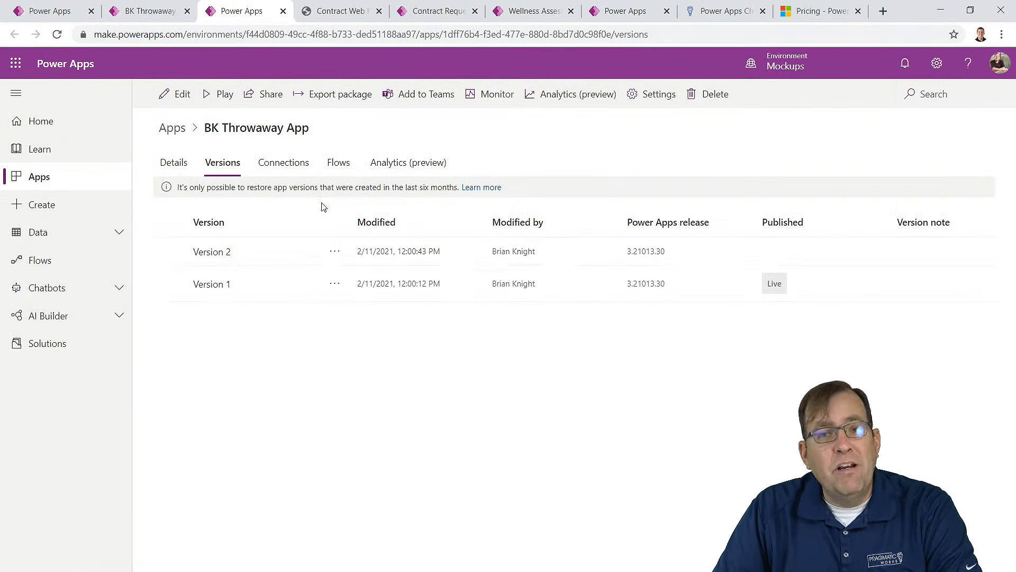
# Step: Open the details page of BK Throwaway App from the home page's app list and select its web link
pyautogui.click(52, 11)
pyautogui.scroll(-5, 477, 318)
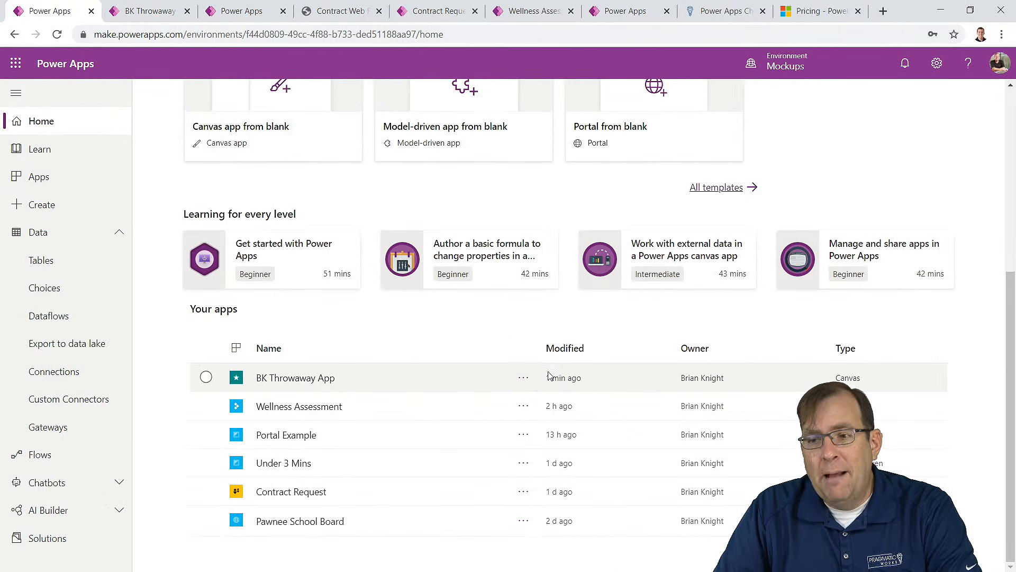
pyautogui.click(524, 378)
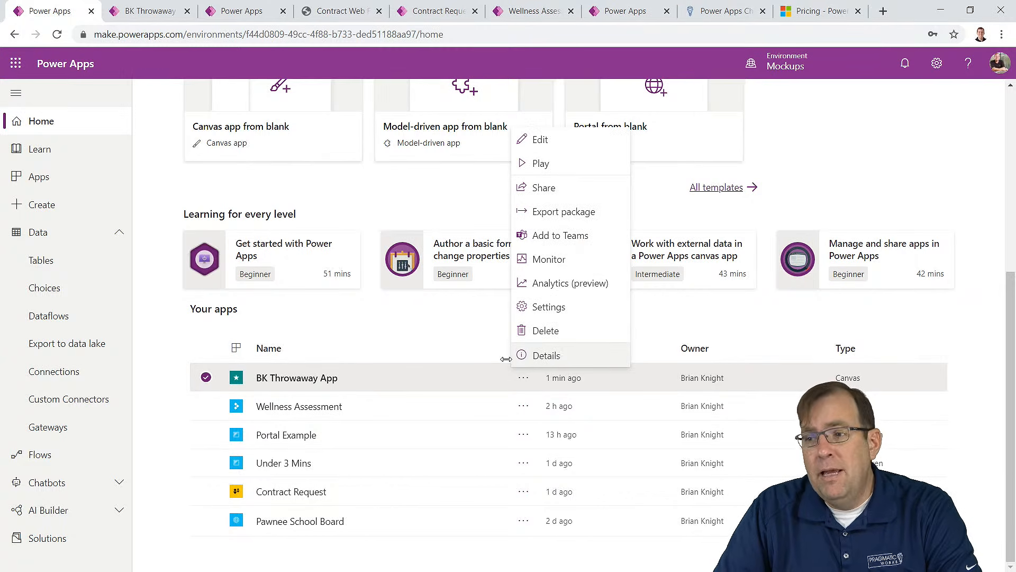
pyautogui.click(551, 358)
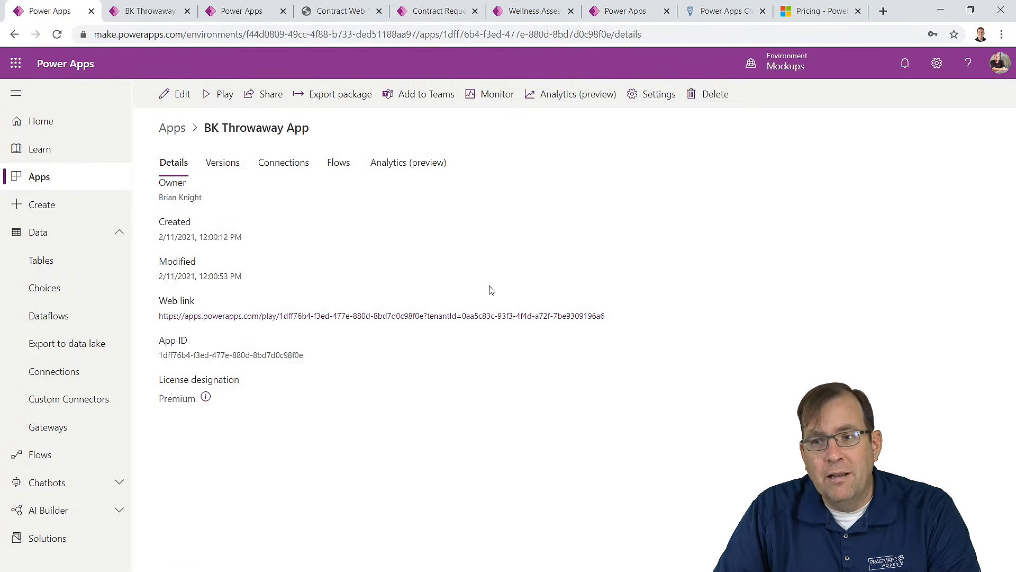
pyautogui.moveTo(614, 319); pyautogui.dragTo(150, 318)
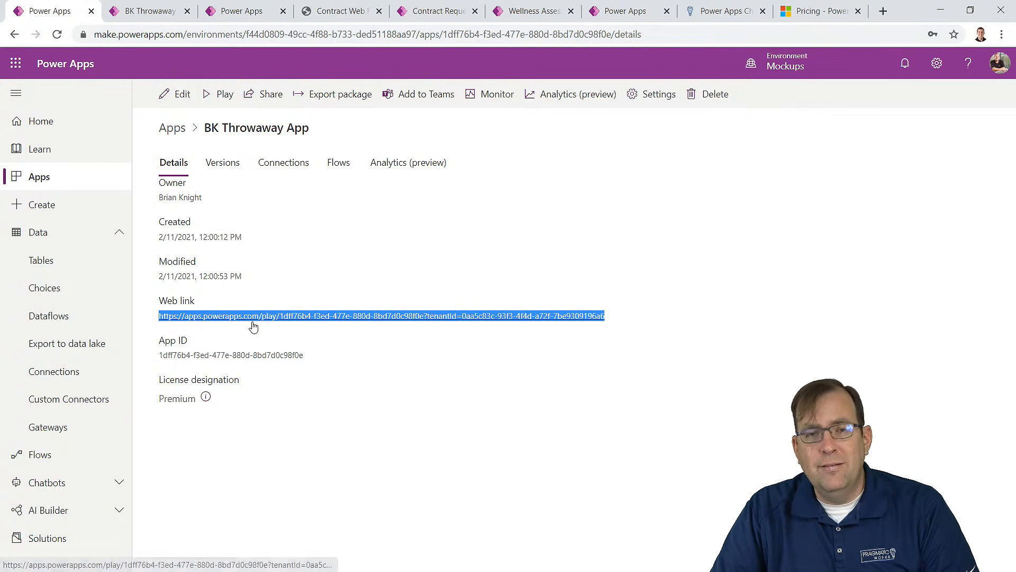
# Step: Review the version list of BK Throwaway App and run the app from the web link on its details page
pyautogui.click(227, 168)
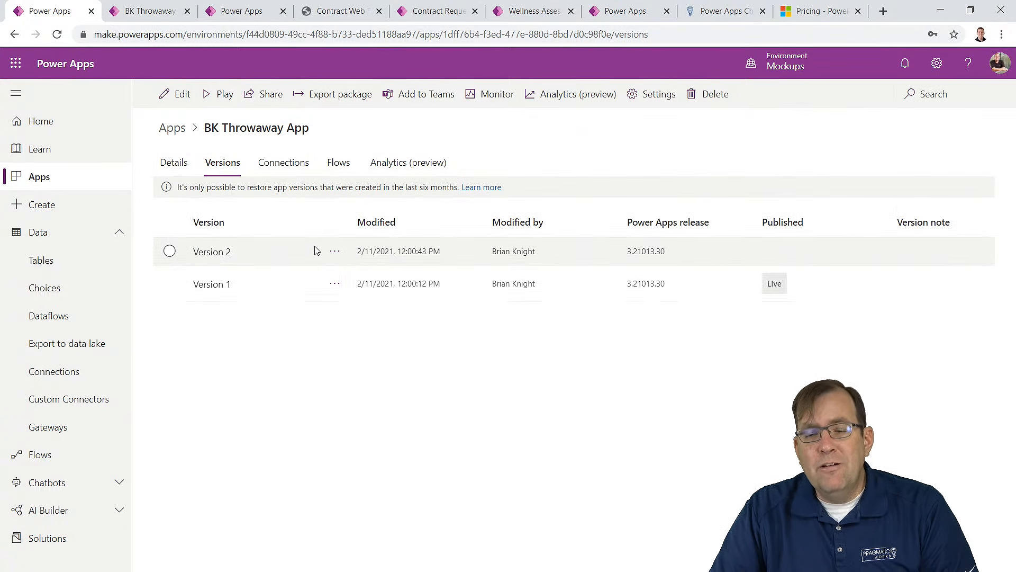
pyautogui.click(173, 162)
pyautogui.click(384, 317)
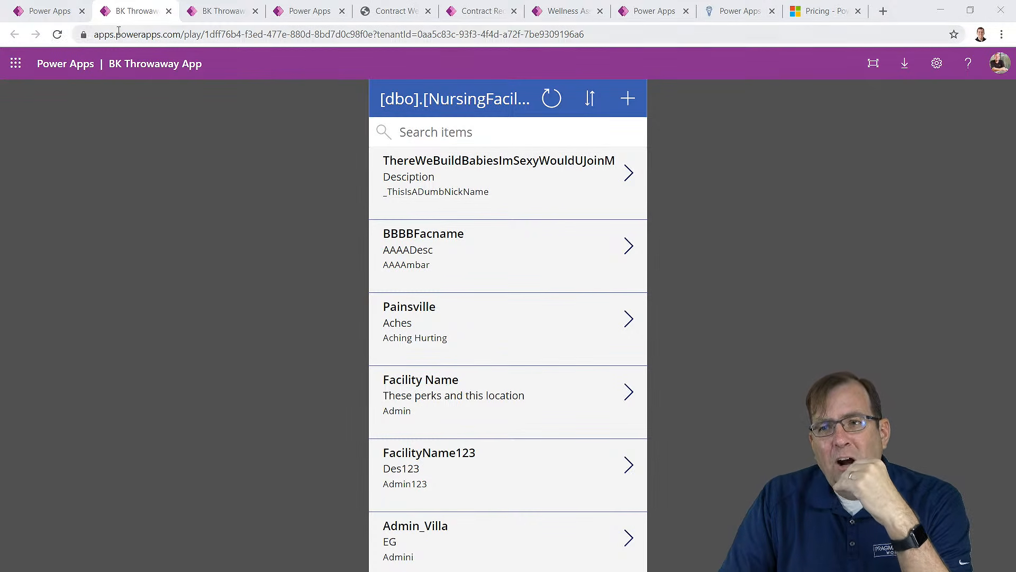
# Step: Publish version 2 of BK Throwaway App from its version list
pyautogui.click(63, 12)
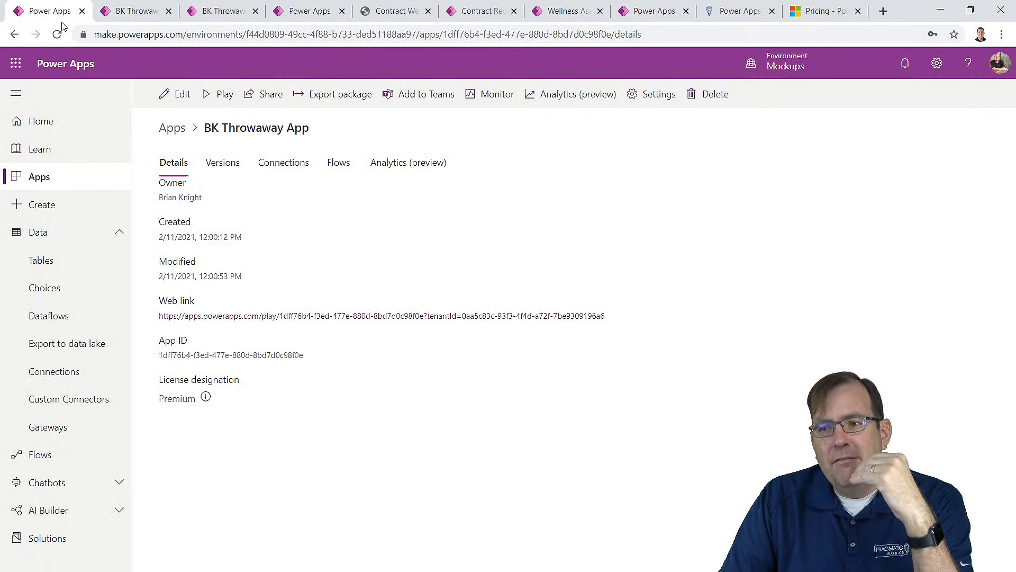
pyautogui.click(225, 164)
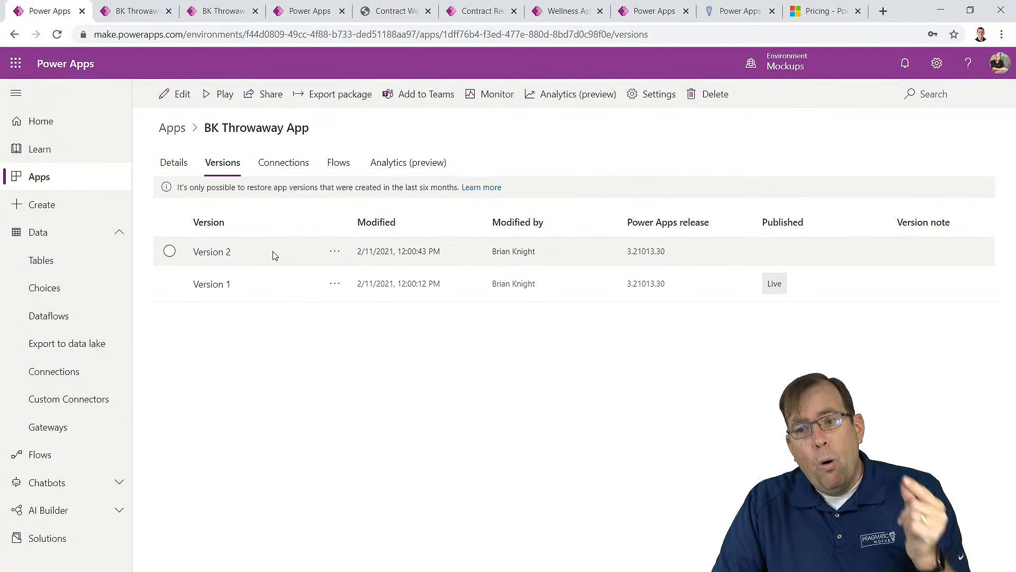
pyautogui.click(165, 251)
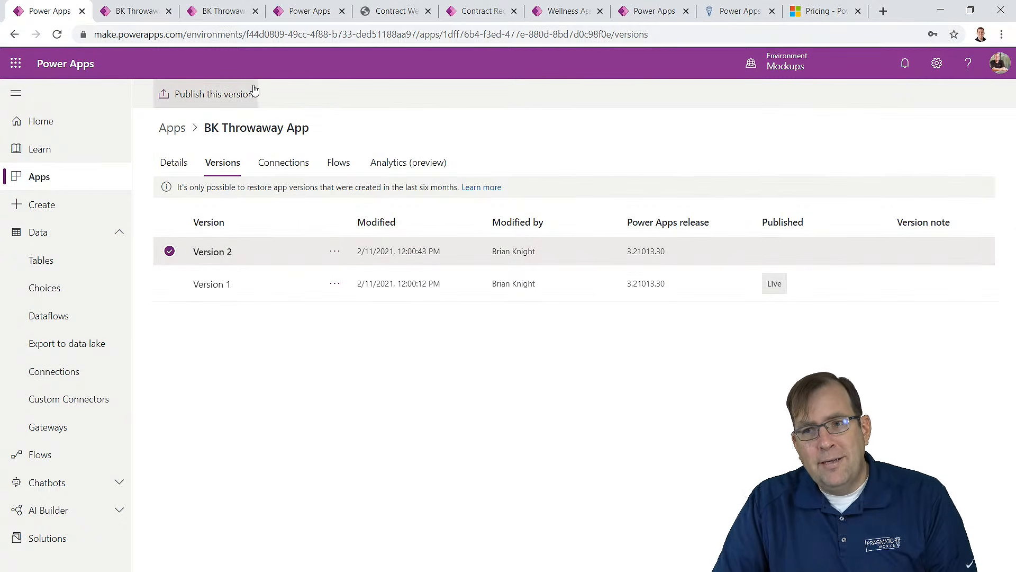
pyautogui.click(229, 95)
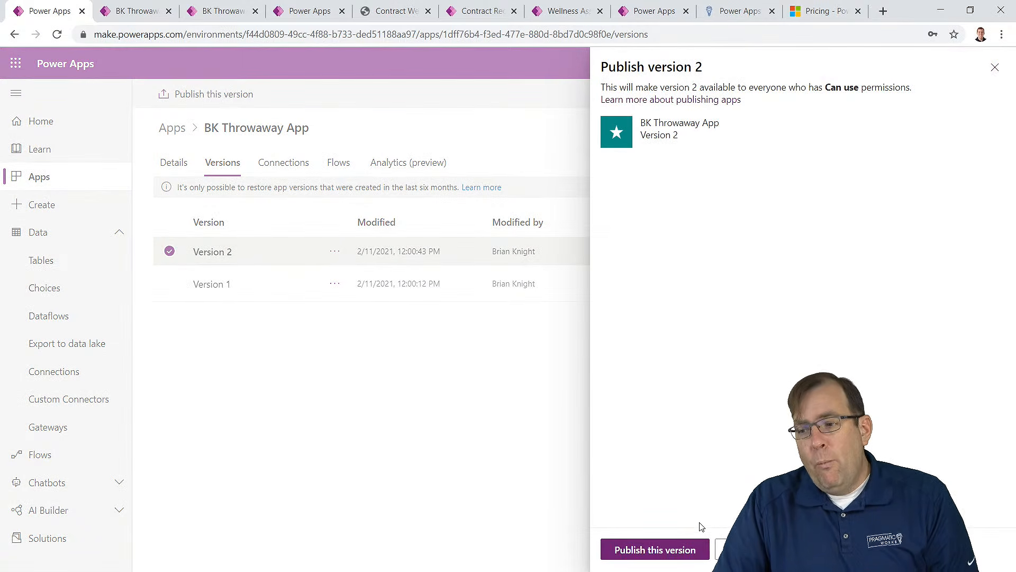
pyautogui.click(691, 540)
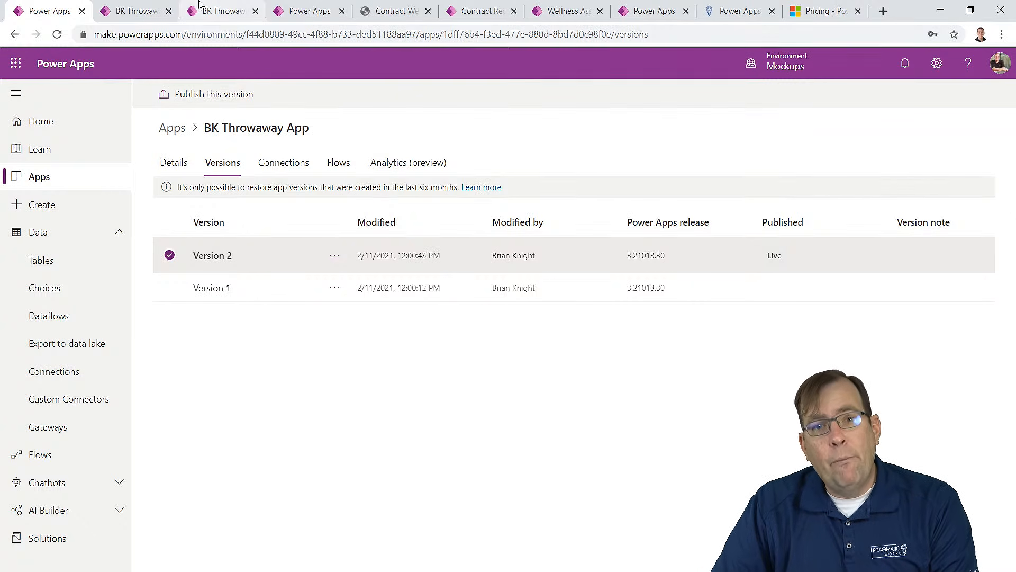
# Step: Reload the running BK Throwaway App and look through its facility gallery
pyautogui.click(158, 9)
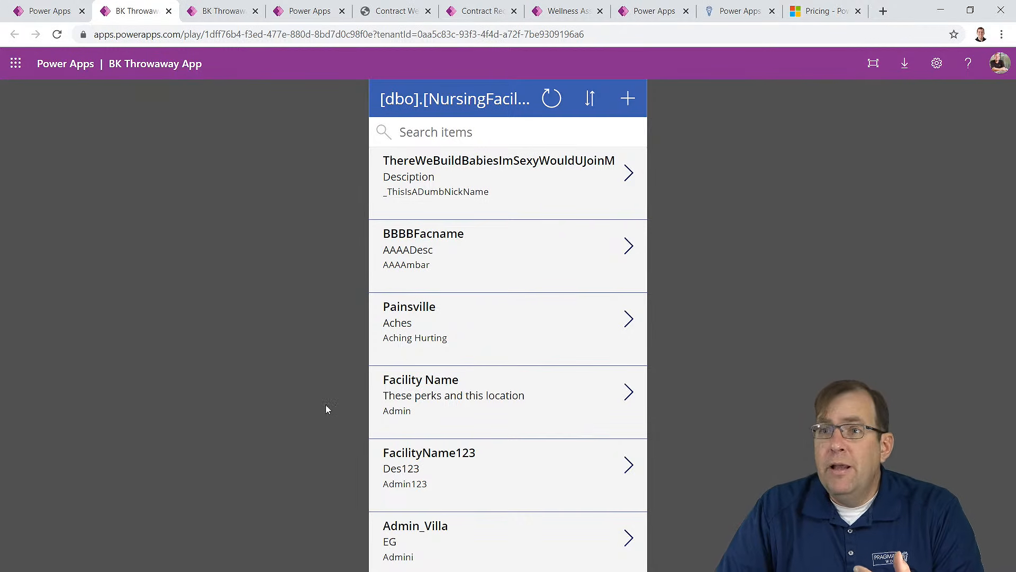
pyautogui.click(57, 34)
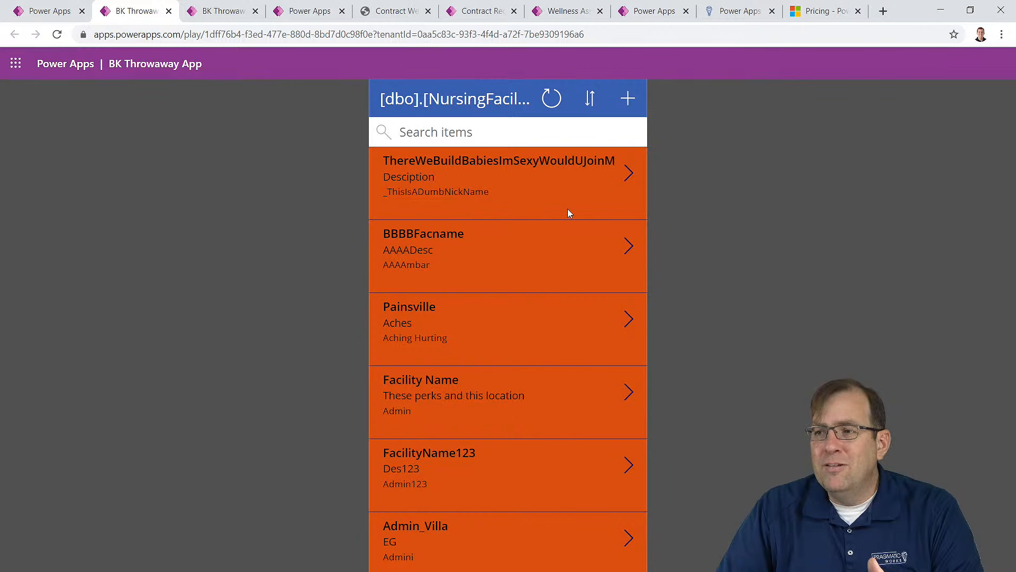
pyautogui.scroll(-1, 577, 358)
pyautogui.scroll(-15, 578, 357)
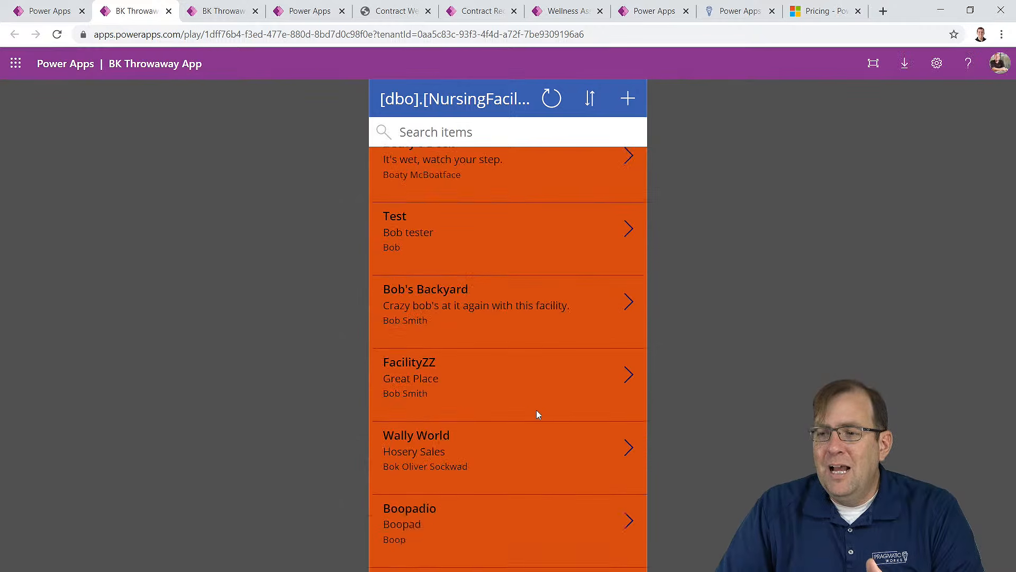
pyautogui.scroll(-15, 515, 417)
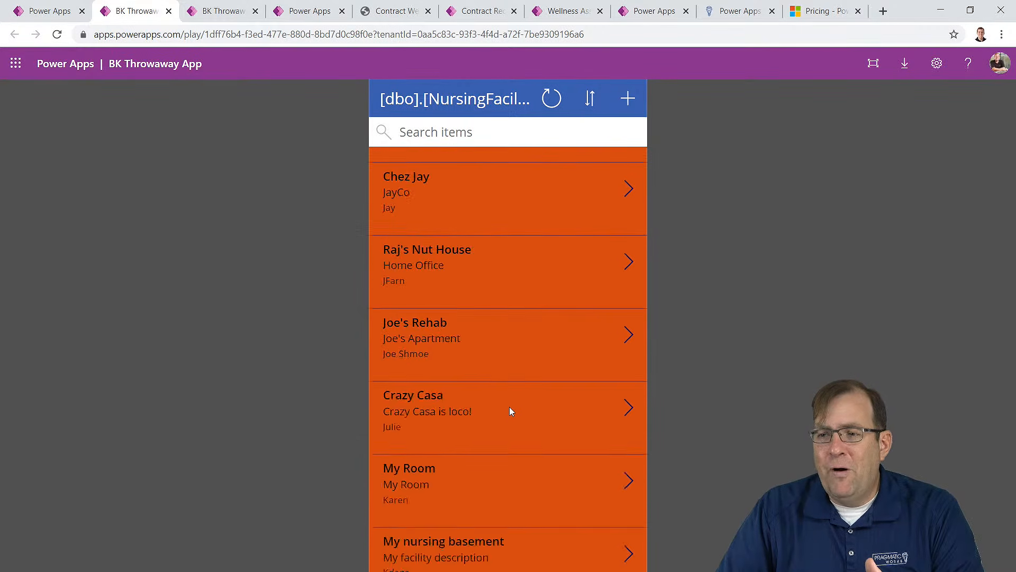
pyautogui.scroll(-1, 504, 415)
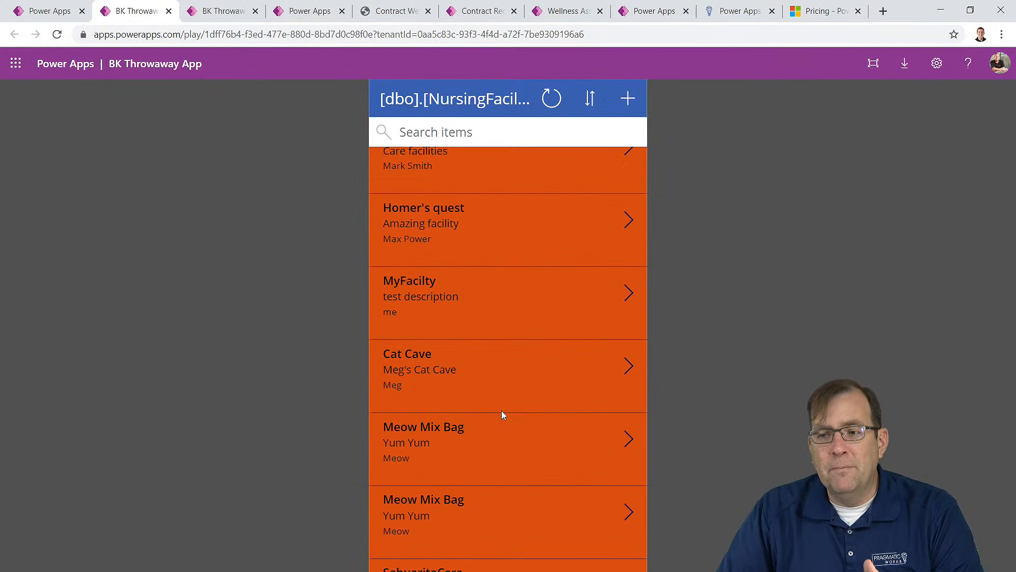
pyautogui.scroll(-4, 531, 370)
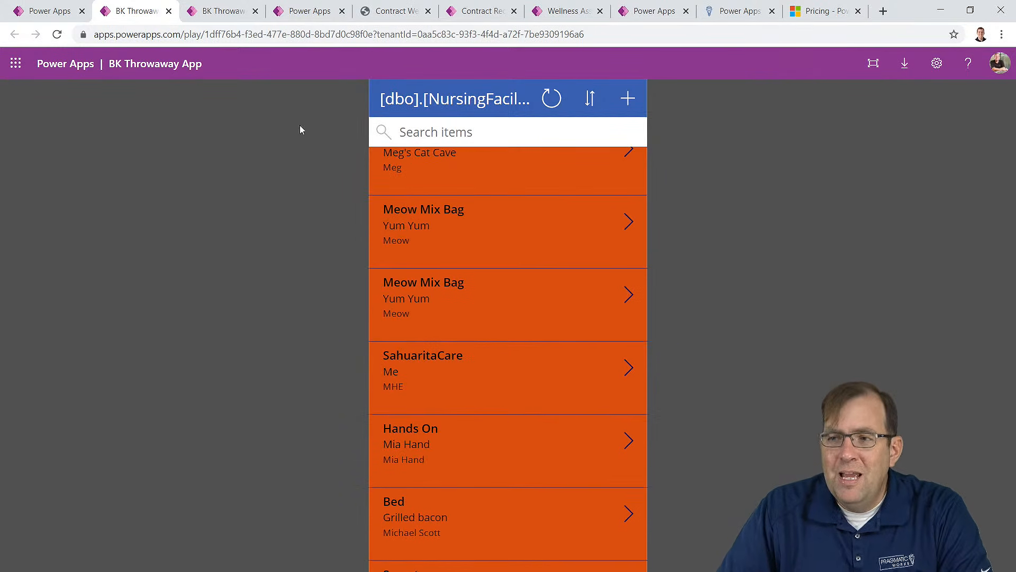
# Step: Close the running app and the extra versions page, and return to the Power Apps home page
pyautogui.click(50, 15)
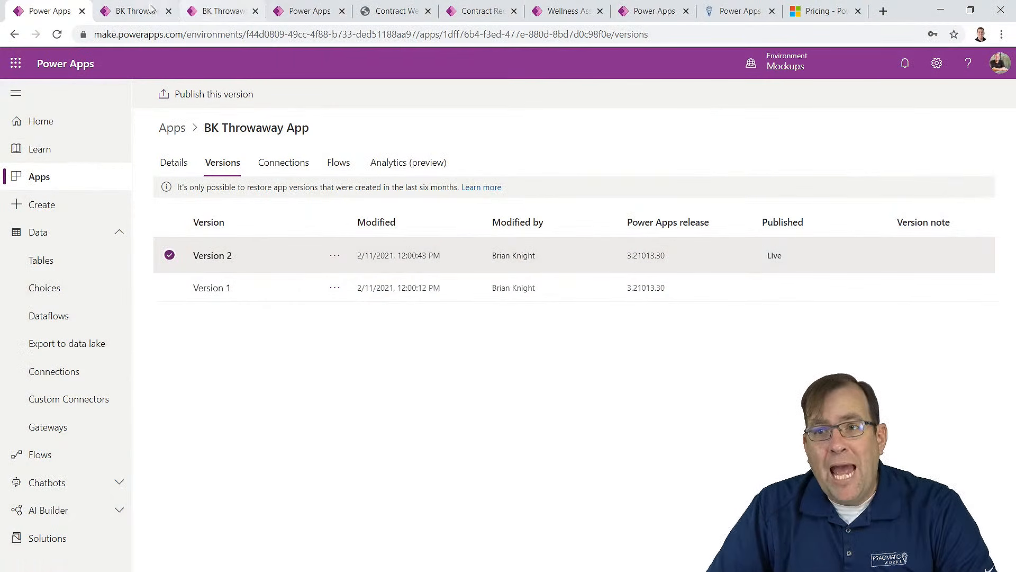
pyautogui.click(40, 122)
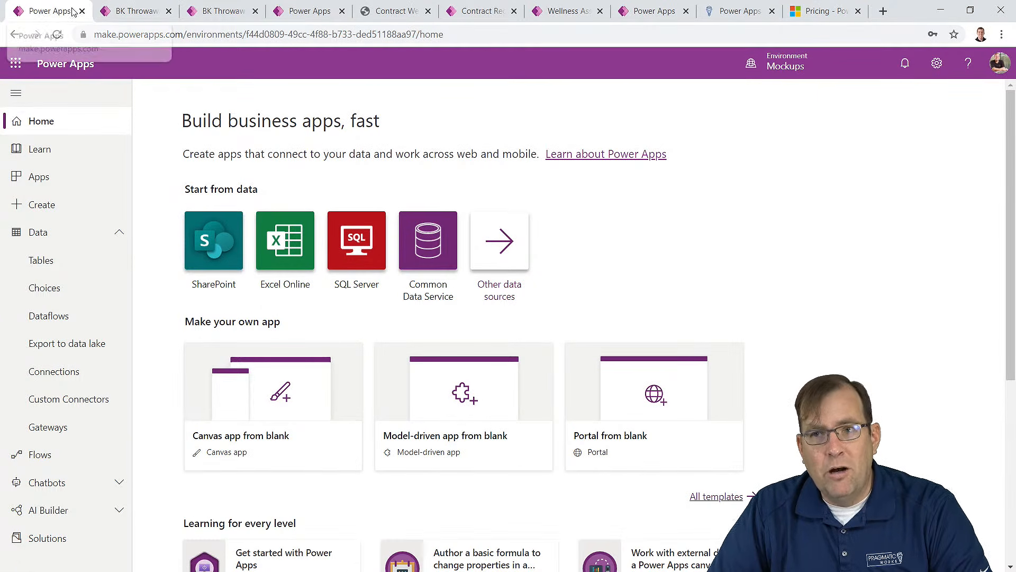
pyautogui.click(135, 11)
pyautogui.click(168, 11)
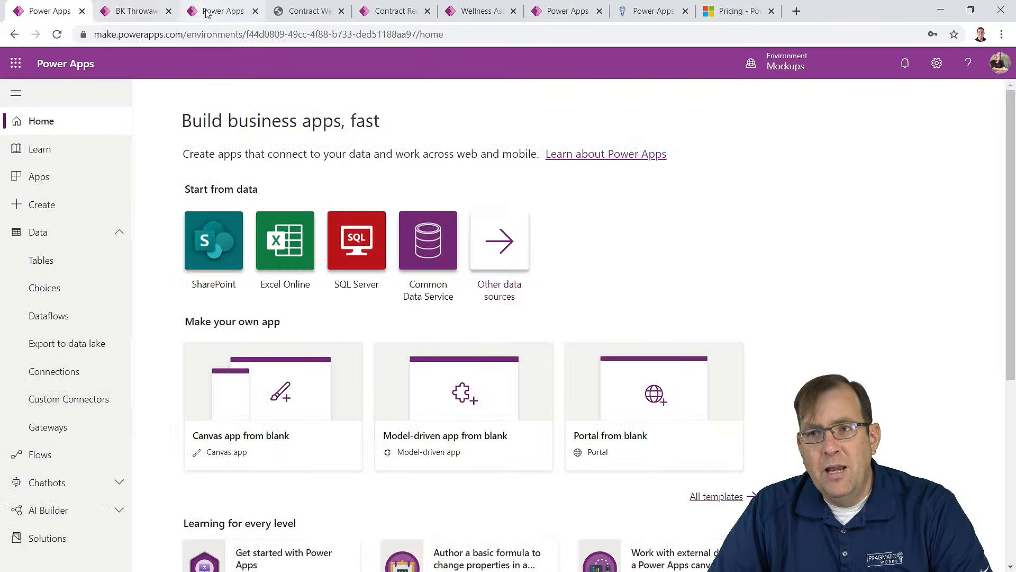
pyautogui.click(201, 13)
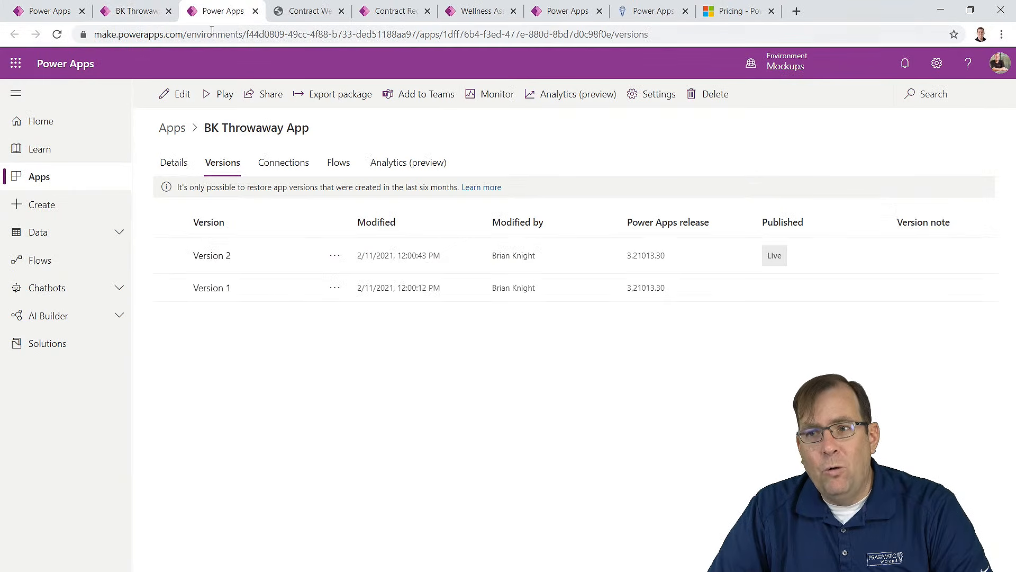
pyautogui.click(253, 12)
pyautogui.click(135, 12)
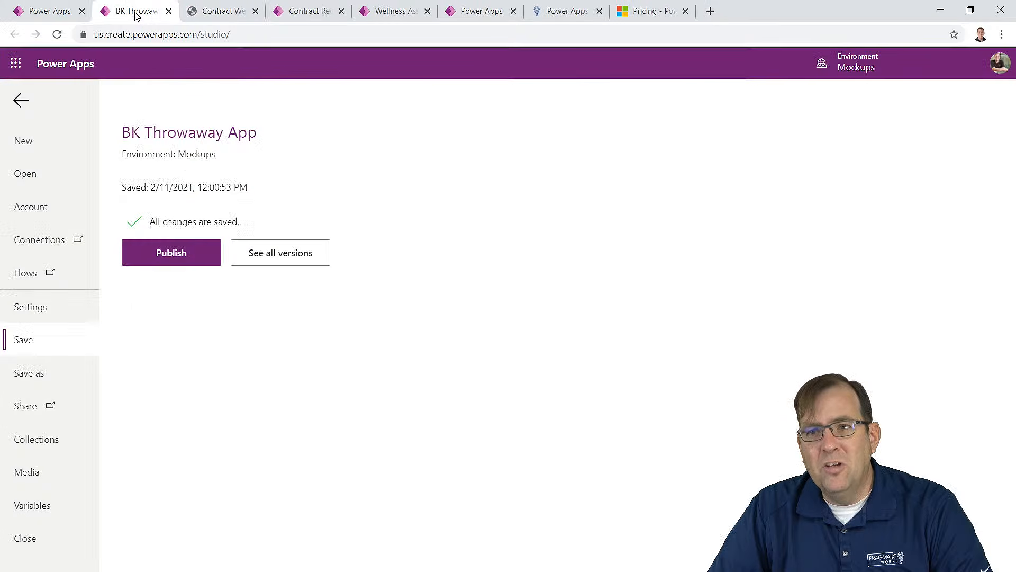
pyautogui.click(45, 12)
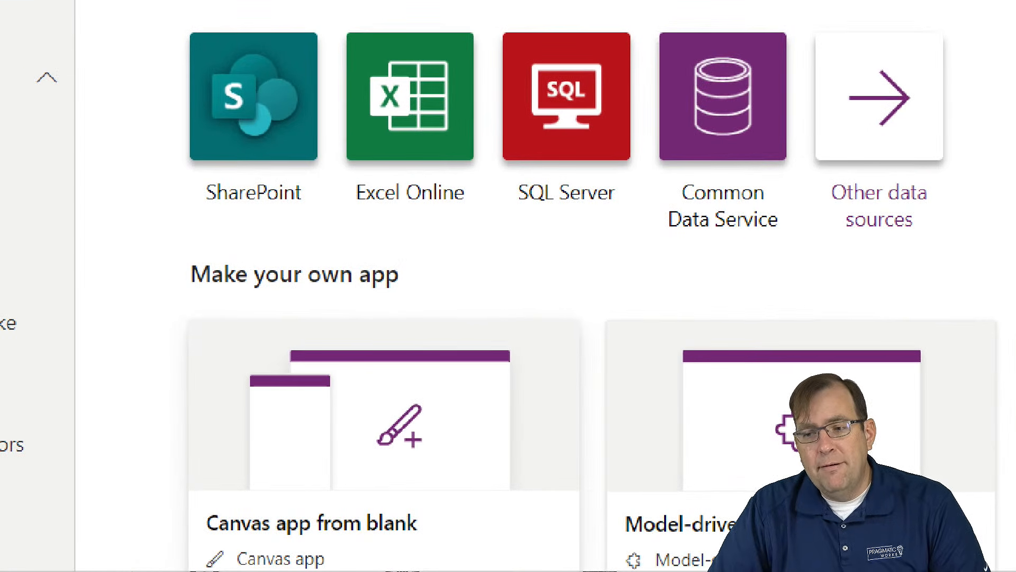
pyautogui.click(289, 501)
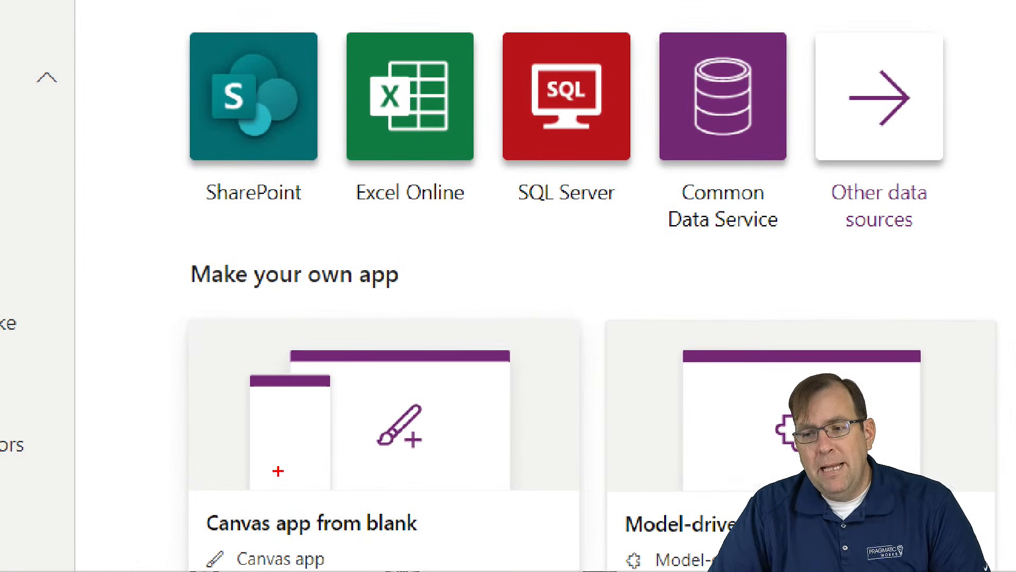
pyautogui.moveTo(162, 321); pyautogui.dragTo(591, 570)
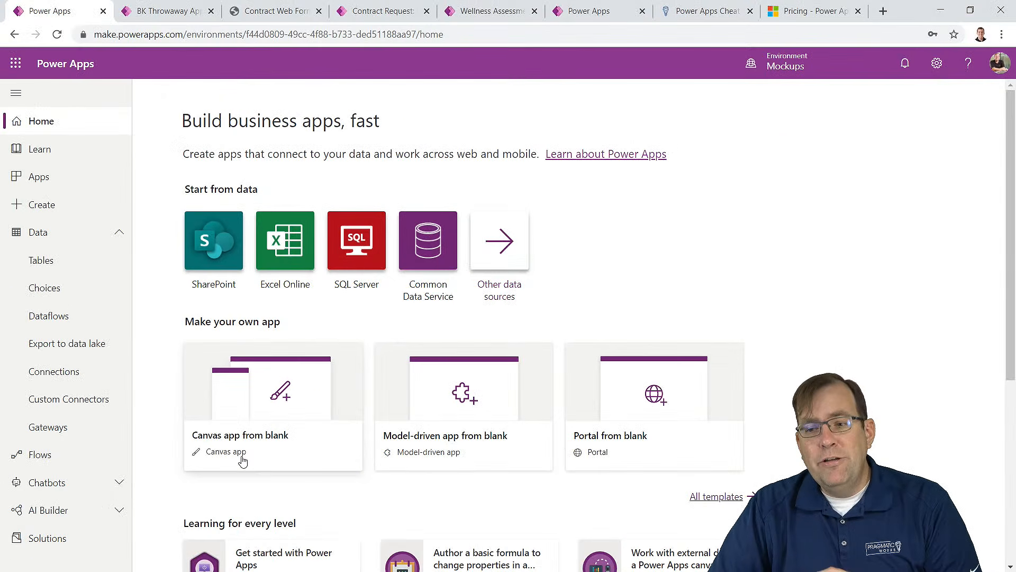
# Step: Create a blank canvas app in Tablet format, named with the maker's first name followed by Wellcheck App
pyautogui.click(325, 564)
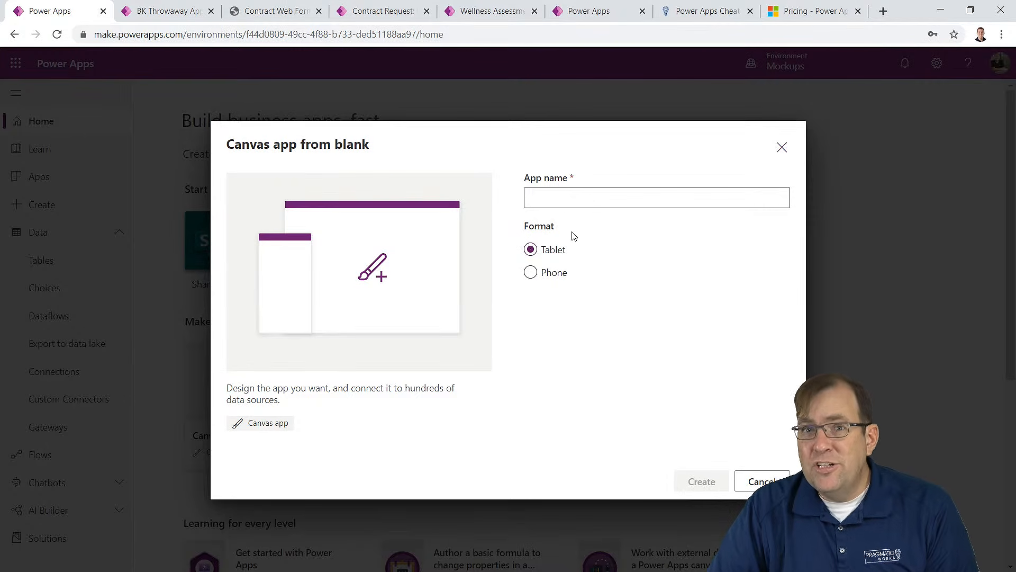
pyautogui.click(605, 199)
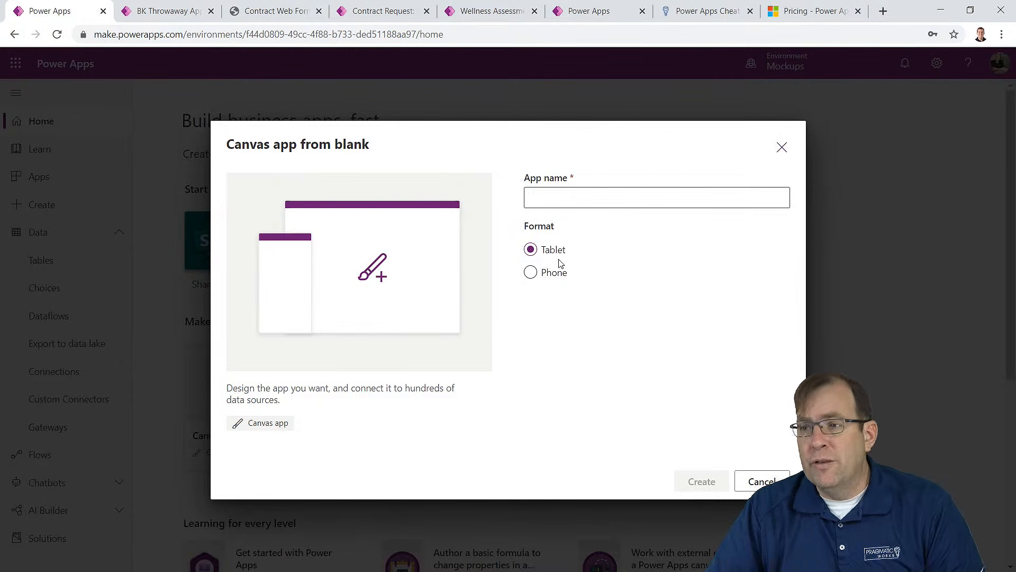
pyautogui.click(582, 197)
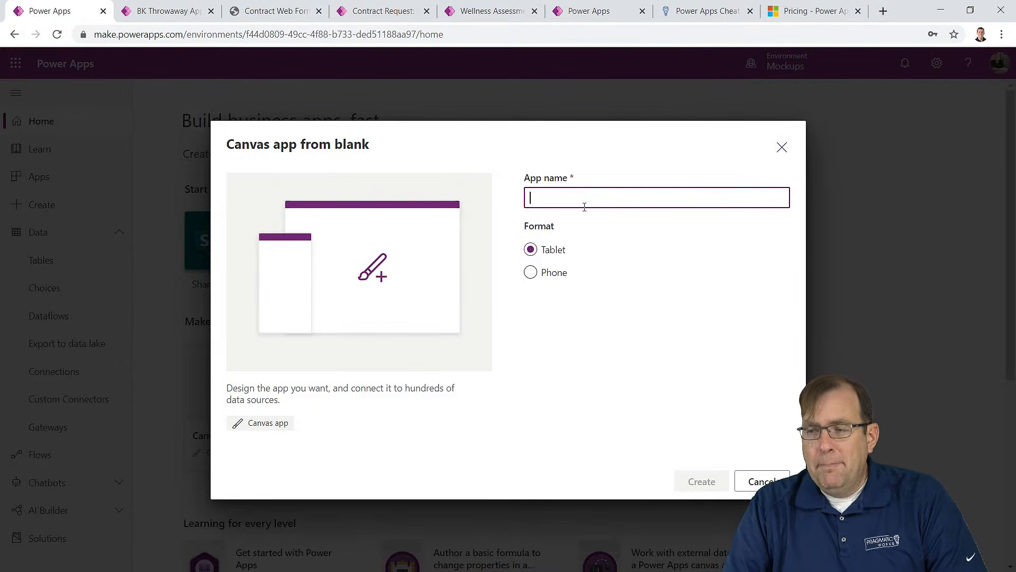
pyautogui.write('Brian We')
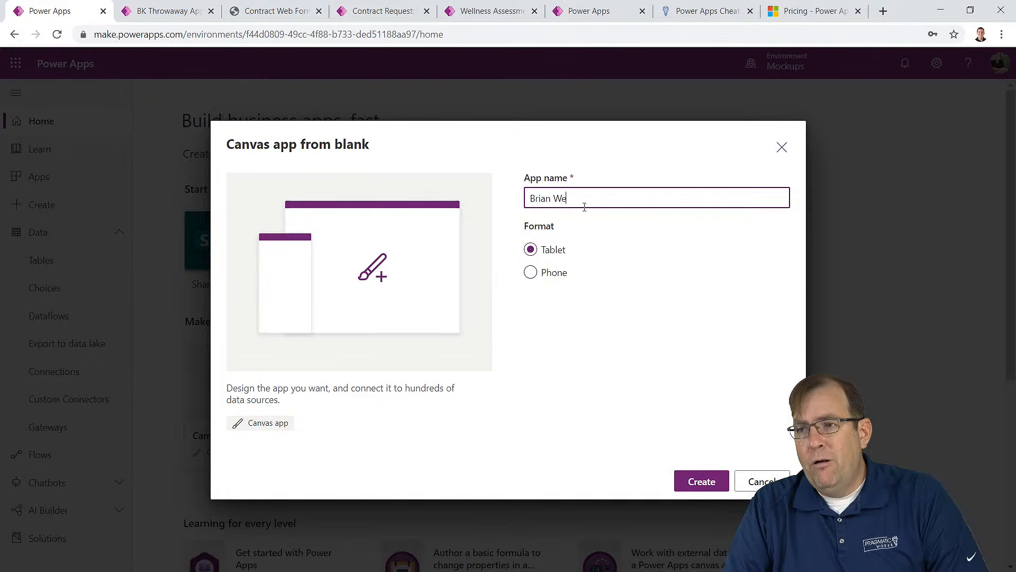
pyautogui.write('lloheck App')
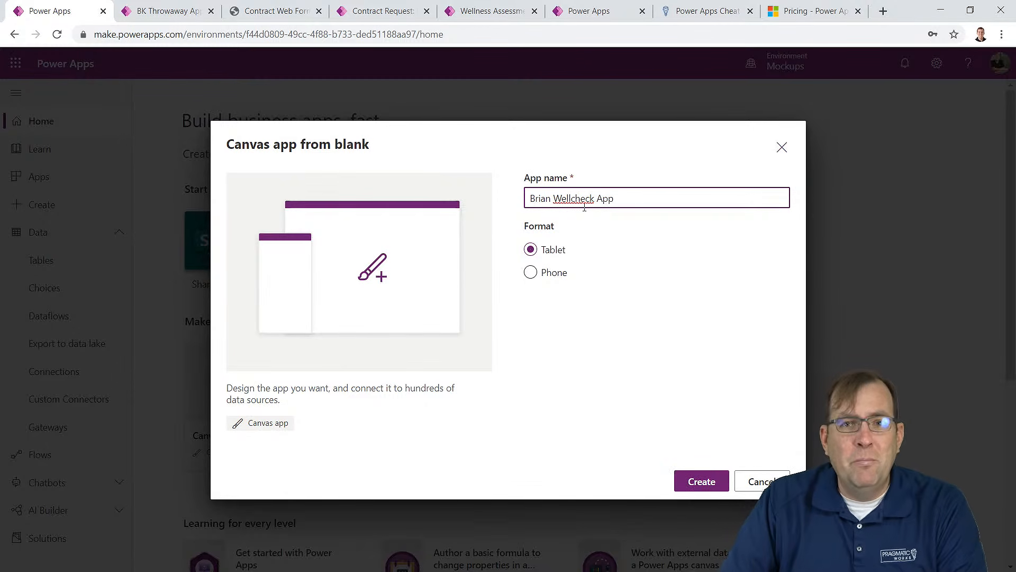
pyautogui.click(697, 482)
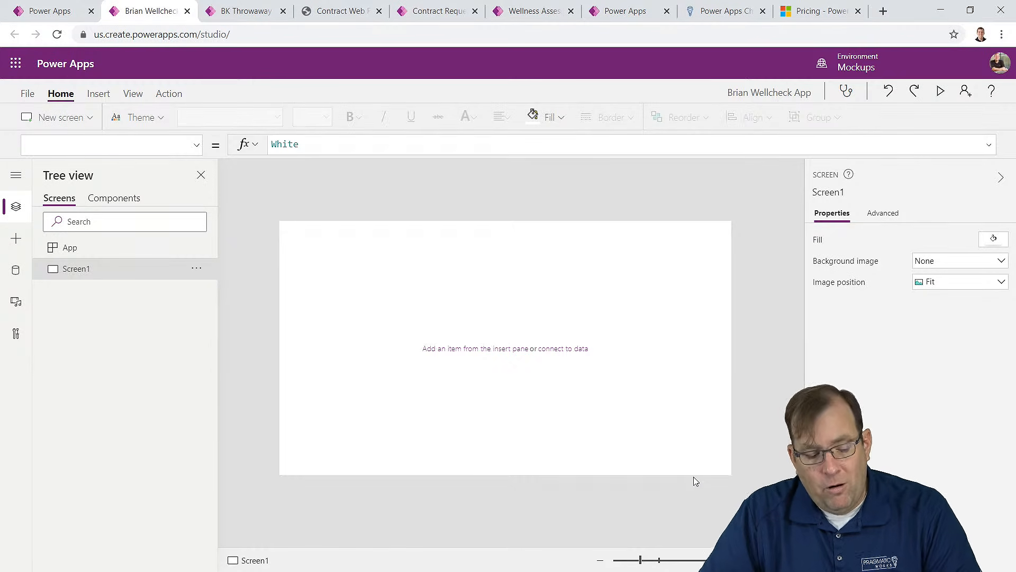
# Step: Rename Screen1 as scrWellcheckMain
pyautogui.doubleClick(119, 272)
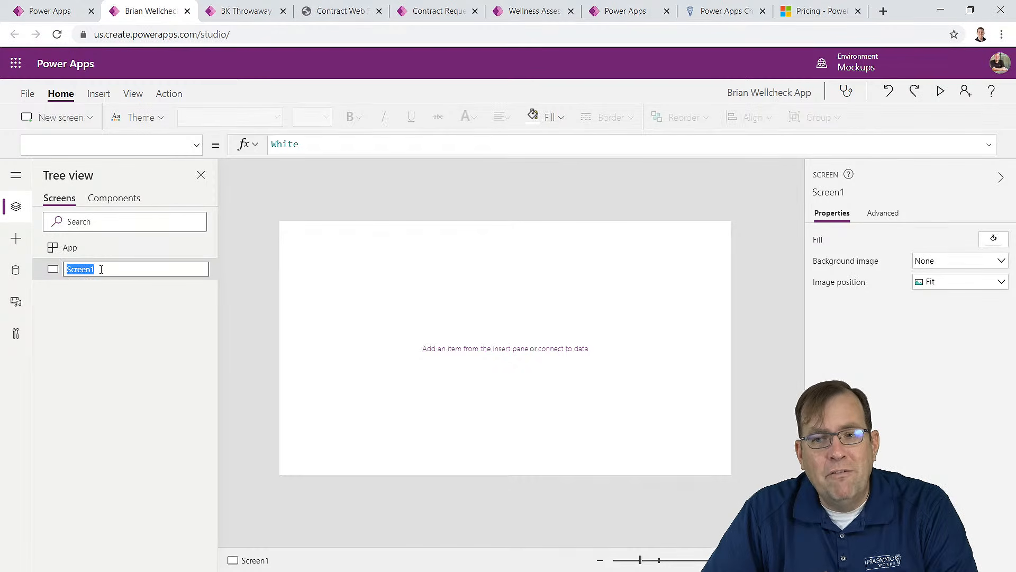
pyautogui.click(136, 355)
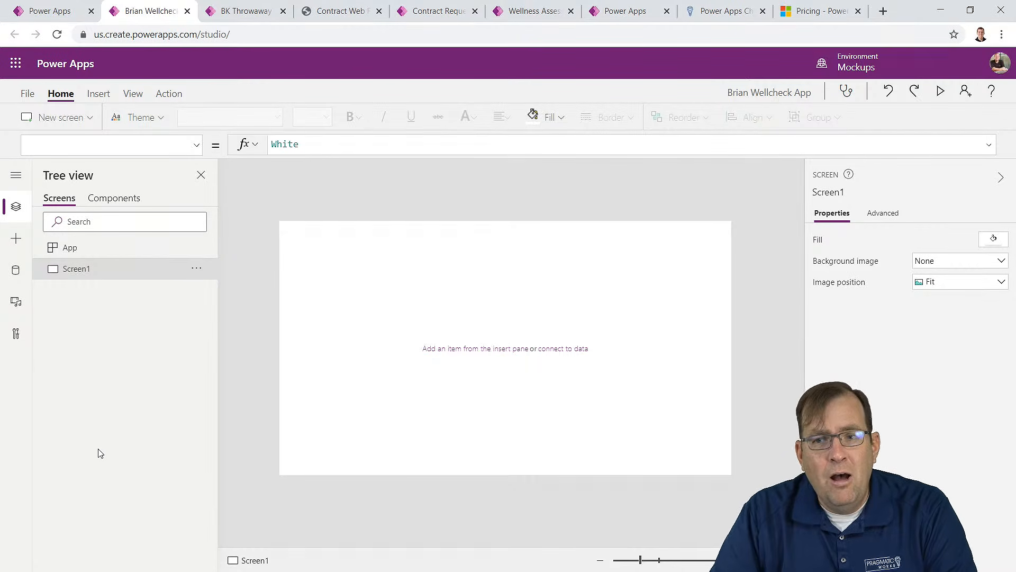
pyautogui.doubleClick(117, 269)
pyautogui.write('scr')
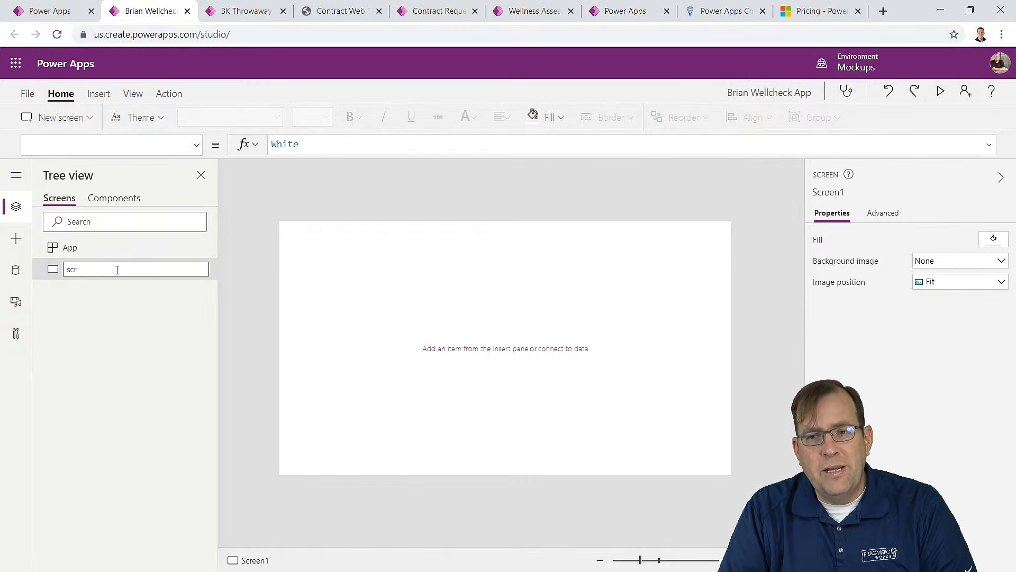
pyautogui.write('WellcheckMg')
pyautogui.write('in')
pyautogui.press('Return')
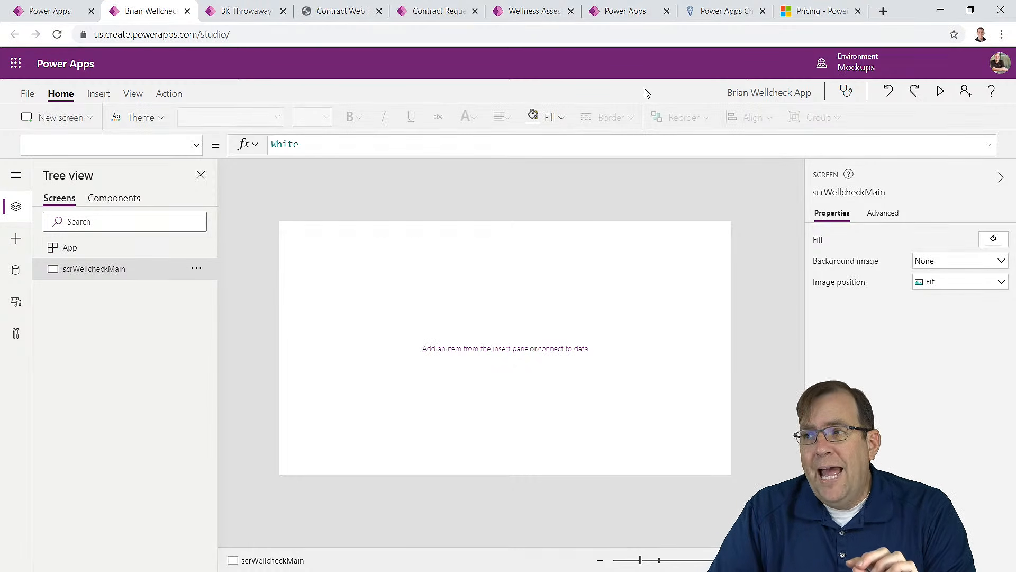
# Step: Open the Power Apps Naming Convention article from the Pragmatic Works cheat sheet page
pyautogui.click(703, 12)
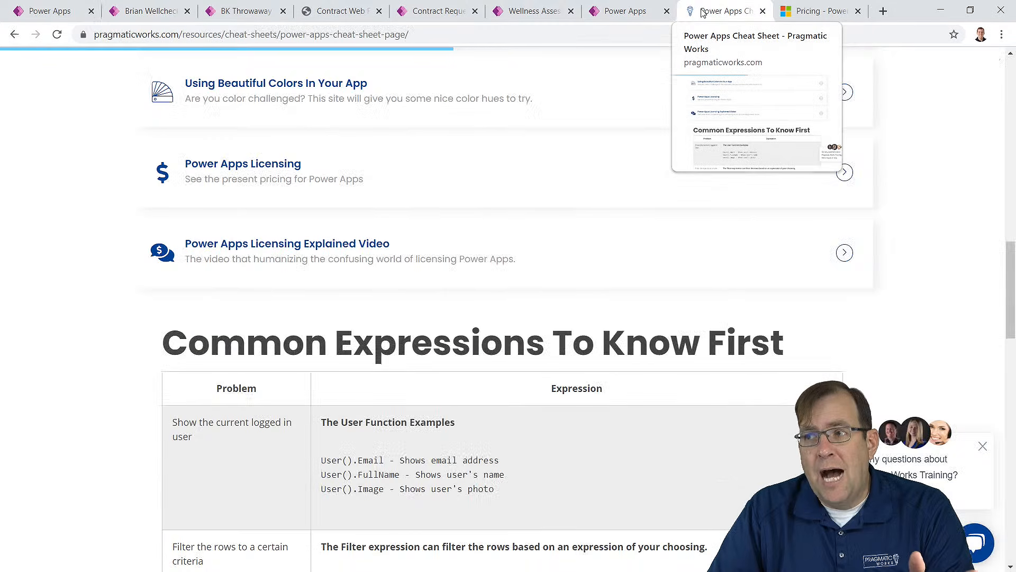
pyautogui.scroll(-1, 465, 291)
pyautogui.scroll(6, 431, 318)
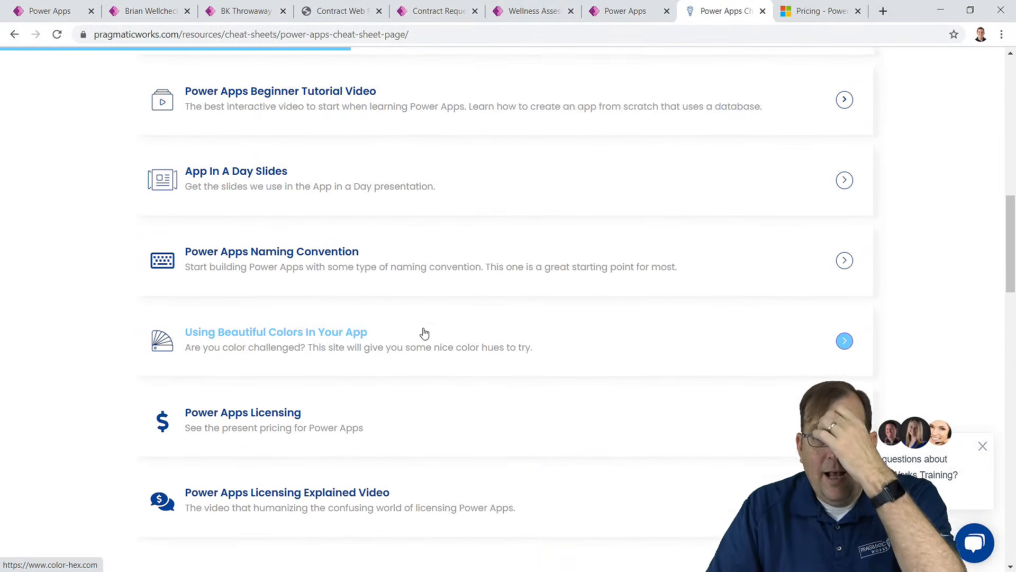
pyautogui.scroll(2, 404, 331)
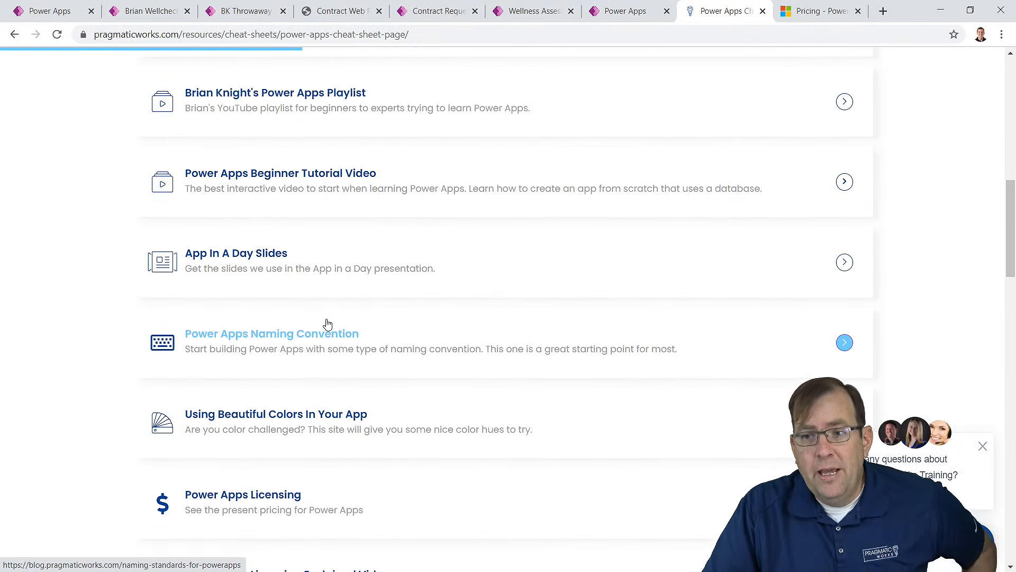
pyautogui.click(292, 334)
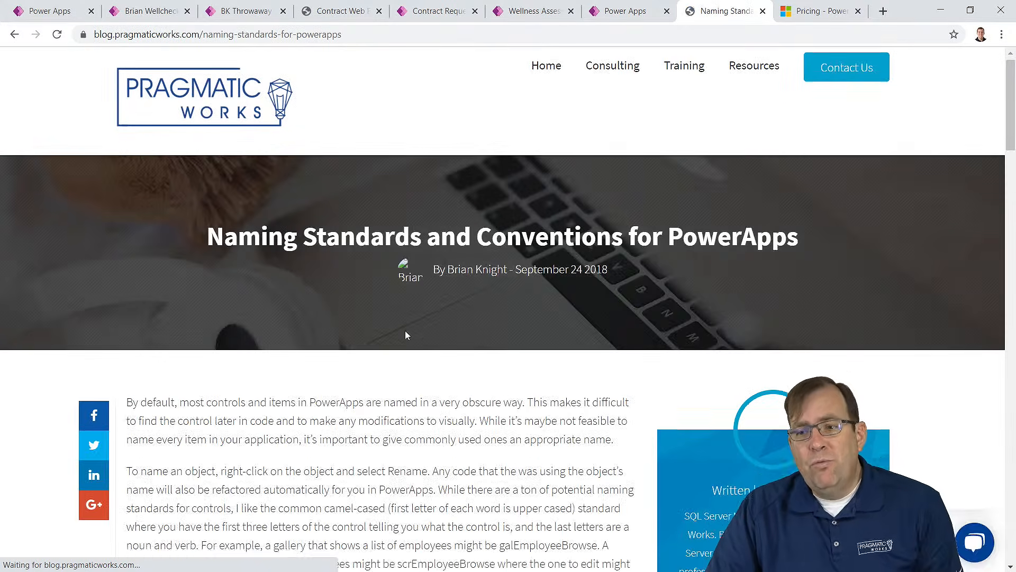
# Step: Review the three-letter qualifiers in the naming standards article and return to the Wellcheck app editor
pyautogui.scroll(-14, 406, 335)
pyautogui.scroll(8, 404, 336)
pyautogui.scroll(-1, 355, 302)
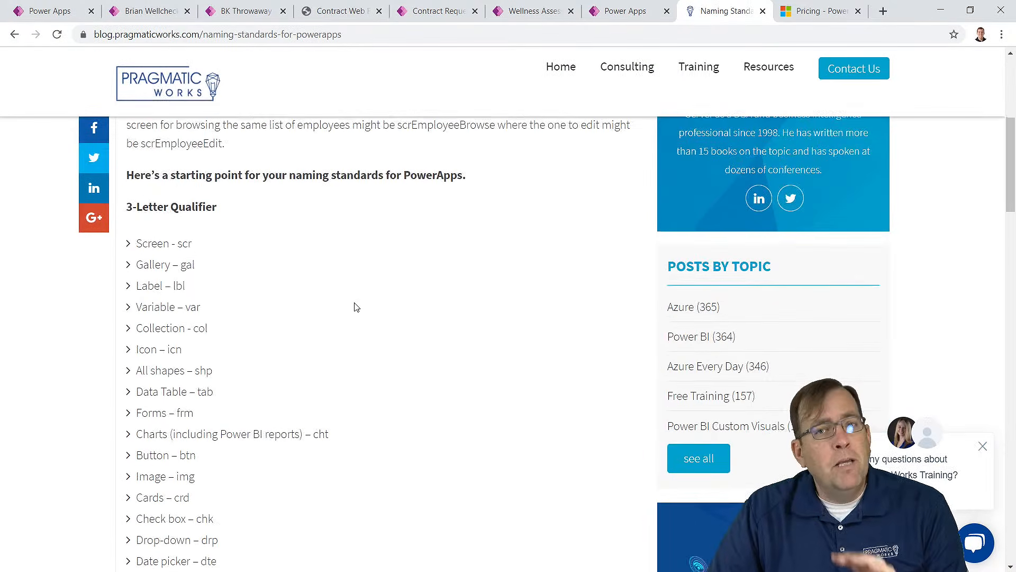
pyautogui.click(64, 20)
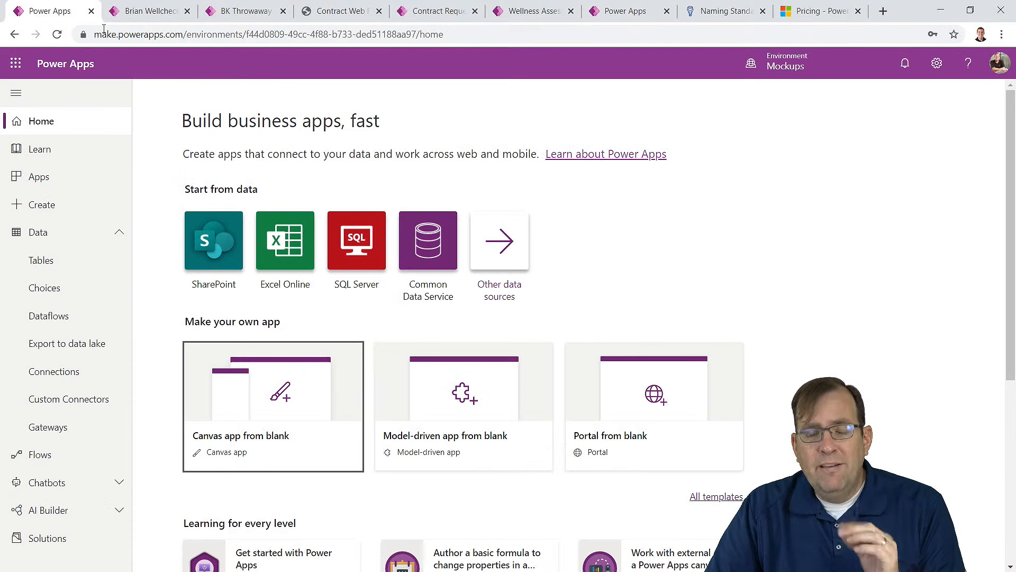
pyautogui.click(158, 17)
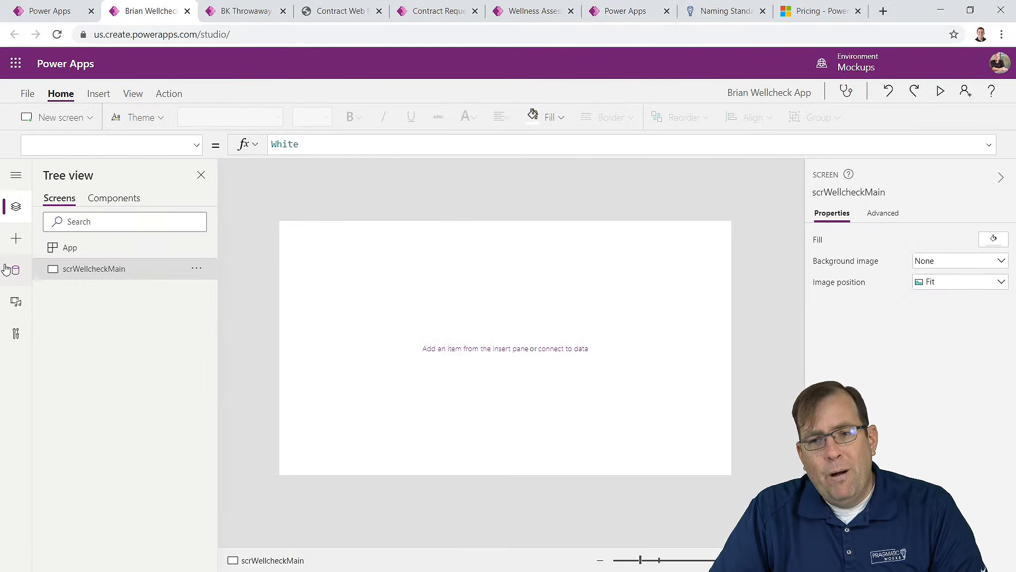
# Step: Find the SQL Server connector with the search sql server and choose the first Demo pragmaticworks.database.windows.net connection
pyautogui.click(32, 393)
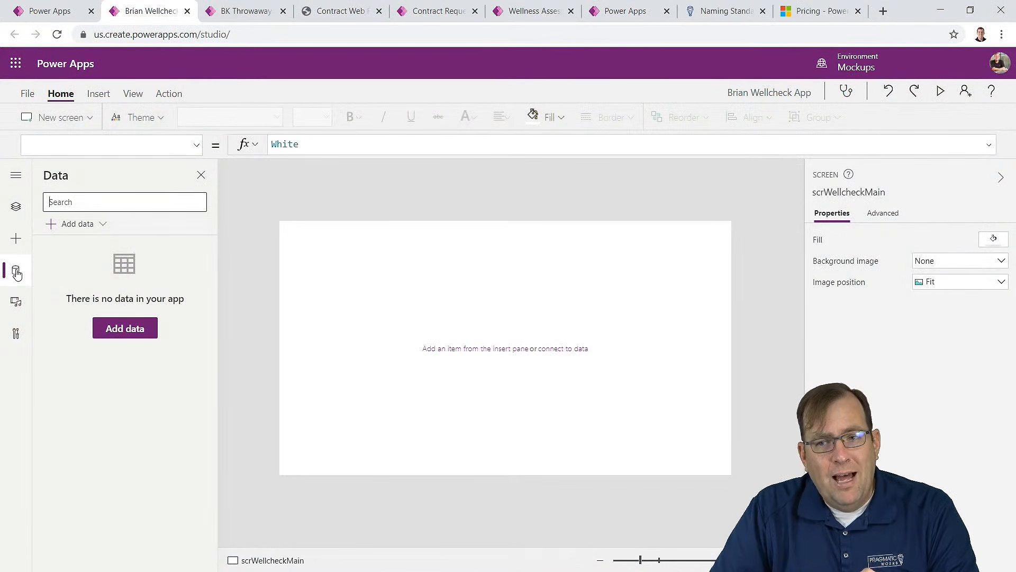
pyautogui.click(119, 329)
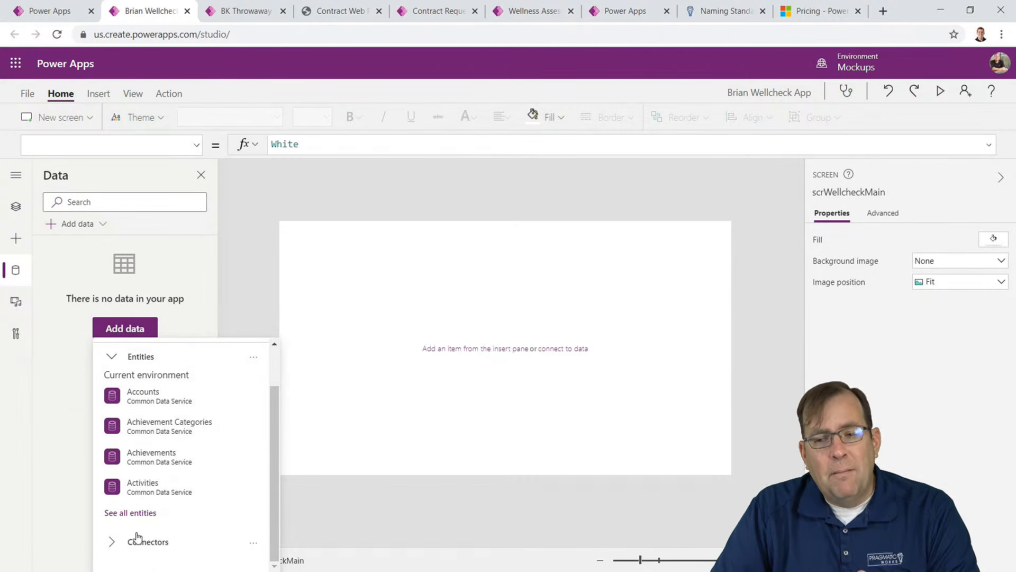
pyautogui.click(111, 544)
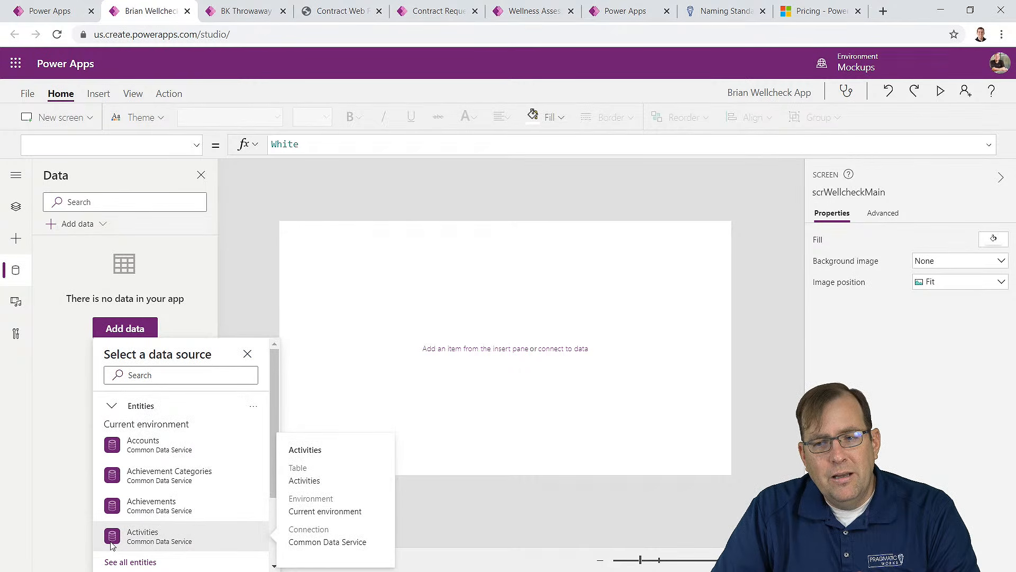
pyautogui.scroll(-2, 127, 535)
pyautogui.click(185, 379)
pyautogui.write('sql server')
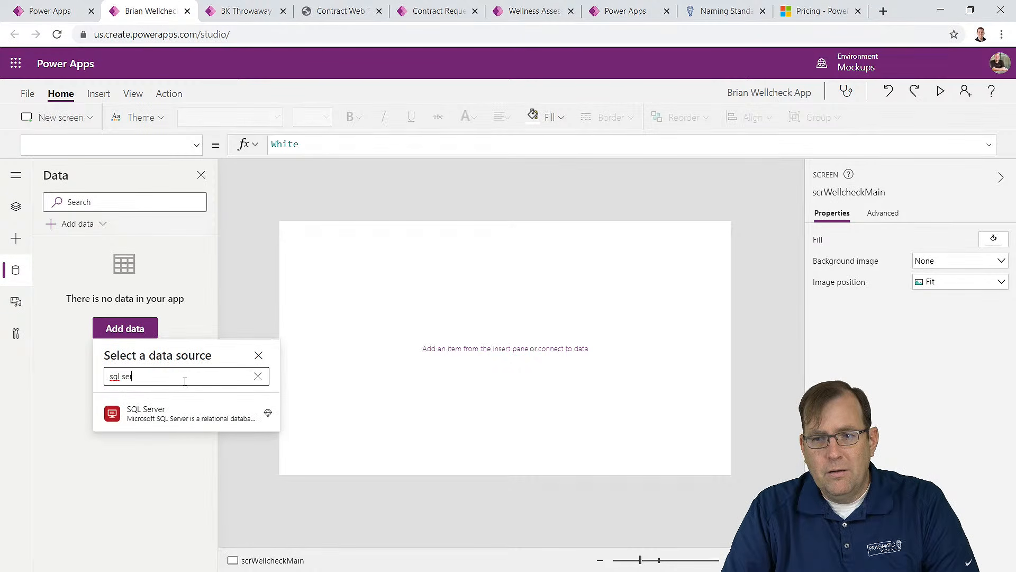
pyautogui.moveTo(183, 415)
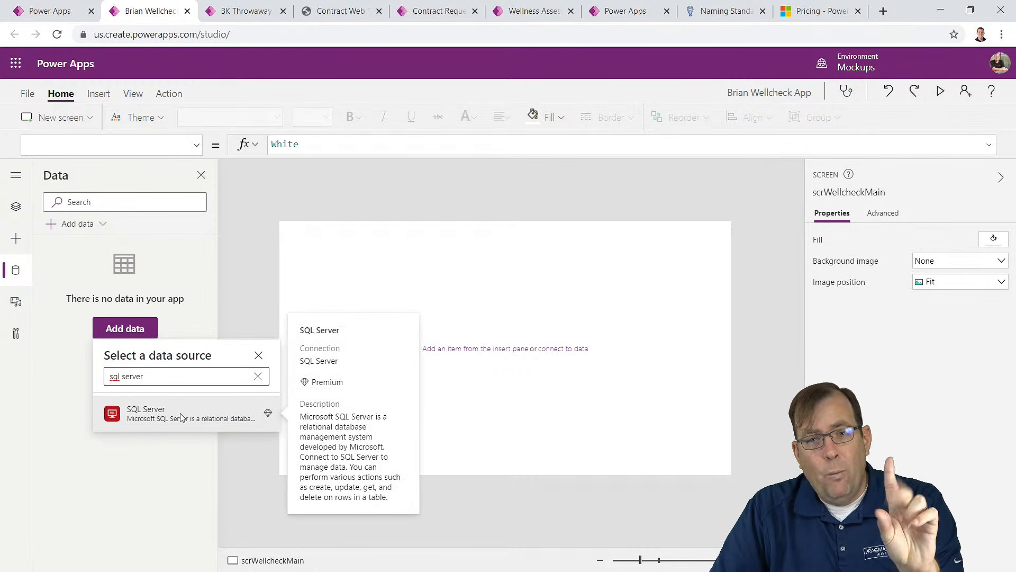
pyautogui.click(182, 416)
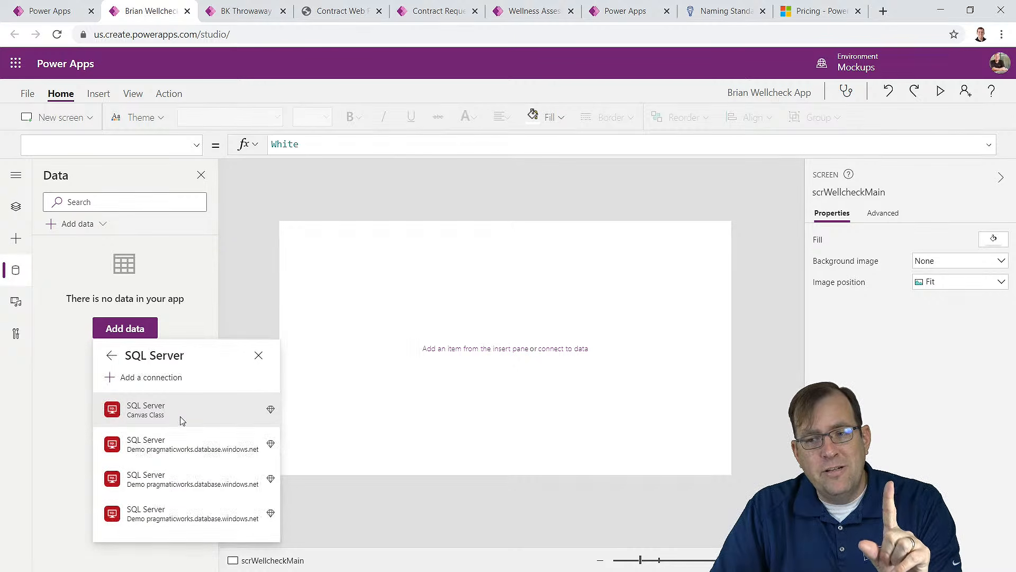
pyautogui.moveTo(212, 453)
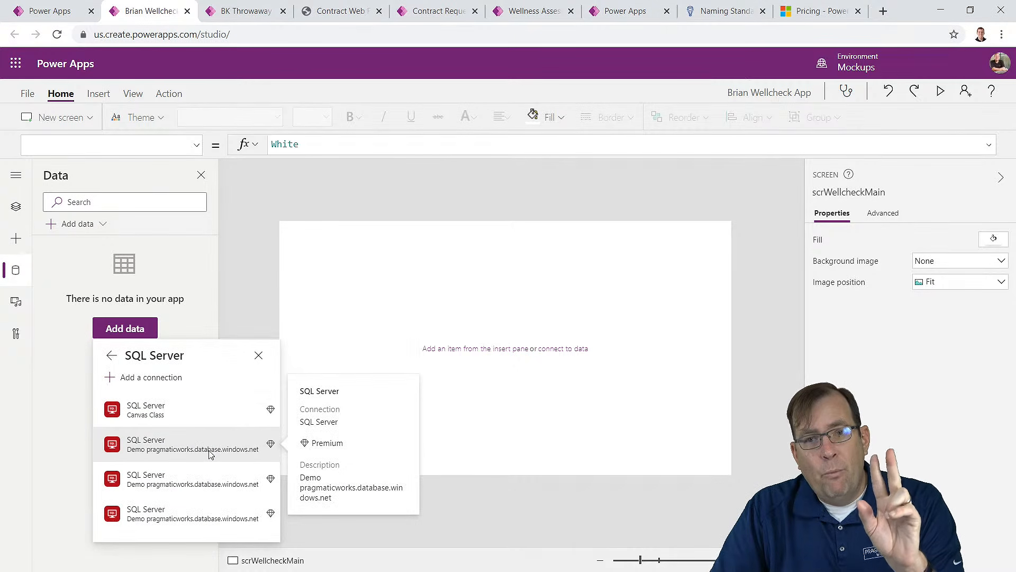
pyautogui.click(148, 453)
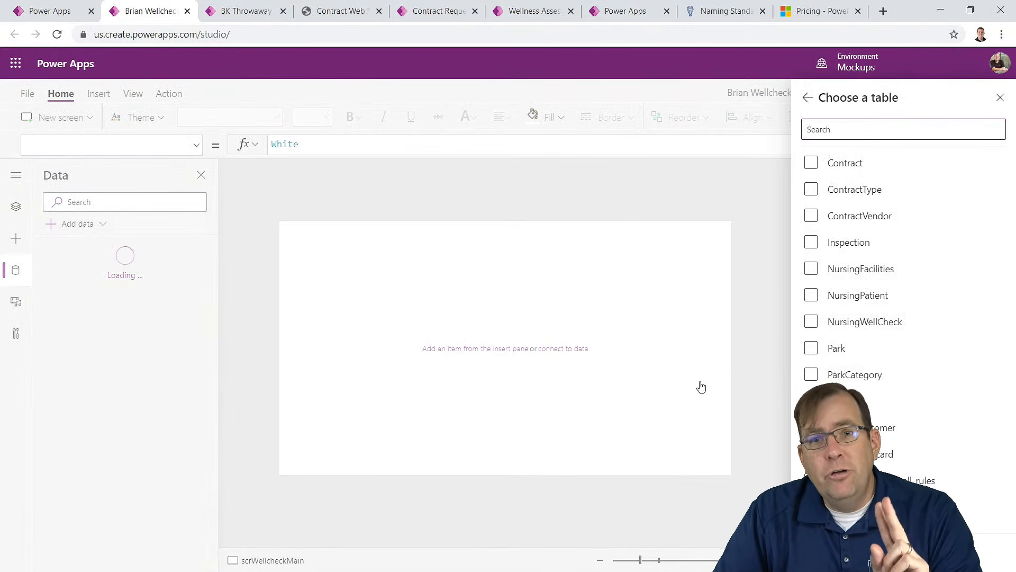
# Step: Connect the NursingPatient and NursingWellCheck tables to the app and dismiss the implicitly shared connections notice
pyautogui.click(816, 298)
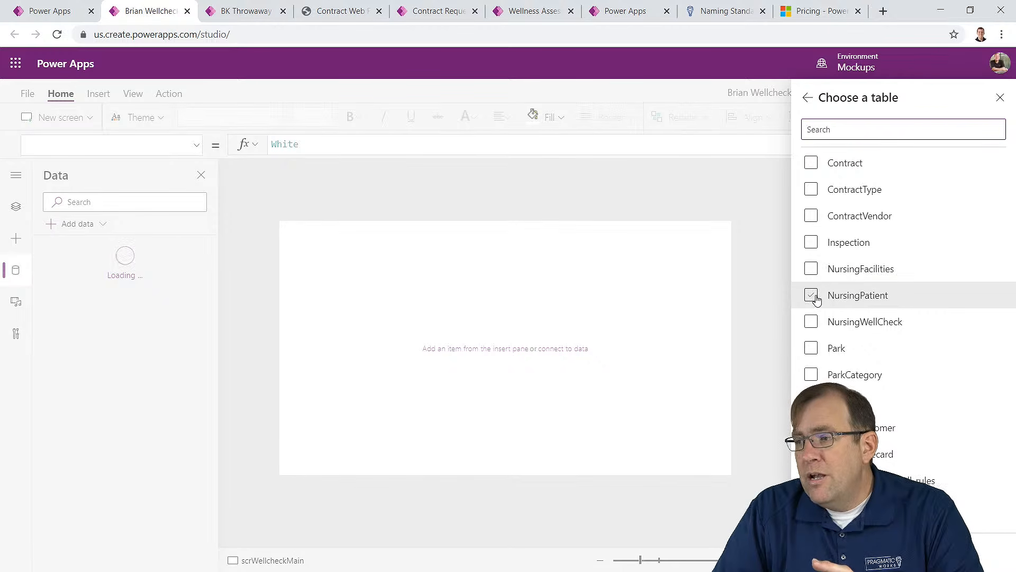
pyautogui.click(812, 299)
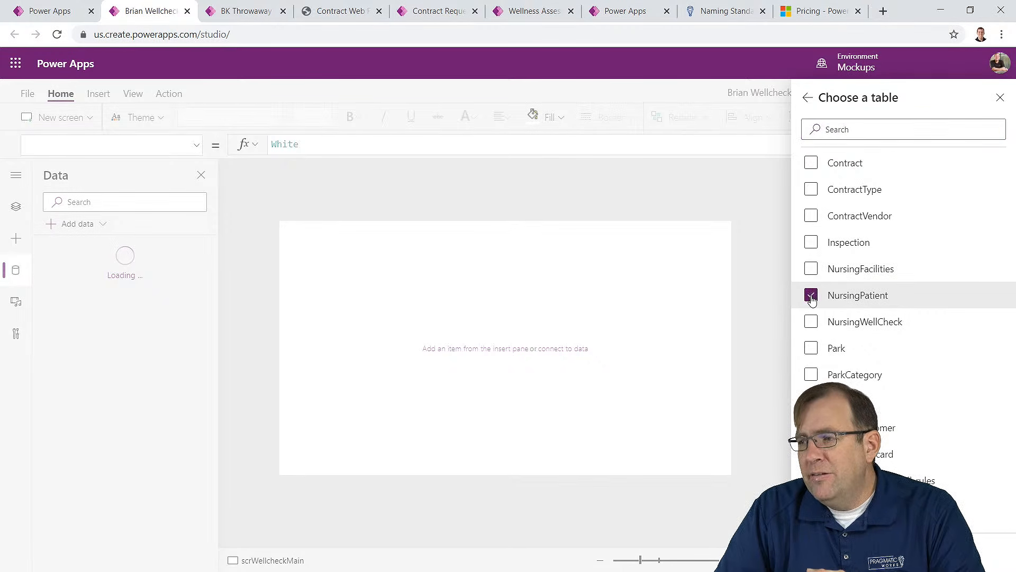
pyautogui.click(812, 323)
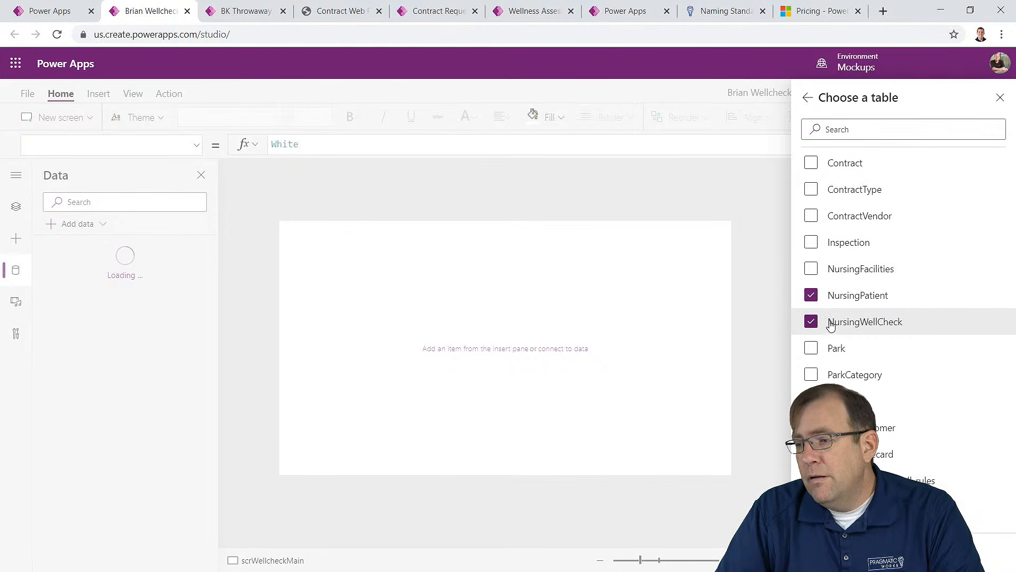
pyautogui.click(833, 552)
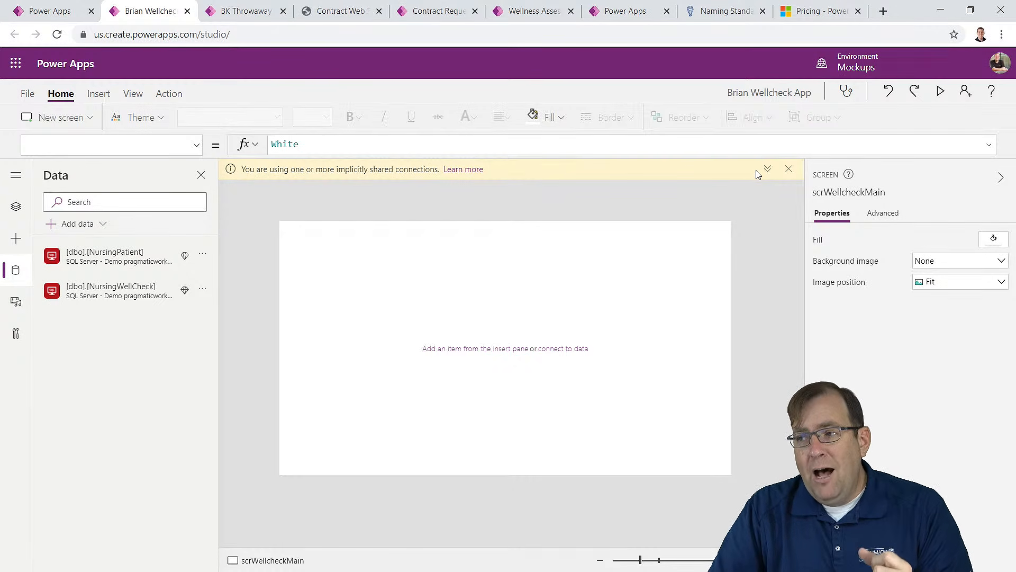
pyautogui.click(789, 170)
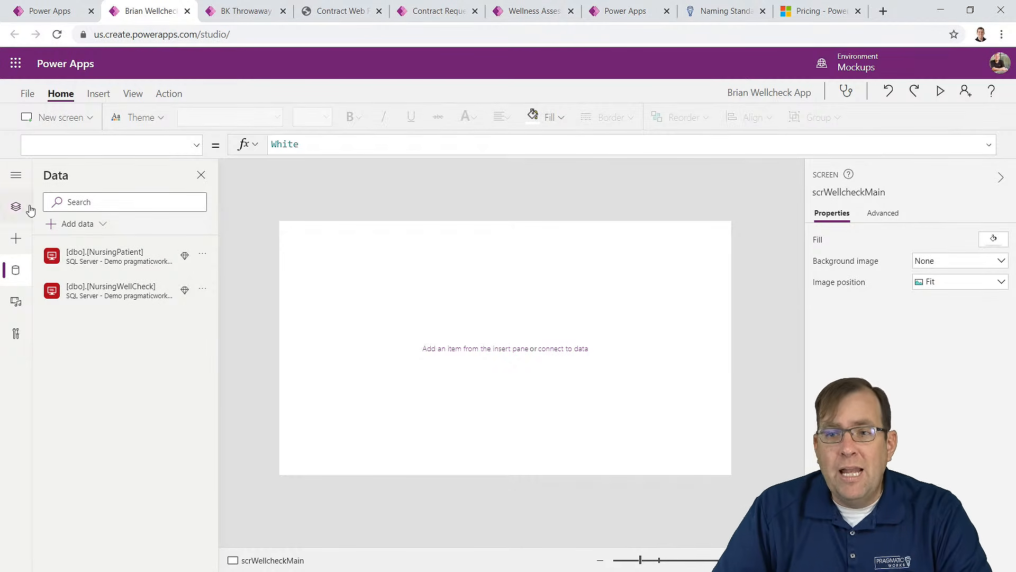
pyautogui.click(93, 225)
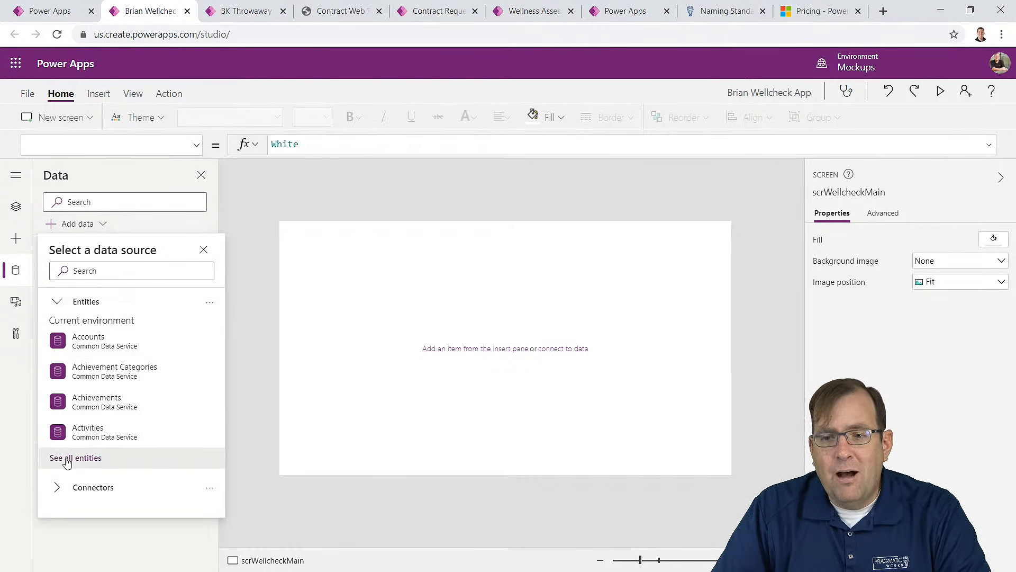
pyautogui.click(76, 491)
pyautogui.scroll(-5, 109, 458)
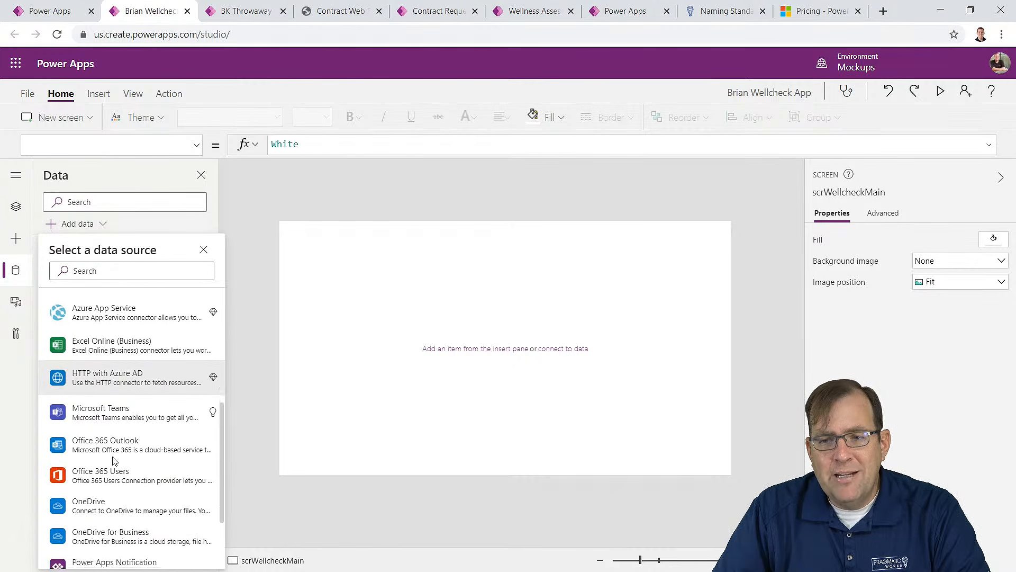
pyautogui.scroll(2, 109, 459)
pyautogui.click(124, 271)
pyautogui.write('sql')
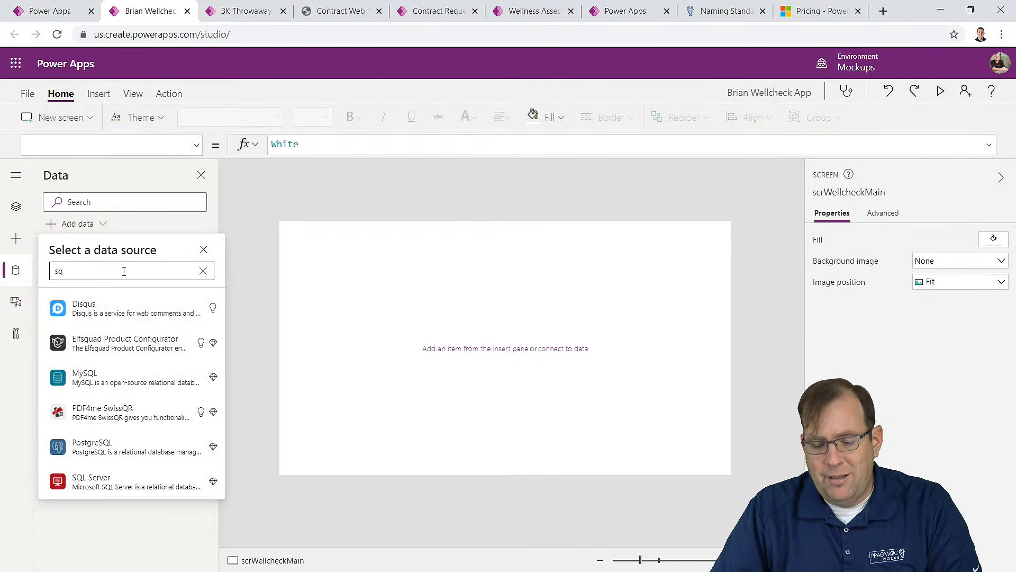
pyautogui.moveTo(77, 383)
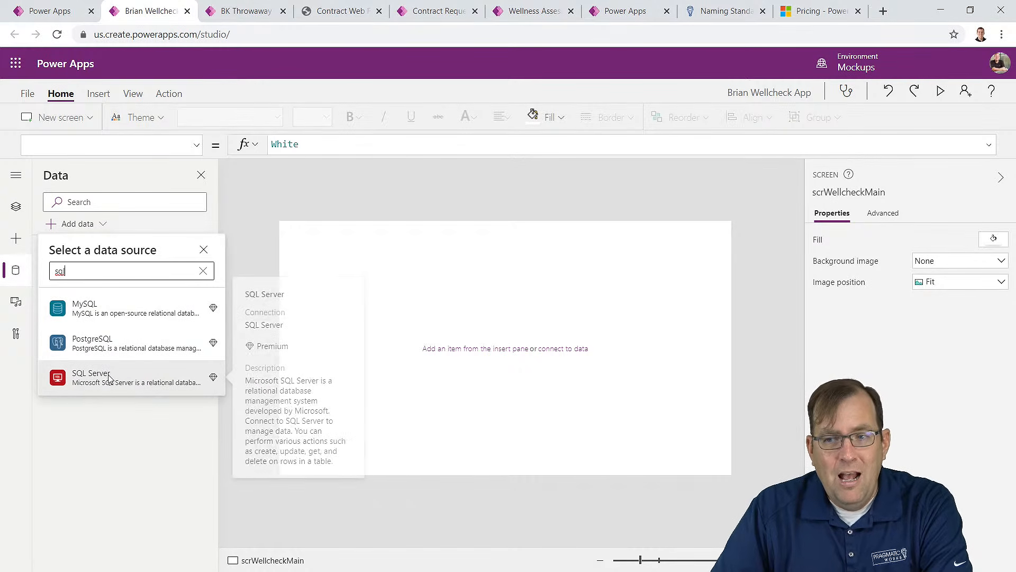
pyautogui.click(102, 384)
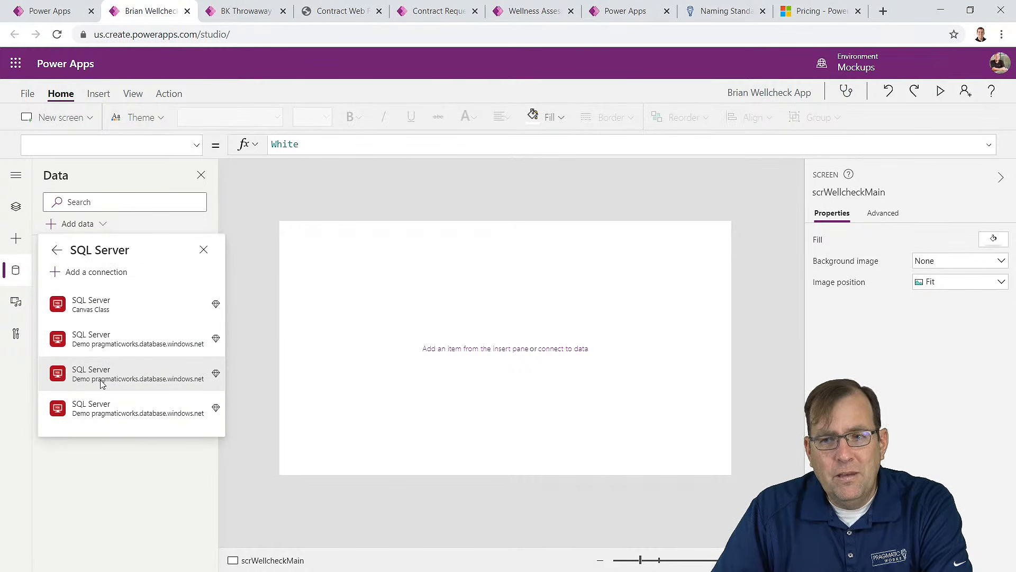
pyautogui.click(97, 371)
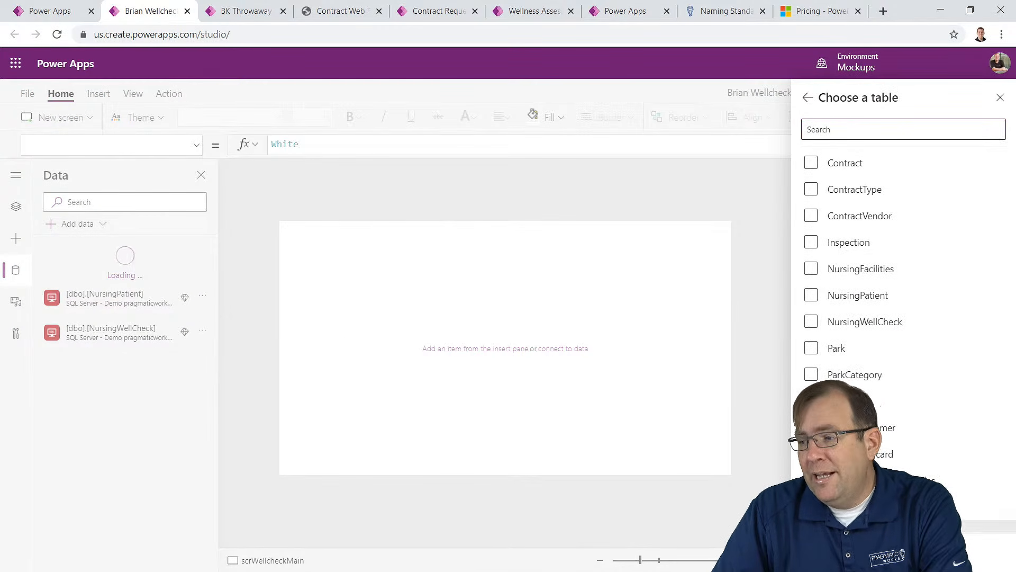
pyautogui.click(890, 552)
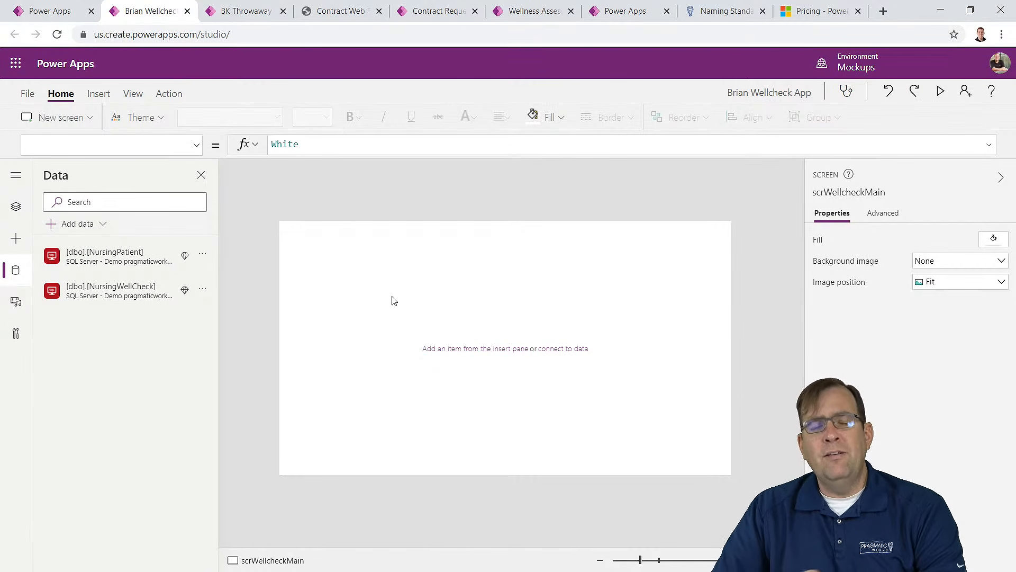
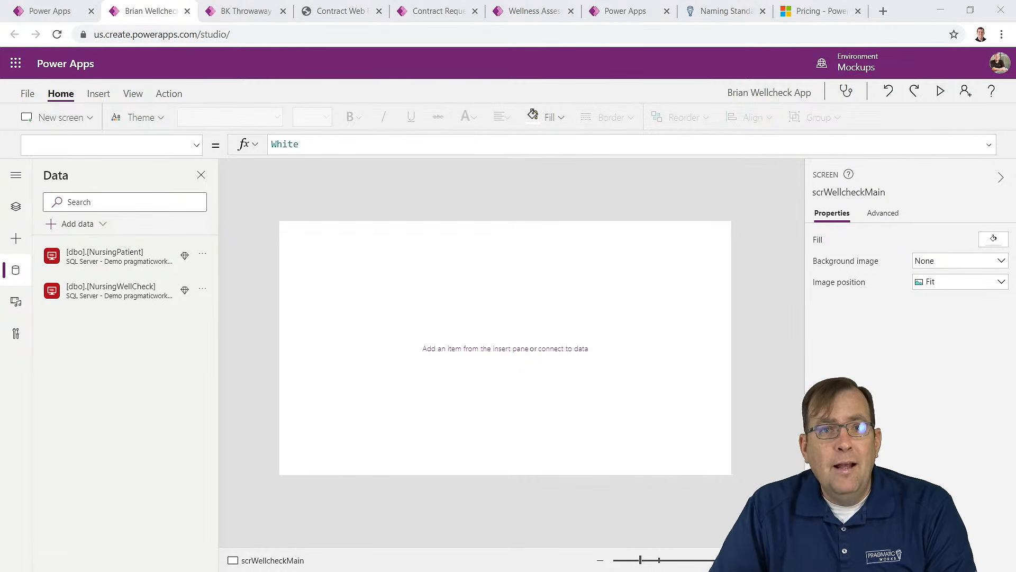
# Step: Browse the connectors offered as data sources and close the list without adding one
pyautogui.click(75, 221)
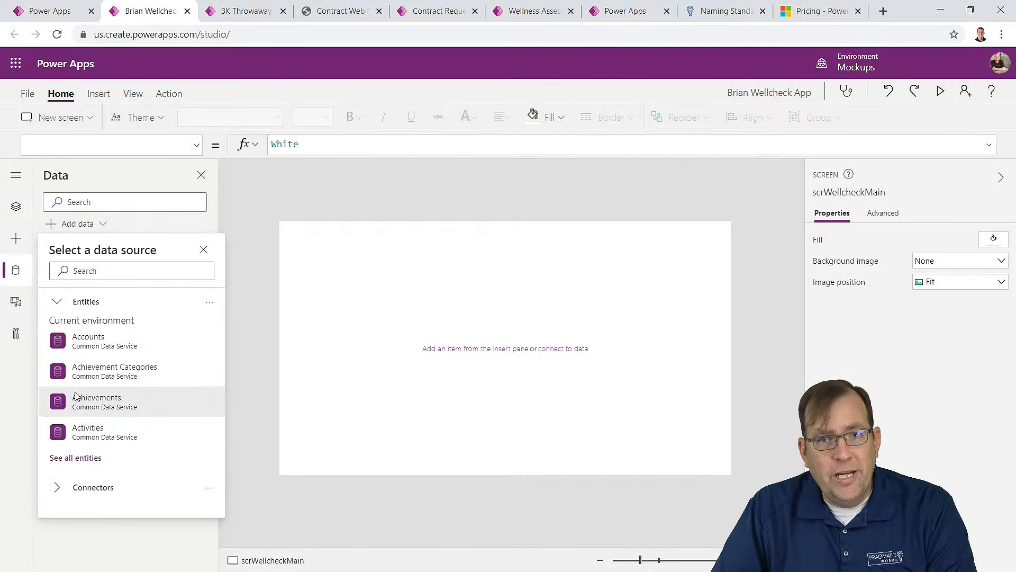
pyautogui.click(100, 490)
pyautogui.scroll(-3, 114, 466)
pyautogui.scroll(-5, 114, 466)
pyautogui.moveTo(114, 460)
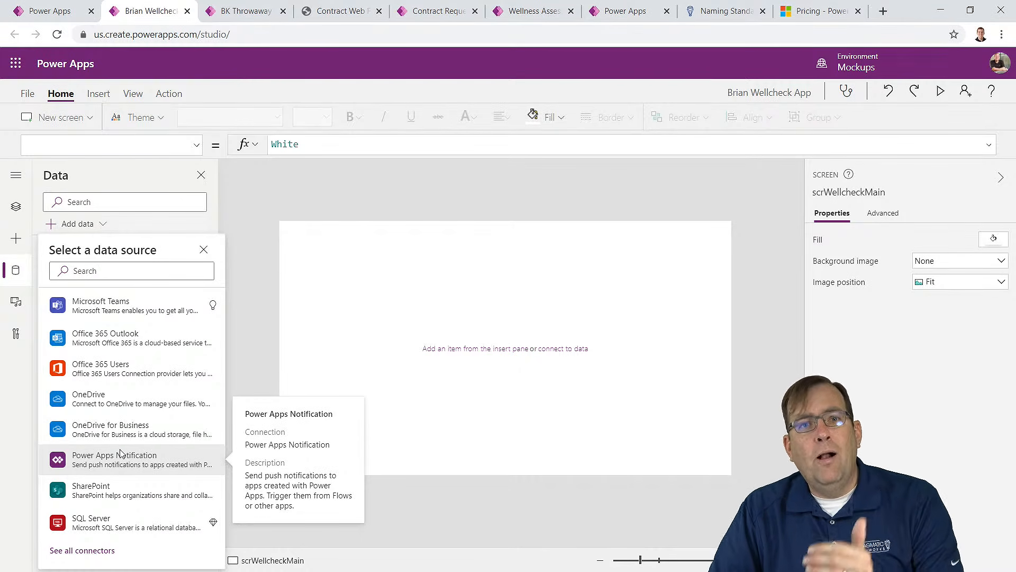
pyautogui.click(660, 184)
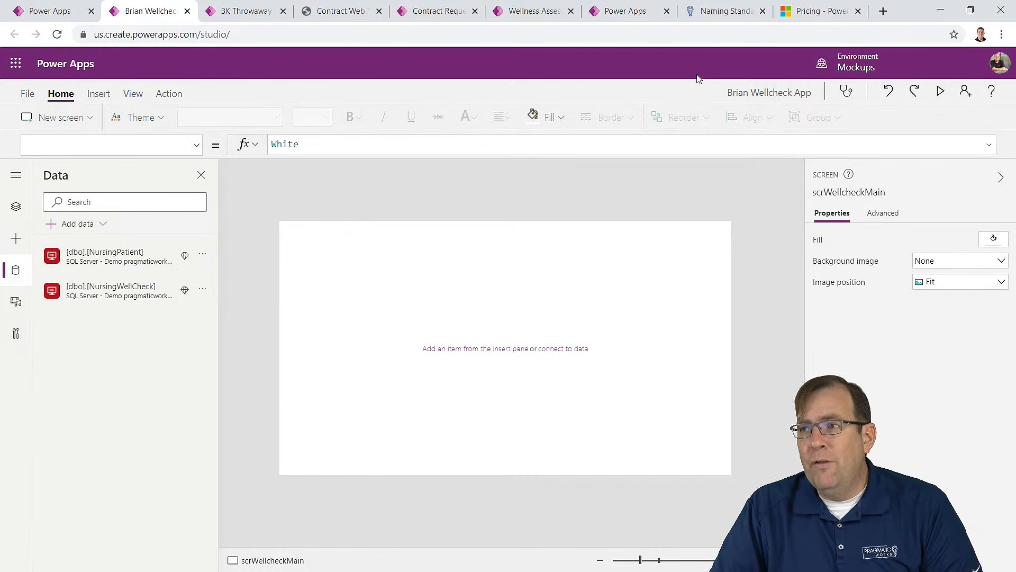
# Step: Go back from the naming article to the Power Apps cheat sheet page and copy its web address
pyautogui.click(715, 11)
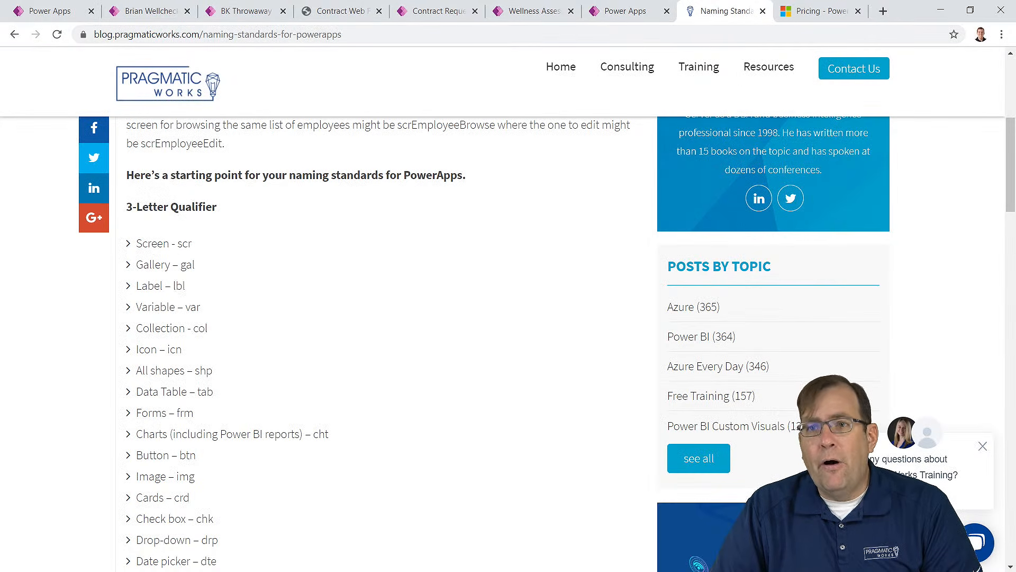
pyautogui.click(14, 34)
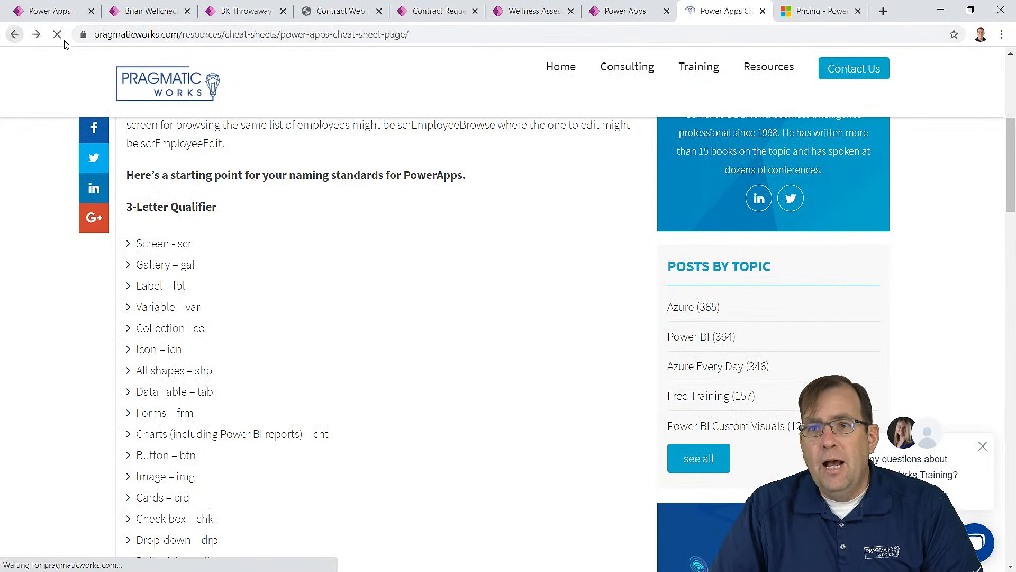
pyautogui.click(179, 33)
pyautogui.hotkey('ctrl', 'c')
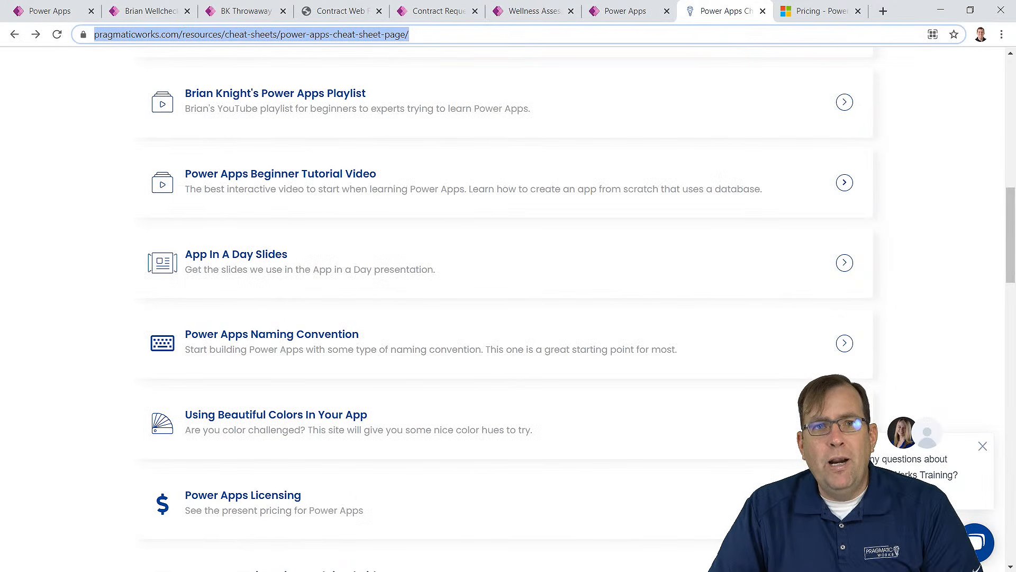
pyautogui.hotkey('alt', 'Tab')
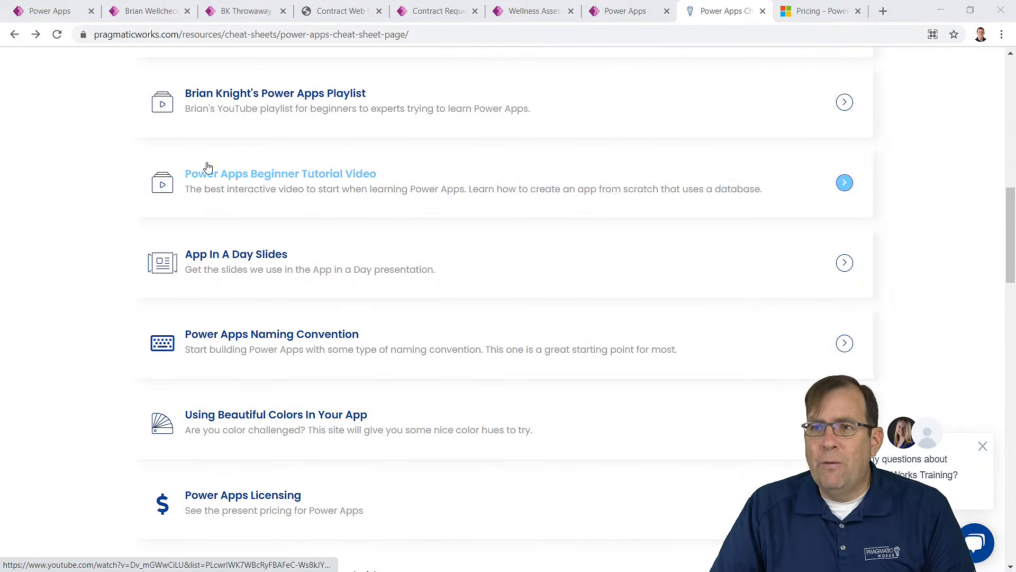
# Step: Return to the Wellcheck app editor and close the Data pane to enlarge the canvas area
pyautogui.click(233, 10)
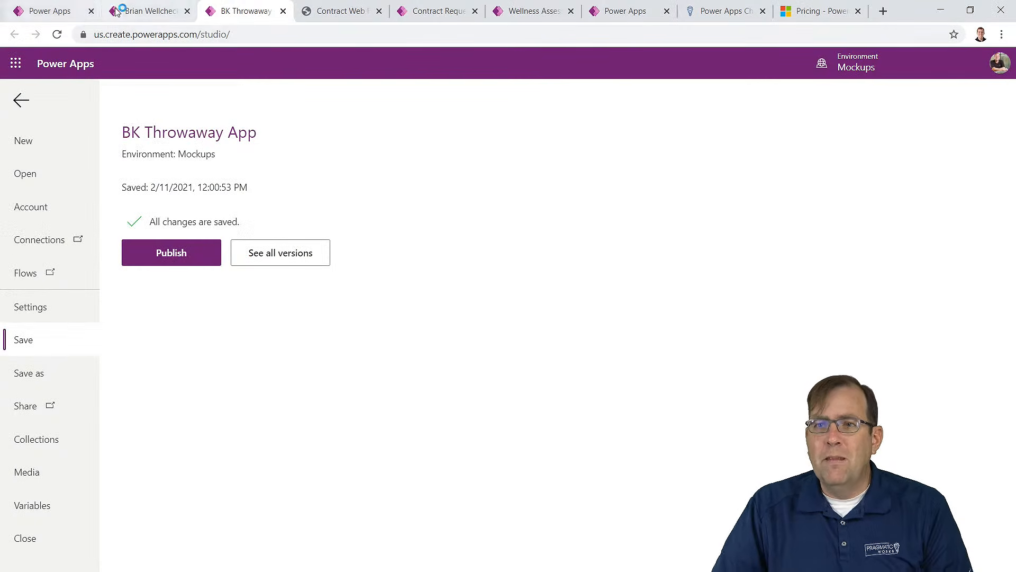
pyautogui.click(143, 15)
pyautogui.moveTo(214, 273)
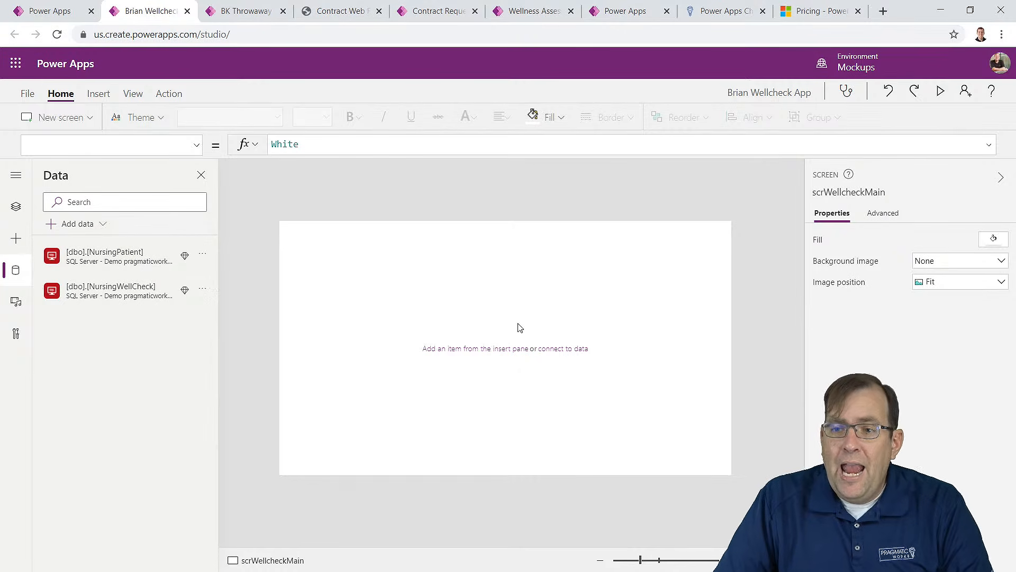
pyautogui.click(204, 177)
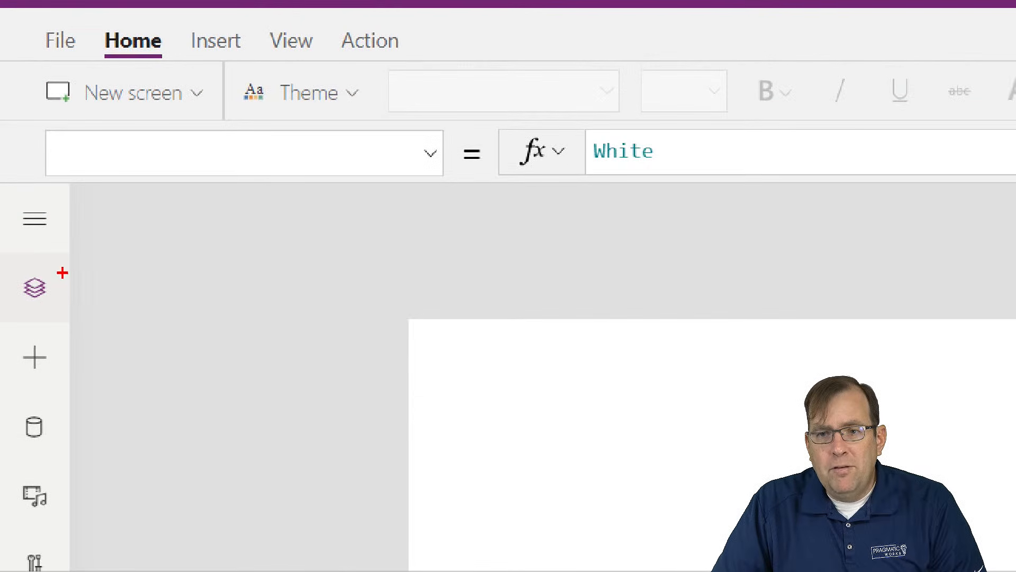
pyautogui.moveTo(55, 281); pyautogui.dragTo(180, 281)
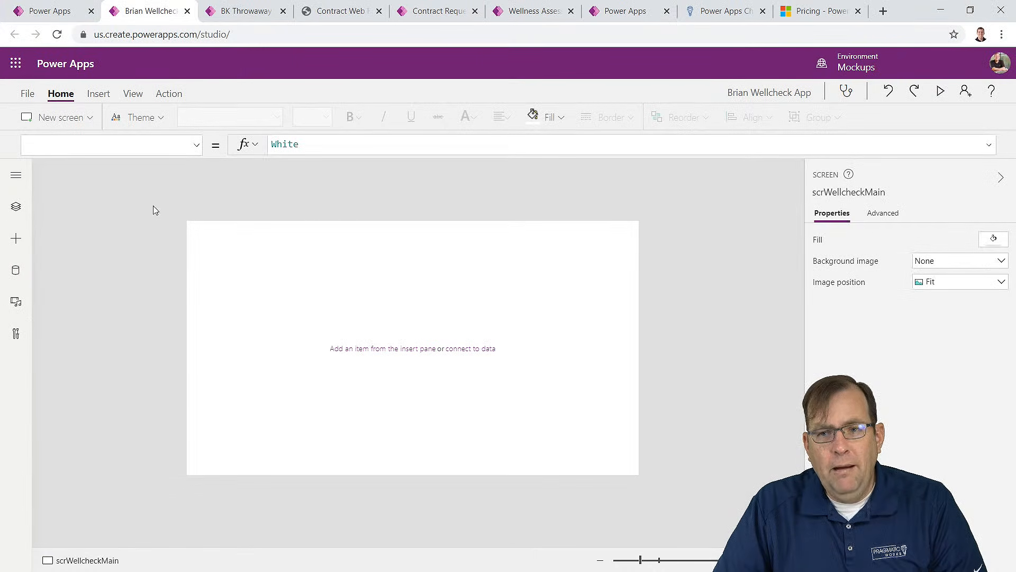
# Step: Show the app's tree view and select the App object to access its OnStart formula
pyautogui.click(18, 210)
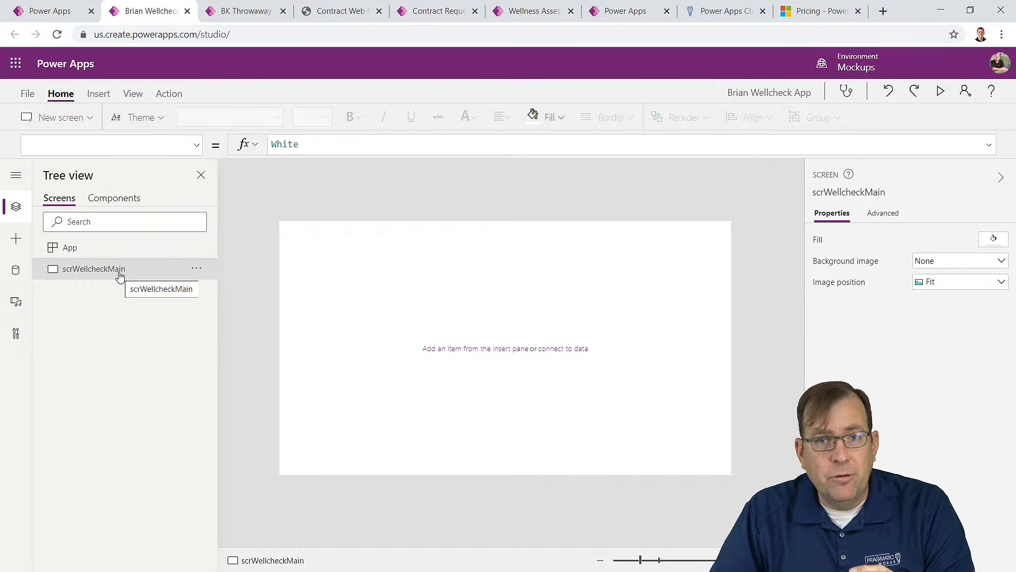
pyautogui.click(96, 253)
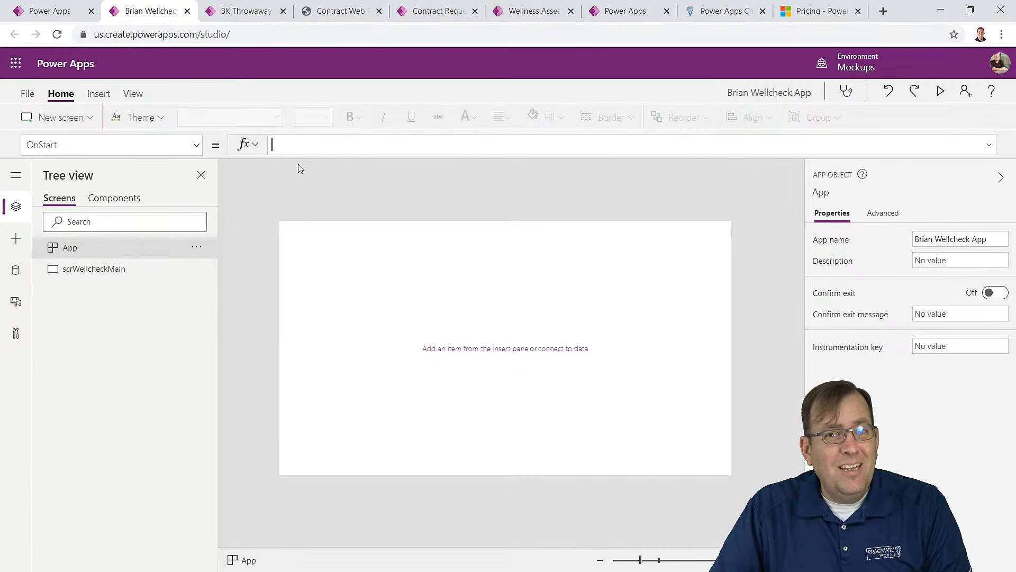
pyautogui.hotkey('ctrl', 'v')
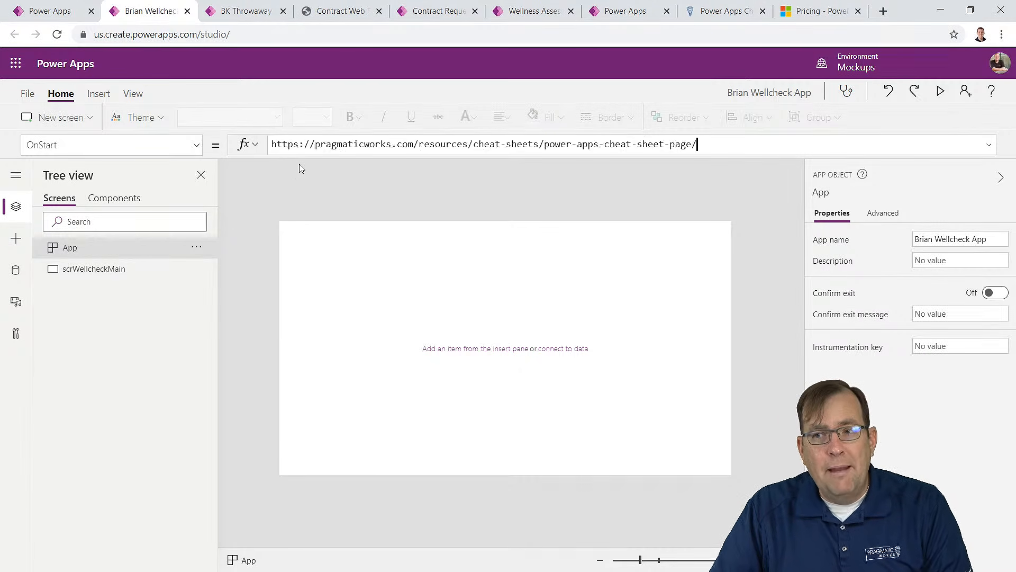
pyautogui.moveTo(771, 141); pyautogui.dragTo(148, 121)
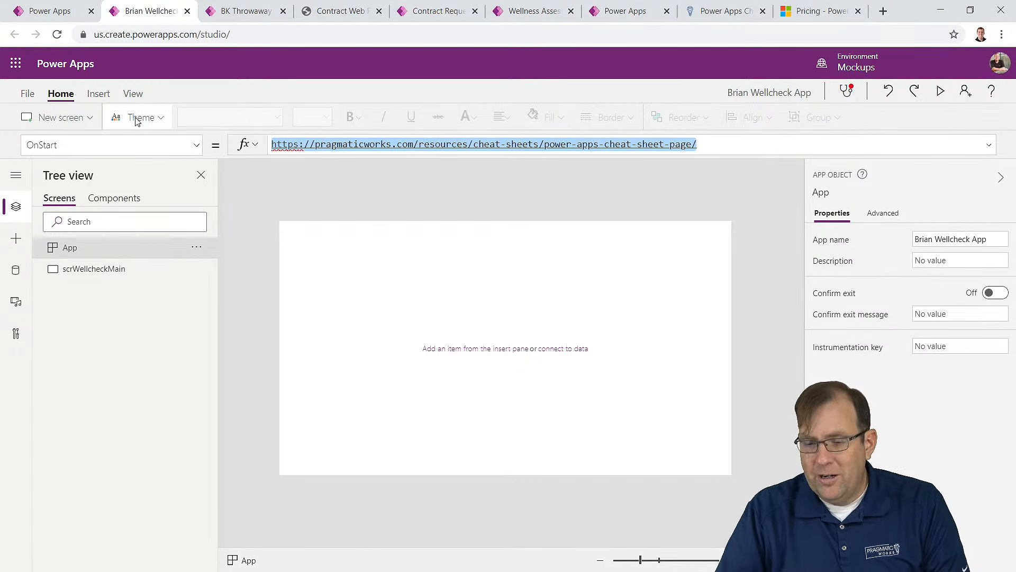
pyautogui.hotkey('ctrl', 'x')
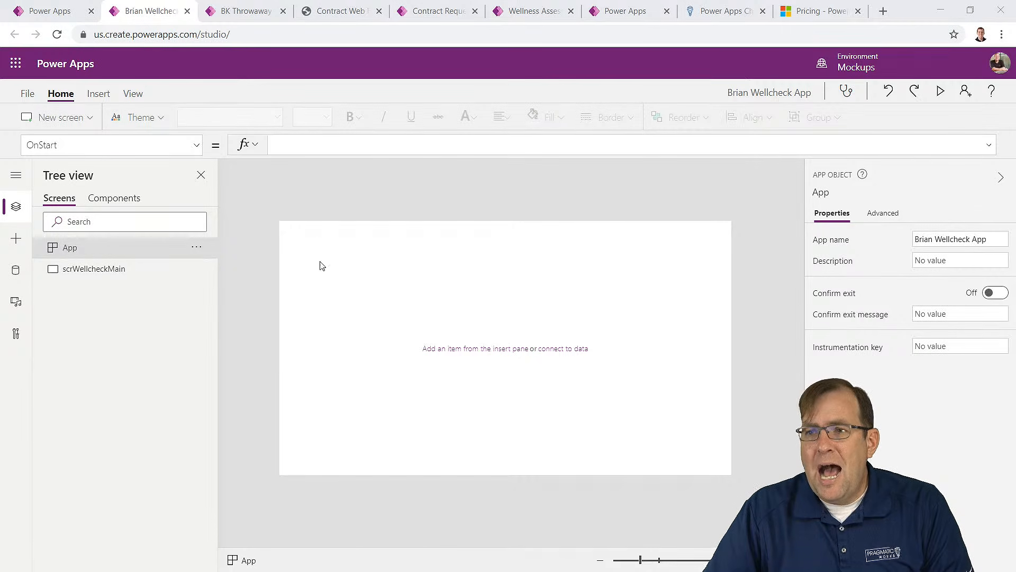
# Step: Set the App's OnStart formula to define varBackgroundGreen as RGBA(232, 244, 220, 1), varHeaderGreen as RGBA(53, 91, 14, 1) and varCoreGreen as RGBA(78, 132, 22, 1)
pyautogui.click(312, 143)
pyautogui.hotkey('ctrl', 'v')
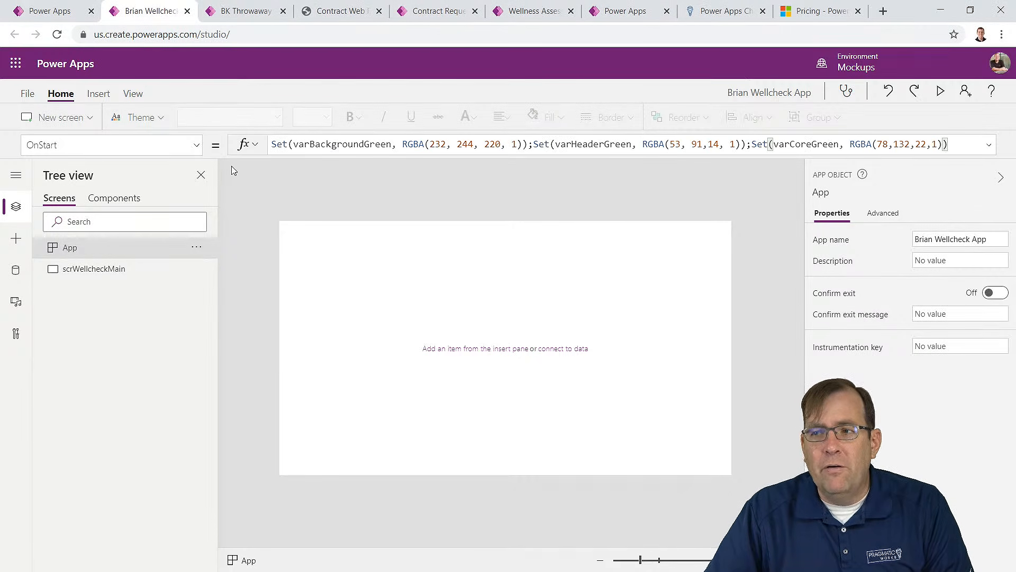
pyautogui.moveTo(425, 157); pyautogui.dragTo(426, 253)
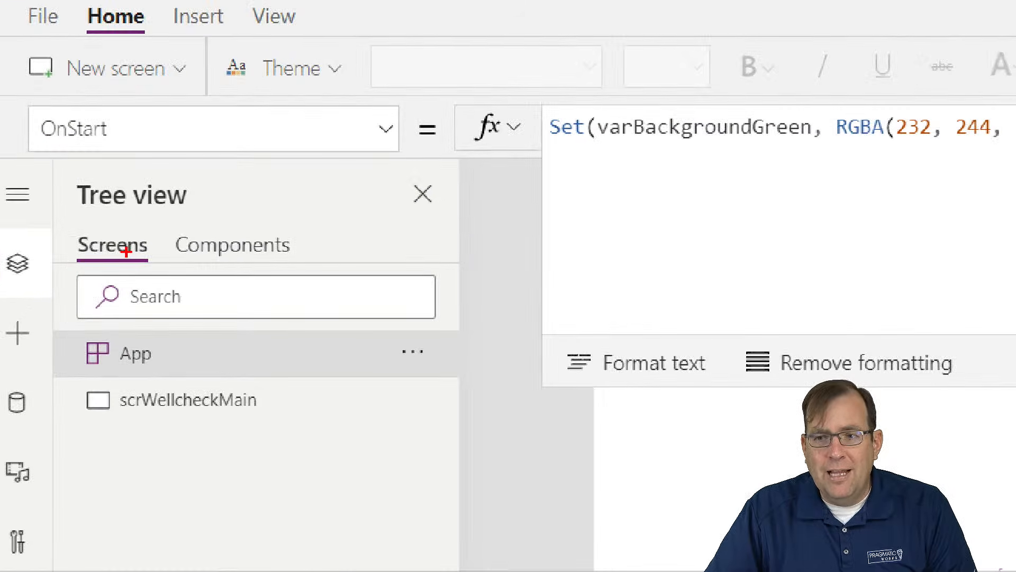
pyautogui.moveTo(152, 356); pyautogui.dragTo(232, 356)
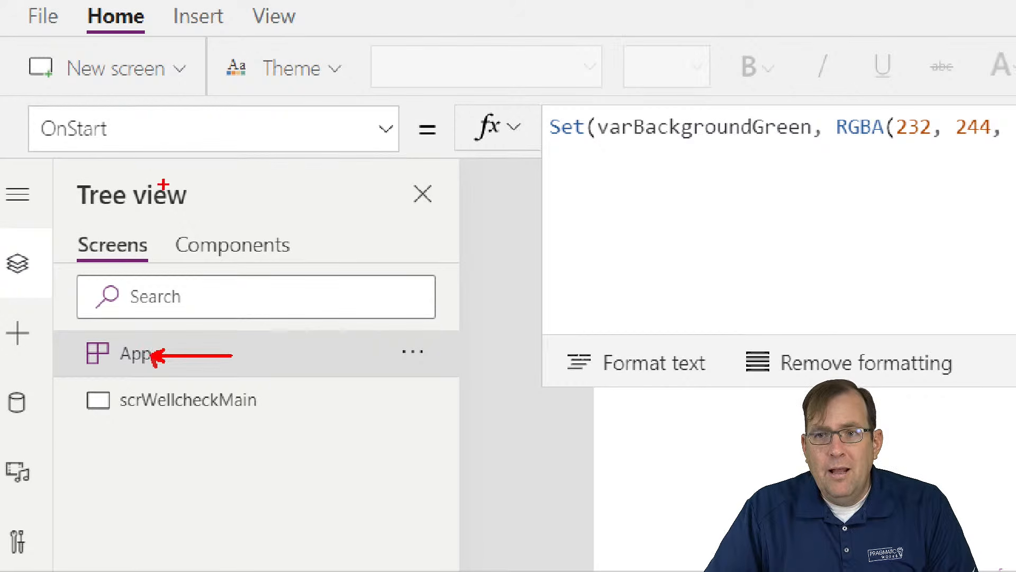
pyautogui.moveTo(19, 102)
pyautogui.mouseDown()
pyautogui.moveTo(107, 160)
pyautogui.moveTo(181, 174)
pyautogui.mouseUp()
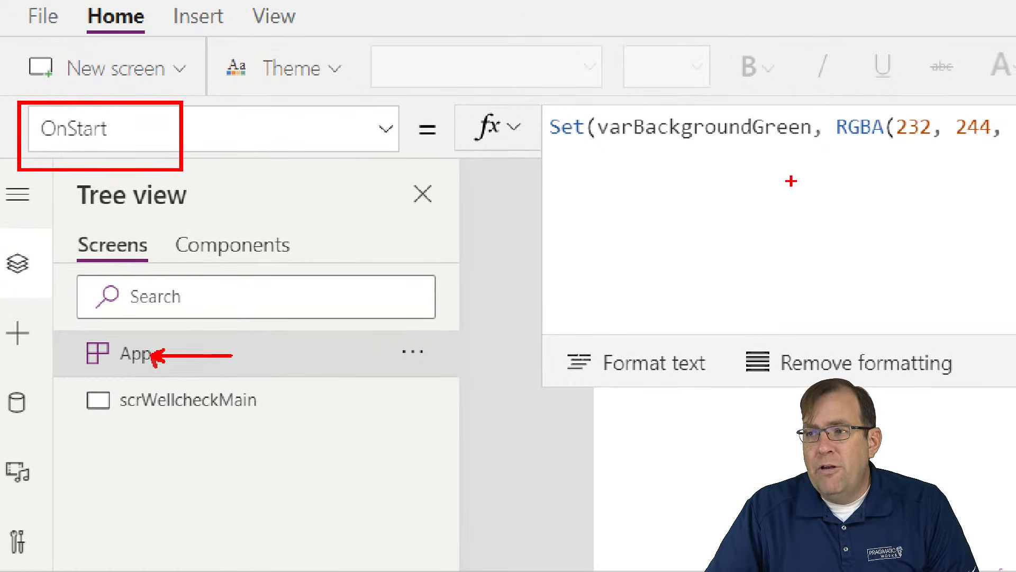
pyautogui.moveTo(741, 178); pyautogui.dragTo(403, 249)
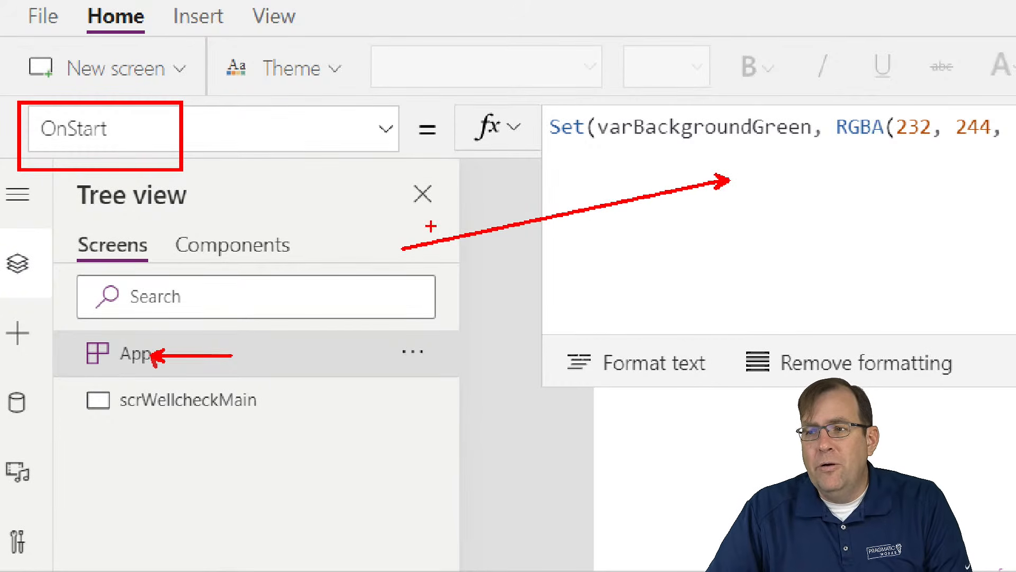
pyautogui.write('3')
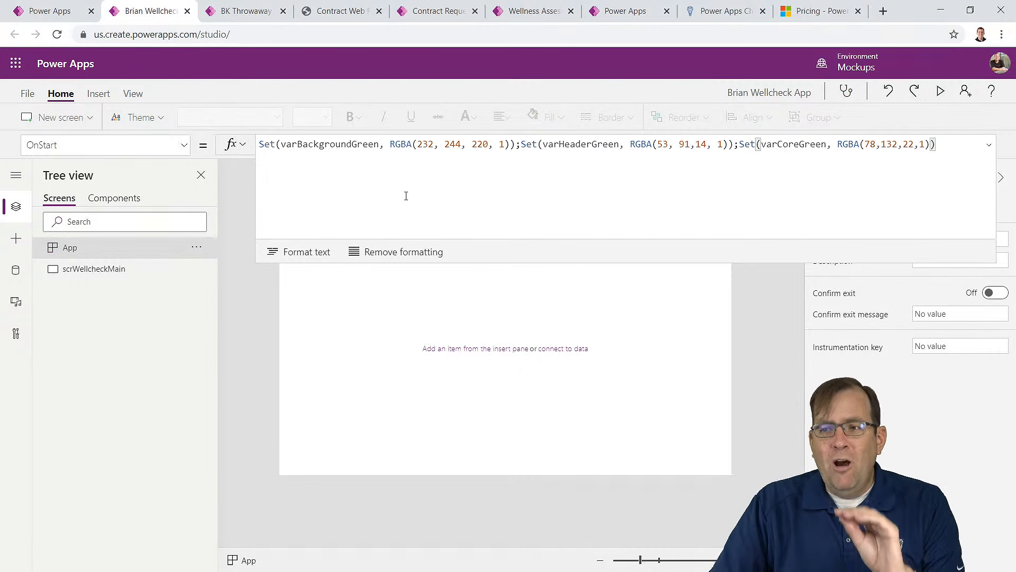
# Step: Format the OnStart formula across multiple lines and enlarge the formula bar to read its first Set statement
pyautogui.click(306, 252)
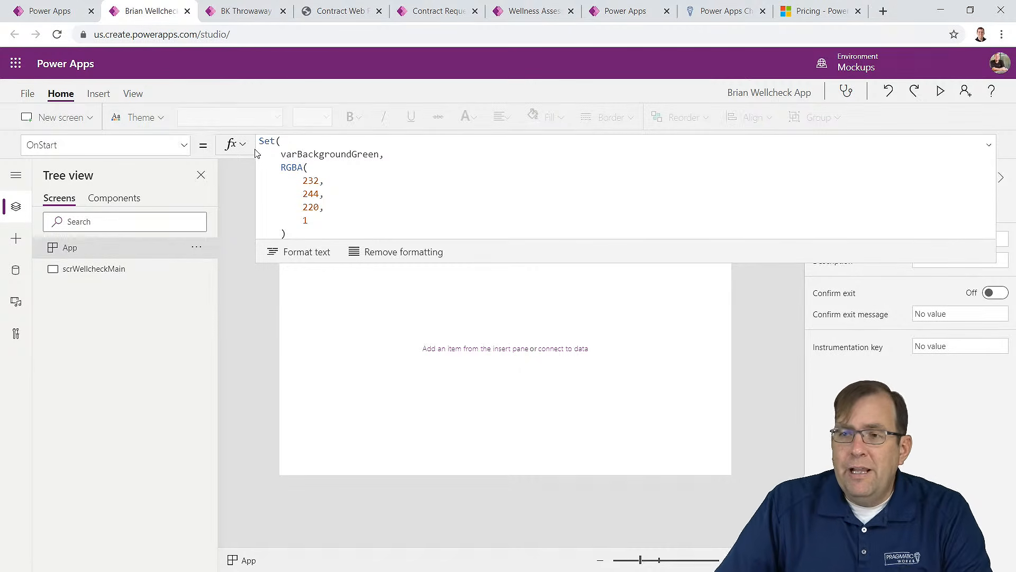
pyautogui.moveTo(495, 245); pyautogui.dragTo(469, 430)
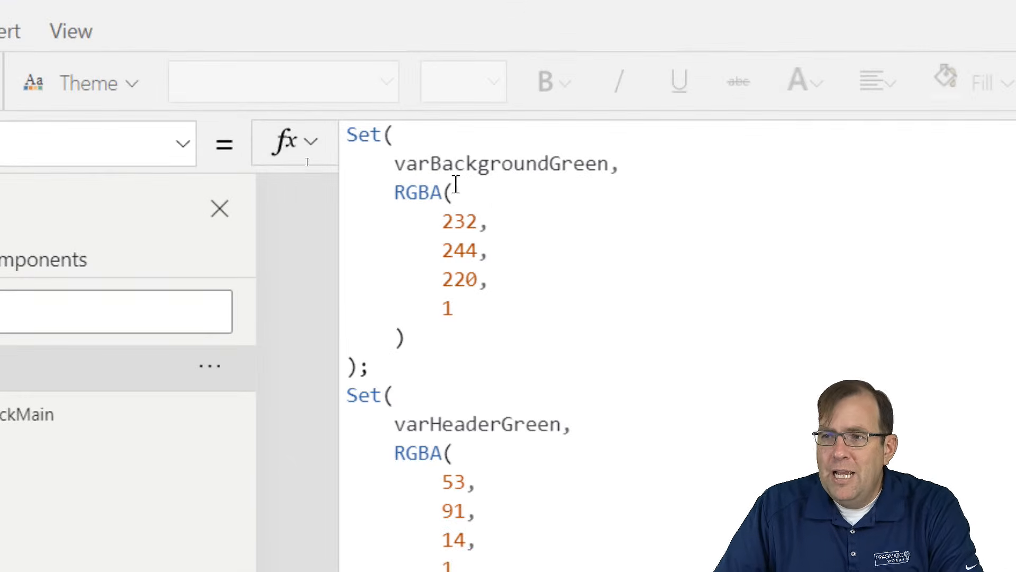
pyautogui.doubleClick(373, 135)
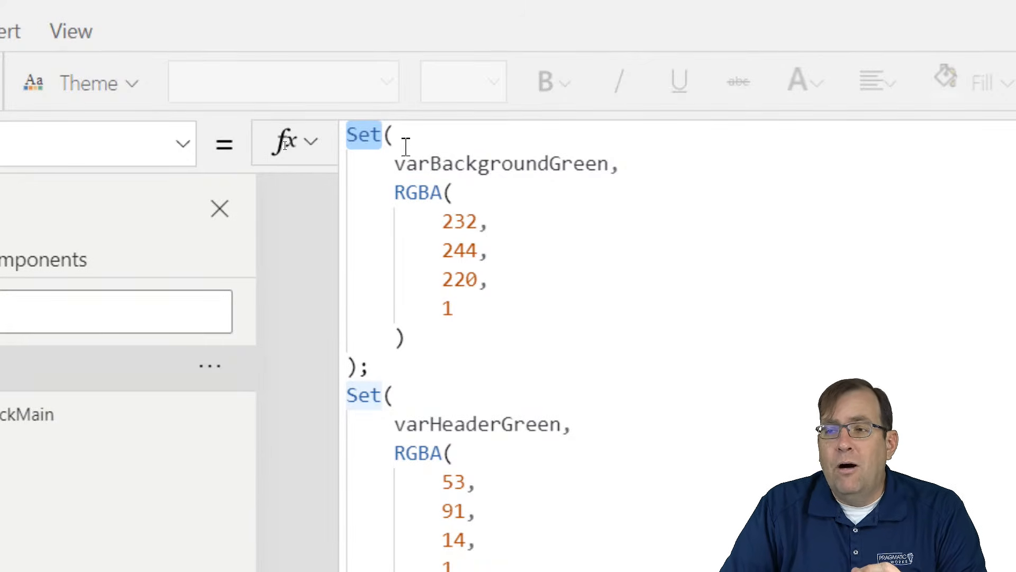
pyautogui.click(496, 167)
pyautogui.doubleClick(496, 166)
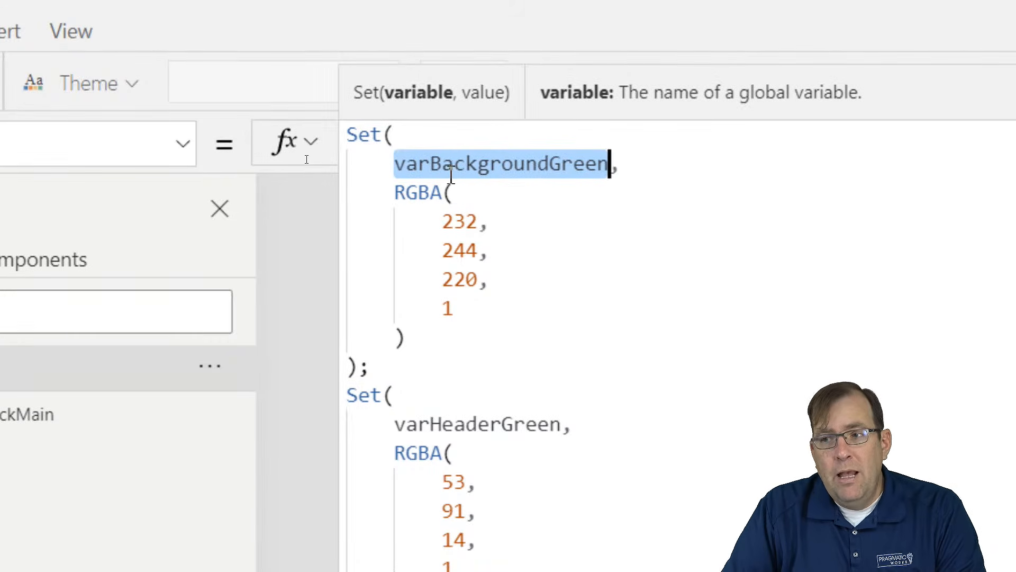
pyautogui.click(634, 165)
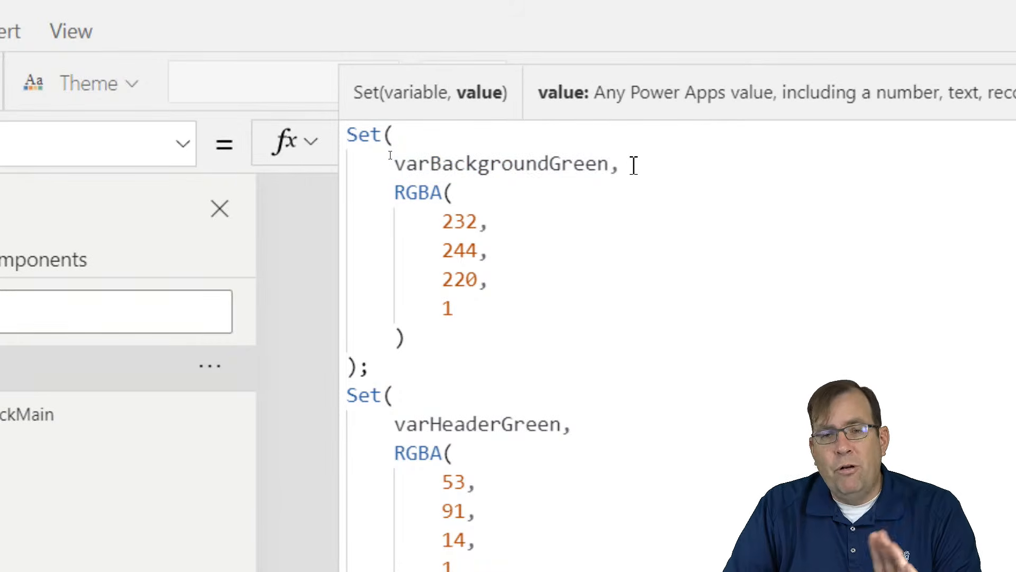
pyautogui.write('"FDDF"')
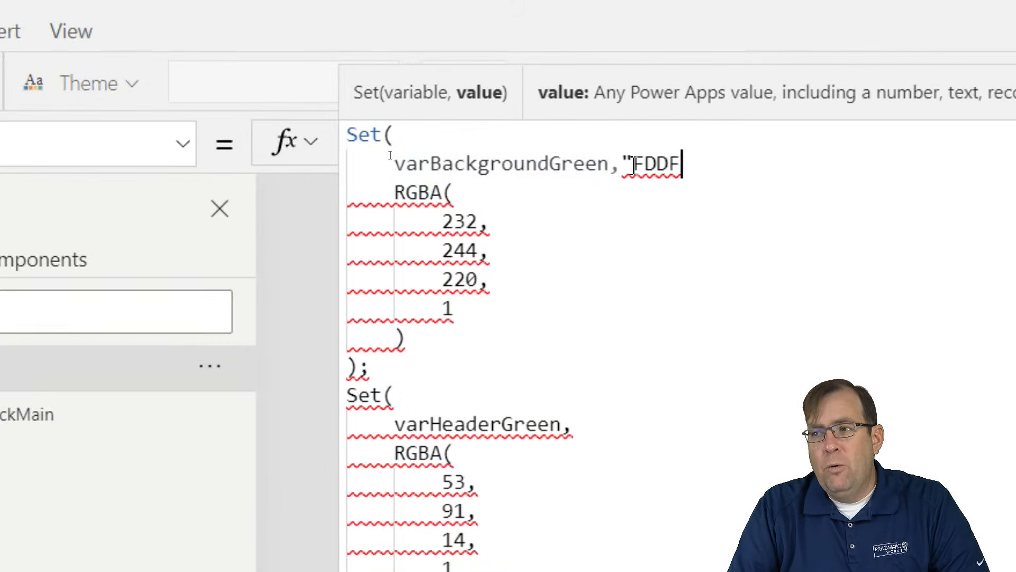
pyautogui.press('BackSpace')
pyautogui.press('BackSpace')
pyautogui.press('BackSpace')
pyautogui.press('BackSpace')
pyautogui.press('BackSpace')
pyautogui.press('BackSpace')
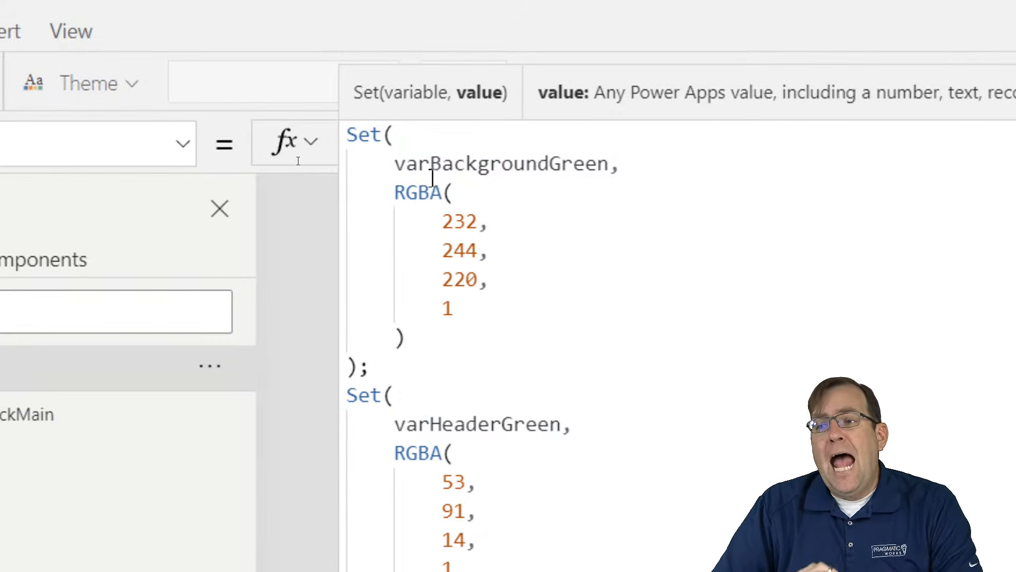
# Step: Examine the RGBA color values and preview for varBackgroundGreen, review the other variable definitions, and collapse the formula bar
pyautogui.moveTo(396, 192)
pyautogui.mouseDown()
pyautogui.moveTo(447, 220)
pyautogui.moveTo(486, 279)
pyautogui.moveTo(453, 336)
pyautogui.mouseUp()
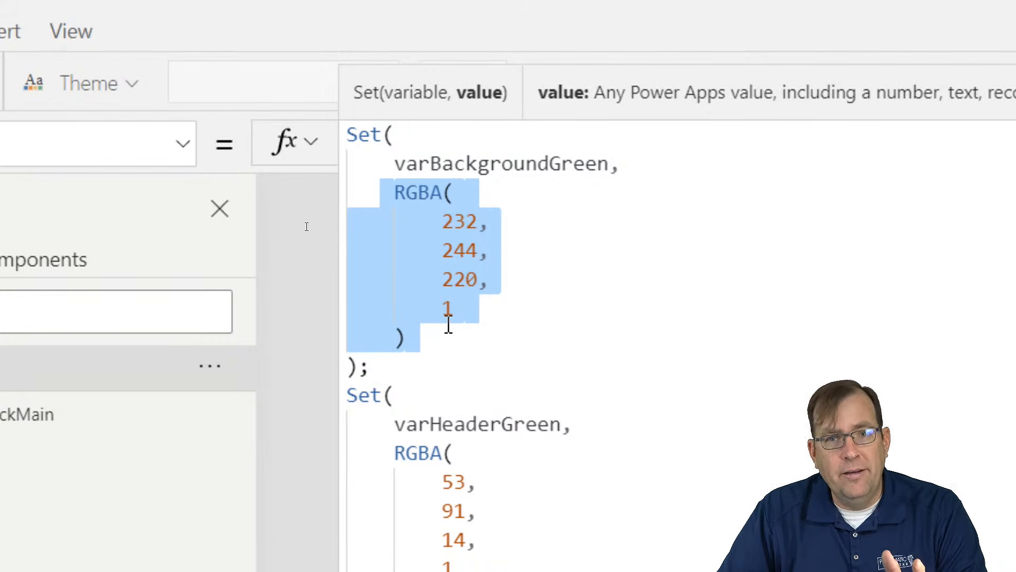
pyautogui.click(472, 258)
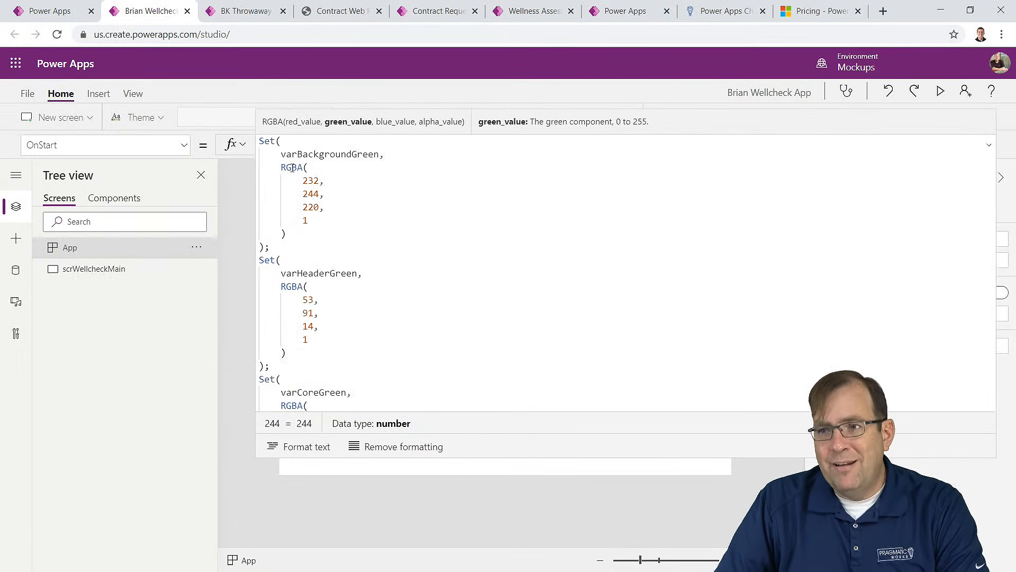
pyautogui.click(292, 168)
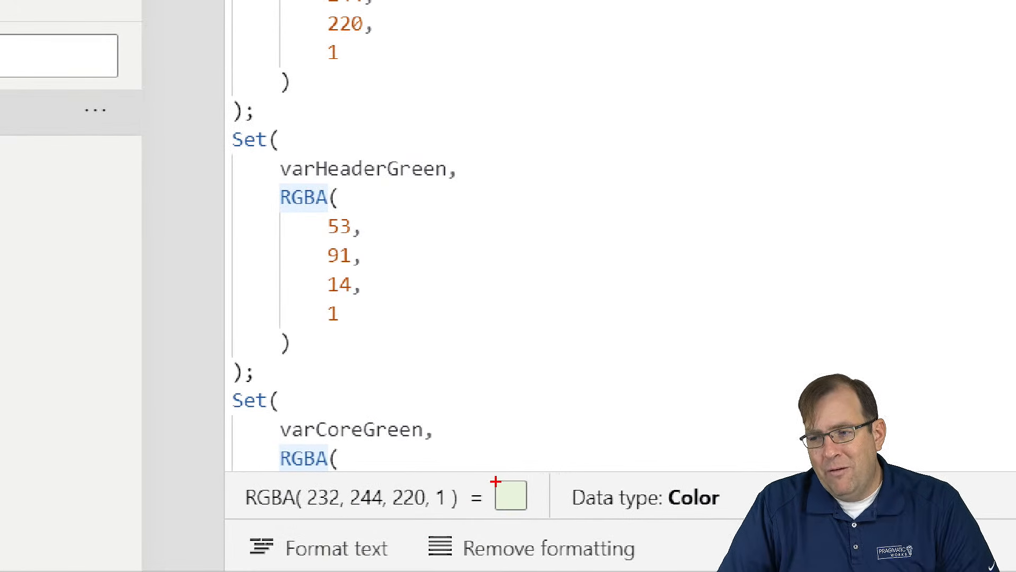
pyautogui.moveTo(495, 479); pyautogui.dragTo(445, 410)
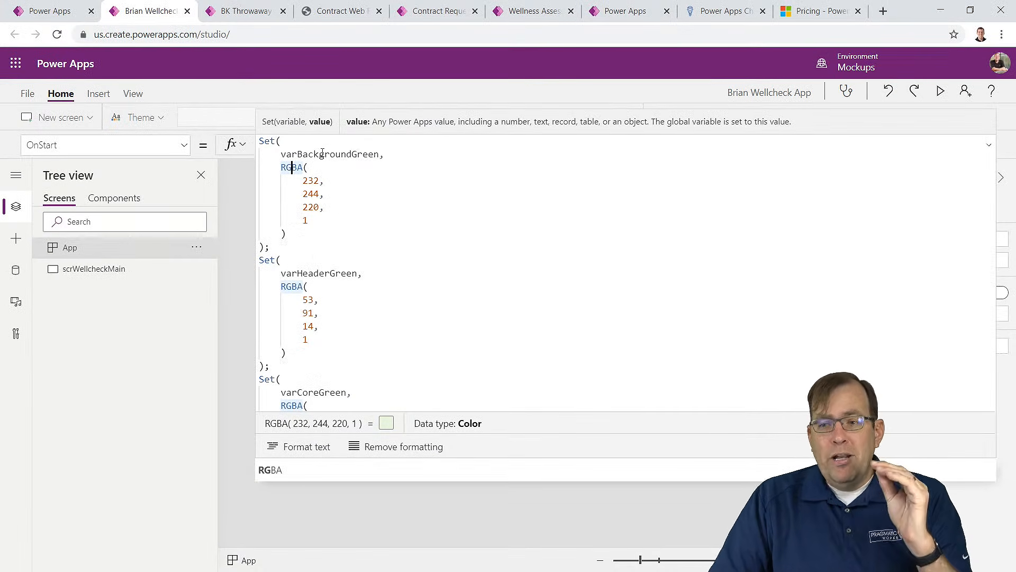
pyautogui.scroll(-3, 299, 352)
pyautogui.scroll(3, 301, 348)
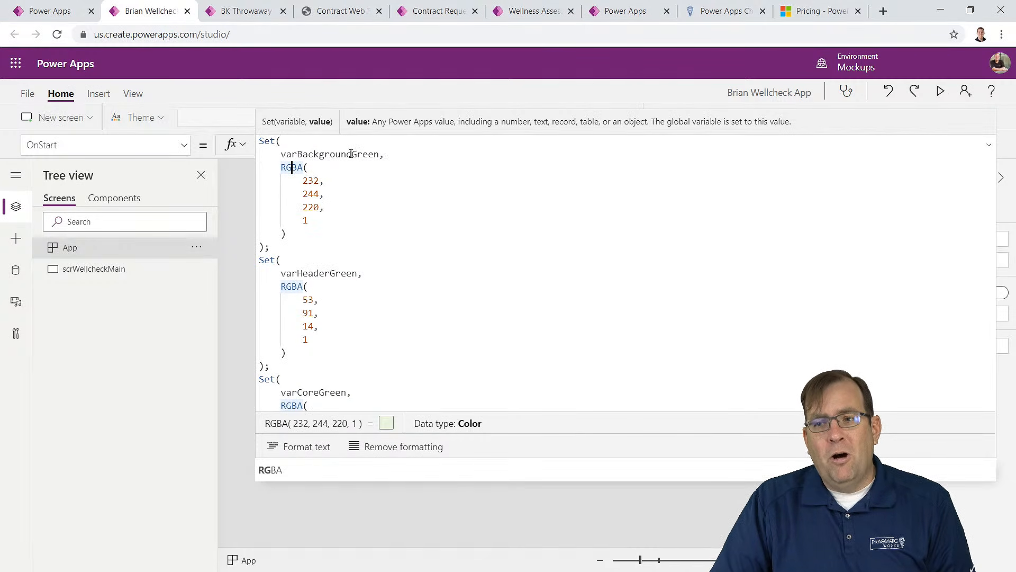
pyautogui.scroll(-2, 335, 262)
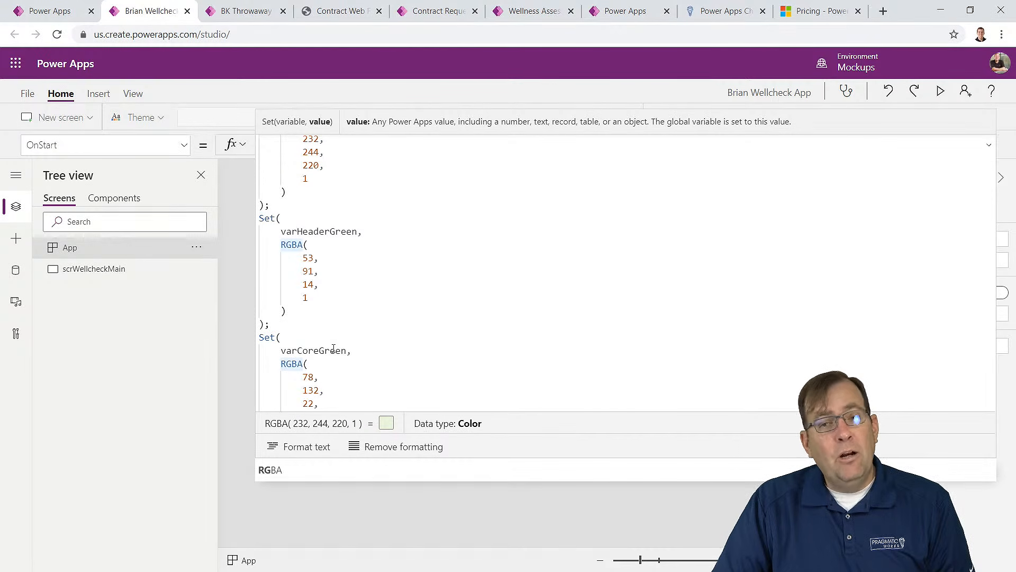
pyautogui.click(989, 148)
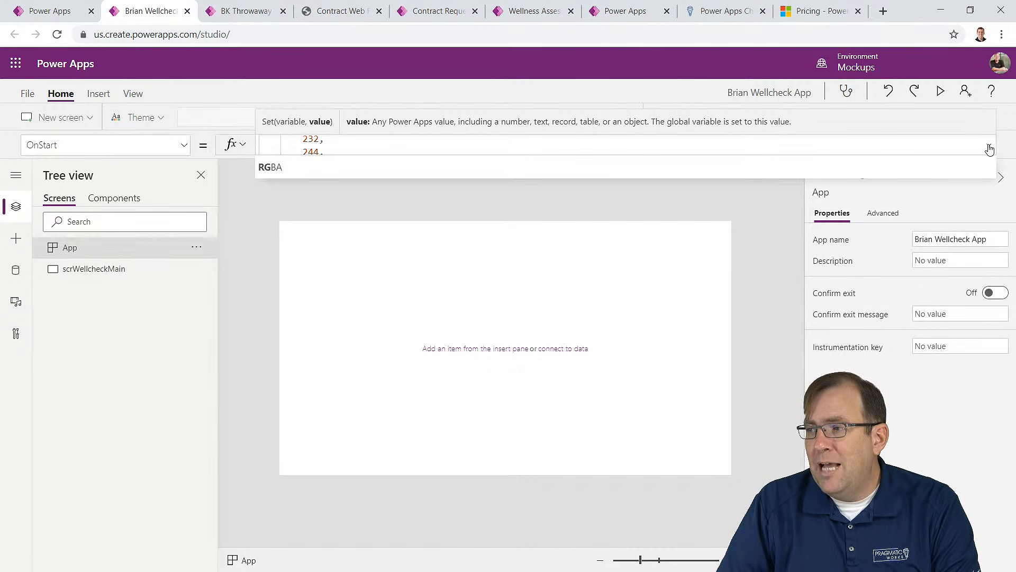
# Step: Set the Fill property of the scrWellcheckMain screen to the variable varBackgroundGreen
pyautogui.click(259, 306)
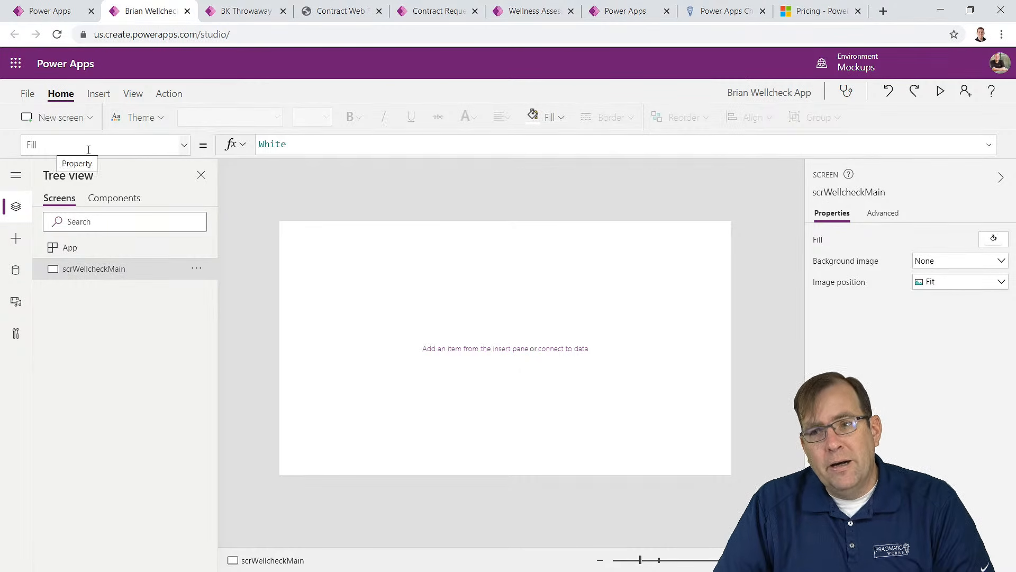
pyautogui.doubleClick(294, 144)
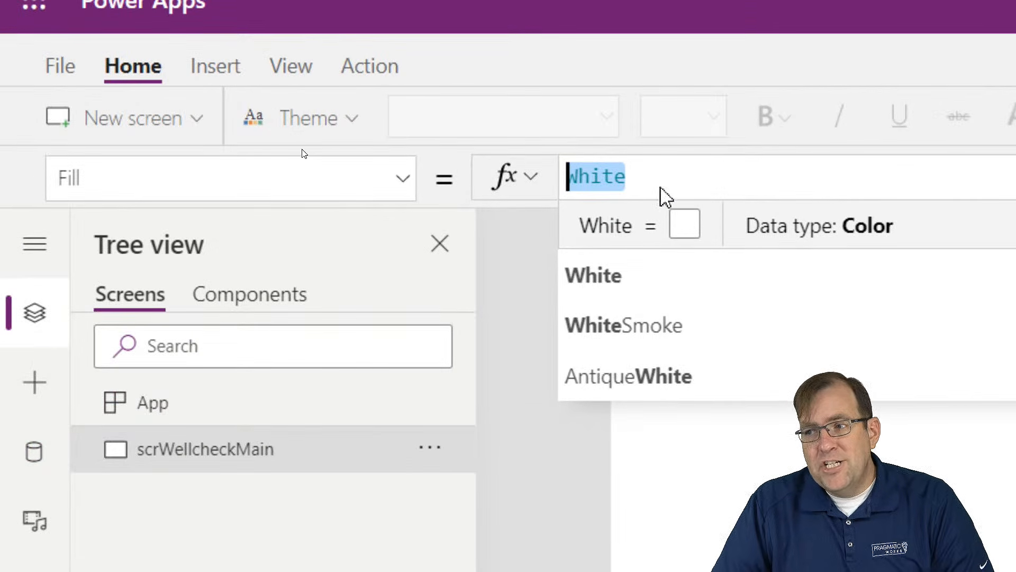
pyautogui.write('var')
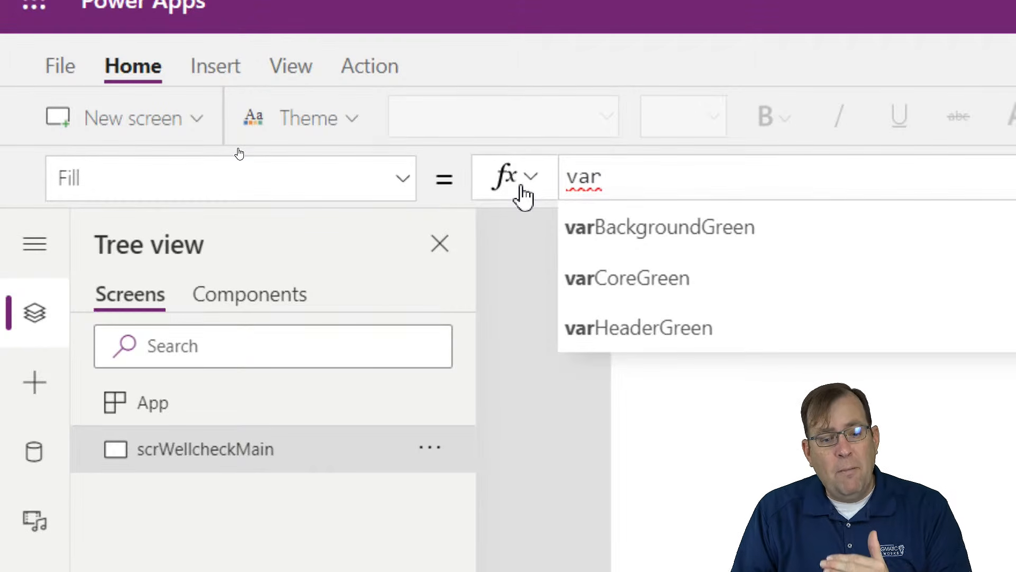
pyautogui.press('Tab')
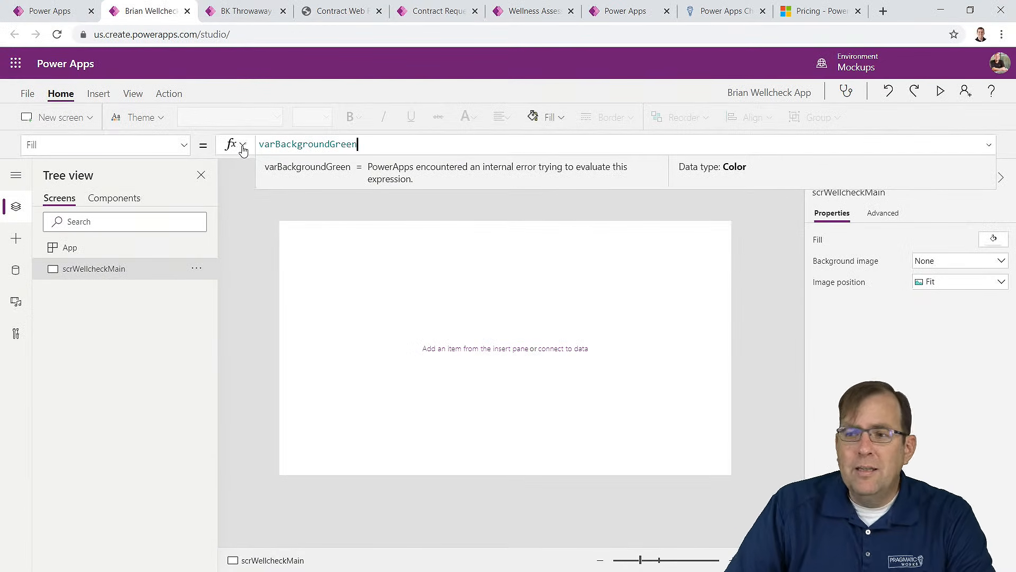
pyautogui.click(394, 254)
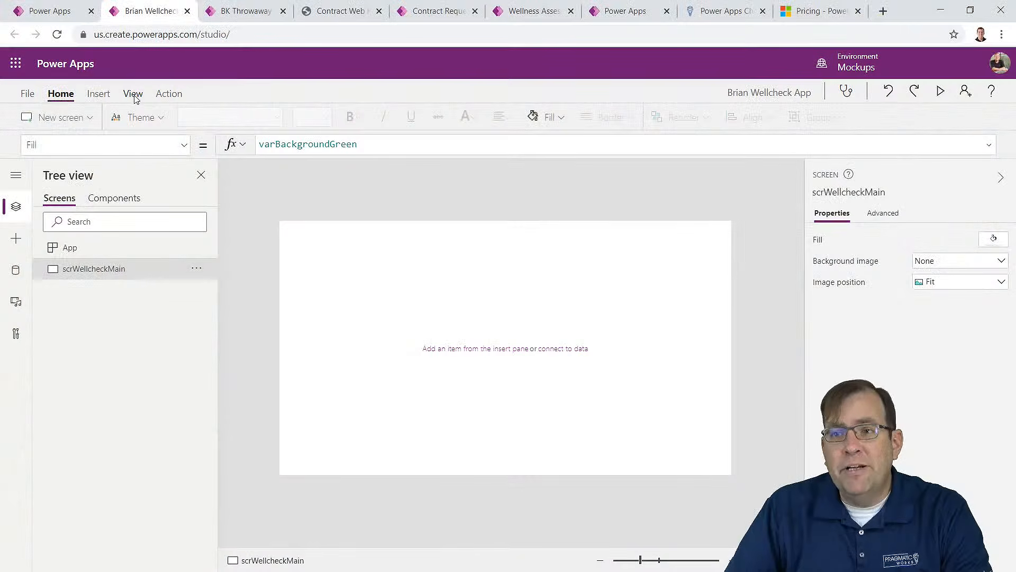
# Step: Check the values of the app's global variables and return to the canvas editor
pyautogui.click(133, 95)
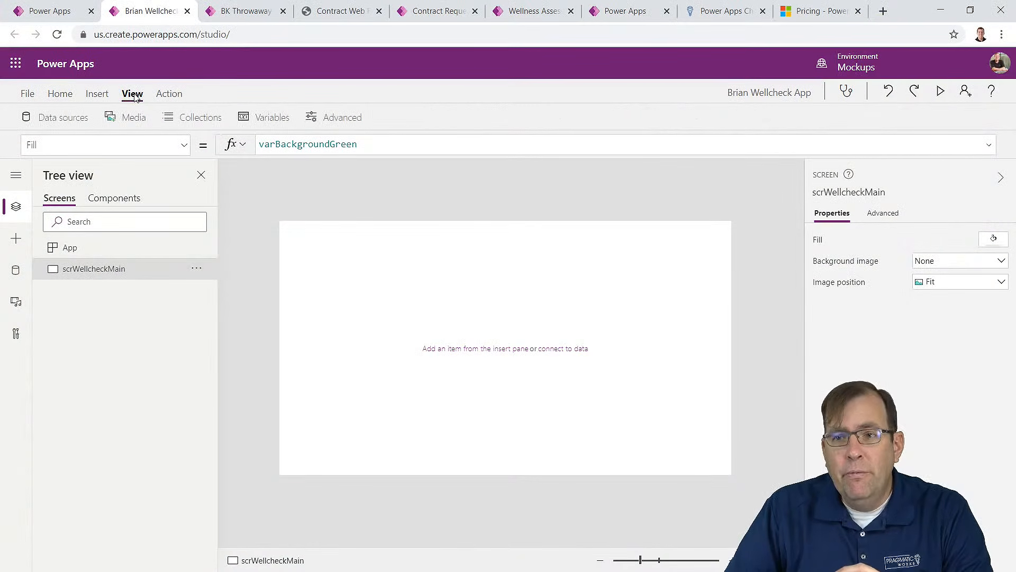
pyautogui.click(269, 116)
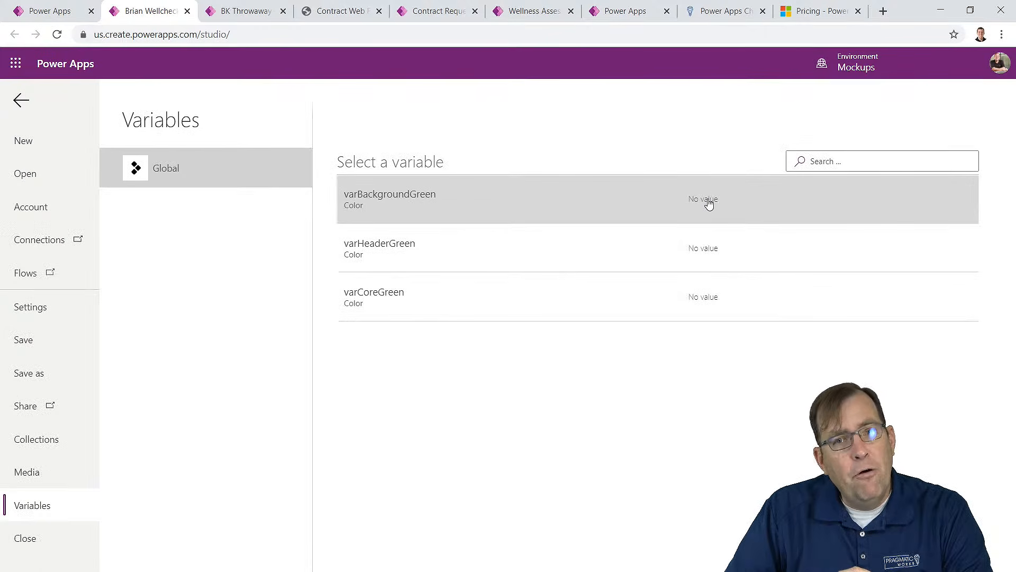
pyautogui.click(21, 102)
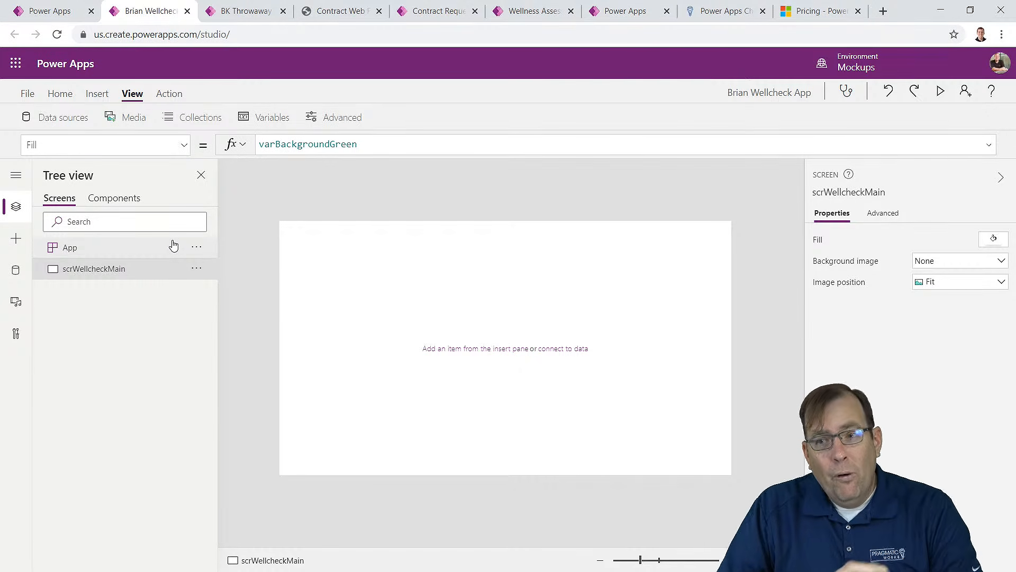
# Step: Run the App object's OnStart so the color variables take effect on the screen
pyautogui.click(197, 248)
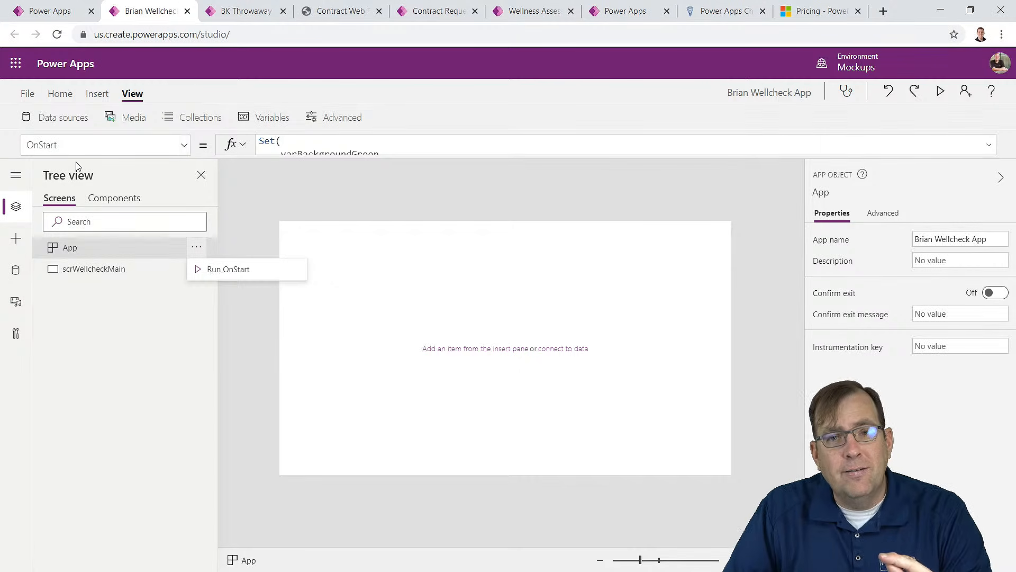
pyautogui.click(214, 271)
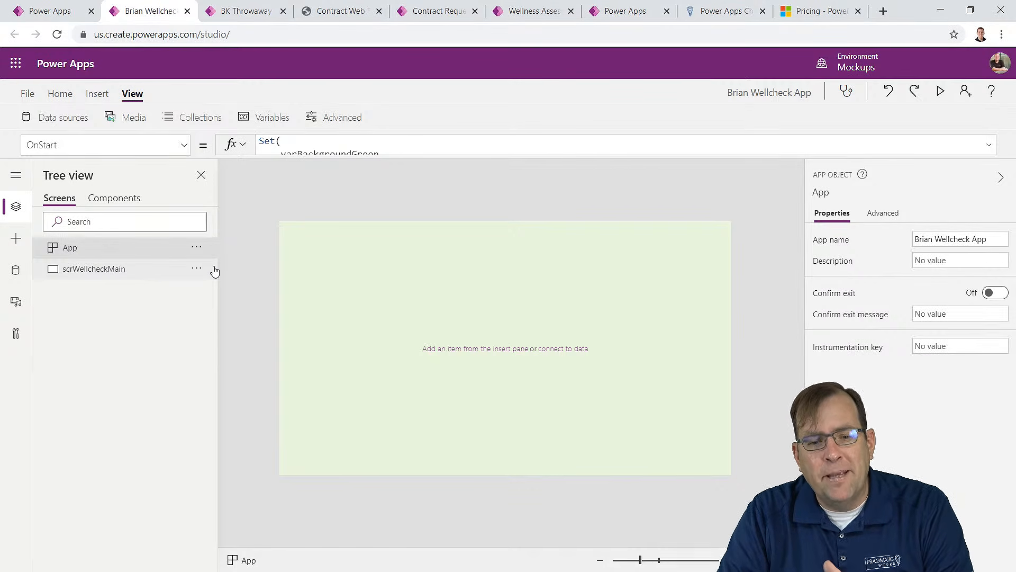
# Step: Give the app a scissors icon on a dark green background in the app's settings
pyautogui.click(27, 93)
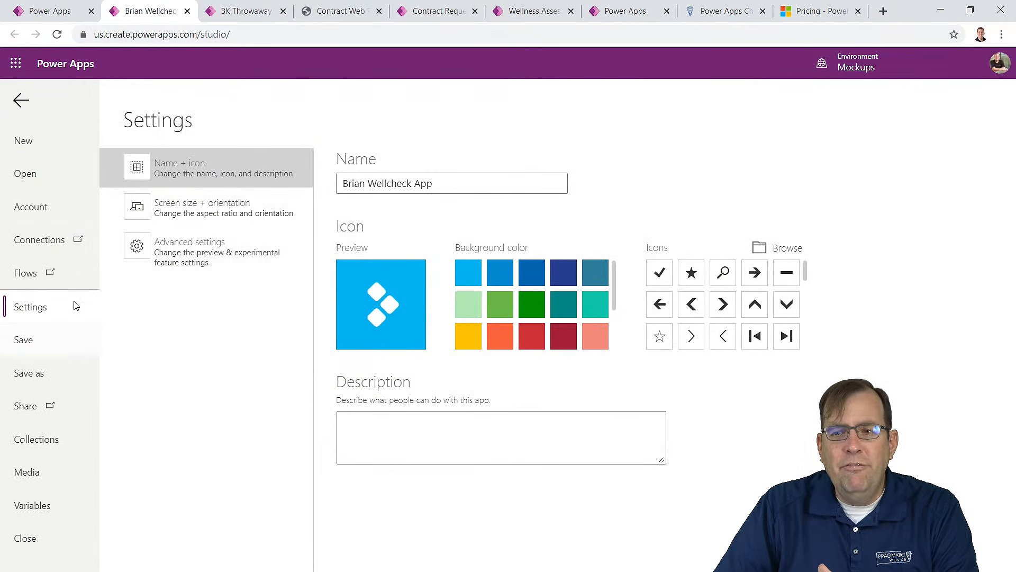
pyautogui.click(531, 305)
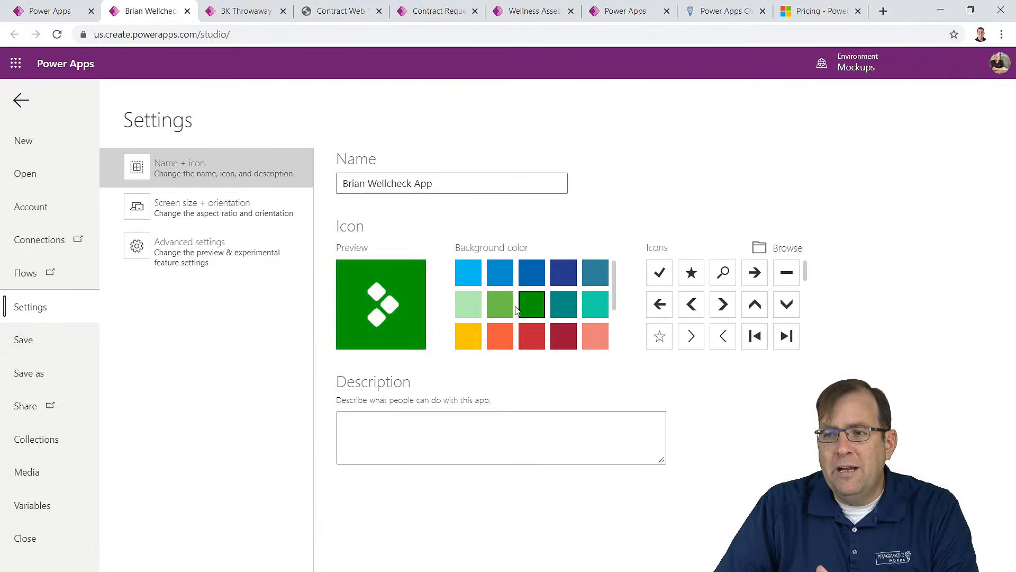
pyautogui.scroll(-3, 746, 317)
pyautogui.scroll(-8, 745, 309)
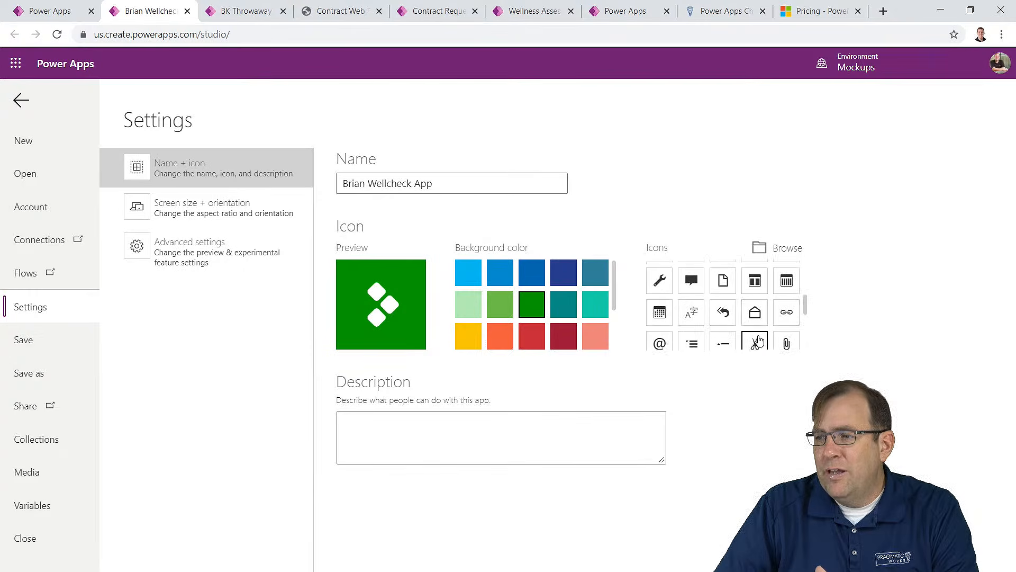
pyautogui.click(757, 342)
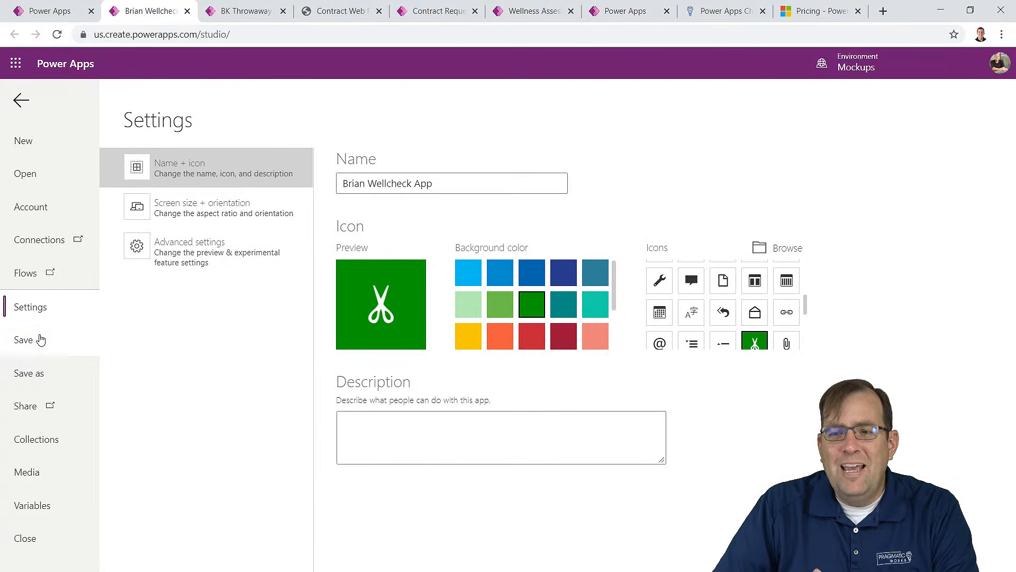
# Step: Save the Wellcheck app to the cloud under its existing name and return to the canvas editor
pyautogui.click(31, 373)
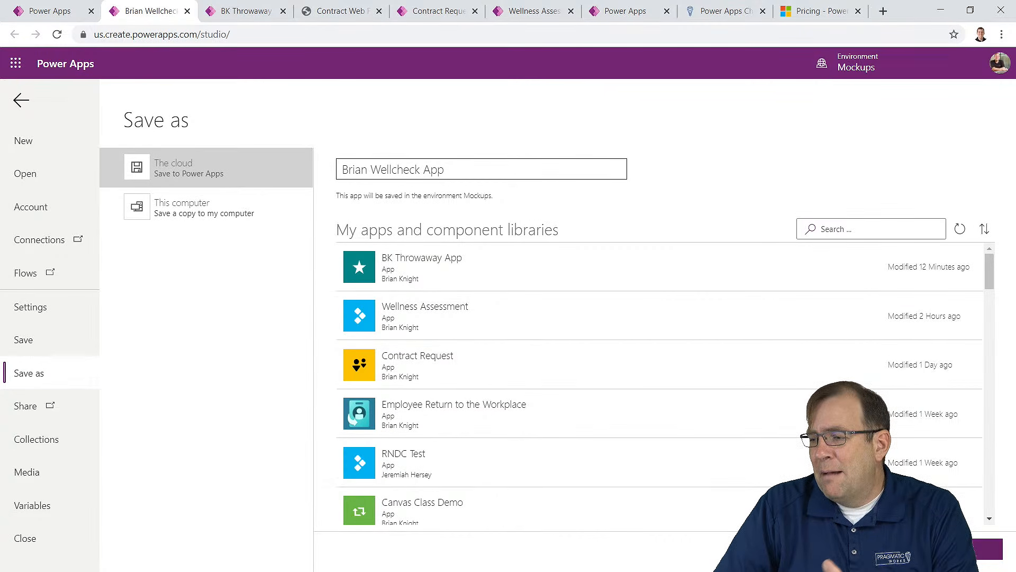
pyautogui.click(974, 549)
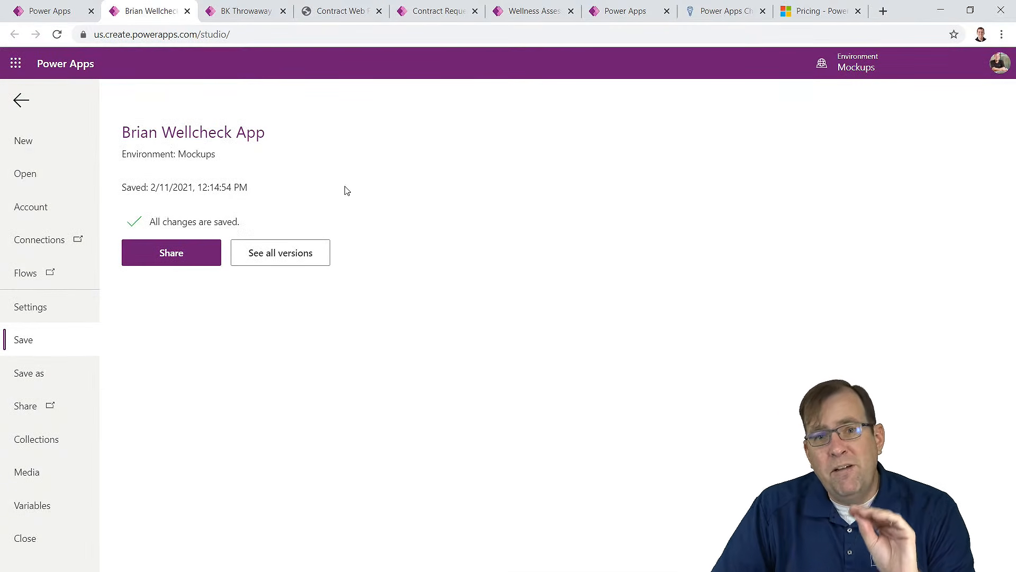
pyautogui.click(21, 101)
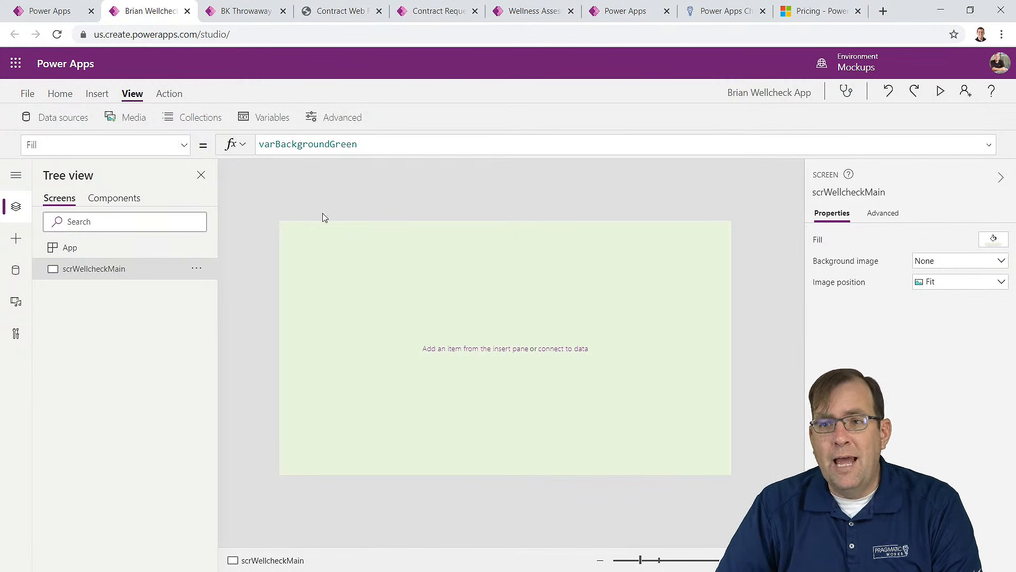
# Step: Insert a label on scrWellcheckMain and stretch it across the full width of the screen's upper edge as a header
pyautogui.click(94, 95)
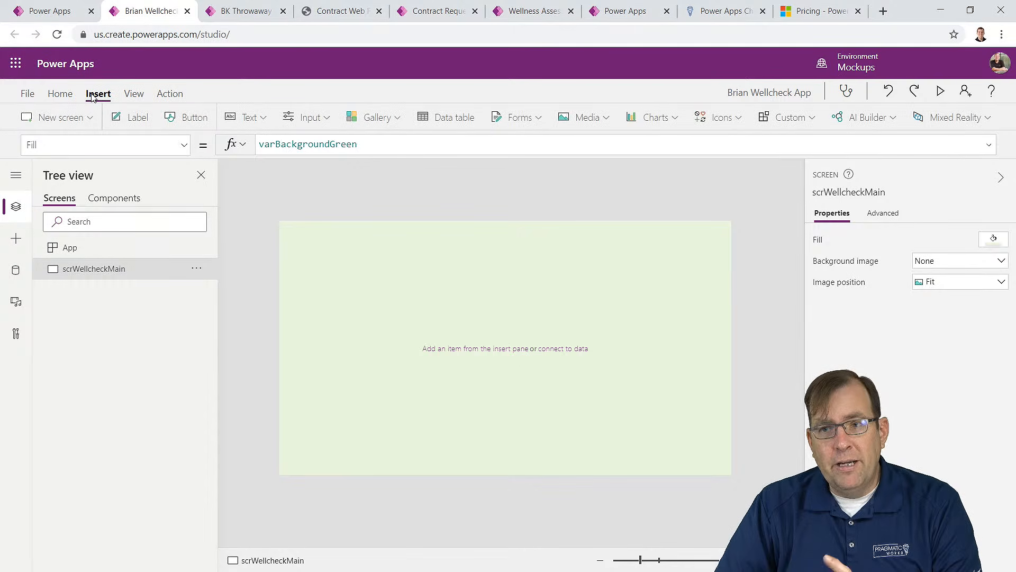
pyautogui.click(137, 121)
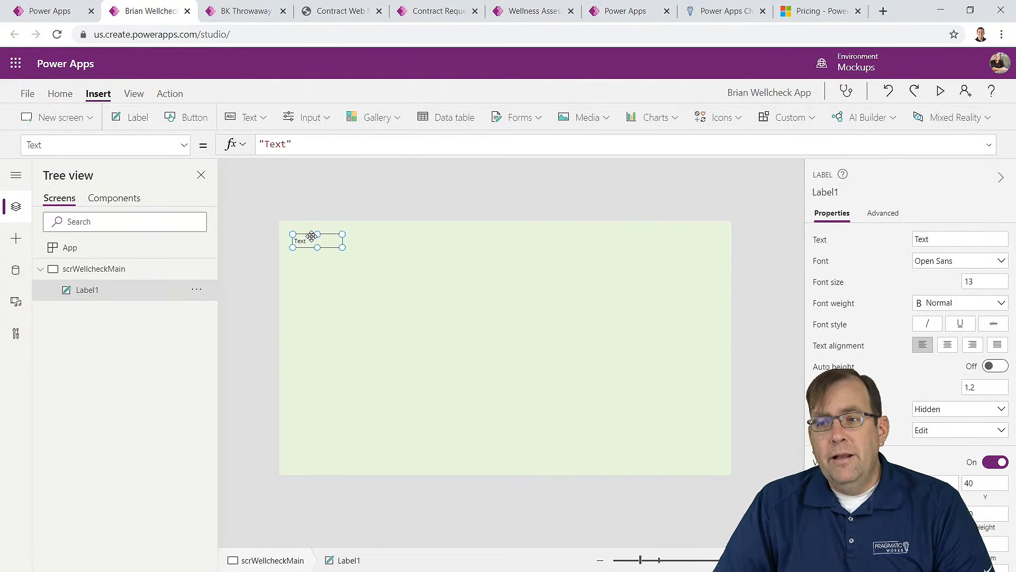
pyautogui.moveTo(311, 236); pyautogui.dragTo(766, 252)
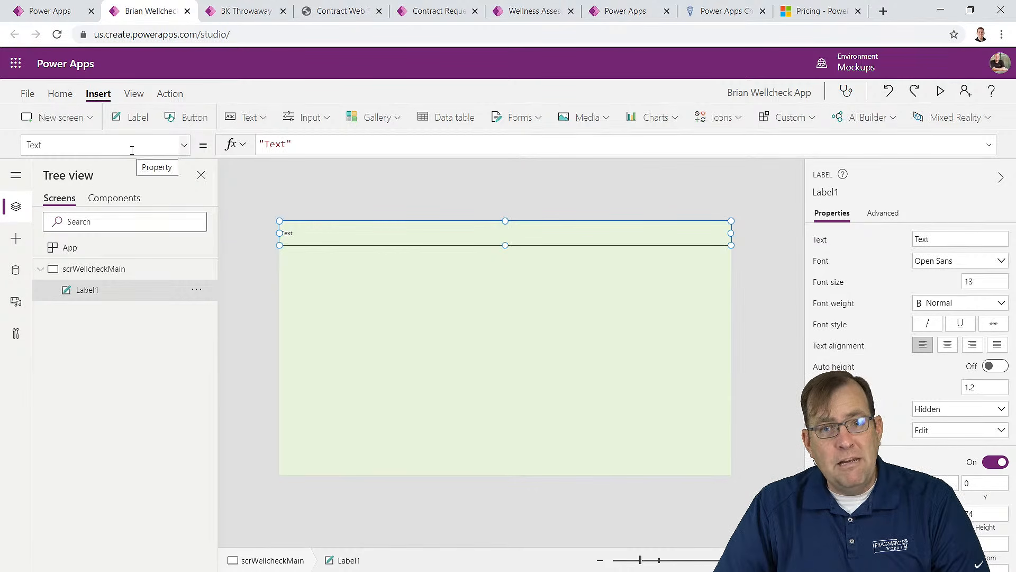
# Step: Set the header label's text to "Wellcheck Application"
pyautogui.doubleClick(275, 144)
pyautogui.write('Wellcheck App')
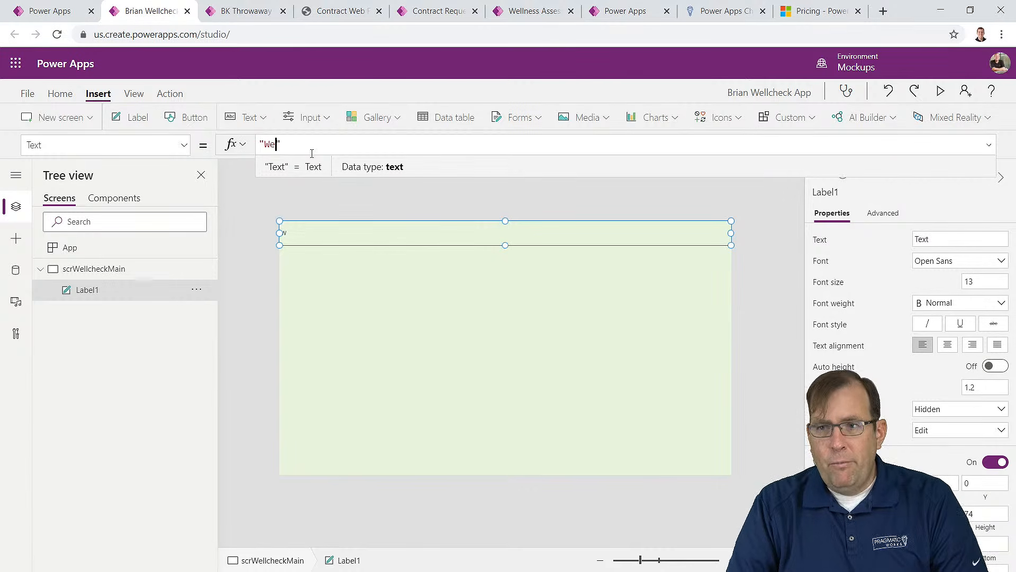
pyautogui.write('lication')
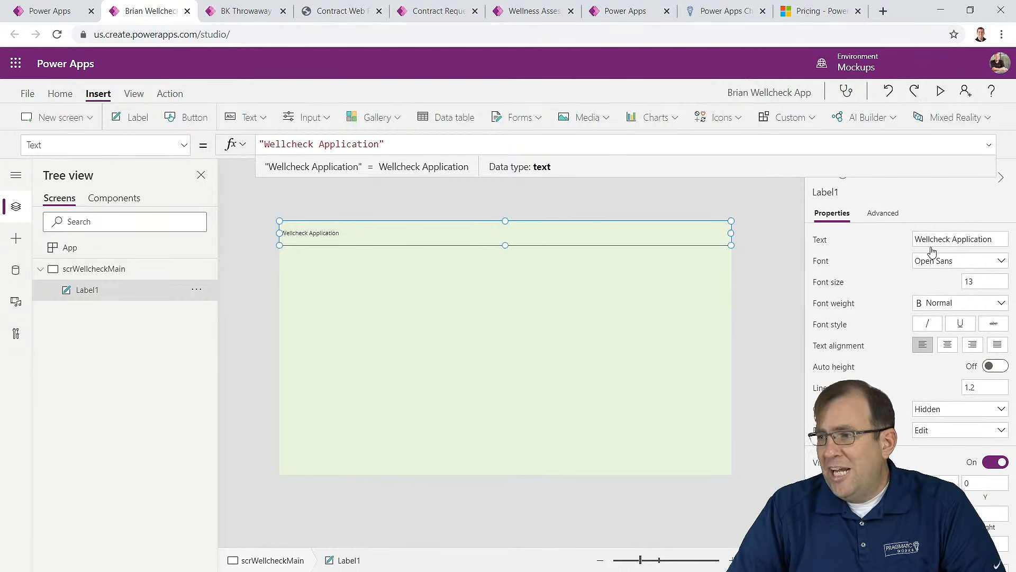
pyautogui.moveTo(992, 238); pyautogui.dragTo(880, 243)
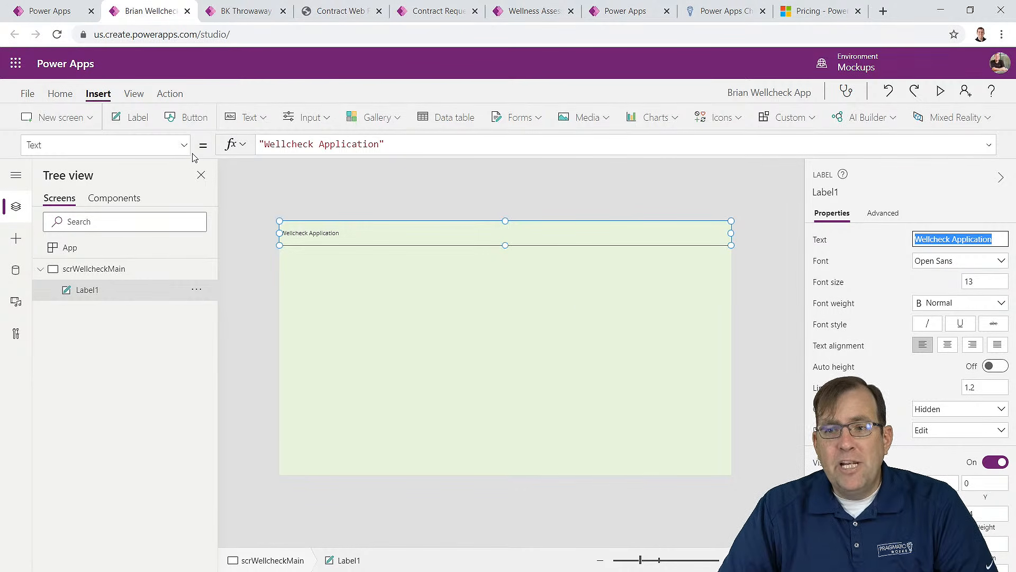
pyautogui.moveTo(366, 238)
pyautogui.mouseDown()
pyautogui.moveTo(358, 297)
pyautogui.moveTo(370, 229)
pyautogui.moveTo(366, 306)
pyautogui.moveTo(354, 238)
pyautogui.mouseUp()
# Step: Make the header label's text bold and set its font size to 18
pyautogui.click(60, 93)
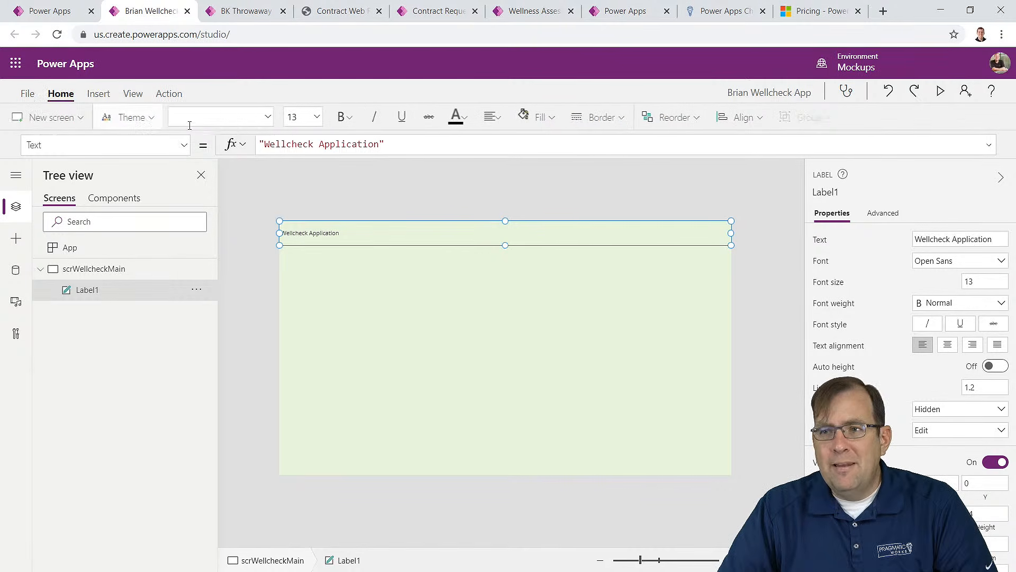
pyautogui.click(355, 123)
pyautogui.click(352, 143)
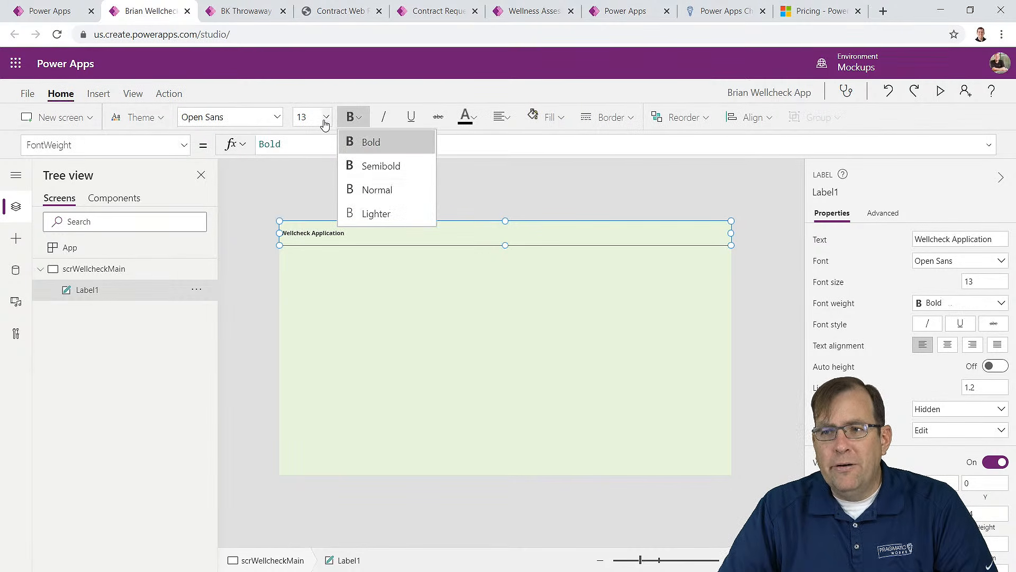
pyautogui.click(324, 117)
pyautogui.click(302, 255)
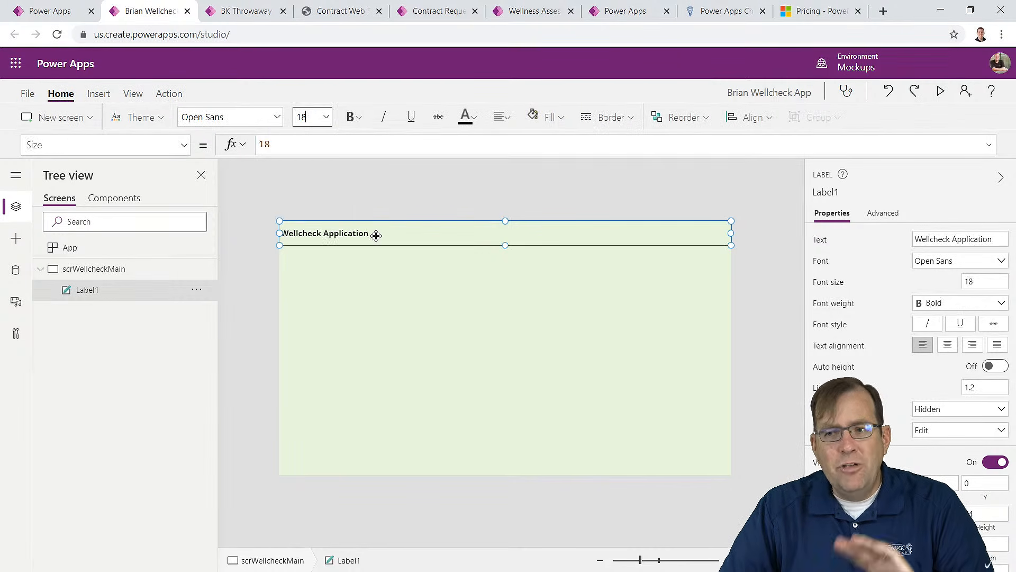
# Step: Center the header label's text and set its font color to white, RGBA(255, 255, 255, 1)
pyautogui.click(502, 117)
pyautogui.click(503, 167)
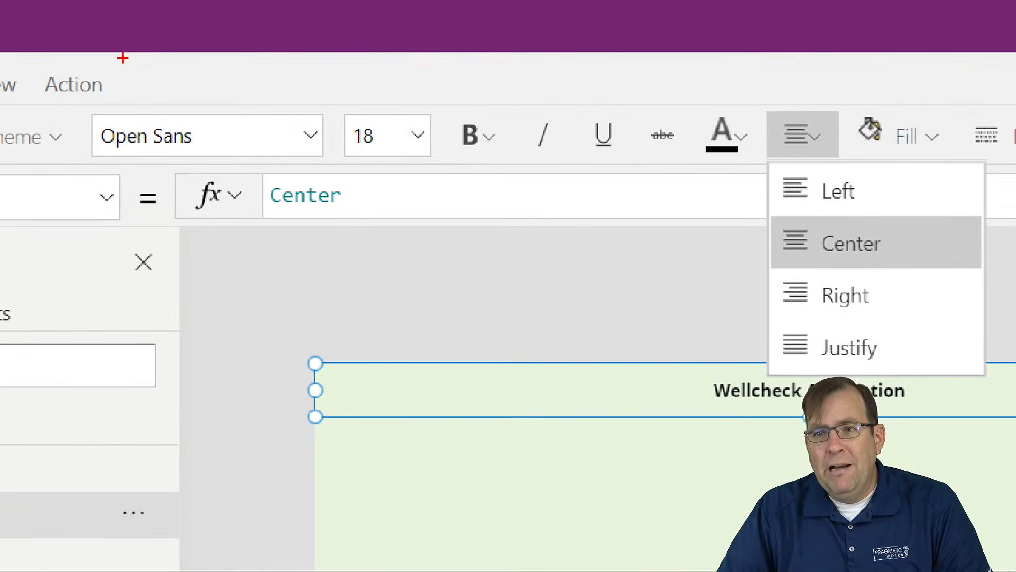
pyautogui.moveTo(82, 79)
pyautogui.mouseDown()
pyautogui.moveTo(914, 304)
pyautogui.moveTo(1002, 371)
pyautogui.mouseUp()
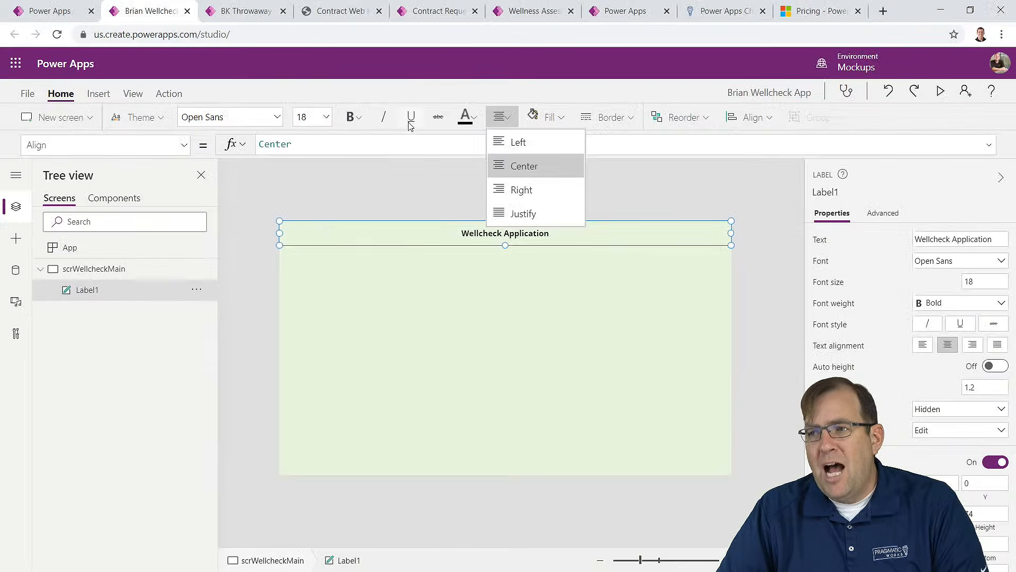
pyautogui.click(476, 118)
pyautogui.click(473, 184)
pyautogui.click(386, 198)
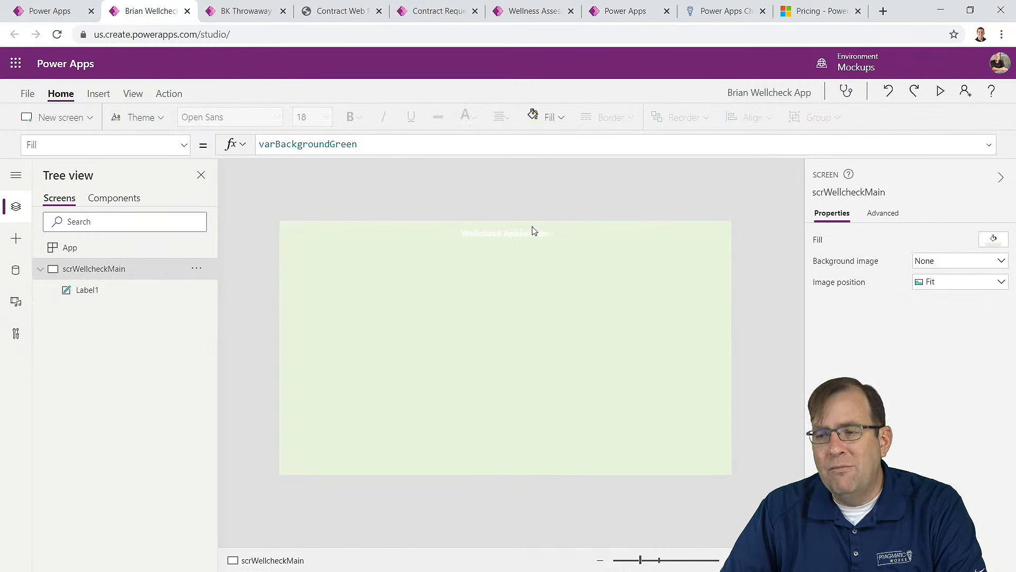
pyautogui.click(491, 233)
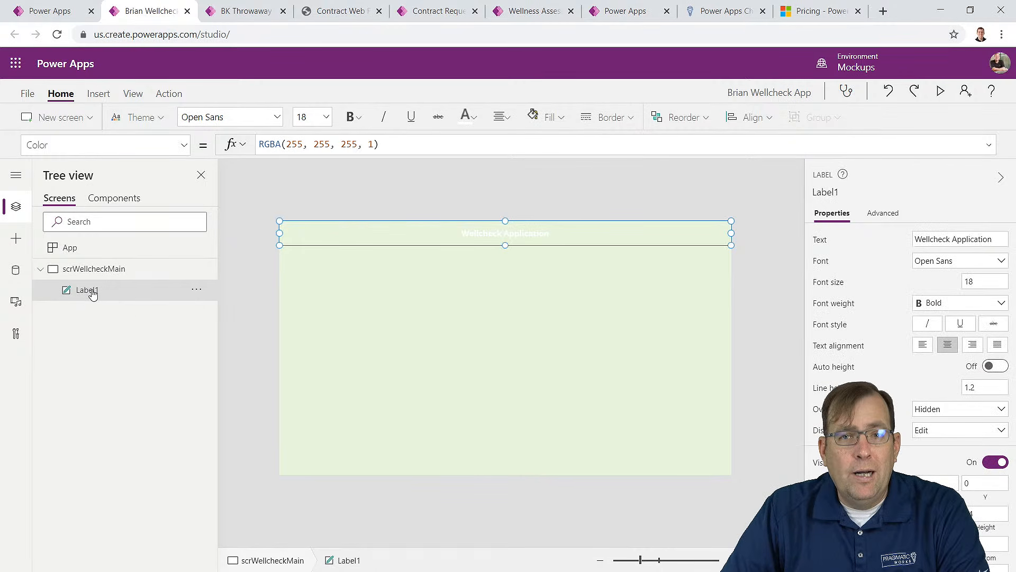
pyautogui.moveTo(413, 240); pyautogui.dragTo(436, 225)
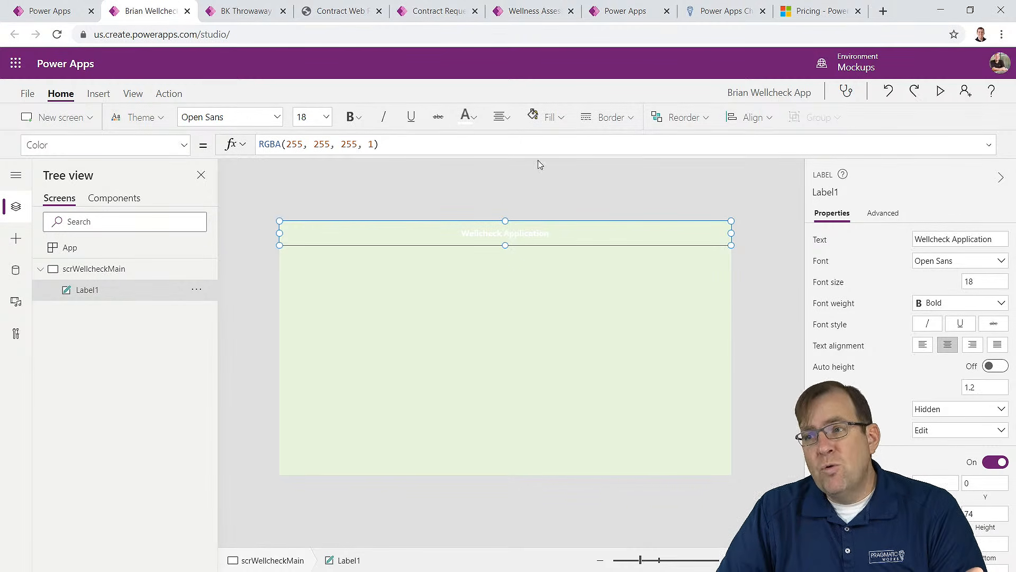
# Step: Set the Fill property of the header label to the variable varHeaderGreen
pyautogui.click(548, 117)
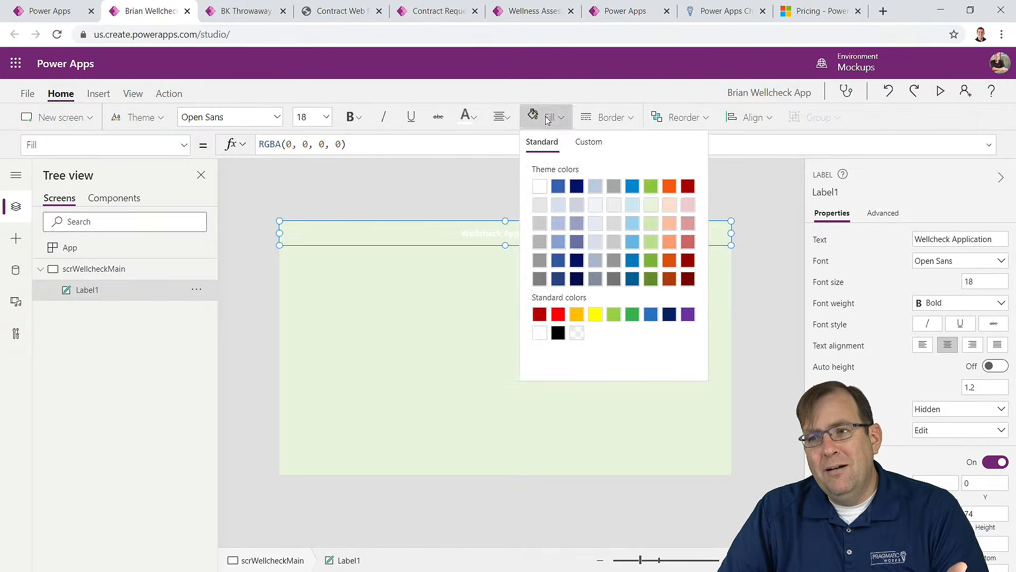
pyautogui.moveTo(345, 144); pyautogui.dragTo(200, 147)
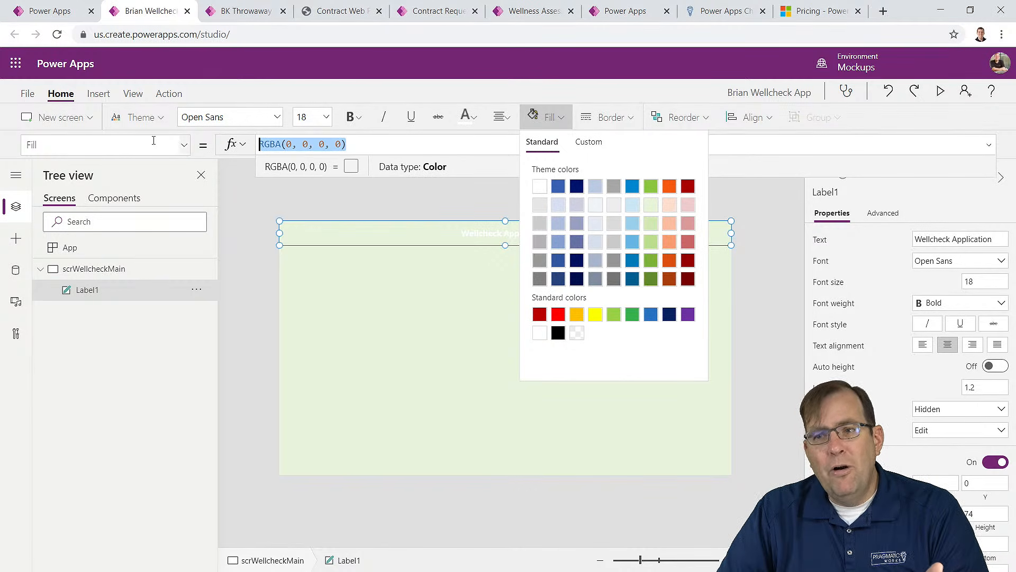
pyautogui.click(185, 145)
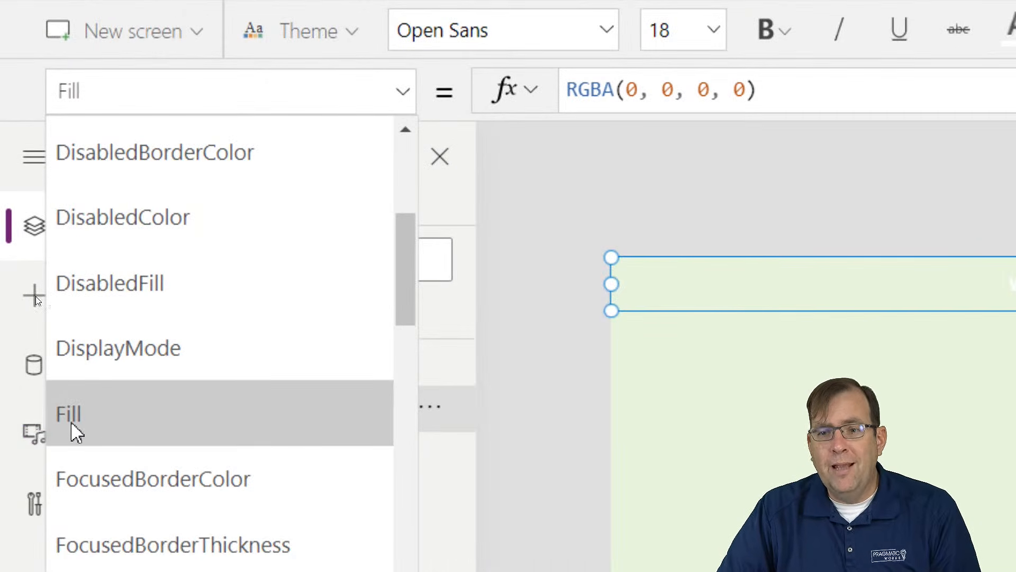
pyautogui.click(109, 408)
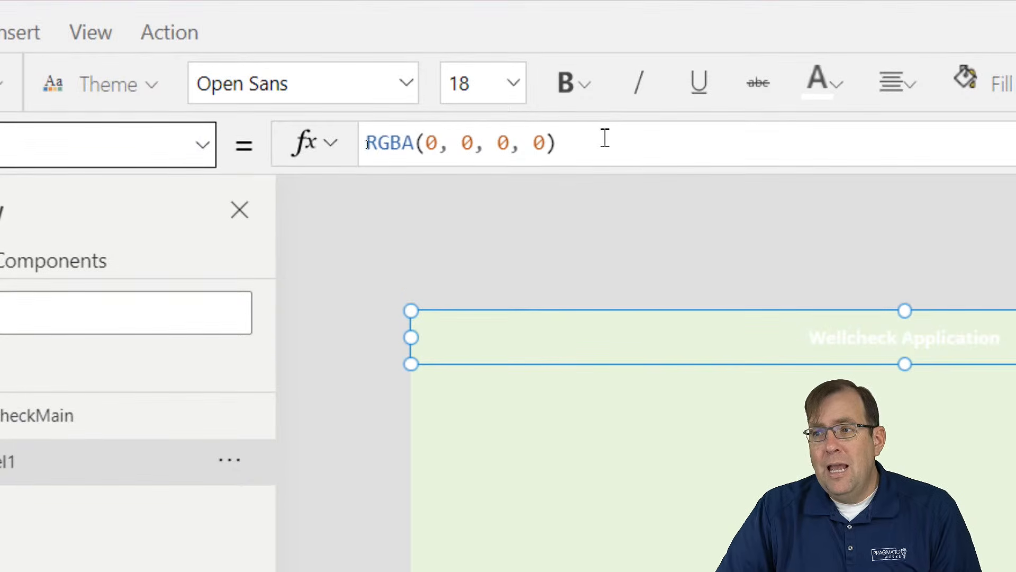
pyautogui.moveTo(605, 138); pyautogui.dragTo(333, 154)
pyautogui.write('var')
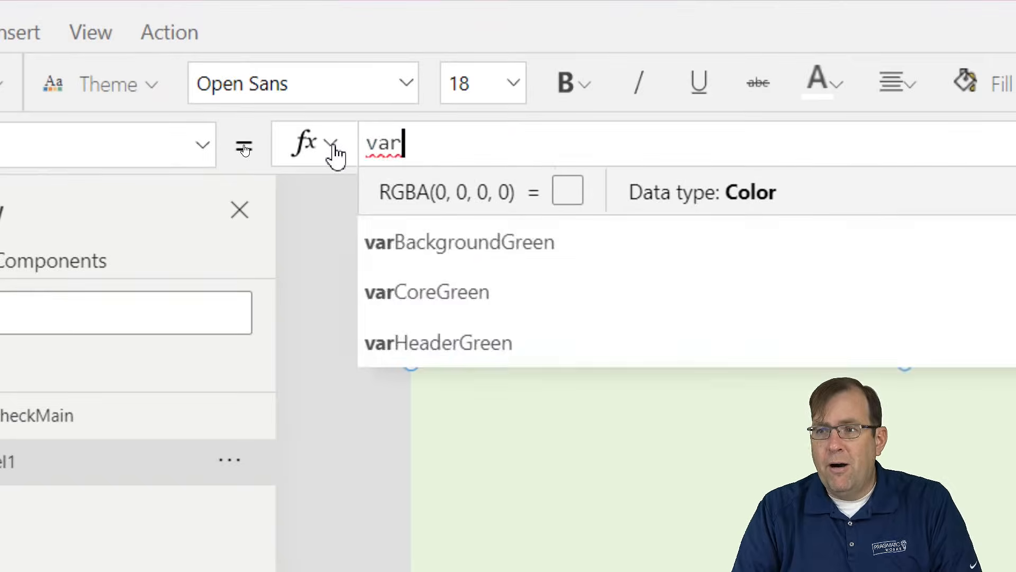
pyautogui.write('C')
pyautogui.press('BackSpace')
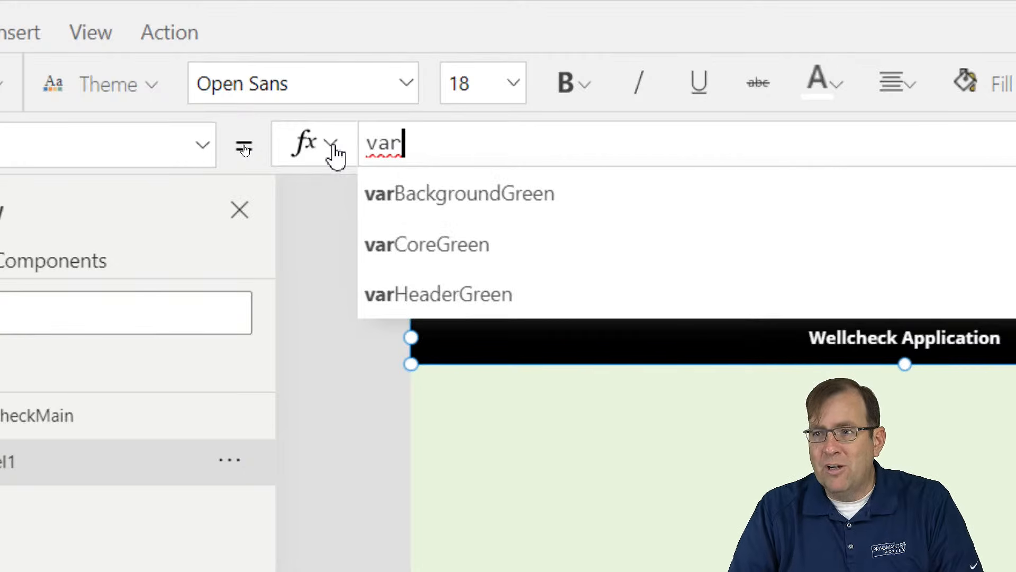
pyautogui.press('Down')
pyautogui.press('Down')
pyautogui.press('Tab')
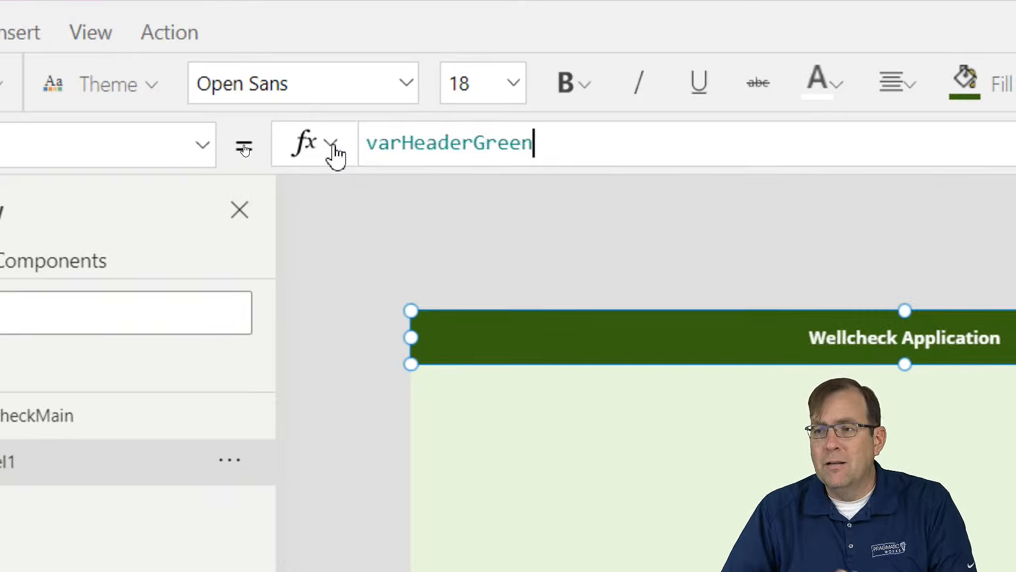
pyautogui.click(567, 255)
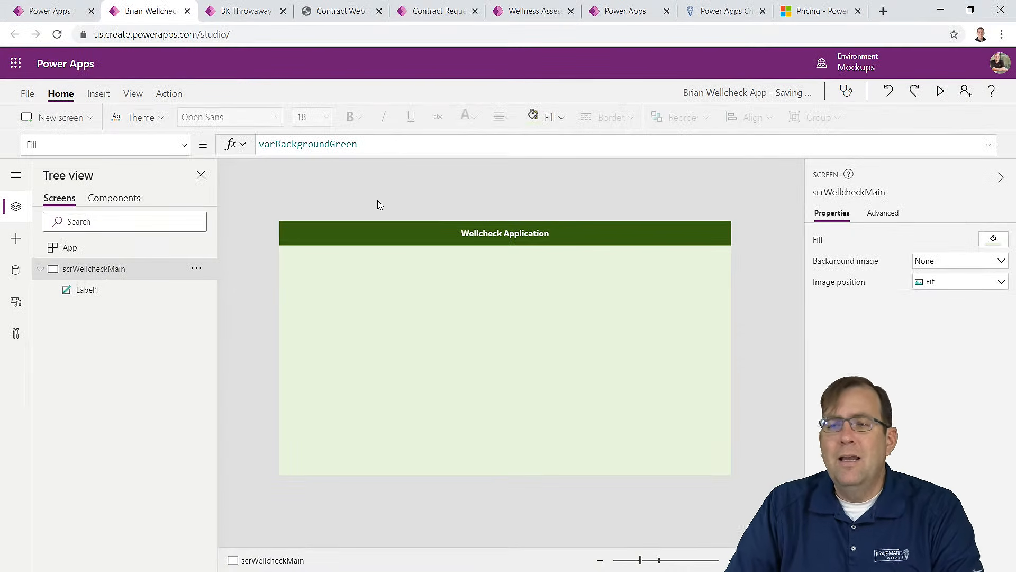
pyautogui.click(384, 229)
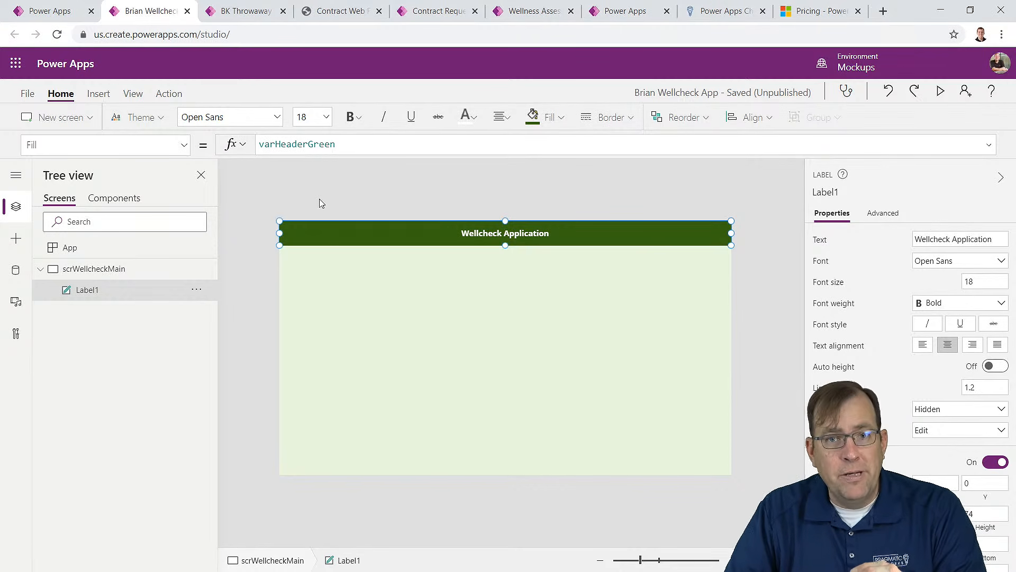
# Step: Select the scrWellcheckMain screen and look over the gallery layouts available for insertion
pyautogui.click(516, 320)
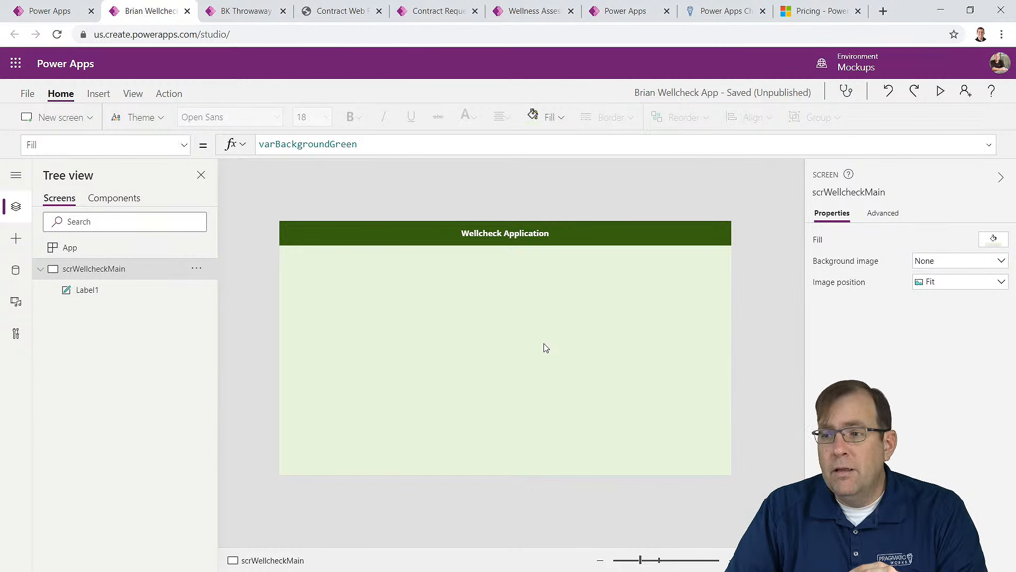
pyautogui.click(99, 95)
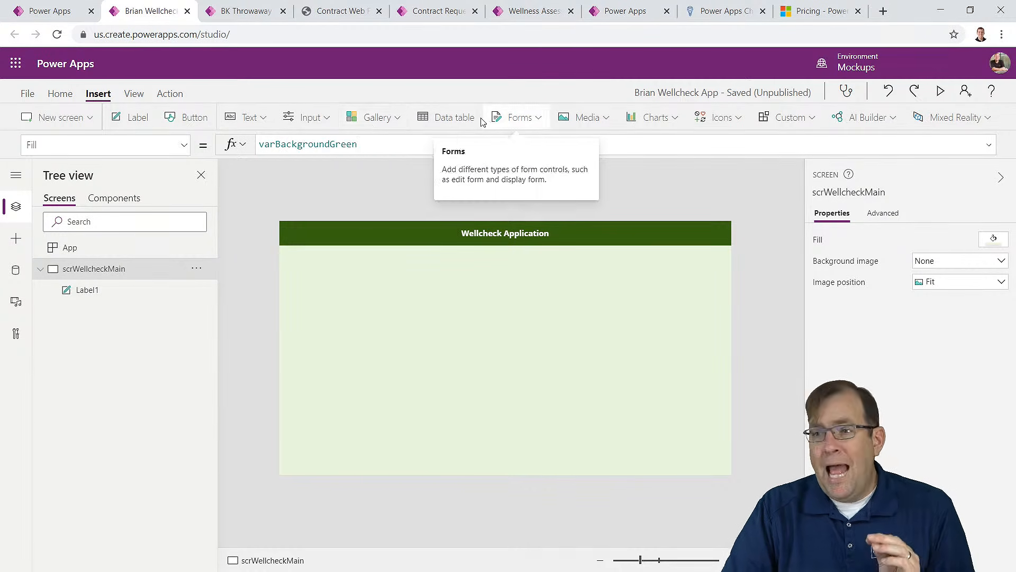
pyautogui.click(394, 120)
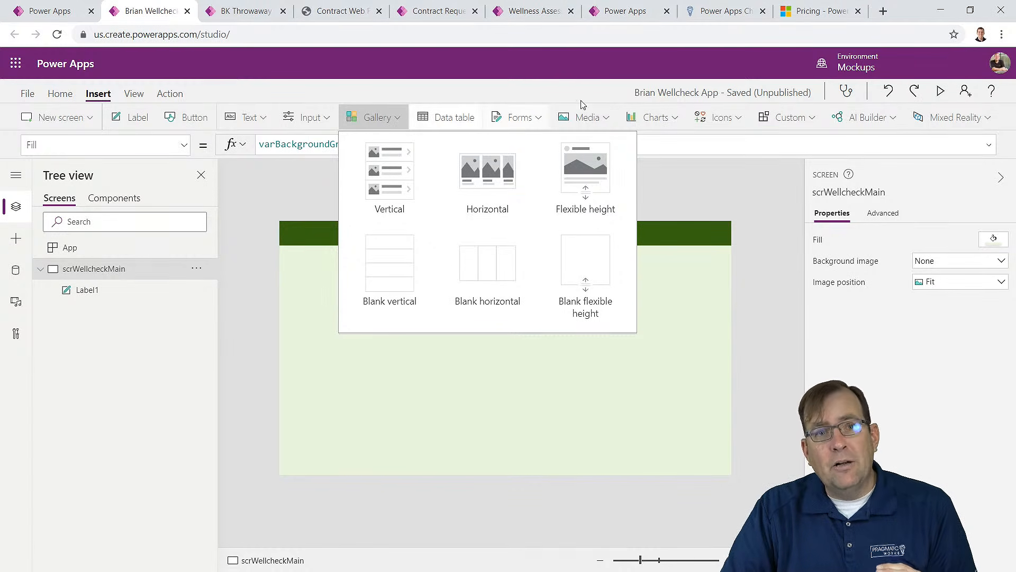
# Step: Insert a vertical gallery on the scrWellcheckMain screen
pyautogui.doubleClick(900, 5)
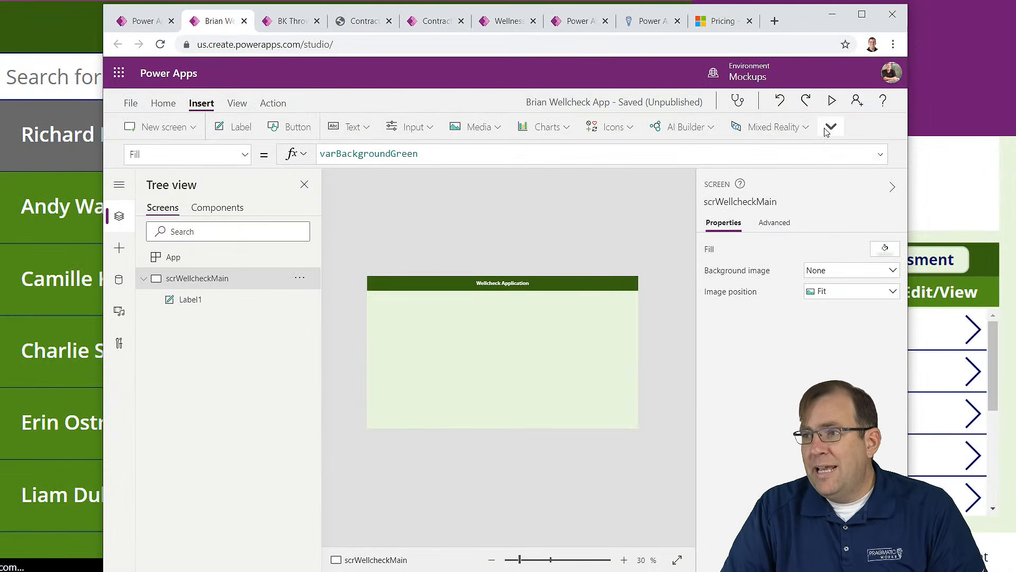
pyautogui.moveTo(801, 23); pyautogui.dragTo(651, 25)
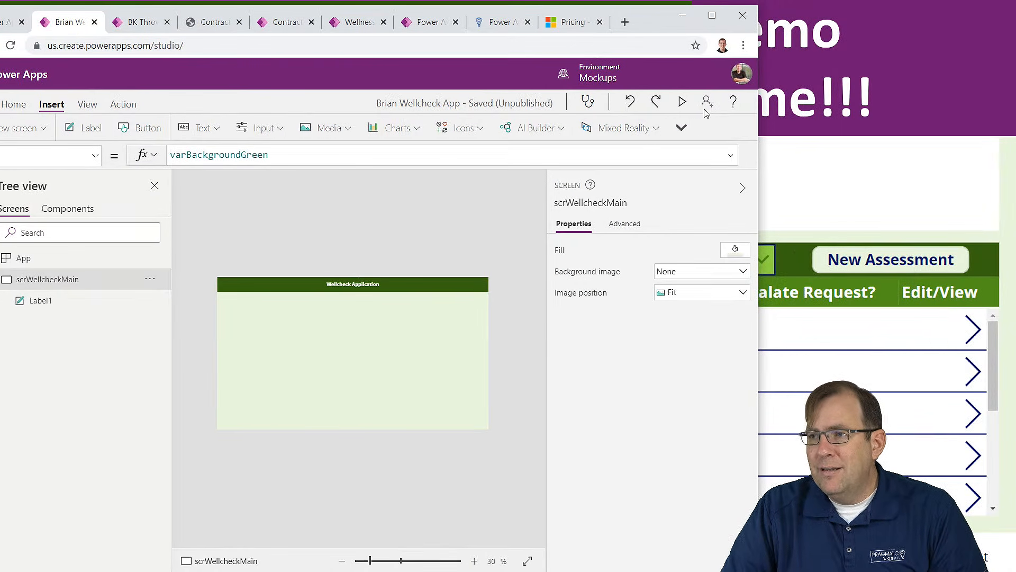
pyautogui.click(681, 128)
pyautogui.click(686, 161)
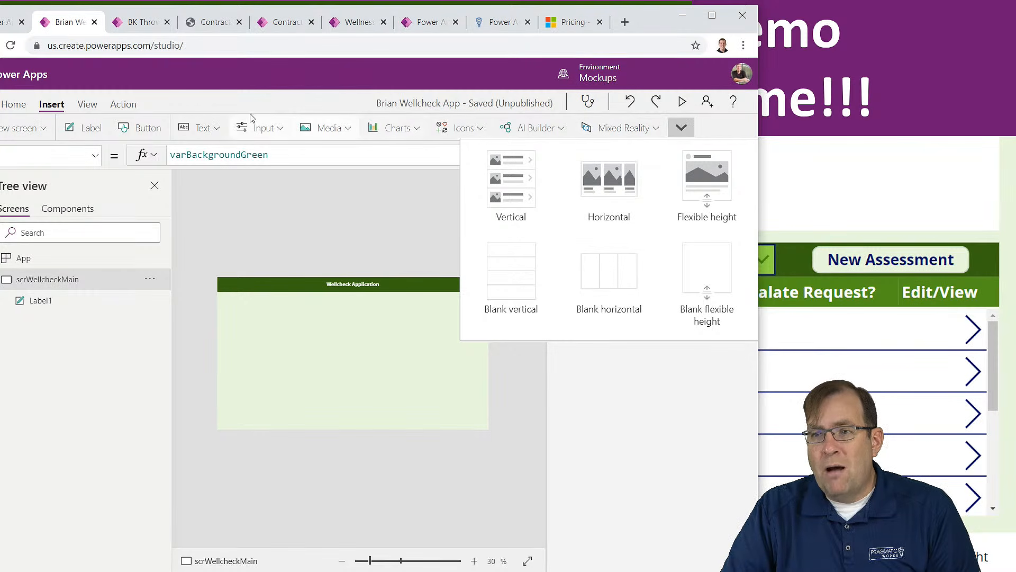
pyautogui.click(492, 179)
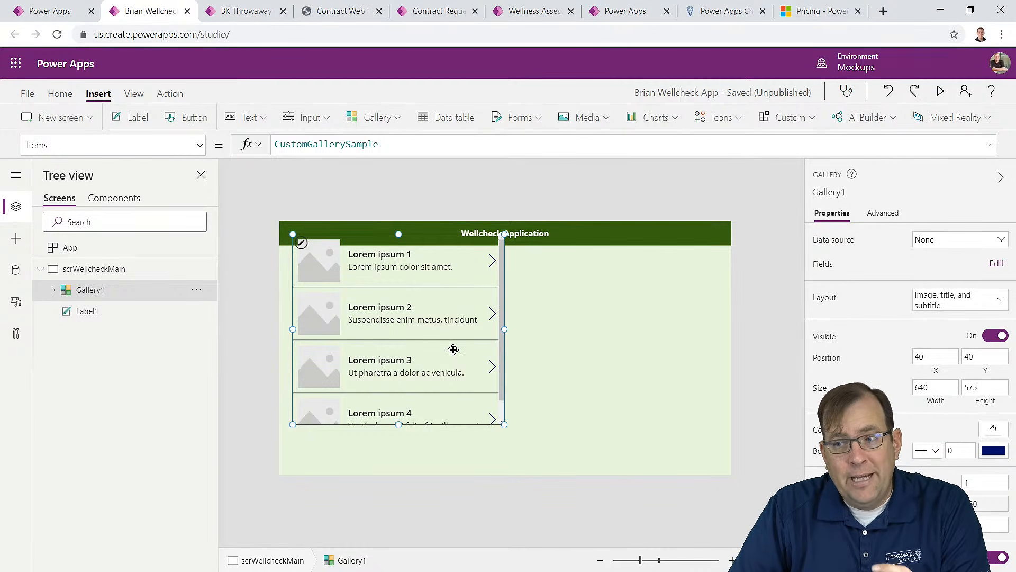
# Step: Connect the new gallery to the [dbo].[NursingPatient] data source
pyautogui.click(590, 355)
pyautogui.click(454, 356)
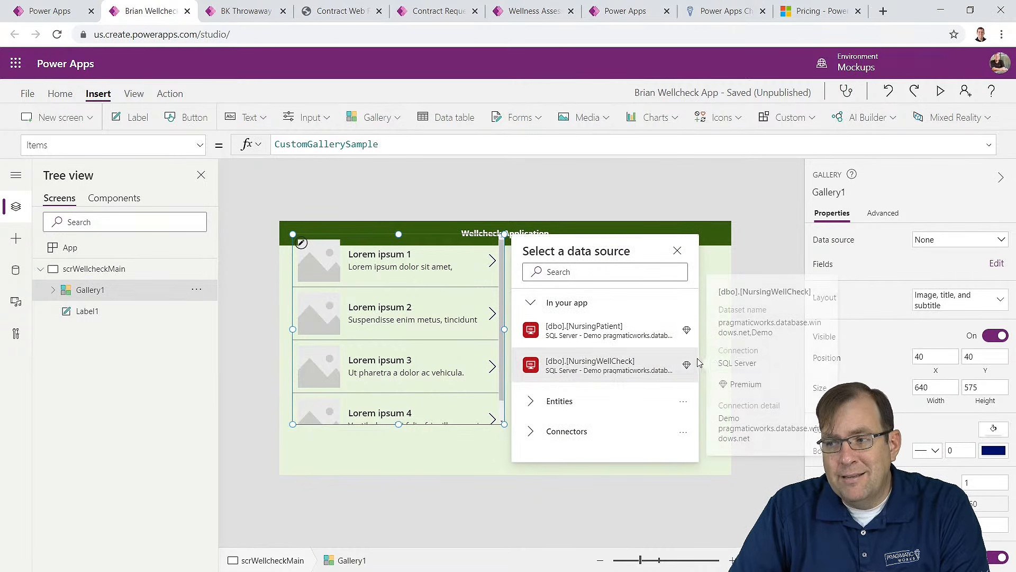
pyautogui.click(728, 265)
pyautogui.click(728, 264)
pyautogui.click(465, 343)
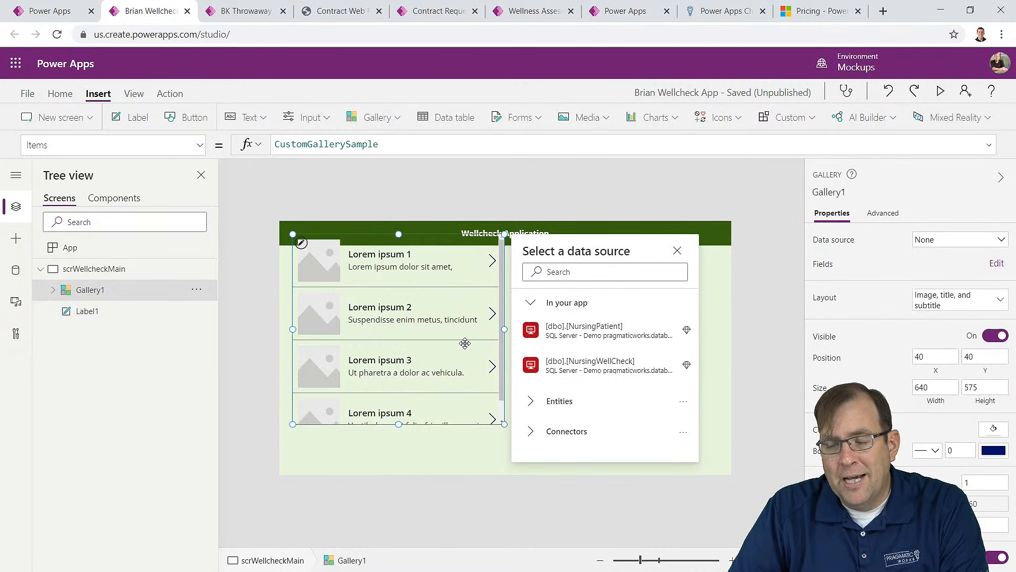
pyautogui.moveTo(606, 333)
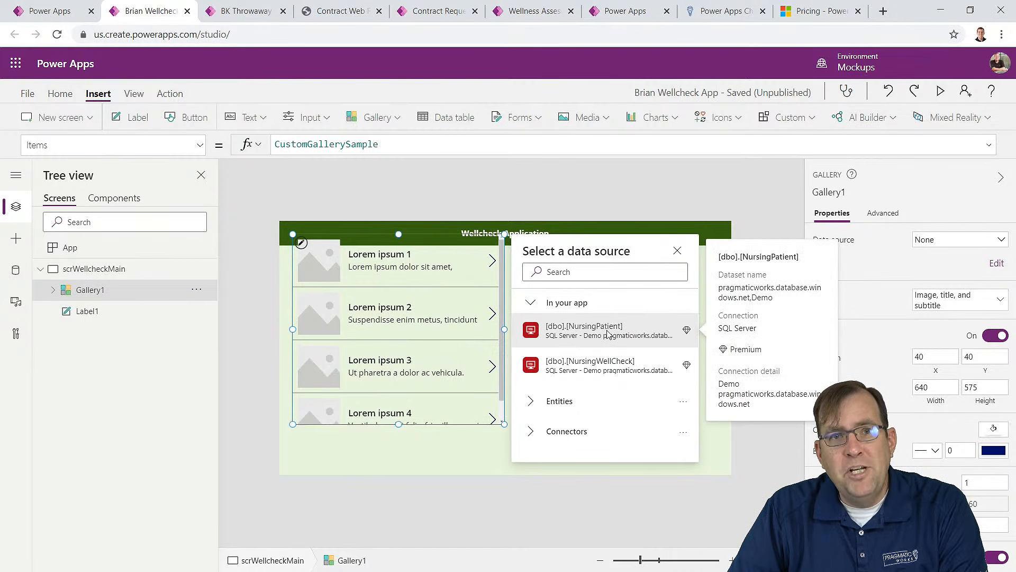
pyautogui.click(607, 336)
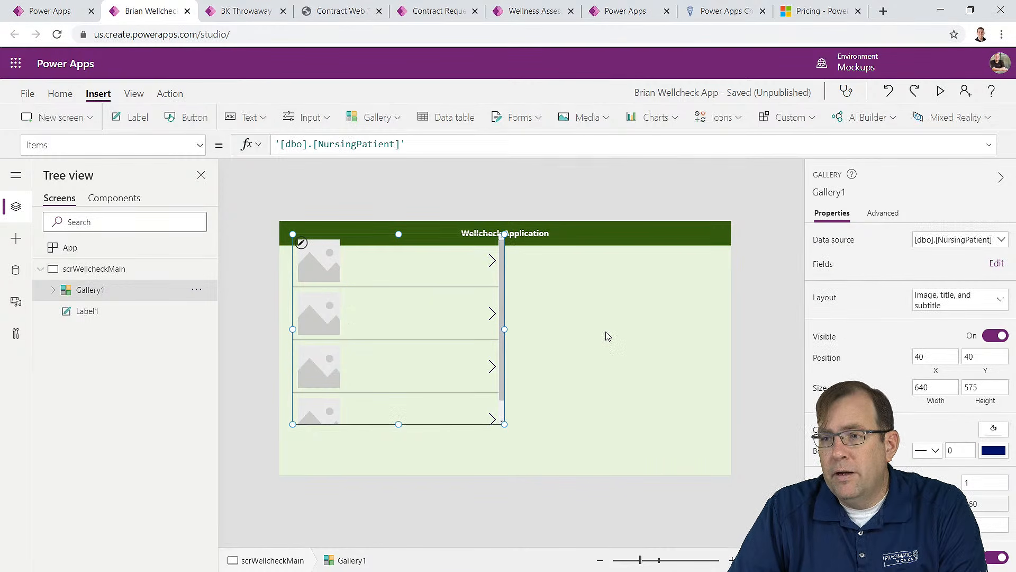
# Step: Move the gallery below the header against the screen's left edge, at about X 0, Y 147
pyautogui.scroll(-3, 503, 354)
pyautogui.click(527, 352)
pyautogui.click(491, 359)
pyautogui.moveTo(488, 356); pyautogui.dragTo(450, 392)
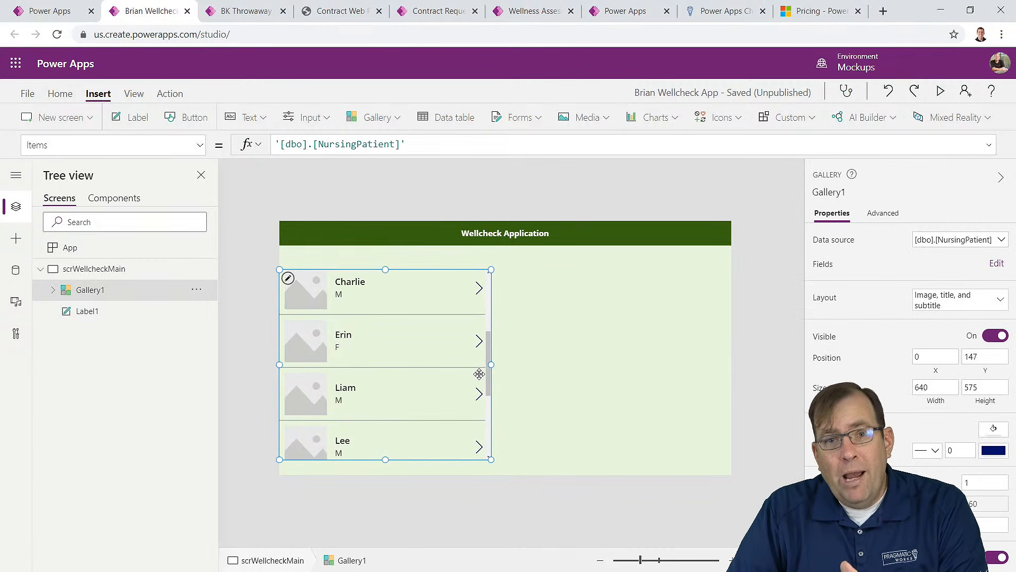
# Step: Examine the gallery's available data sources and the table reference in its Items property
pyautogui.click(973, 245)
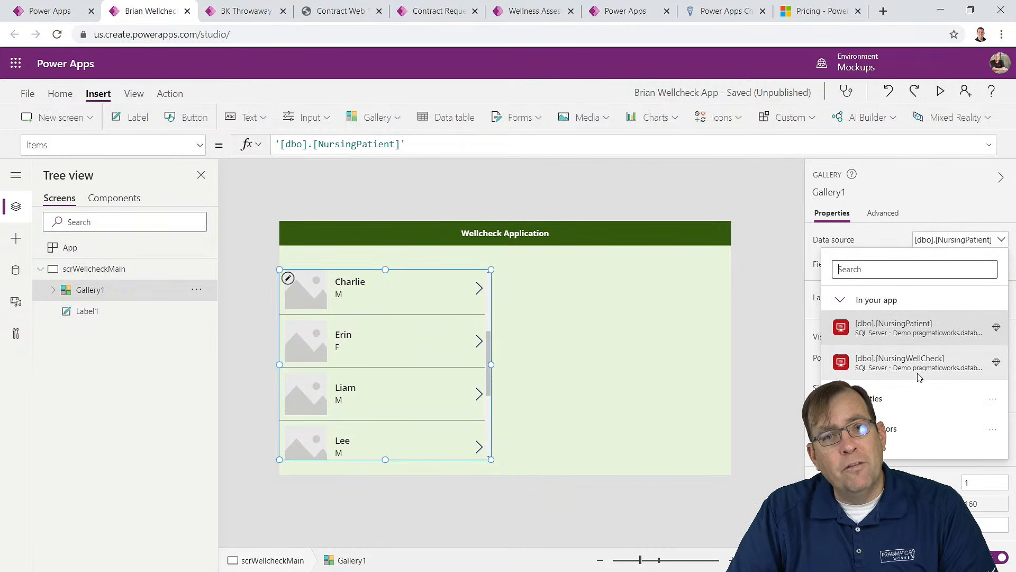
pyautogui.moveTo(849, 327)
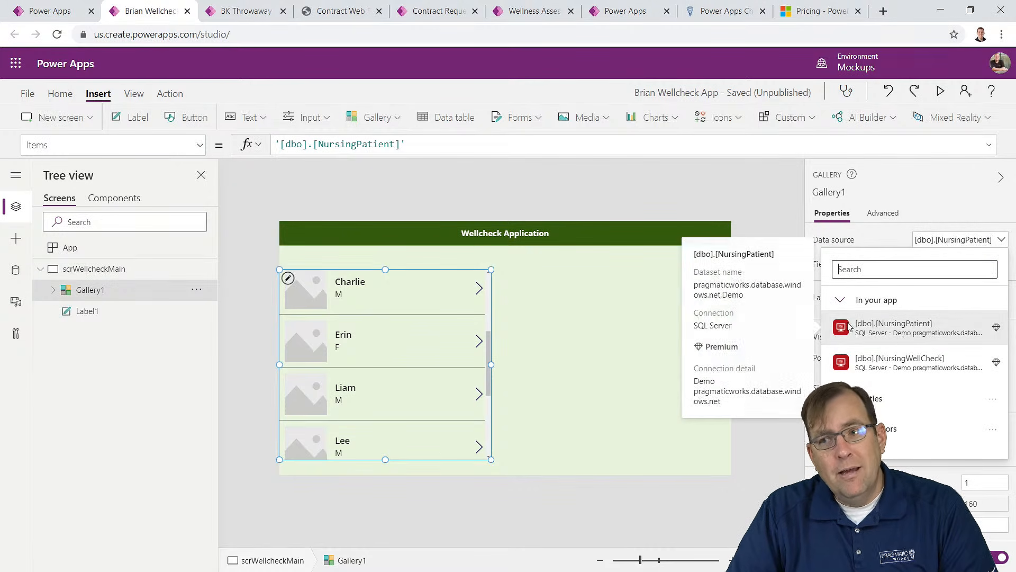
pyautogui.click(618, 411)
pyautogui.click(452, 391)
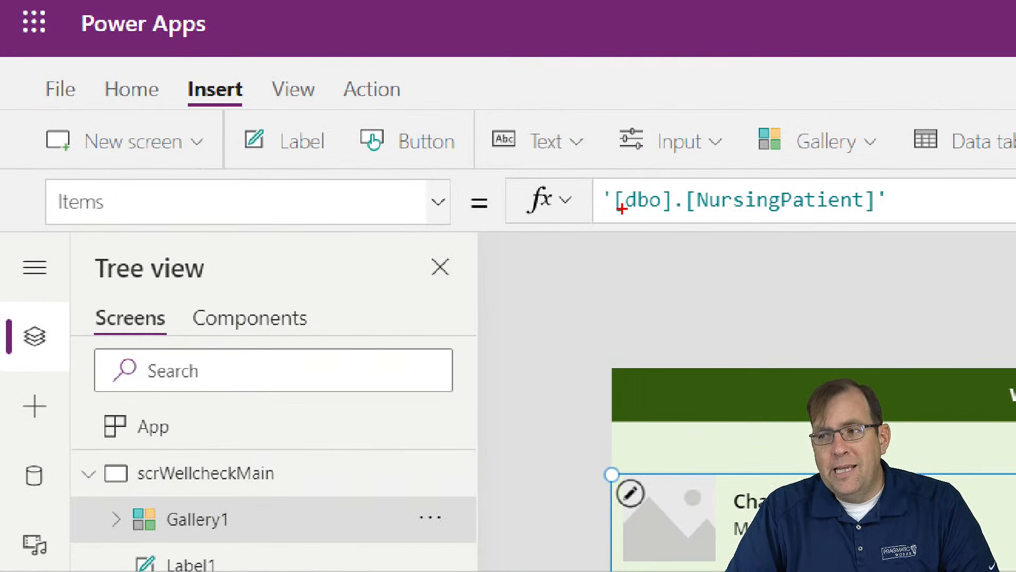
pyautogui.moveTo(643, 211); pyautogui.dragTo(558, 276)
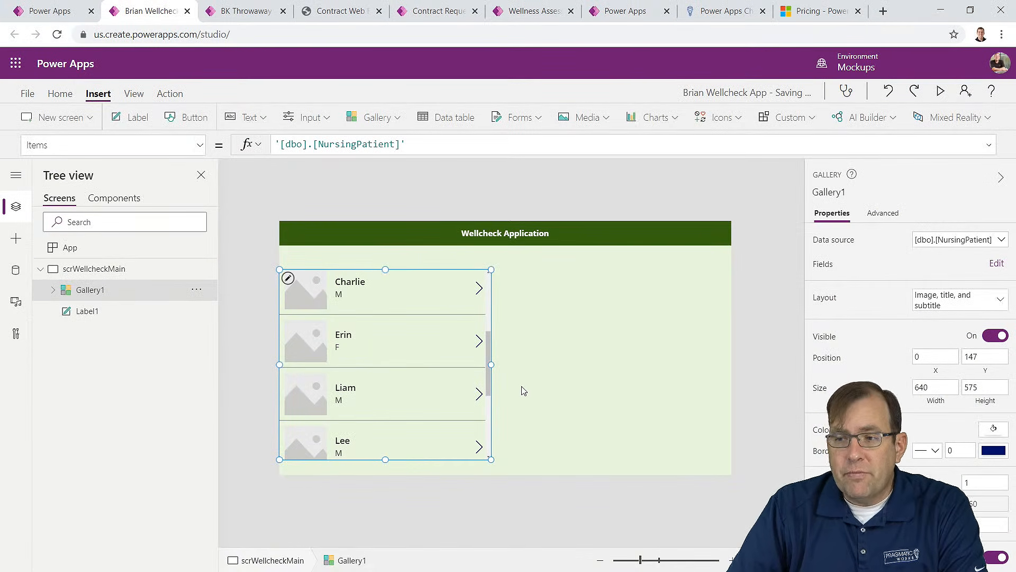
# Step: Move the gallery down to the screen's bottom edge, at about Y 193
pyautogui.click(540, 381)
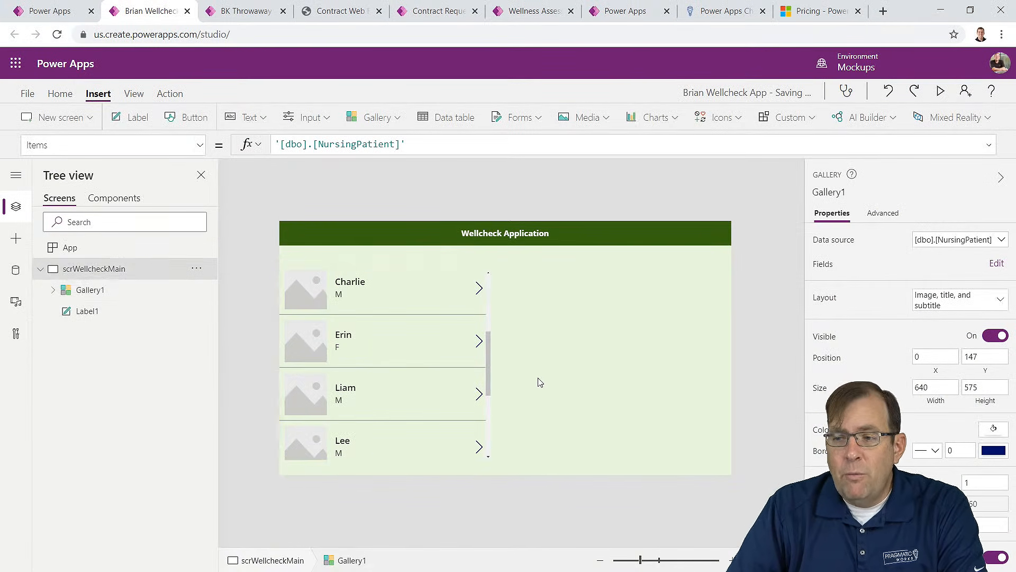
pyautogui.moveTo(422, 379); pyautogui.dragTo(365, 408)
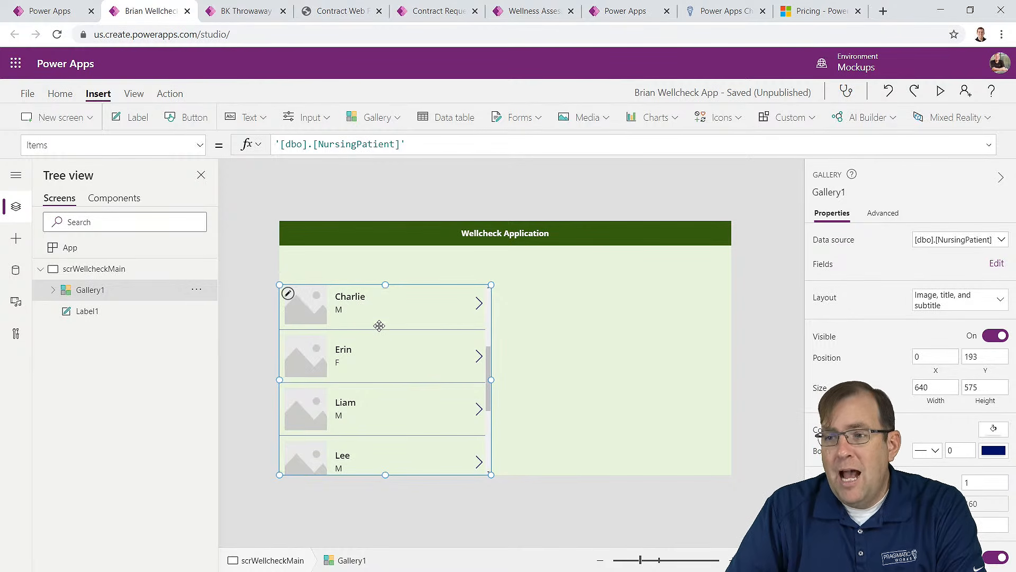
pyautogui.moveTo(453, 404); pyautogui.dragTo(347, 461)
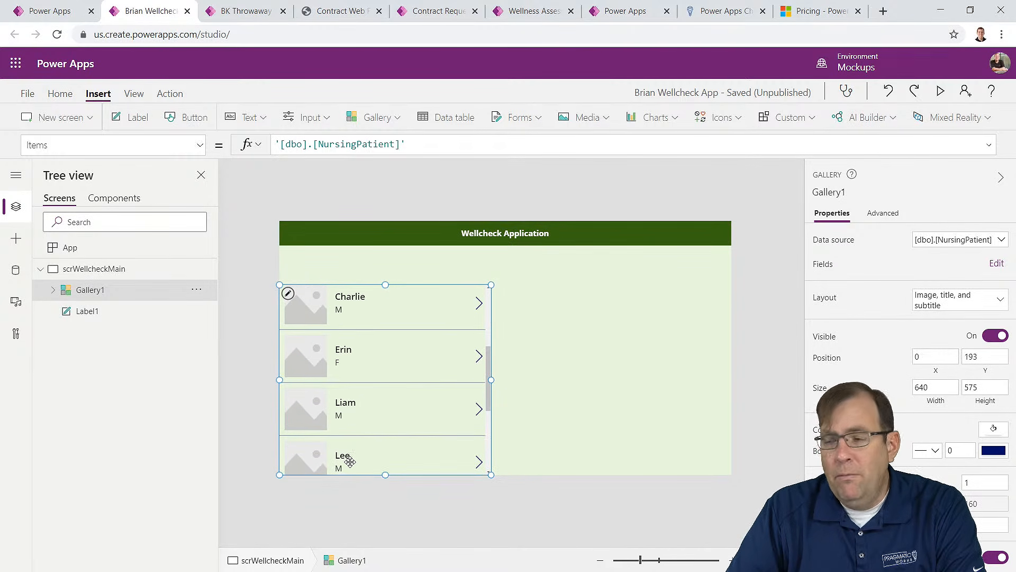
# Step: Change the gallery's layout to Title
pyautogui.click(962, 308)
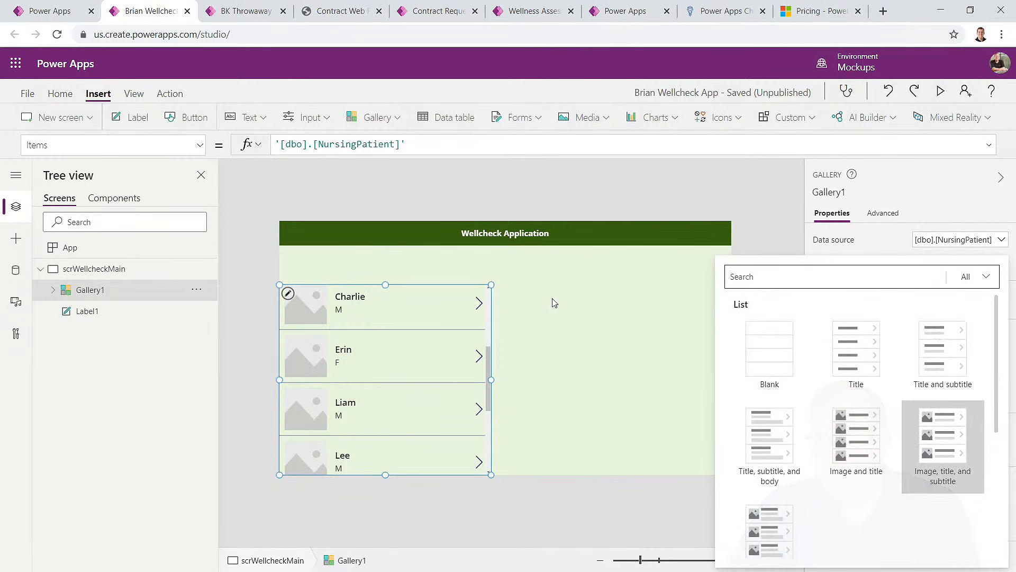
pyautogui.click(671, 322)
pyautogui.click(354, 428)
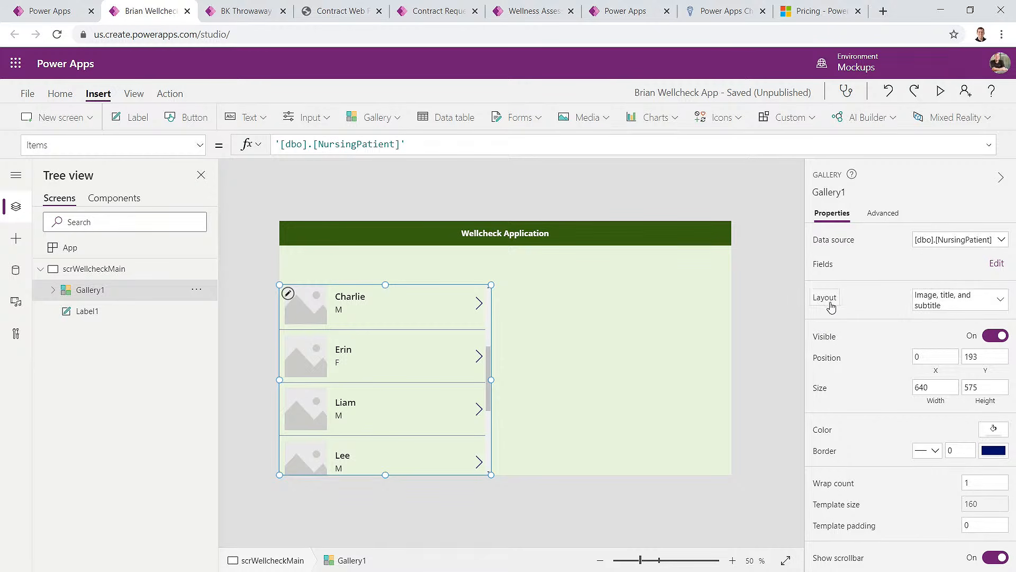
pyautogui.click(937, 301)
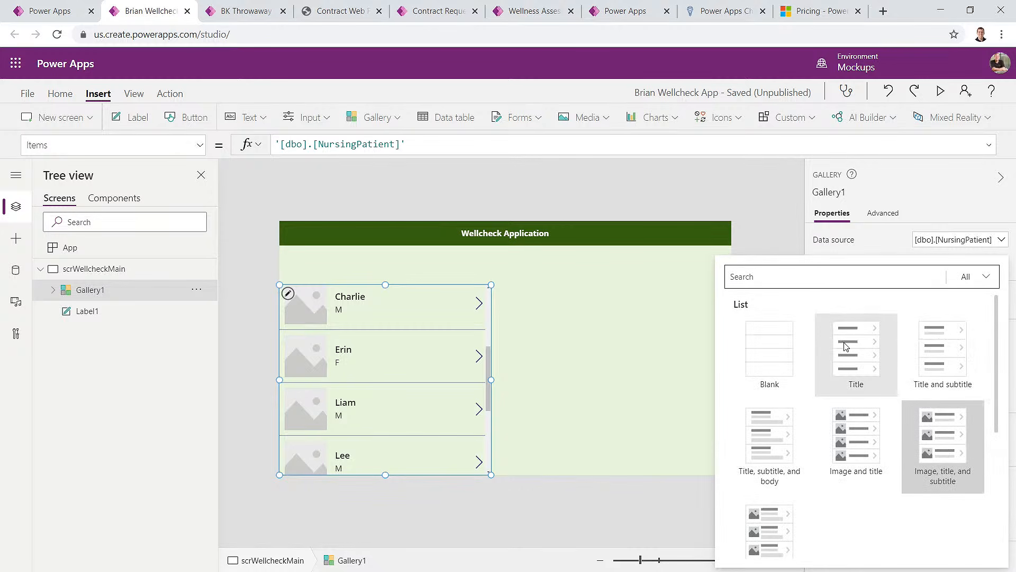
pyautogui.click(845, 346)
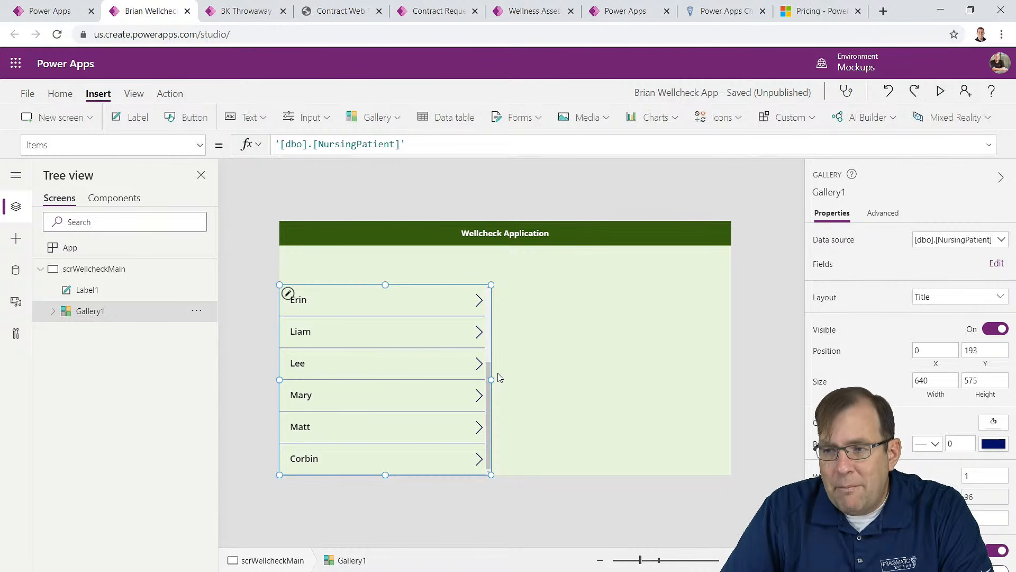
# Step: Resize the gallery to about 474 wide and 637 high, narrowing its right side and raising its top edge to about Y 131
pyautogui.moveTo(491, 379); pyautogui.dragTo(436, 380)
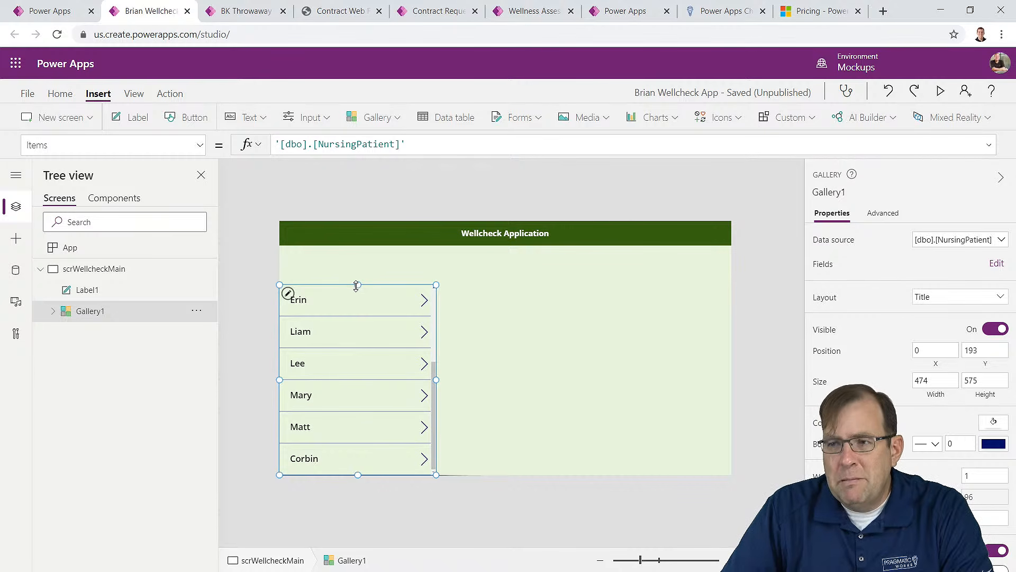
pyautogui.moveTo(357, 285); pyautogui.dragTo(354, 264)
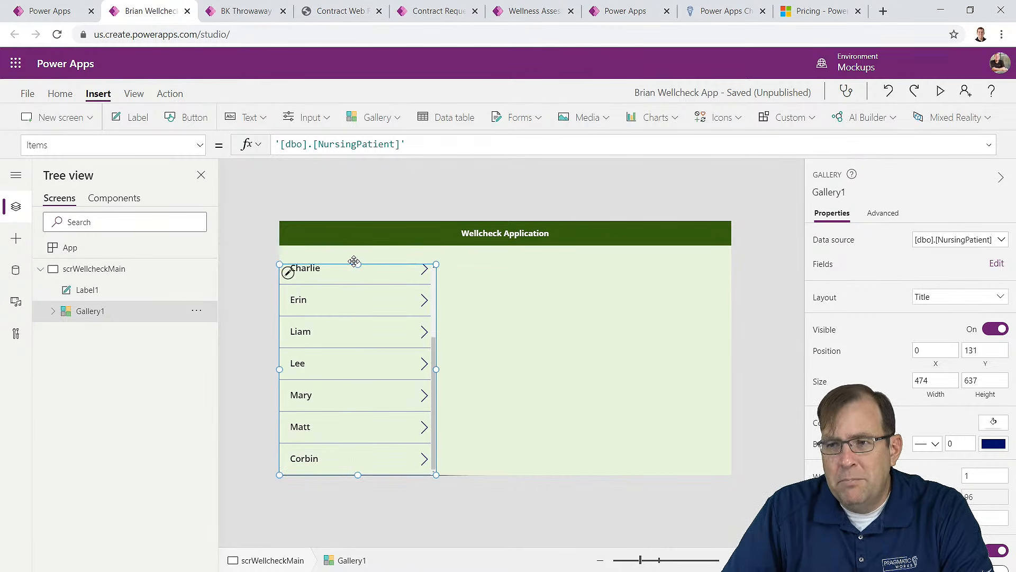
pyautogui.scroll(2, 383, 352)
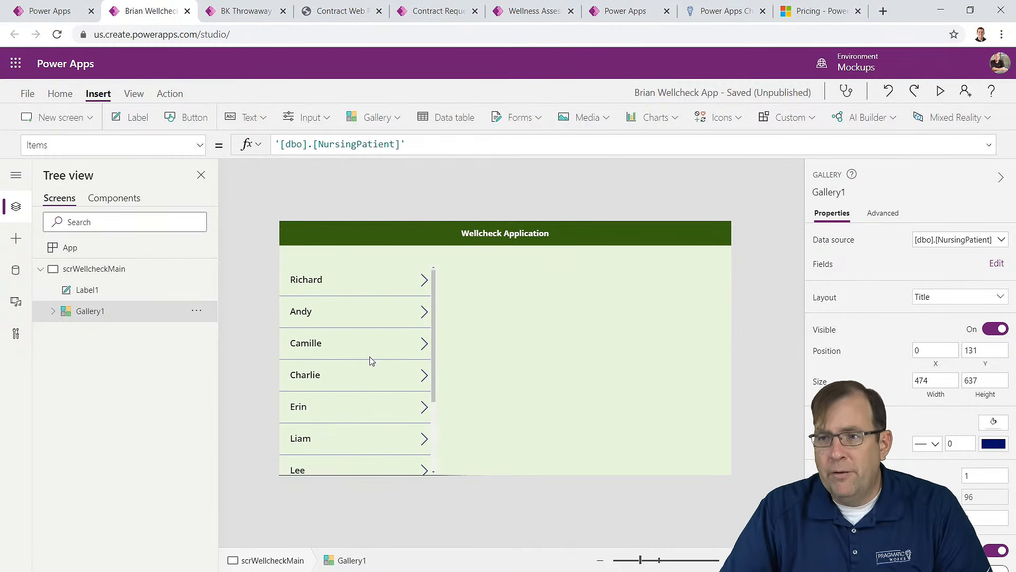
# Step: Select the title label in the gallery's first row
pyautogui.click(318, 282)
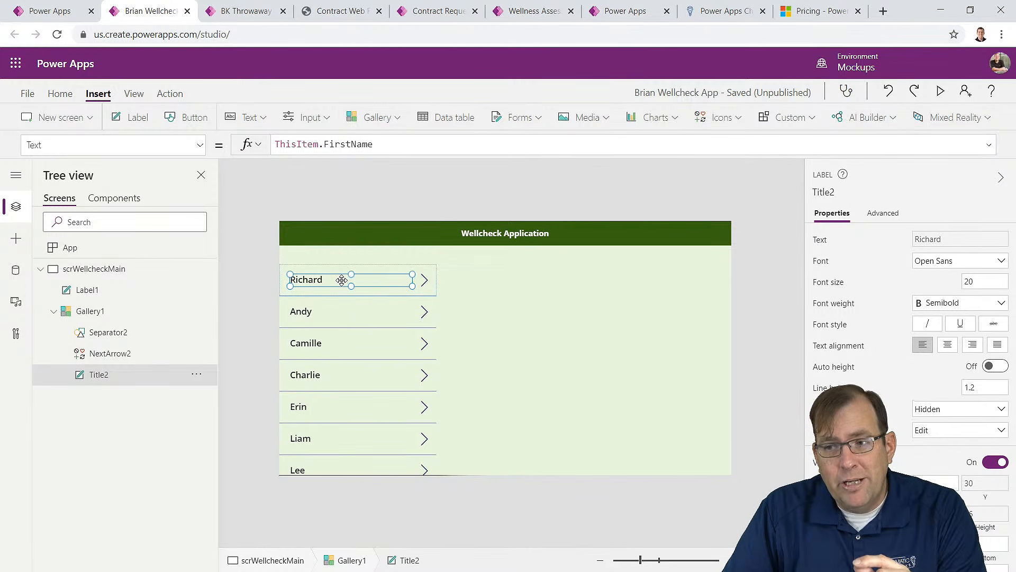
# Step: Nudge the patient gallery's name label slightly left and set its text to ThisItem.FirstName & " " & ThisItem.LastName
pyautogui.moveTo(327, 279)
pyautogui.mouseDown()
pyautogui.moveTo(333, 288)
pyautogui.moveTo(325, 278)
pyautogui.mouseUp()
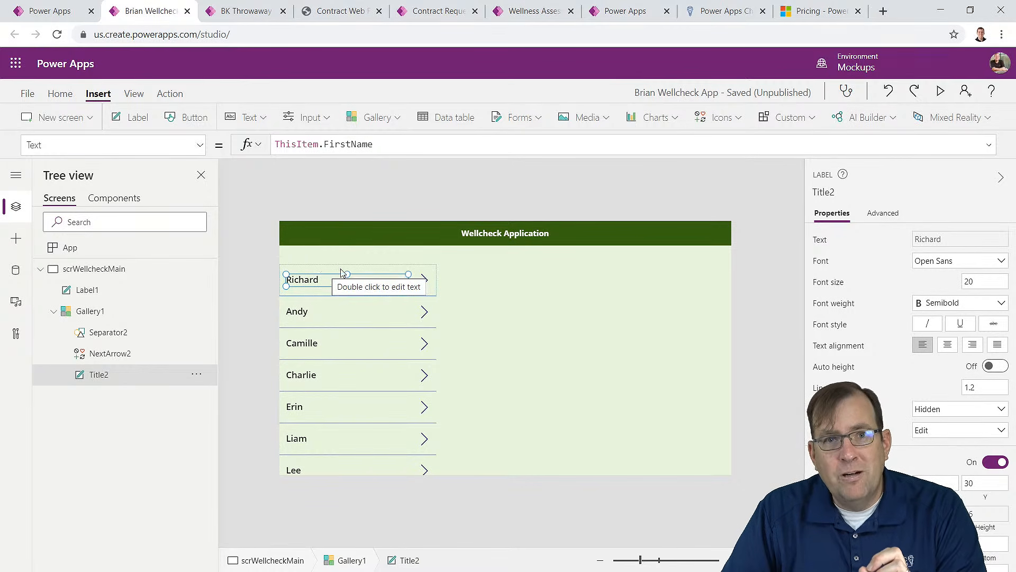
pyautogui.click(439, 145)
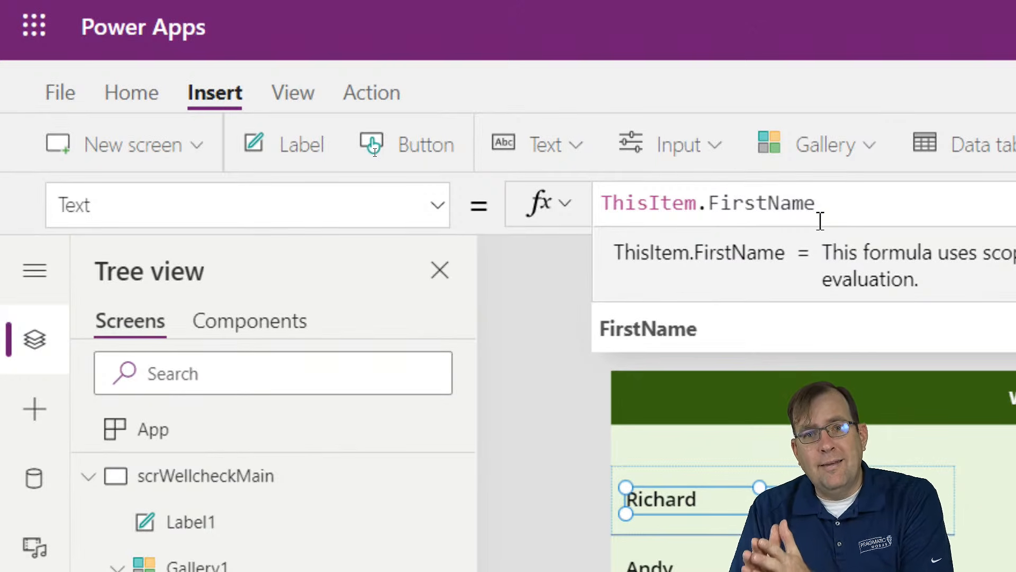
pyautogui.write('&')
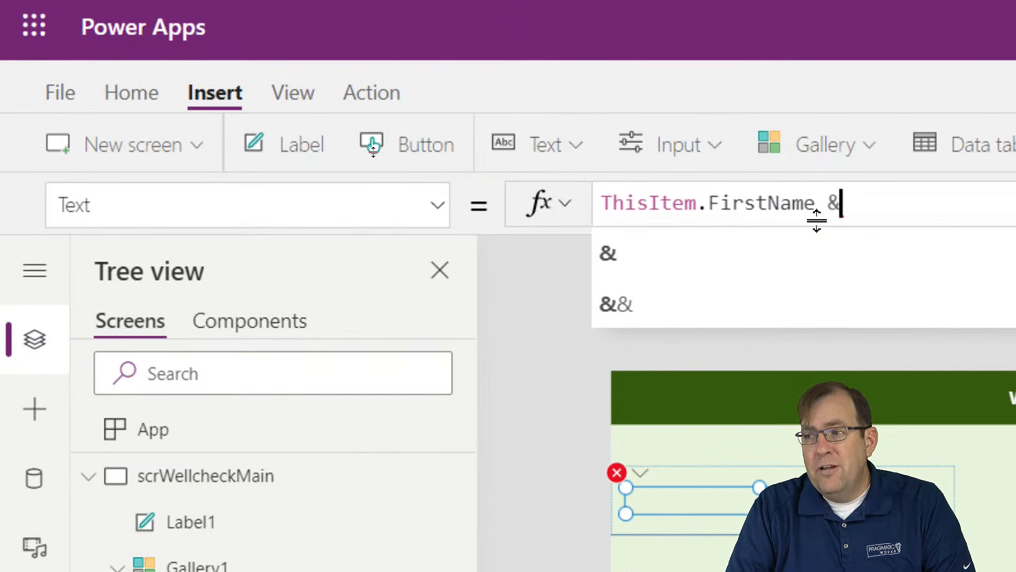
pyautogui.write(' " "')
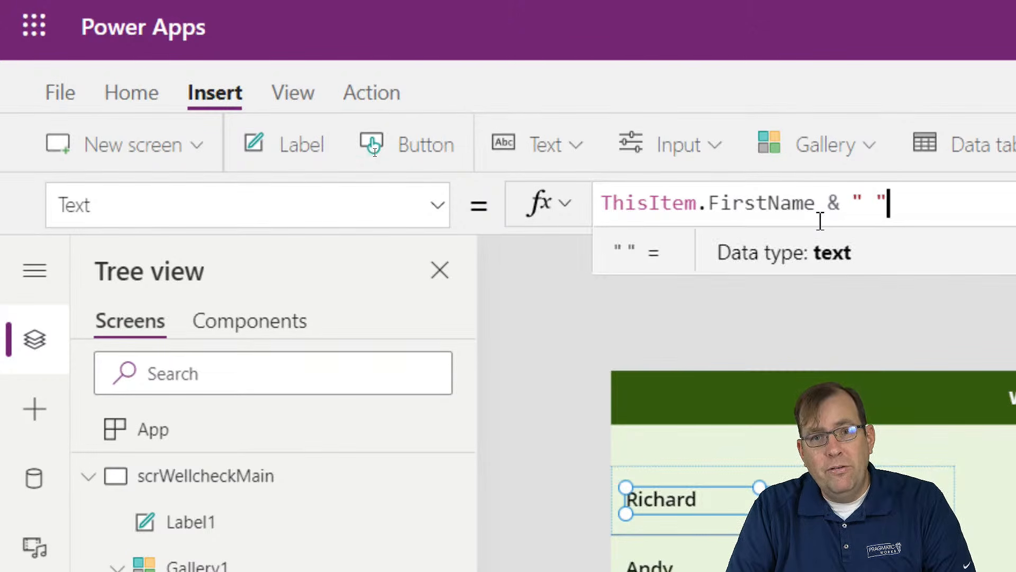
pyautogui.write(' & ')
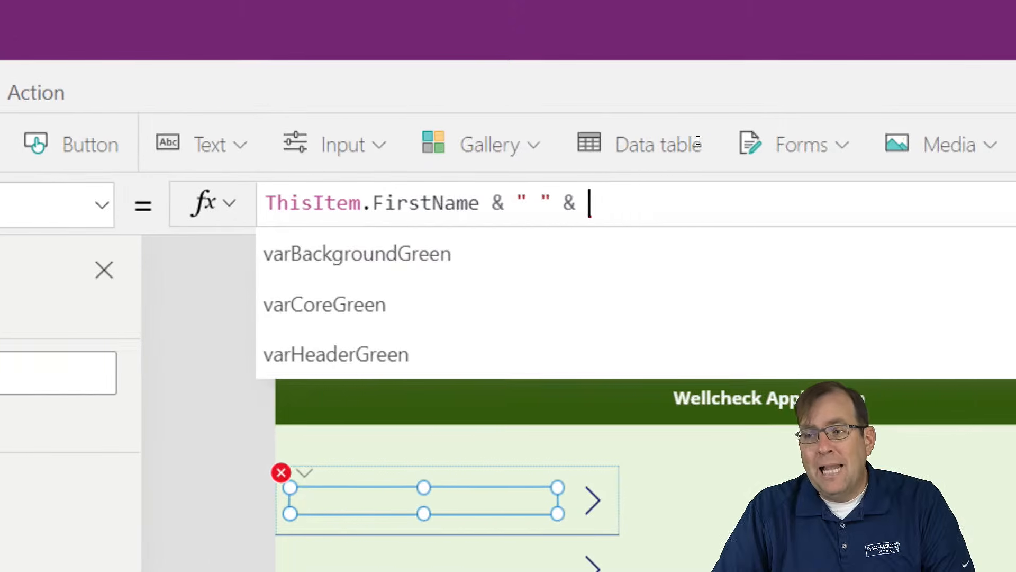
pyautogui.write('Thsi')
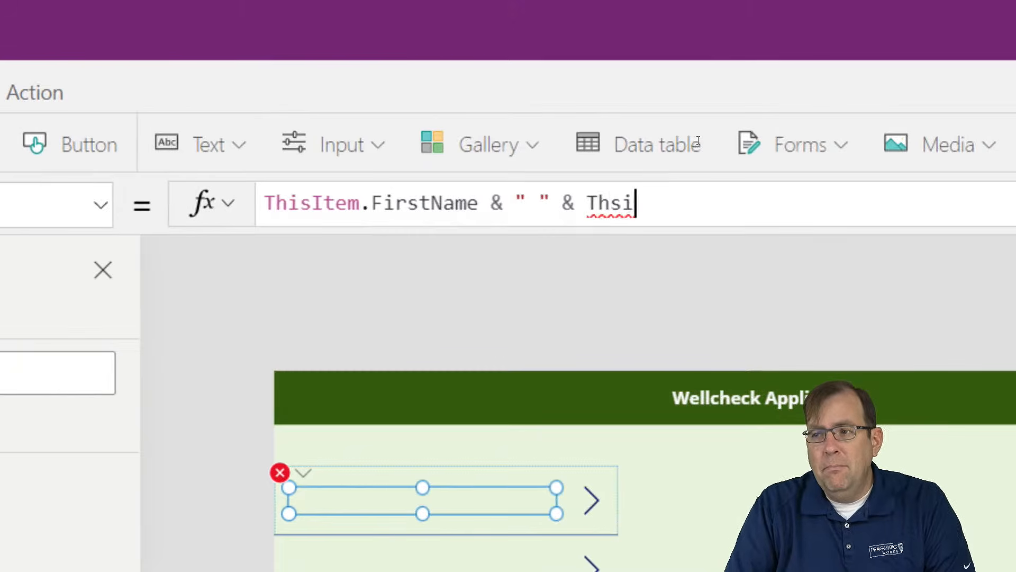
pyautogui.press('BackSpace')
pyautogui.press('BackSpace')
pyautogui.write('isItem')
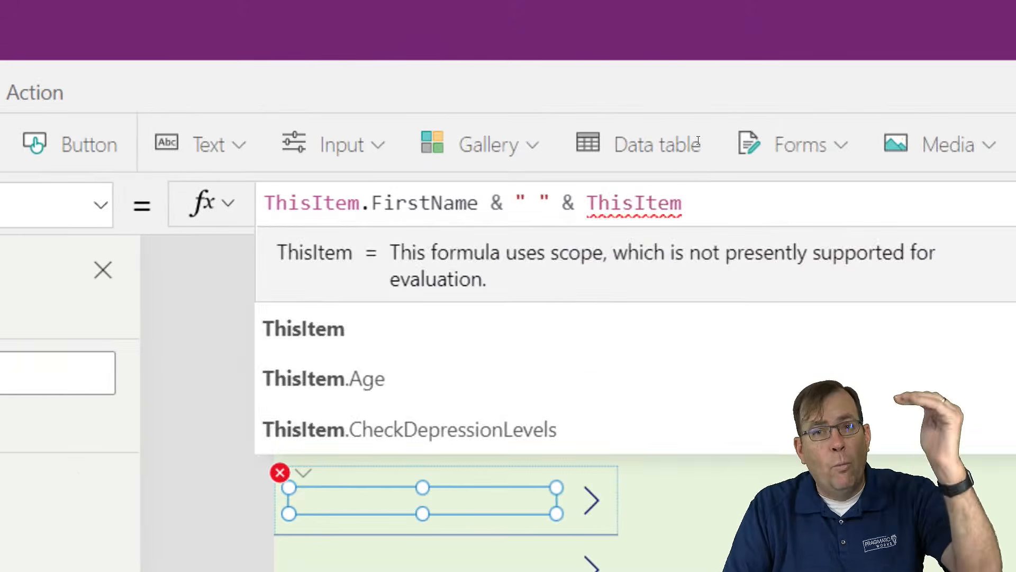
pyautogui.write('.')
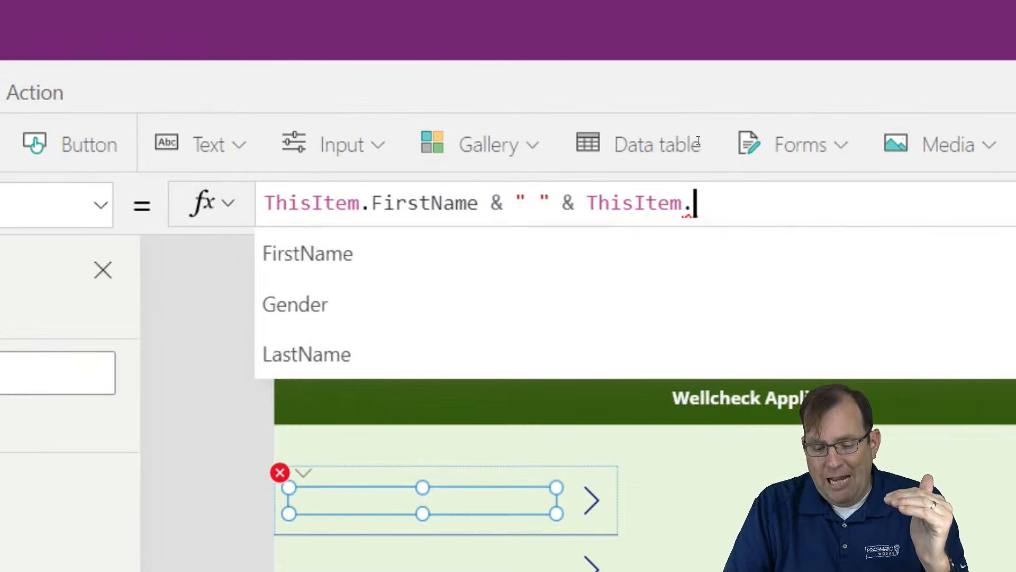
pyautogui.write('L')
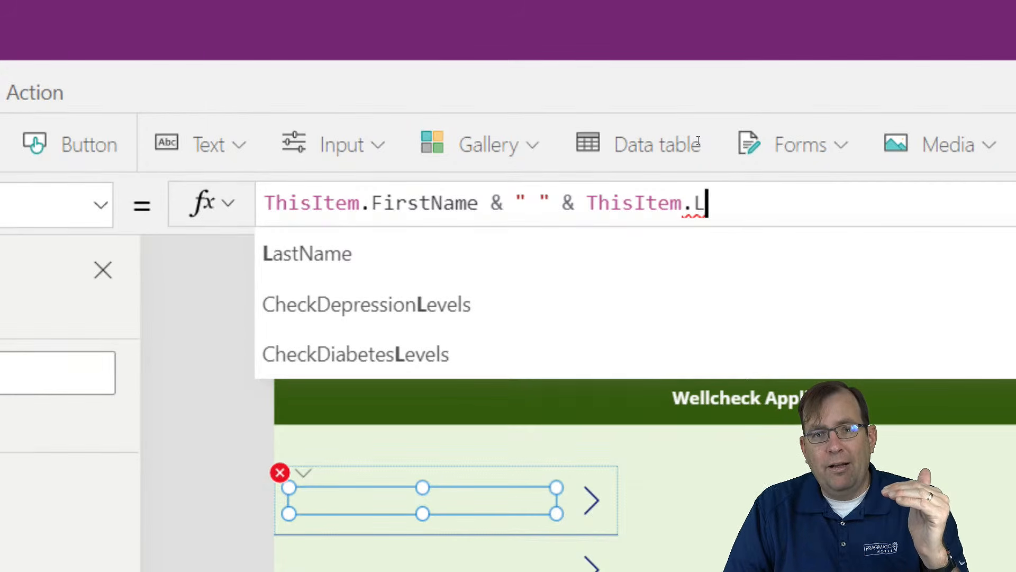
pyautogui.press('Tab')
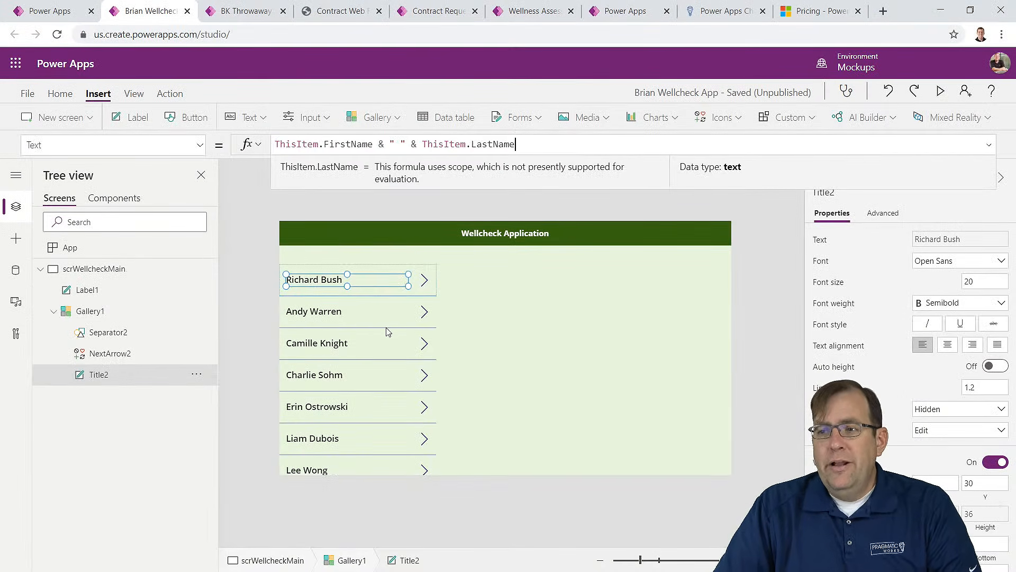
# Step: Narrow the patient gallery to a width of about 370 and set its fill to varCoreGreen
pyautogui.click(409, 364)
pyautogui.moveTo(435, 370); pyautogui.dragTo(400, 368)
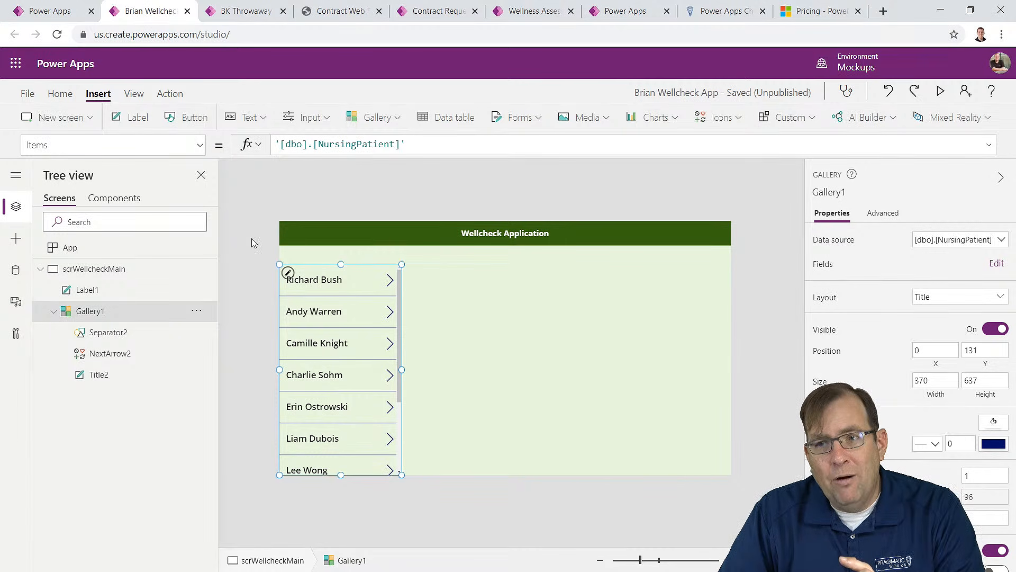
pyautogui.click(200, 145)
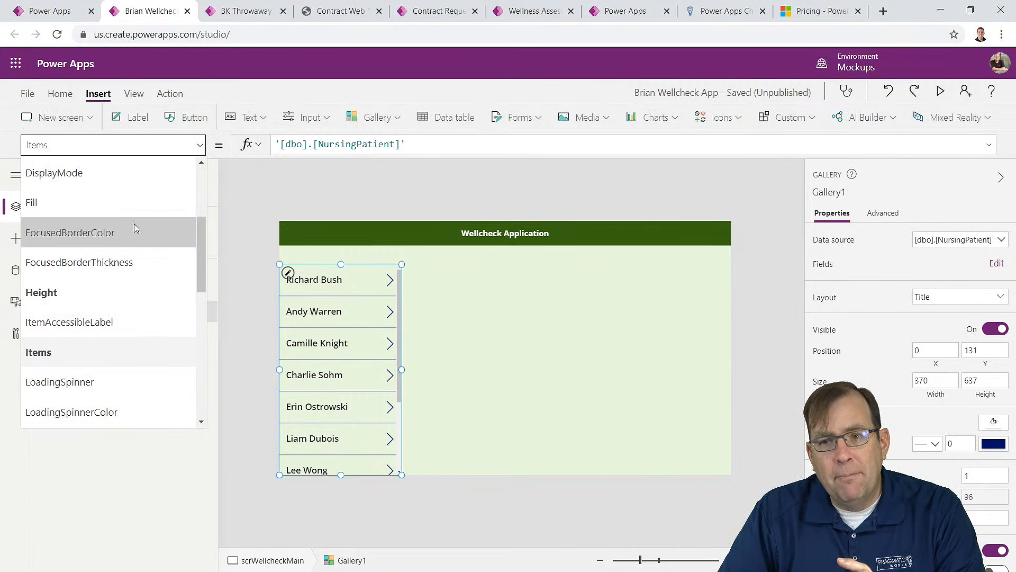
pyautogui.click(122, 207)
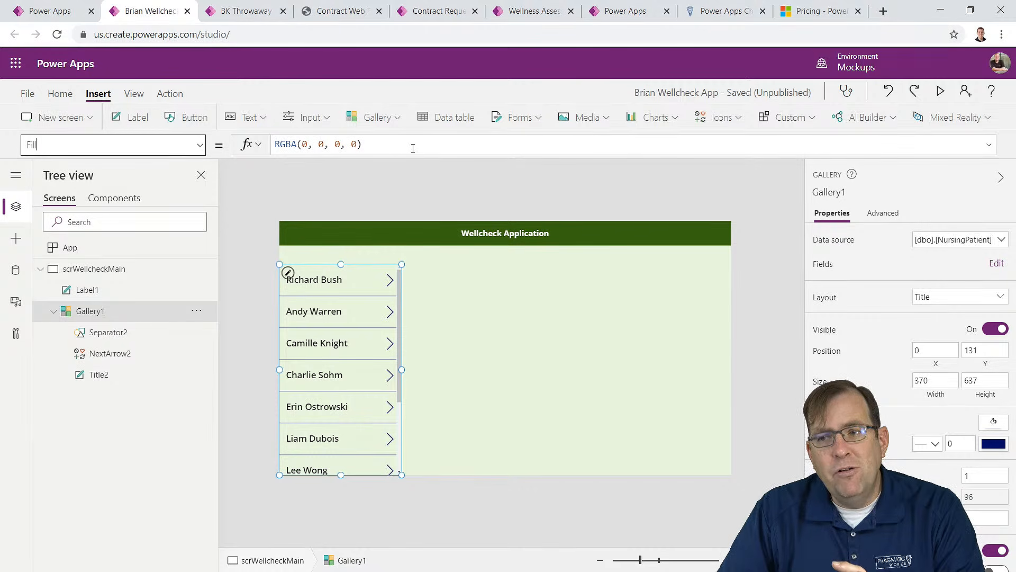
pyautogui.moveTo(362, 144); pyautogui.dragTo(267, 151)
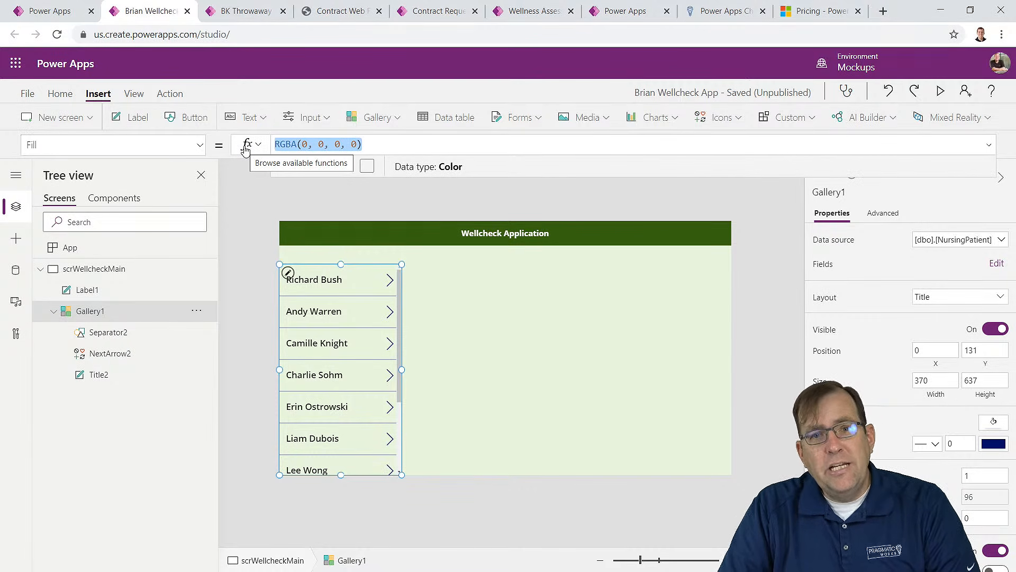
pyautogui.write('var')
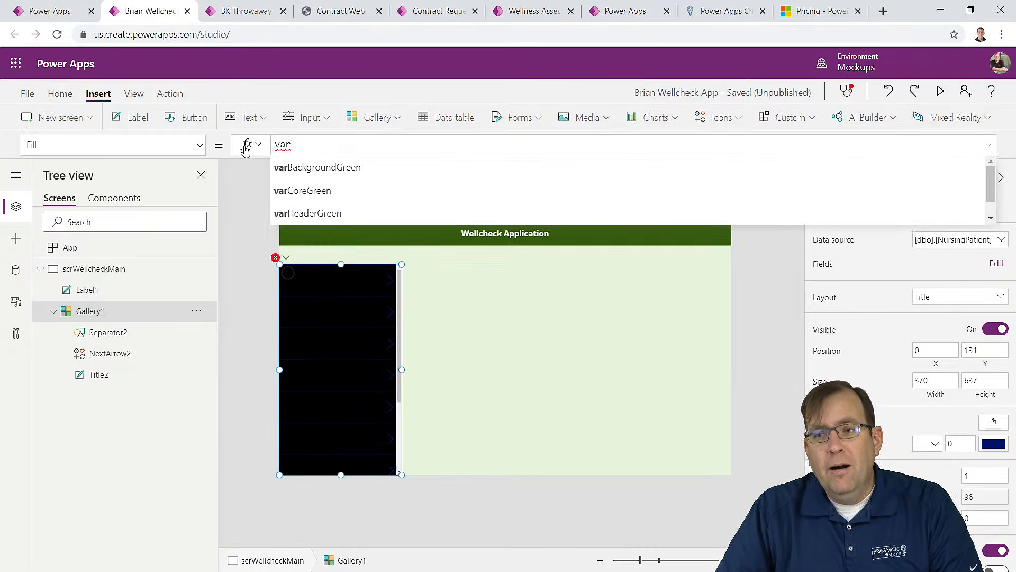
pyautogui.click(286, 192)
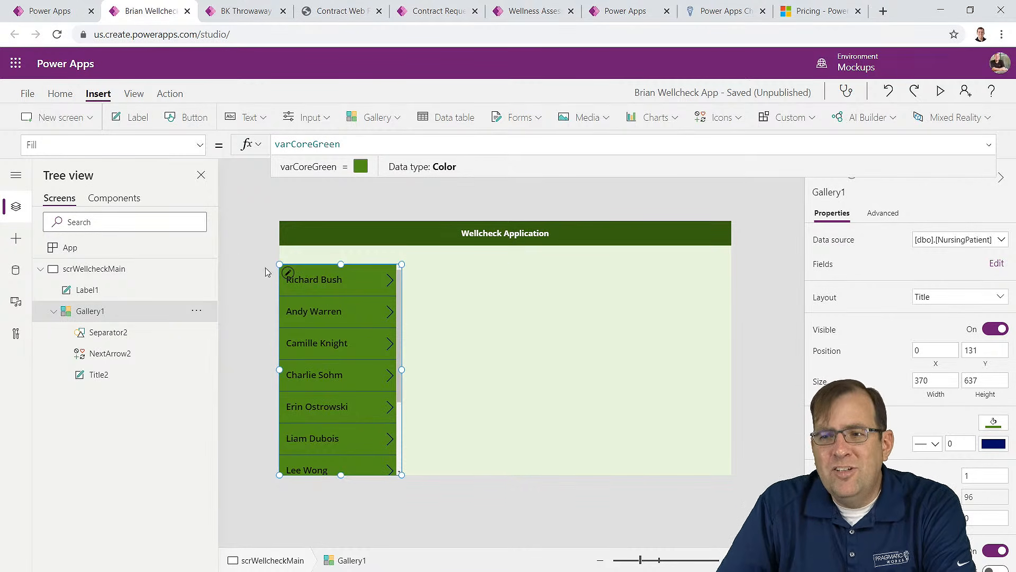
pyautogui.click(304, 275)
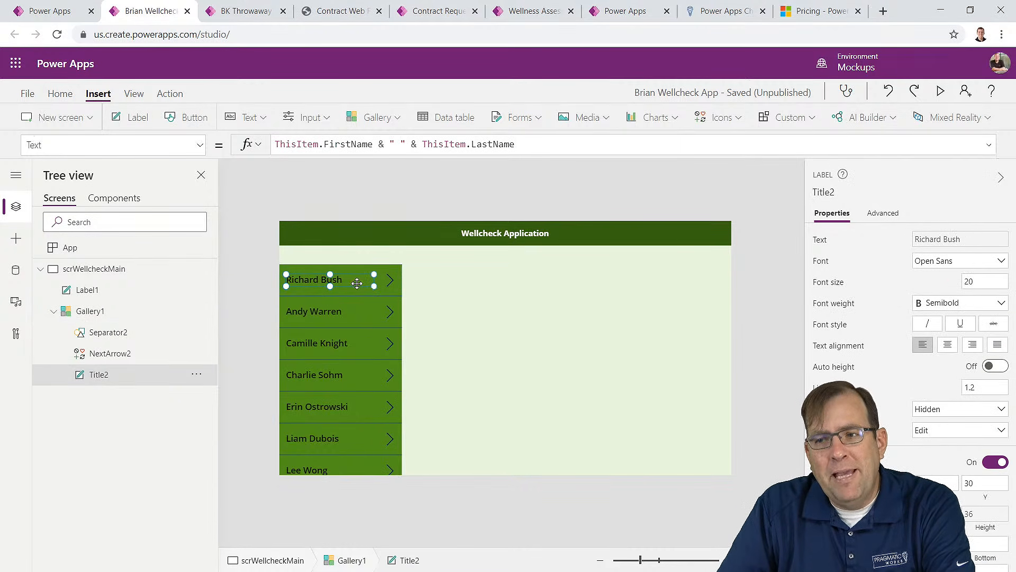
pyautogui.keyDown('shift'); pyautogui.click(386, 279); pyautogui.keyUp('shift')
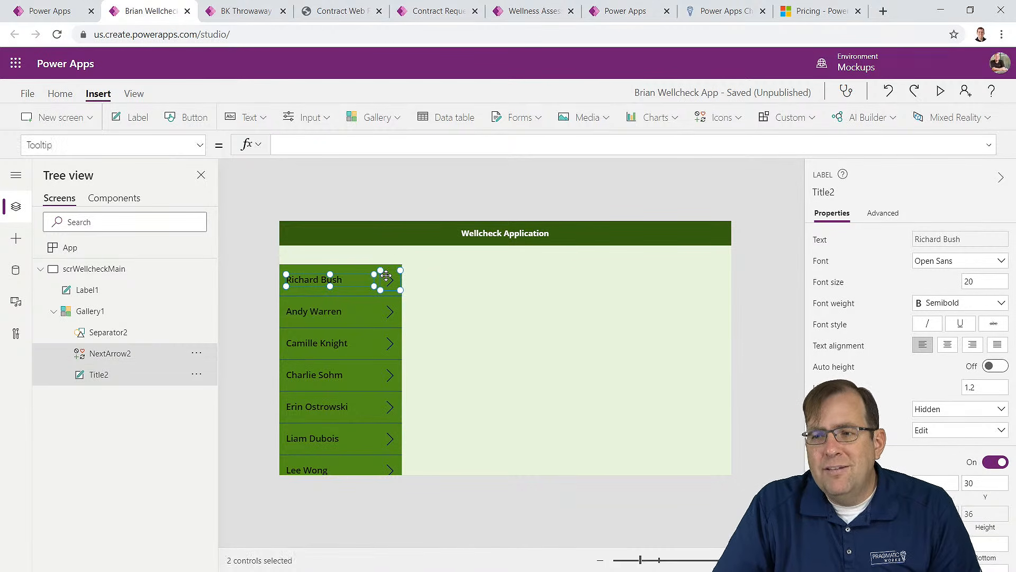
pyautogui.click(62, 96)
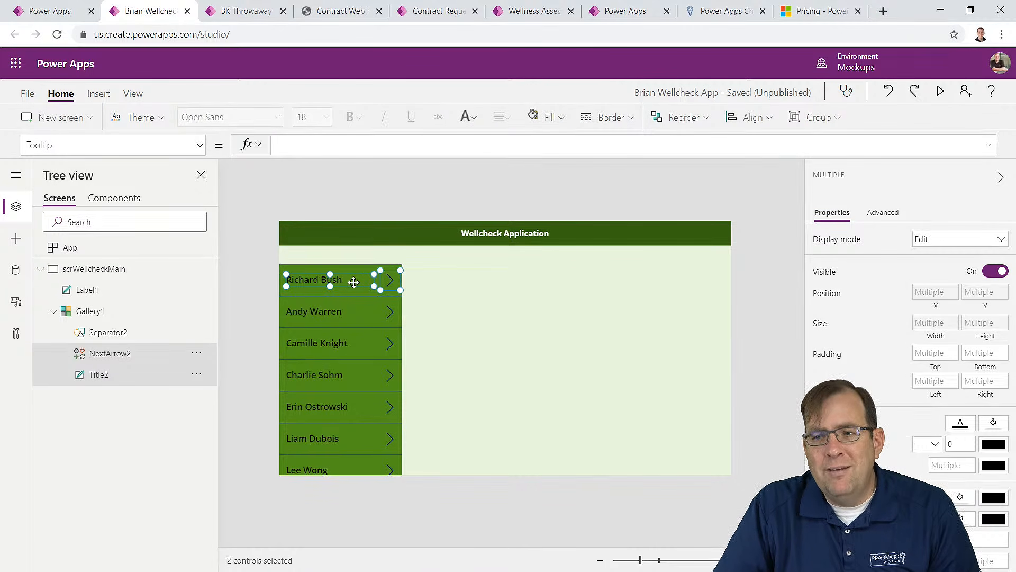
pyautogui.click(440, 303)
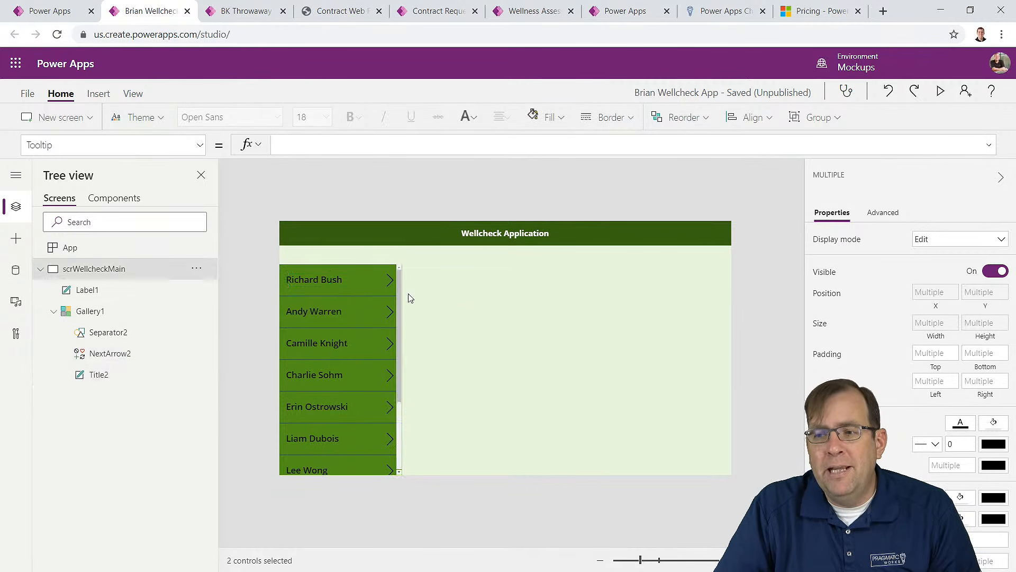
# Step: Colour the patient gallery's name label and arrow icon white, and make the names bold
pyautogui.click(341, 282)
pyautogui.click(464, 126)
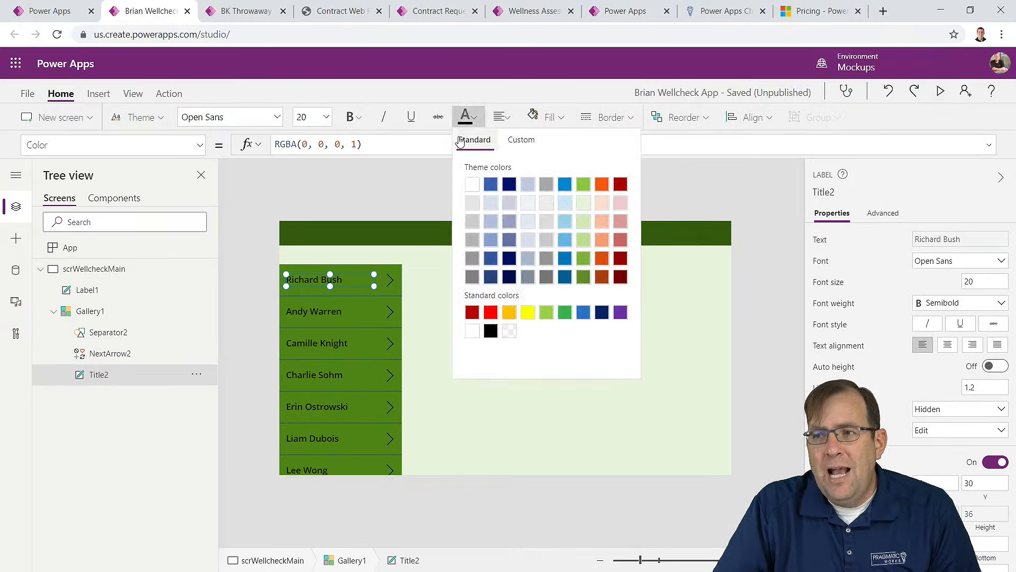
pyautogui.click(472, 183)
pyautogui.click(390, 279)
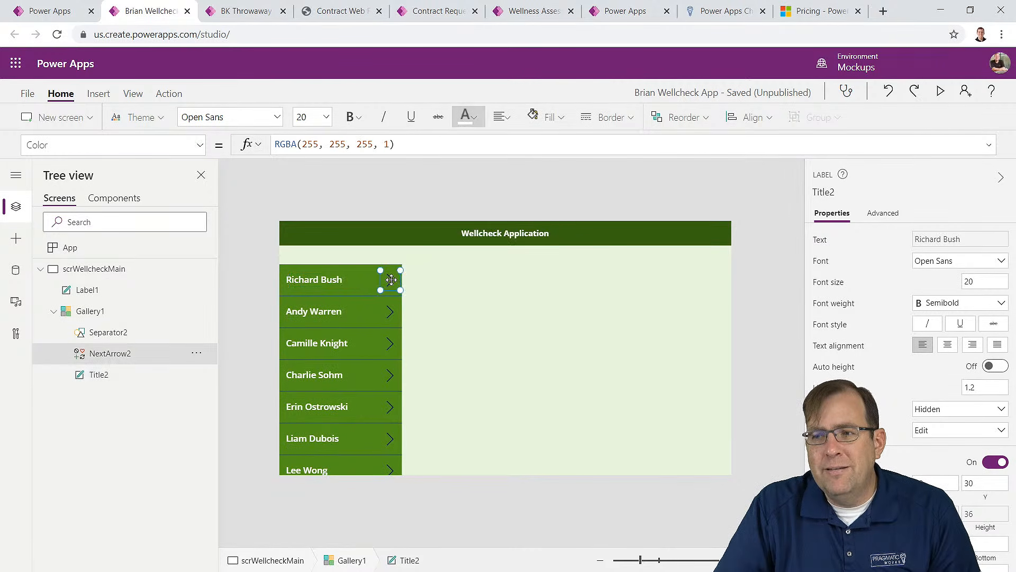
pyautogui.click(466, 117)
pyautogui.click(472, 183)
pyautogui.click(309, 282)
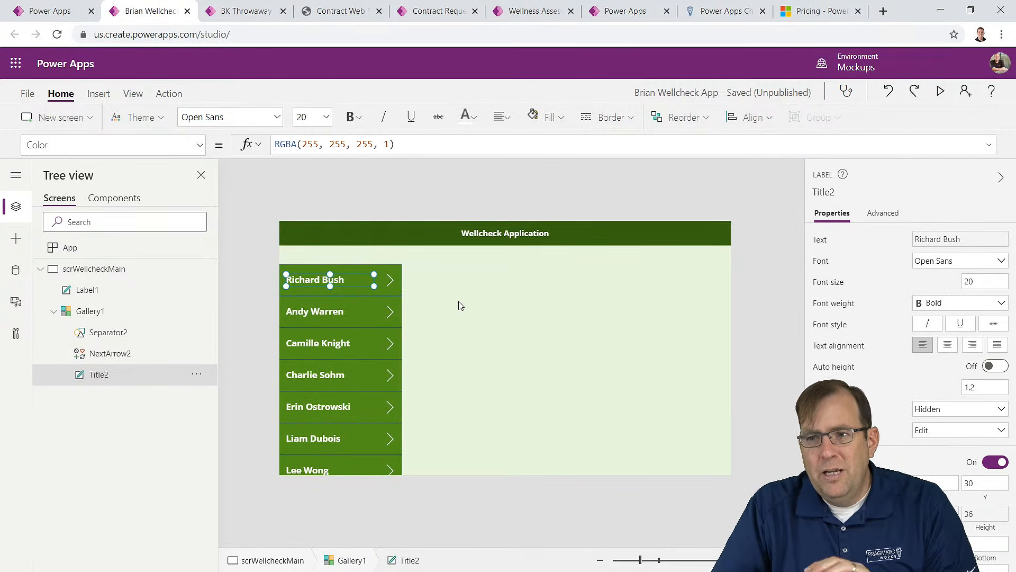
pyautogui.click(522, 301)
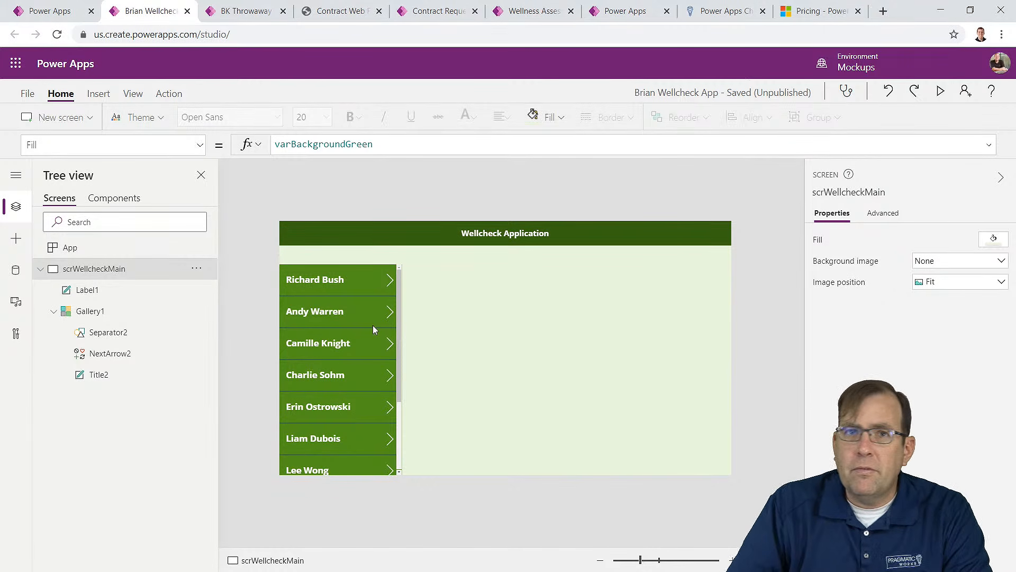
pyautogui.click(345, 334)
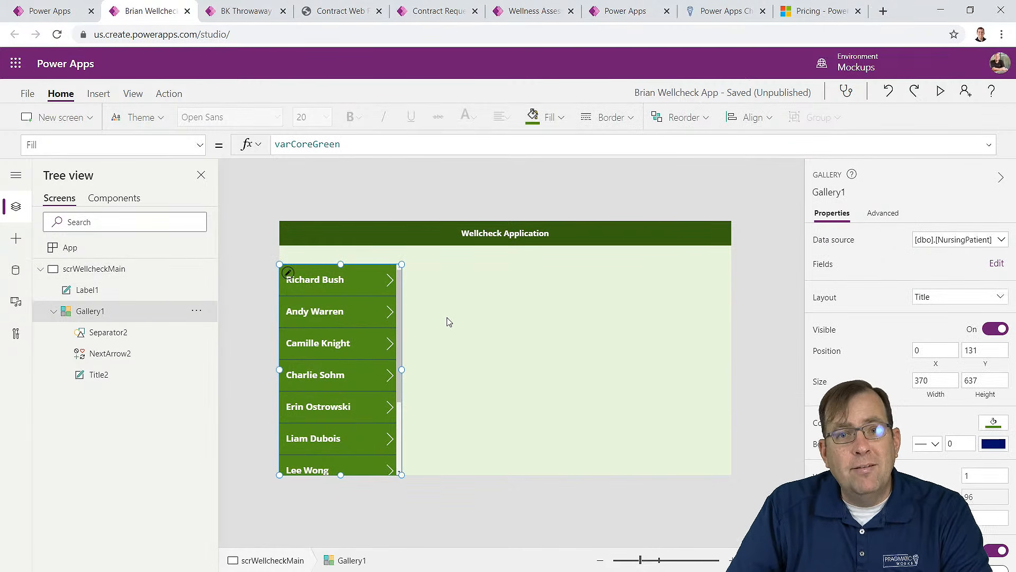
pyautogui.click(523, 345)
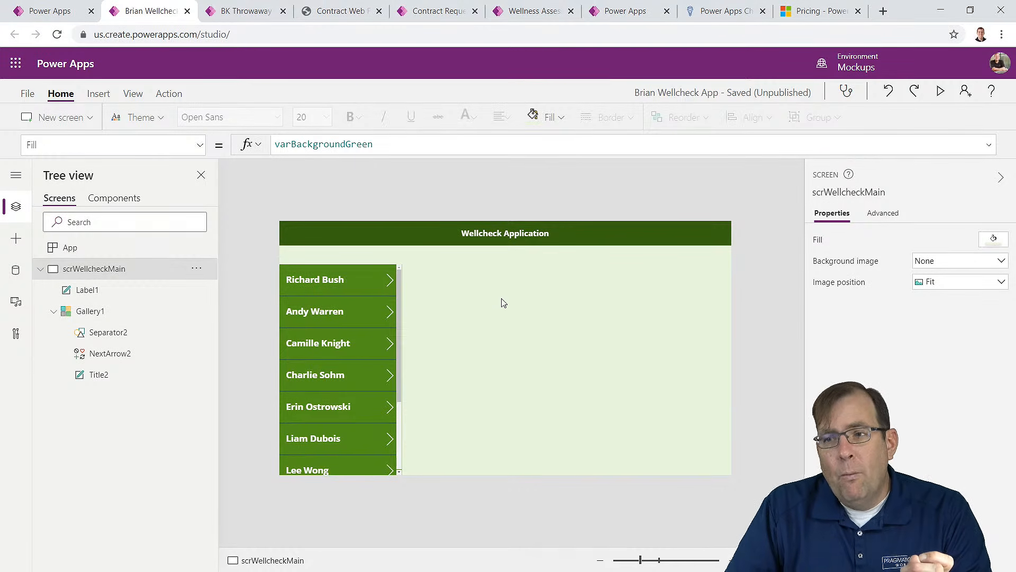
# Step: Insert a blank vertical gallery on the main screen and connect it to the [dbo].[NursingWellCheck] data source
pyautogui.click(104, 94)
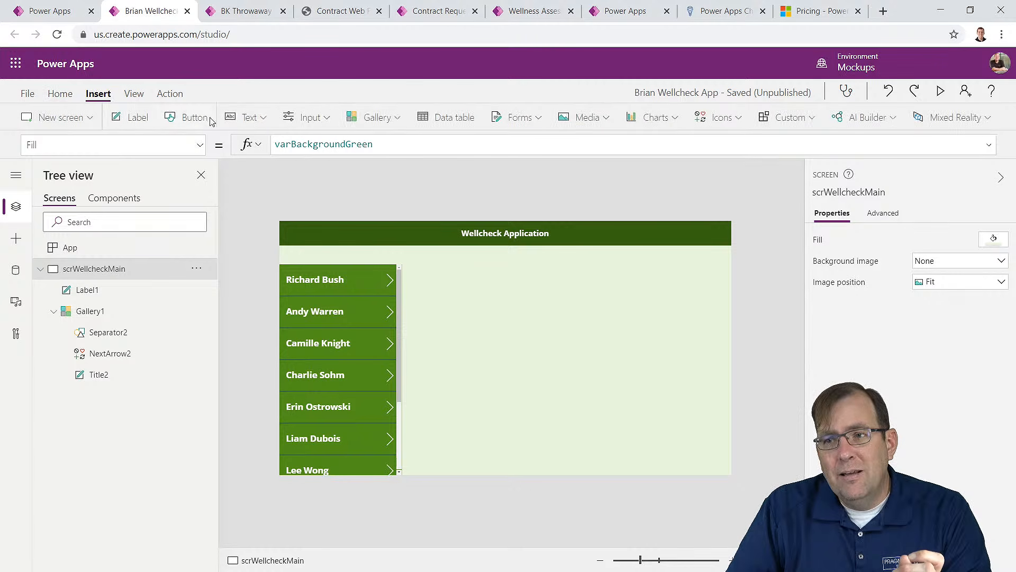
pyautogui.click(394, 128)
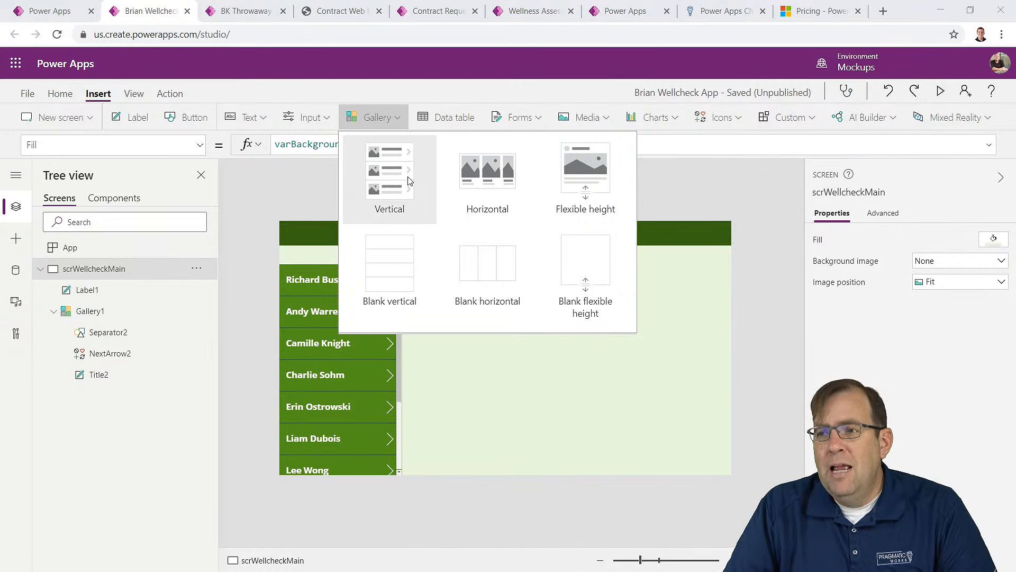
pyautogui.click(392, 273)
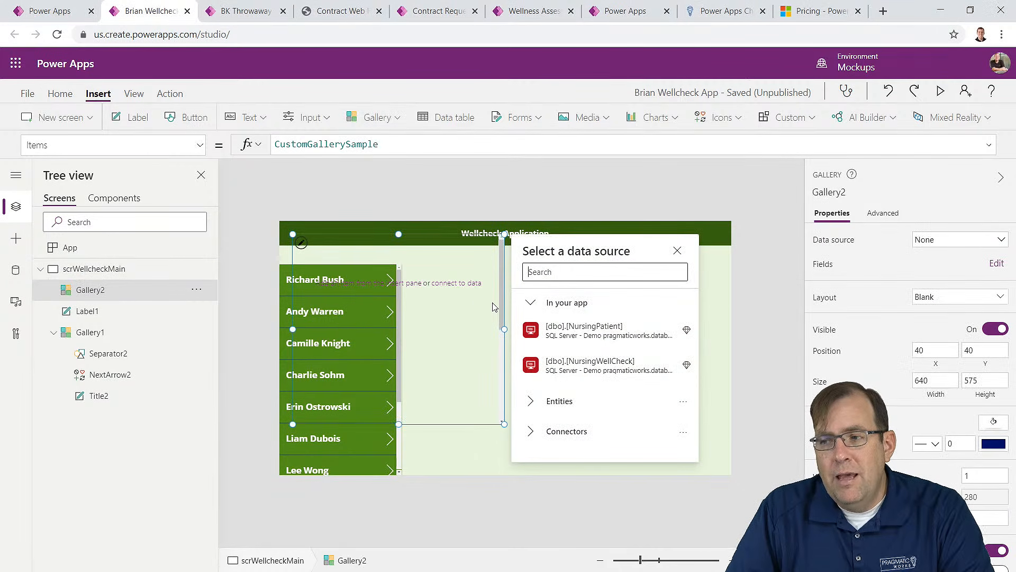
pyautogui.moveTo(577, 363)
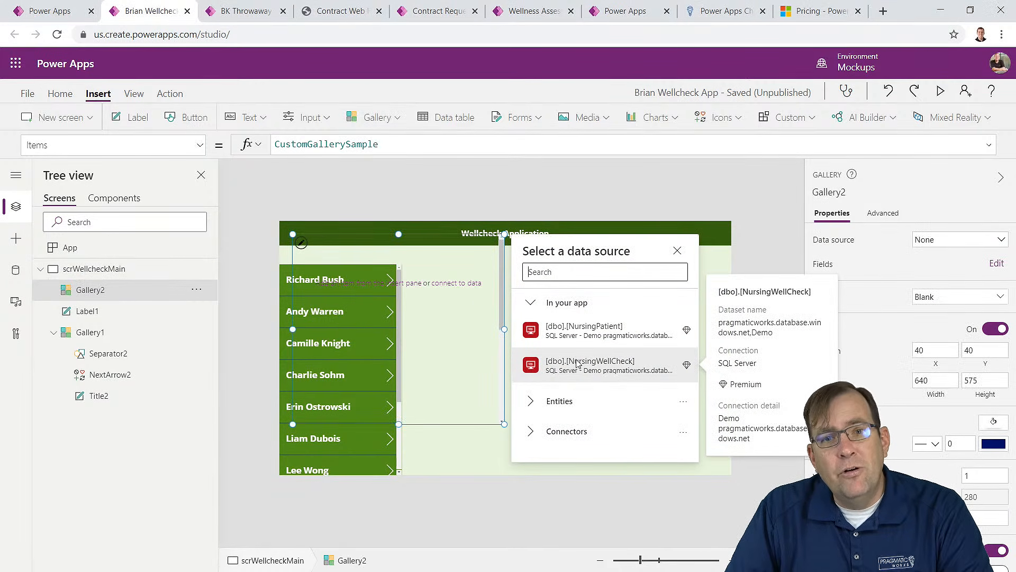
pyautogui.click(577, 363)
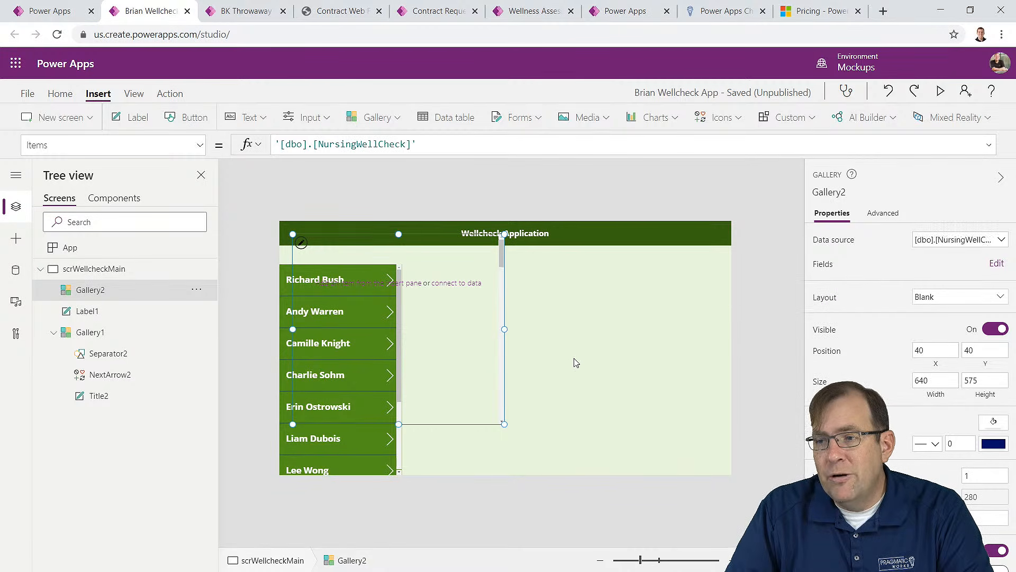
# Step: Place the new gallery beside the patient list at about X 387, Y 327 and resize it to about 944 by 417
pyautogui.moveTo(506, 349); pyautogui.dragTo(622, 404)
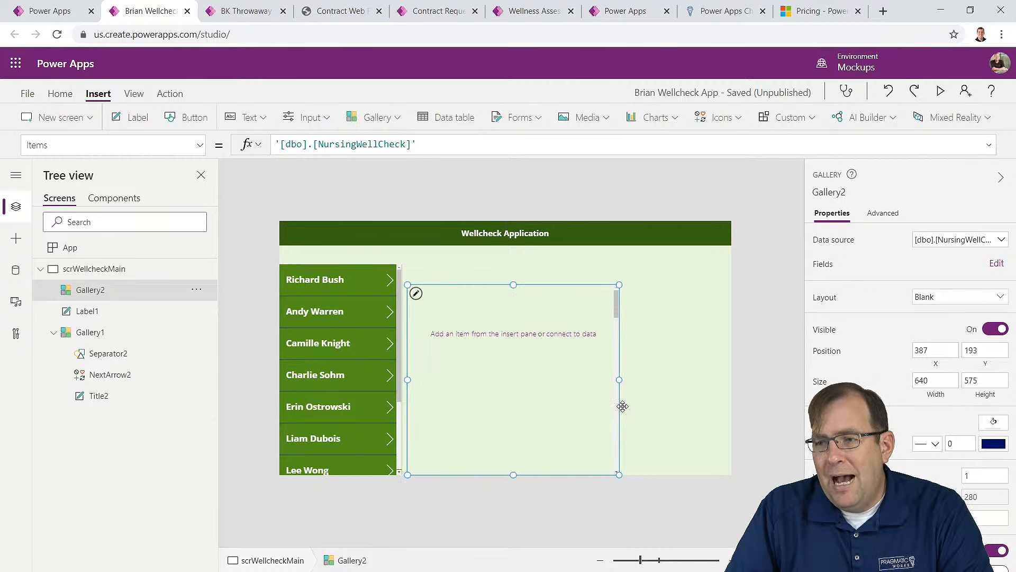
pyautogui.moveTo(618, 284); pyautogui.dragTo(721, 328)
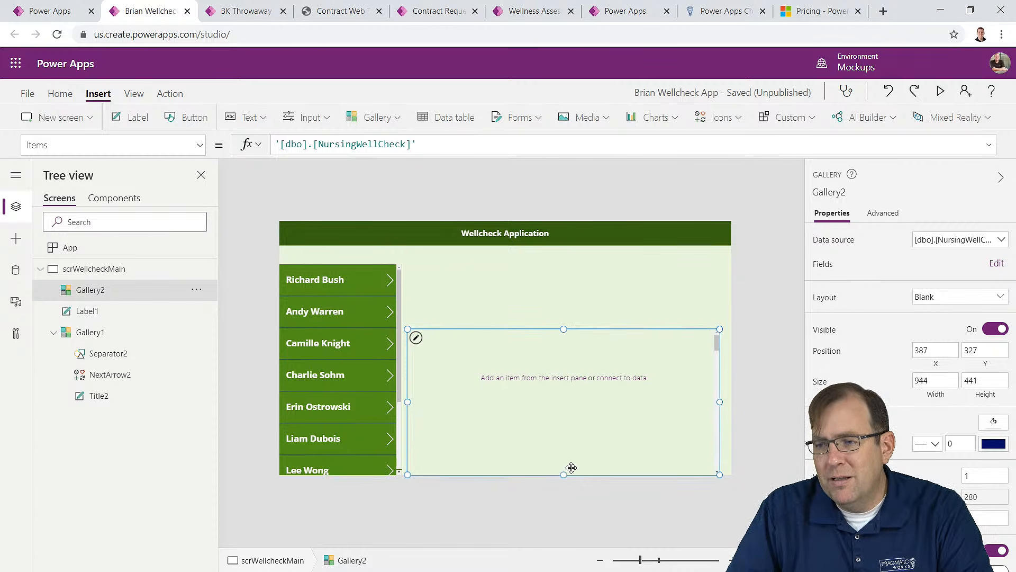
pyautogui.moveTo(566, 474); pyautogui.dragTo(565, 465)
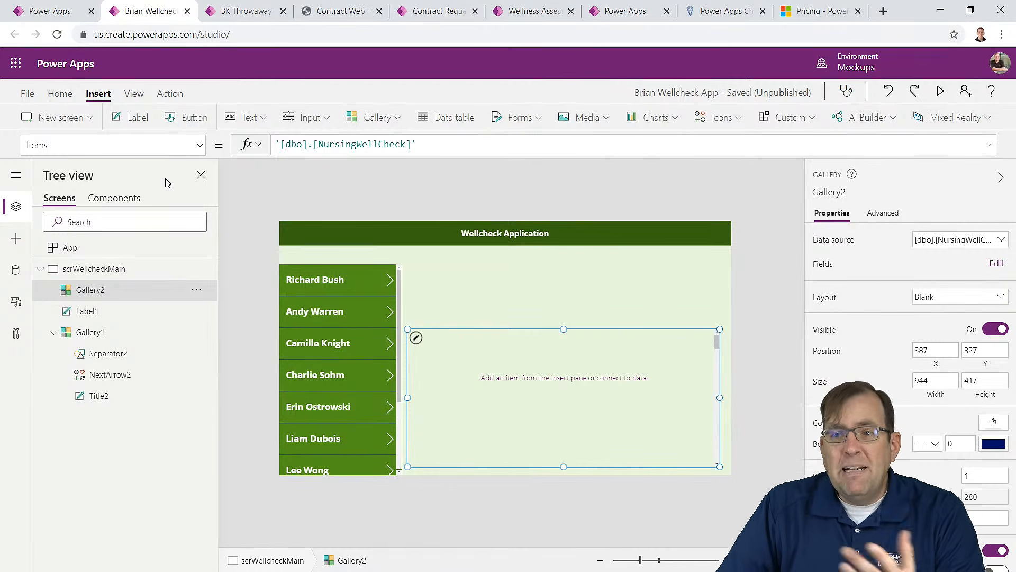
# Step: Set the well-check gallery's background fill to white
pyautogui.click(73, 98)
pyautogui.click(546, 120)
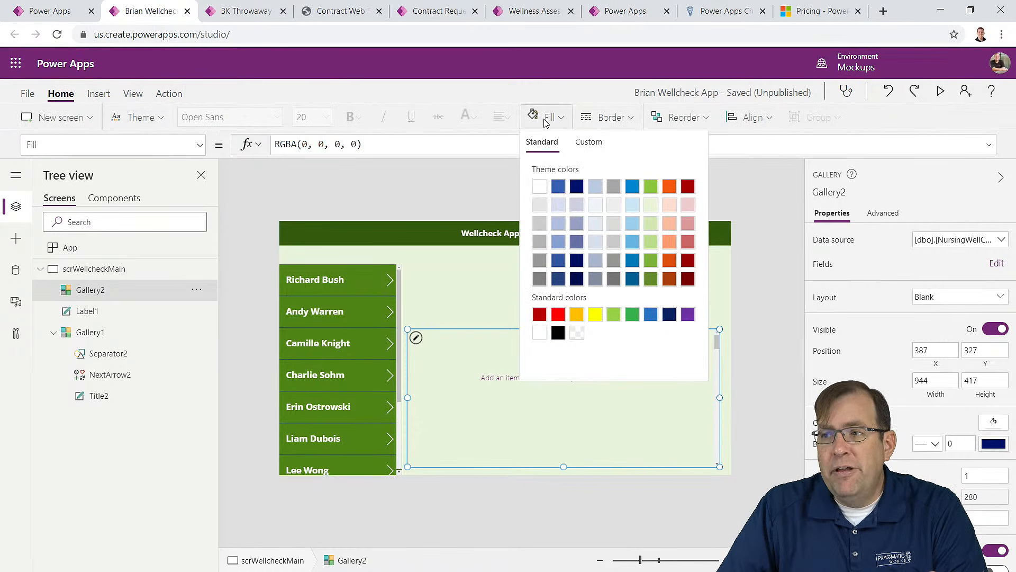
pyautogui.click(538, 188)
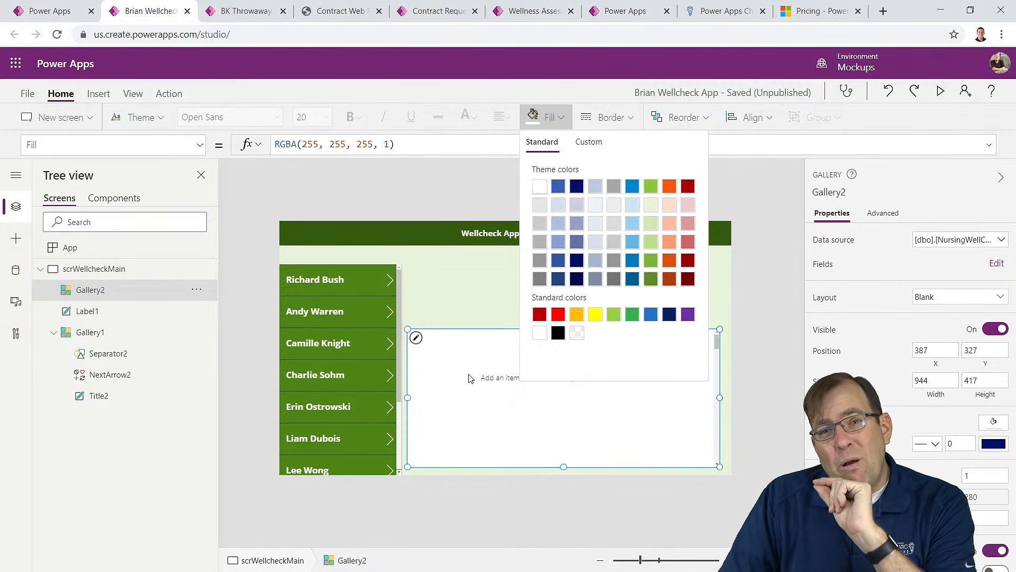
pyautogui.click(492, 292)
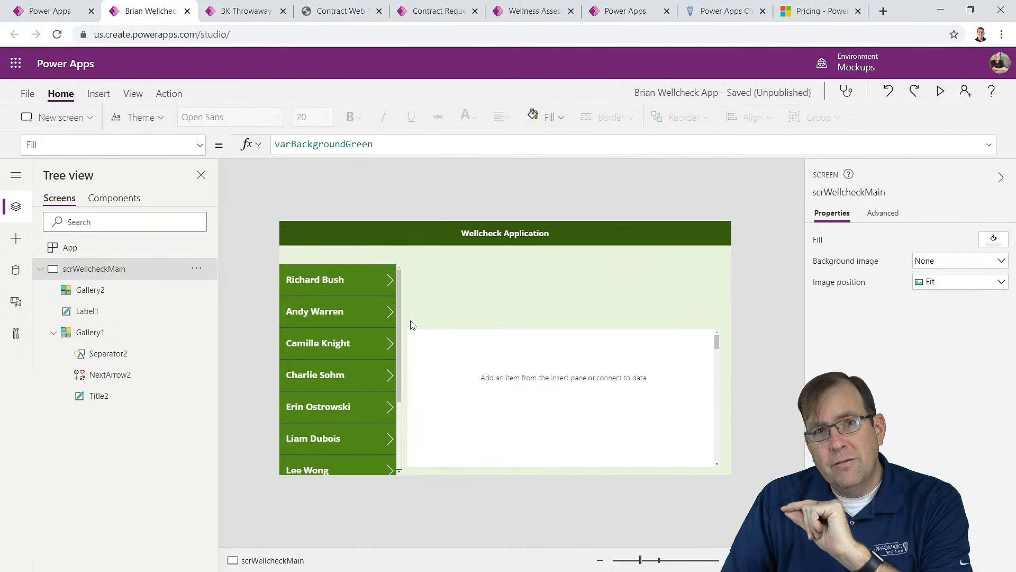
# Step: Shrink the row template of the well-check gallery to a height of 100
pyautogui.click(507, 365)
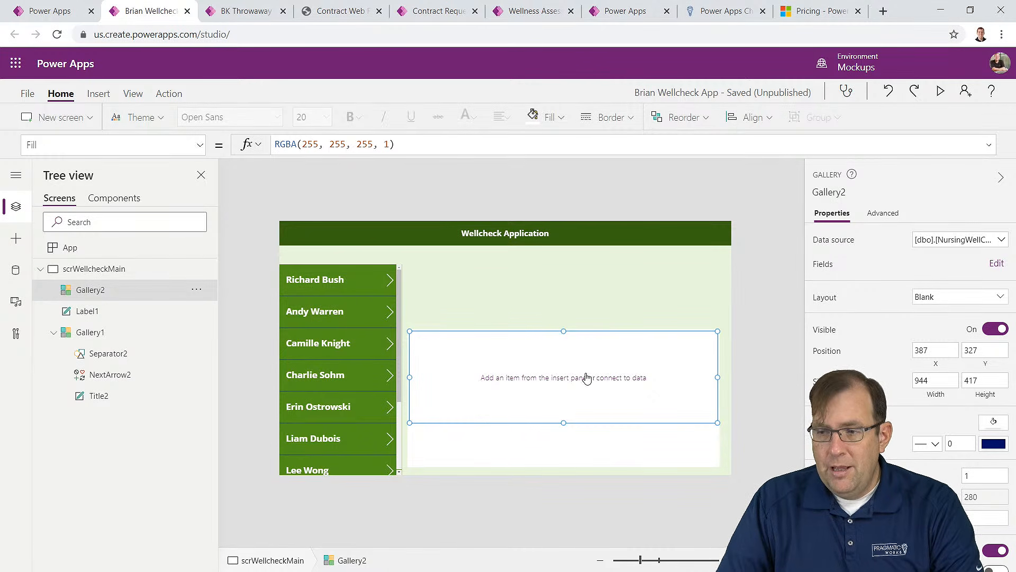
pyautogui.click(485, 377)
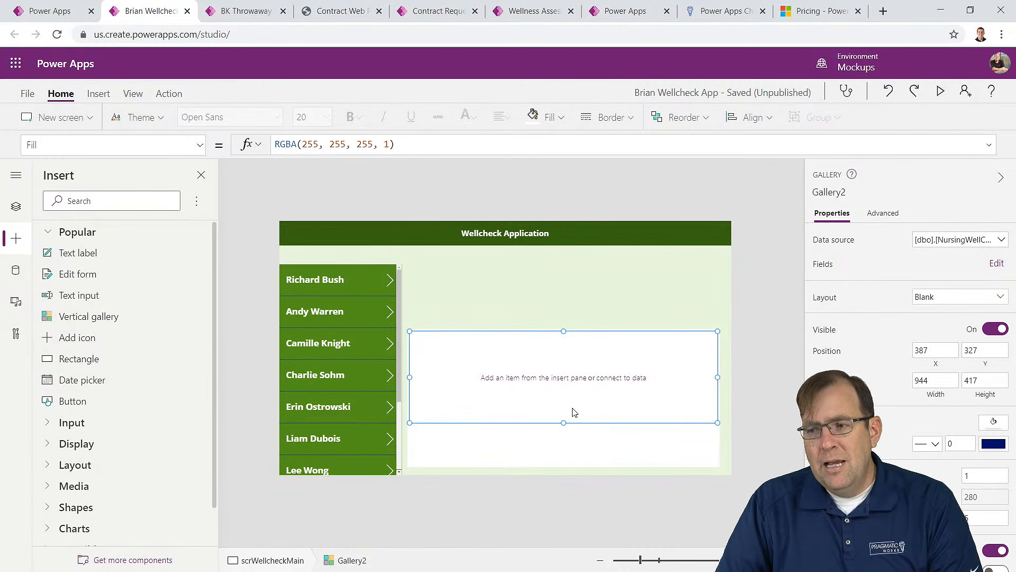
pyautogui.moveTo(565, 422); pyautogui.dragTo(560, 367)
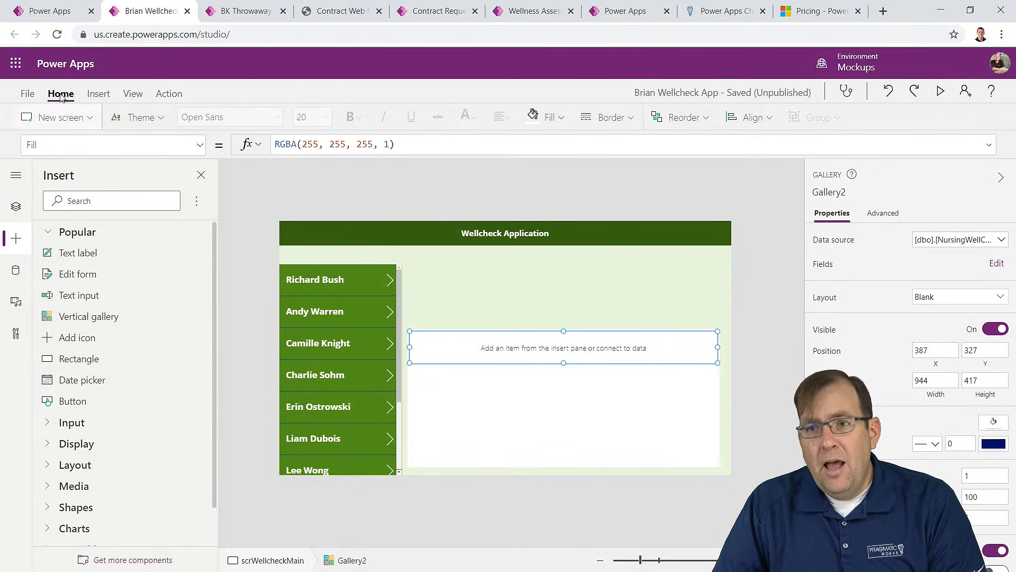
# Step: Insert an Assessor label into the well-check gallery's row, place it near the row's left edge at Y 24, and widen it slightly
pyautogui.click(98, 93)
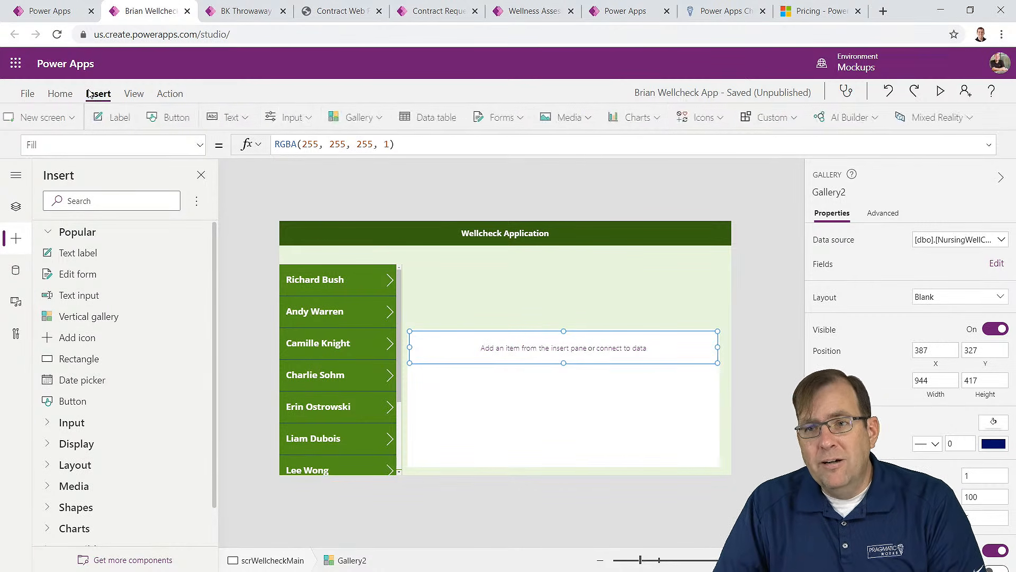
pyautogui.click(131, 119)
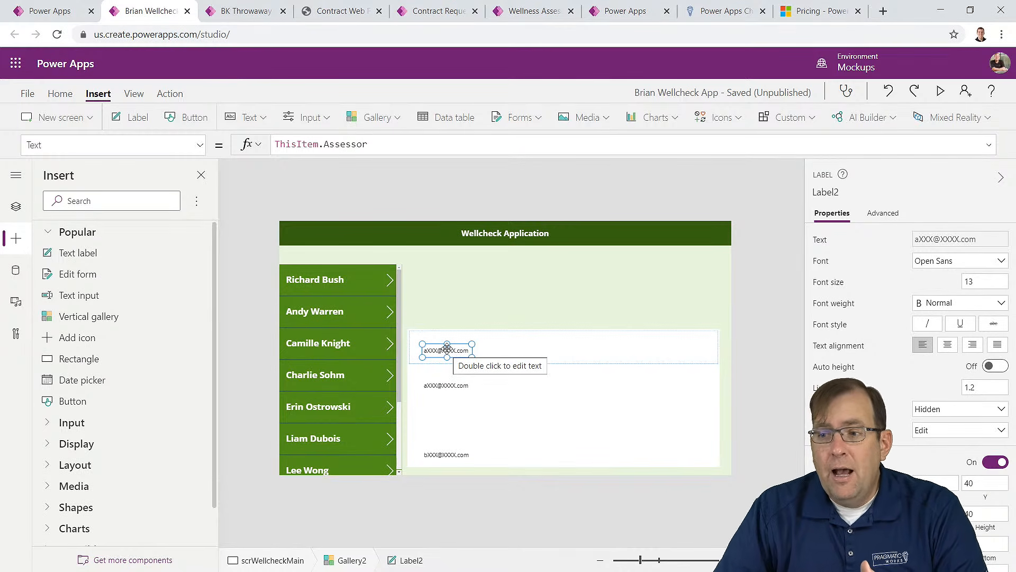
pyautogui.moveTo(447, 349); pyautogui.dragTo(439, 341)
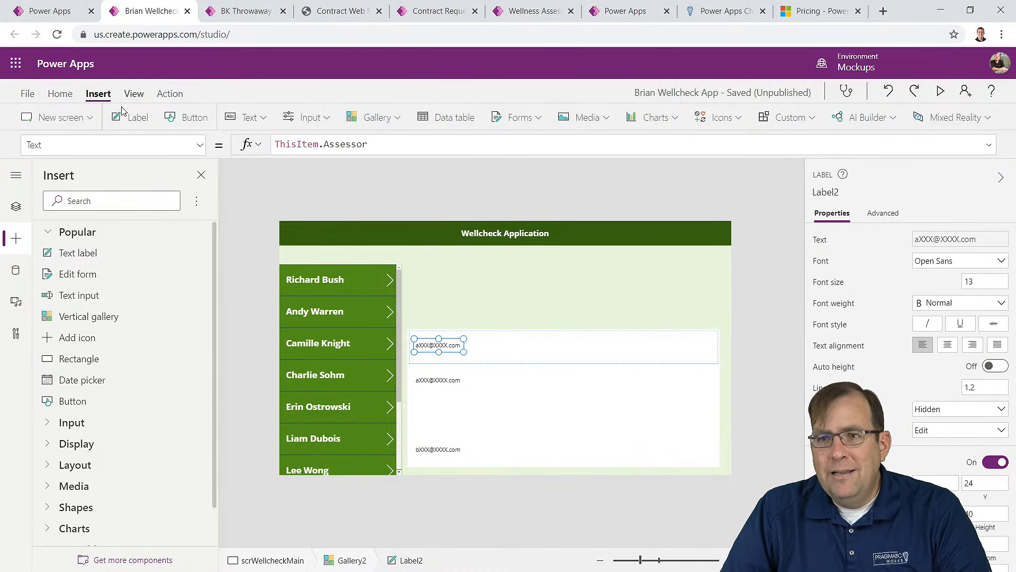
pyautogui.click(532, 356)
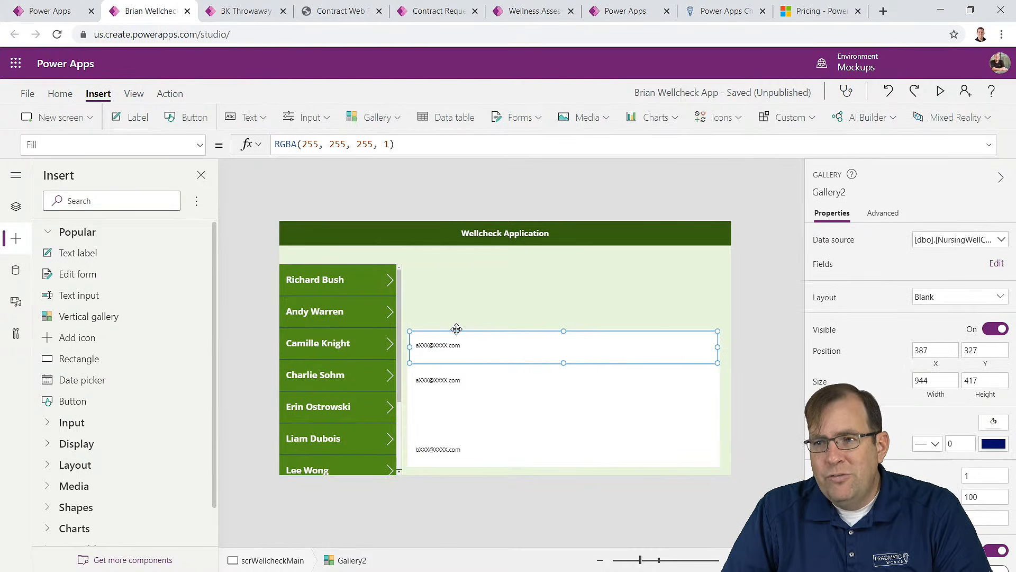
pyautogui.click(447, 347)
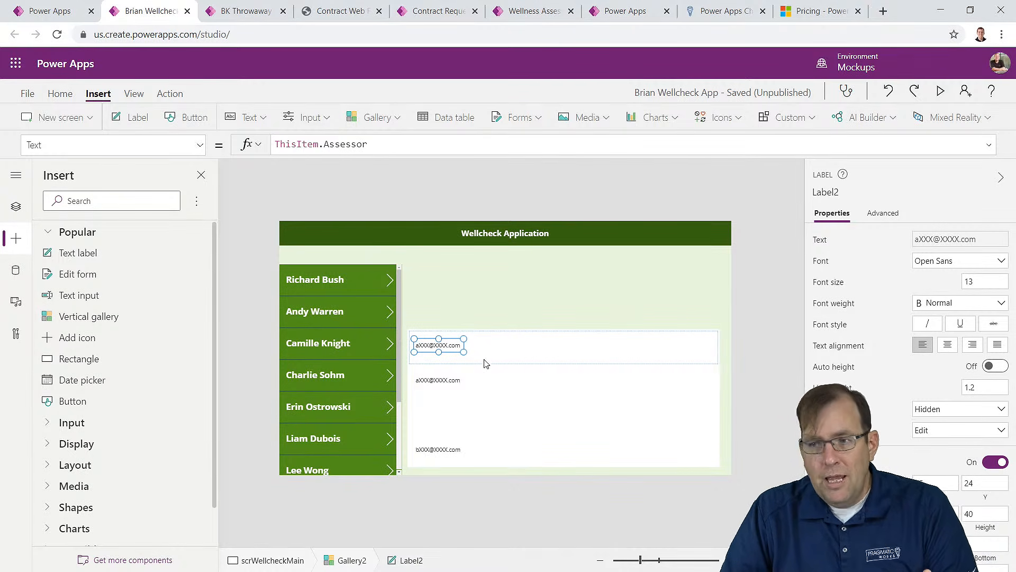
pyautogui.moveTo(465, 354); pyautogui.dragTo(472, 355)
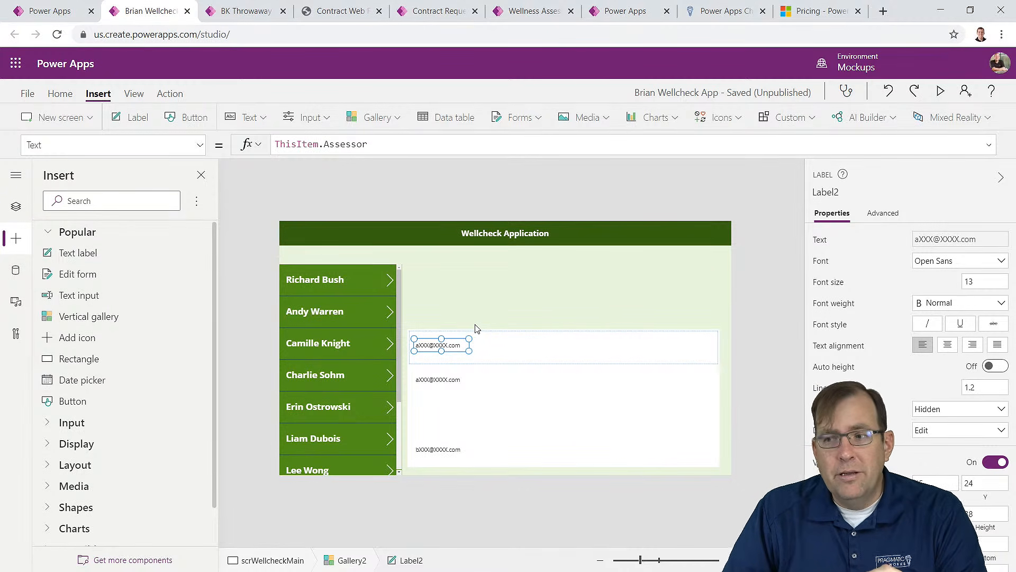
# Step: Insert a second label into the well-check gallery's row and place it just right of the assessor label at Y 24
pyautogui.click(502, 345)
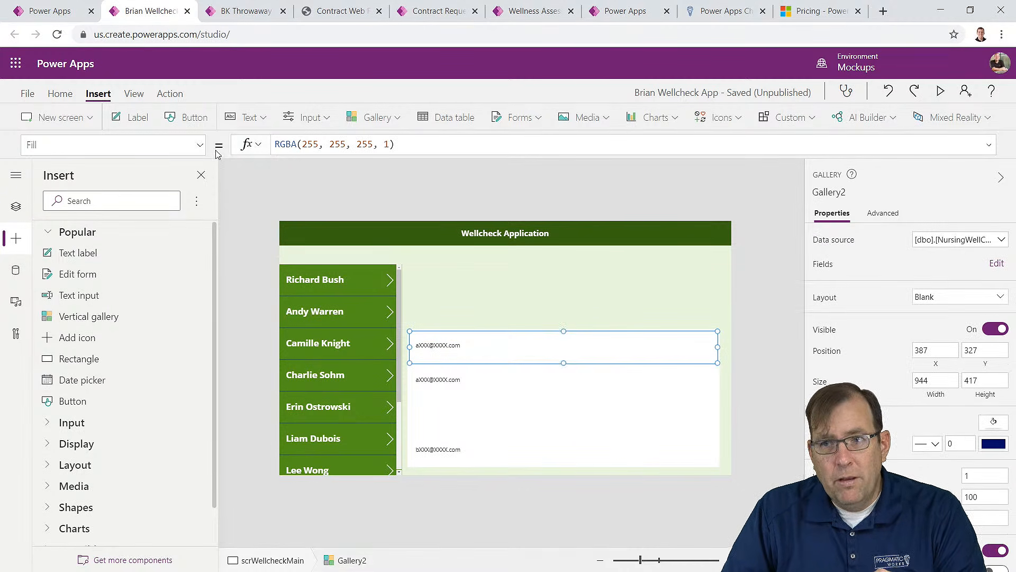
pyautogui.click(146, 127)
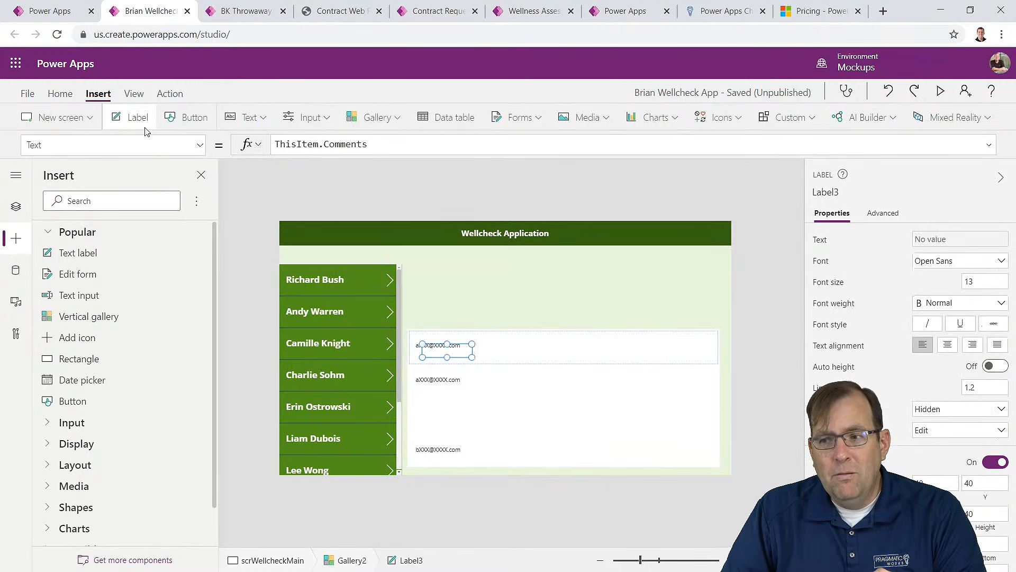
pyautogui.moveTo(464, 350); pyautogui.dragTo(518, 346)
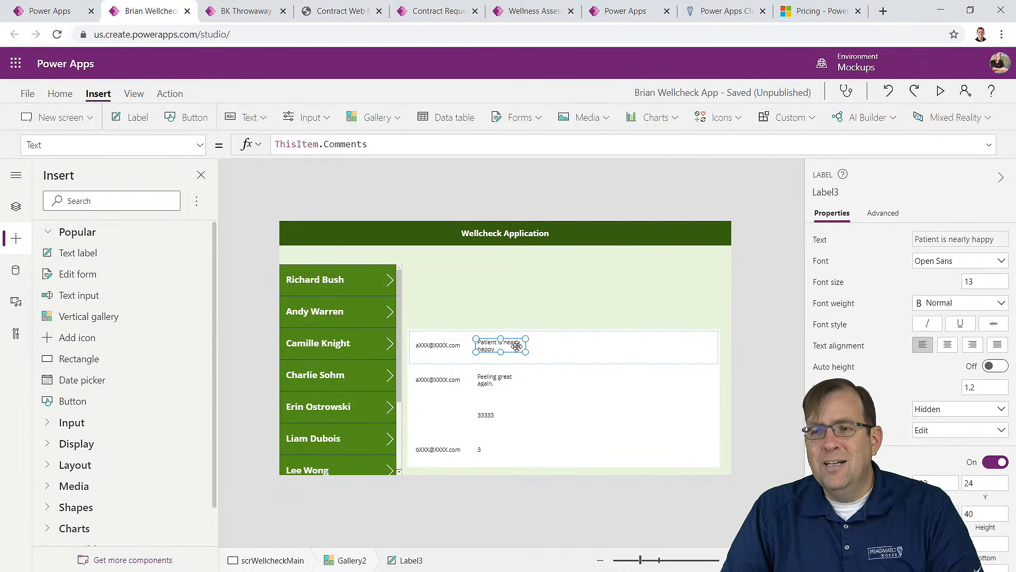
# Step: Set the second label's text to ThisItem.WellCheckDate and widen it so the date and time fit on one line
pyautogui.doubleClick(335, 144)
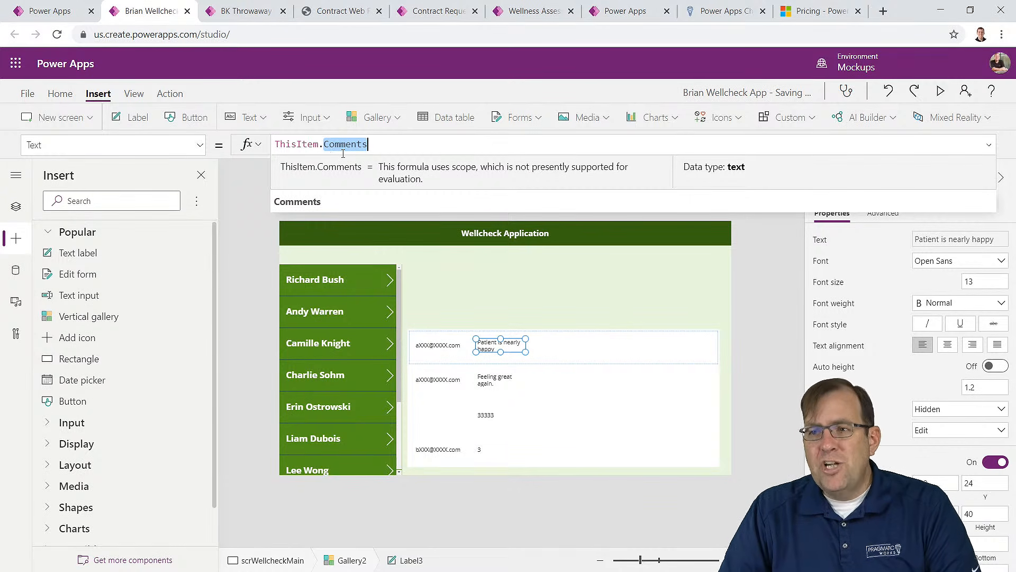
pyautogui.press('BackSpace')
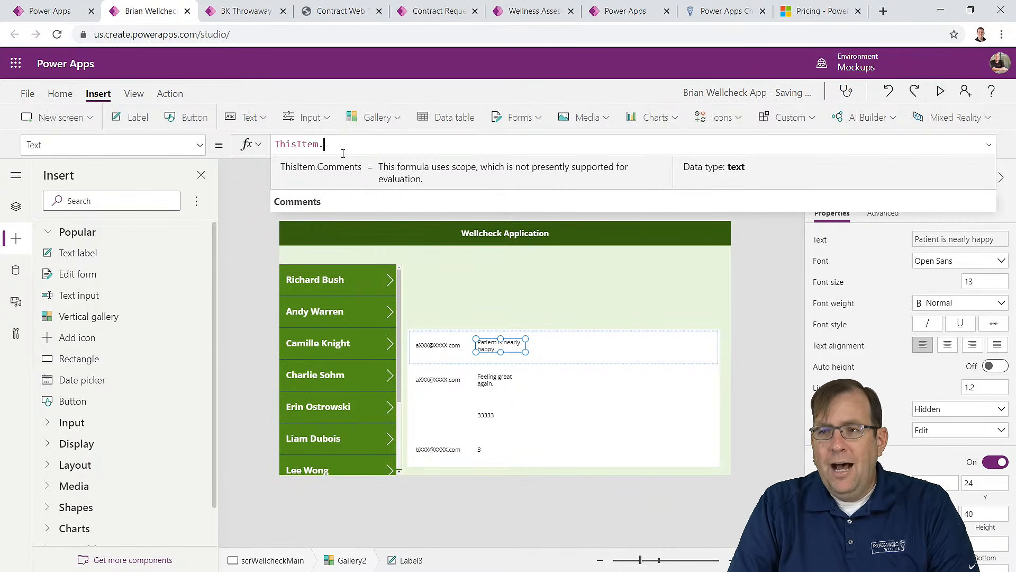
pyautogui.write('D')
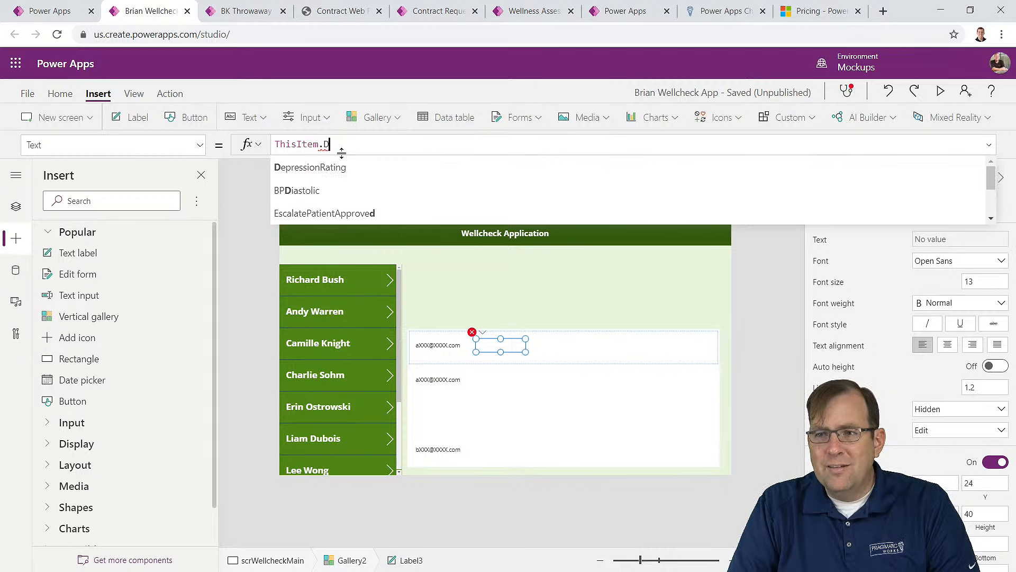
pyautogui.write('ate')
pyautogui.press('Down')
pyautogui.press('Tab')
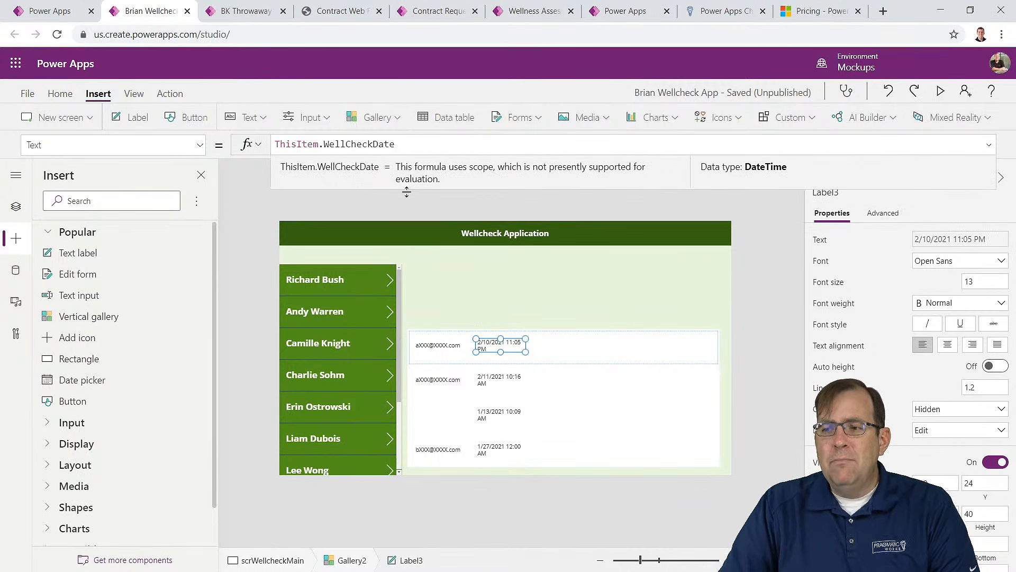
pyautogui.moveTo(526, 346); pyautogui.dragTo(547, 353)
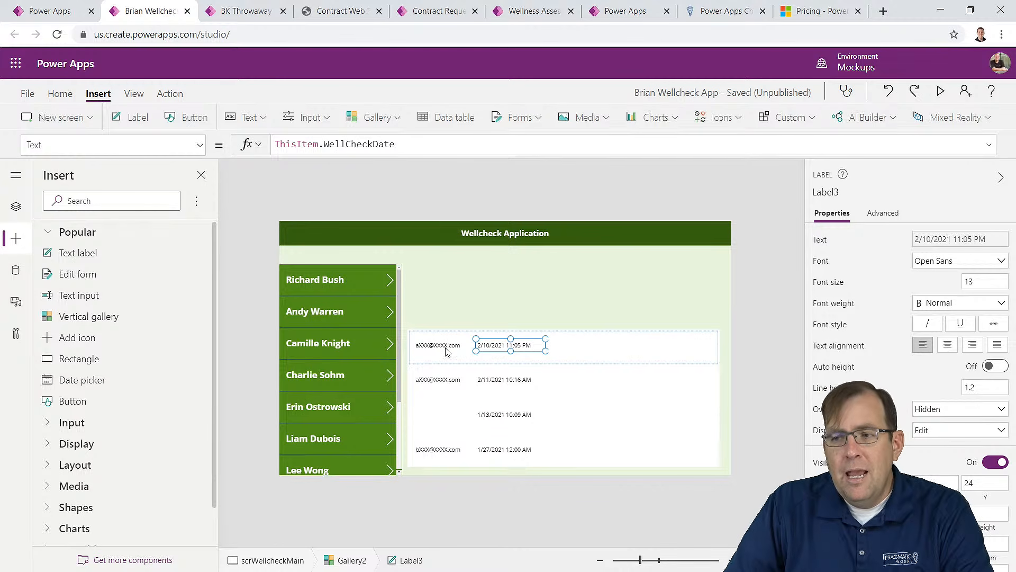
# Step: Move the assessor and date labels up to Y 3 in the row and reduce the gallery's template height to 54
pyautogui.moveTo(438, 347); pyautogui.dragTo(437, 340)
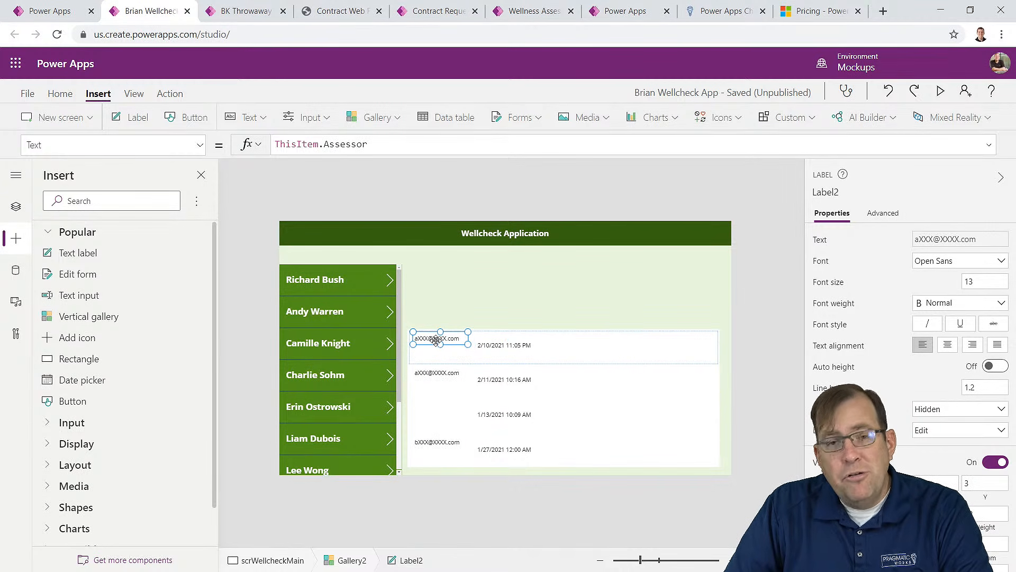
pyautogui.moveTo(499, 353); pyautogui.dragTo(500, 347)
pyautogui.click(506, 360)
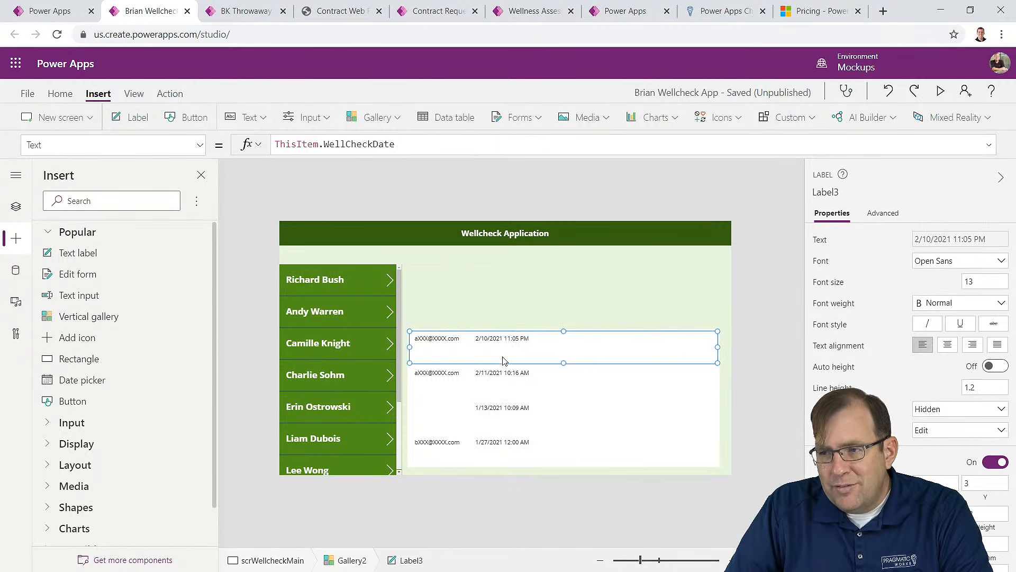
pyautogui.moveTo(564, 364); pyautogui.dragTo(561, 346)
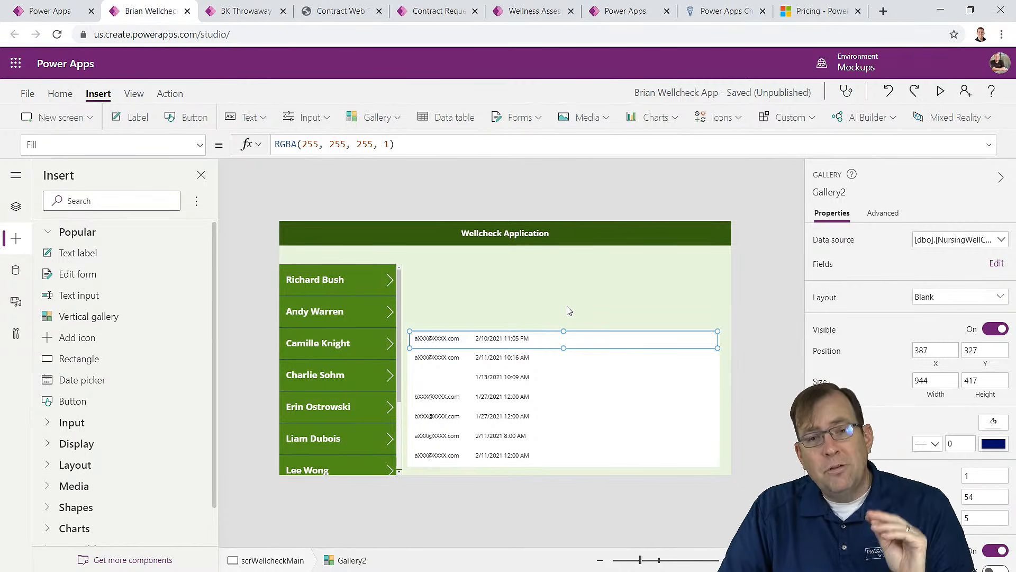
# Step: Add a label to the main screen directly above the gallery's assessor column at Y 287, with the text Assessor
pyautogui.click(545, 312)
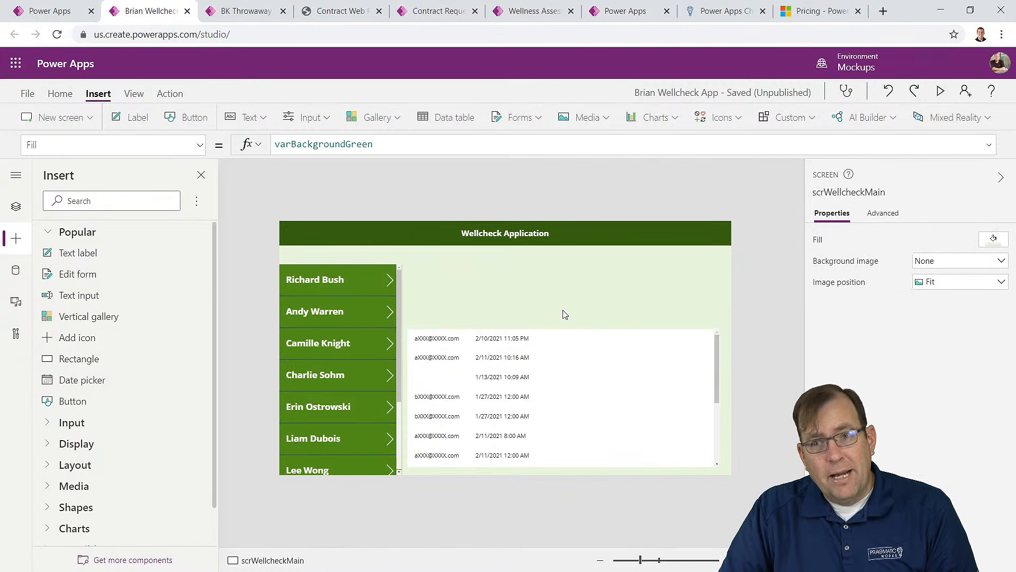
pyautogui.click(119, 117)
pyautogui.moveTo(306, 237); pyautogui.dragTo(472, 328)
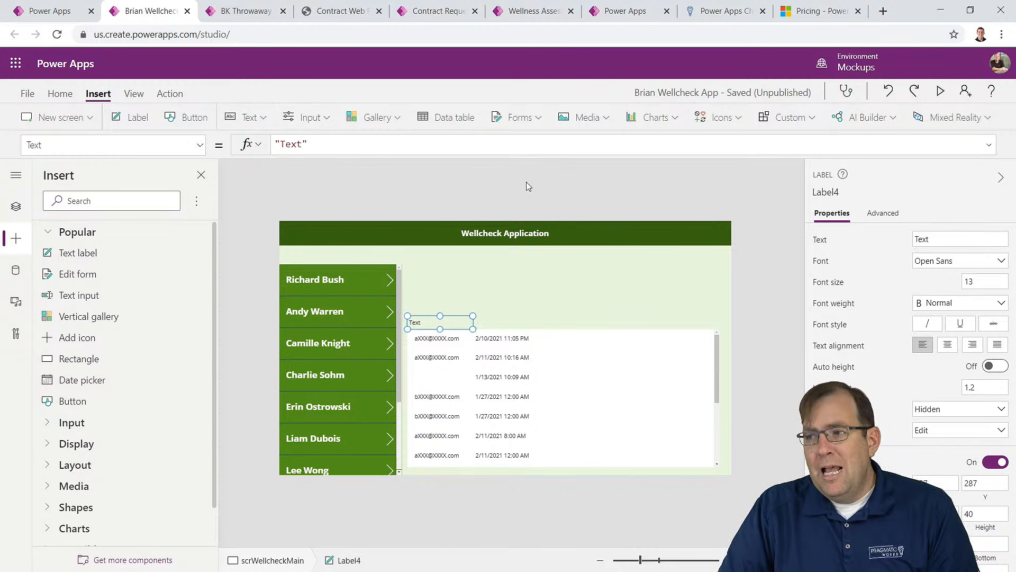
pyautogui.doubleClick(459, 318)
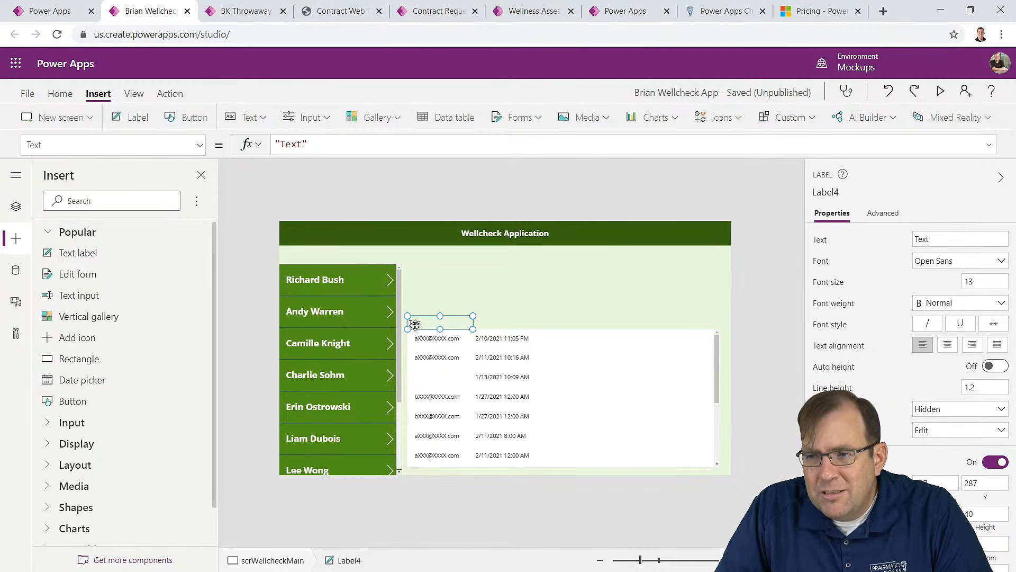
pyautogui.write('Assessor')
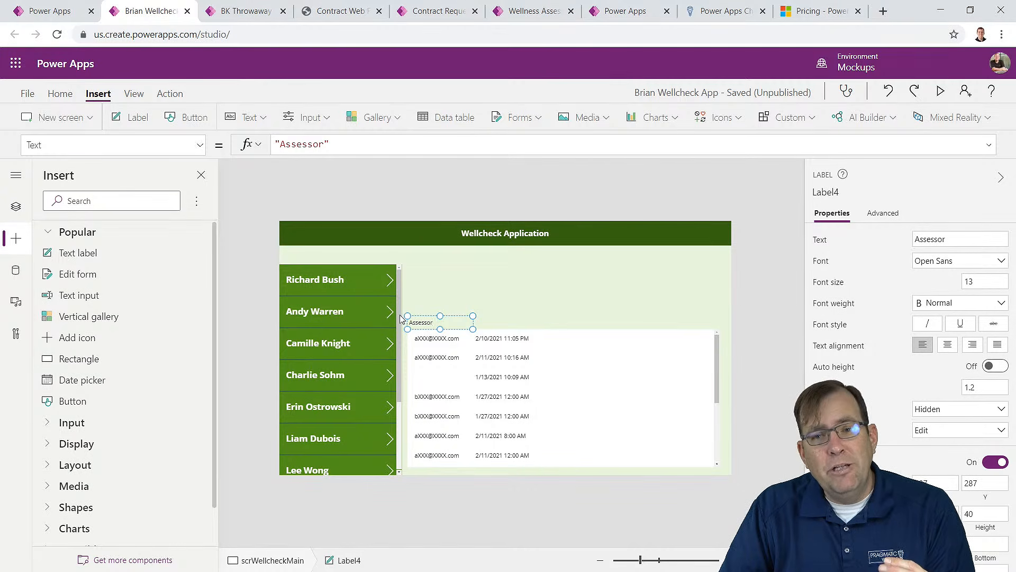
# Step: Make the Assessor header label's text white and bold
pyautogui.click(62, 94)
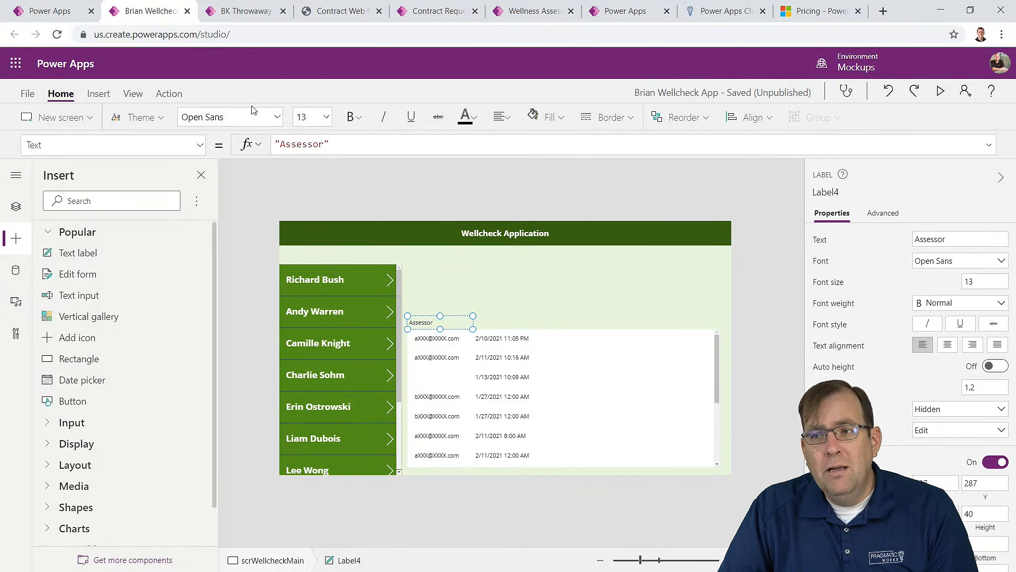
pyautogui.click(473, 117)
pyautogui.click(477, 188)
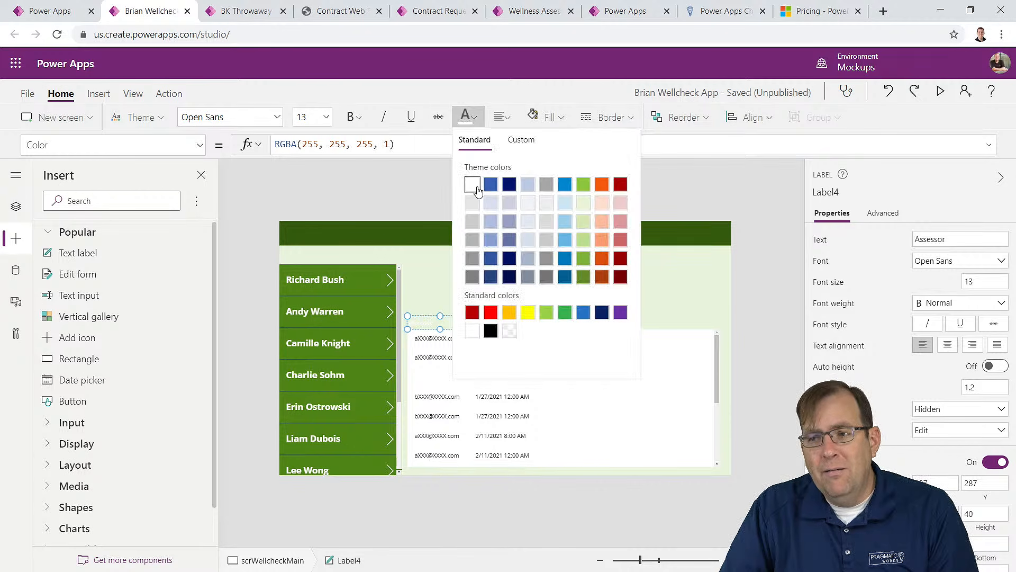
pyautogui.click(351, 122)
pyautogui.click(359, 144)
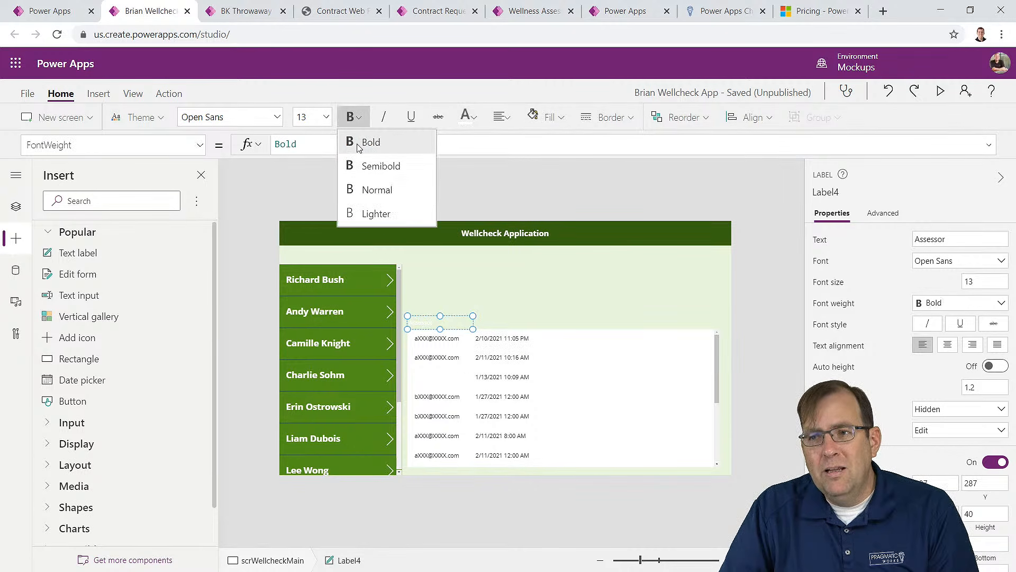
# Step: Set the Assessor header label's Fill property to varHeaderGreen
pyautogui.click(200, 144)
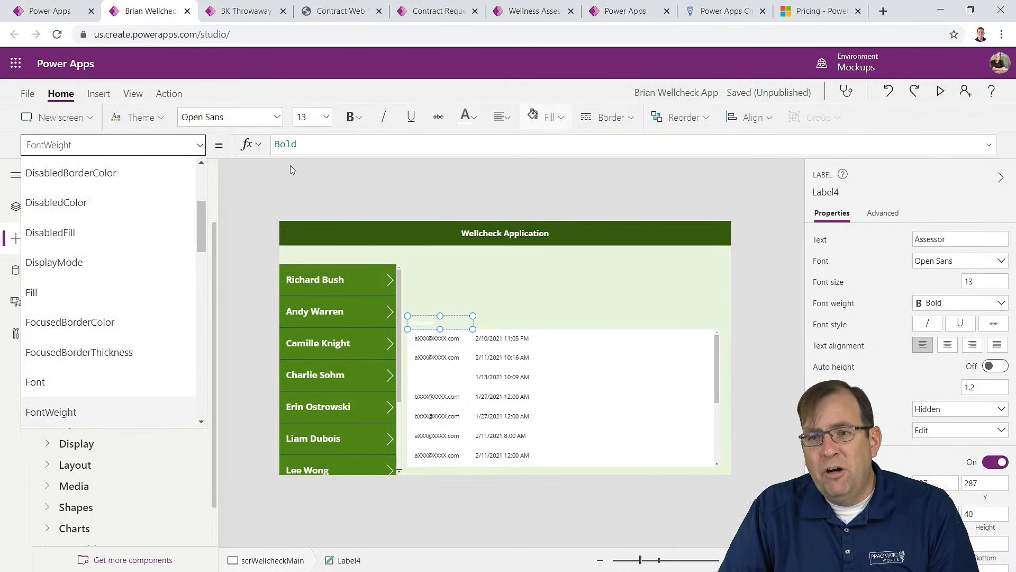
pyautogui.click(83, 291)
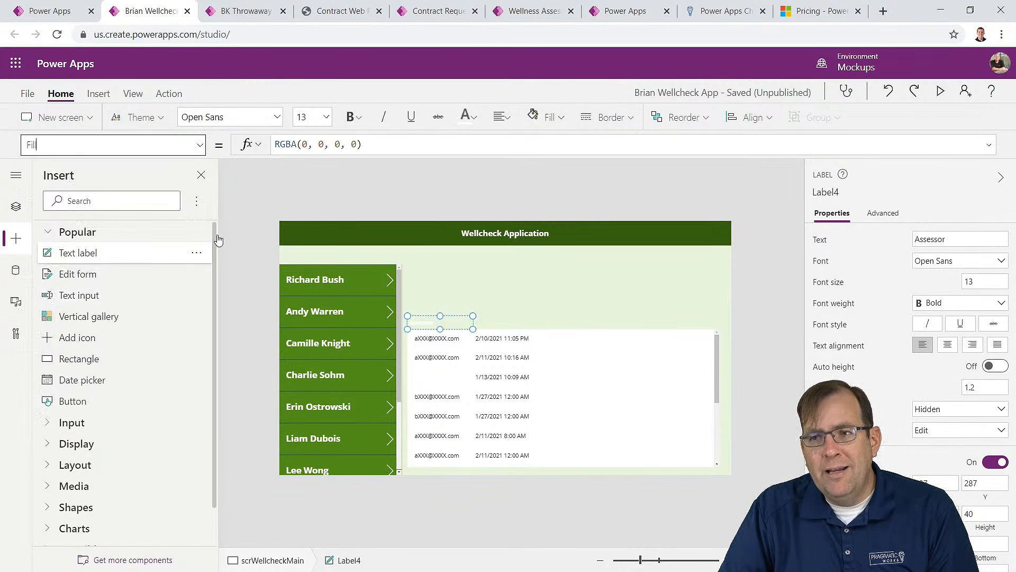
pyautogui.moveTo(363, 144); pyautogui.dragTo(239, 150)
pyautogui.write('var')
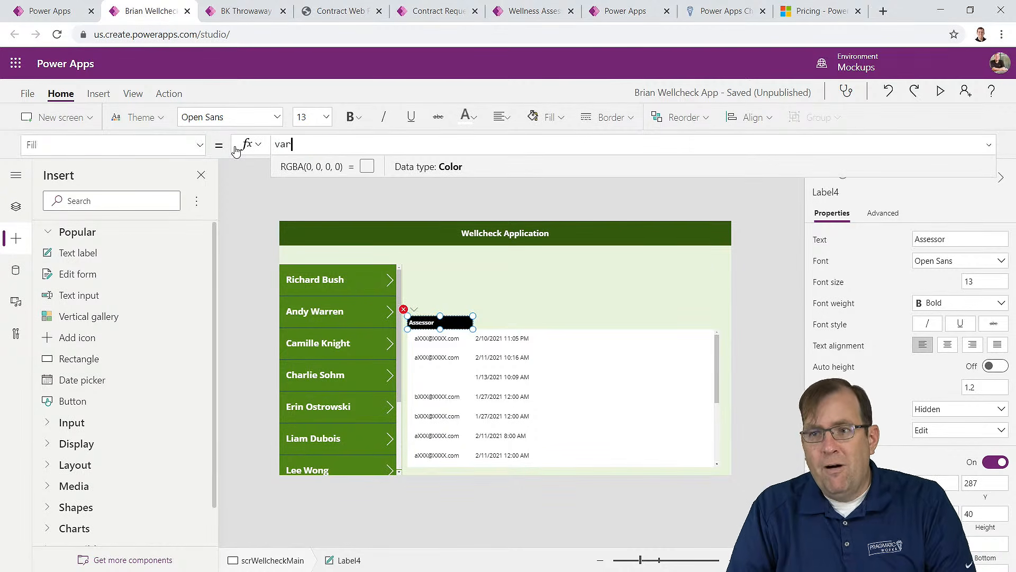
pyautogui.press('Down')
pyautogui.press('Down')
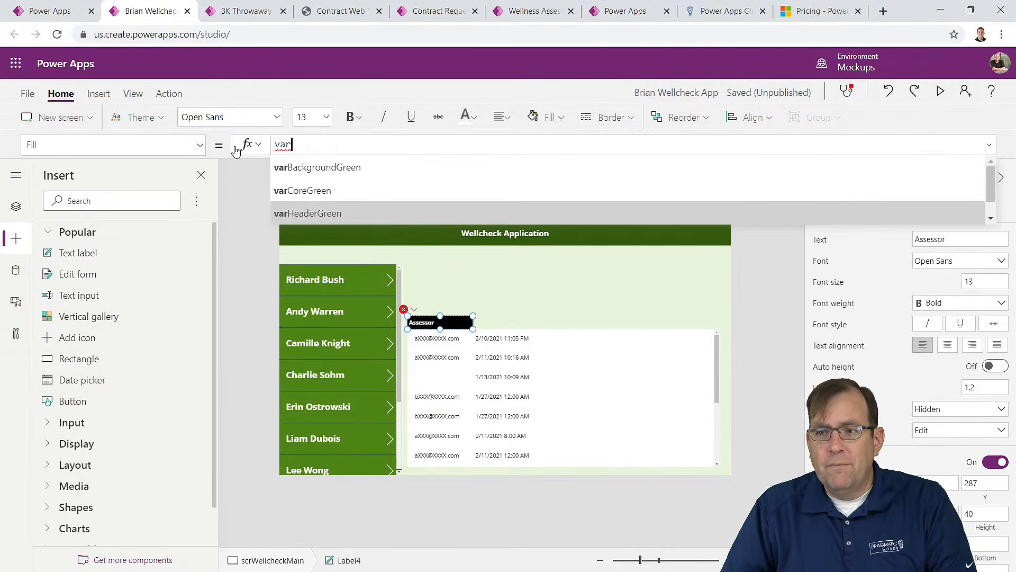
pyautogui.press('Tab')
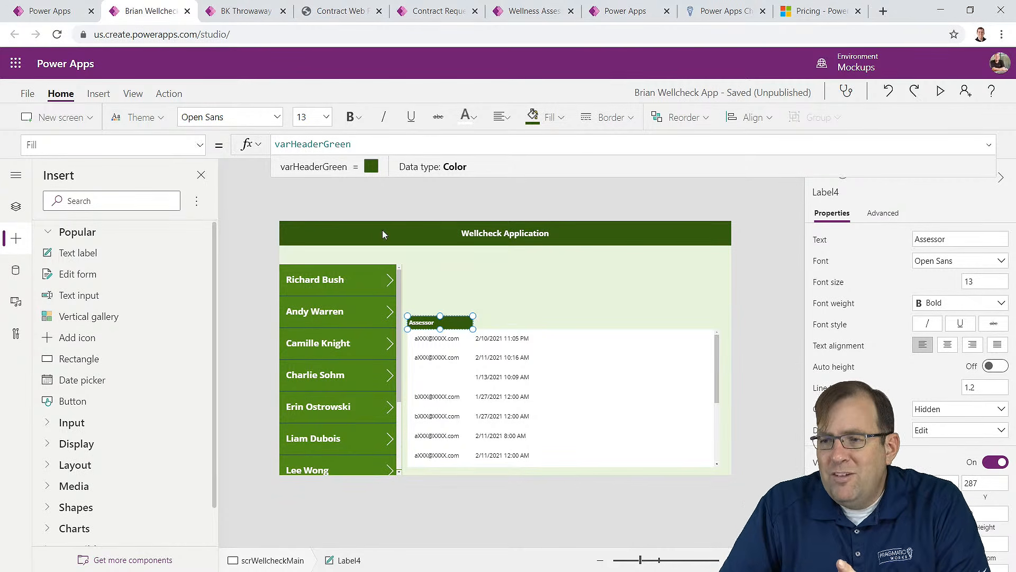
# Step: Insert a Rating control into the well-check gallery's row, just after the date label at X 406, Y 3
pyautogui.click(549, 316)
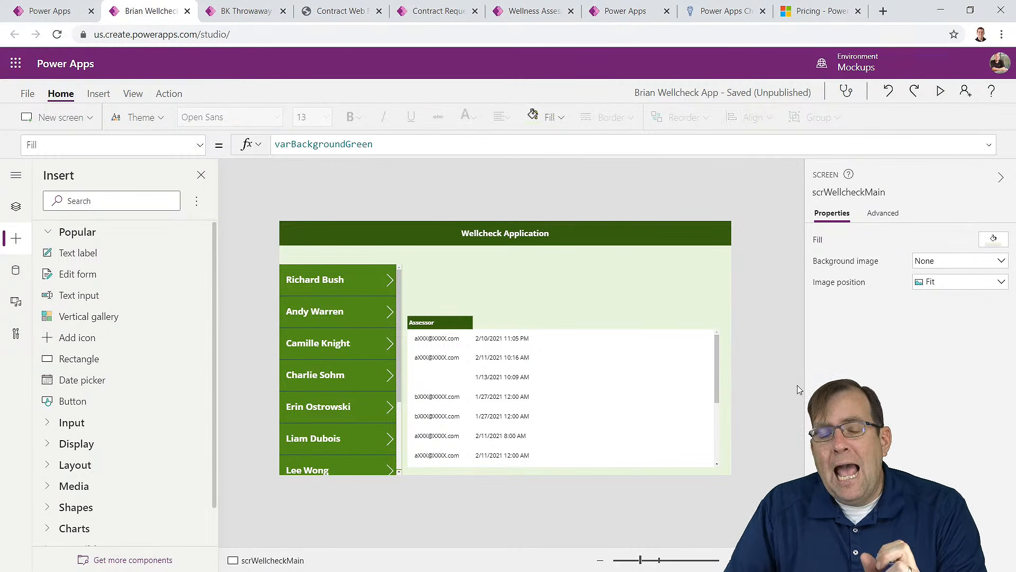
pyautogui.click(539, 343)
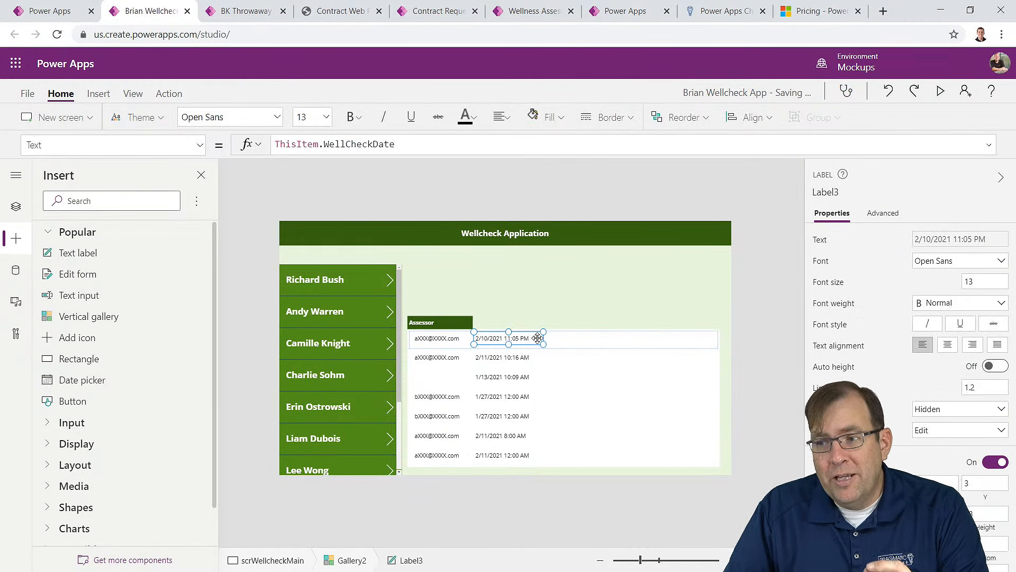
pyautogui.click(582, 341)
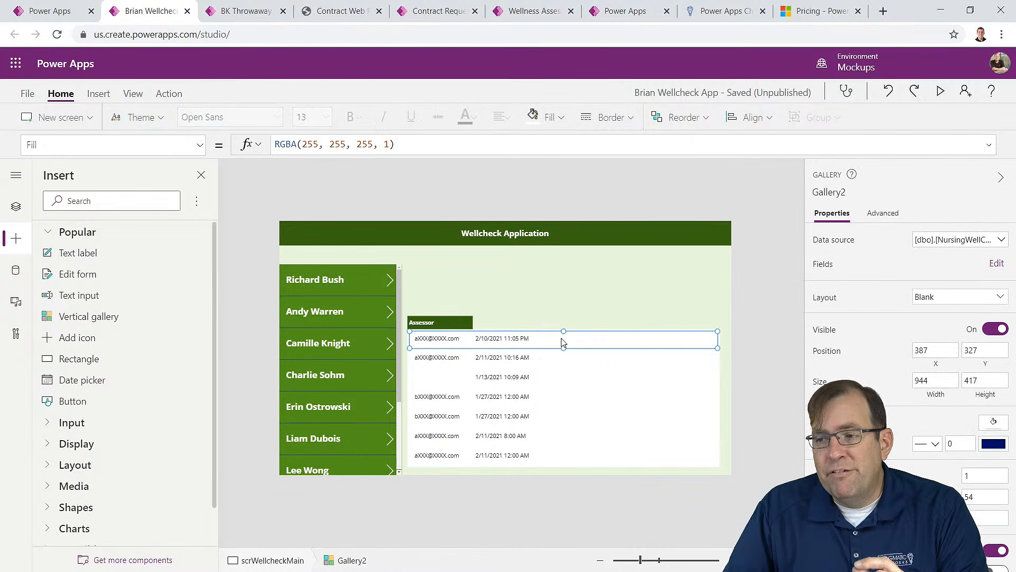
pyautogui.click(537, 339)
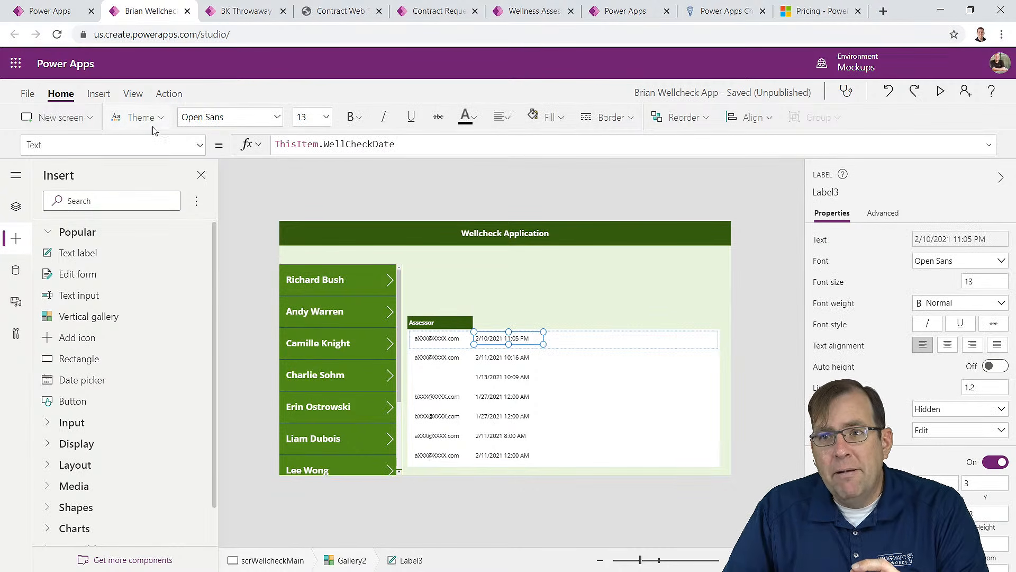
pyautogui.click(104, 99)
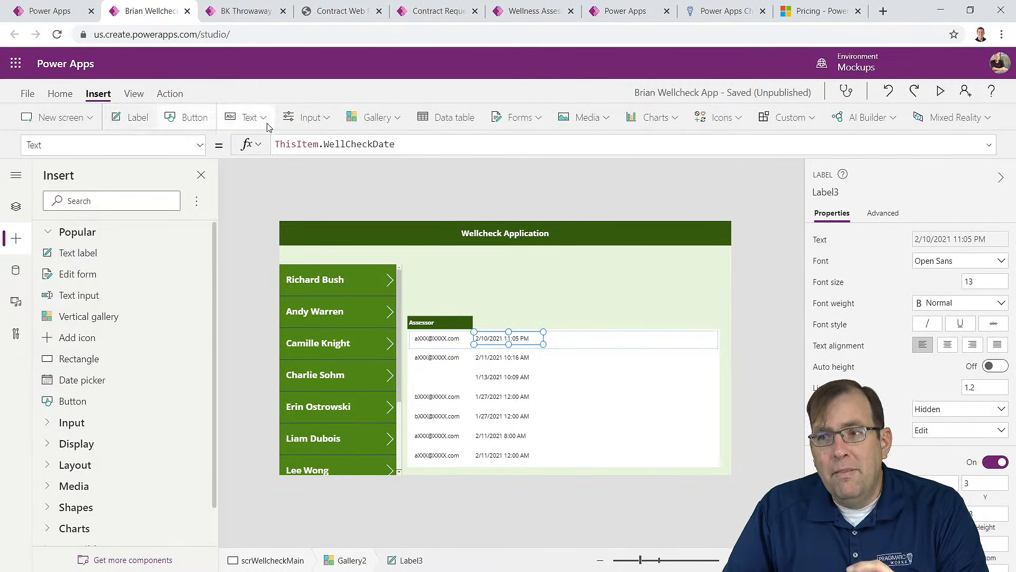
pyautogui.click(312, 125)
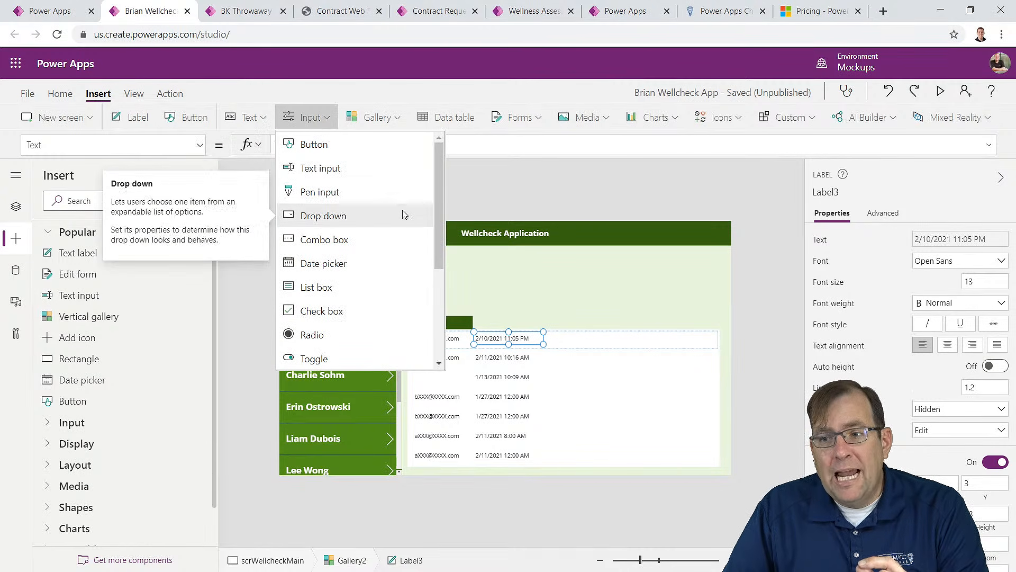
pyautogui.scroll(-3, 402, 215)
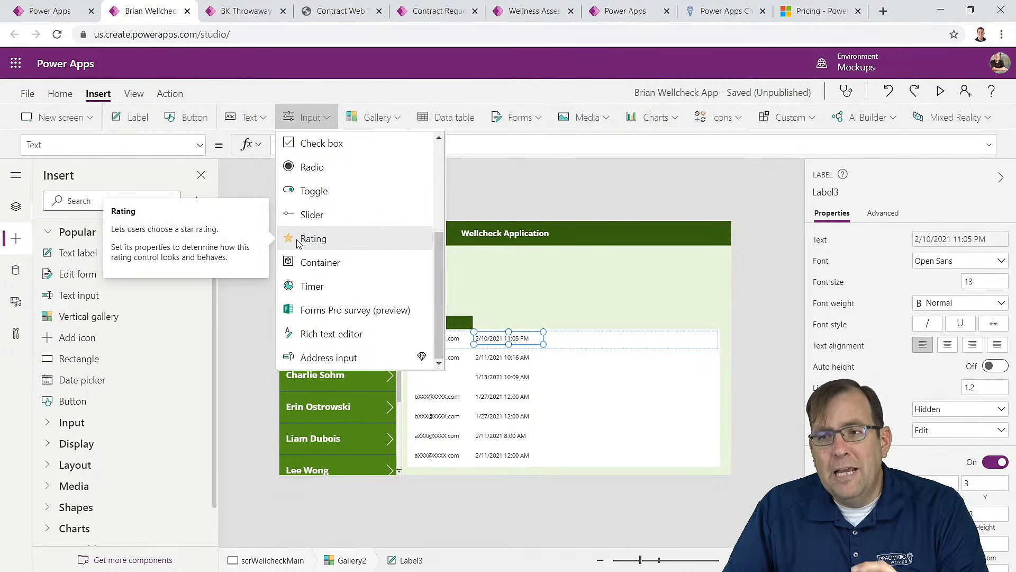
pyautogui.click(312, 239)
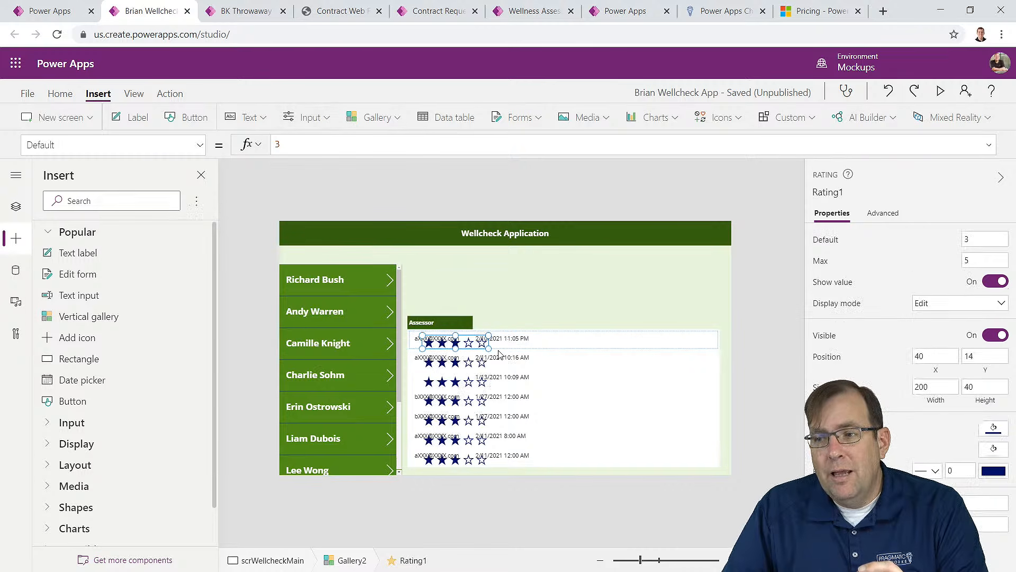
pyautogui.moveTo(456, 344); pyautogui.dragTo(577, 342)
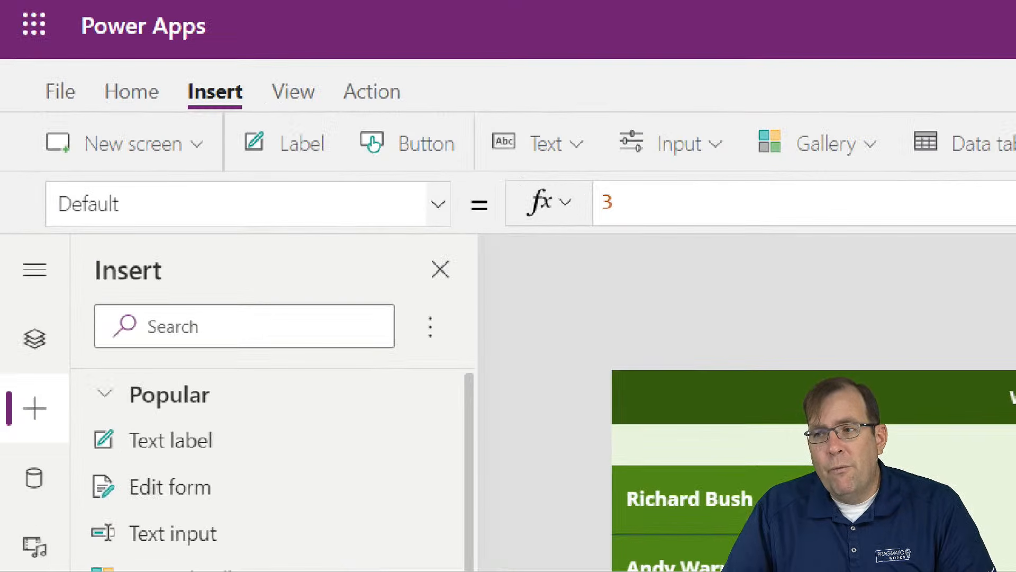
# Step: Set the Rating control's Default property to ThisItem.OverallHealthRating
pyautogui.moveTo(674, 188)
pyautogui.mouseDown()
pyautogui.moveTo(646, 243)
pyautogui.moveTo(579, 188)
pyautogui.mouseUp()
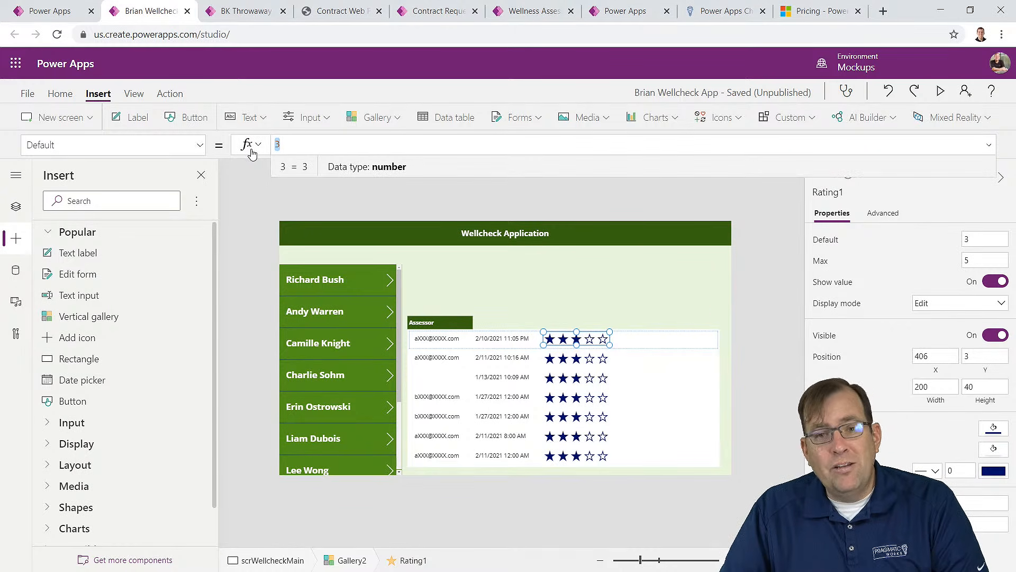
pyautogui.write('ThisItem.')
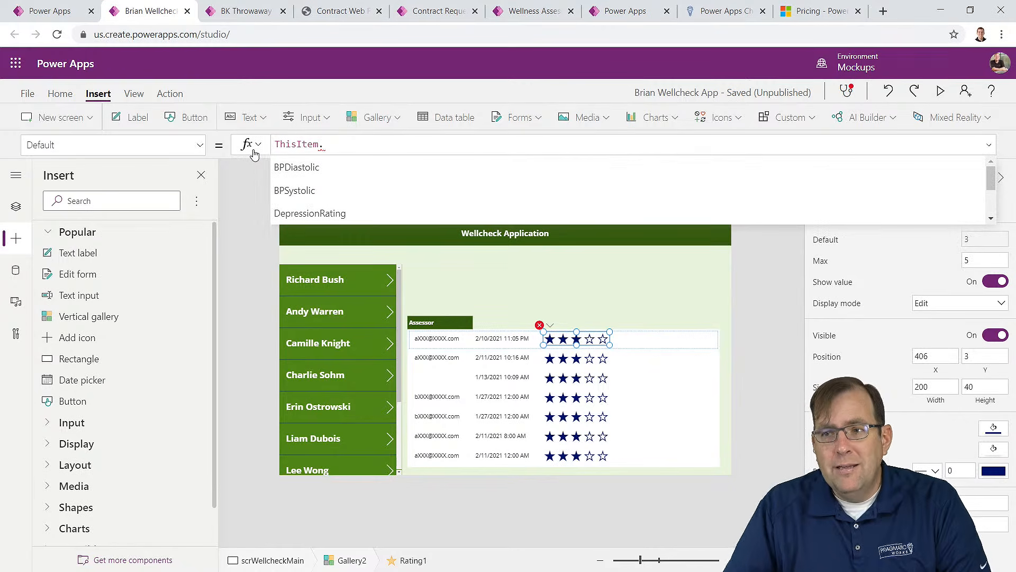
pyautogui.press('Down')
pyautogui.press('Down')
pyautogui.press('Down')
pyautogui.press('Down')
pyautogui.press('Down')
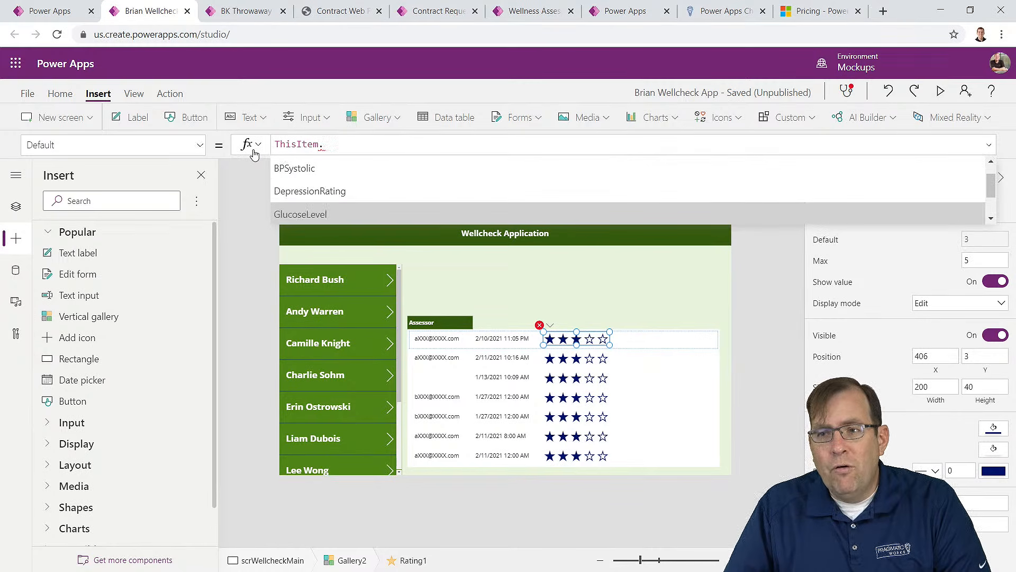
pyautogui.write('Over')
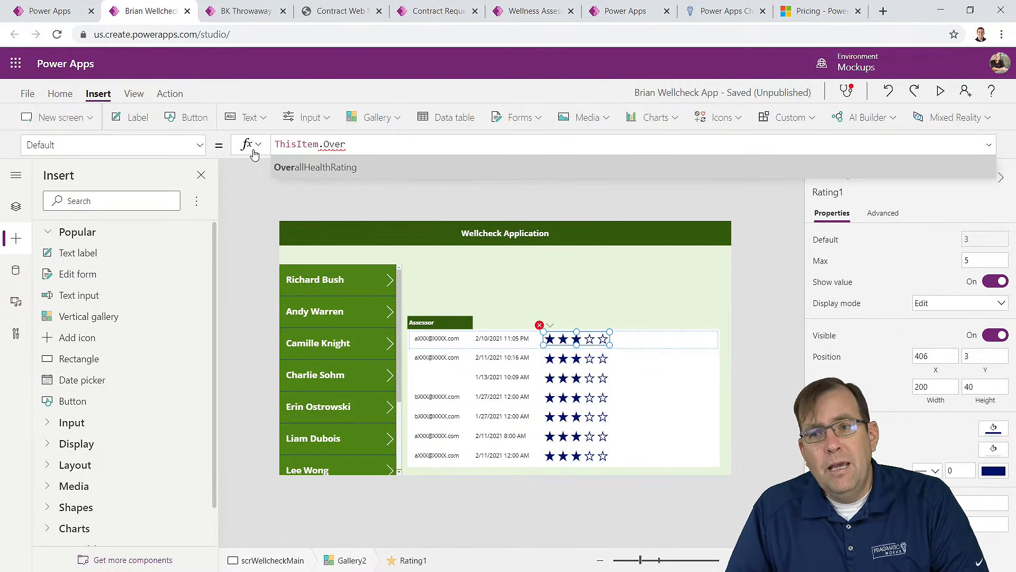
pyautogui.press('Tab')
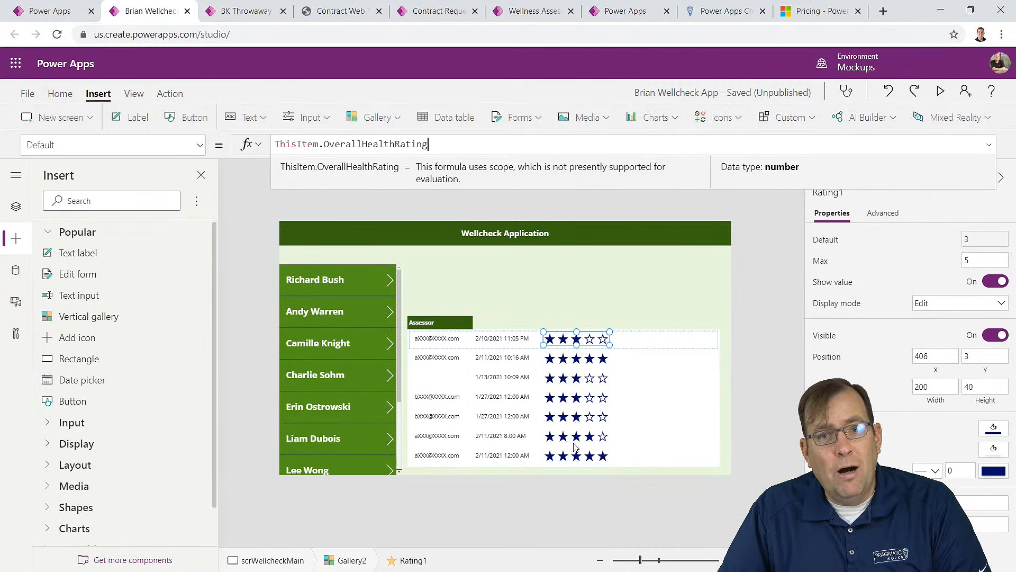
# Step: Change the Rating control's display mode to View and save the app
pyautogui.click(589, 420)
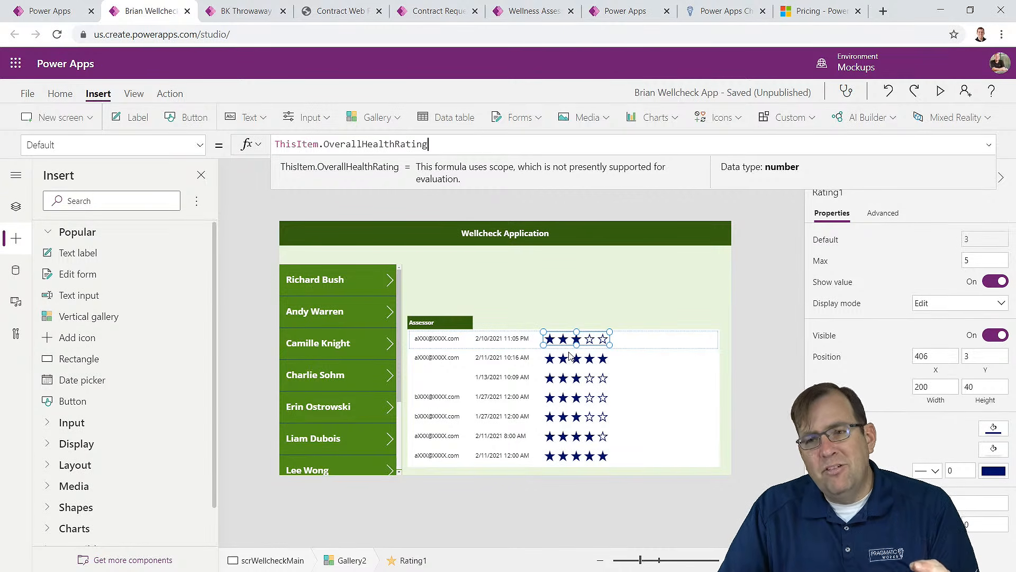
pyautogui.click(957, 306)
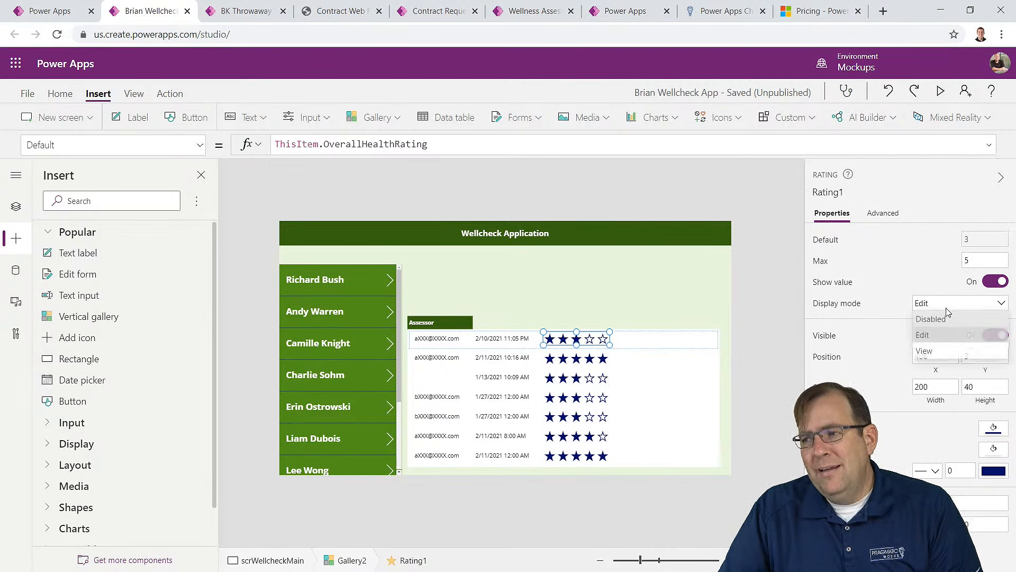
pyautogui.click(924, 353)
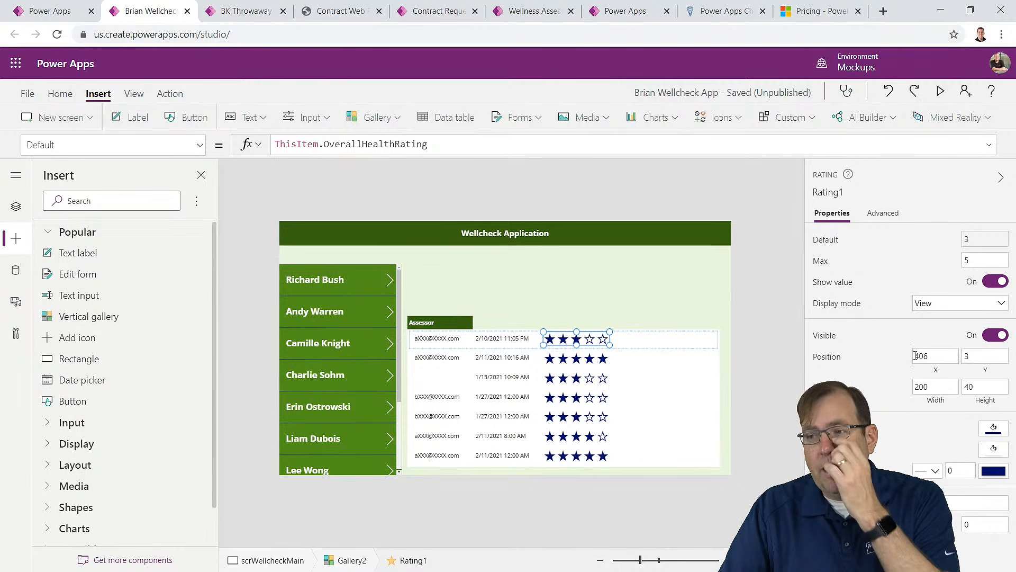
pyautogui.press('alt')
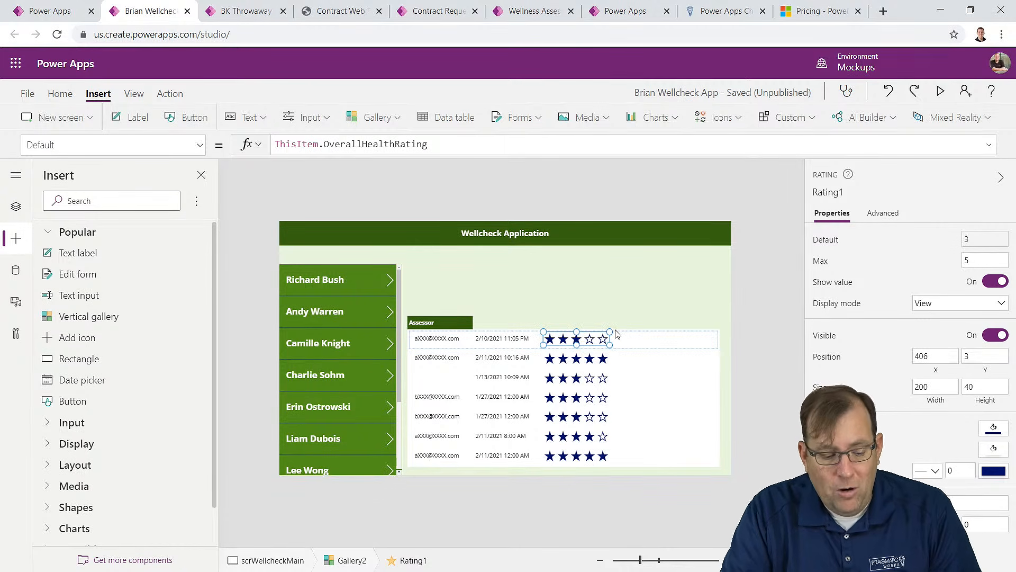
pyautogui.hotkey('ctrl', 's')
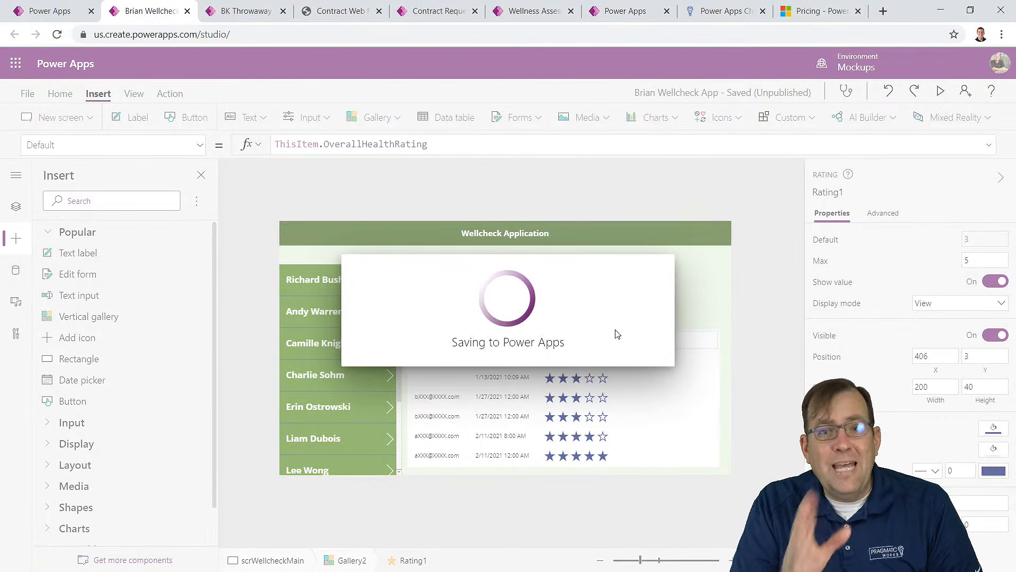
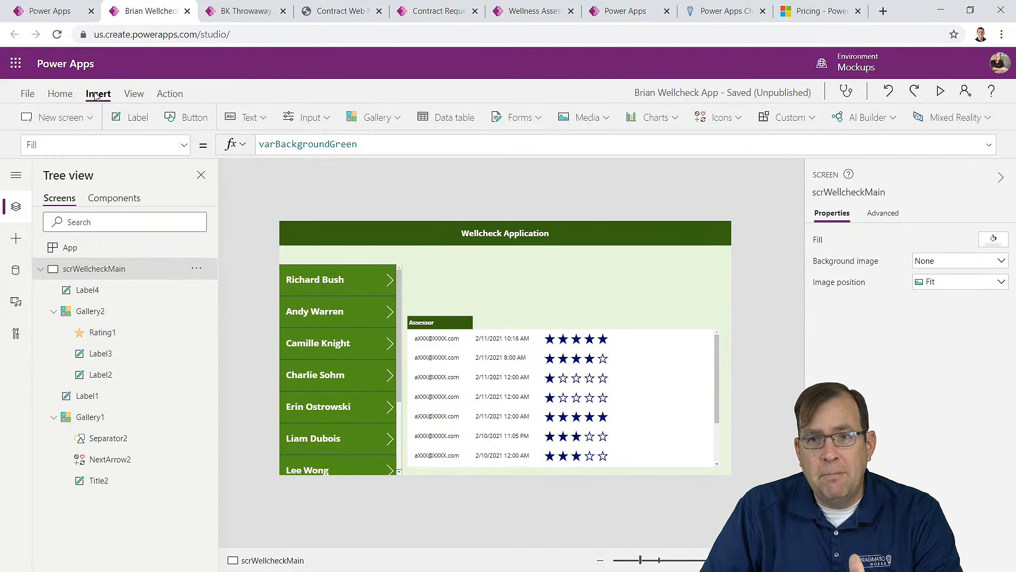
# Step: Add a text input directly above the patient gallery, sized to the gallery's width and reaching down to its upper edge
pyautogui.click(238, 119)
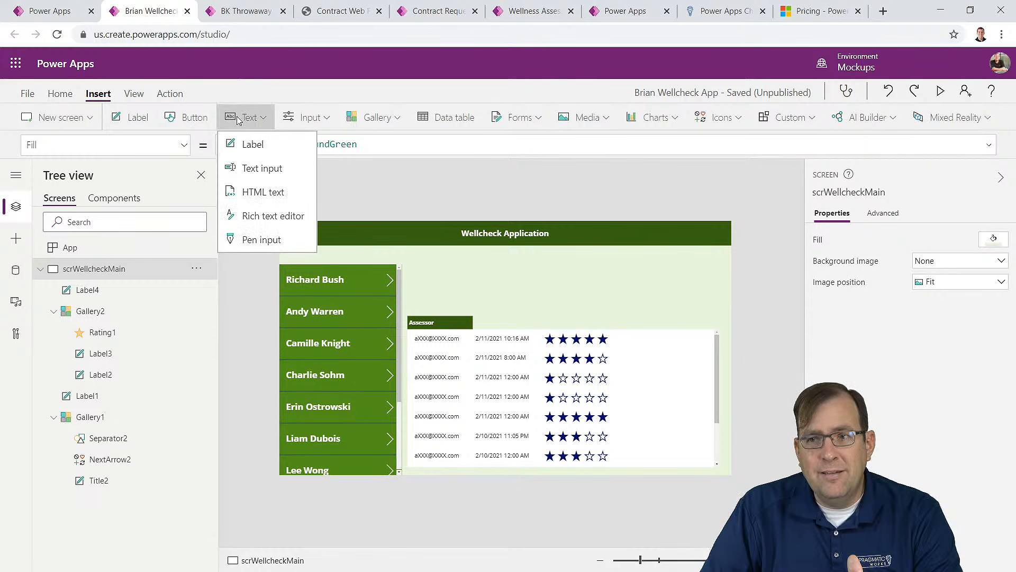
pyautogui.click(242, 169)
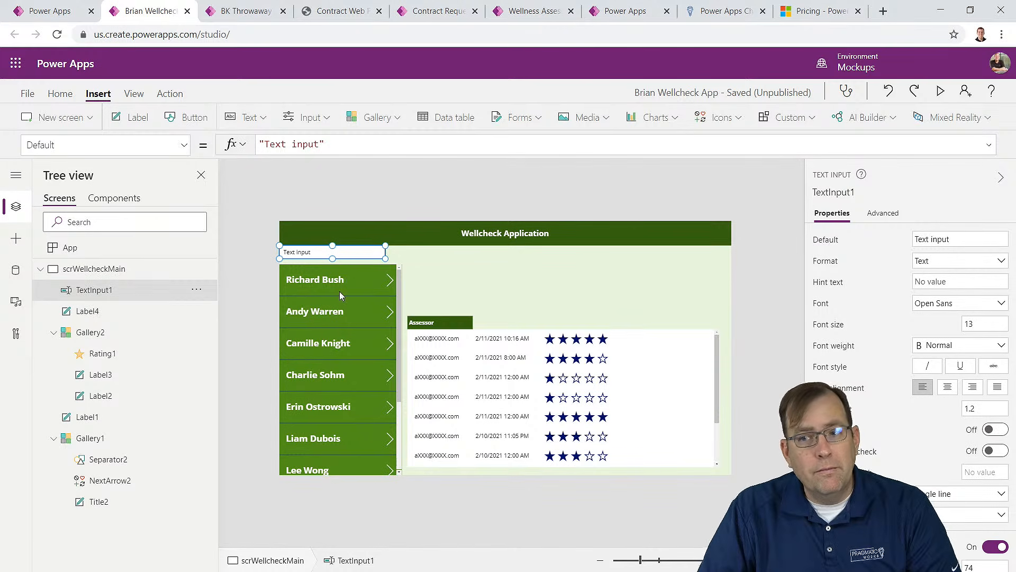
pyautogui.moveTo(385, 259); pyautogui.dragTo(401, 263)
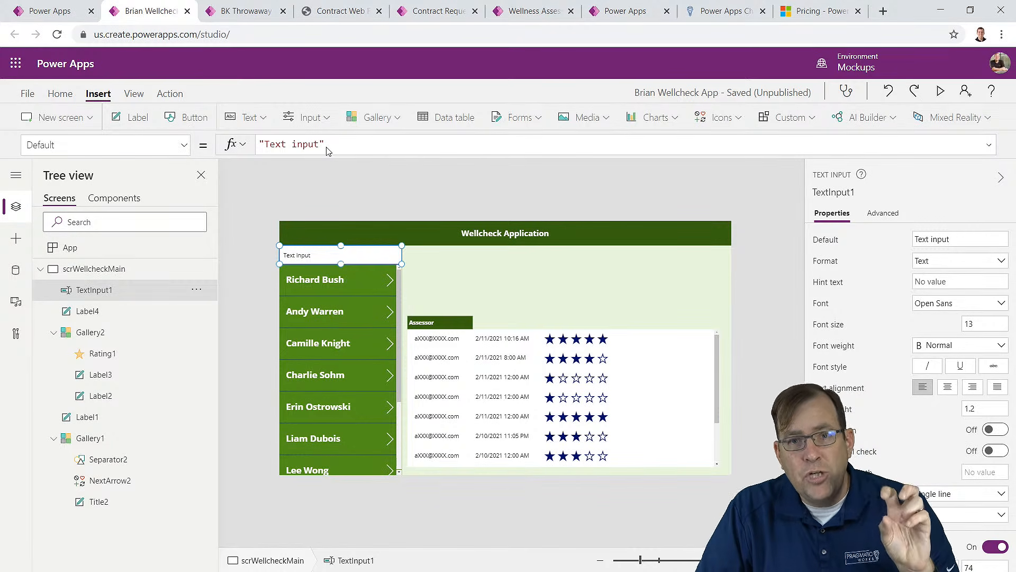
# Step: Clear the text input's default text to an empty string and set its hint text to "Search for patient..."
pyautogui.moveTo(319, 144); pyautogui.dragTo(267, 144)
pyautogui.press('BackSpace')
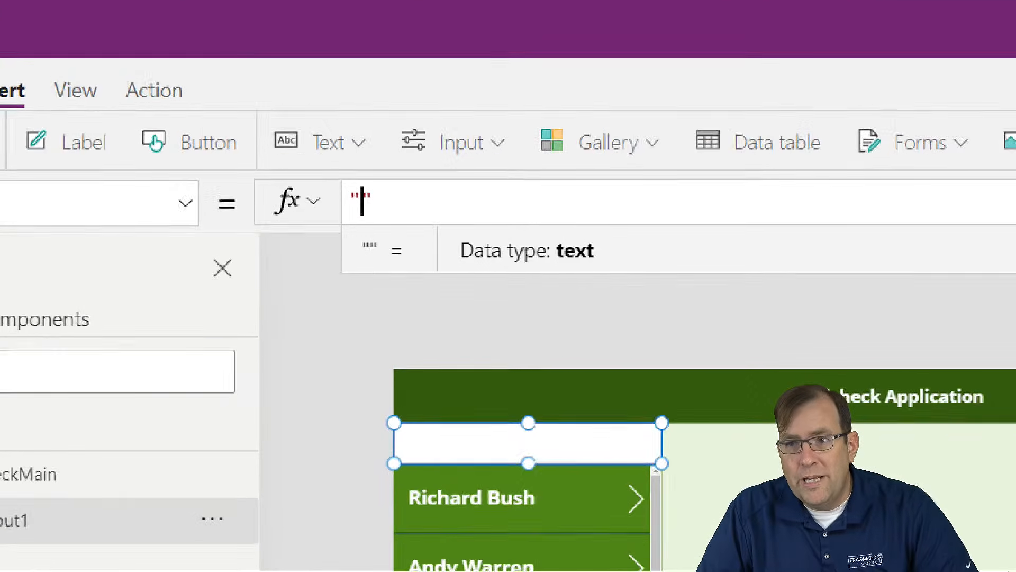
pyautogui.click(290, 153)
pyautogui.moveTo(308, 166); pyautogui.dragTo(412, 226)
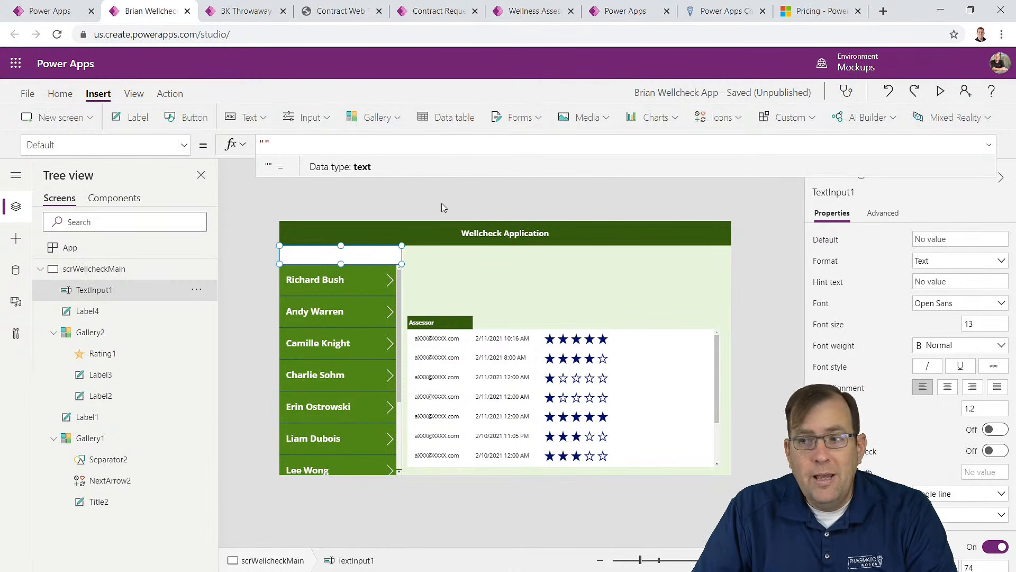
pyautogui.click(944, 282)
pyautogui.write('Search for patient...')
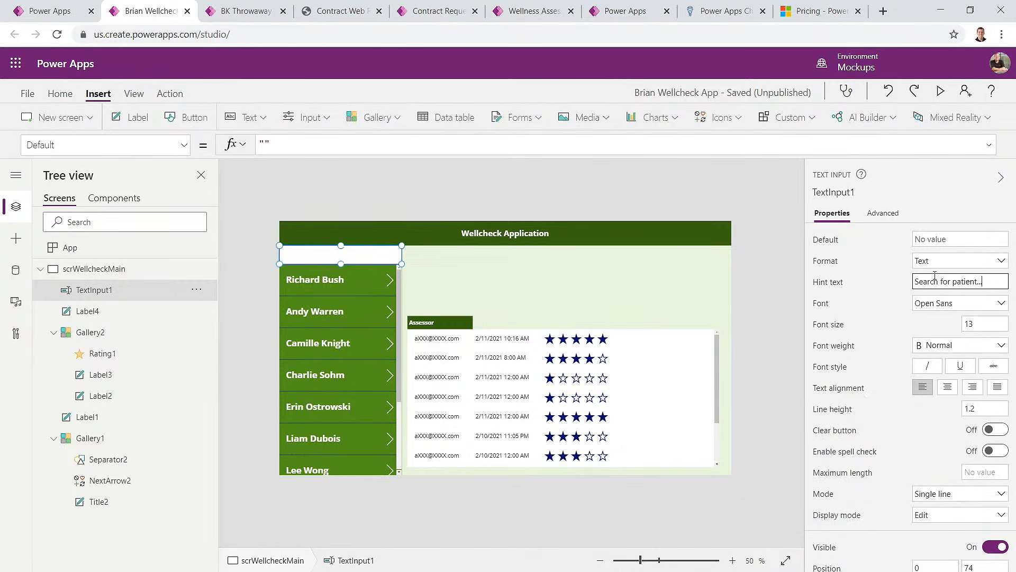
pyautogui.click(550, 279)
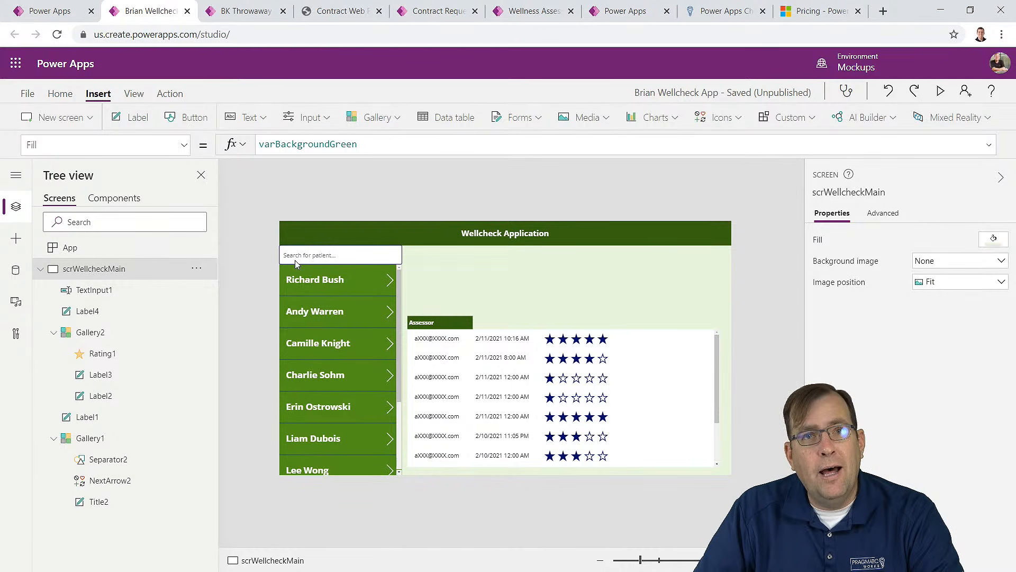
# Step: Change the patient gallery's Items formula to start a Search over '[dbo].[NursingPatient]' using TextInput1.Text as the search text
pyautogui.click(333, 396)
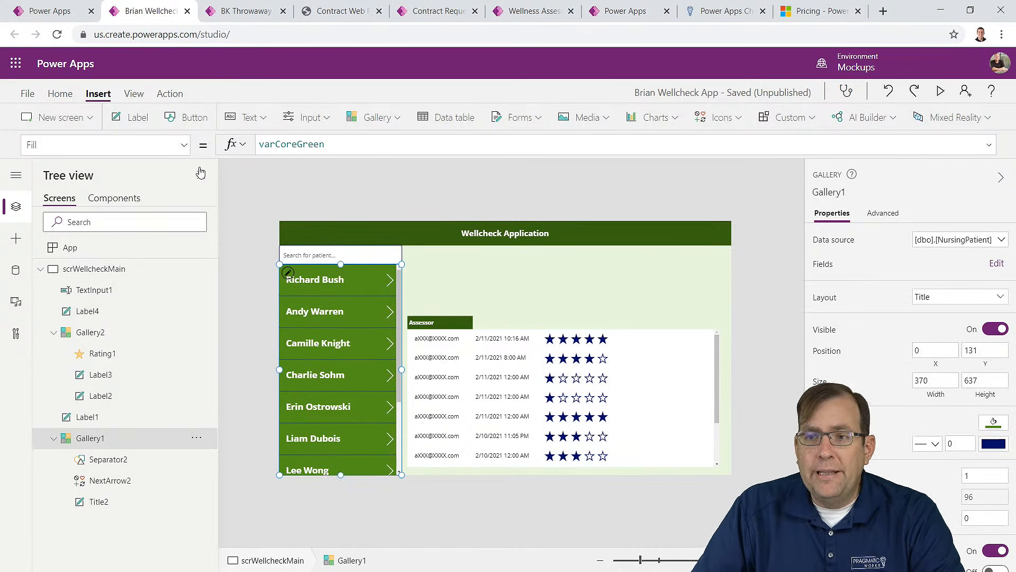
pyautogui.click(184, 148)
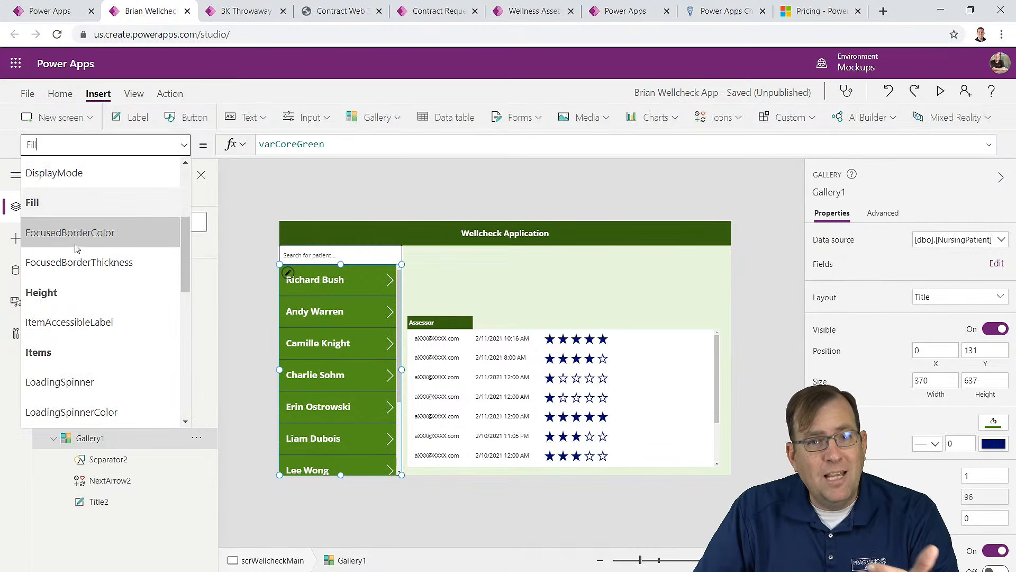
pyautogui.click(65, 345)
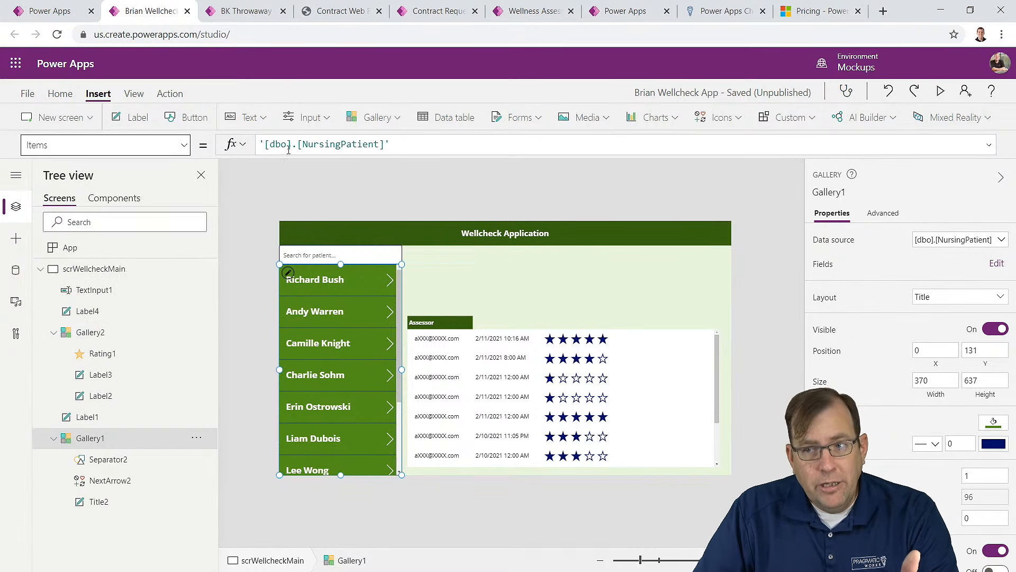
pyautogui.click(268, 146)
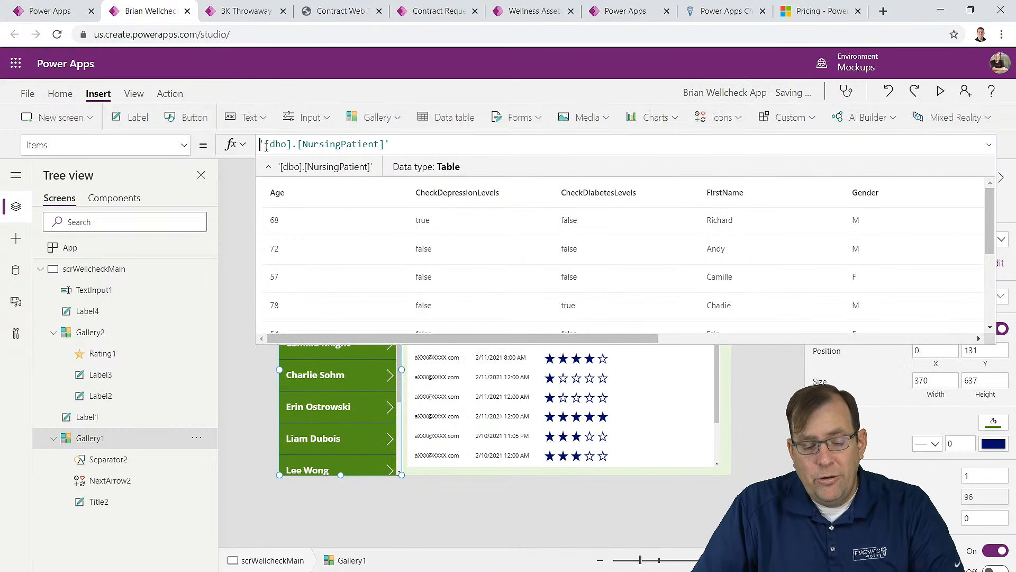
pyautogui.write('Search(')
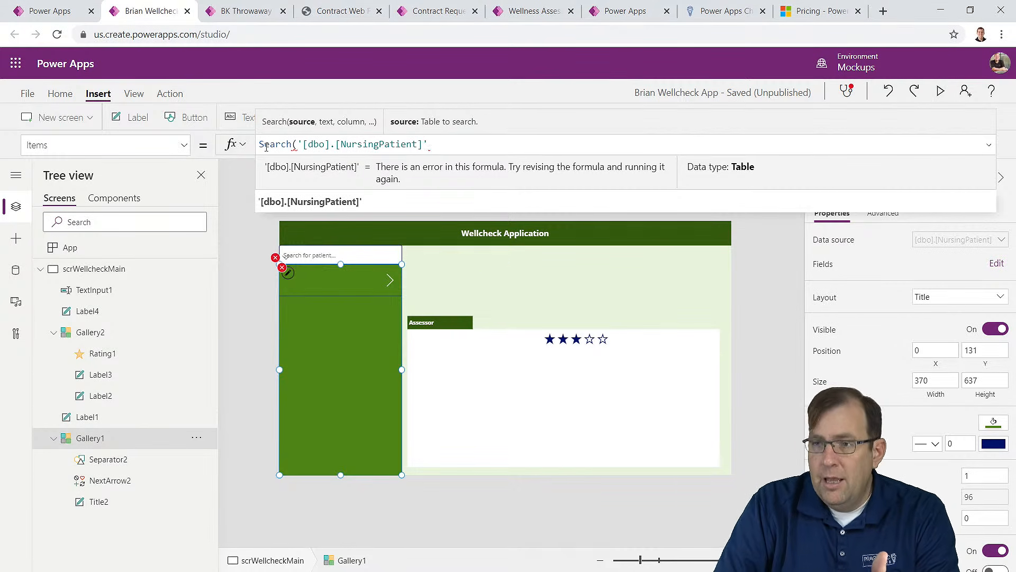
pyautogui.write(',')
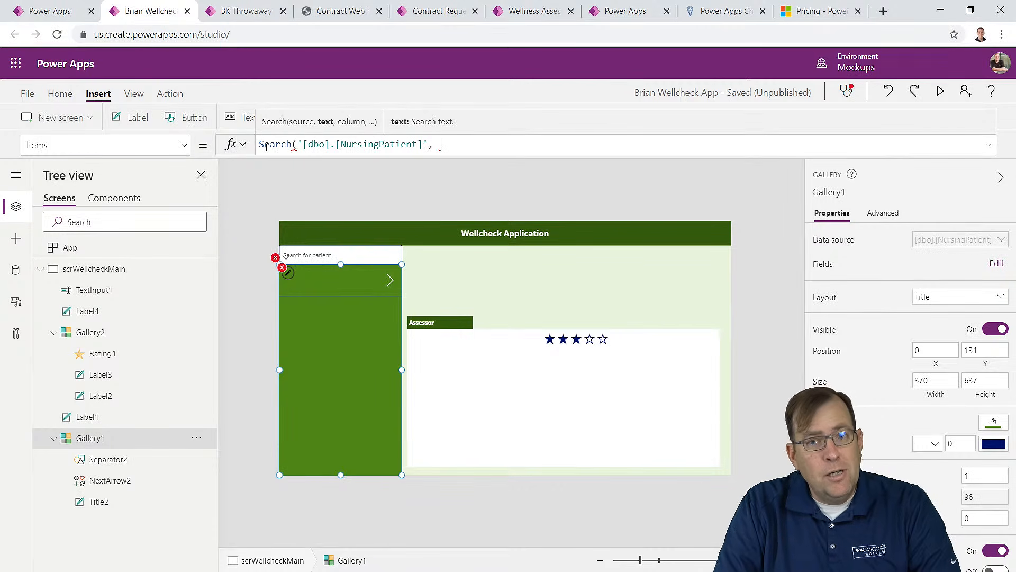
pyautogui.write('Te')
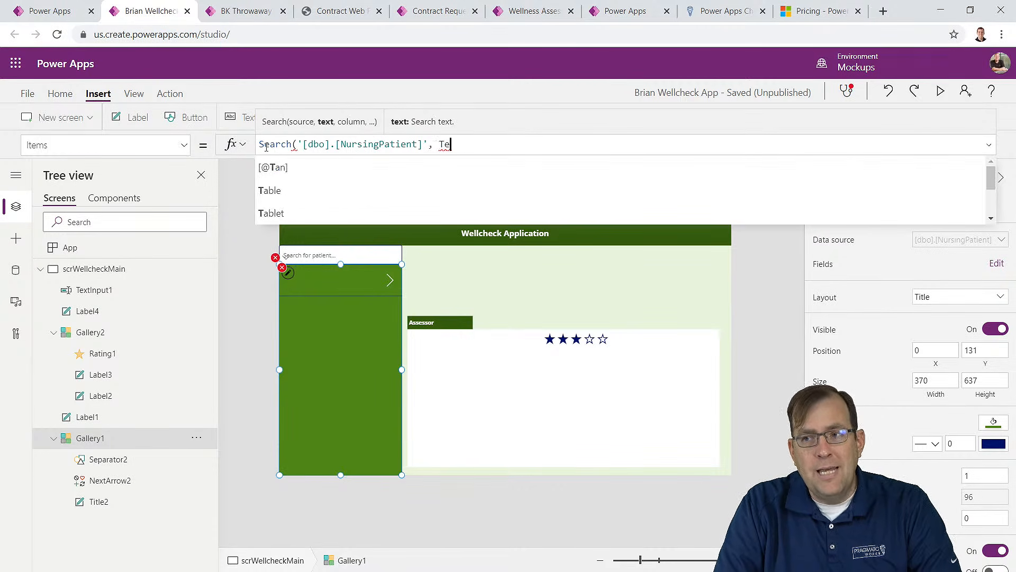
pyautogui.write('xtIn')
pyautogui.press('Tab')
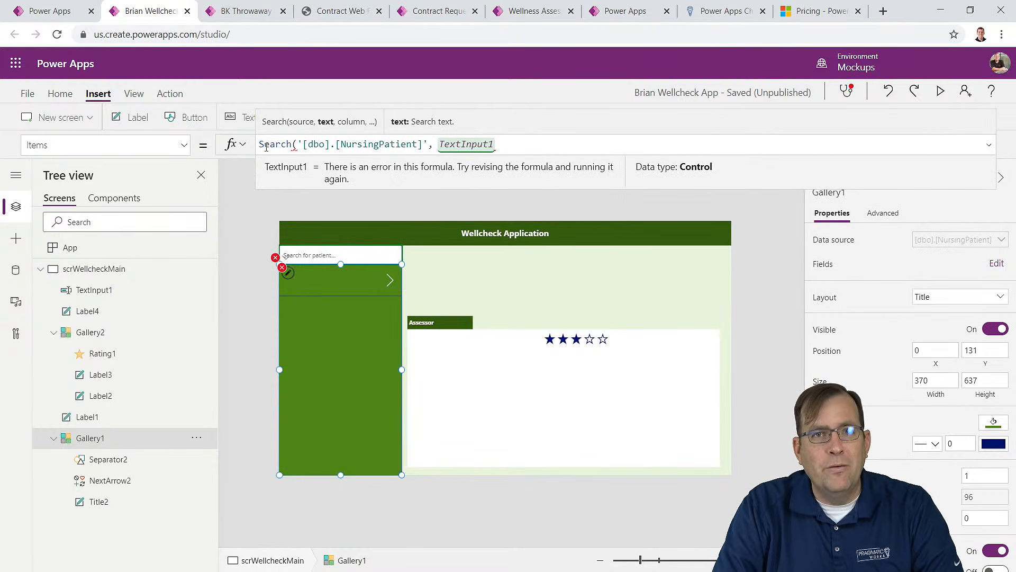
pyautogui.write('.Text')
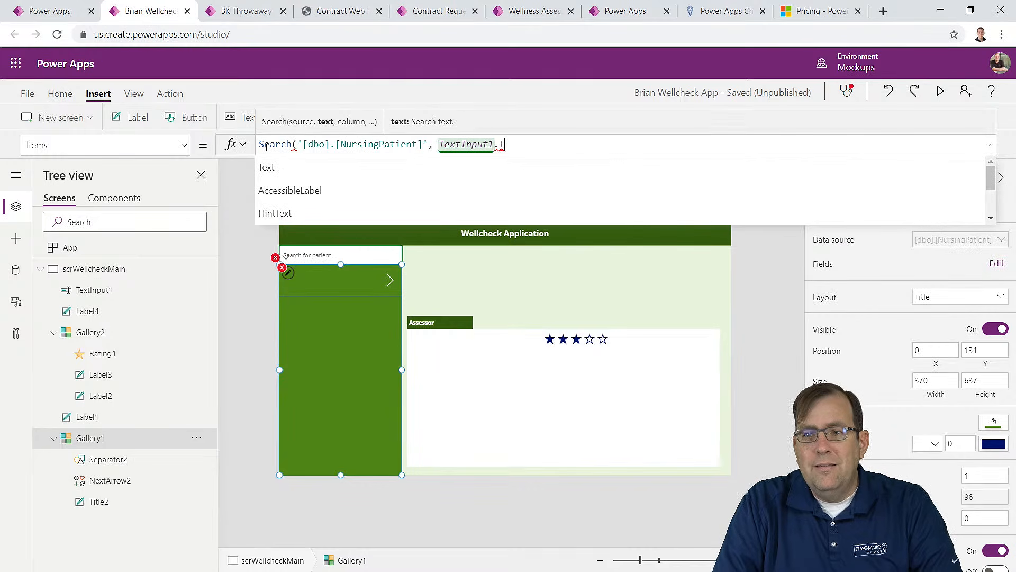
pyautogui.hotkey('shift', 'Left')
pyautogui.hotkey('shift', 'Left')
pyautogui.hotkey('shift', 'Left')
pyautogui.hotkey('shift', 'Left')
pyautogui.hotkey('shift', 'Left')
pyautogui.hotkey('shift', 'Left')
pyautogui.hotkey('shift', 'Left')
pyautogui.hotkey('shift', 'Left')
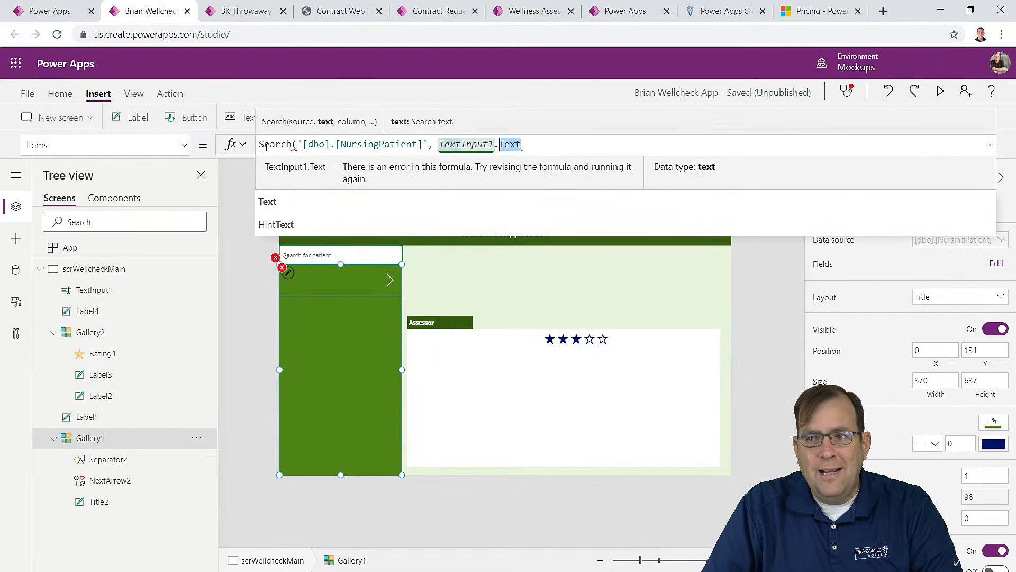
pyautogui.hotkey('shift', 'Right')
pyautogui.hotkey('shift', 'Right')
pyautogui.hotkey('shift', 'Right')
pyautogui.hotkey('shift', 'Right')
pyautogui.hotkey('shift', 'Right')
pyautogui.hotkey('shift', 'Right')
pyautogui.hotkey('shift', 'Right')
pyautogui.hotkey('shift', 'Right')
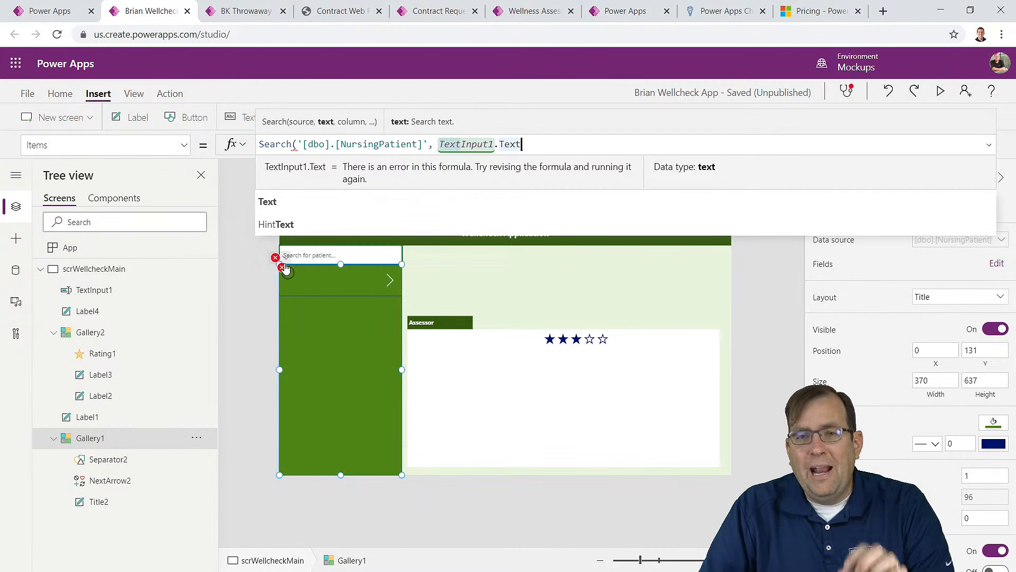
pyautogui.moveTo(285, 268)
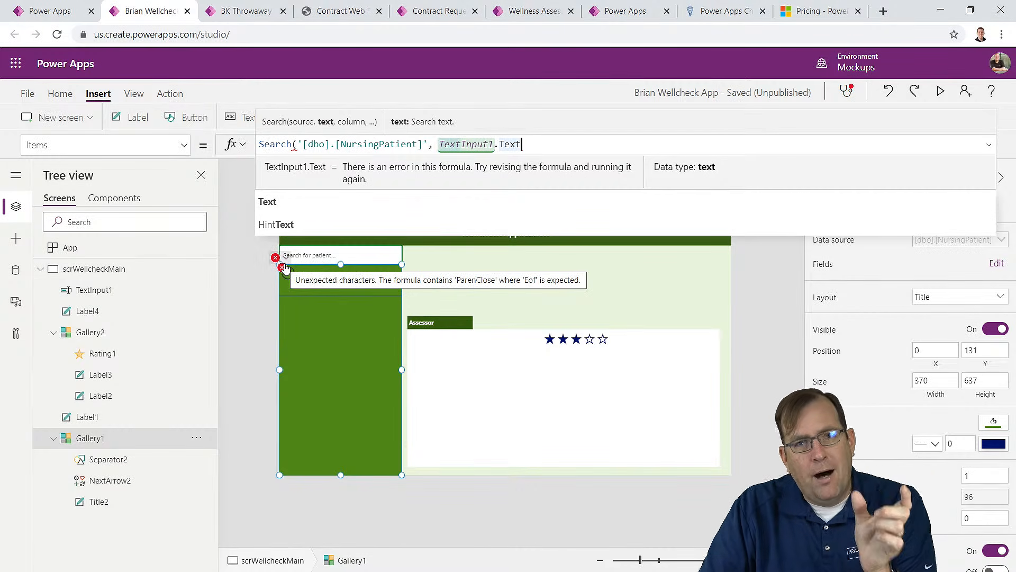
# Step: Add "FirstName" and "LastName" as the columns to search in the patient gallery's Search formula
pyautogui.write(',')
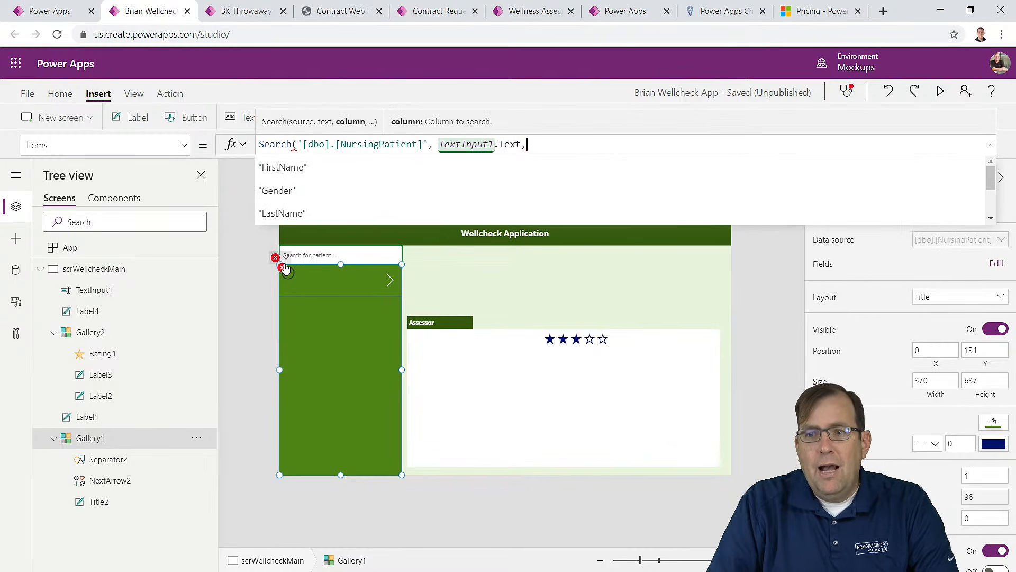
pyautogui.press('Tab')
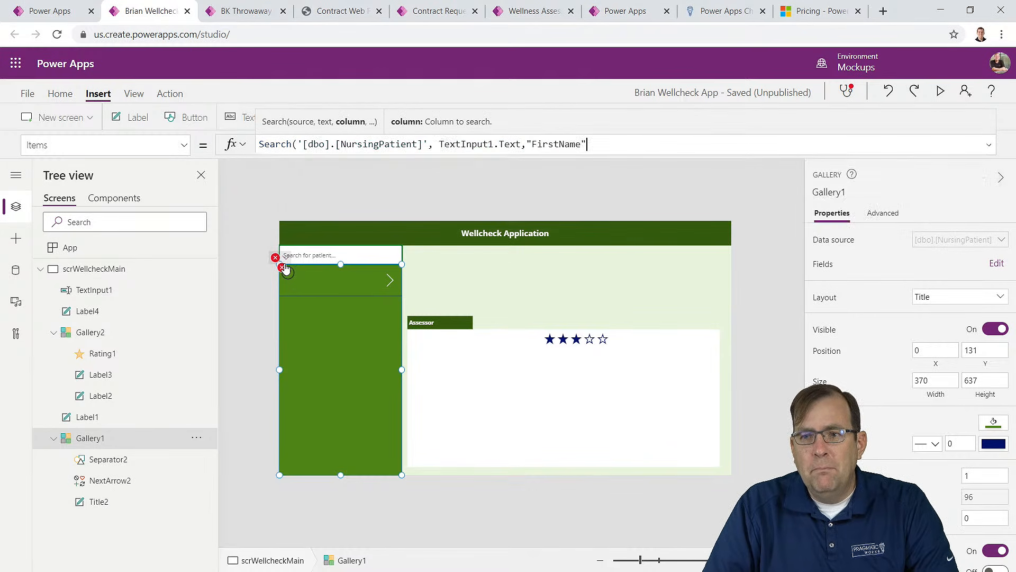
pyautogui.write(',')
pyautogui.press('Down')
pyautogui.press('Down')
pyautogui.press('Down')
pyautogui.press('Down')
pyautogui.press('Down')
pyautogui.press('Down')
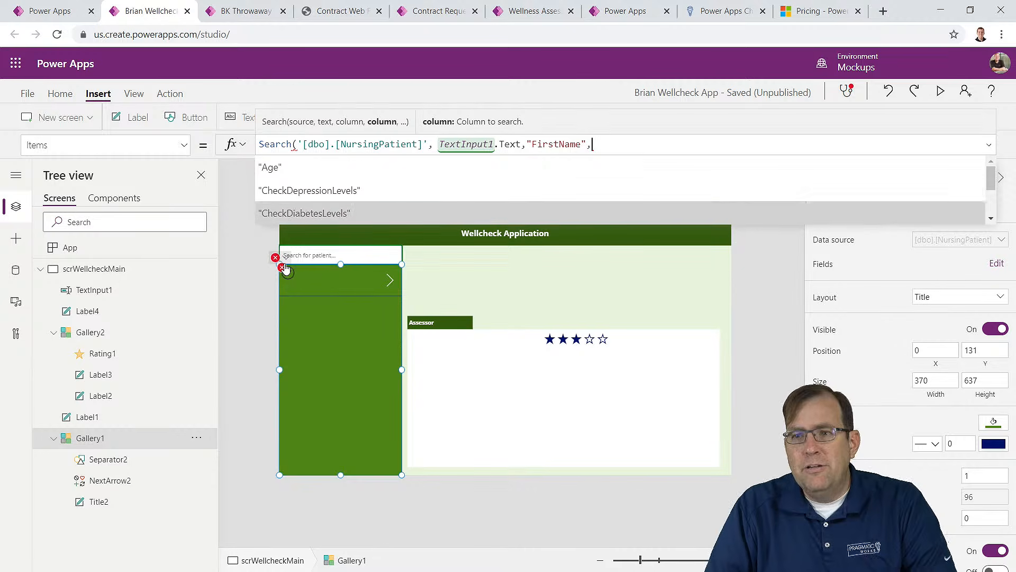
pyautogui.press('Tab')
pyautogui.write(',')
pyautogui.press('Down')
pyautogui.press('Down')
pyautogui.press('Down')
pyautogui.press('Down')
pyautogui.press('Down')
pyautogui.press('Down')
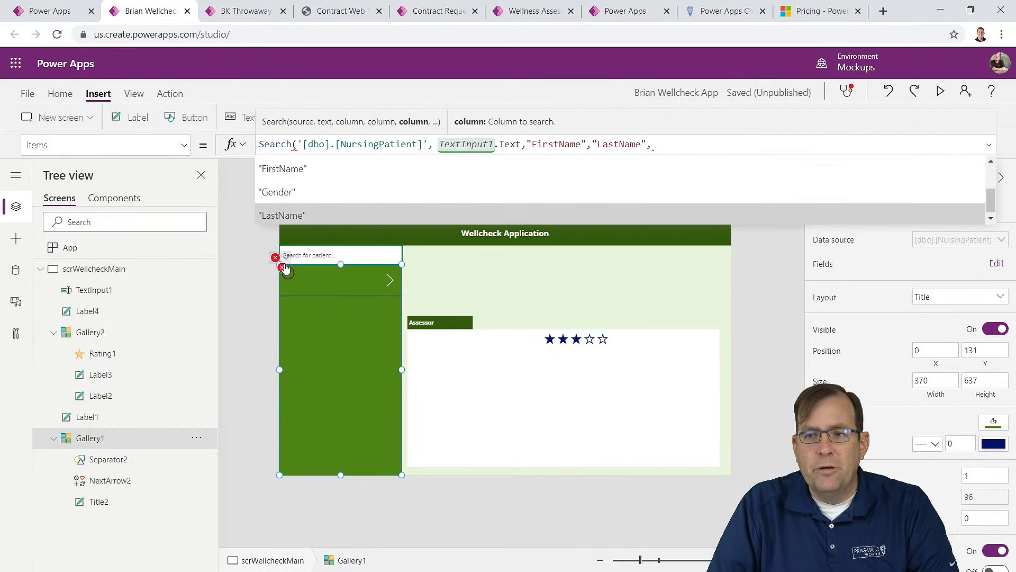
pyautogui.press('Up')
pyautogui.press('Up')
pyautogui.press('Up')
pyautogui.press('Up')
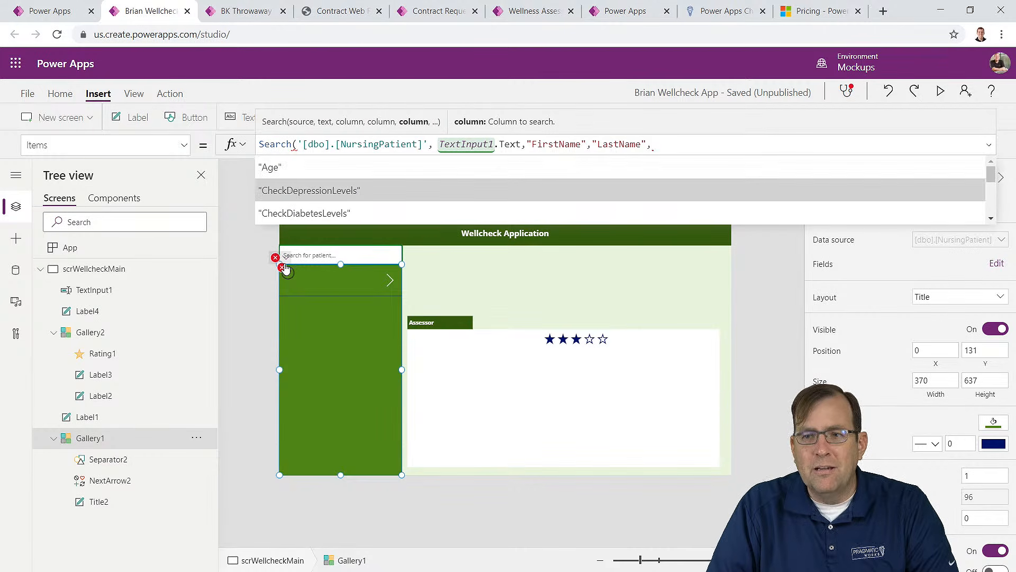
pyautogui.press('BackSpace')
# Step: Complete the patient gallery's Search formula with its closing parenthesis and leave the formula
pyautogui.write(')')
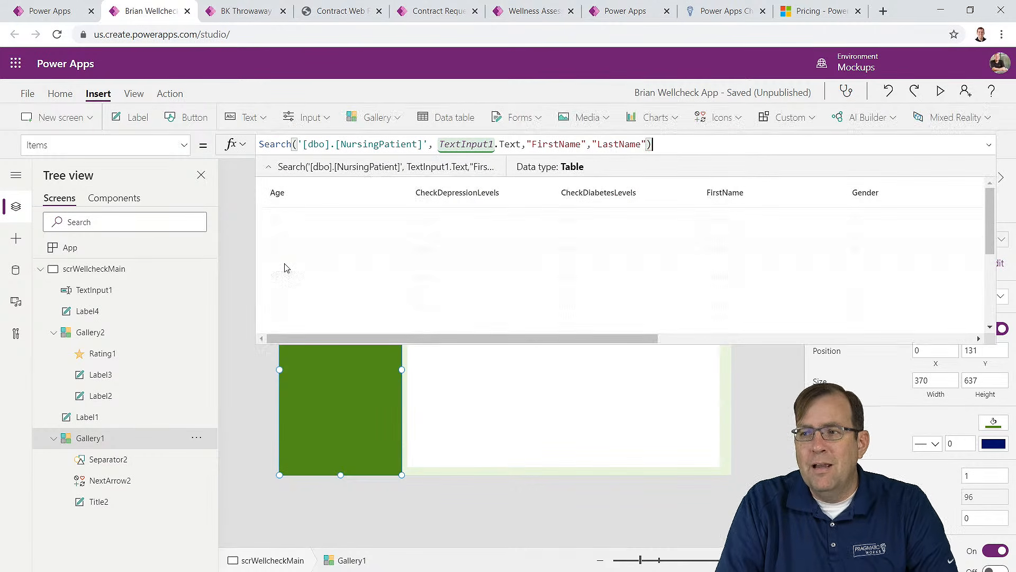
pyautogui.hotkey('ctrl', 'a')
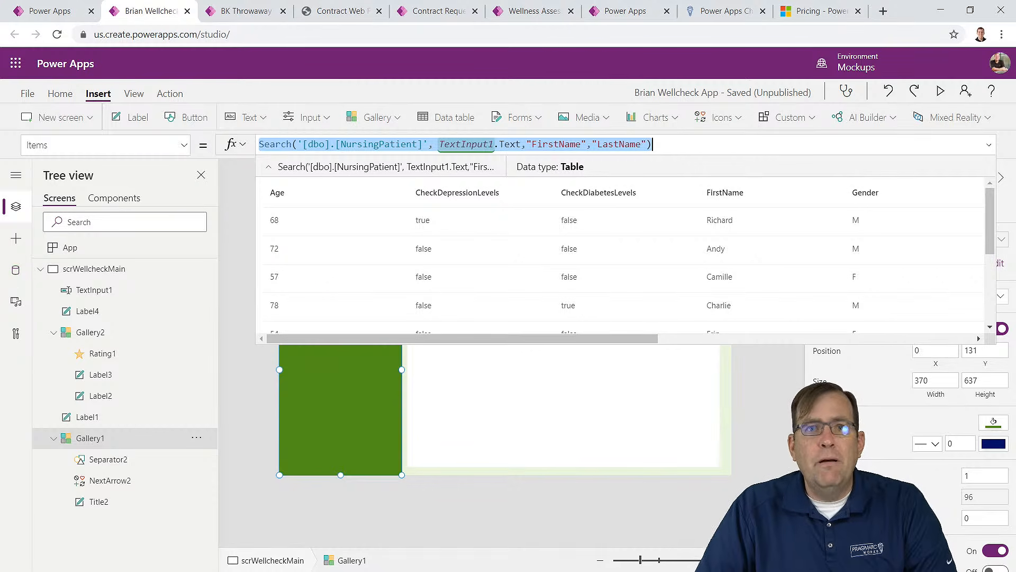
pyautogui.hotkey('alt', 'Tab')
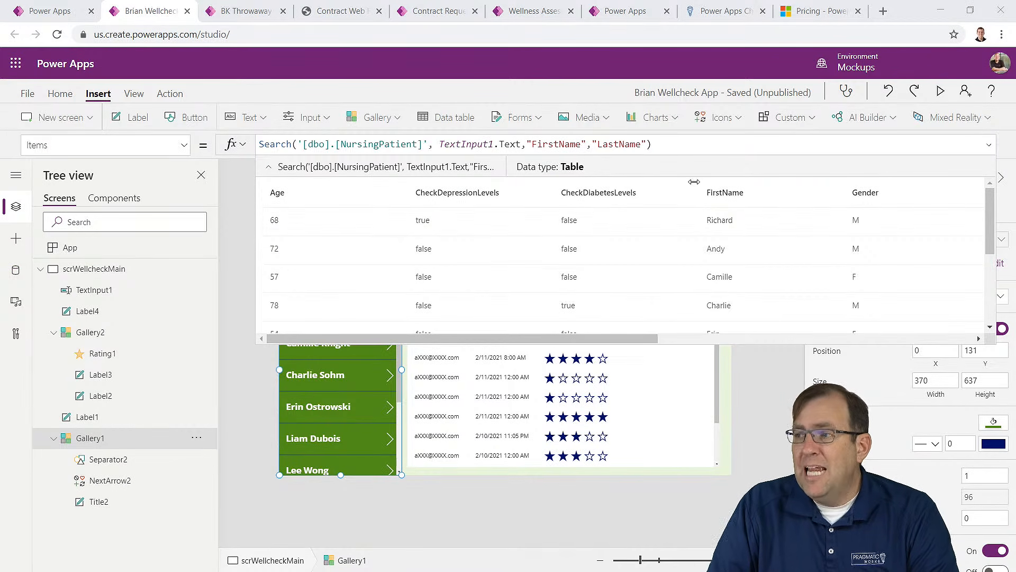
pyautogui.click(989, 145)
pyautogui.click(988, 144)
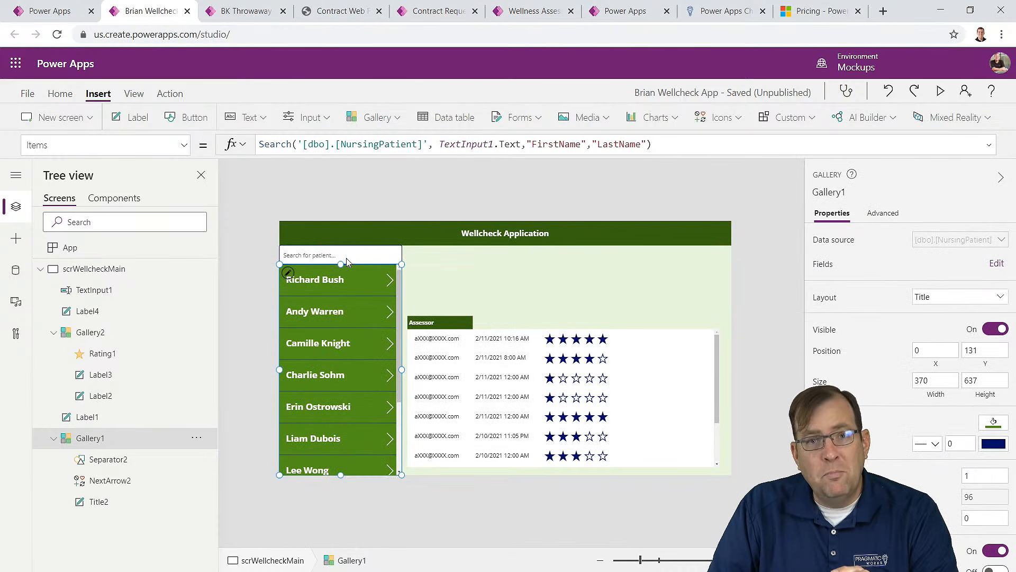
# Step: Preview the app, test the patient search with "kn" and "le", and return to the editor
pyautogui.click(941, 93)
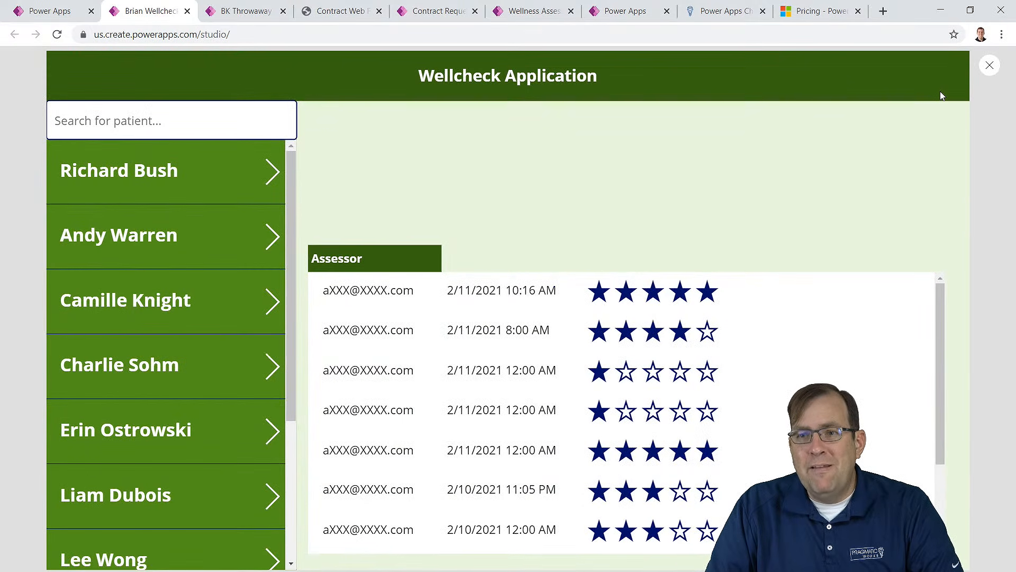
pyautogui.click(196, 128)
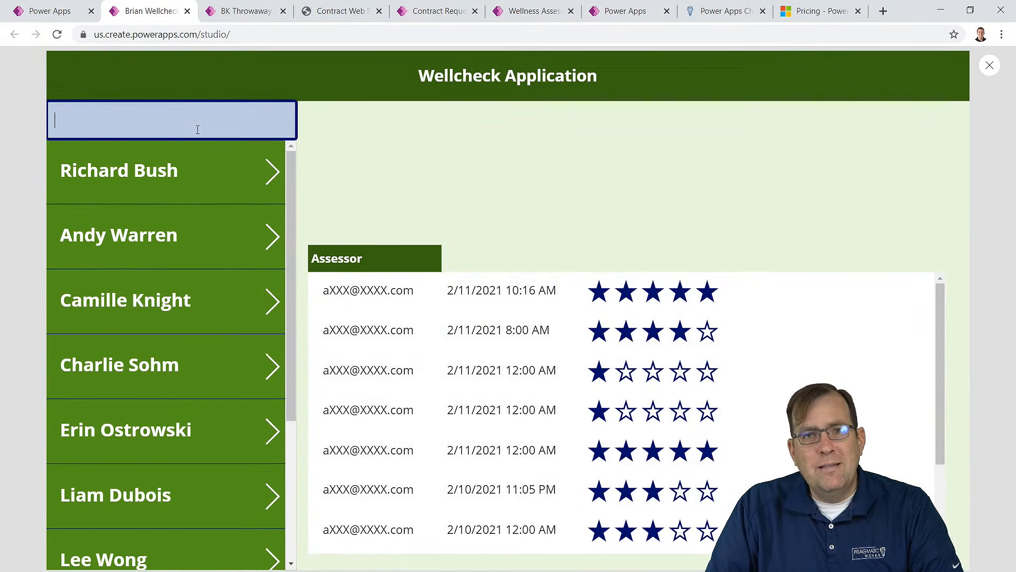
pyautogui.write('kn')
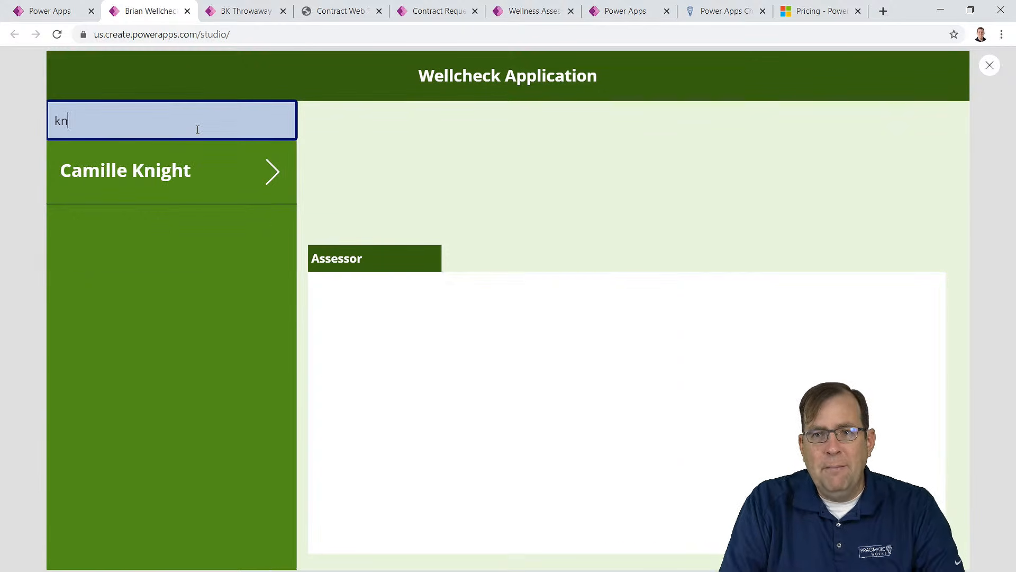
pyautogui.press('BackSpace')
pyautogui.press('BackSpace')
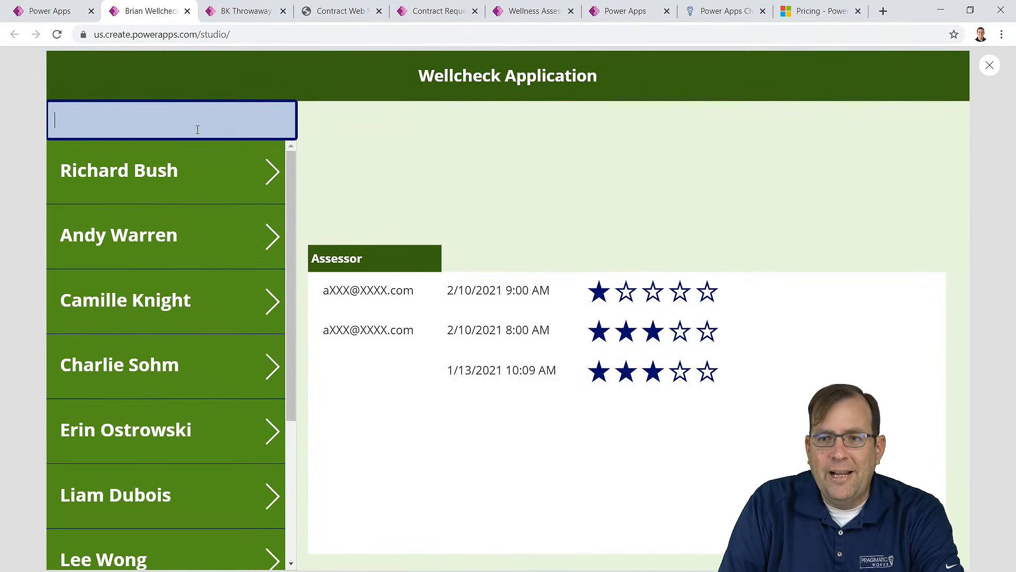
pyautogui.write('le')
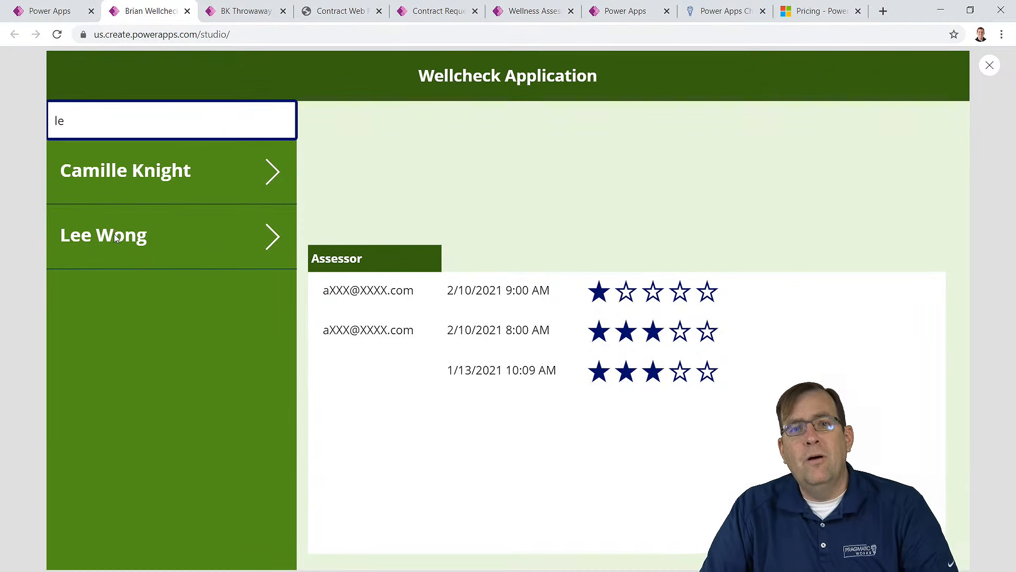
pyautogui.press('Escape')
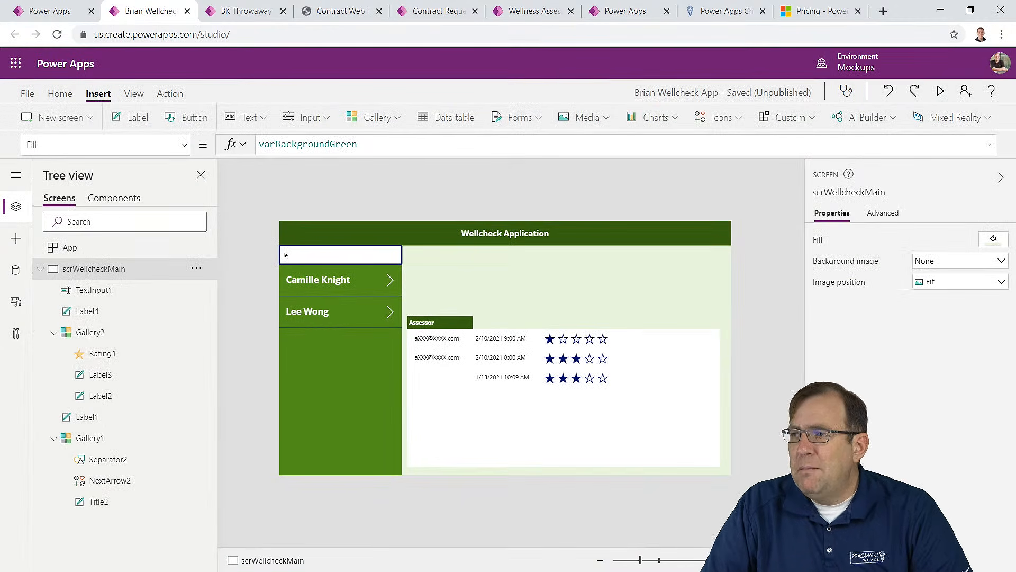
# Step: Clear the patient search box in the app preview and return to the editor
pyautogui.click(941, 91)
pyautogui.moveTo(136, 118); pyautogui.dragTo(50, 129)
pyautogui.press('BackSpace')
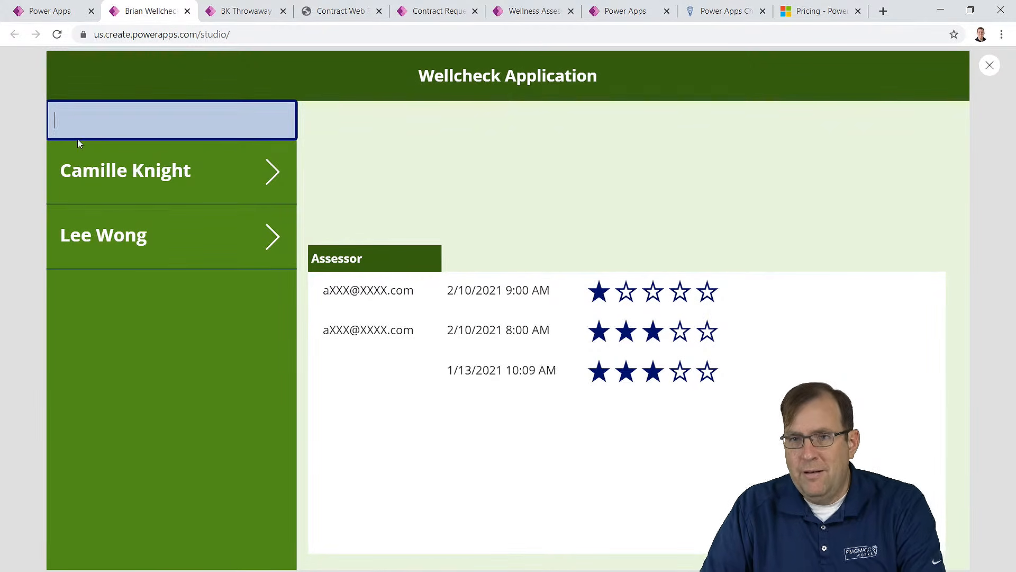
pyautogui.click(989, 69)
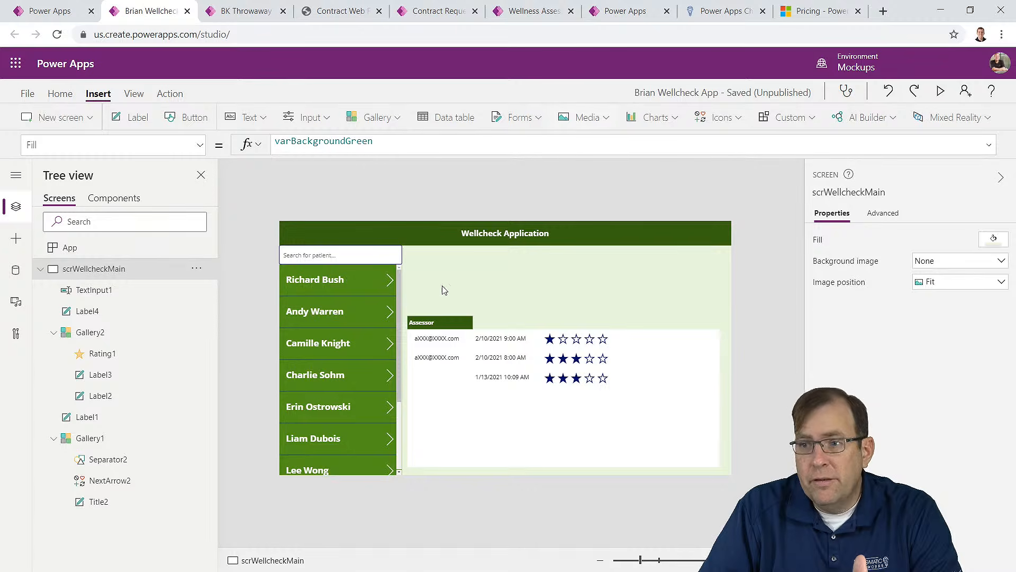
# Step: Set the patient gallery's TemplateFill to If(ThisItem.IsSelected,Black)
pyautogui.click(305, 384)
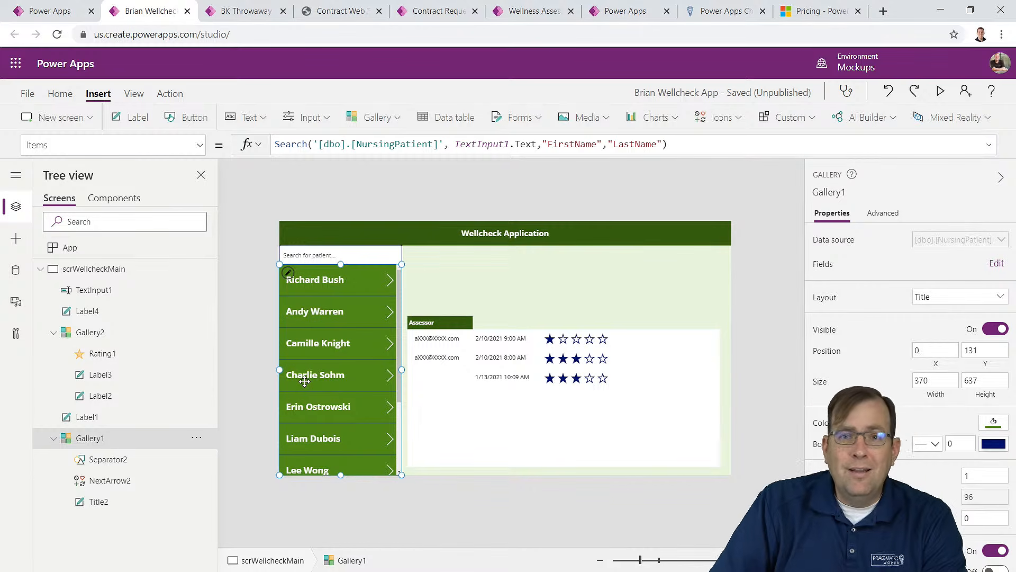
pyautogui.click(198, 148)
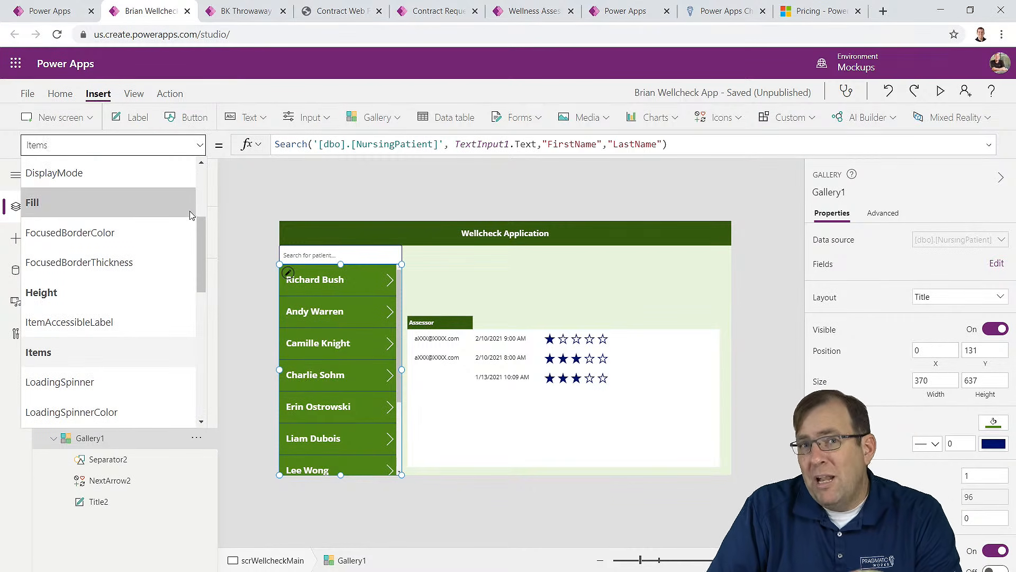
pyautogui.scroll(-8, 140, 288)
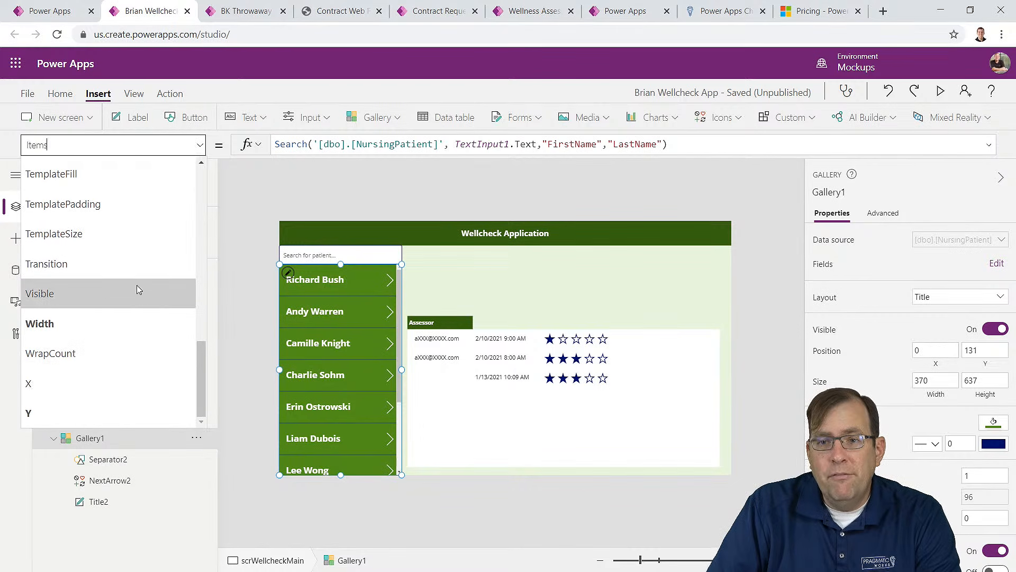
pyautogui.click(113, 179)
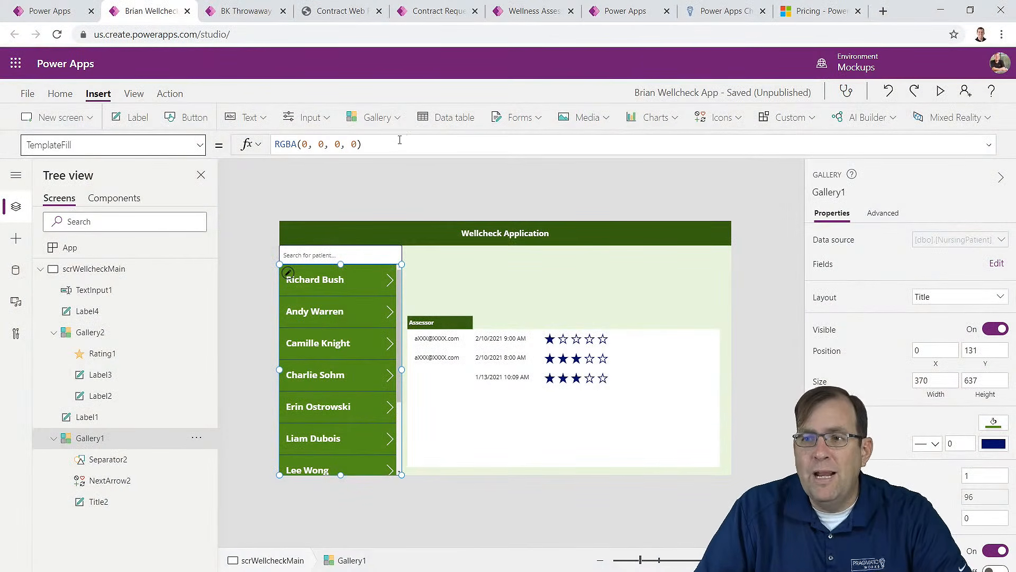
pyautogui.click(399, 140)
pyautogui.moveTo(501, 140); pyautogui.dragTo(199, 140)
pyautogui.write('If(')
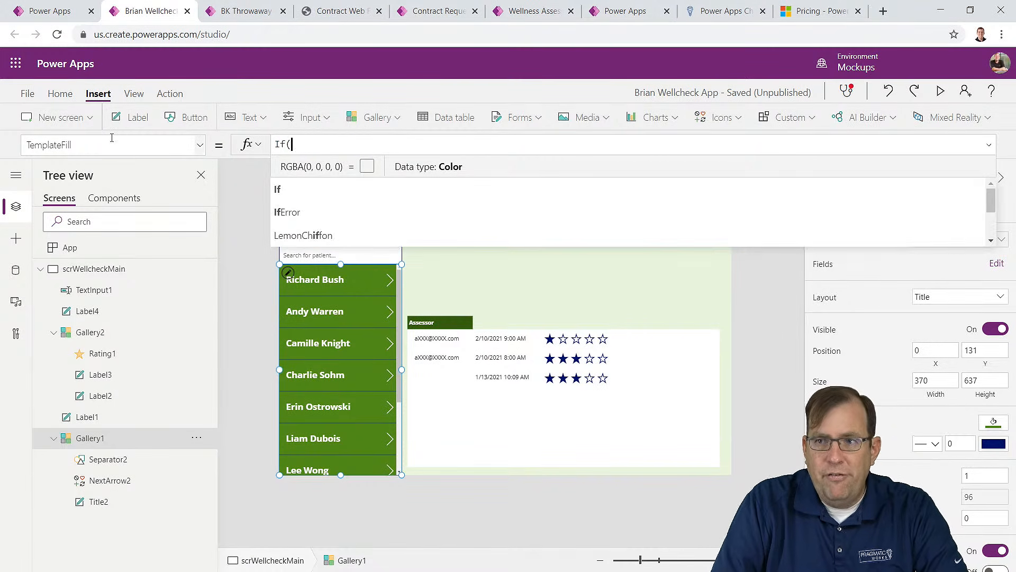
pyautogui.write('ThisItem')
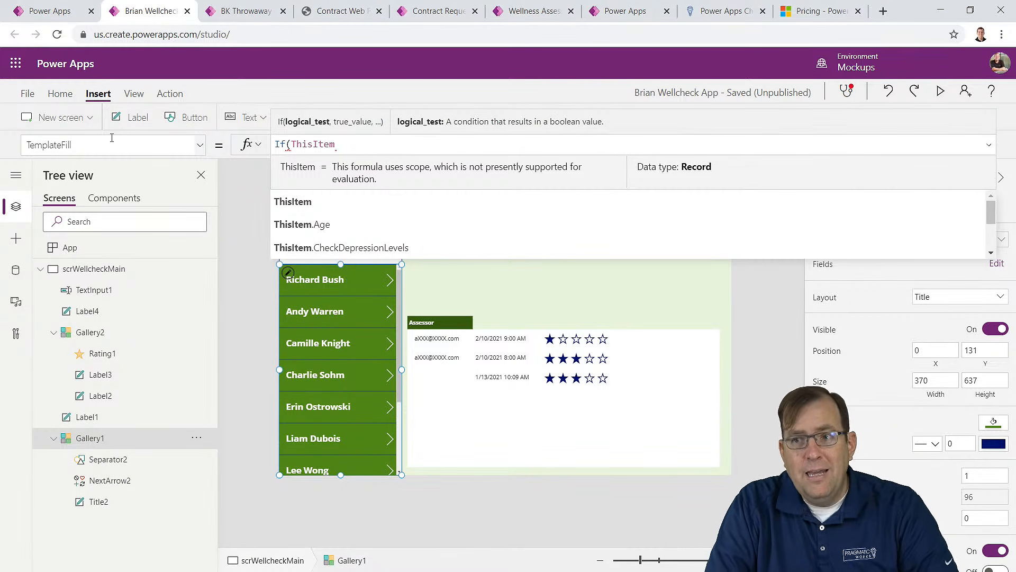
pyautogui.write('.IsSelected')
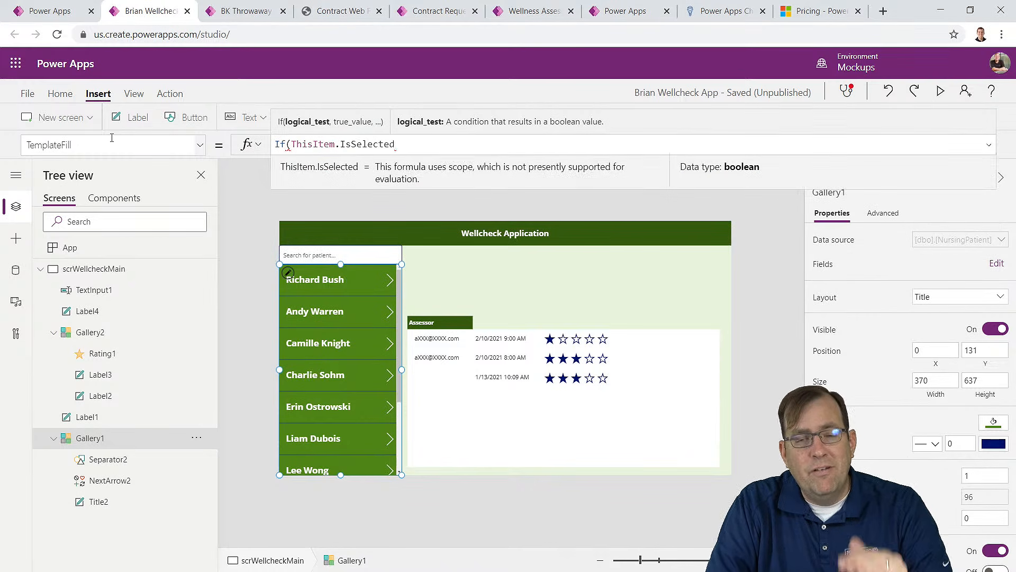
pyautogui.write(',Black')
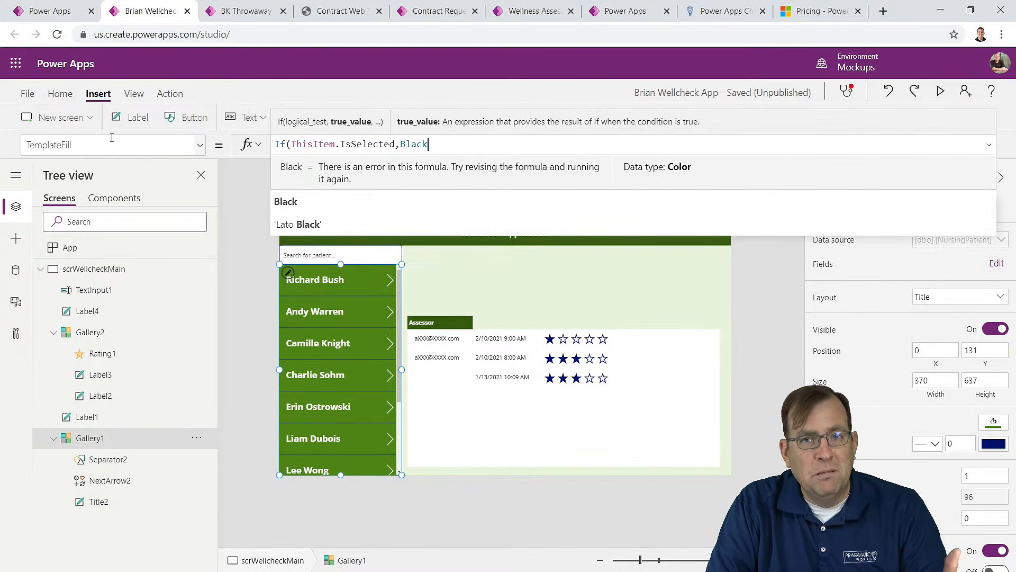
pyautogui.write(')')
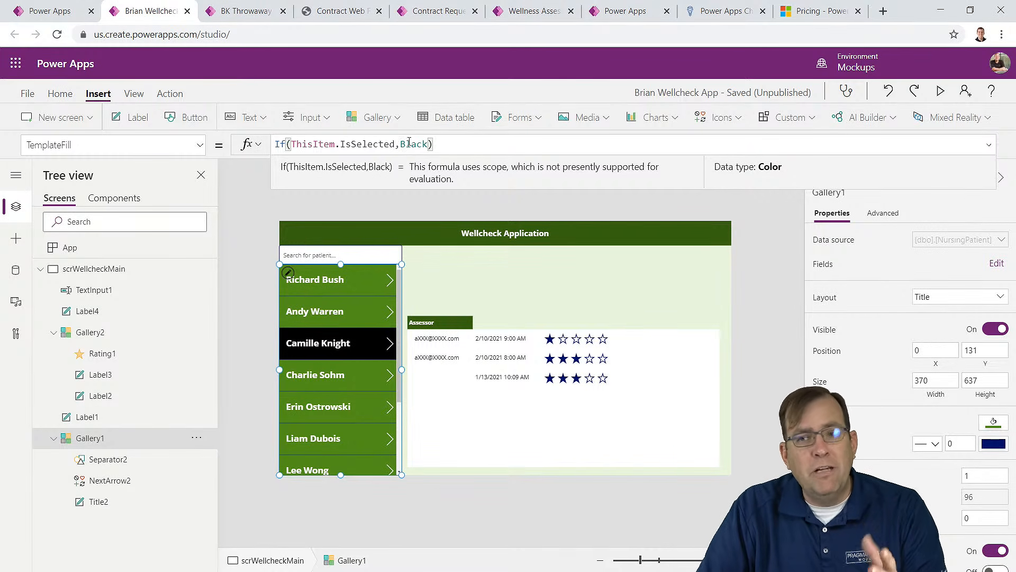
pyautogui.moveTo(442, 144); pyautogui.dragTo(209, 147)
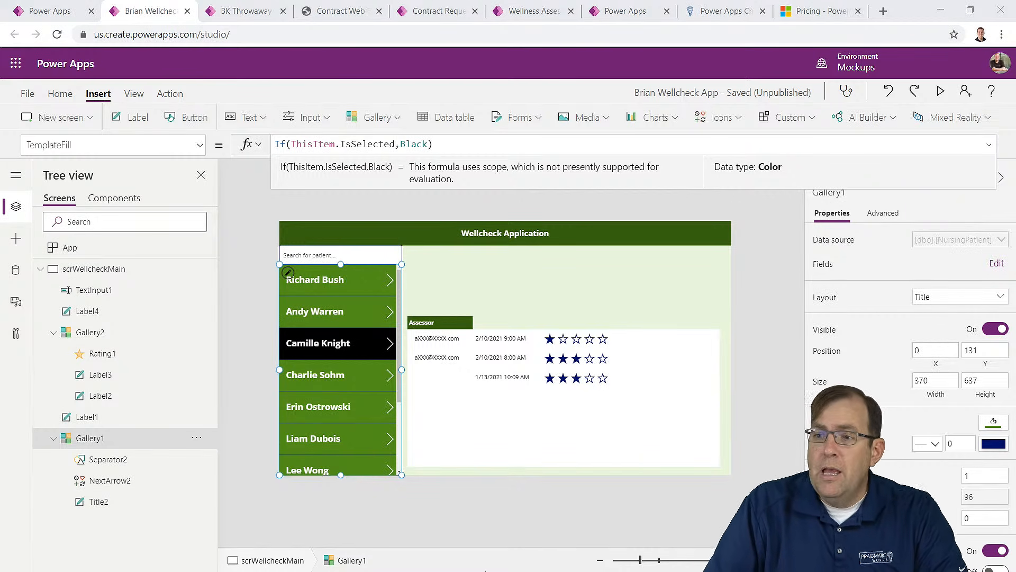
# Step: Test the selection highlight by selecting several different patients in the patient gallery
pyautogui.click(388, 280)
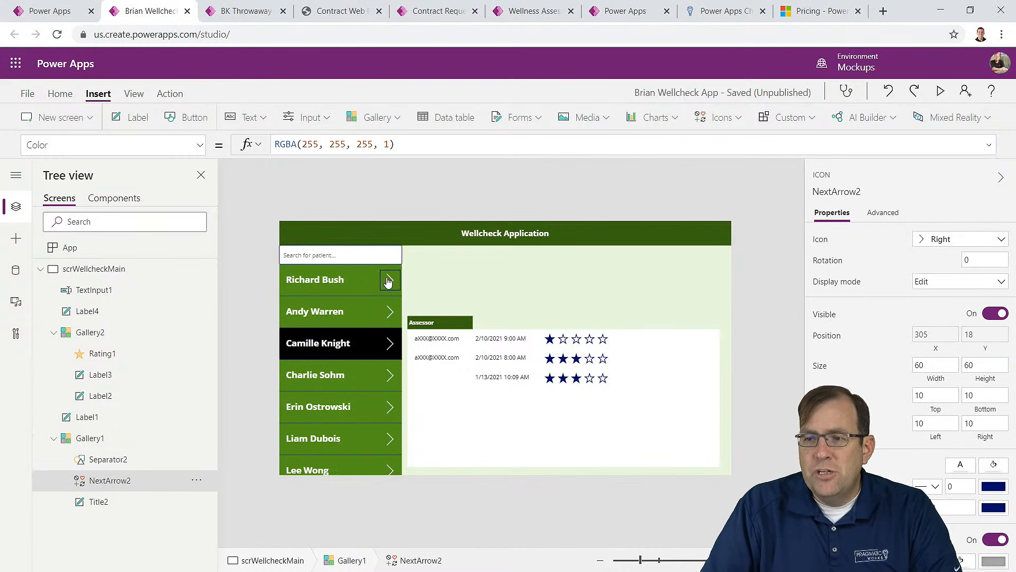
pyautogui.click(388, 281)
pyautogui.click(390, 312)
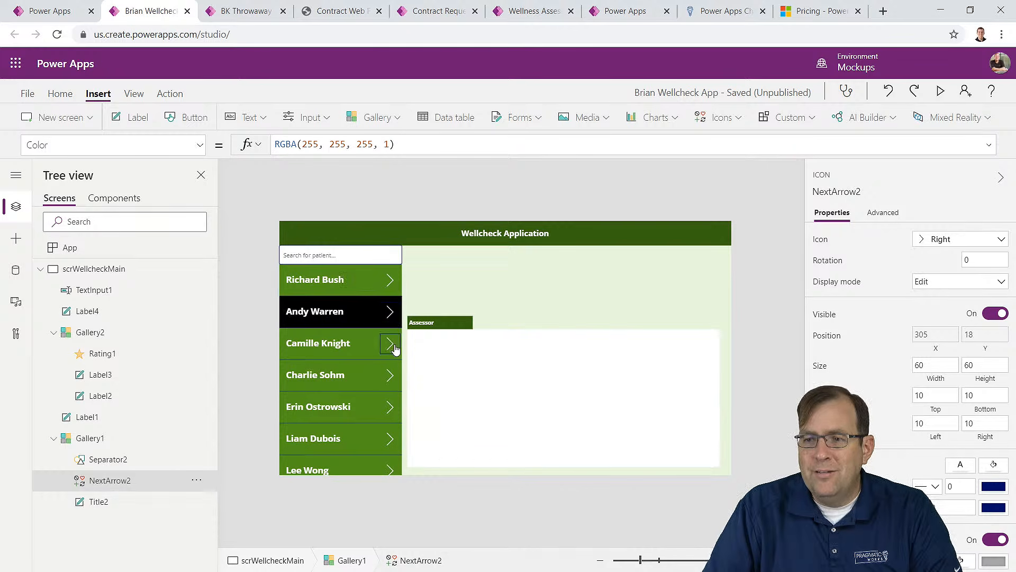
pyautogui.click(393, 345)
pyautogui.click(385, 377)
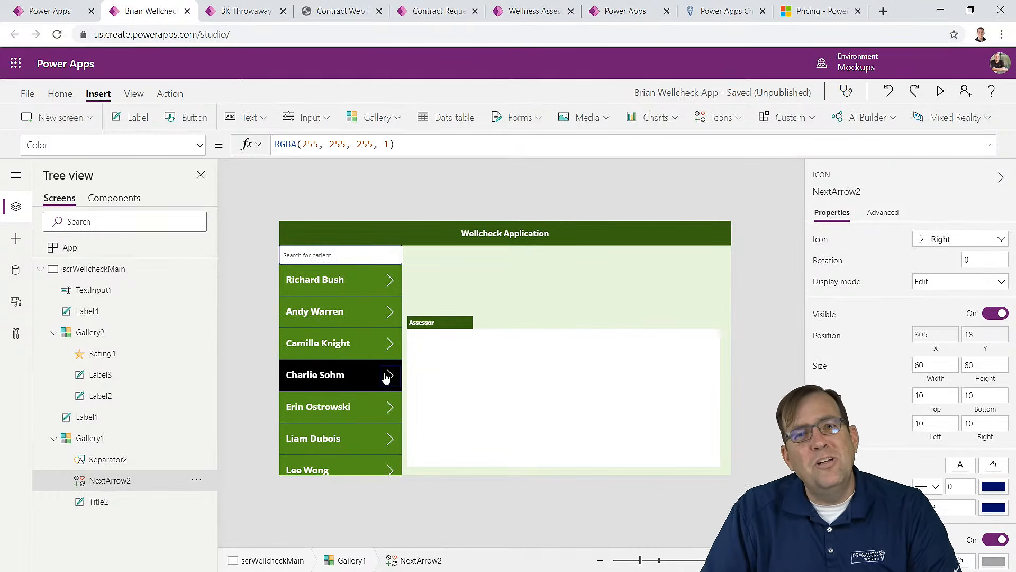
# Step: Set the patient gallery's transition to Pop
pyautogui.click(366, 420)
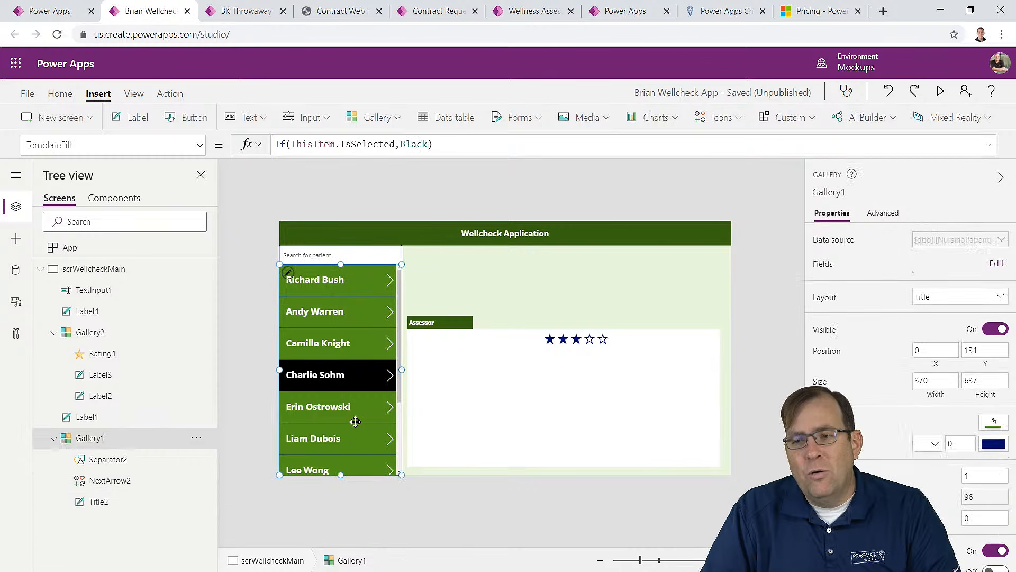
pyautogui.scroll(-3, 900, 405)
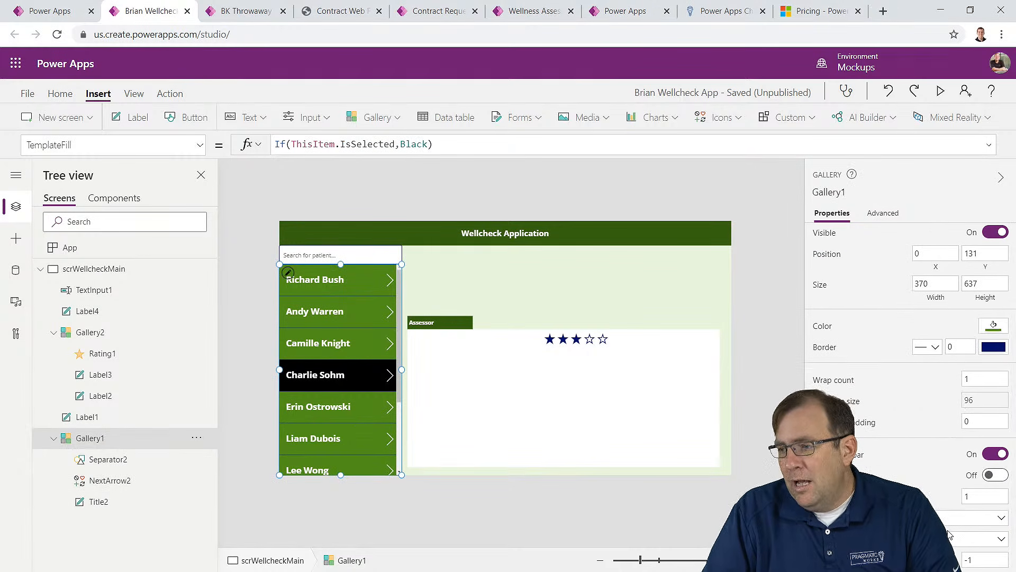
pyautogui.scroll(3, 940, 511)
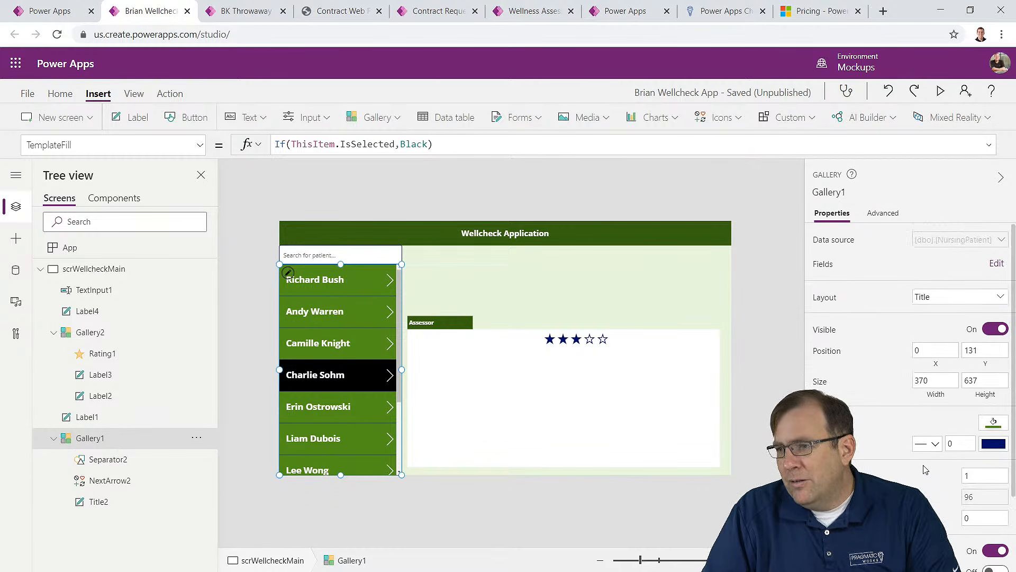
pyautogui.scroll(-3, 908, 428)
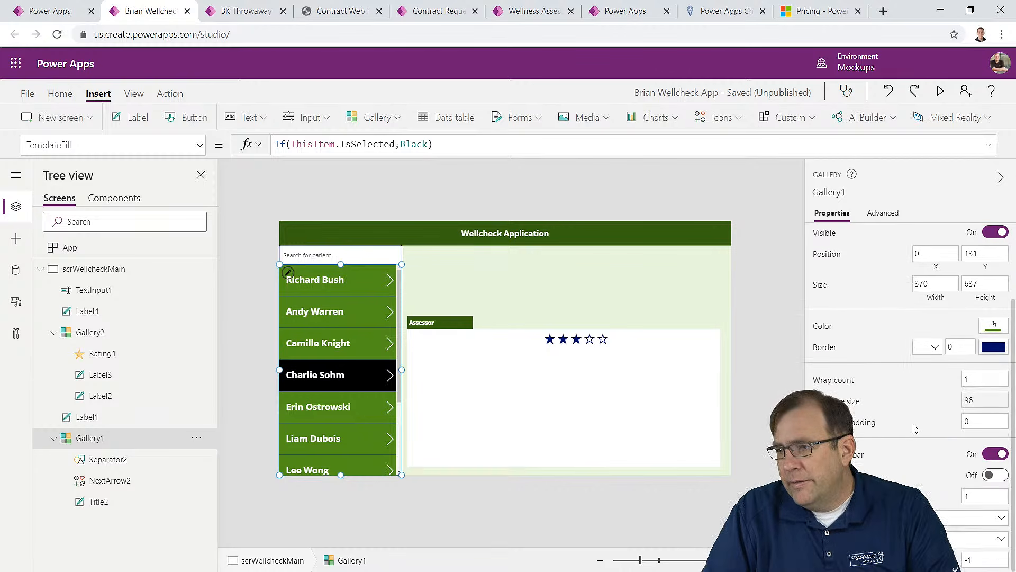
pyautogui.click(952, 521)
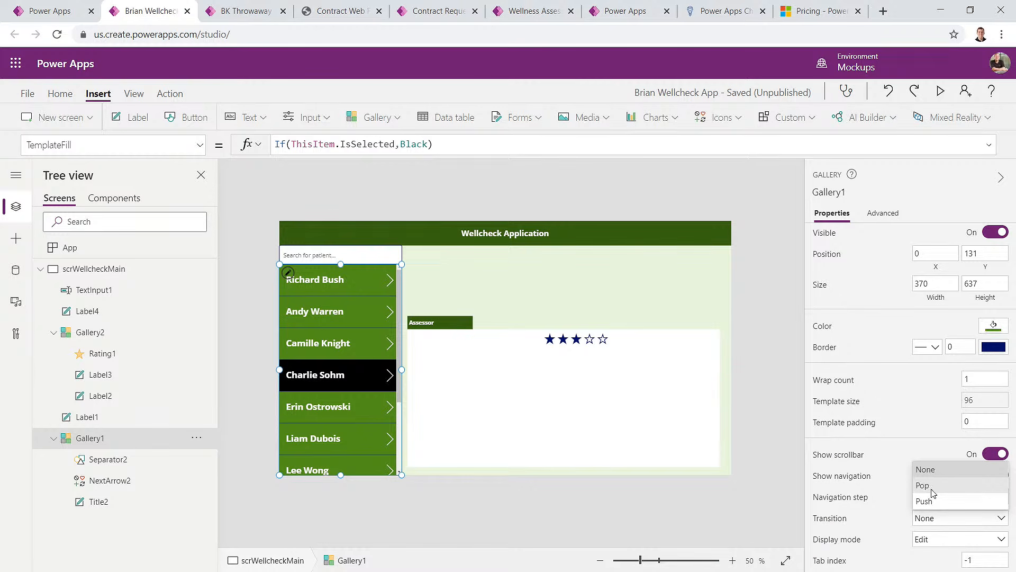
pyautogui.click(933, 491)
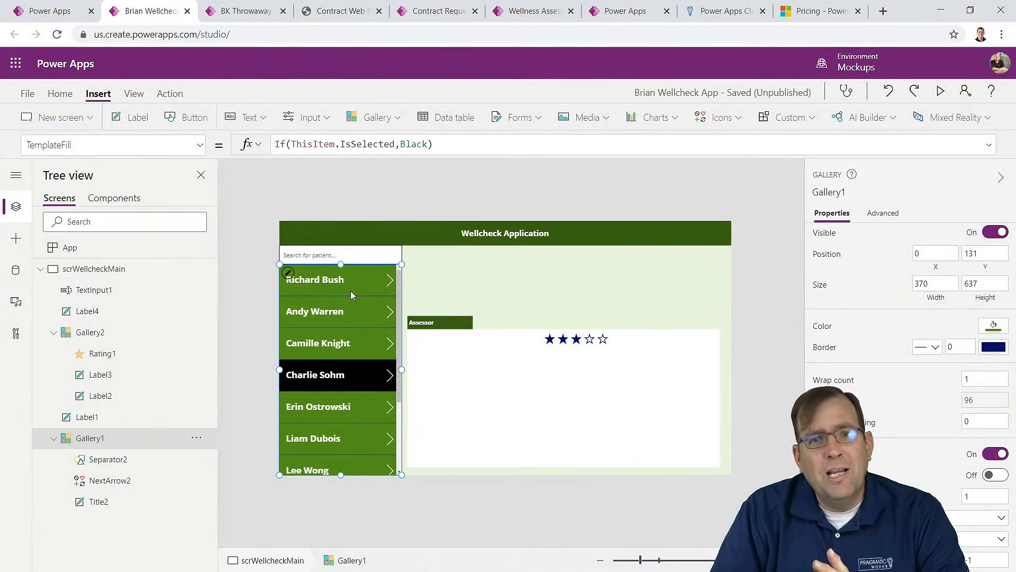
# Step: Add a blank screen to the app and set its Fill to varBackgroundGreen
pyautogui.click(91, 119)
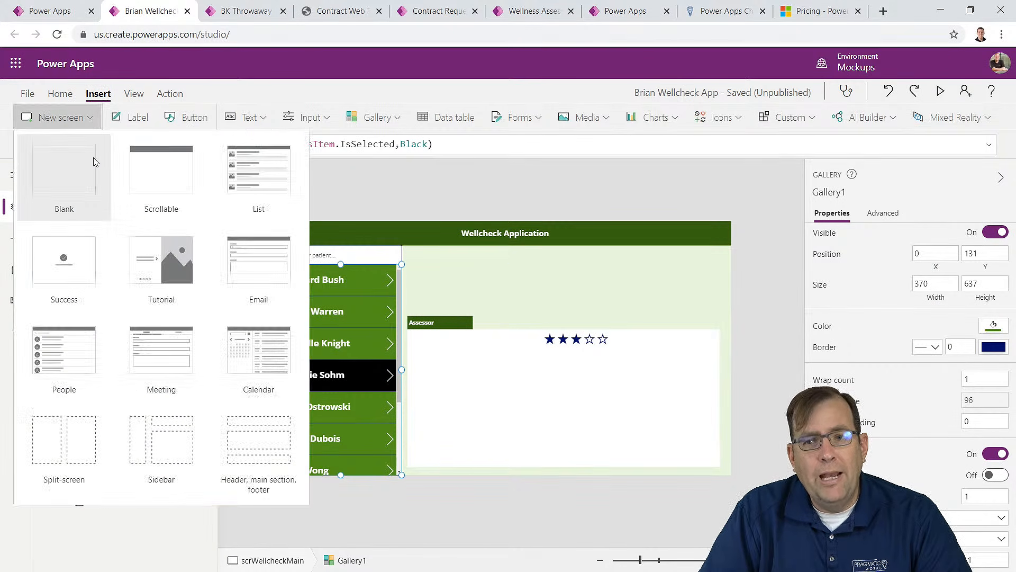
pyautogui.click(66, 168)
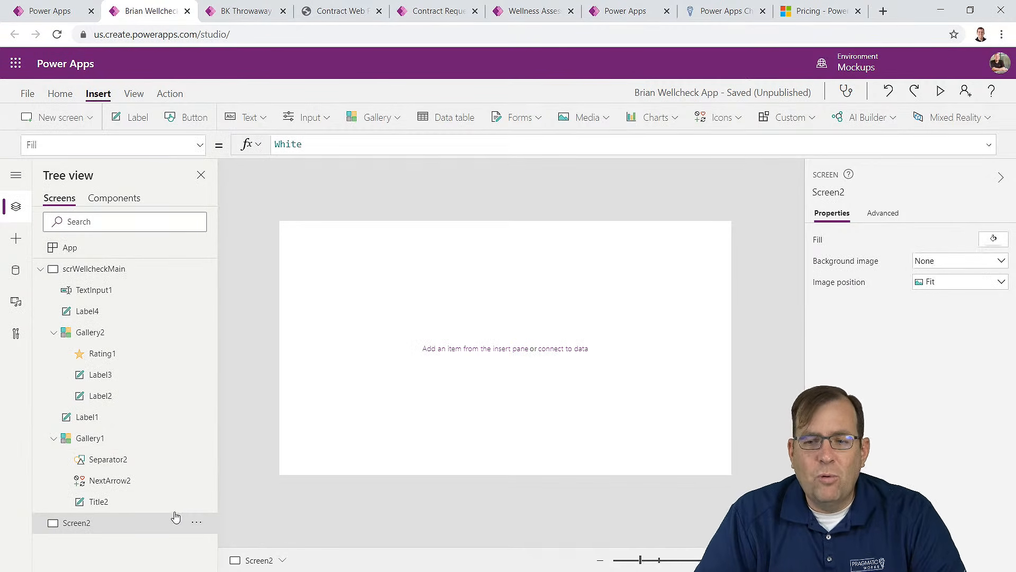
pyautogui.click(95, 270)
pyautogui.click(80, 522)
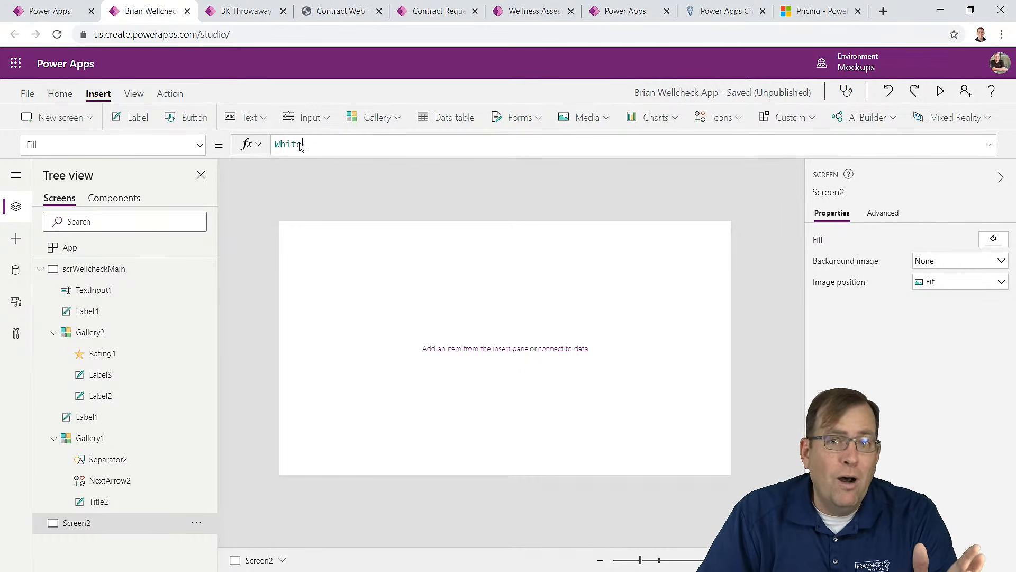
pyautogui.moveTo(320, 150); pyautogui.dragTo(237, 144)
pyautogui.write('varBackgroundGreen')
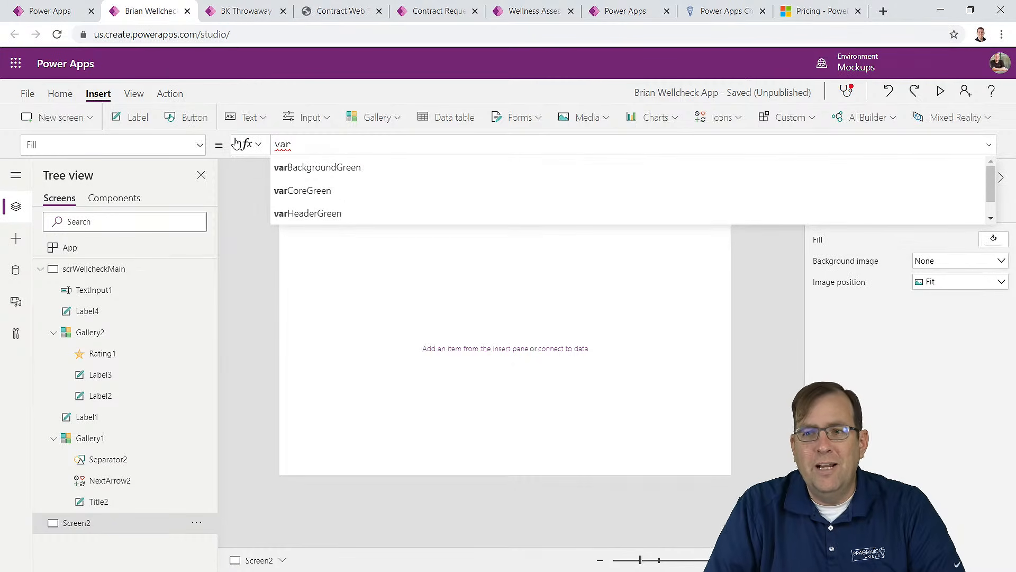
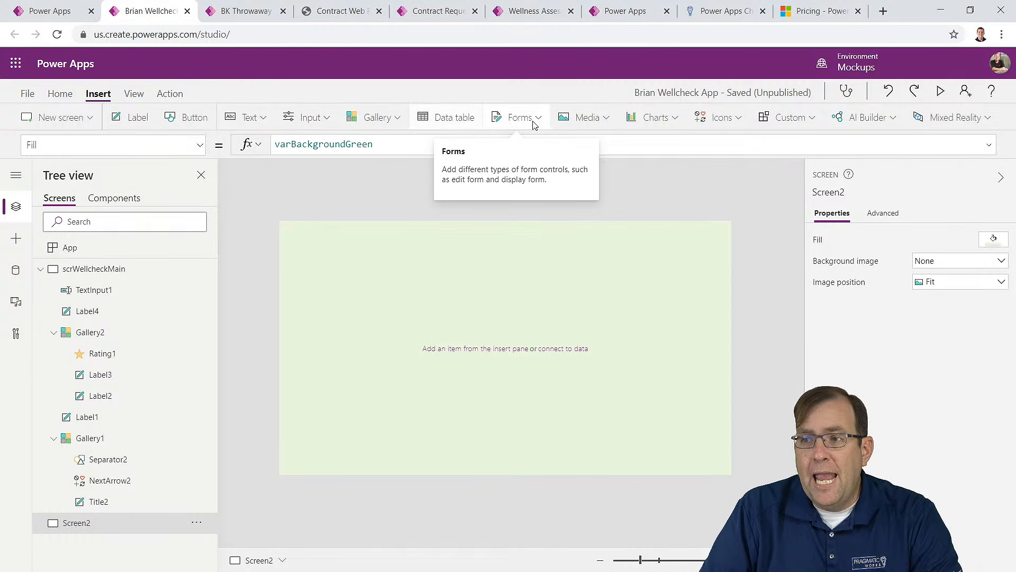
pyautogui.click(536, 116)
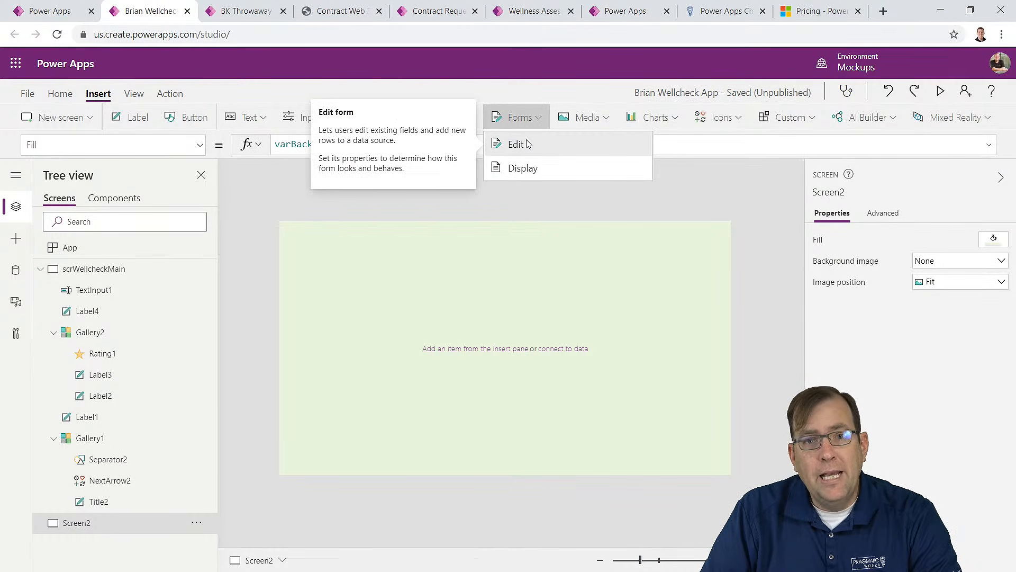
pyautogui.click(971, 11)
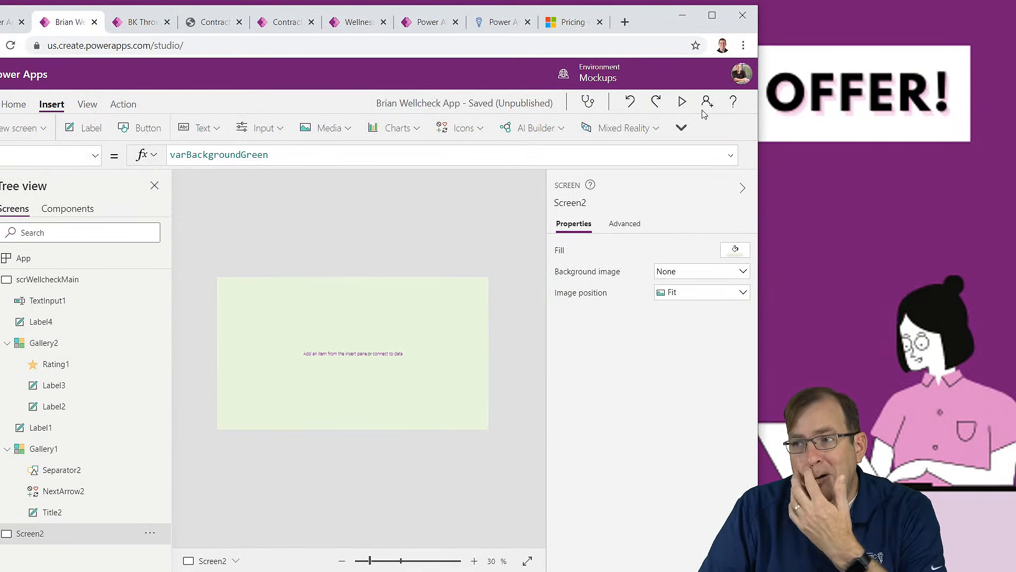
pyautogui.click(682, 127)
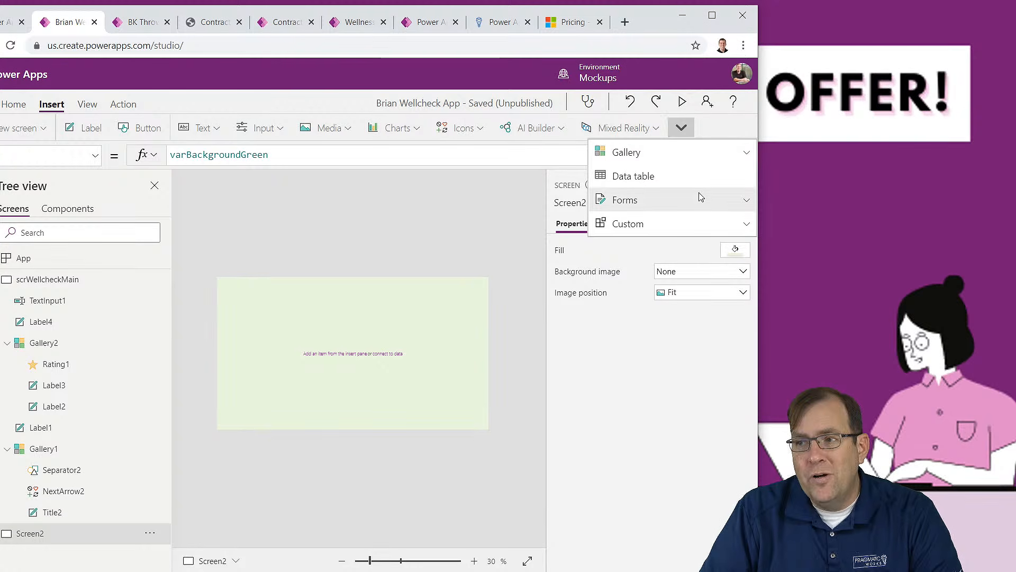
pyautogui.click(712, 15)
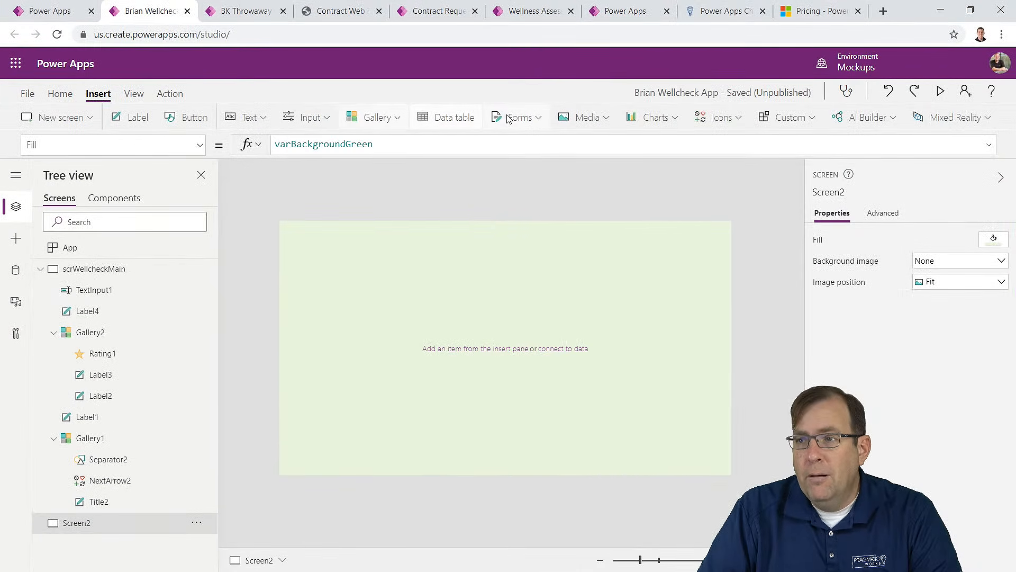
# Step: Insert an edit form on the new blank screen and give it a white fill
pyautogui.click(529, 117)
pyautogui.click(511, 144)
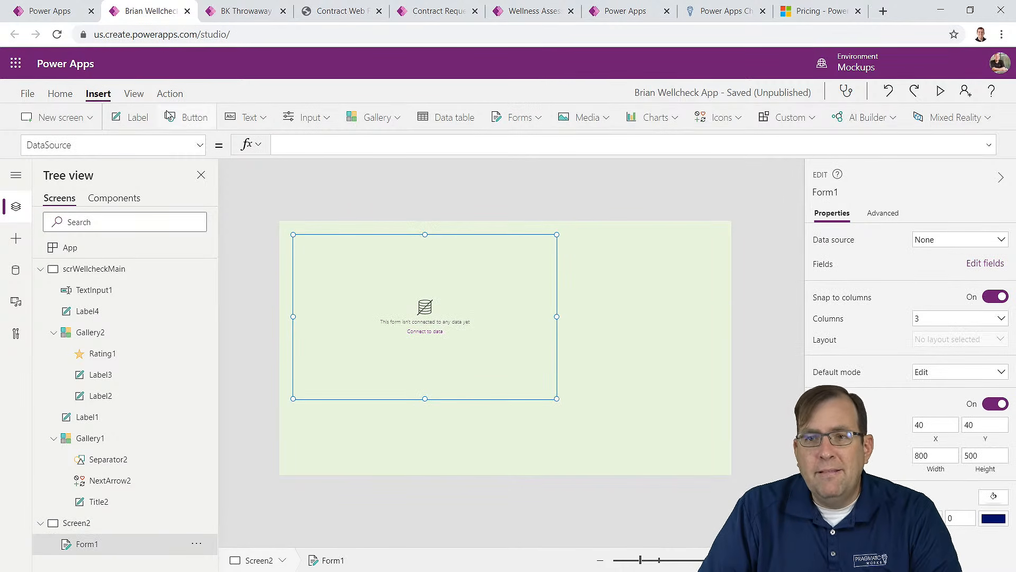
pyautogui.click(63, 94)
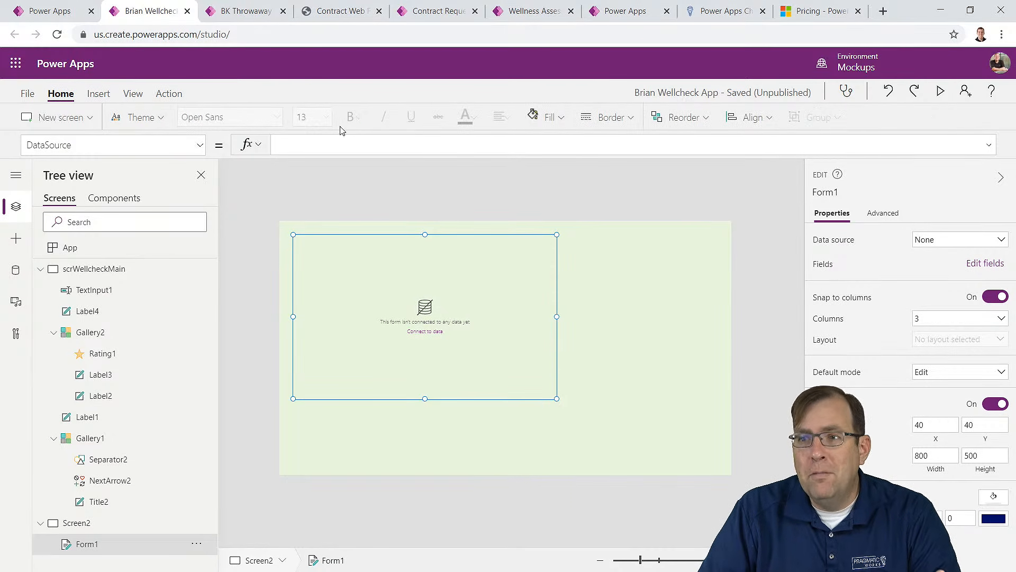
pyautogui.click(537, 119)
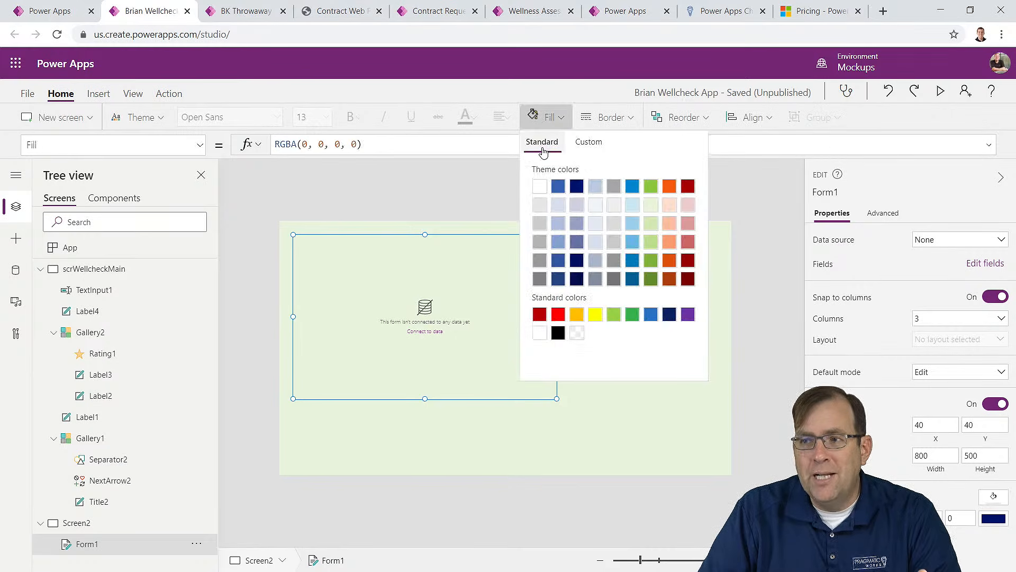
pyautogui.click(539, 187)
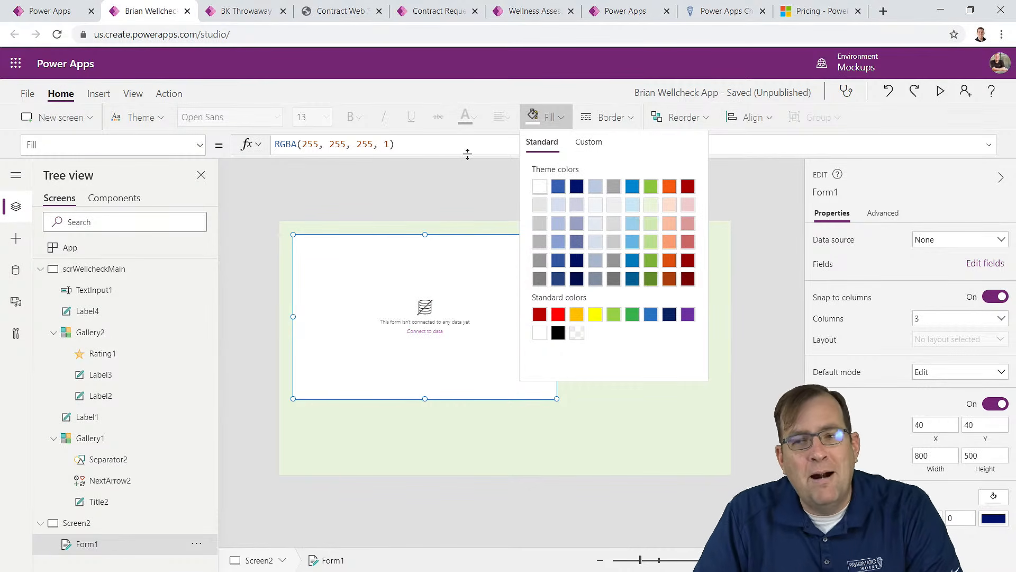
pyautogui.click(488, 218)
pyautogui.click(488, 341)
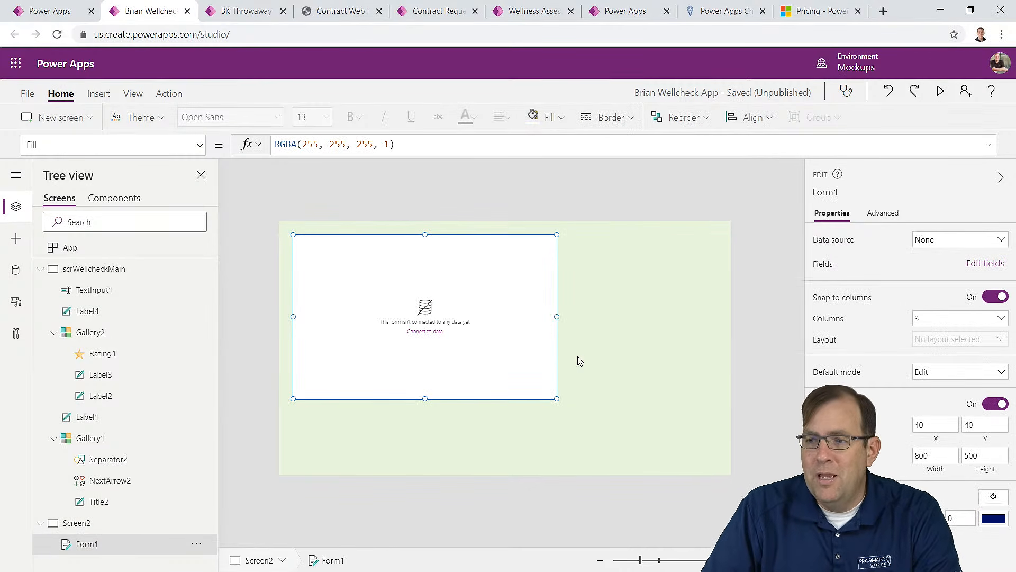
# Step: Resize the edit form to about 982 wide by 658 high, with its left edge at about X 348
pyautogui.moveTo(556, 400); pyautogui.dragTo(718, 451)
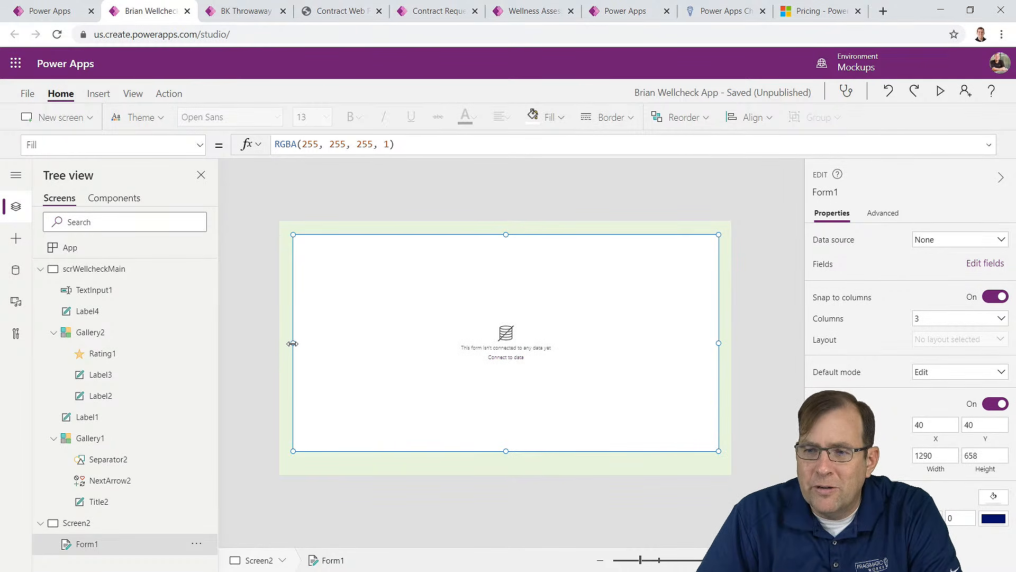
pyautogui.moveTo(300, 348); pyautogui.dragTo(396, 347)
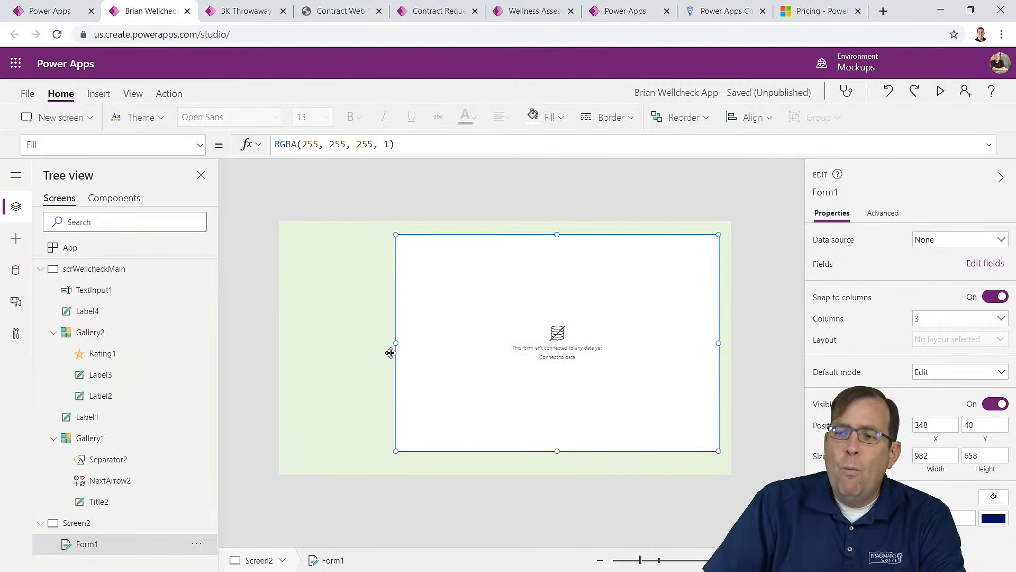
# Step: Insert a full-width label along the top edge of the second screen and move the edit form below it to Y 66
pyautogui.click(310, 343)
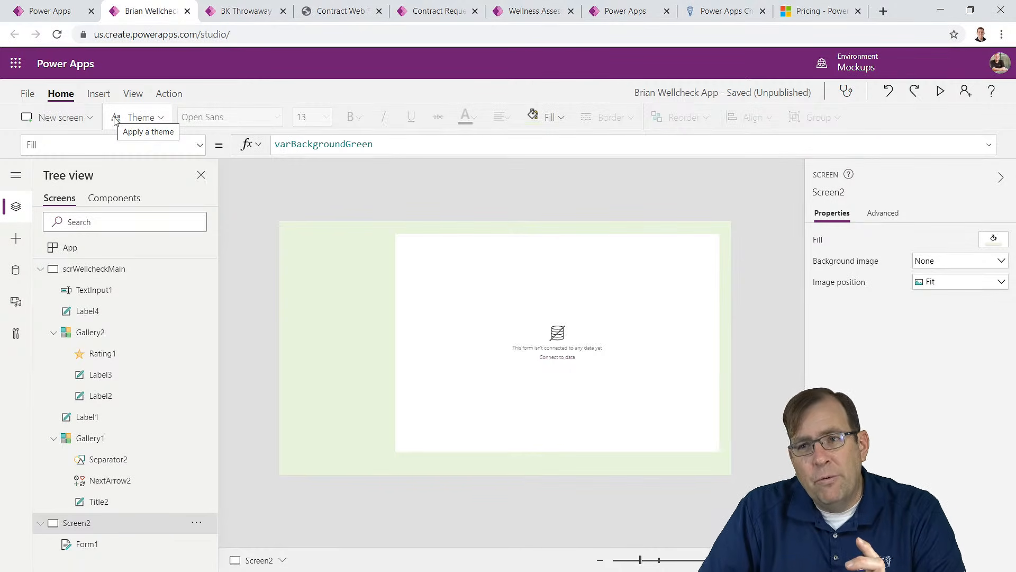
pyautogui.click(468, 416)
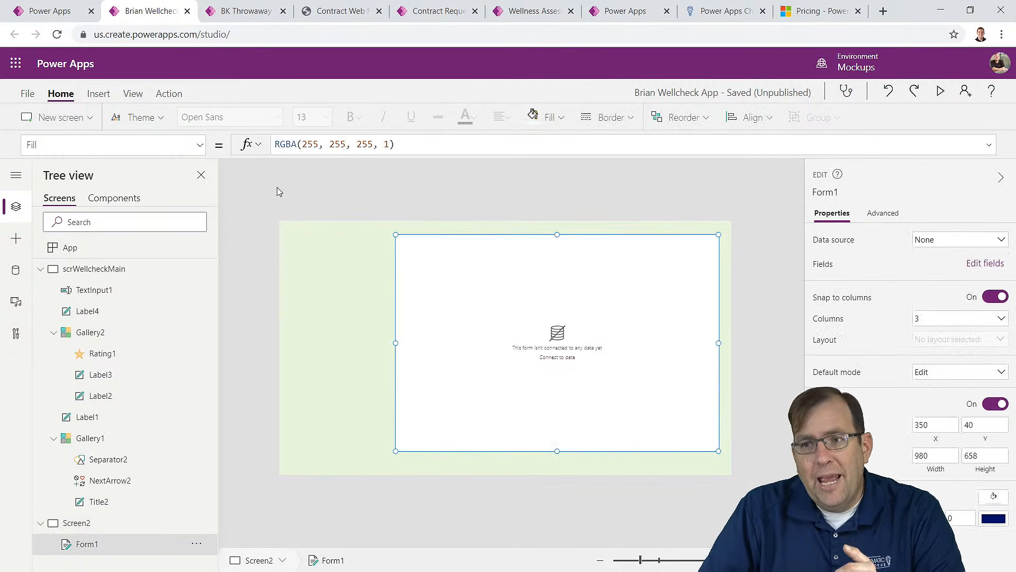
pyautogui.click(100, 93)
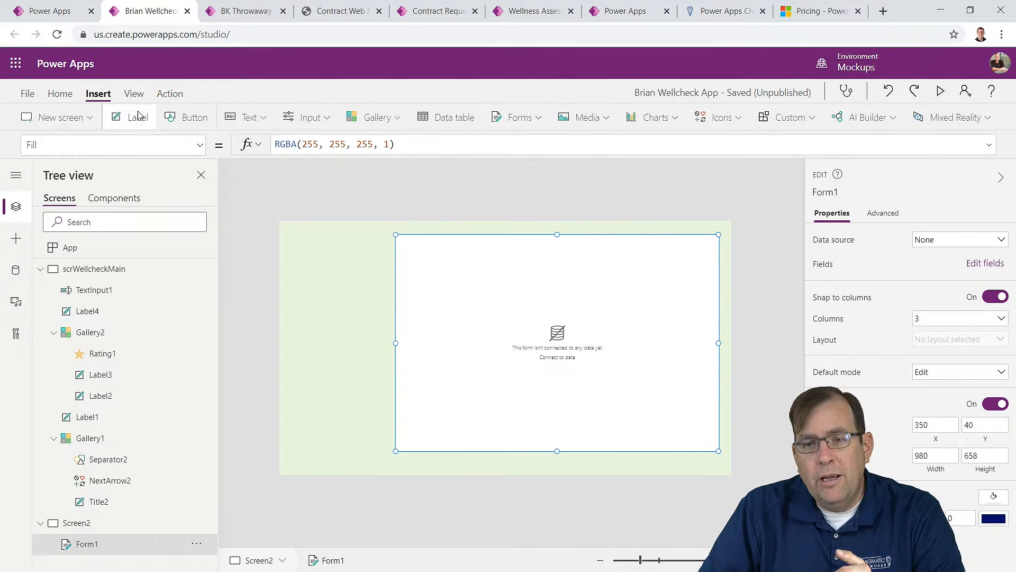
pyautogui.click(137, 117)
pyautogui.moveTo(310, 250); pyautogui.dragTo(732, 231)
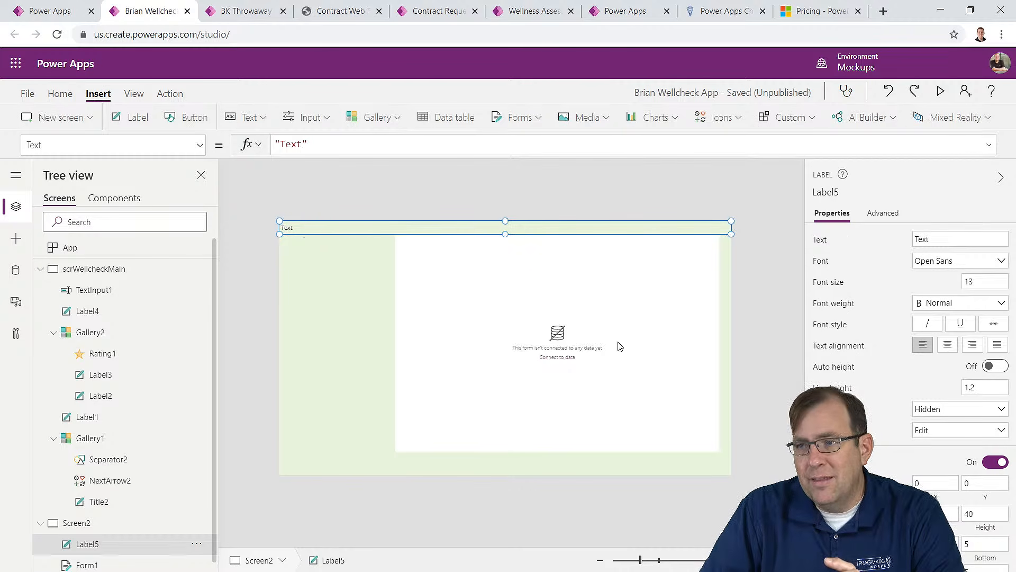
pyautogui.click(623, 405)
pyautogui.moveTo(707, 451); pyautogui.dragTo(708, 460)
# Step: Set the header label's Text to "Wellcheck for " & Gallery1.Selected.FirstName
pyautogui.click(318, 231)
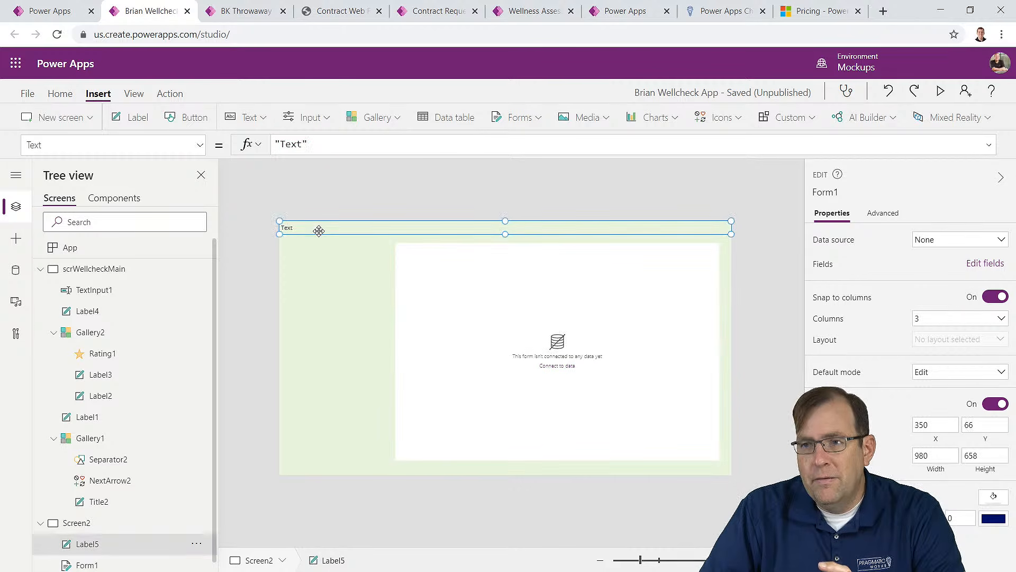
pyautogui.doubleClick(291, 147)
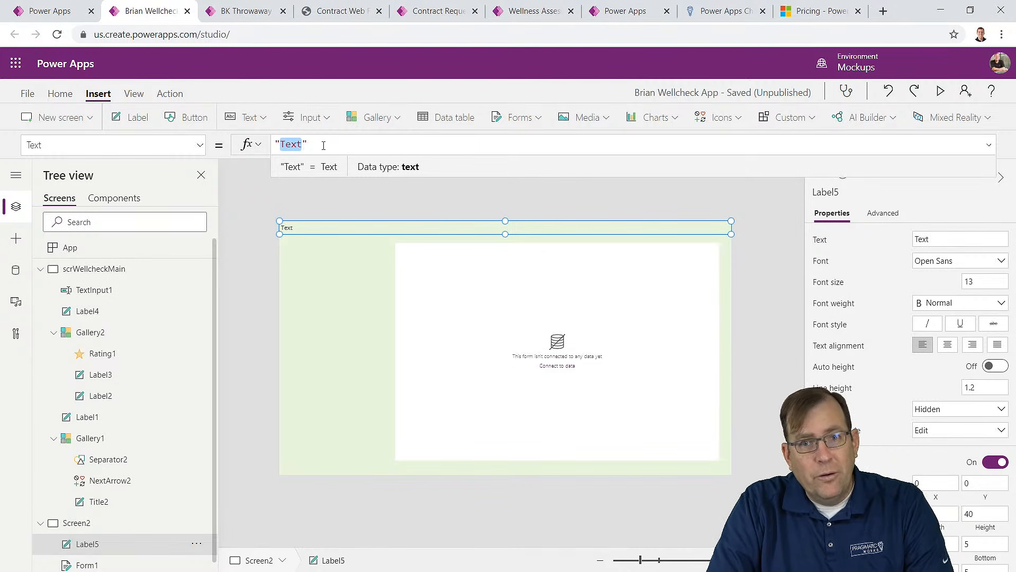
pyautogui.write('Wellcheck')
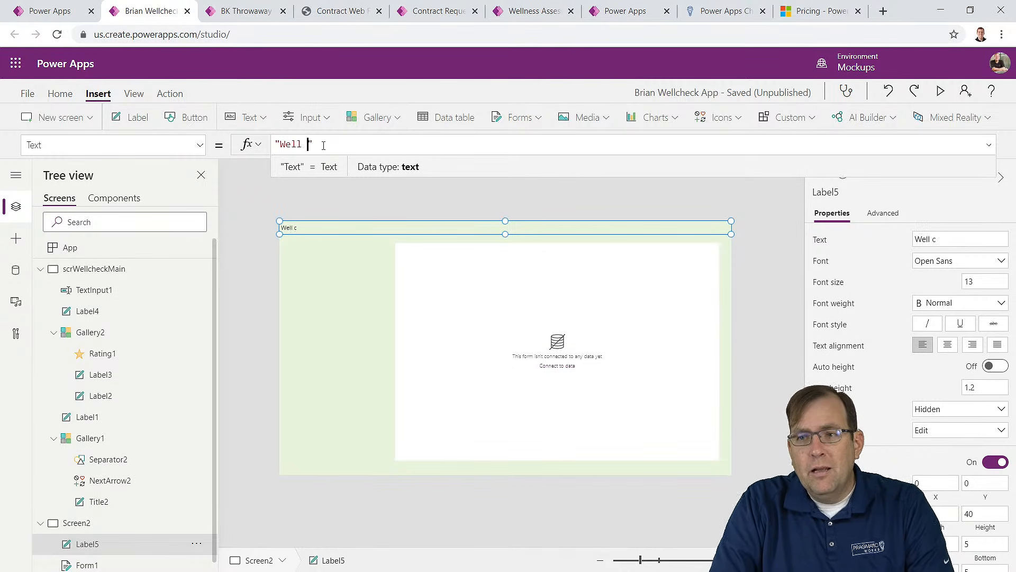
pyautogui.write(' for "')
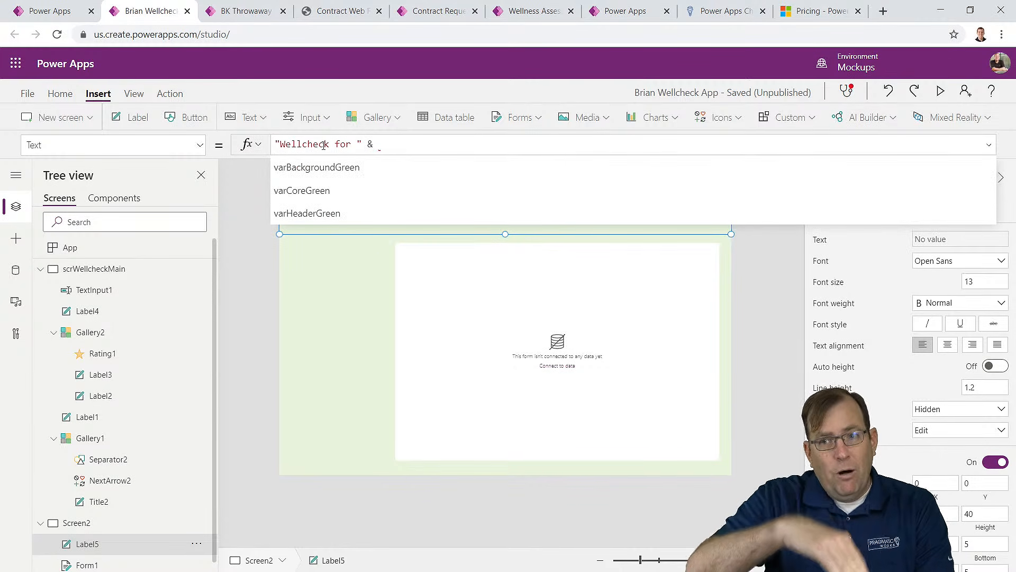
pyautogui.write('allery1')
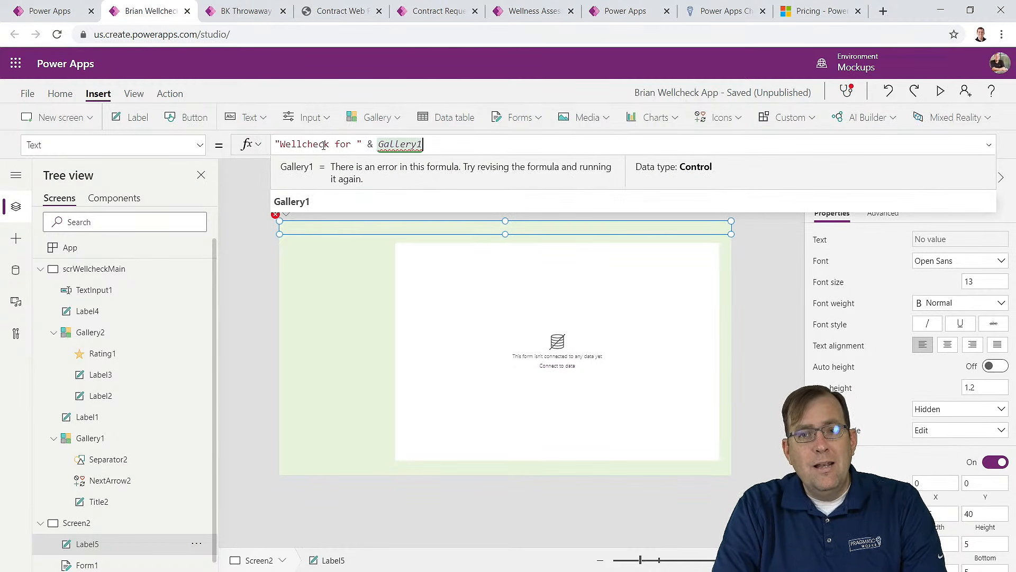
pyautogui.write('.S')
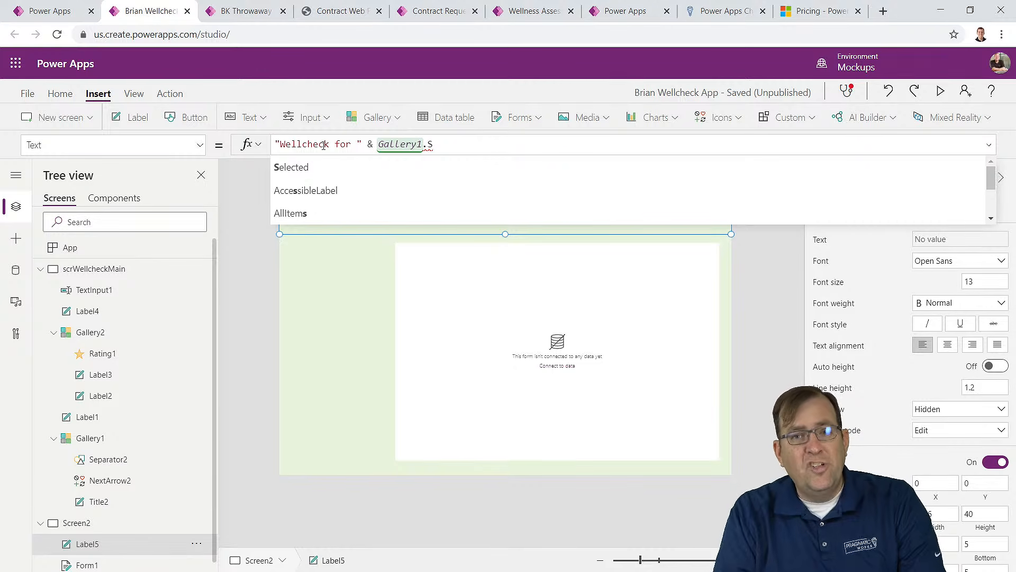
pyautogui.press('Tab')
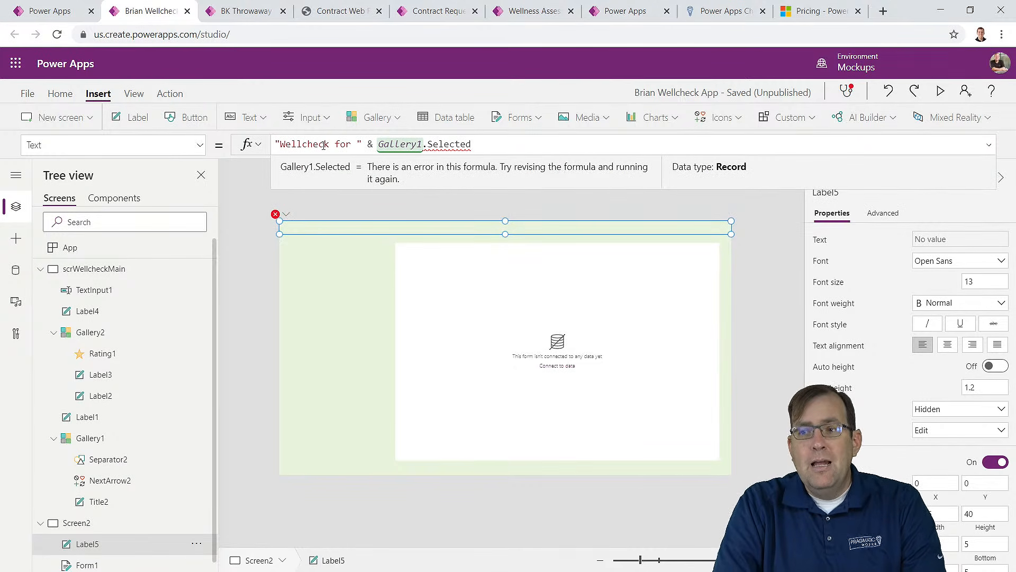
pyautogui.write('.')
pyautogui.press('Down')
pyautogui.press('Down')
pyautogui.press('Up')
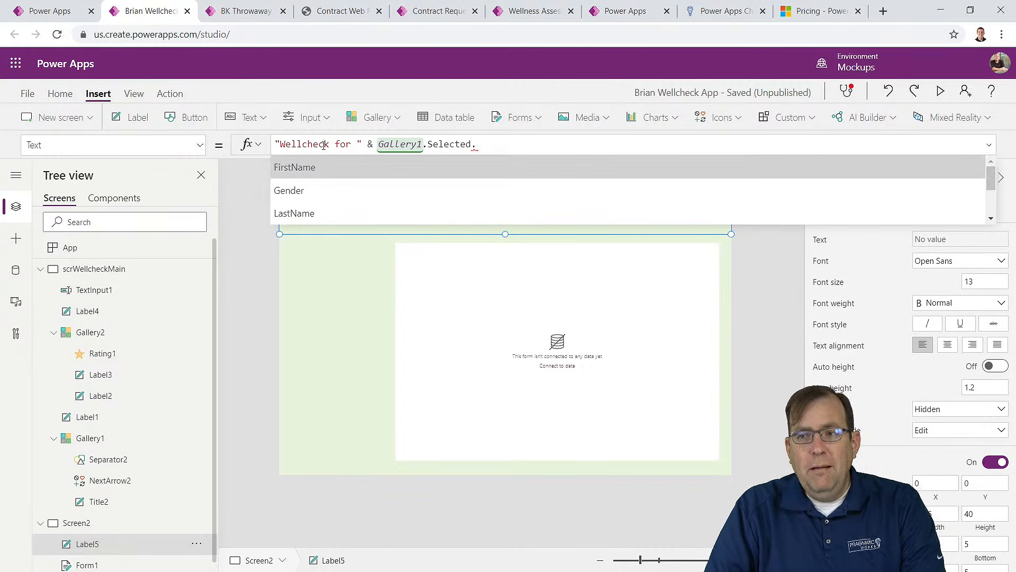
pyautogui.press('Tab')
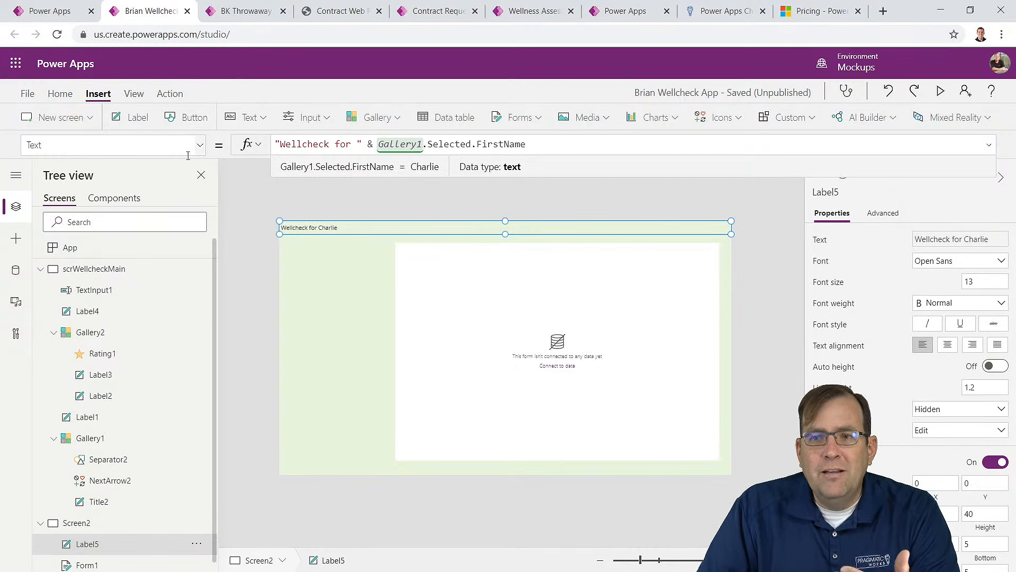
# Step: Format the header label's text as bold, size 18 and white
pyautogui.click(60, 94)
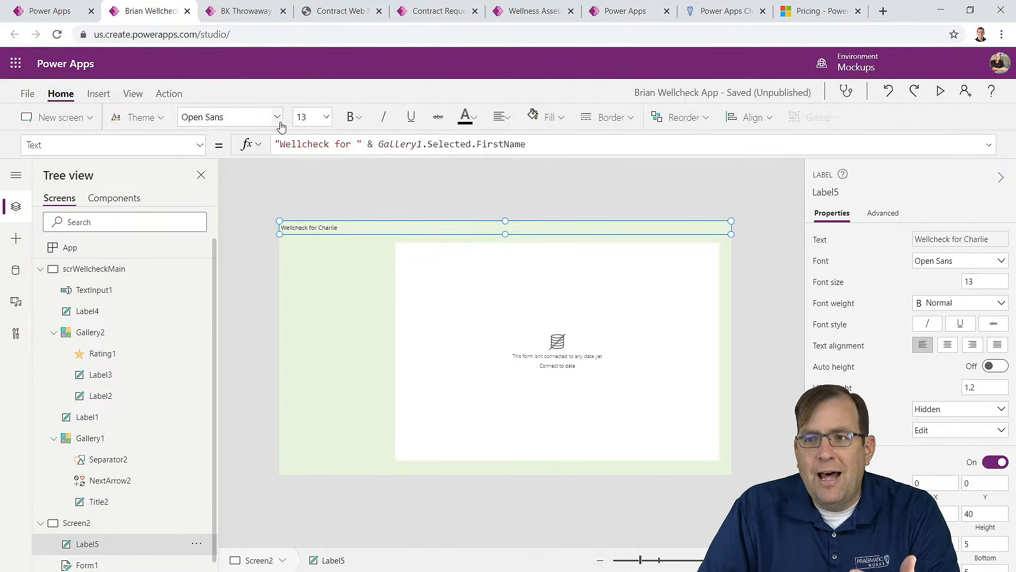
pyautogui.click(352, 118)
pyautogui.click(362, 140)
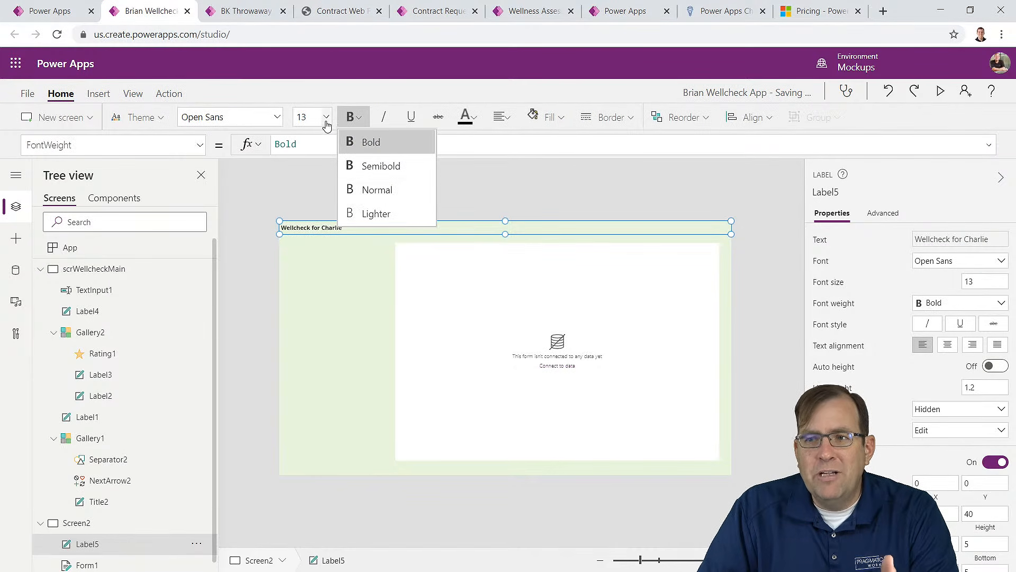
pyautogui.click(326, 117)
pyautogui.click(312, 253)
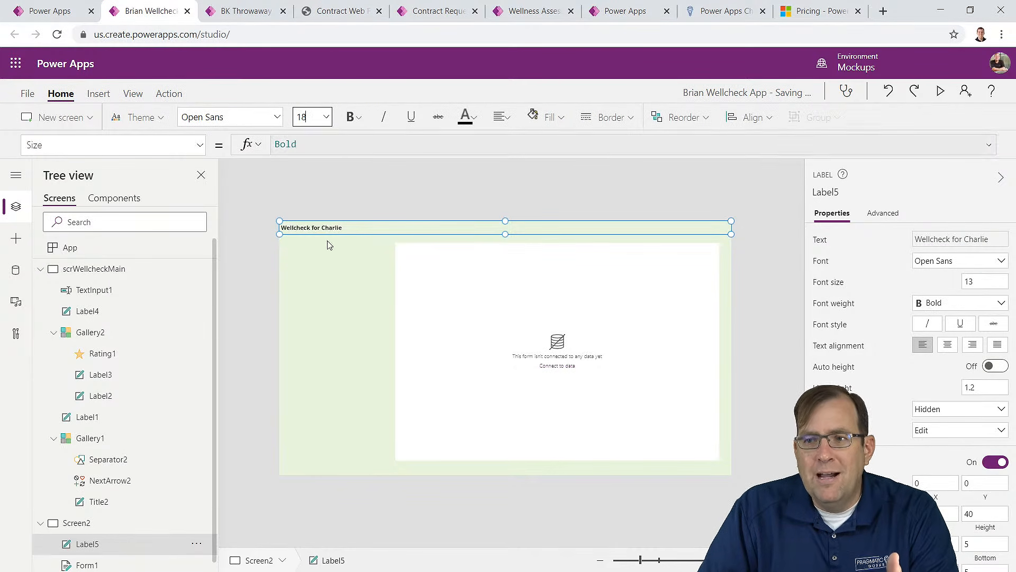
pyautogui.click(472, 118)
pyautogui.click(472, 183)
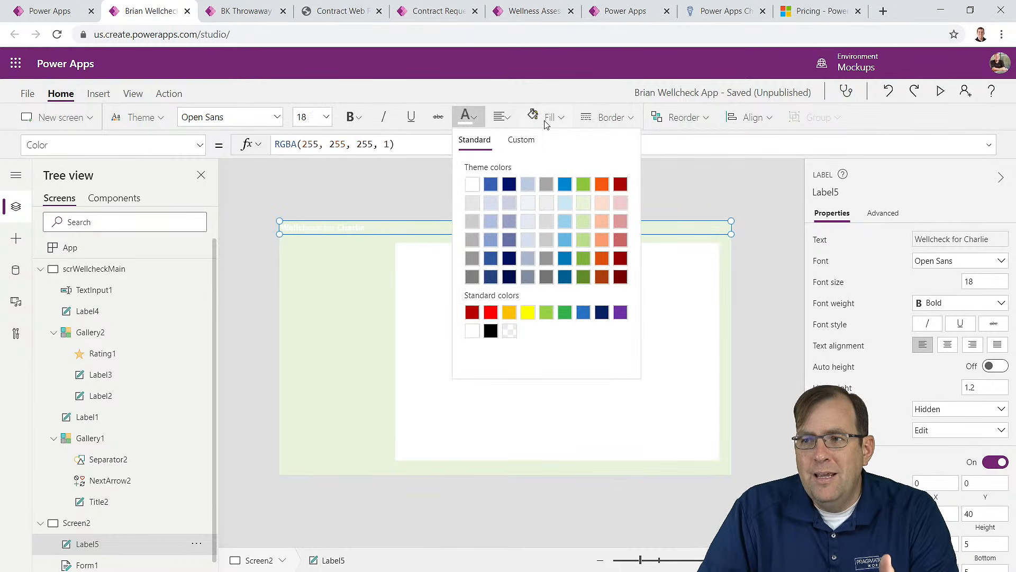
# Step: Set the header label's Fill to varHeaderGreen and center its text
pyautogui.click(548, 117)
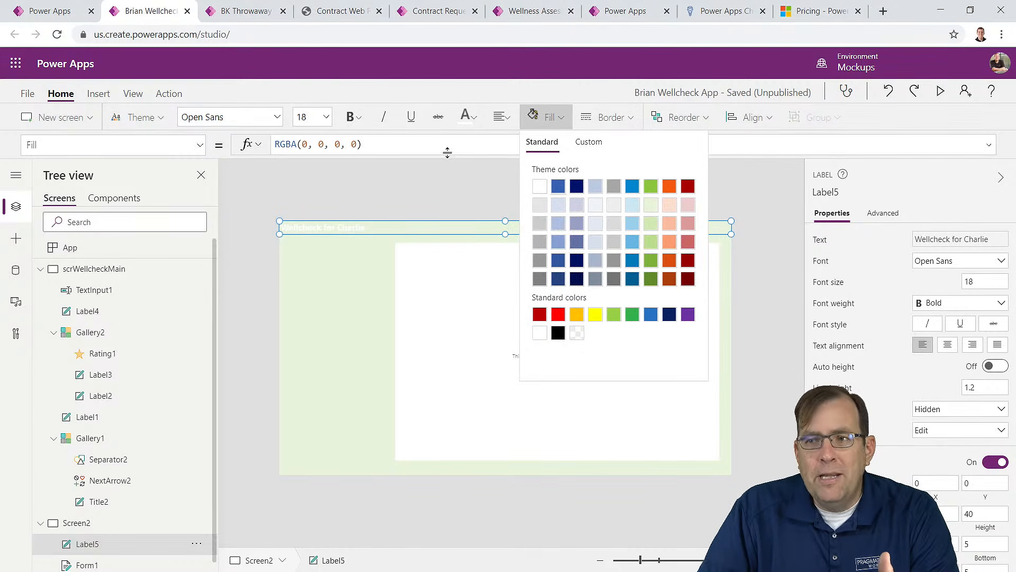
pyautogui.moveTo(363, 144); pyautogui.dragTo(228, 148)
pyautogui.write('varHeaderGreen')
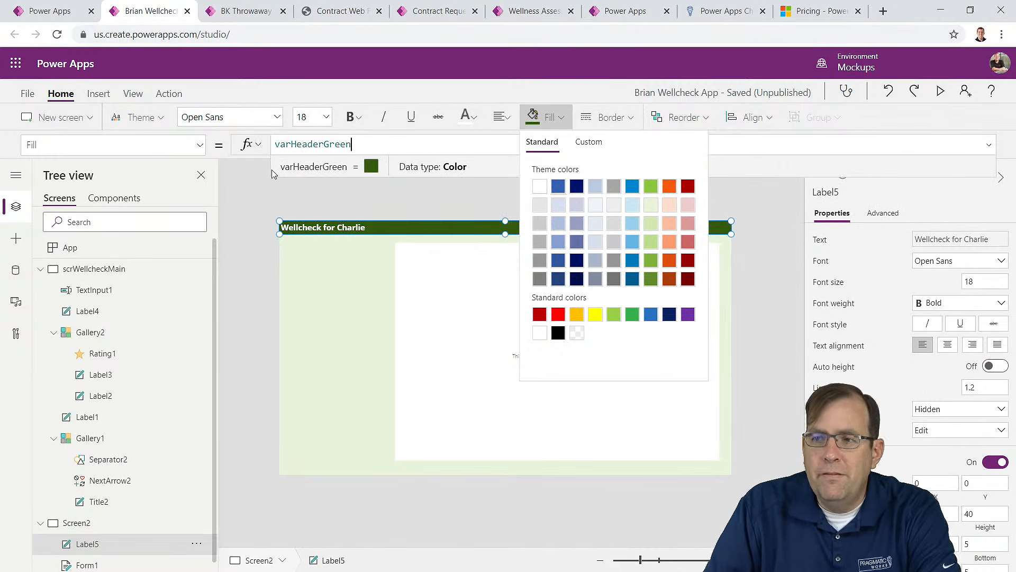
pyautogui.click(502, 120)
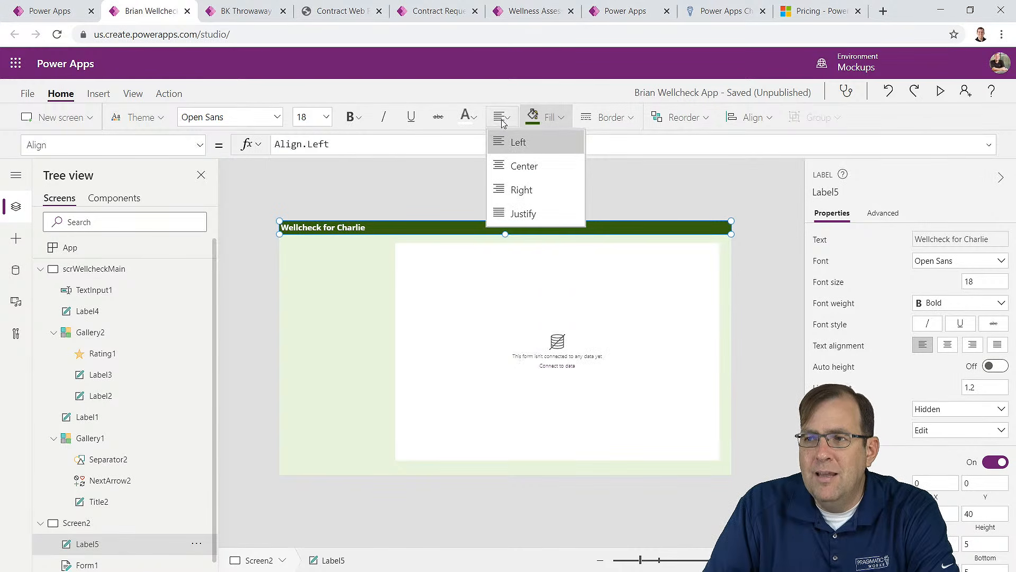
pyautogui.click(524, 165)
pyautogui.click(290, 291)
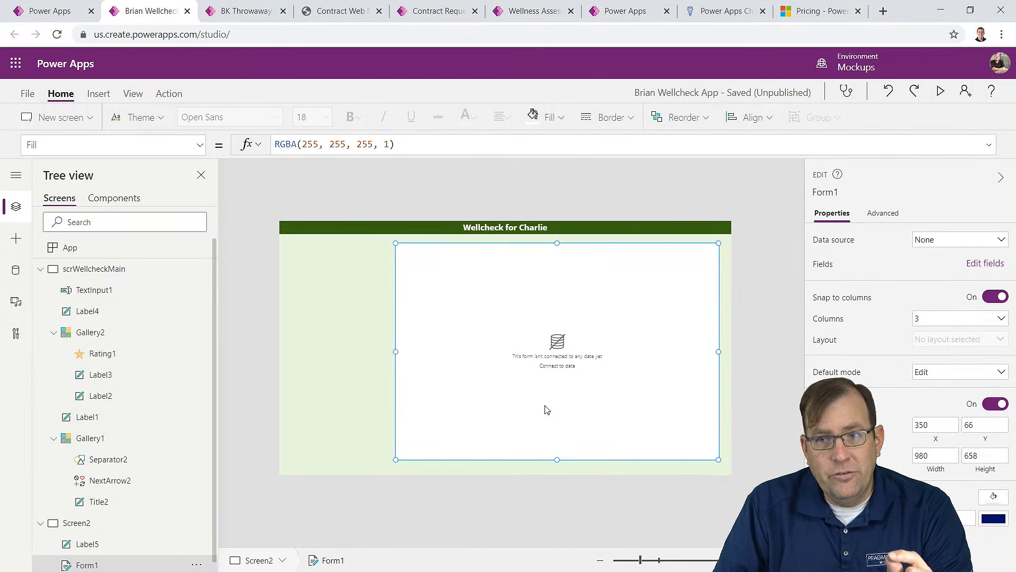
# Step: Connect the edit form to the [dbo].[NursingWellCheck] data source and open its fields for editing
pyautogui.click(956, 243)
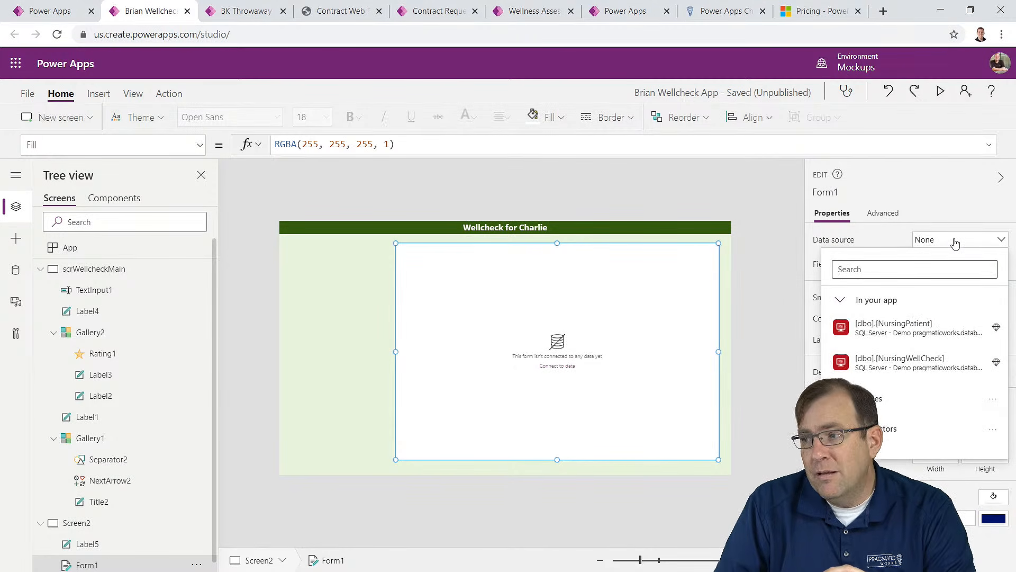
pyautogui.click(955, 242)
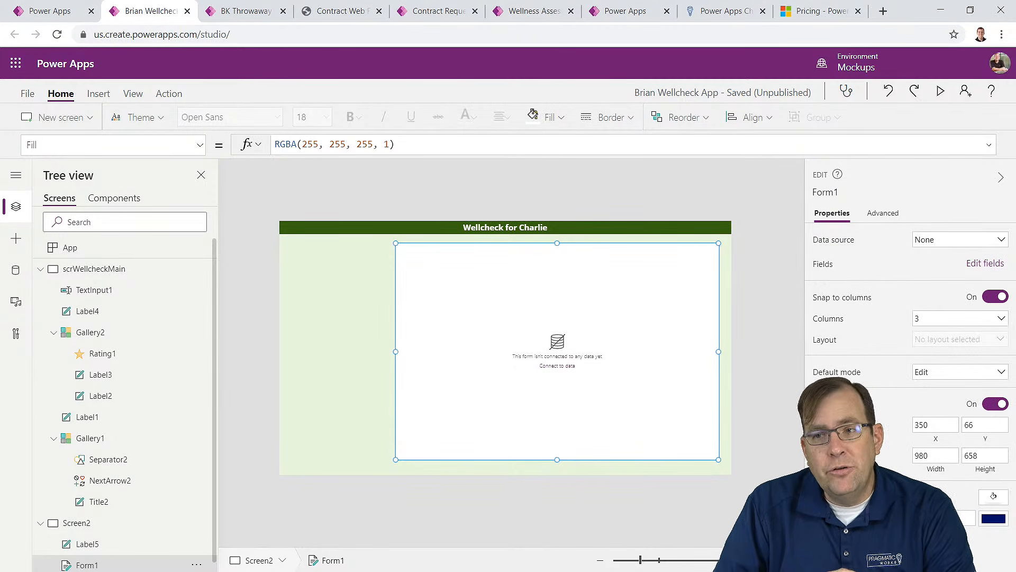
pyautogui.click(200, 145)
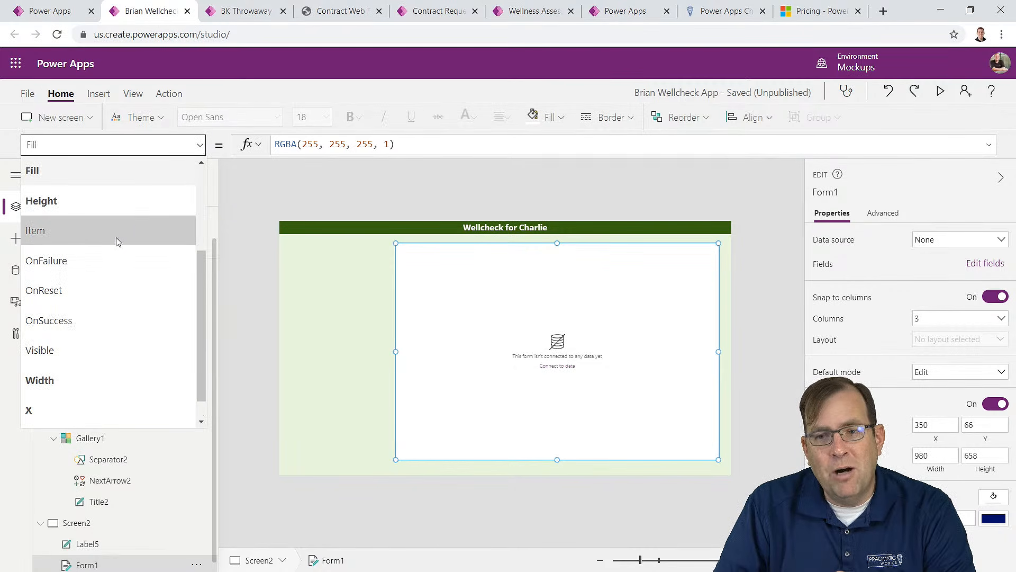
pyautogui.scroll(3, 118, 242)
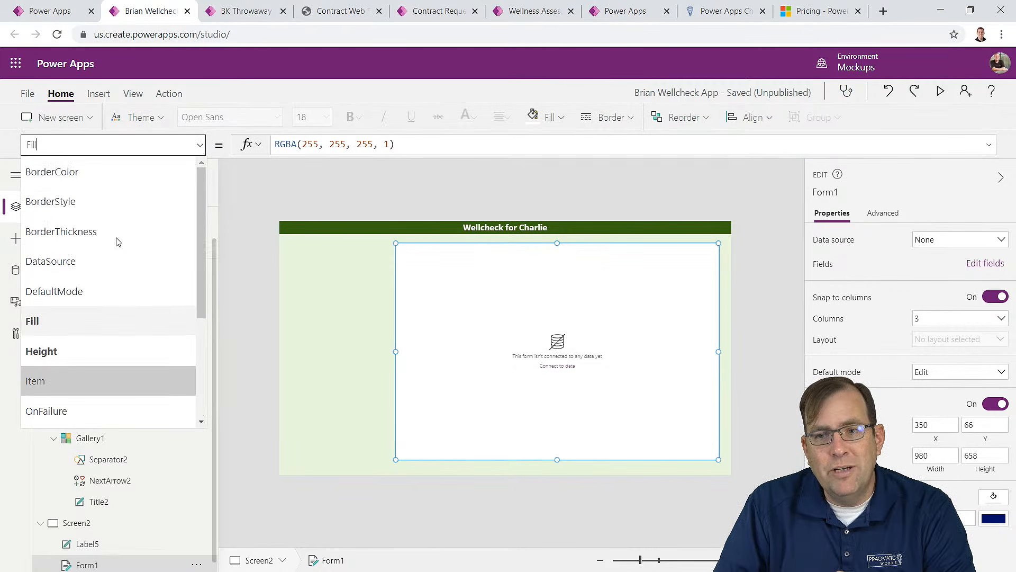
pyautogui.click(102, 261)
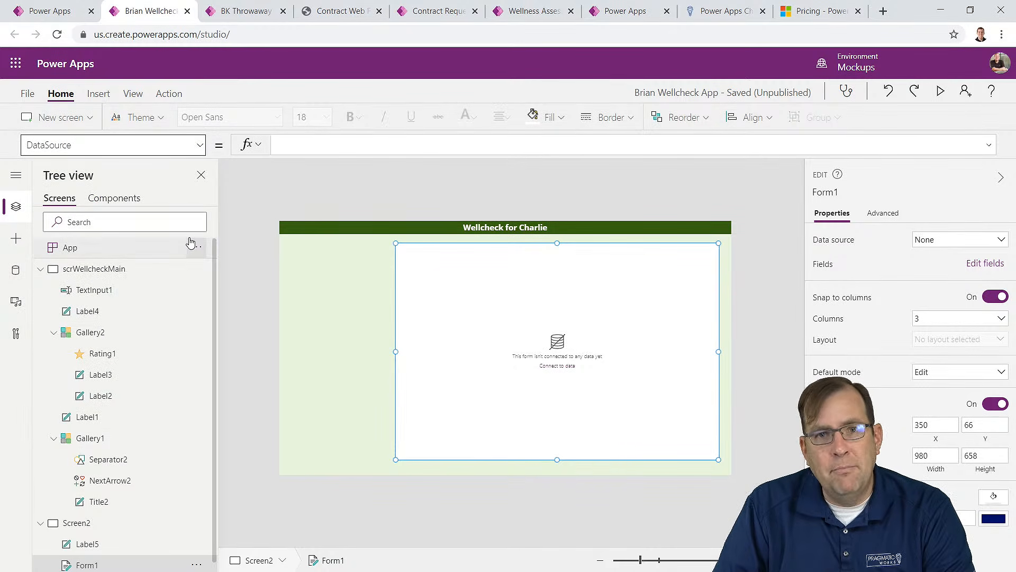
pyautogui.click(975, 242)
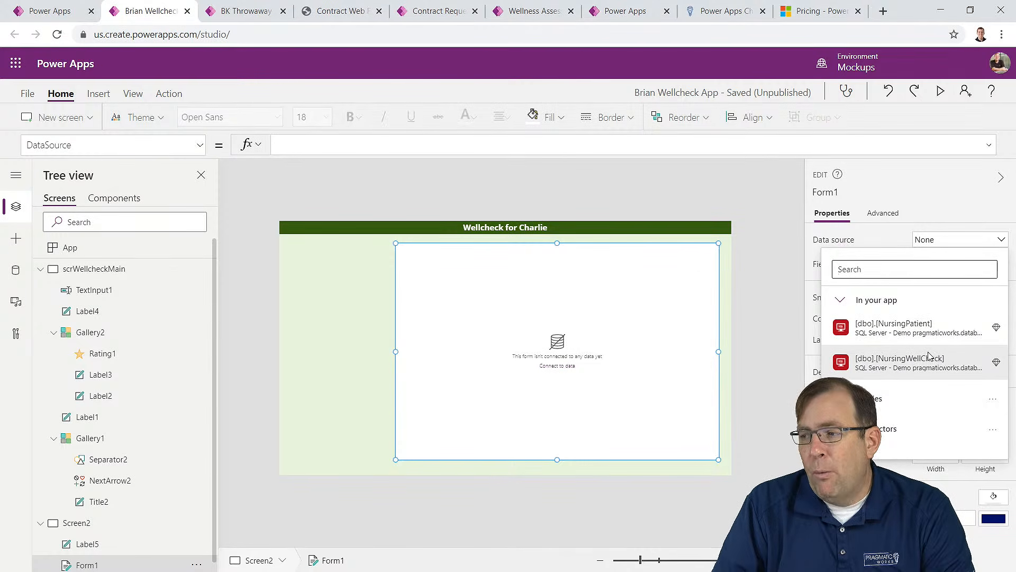
pyautogui.moveTo(930, 357)
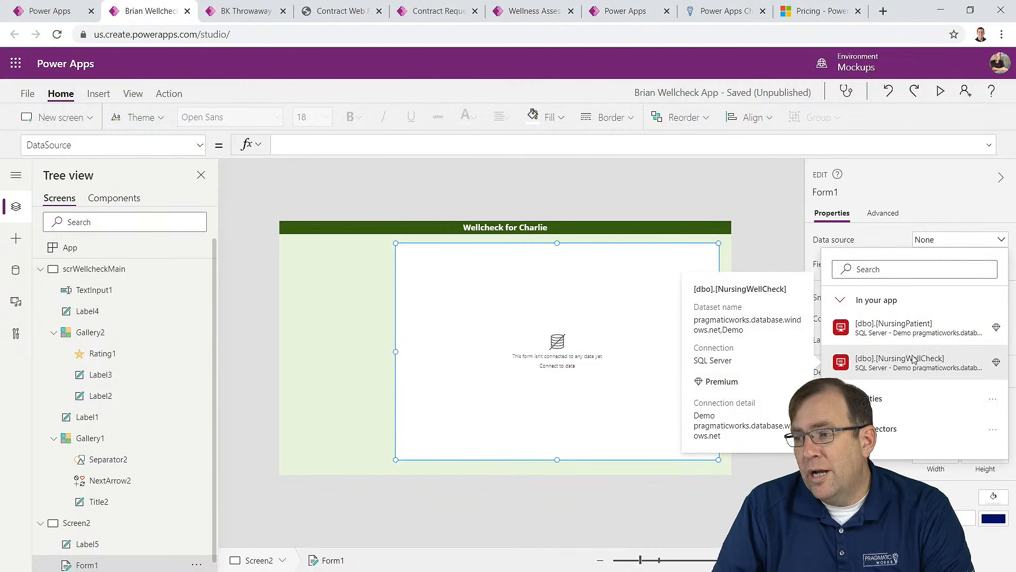
pyautogui.click(906, 363)
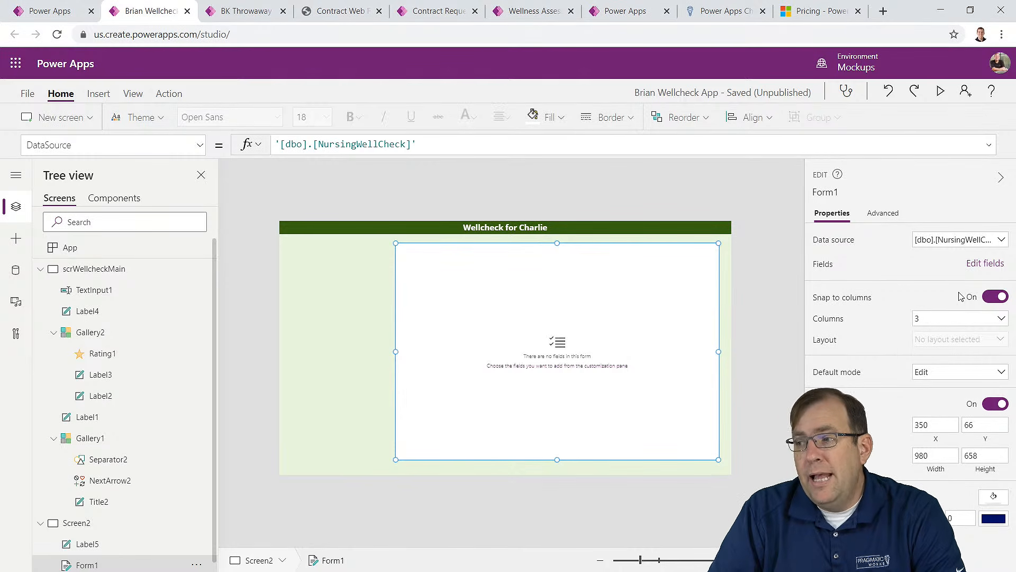
pyautogui.click(986, 264)
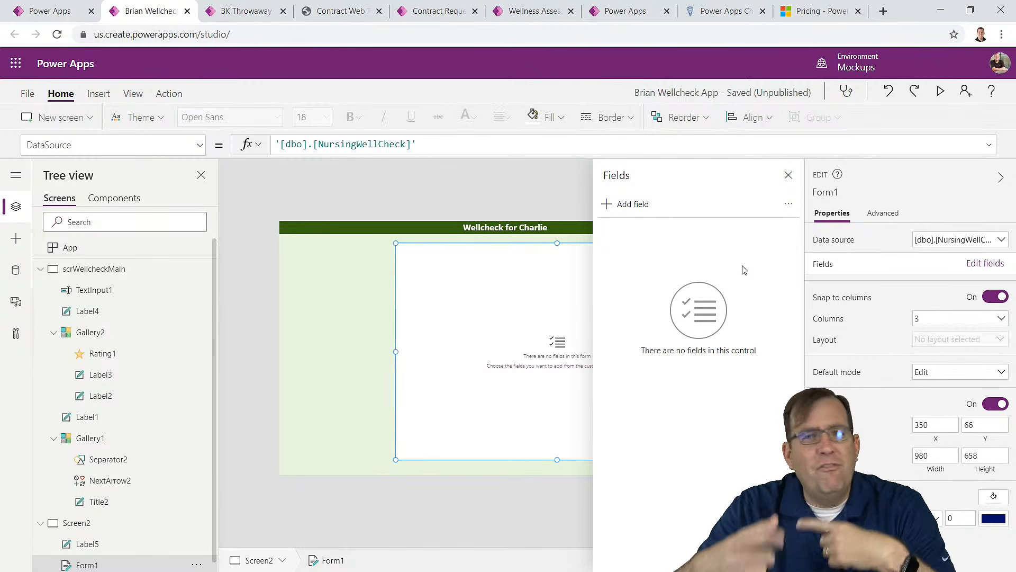
pyautogui.click(99, 93)
pyautogui.click(313, 117)
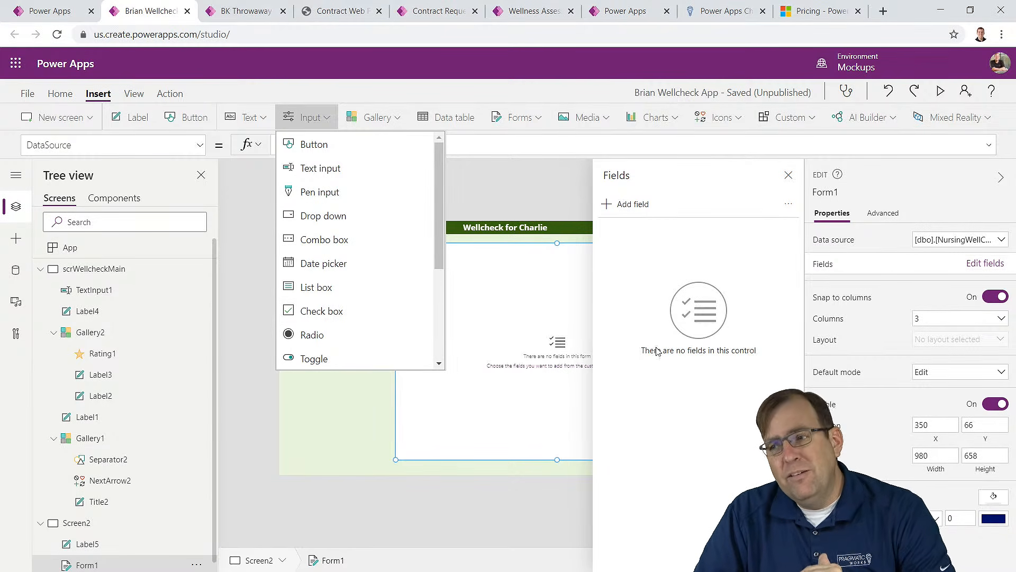
pyautogui.click(682, 409)
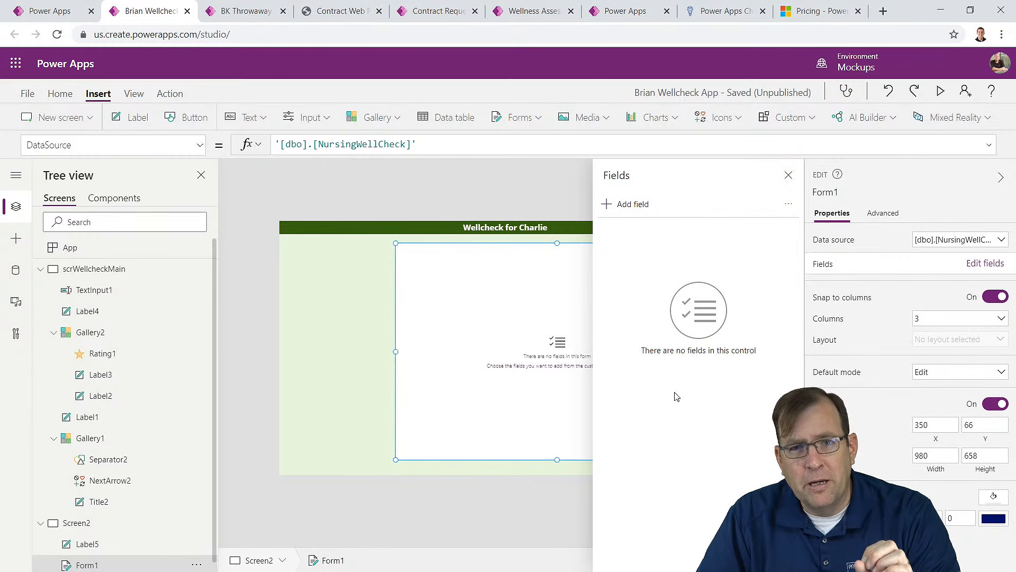
# Step: Choose the Assessor, BPDiastolic, BPSystolic, Comments, DepressionRating and GlucoseLevel fields for the edit form
pyautogui.click(627, 206)
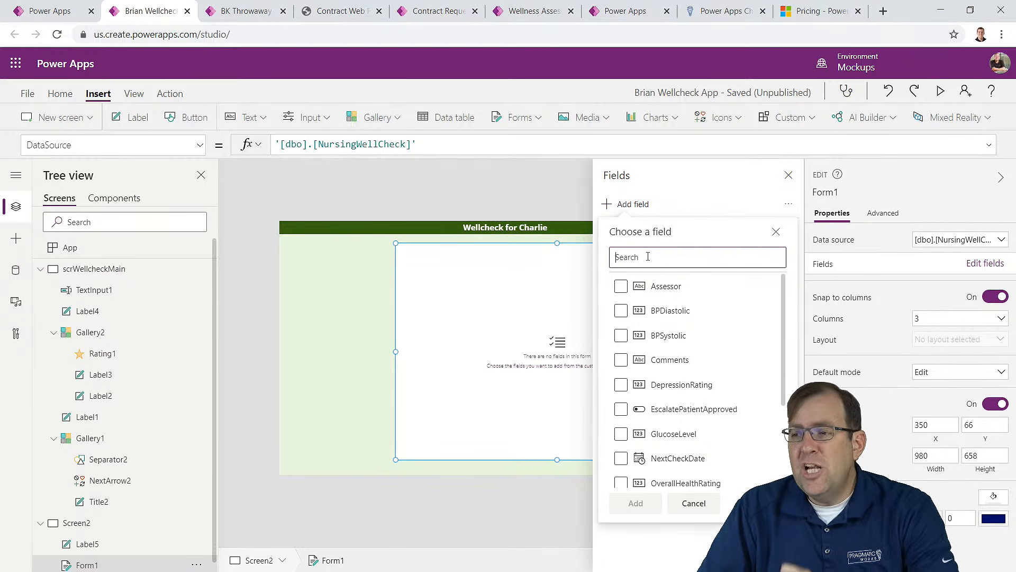
pyautogui.click(623, 287)
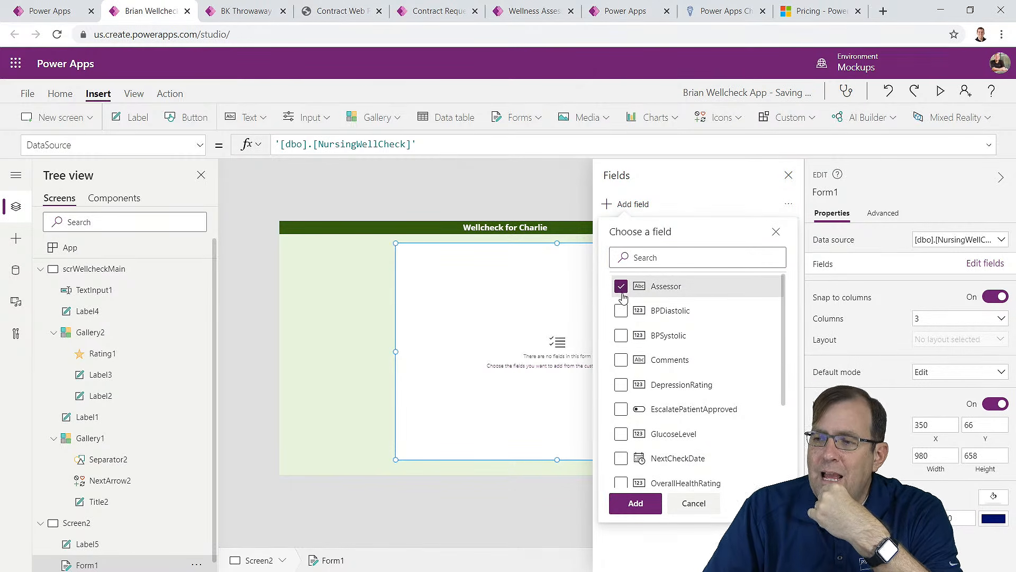
pyautogui.click(622, 313)
pyautogui.click(621, 335)
pyautogui.click(620, 361)
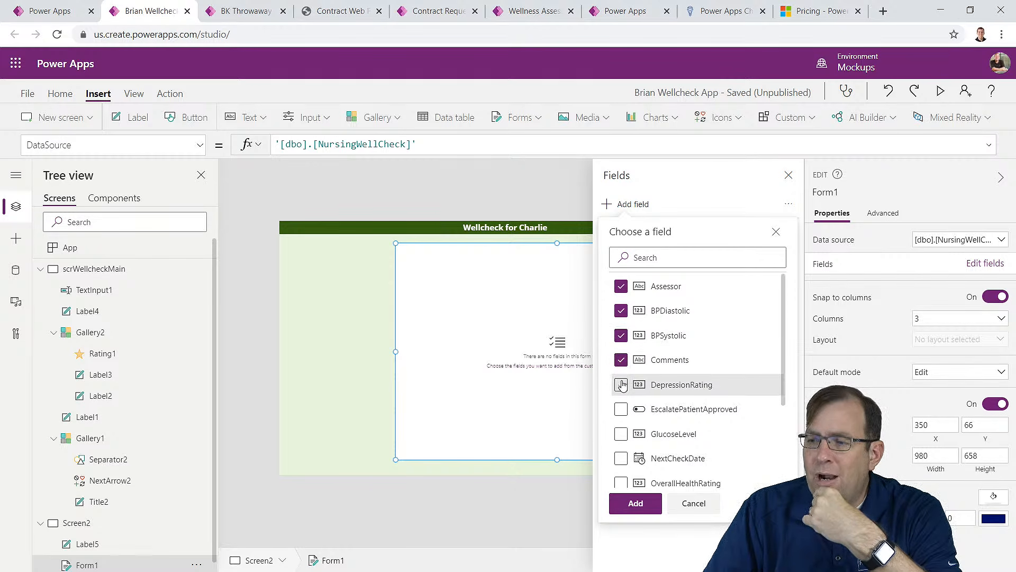
pyautogui.click(622, 385)
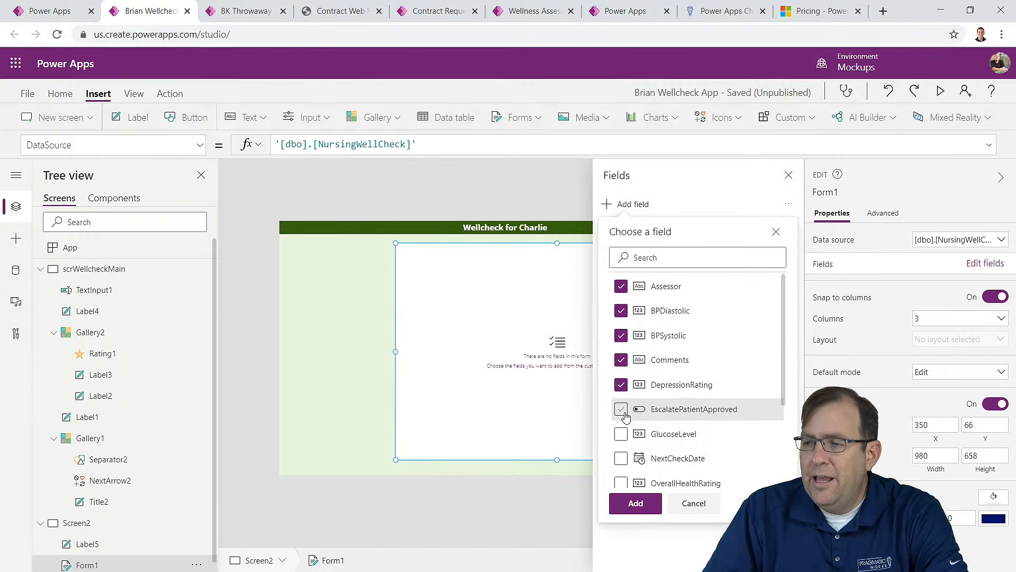
pyautogui.click(622, 435)
# Step: Include the OverallHealthRating, PatientID and WellCheckDate fields in the selection and add all chosen fields to the form
pyautogui.scroll(-1, 635, 458)
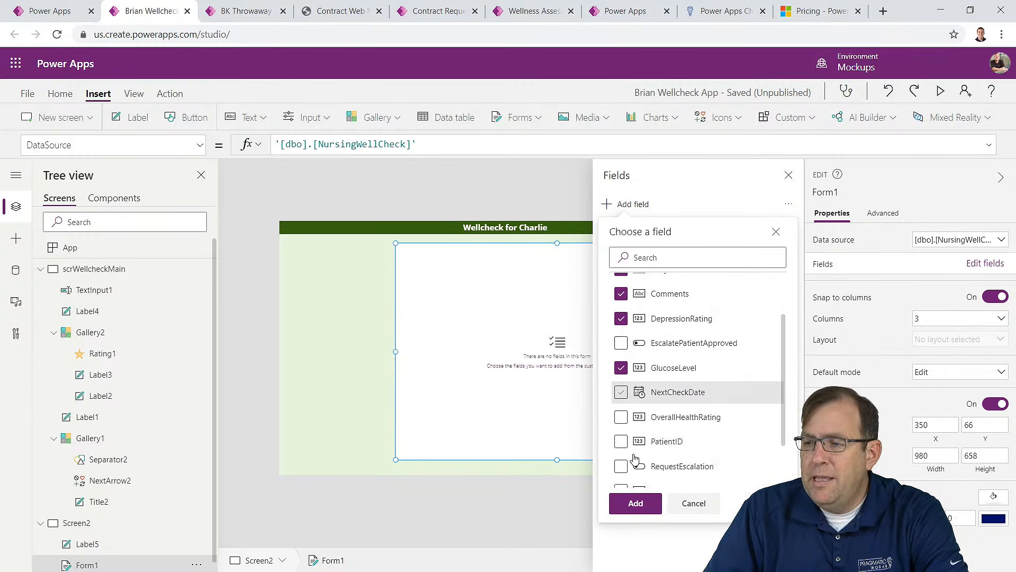
pyautogui.click(621, 418)
pyautogui.click(622, 442)
pyautogui.scroll(-1, 662, 423)
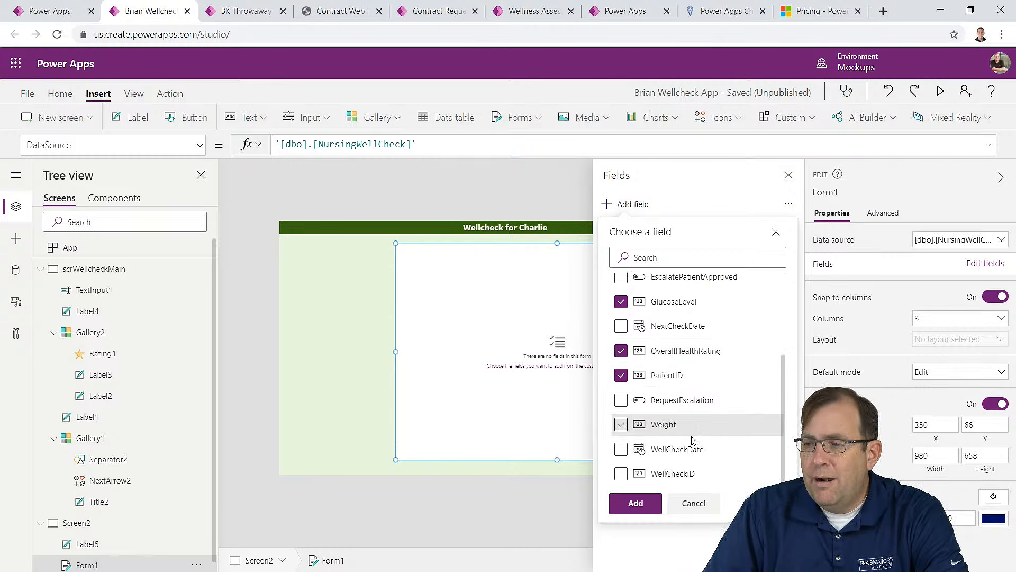
pyautogui.click(621, 449)
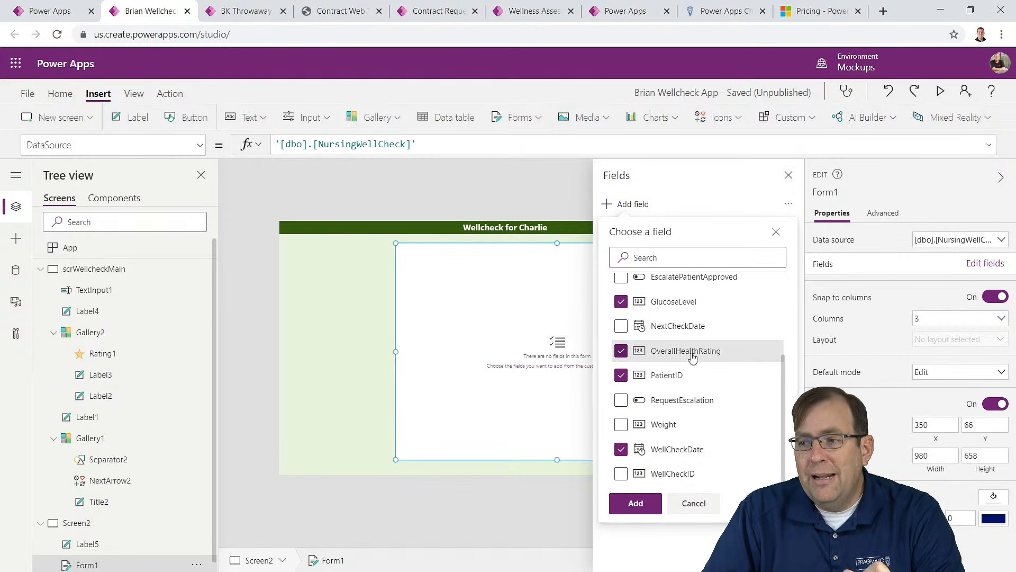
pyautogui.scroll(2, 699, 330)
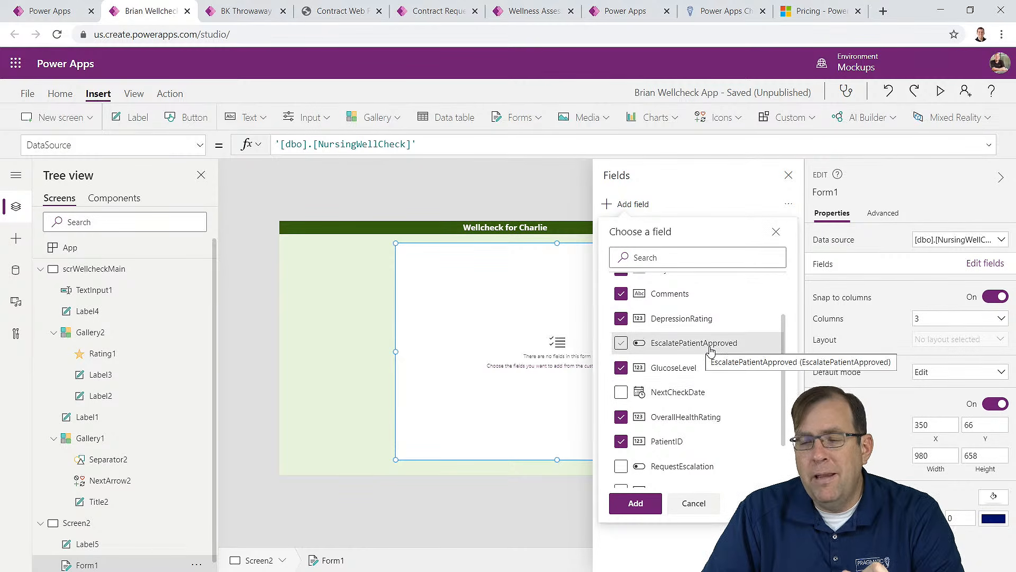
pyautogui.scroll(2, 690, 347)
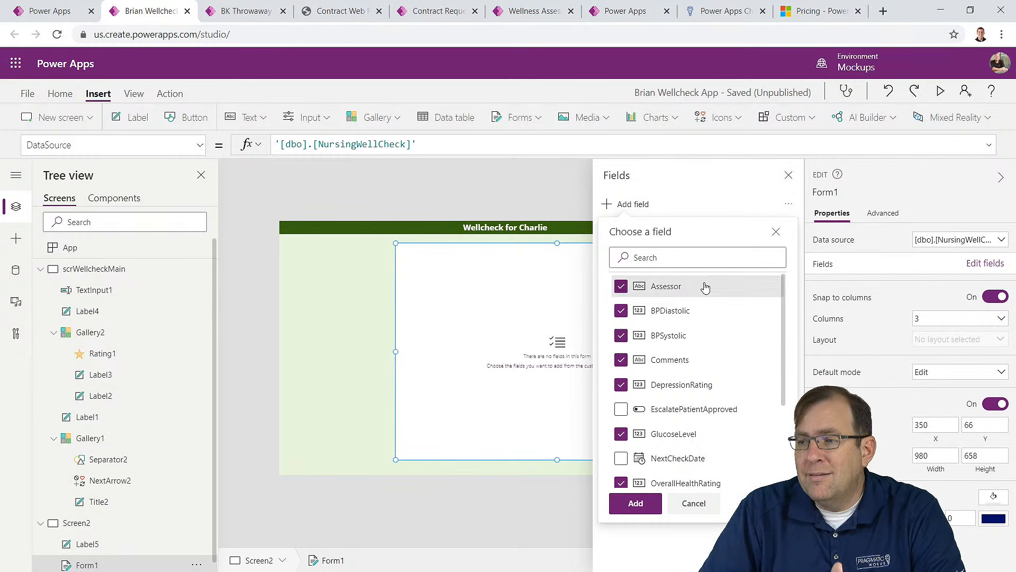
pyautogui.scroll(-4, 696, 365)
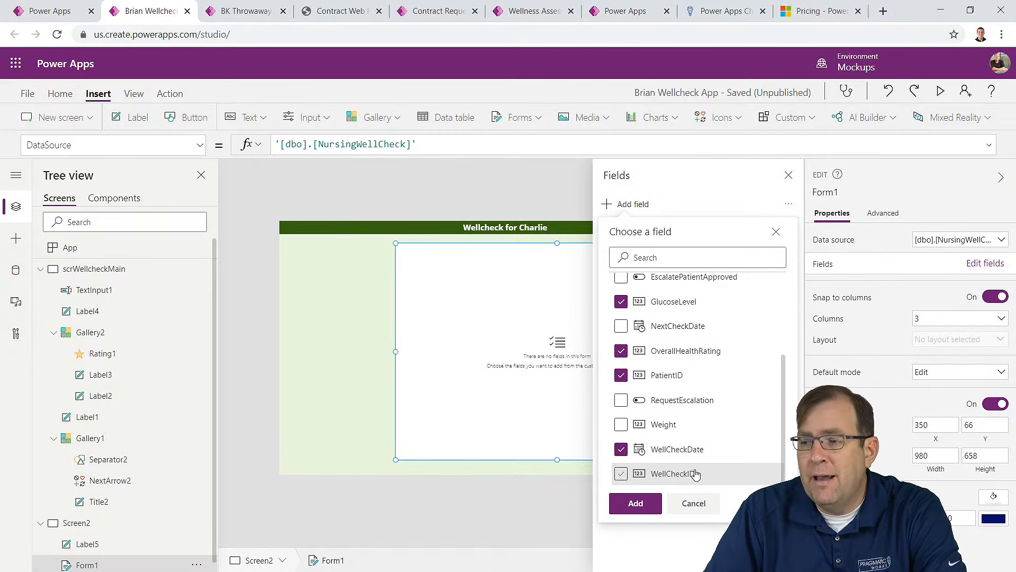
pyautogui.click(636, 504)
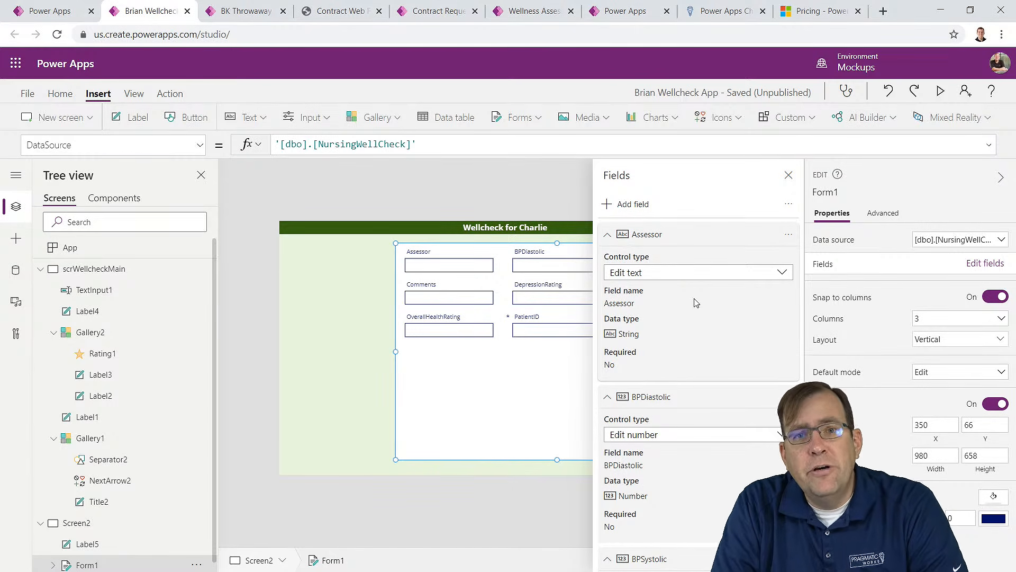
# Step: Set the DepressionRating field's control type to Edit rating
pyautogui.scroll(-5, 697, 307)
pyautogui.scroll(-5, 700, 318)
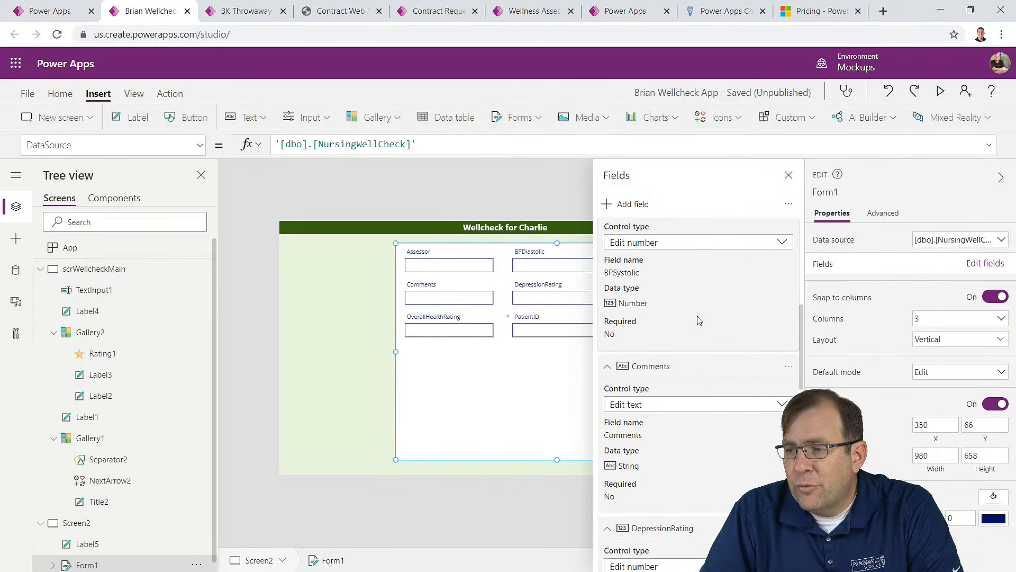
pyautogui.scroll(-1, 702, 325)
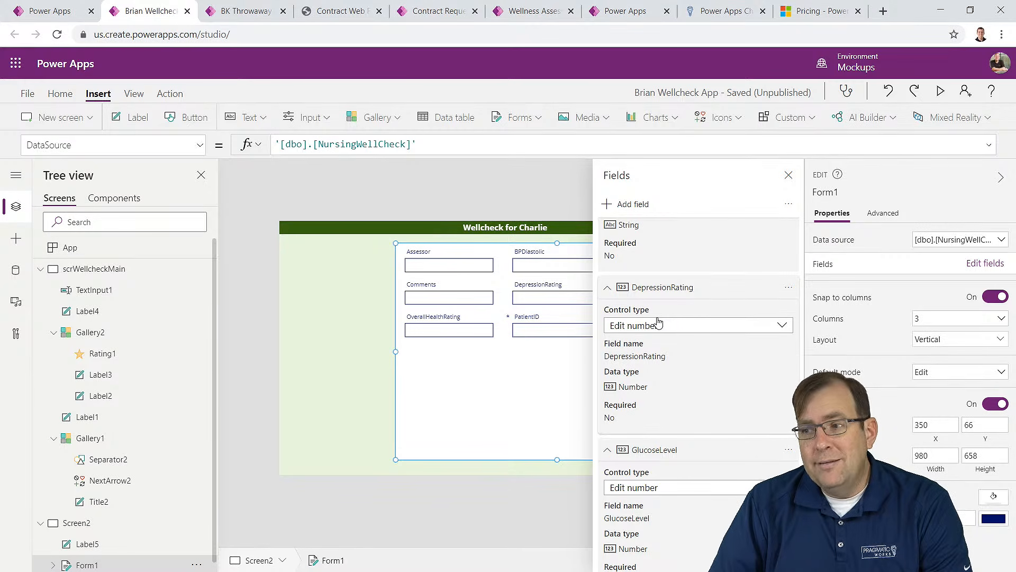
pyautogui.click(640, 326)
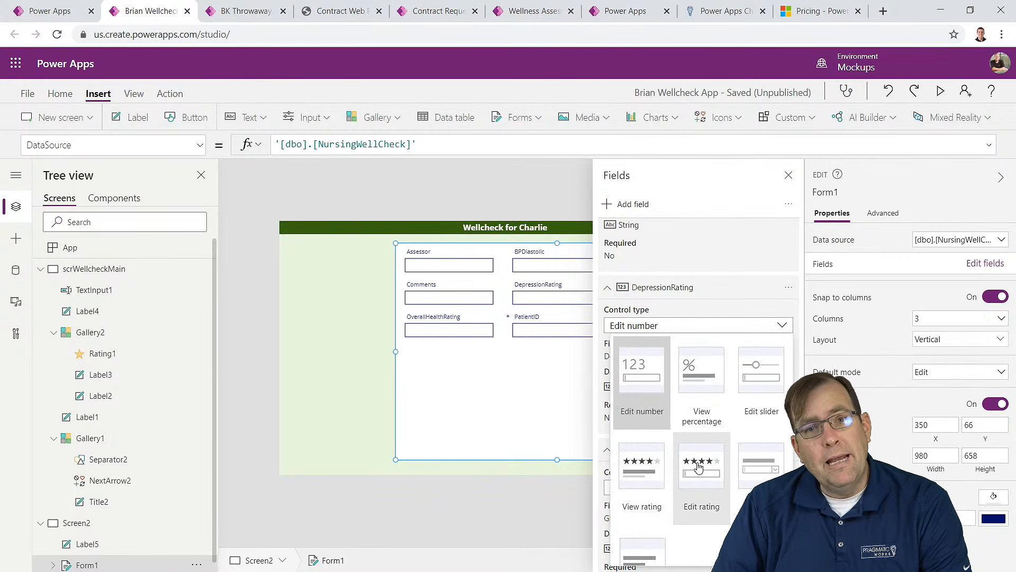
pyautogui.click(710, 498)
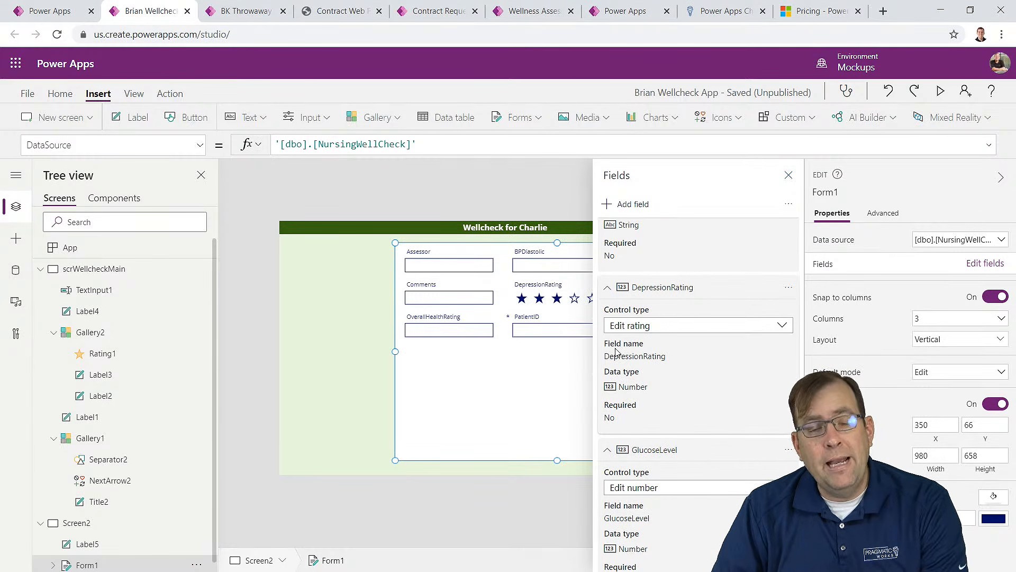
# Step: Set the OverallHealthRating field's control type to Edit rating and close the field settings
pyautogui.scroll(-4, 737, 433)
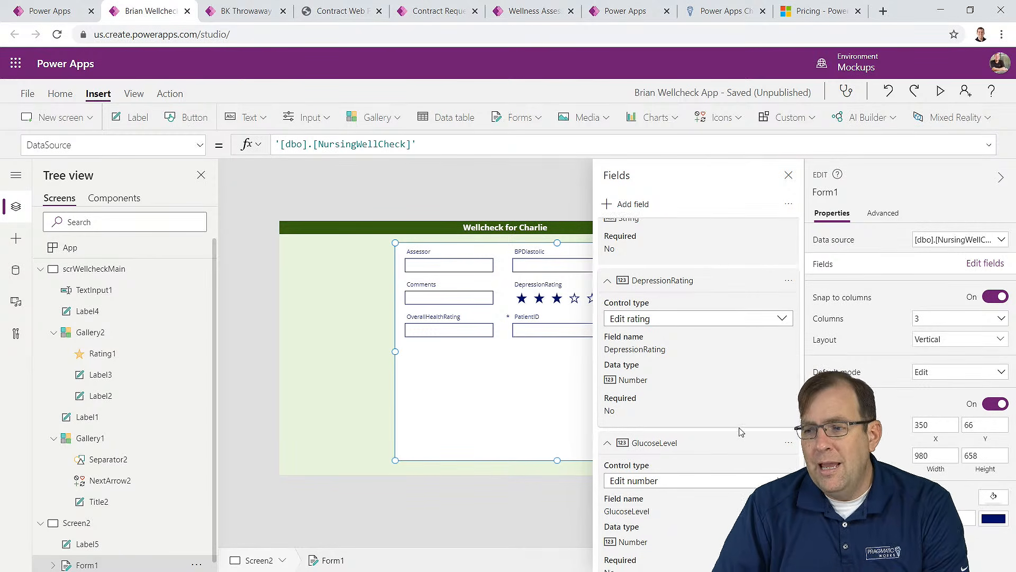
pyautogui.scroll(-3, 737, 433)
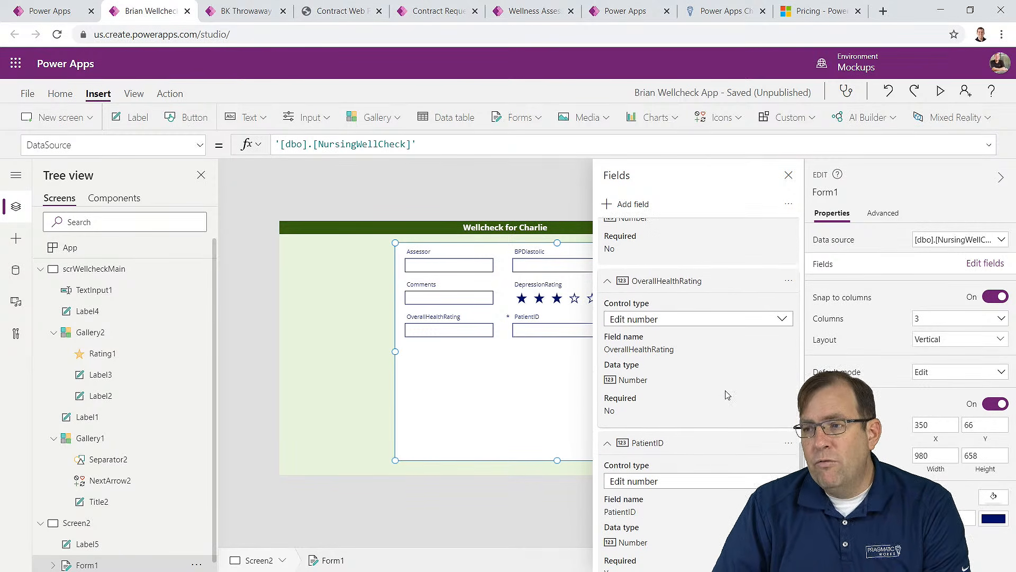
pyautogui.click(693, 318)
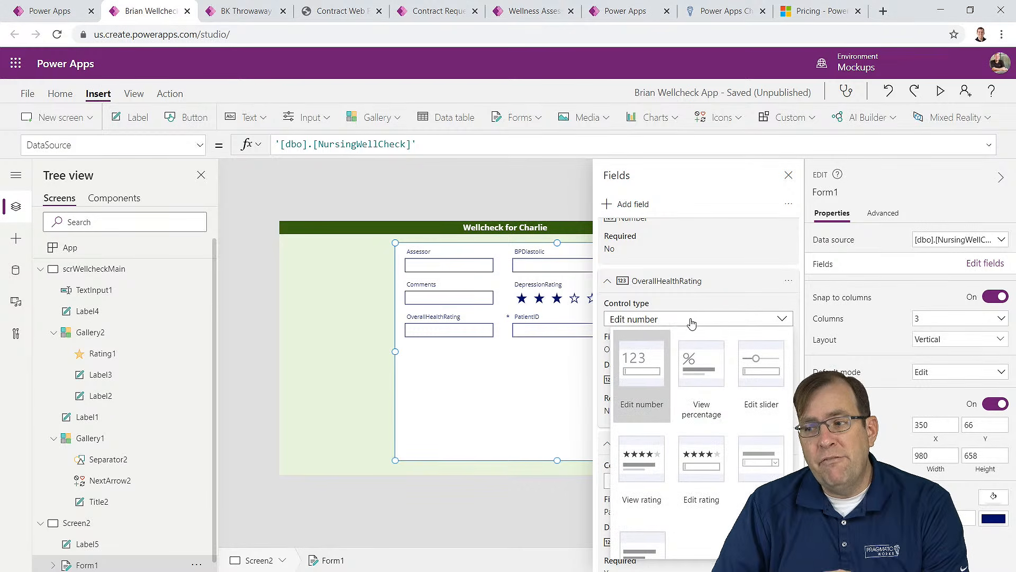
pyautogui.click(707, 460)
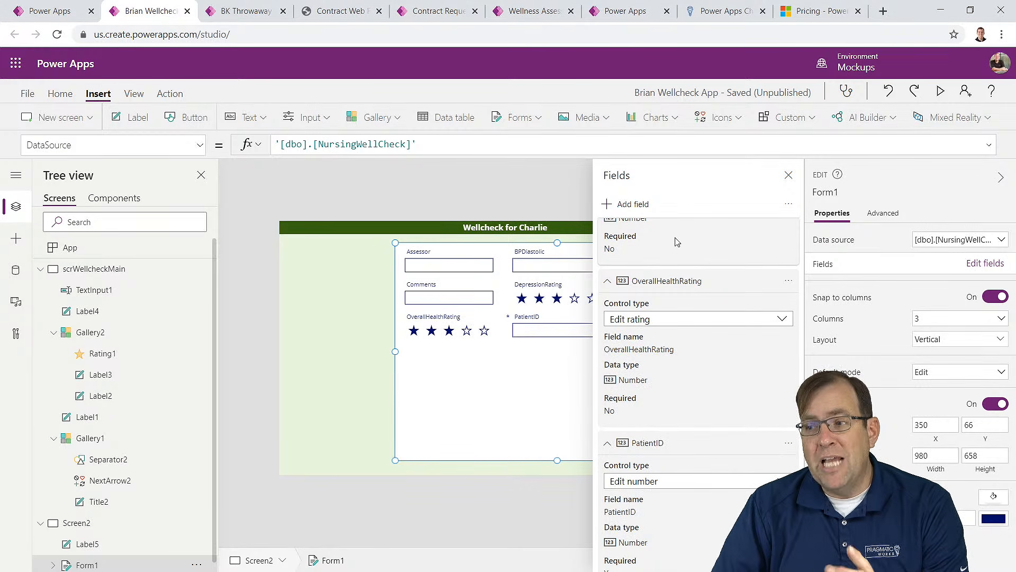
pyautogui.click(790, 177)
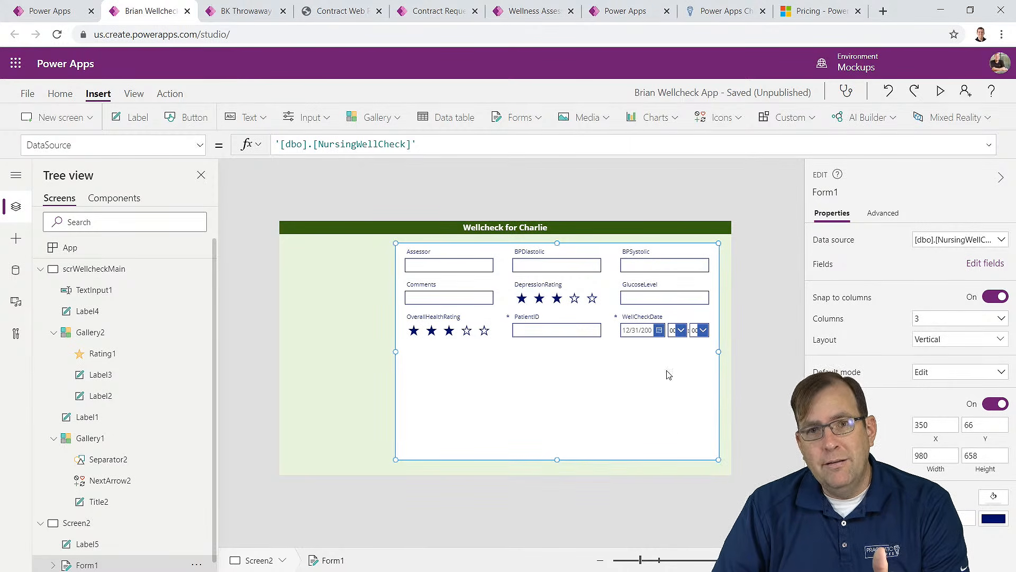
pyautogui.click(995, 269)
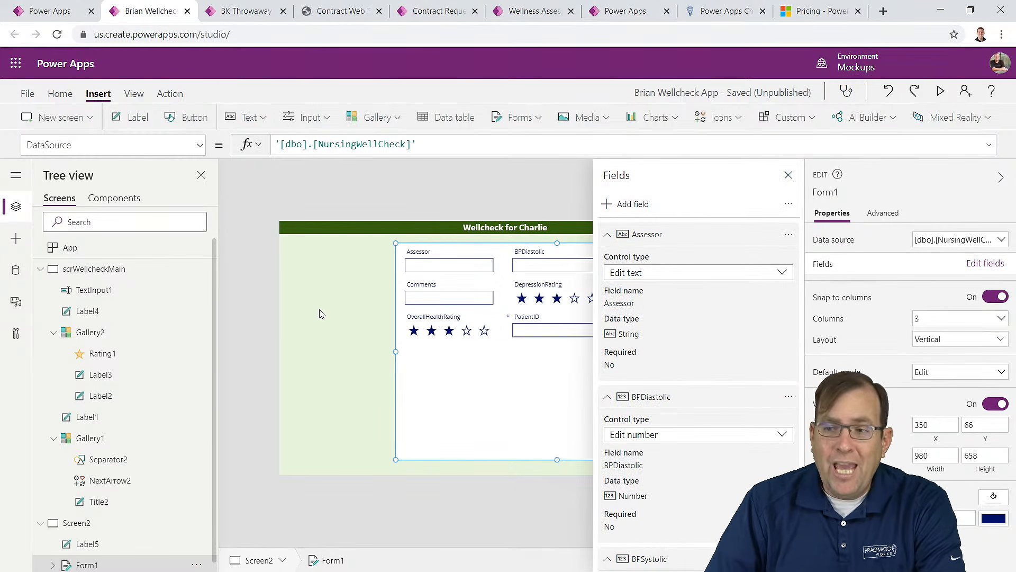
pyautogui.click(333, 317)
pyautogui.click(564, 342)
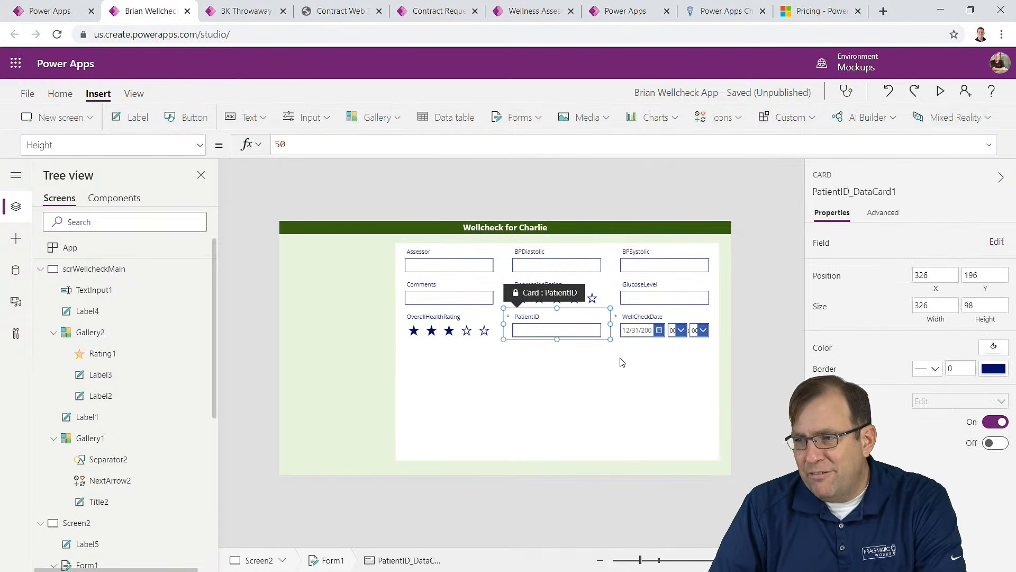
pyautogui.click(695, 352)
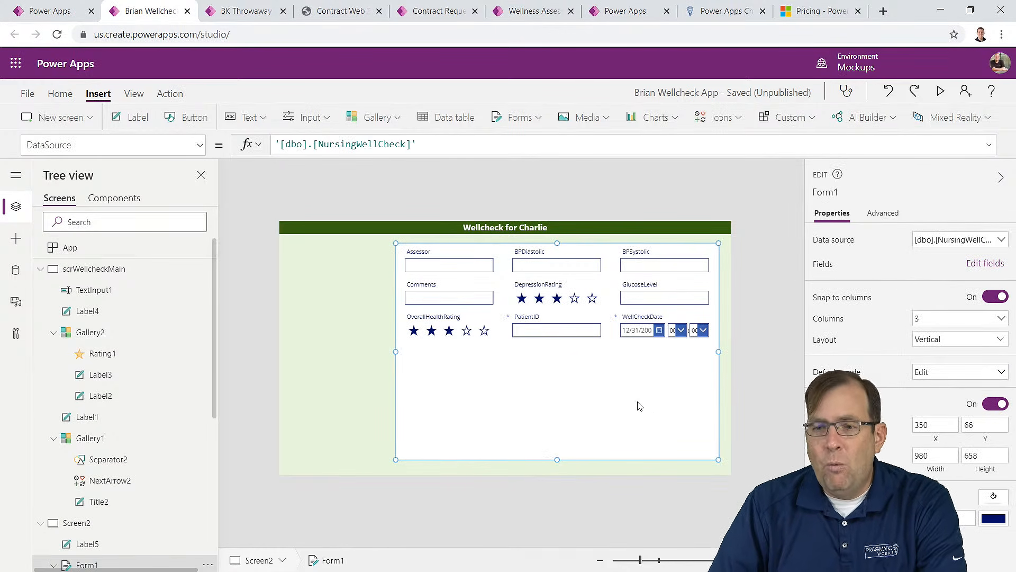
pyautogui.scroll(-5, 126, 334)
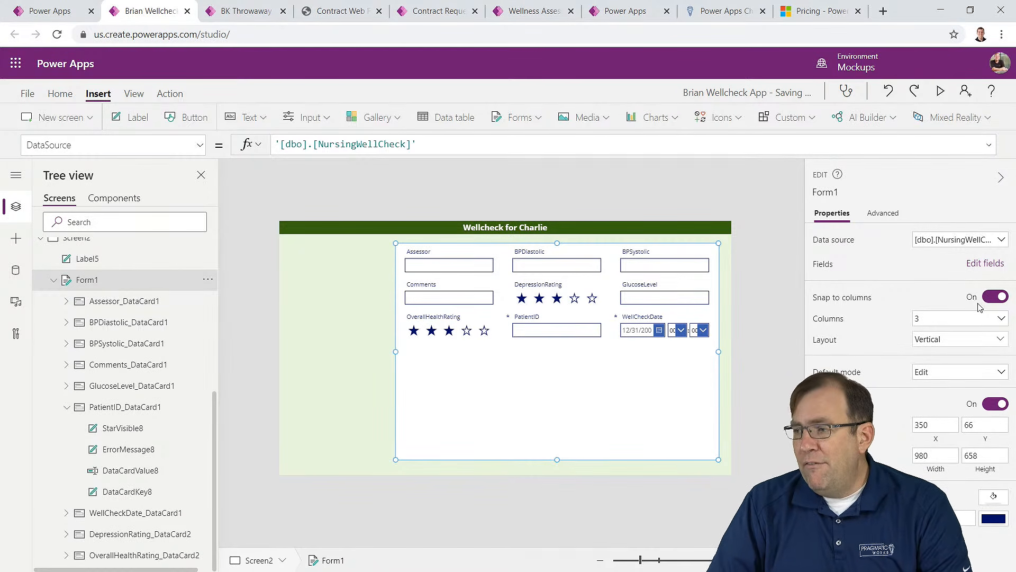
# Step: Set the form's Comments field to the Edit multi-line text control type and close the field settings
pyautogui.click(982, 263)
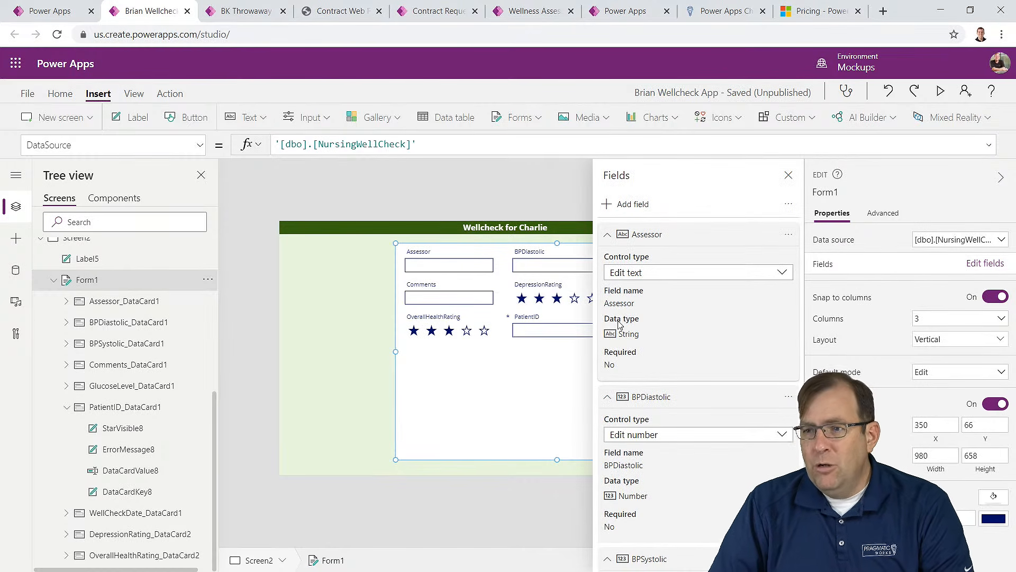
pyautogui.scroll(-4, 620, 324)
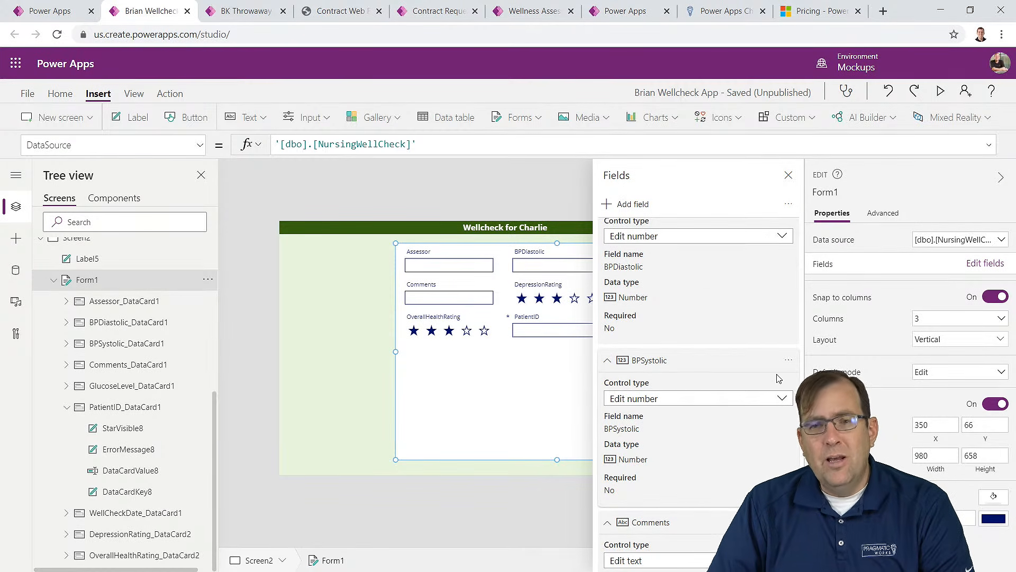
pyautogui.scroll(-4, 748, 382)
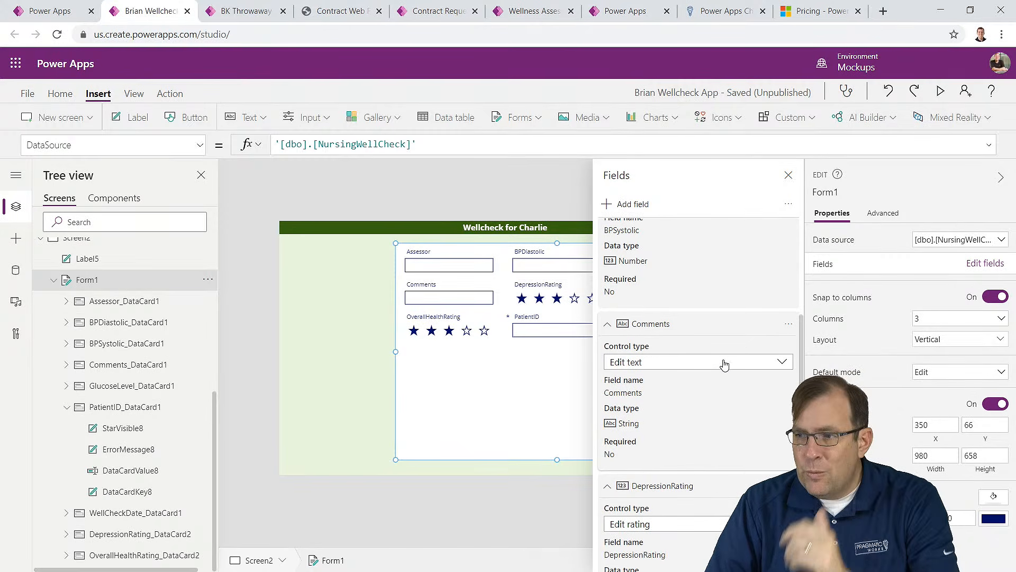
pyautogui.click(724, 363)
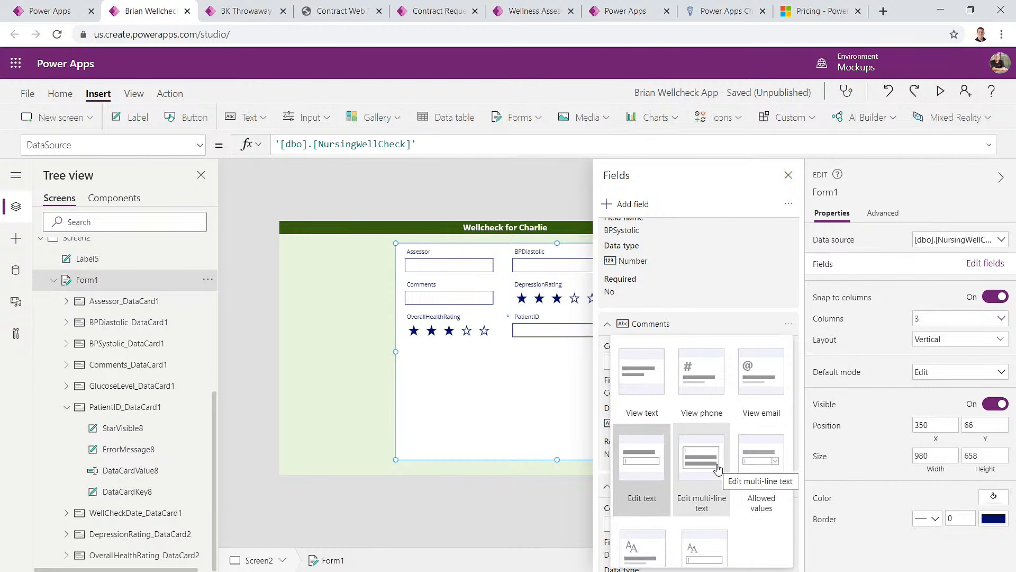
pyautogui.click(718, 468)
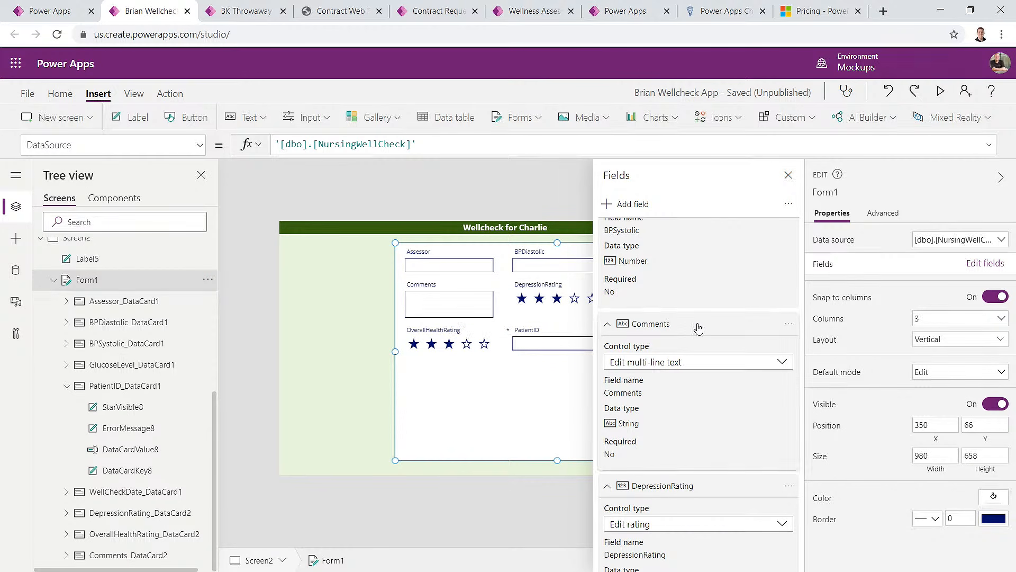
pyautogui.click(788, 176)
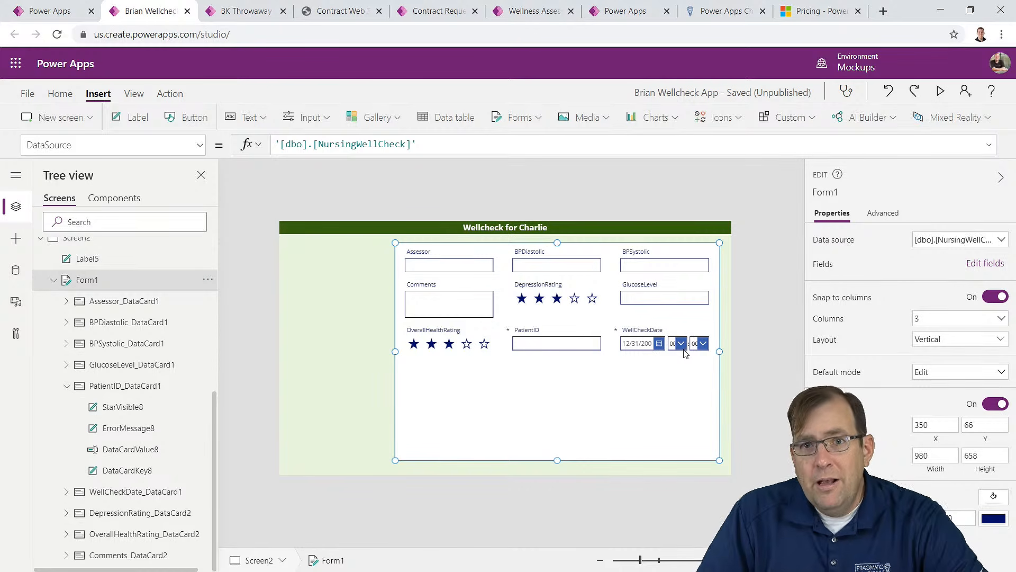
# Step: Select the text input inside the form's PatientID card and unlock the card for customization
pyautogui.click(545, 347)
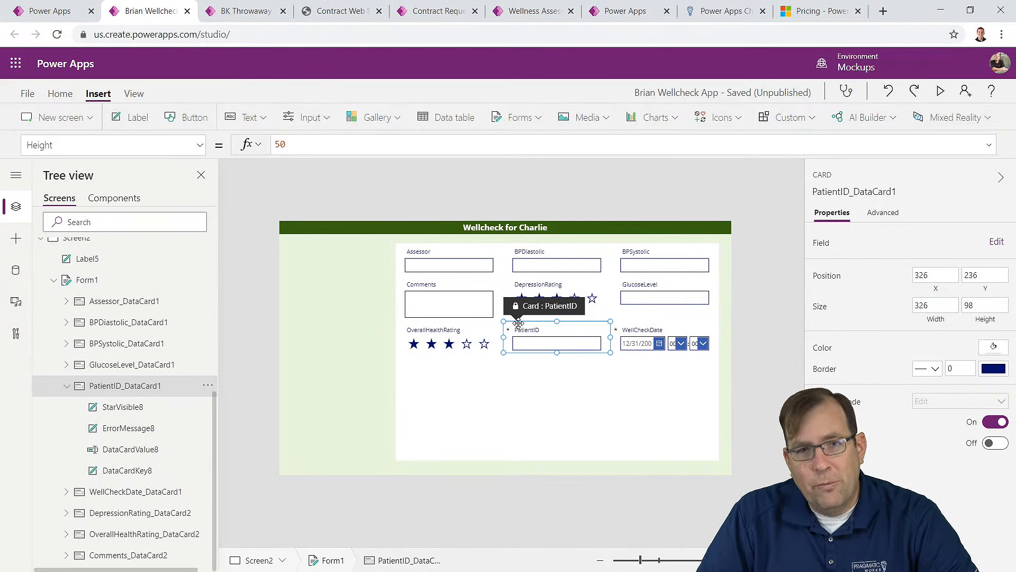
pyautogui.click(552, 343)
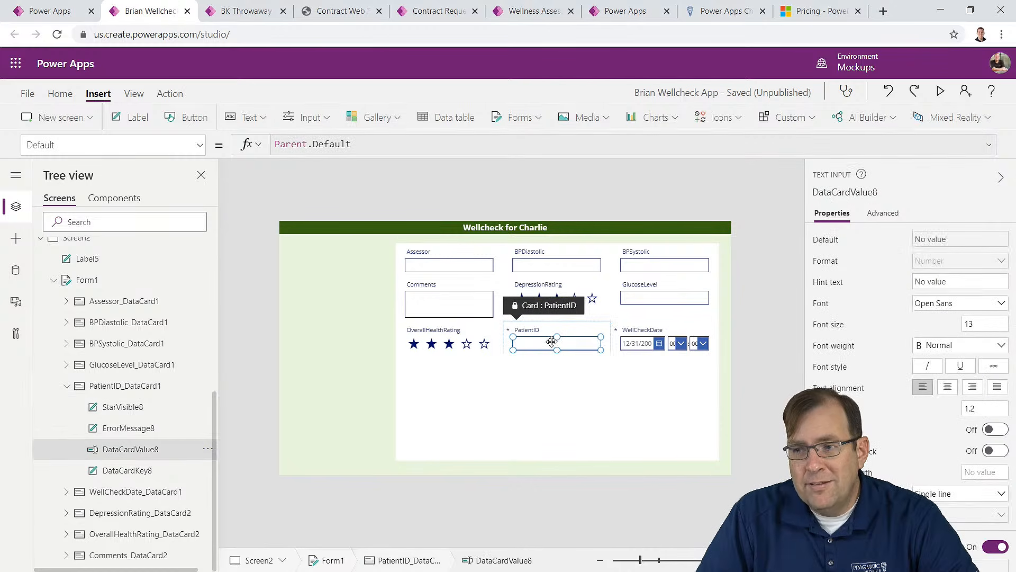
pyautogui.moveTo(552, 341)
pyautogui.mouseDown()
pyautogui.moveTo(594, 350)
pyautogui.moveTo(553, 344)
pyautogui.mouseUp()
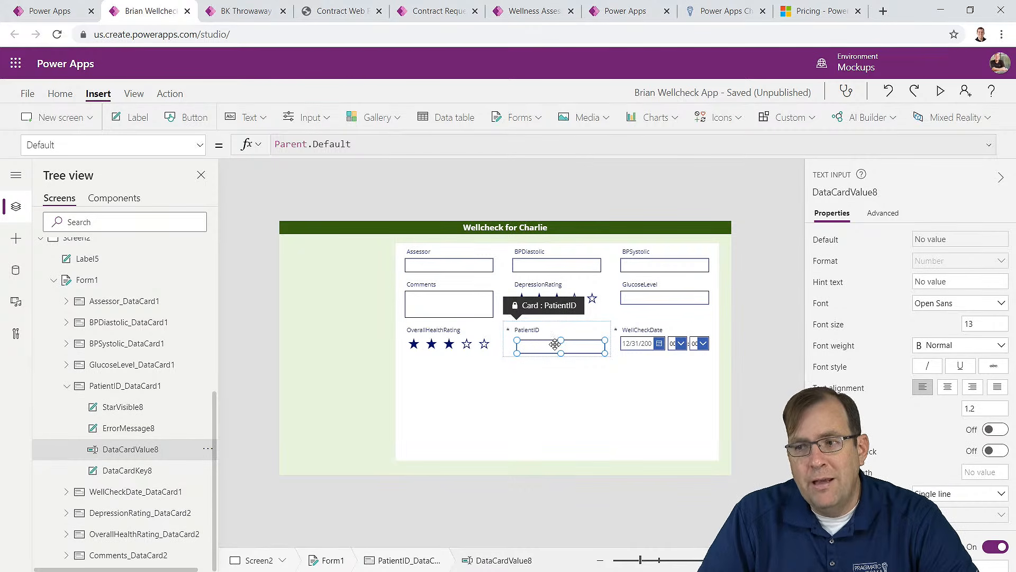
pyautogui.rightClick(557, 344)
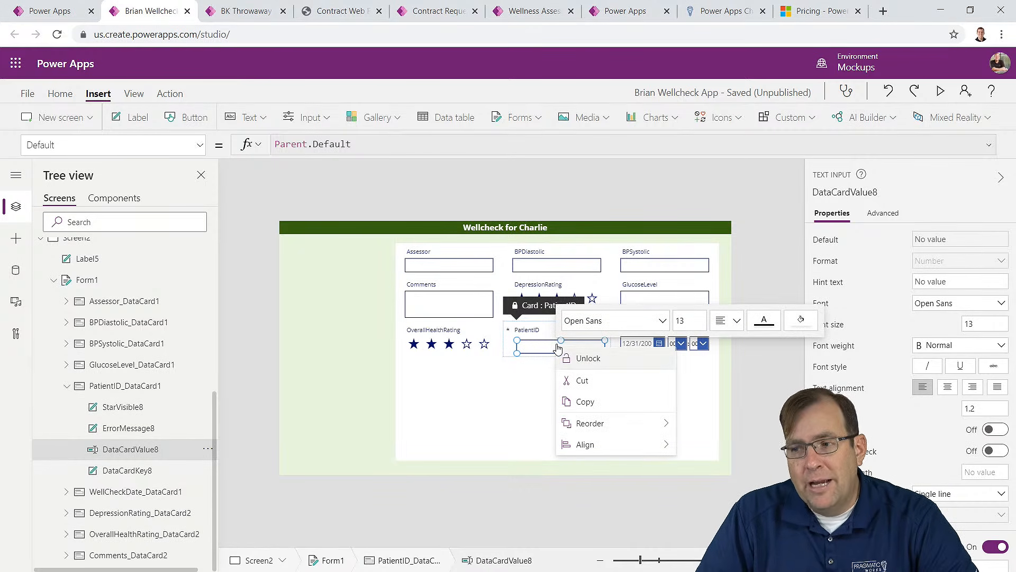
pyautogui.click(578, 356)
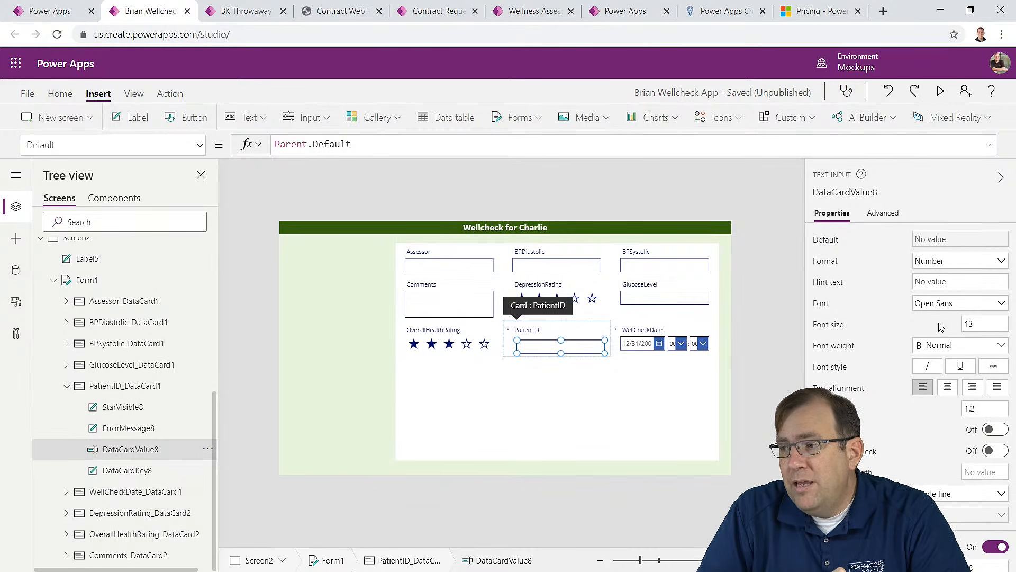
# Step: Review the PatientID entry in the form's field settings and close them
pyautogui.click(643, 404)
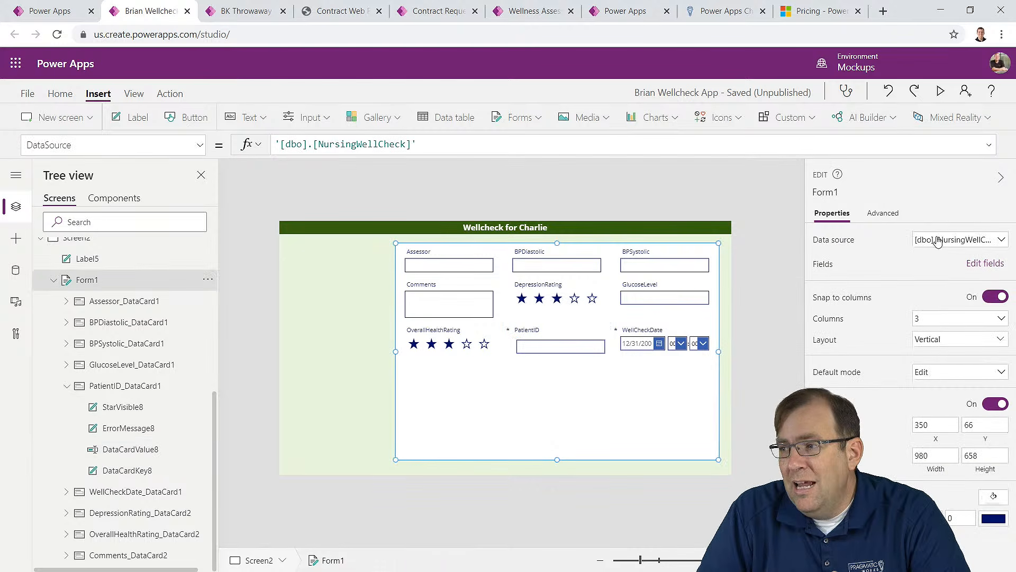
pyautogui.click(985, 264)
pyautogui.scroll(-5, 634, 322)
pyautogui.scroll(-10, 641, 365)
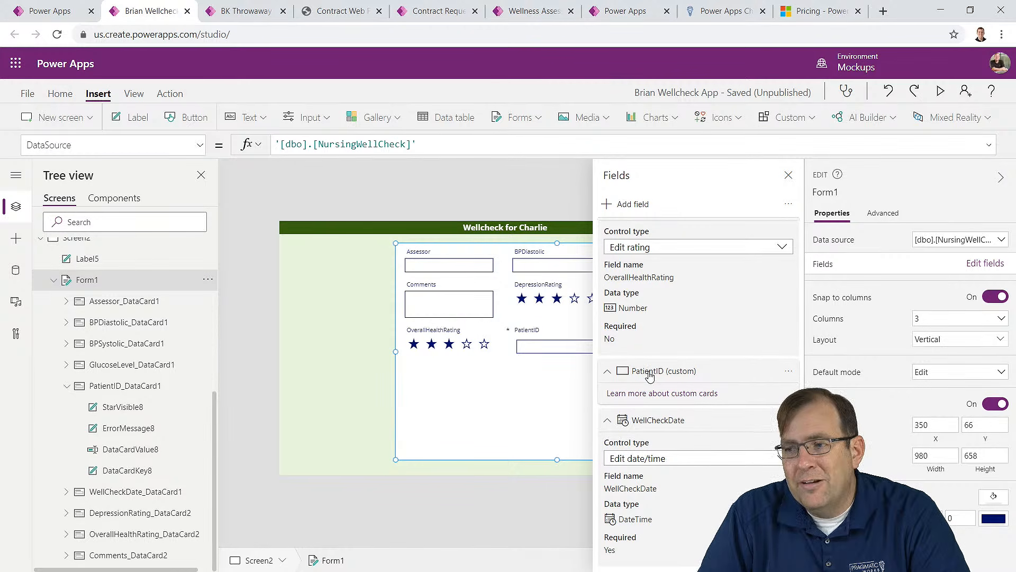
pyautogui.click(788, 176)
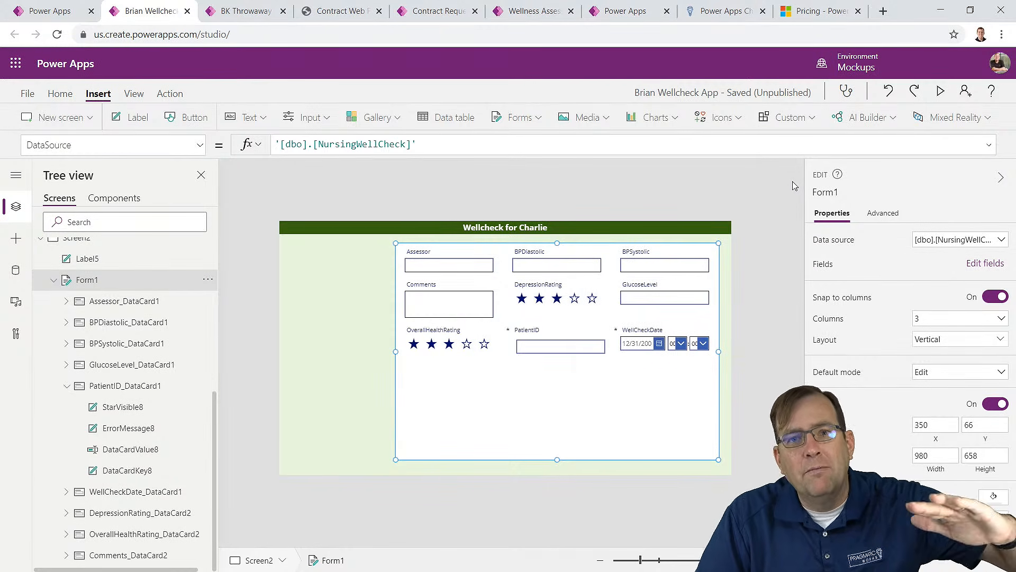
# Step: Set the Default of the text input in the PatientID card to Gallery1.Selected.PatientID
pyautogui.click(531, 349)
pyautogui.click(531, 349)
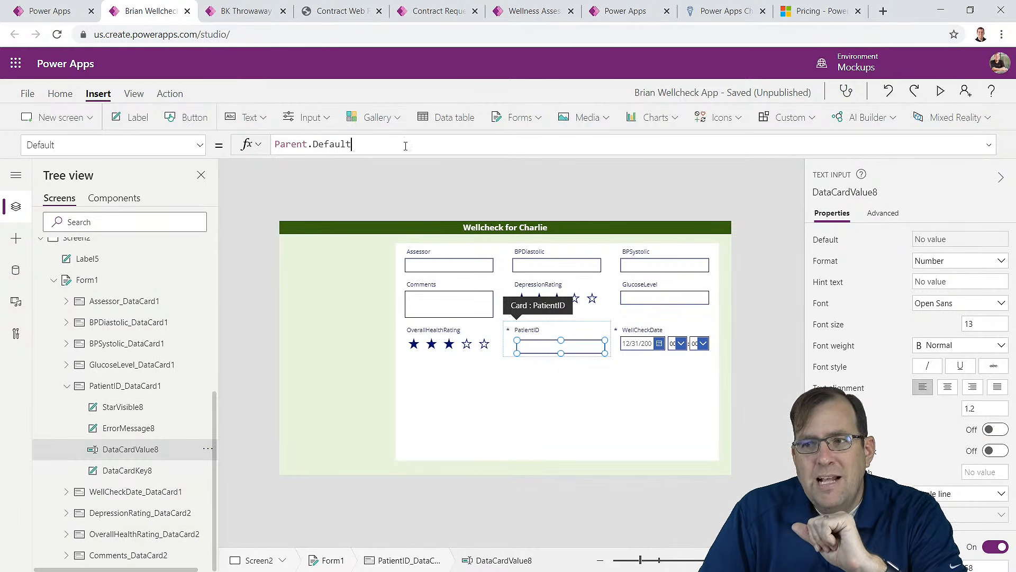
pyautogui.hotkey('ctrl', 'a')
pyautogui.write('Gall')
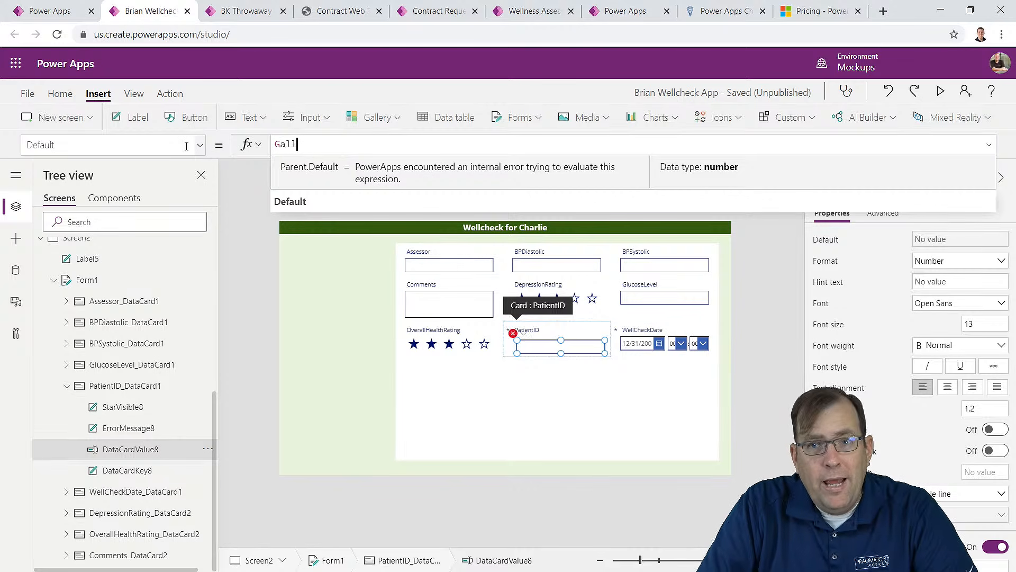
pyautogui.write('ery1')
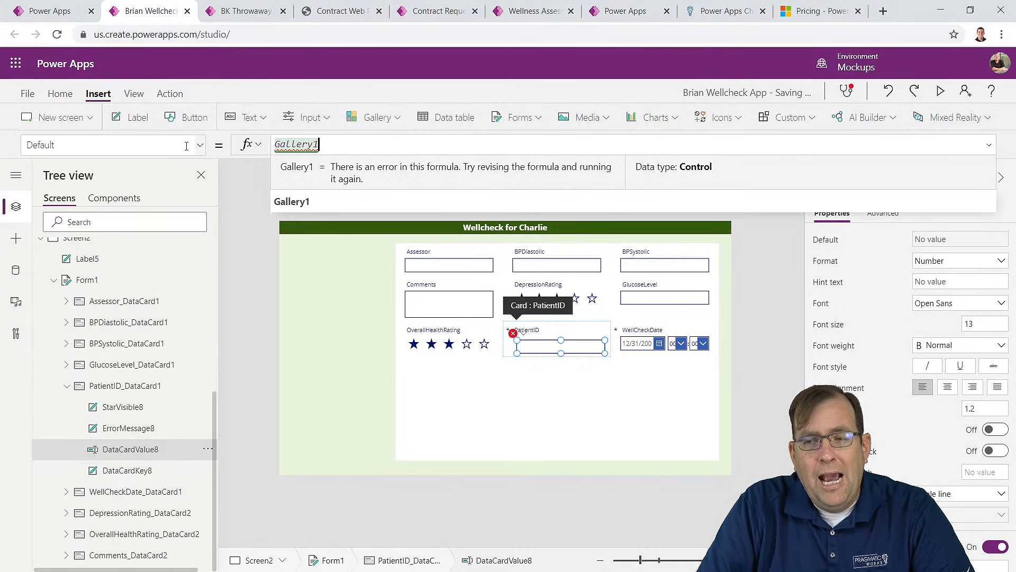
pyautogui.write('.')
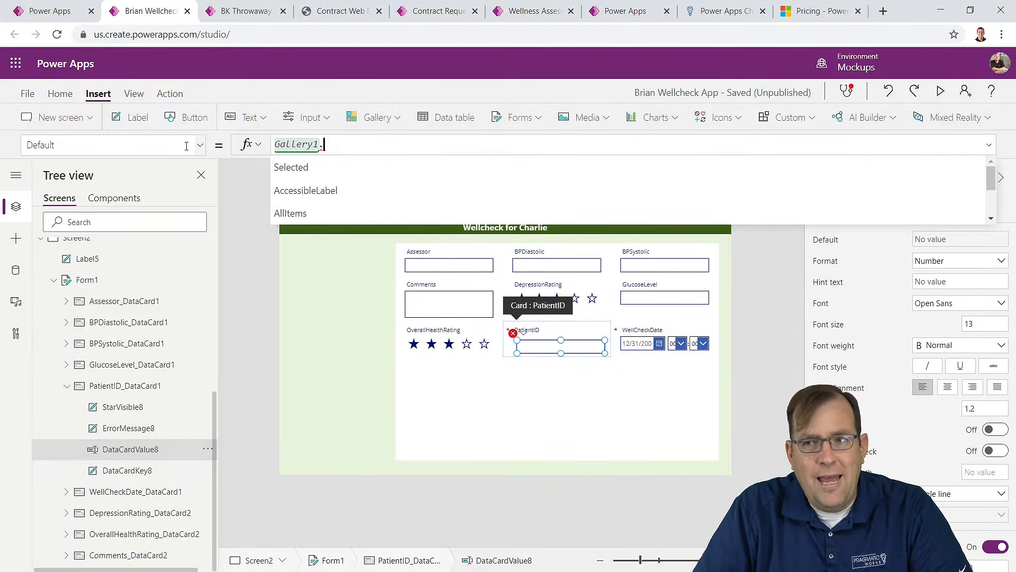
pyautogui.press('Tab')
pyautogui.write('.')
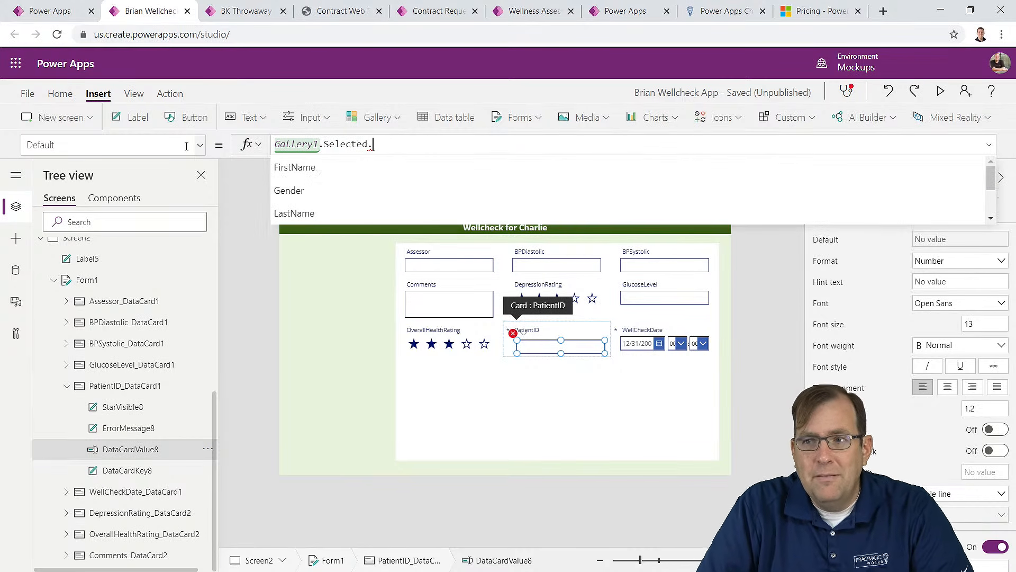
pyautogui.press('Down')
pyautogui.press('Down')
pyautogui.press('Down')
pyautogui.press('Down')
pyautogui.press('Down')
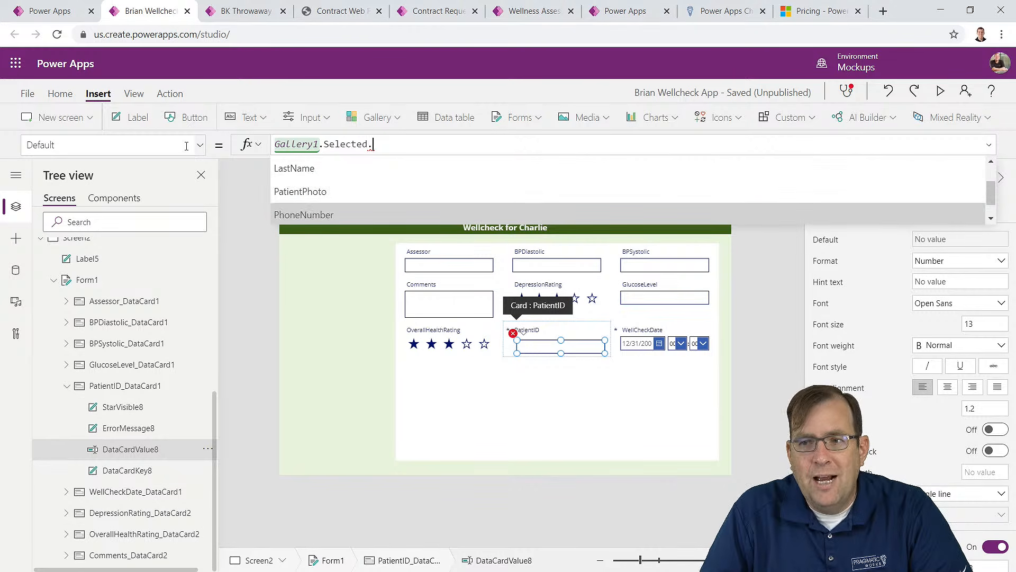
pyautogui.write('Pat')
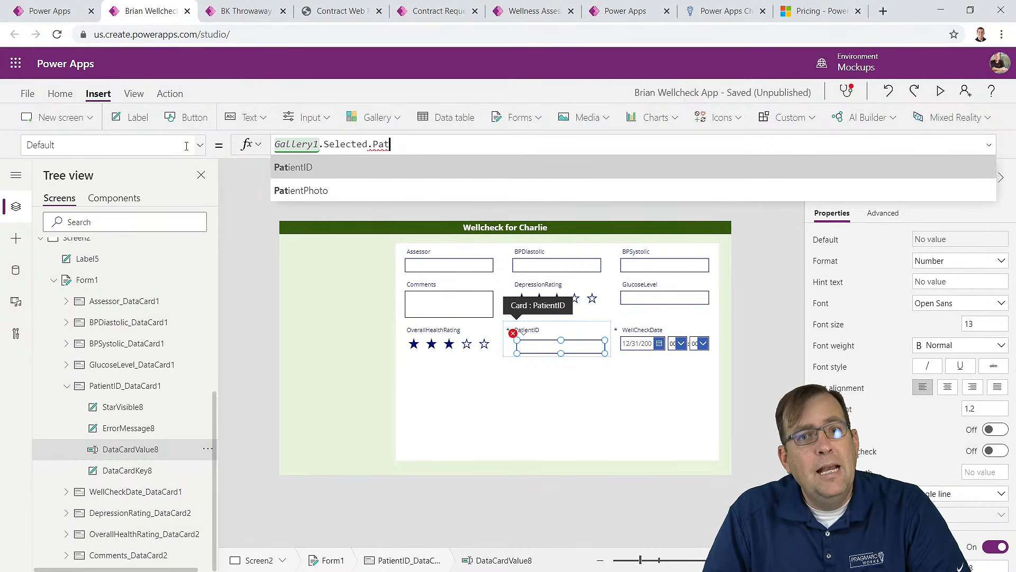
pyautogui.press('Tab')
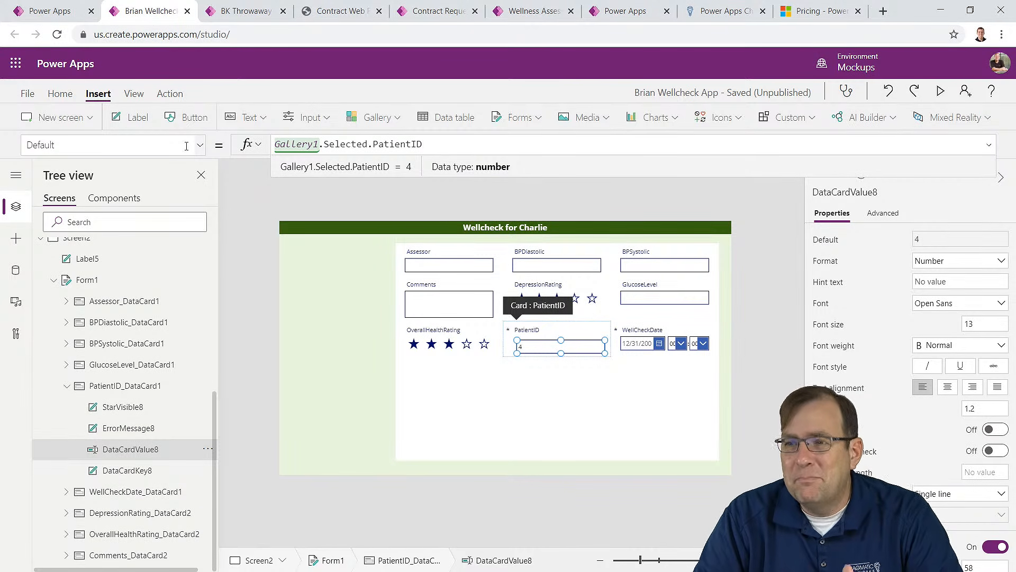
# Step: Inspect the PatientID card's text input formula, its label and the card itself by selecting each in turn
pyautogui.moveTo(441, 144); pyautogui.dragTo(197, 146)
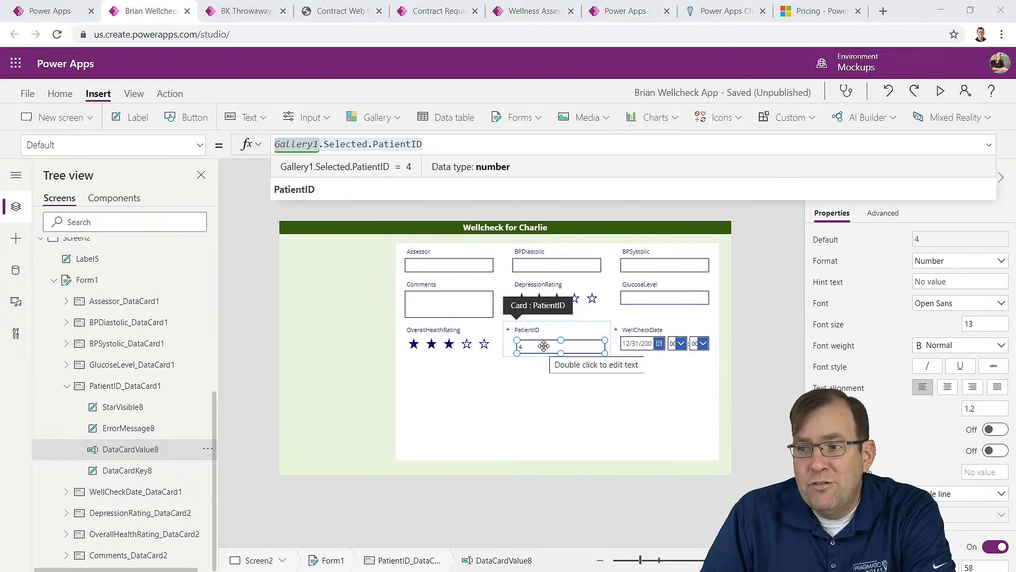
pyautogui.click(579, 329)
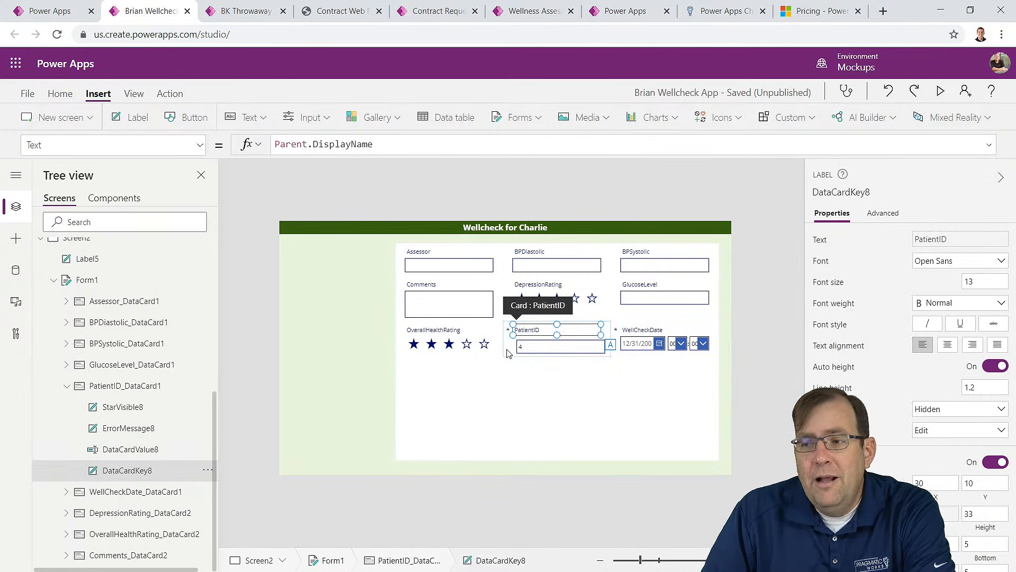
pyautogui.click(543, 347)
pyautogui.click(527, 330)
pyautogui.click(534, 348)
pyautogui.click(506, 354)
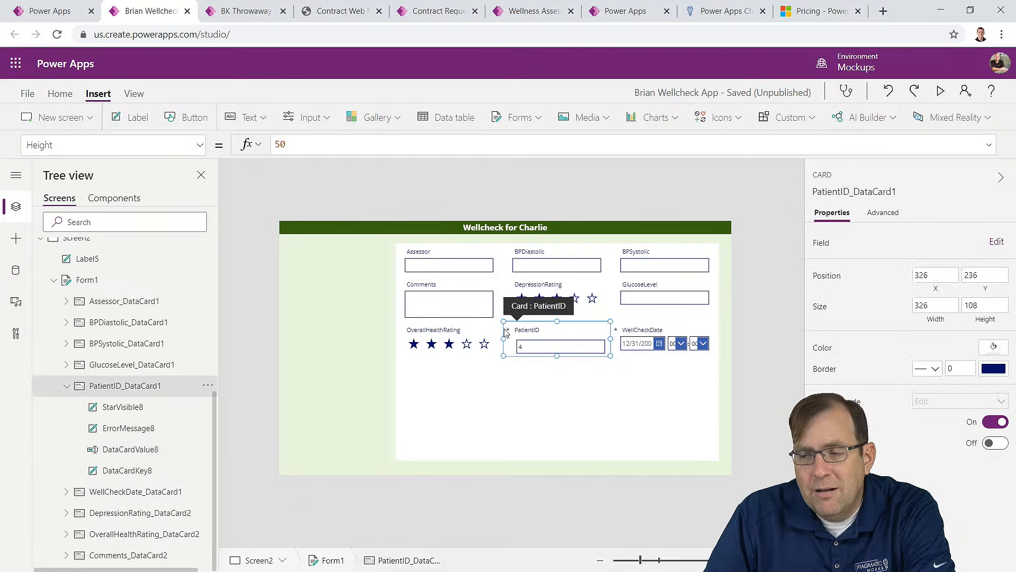
pyautogui.click(554, 347)
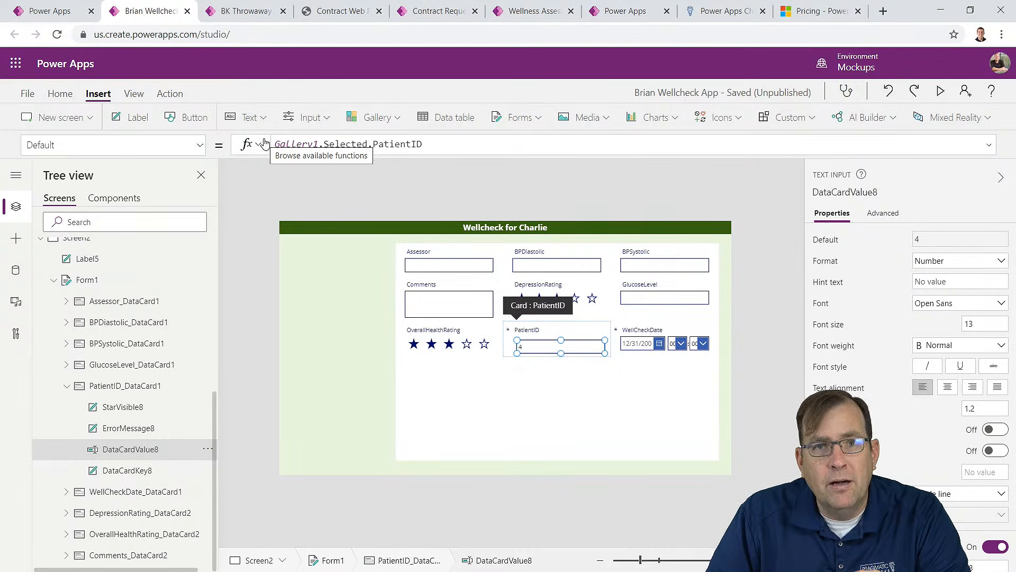
# Step: Set the DisplayMode of the whole PatientID card to DisplayMode.View
pyautogui.click(511, 355)
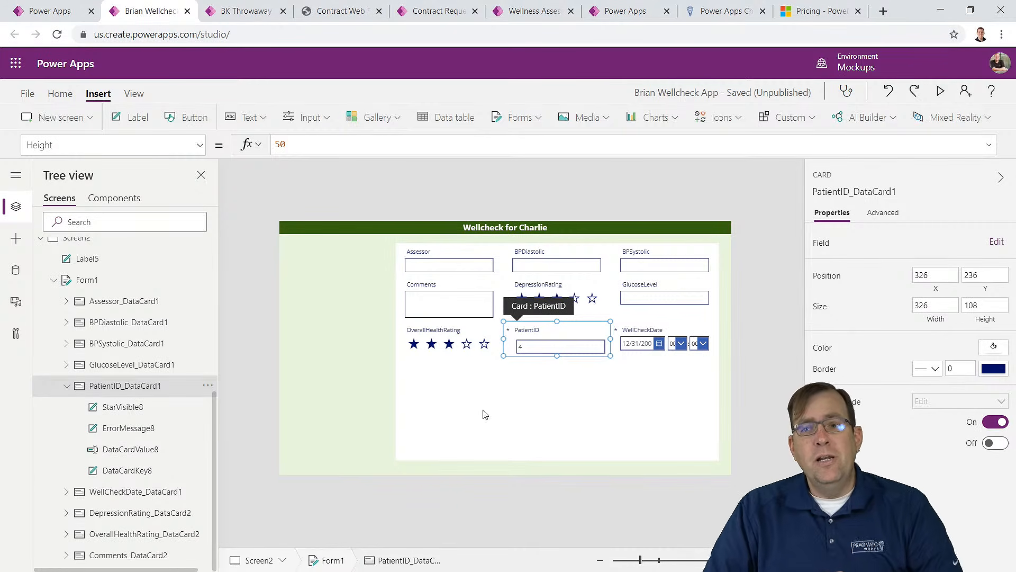
pyautogui.click(200, 147)
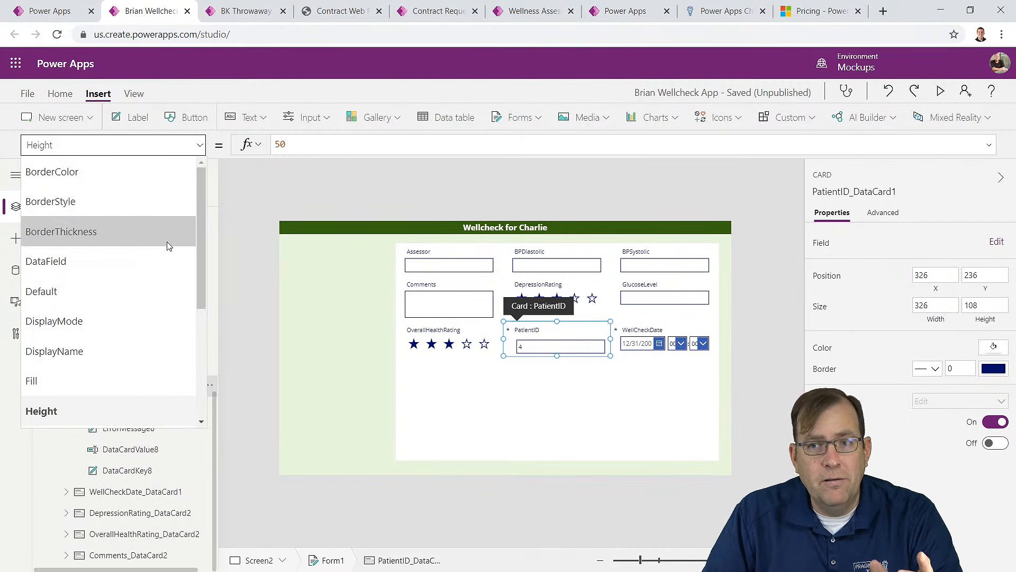
pyautogui.click(125, 321)
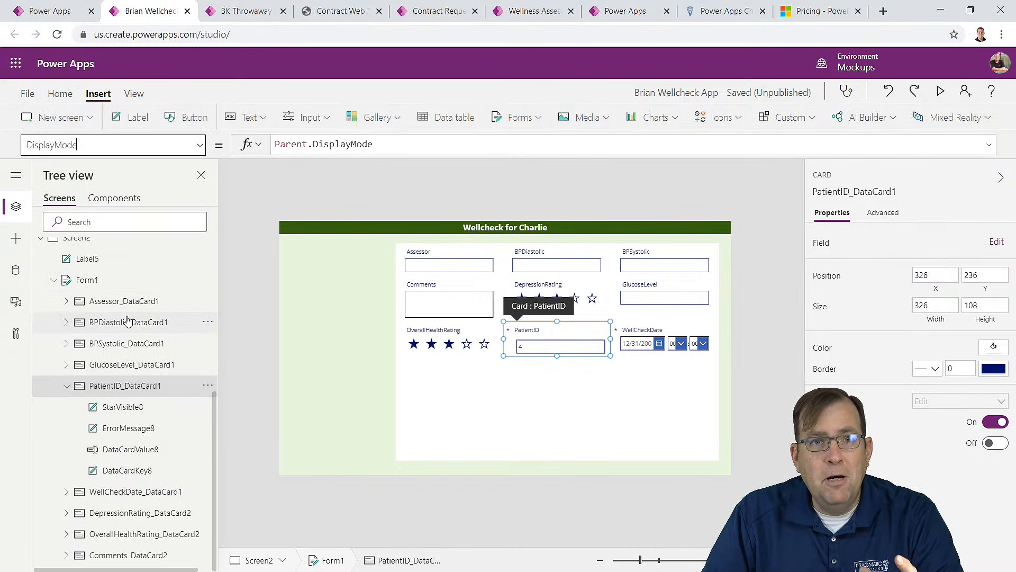
pyautogui.moveTo(397, 145); pyautogui.dragTo(265, 146)
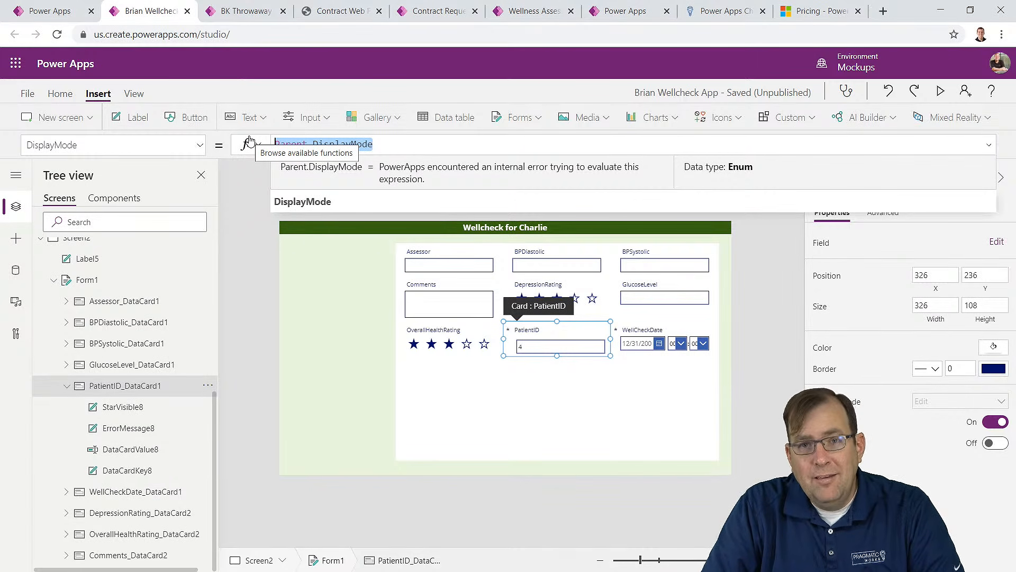
pyautogui.write('DisplayMode.')
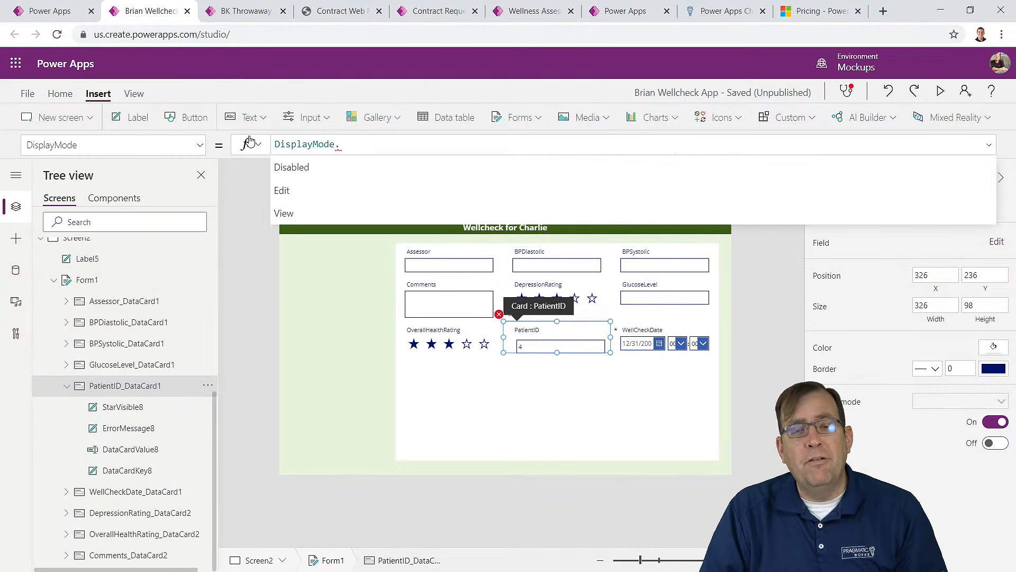
pyautogui.press('Down')
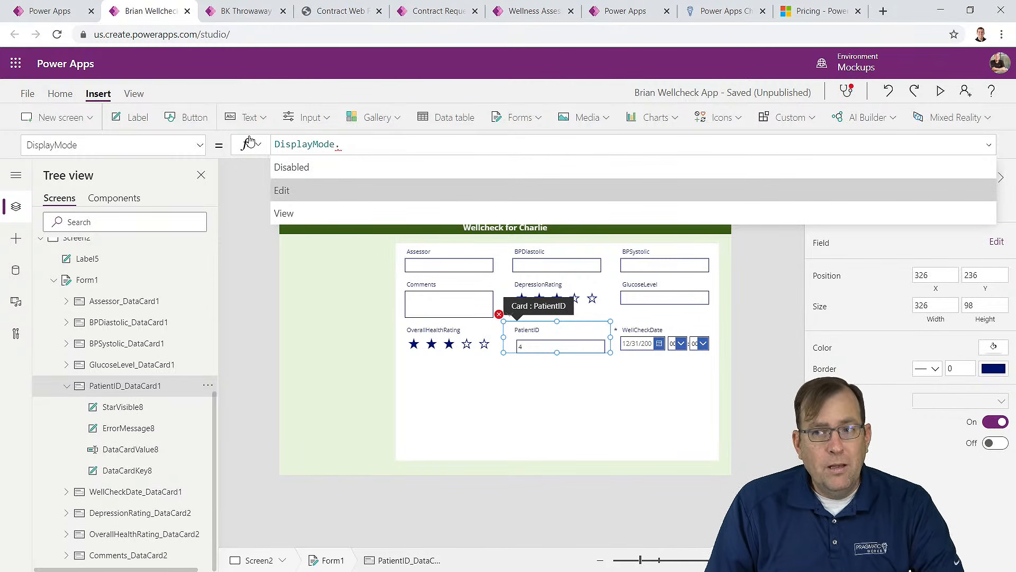
pyautogui.press('Down')
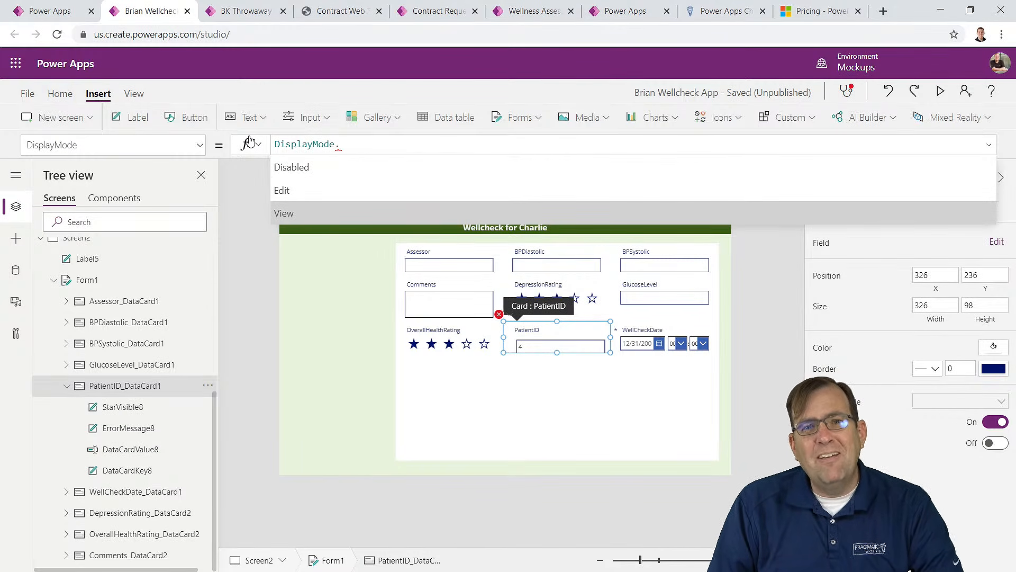
pyautogui.press('Tab')
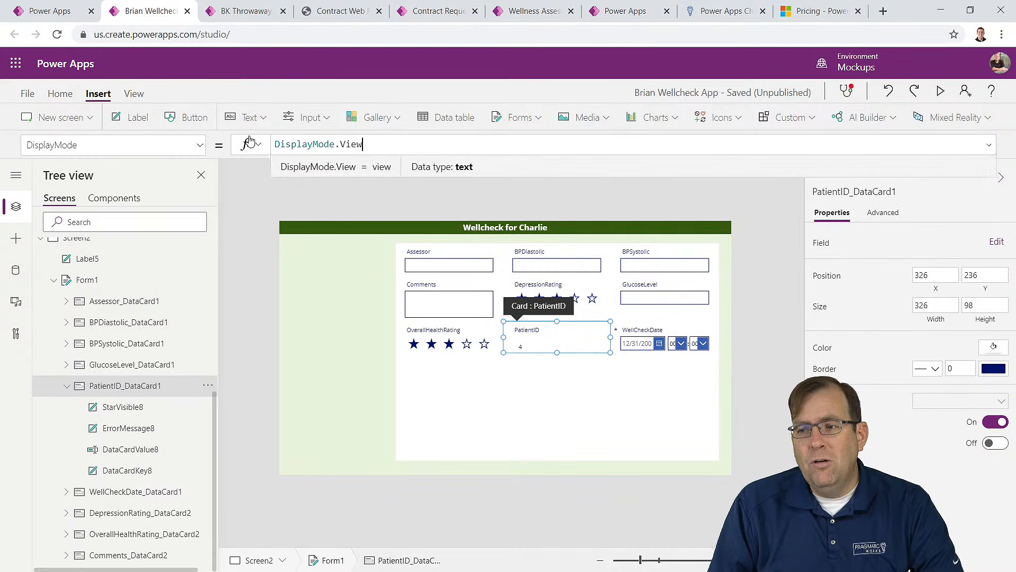
# Step: Try DisplayMode.Disabled as the PatientID card's display mode
pyautogui.press('BackSpace')
pyautogui.press('BackSpace')
pyautogui.press('BackSpace')
pyautogui.press('BackSpace')
pyautogui.write('Dis')
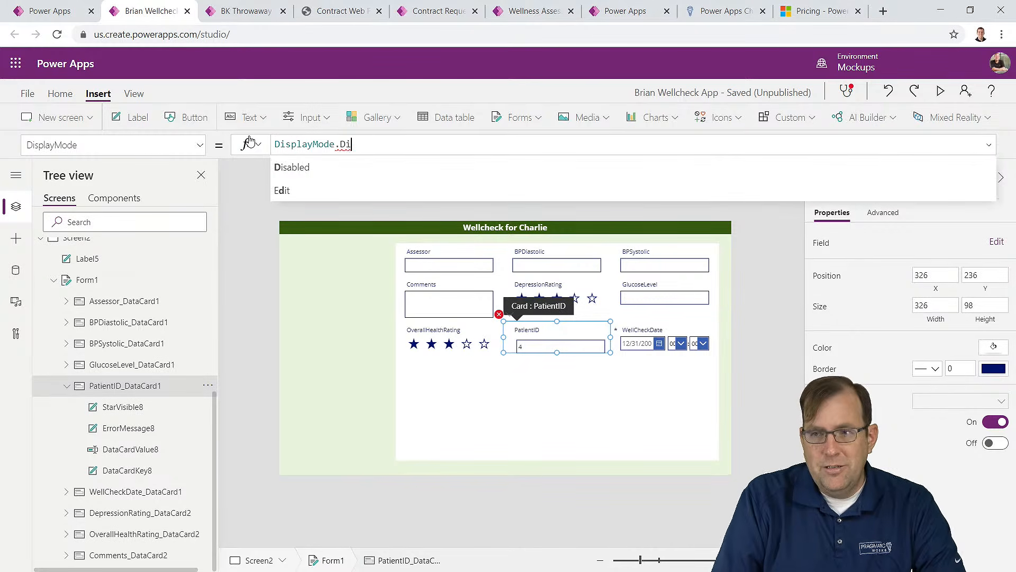
pyautogui.press('Tab')
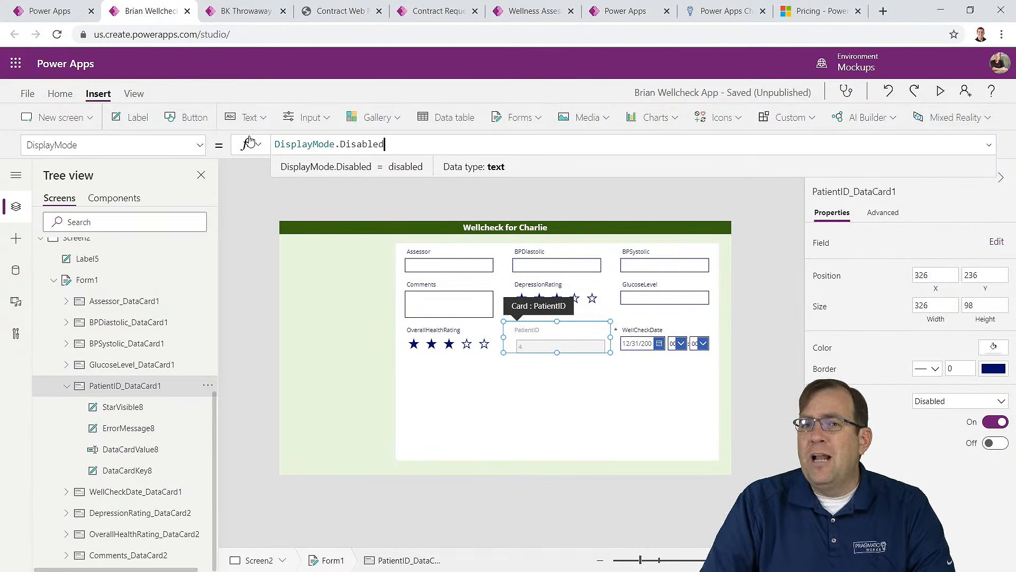
# Step: Change the PatientID card's display mode back to DisplayMode.View
pyautogui.press('BackSpace')
pyautogui.press('BackSpace')
pyautogui.press('BackSpace')
pyautogui.press('BackSpace')
pyautogui.press('BackSpace')
pyautogui.press('BackSpace')
pyautogui.press('BackSpace')
pyautogui.press('BackSpace')
pyautogui.write('View')
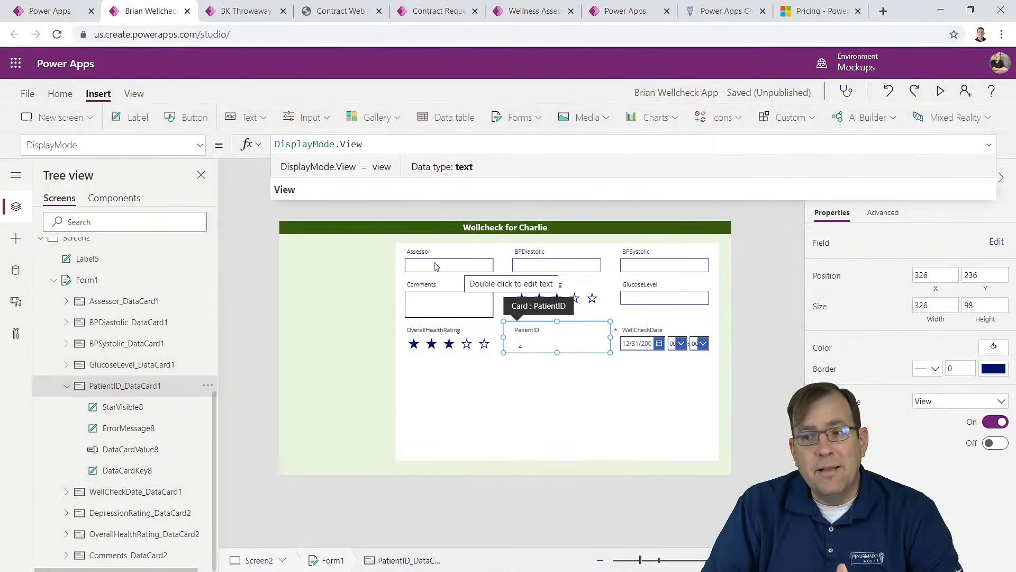
# Step: Select the form's Assessor card and unlock it for customization
pyautogui.click(459, 265)
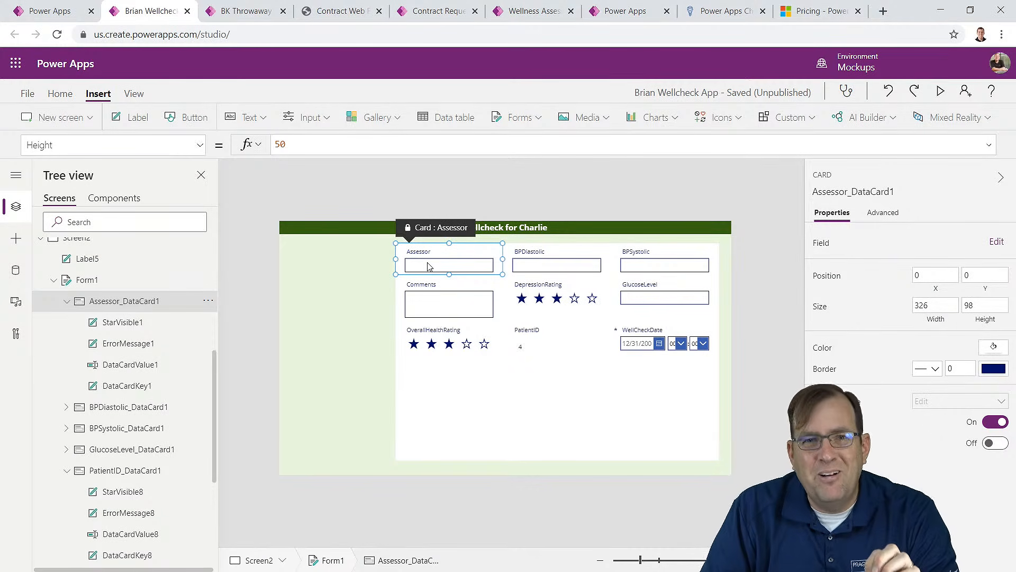
pyautogui.rightClick(439, 265)
pyautogui.click(455, 275)
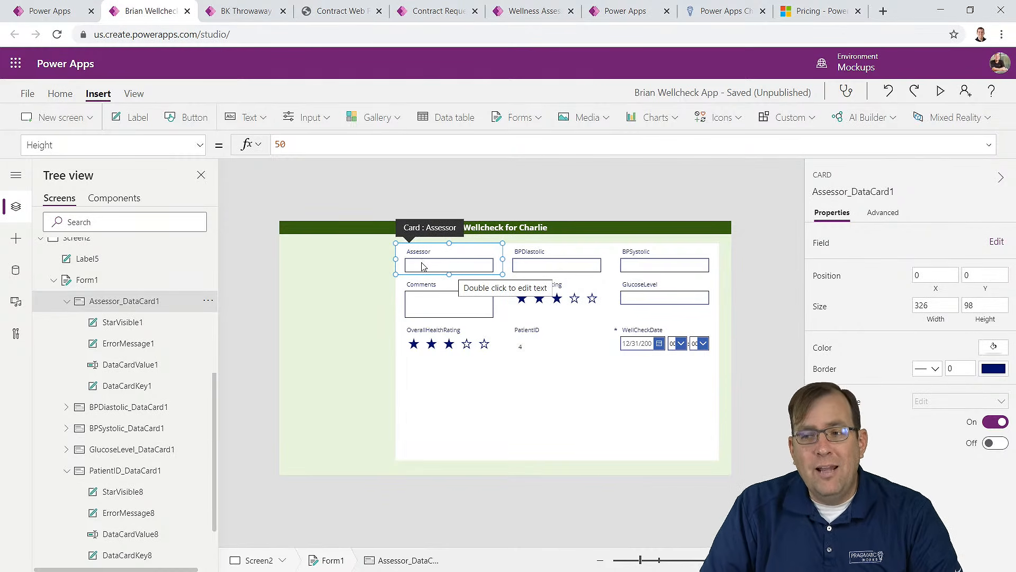
# Step: Set the Default of the Assessor card's text input to User().Email
pyautogui.click(428, 268)
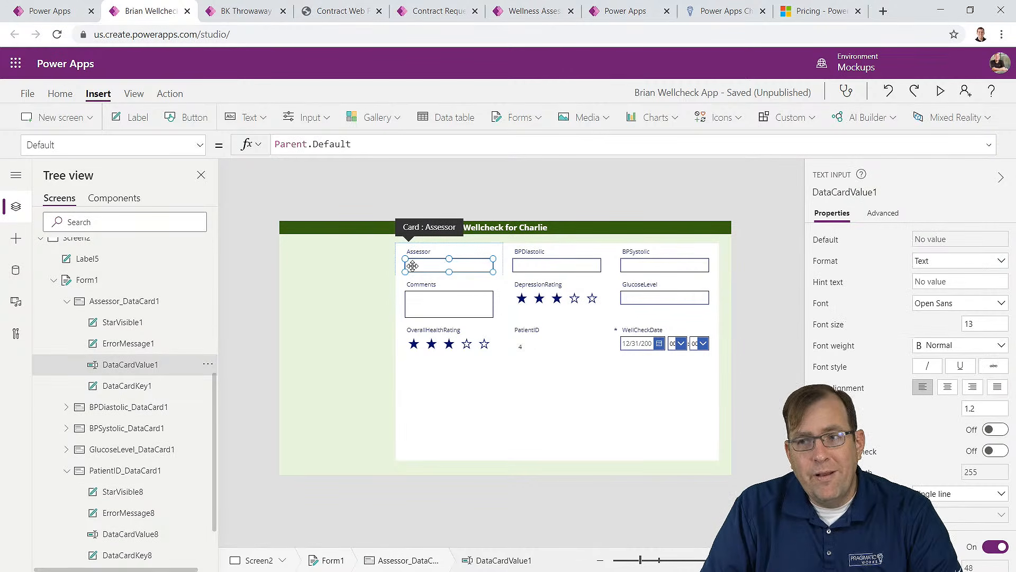
pyautogui.click(381, 147)
pyautogui.moveTo(381, 148); pyautogui.dragTo(261, 148)
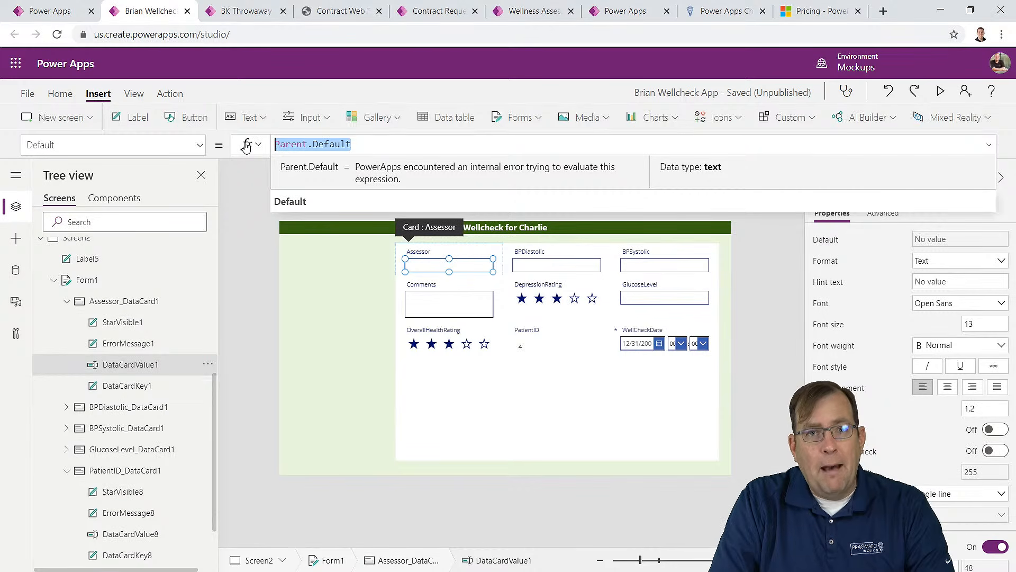
pyautogui.write('User().')
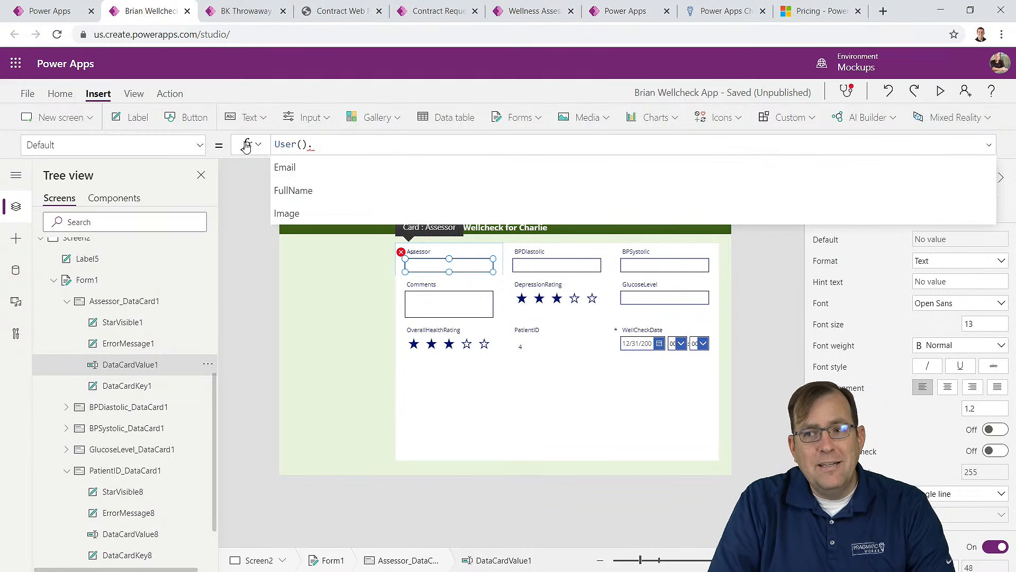
pyautogui.press('Down')
pyautogui.press('Down')
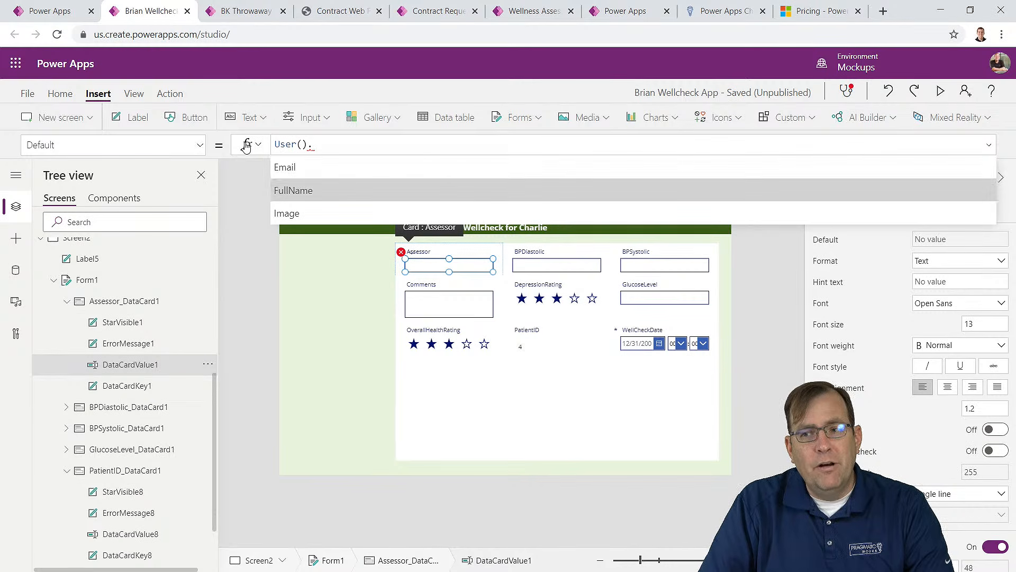
pyautogui.press('Down')
pyautogui.press('Down')
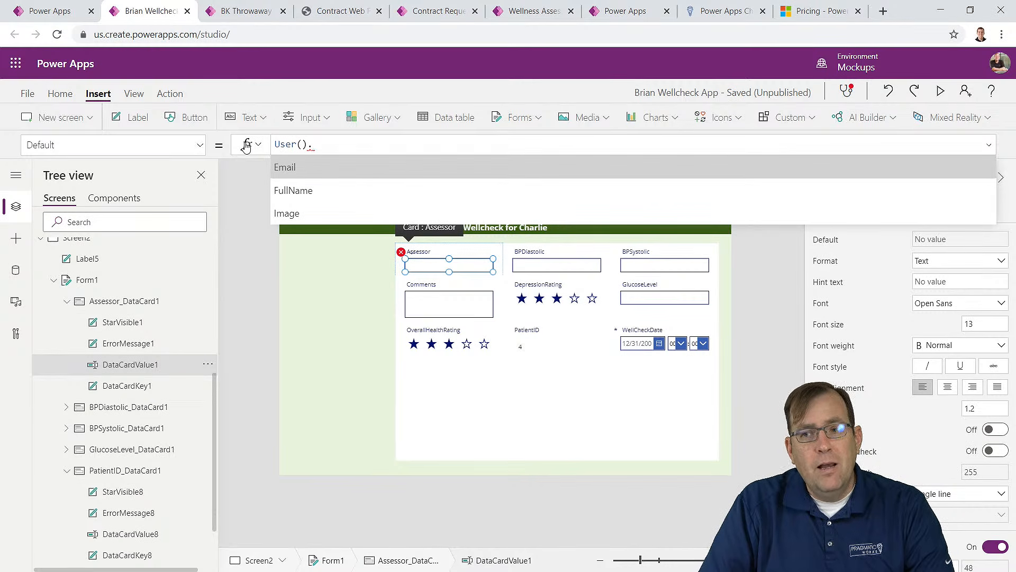
pyautogui.press('Tab')
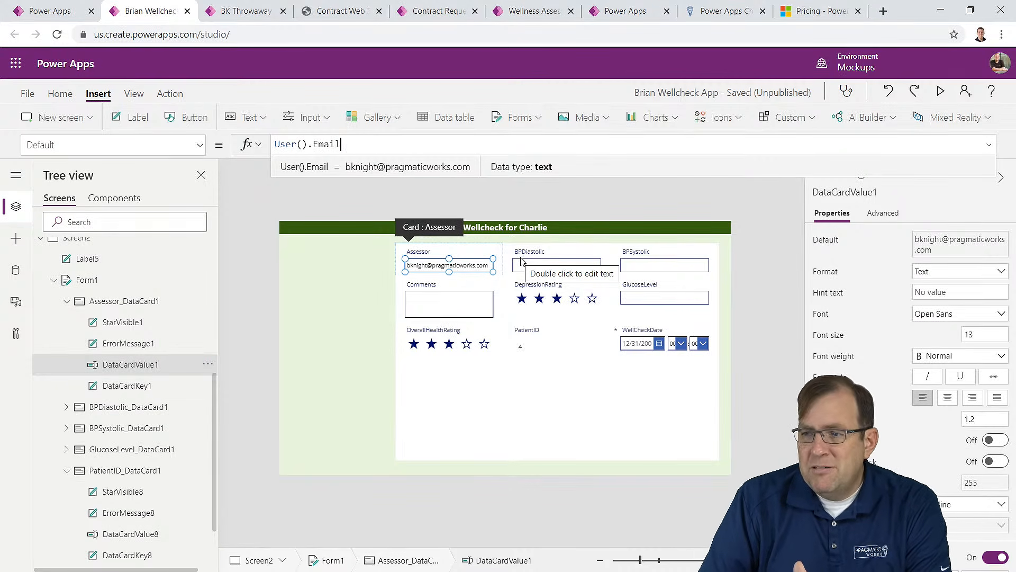
# Step: Unlock the form's WellCheckDate card and set the DefaultDate of its date picker to Now()
pyautogui.click(655, 344)
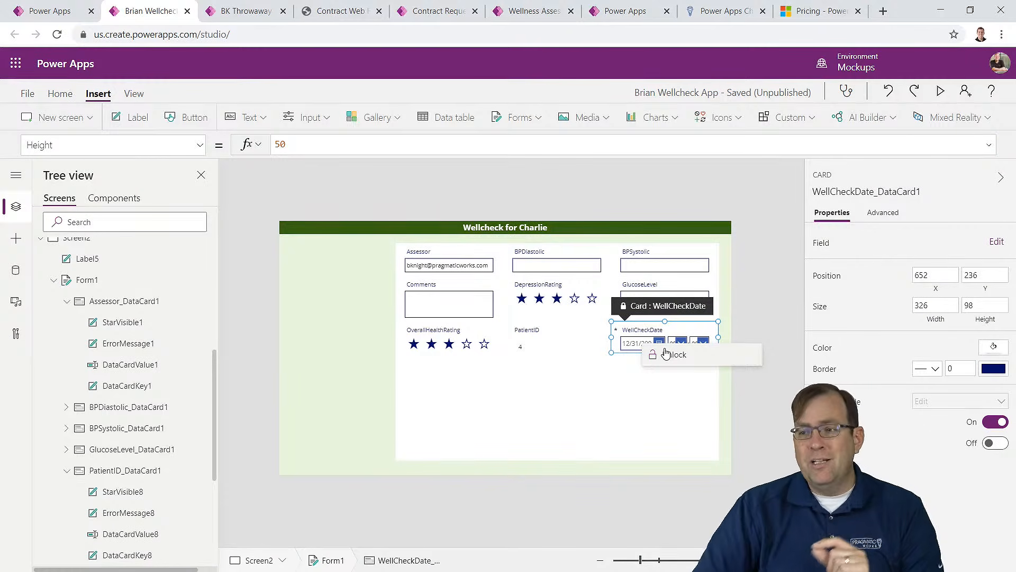
pyautogui.click(674, 355)
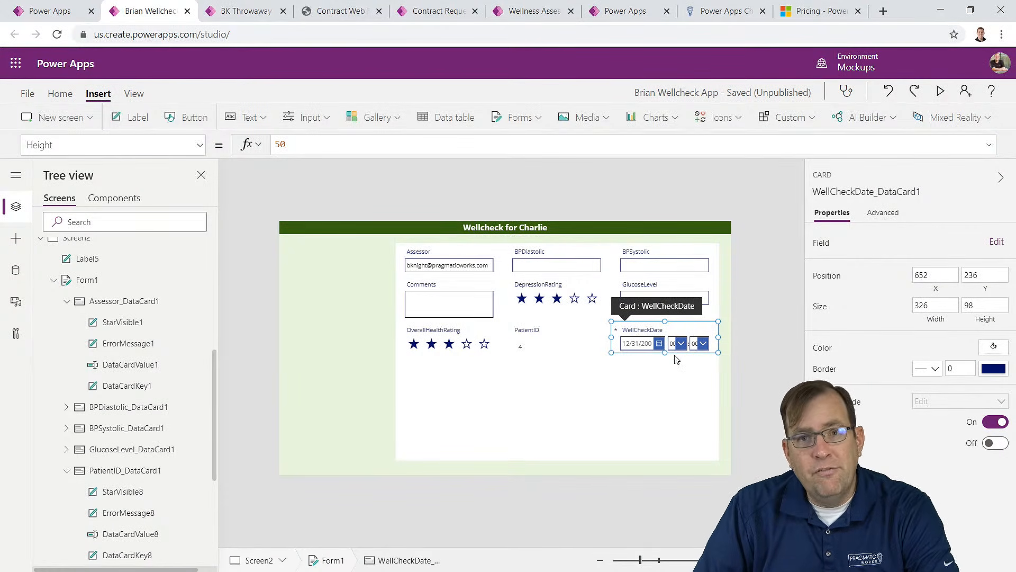
pyautogui.click(639, 349)
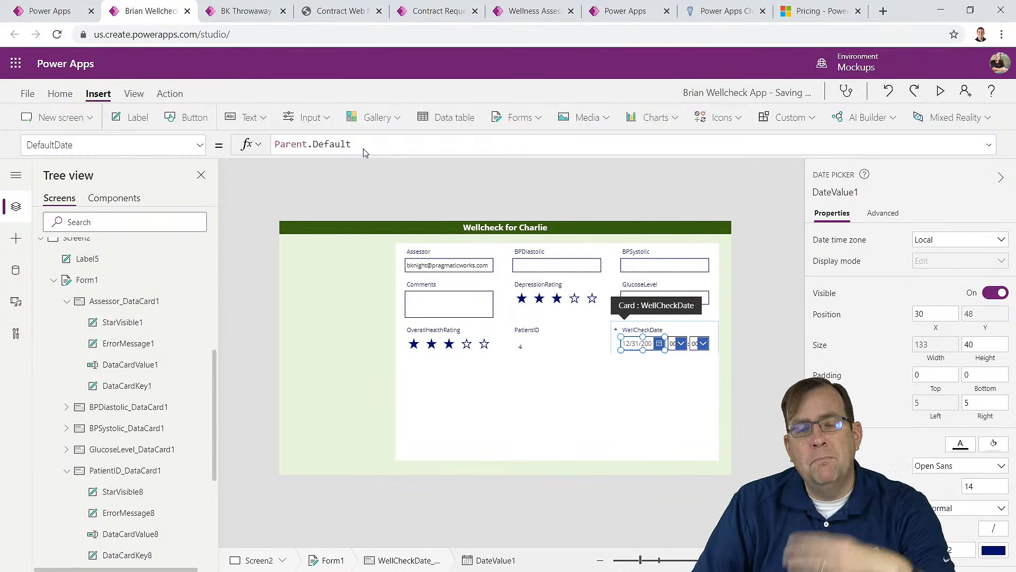
pyautogui.hotkey('ctrl', 'a')
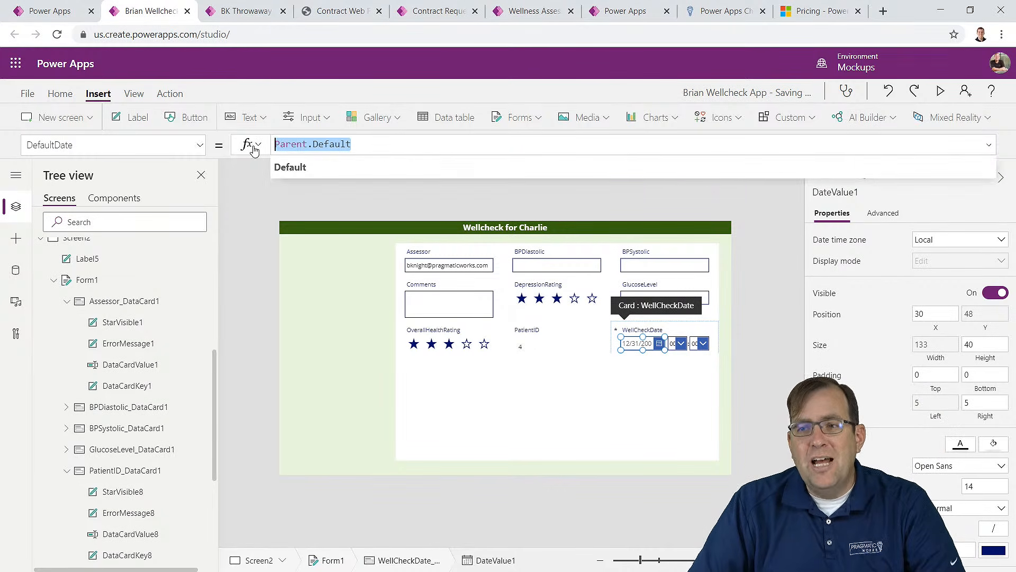
pyautogui.write('Now()')
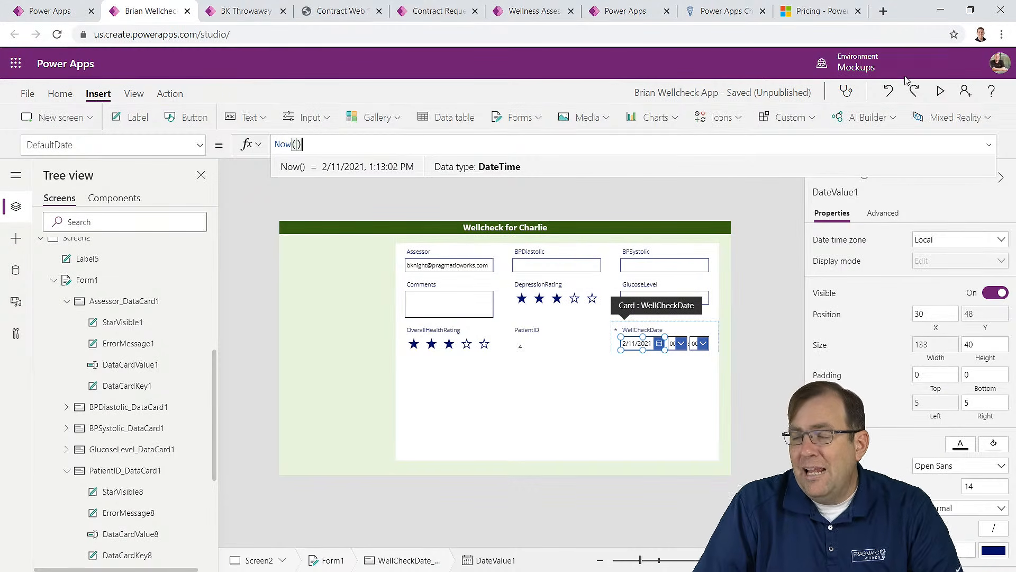
# Step: Preview the form screen and examine the hour and minute choices on the WellCheckDate card
pyautogui.click(941, 91)
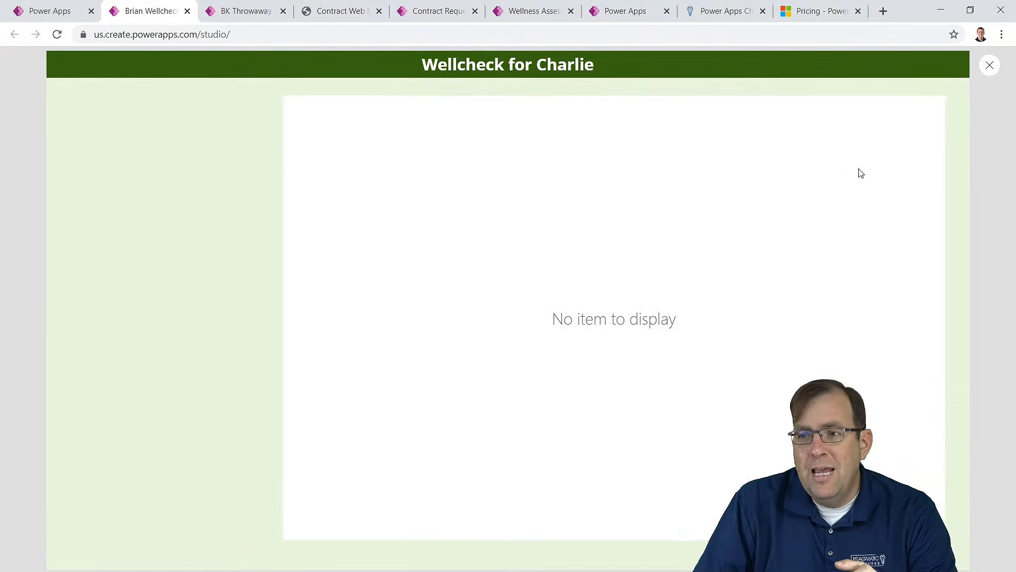
pyautogui.click(989, 66)
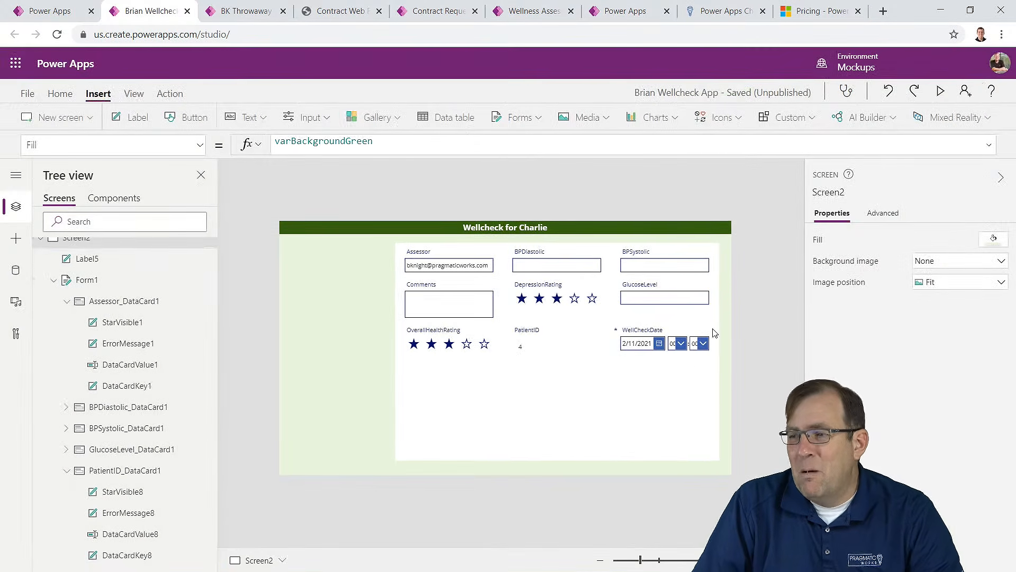
pyautogui.click(676, 345)
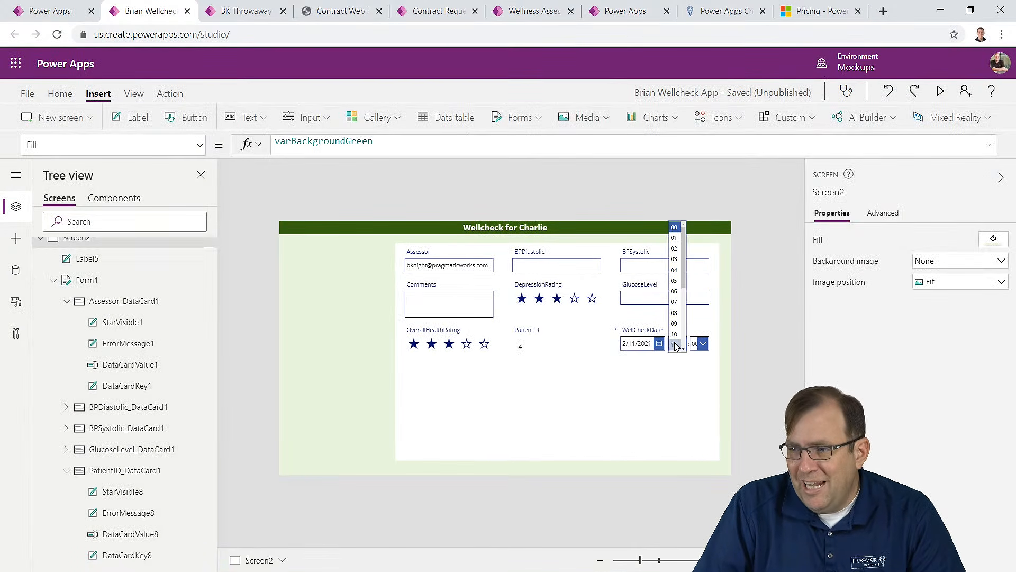
pyautogui.click(704, 342)
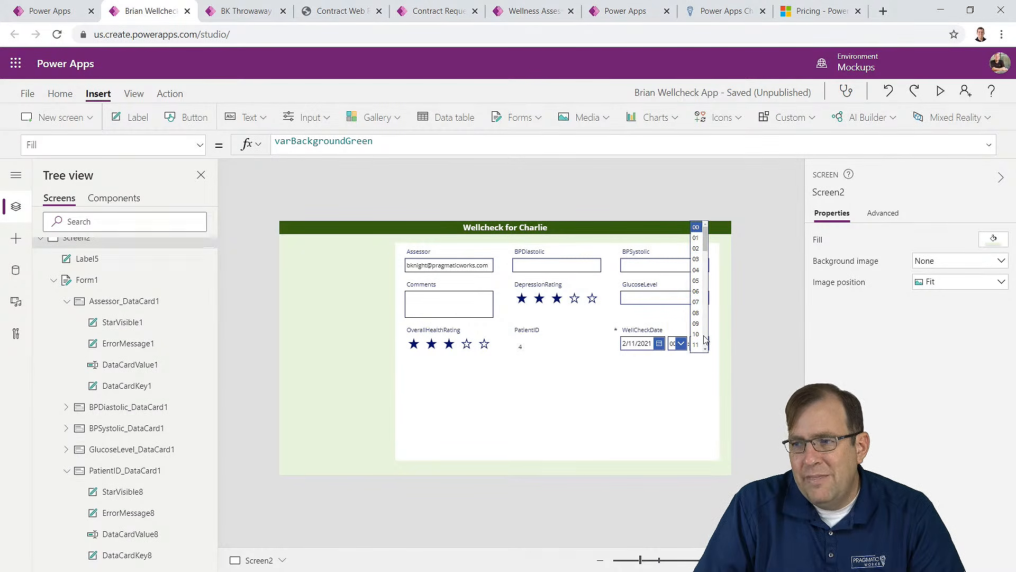
pyautogui.click(706, 405)
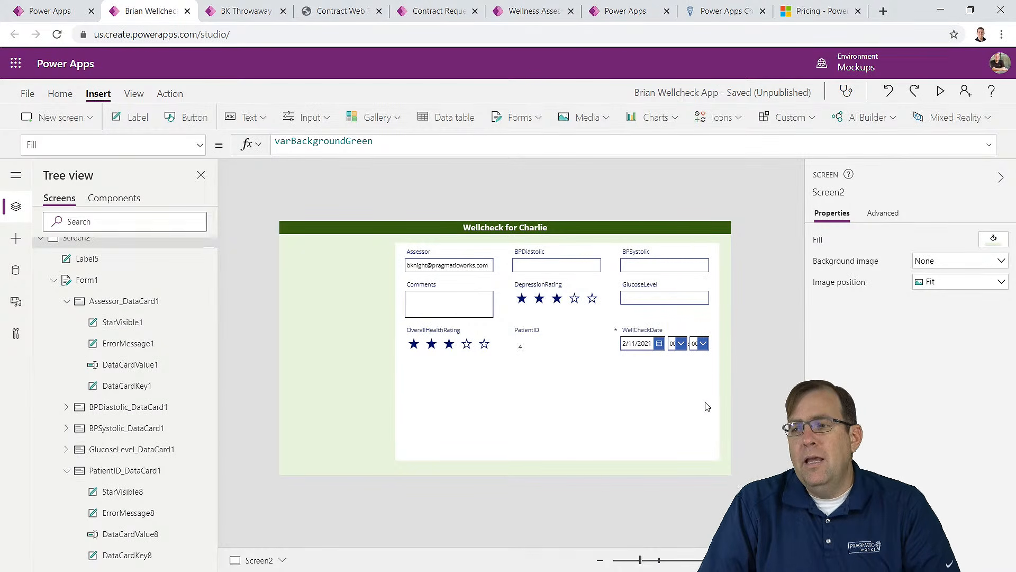
# Step: Set the Default of the WellCheckDate card's hour dropdown to Text(Hour(Now()),"00")
pyautogui.click(676, 345)
pyautogui.click(679, 345)
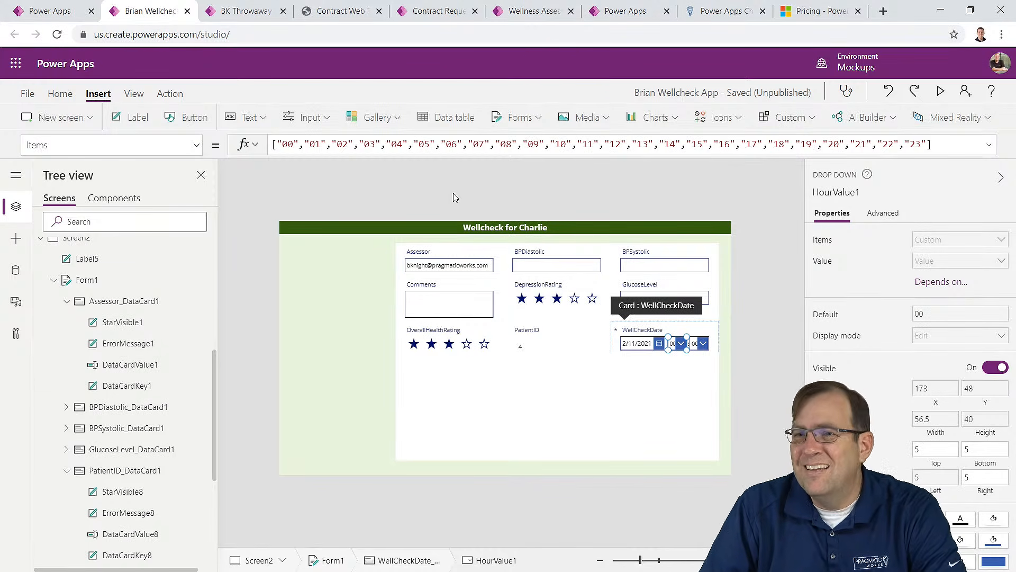
pyautogui.click(190, 147)
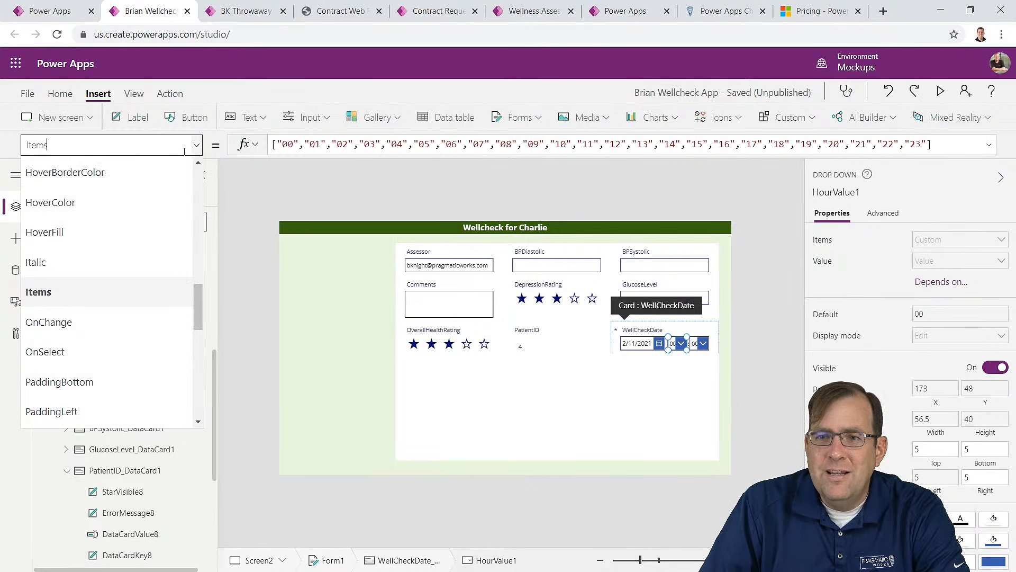
pyautogui.scroll(2, 132, 266)
pyautogui.scroll(5, 131, 266)
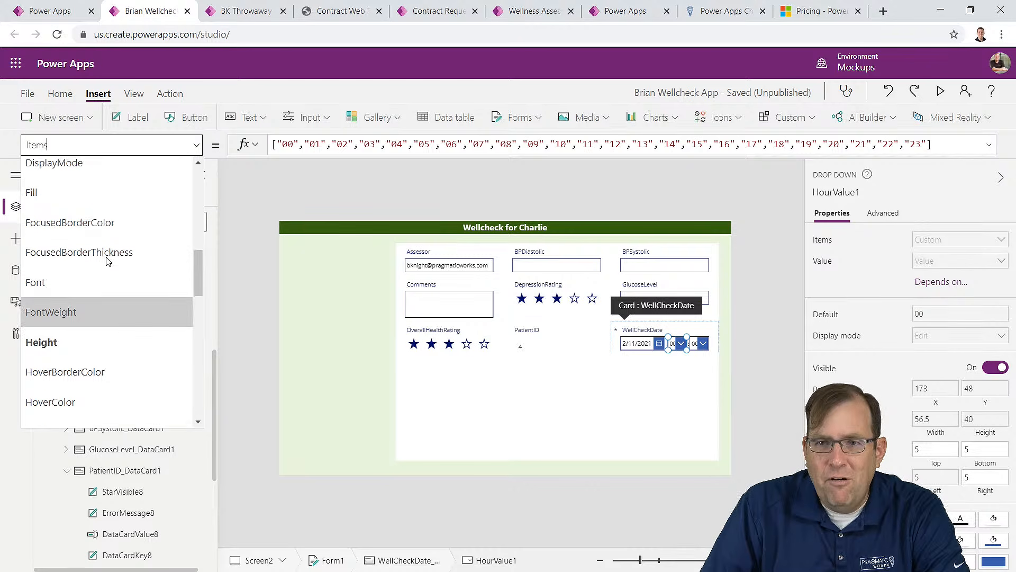
pyautogui.click(86, 240)
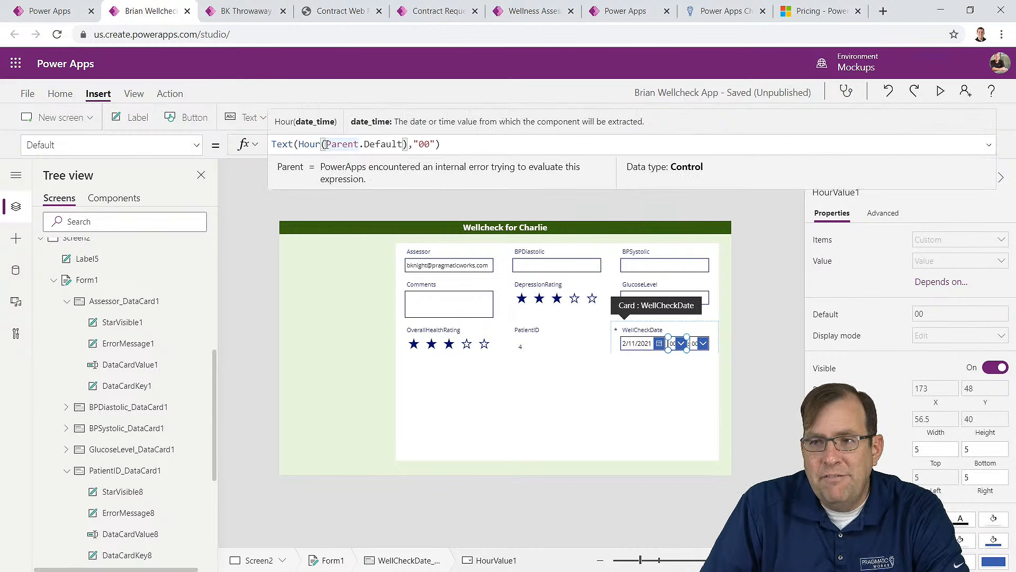
pyautogui.moveTo(327, 145); pyautogui.dragTo(404, 144)
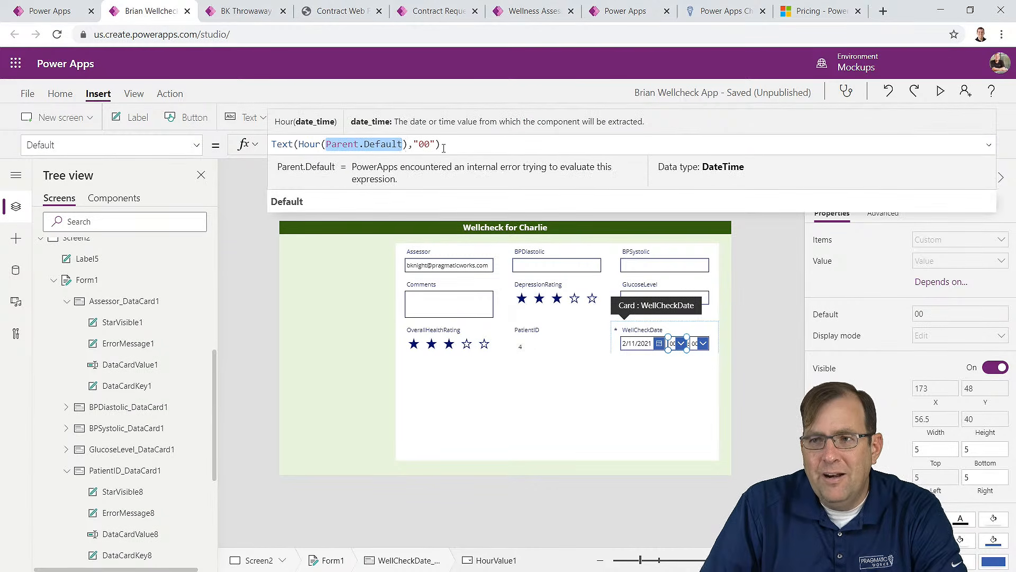
pyautogui.write('Now()')
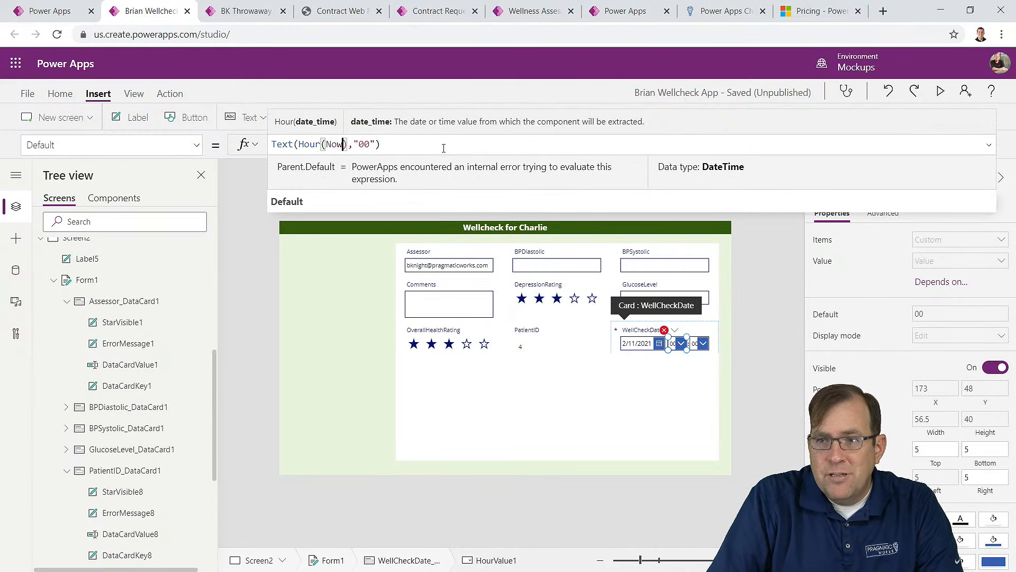
pyautogui.hotkey('ctrl', 'a')
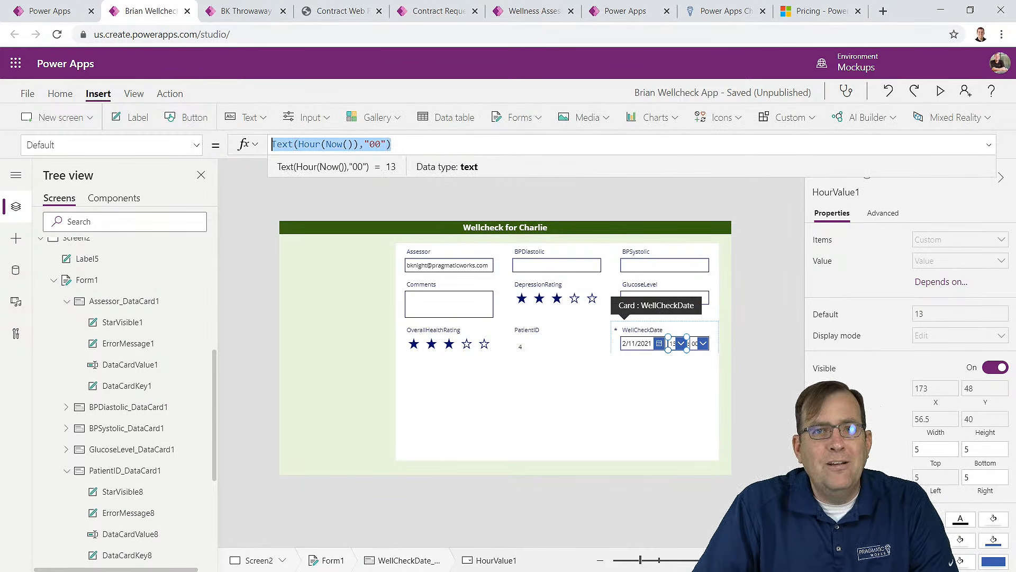
pyautogui.hotkey('alt', 'Tab')
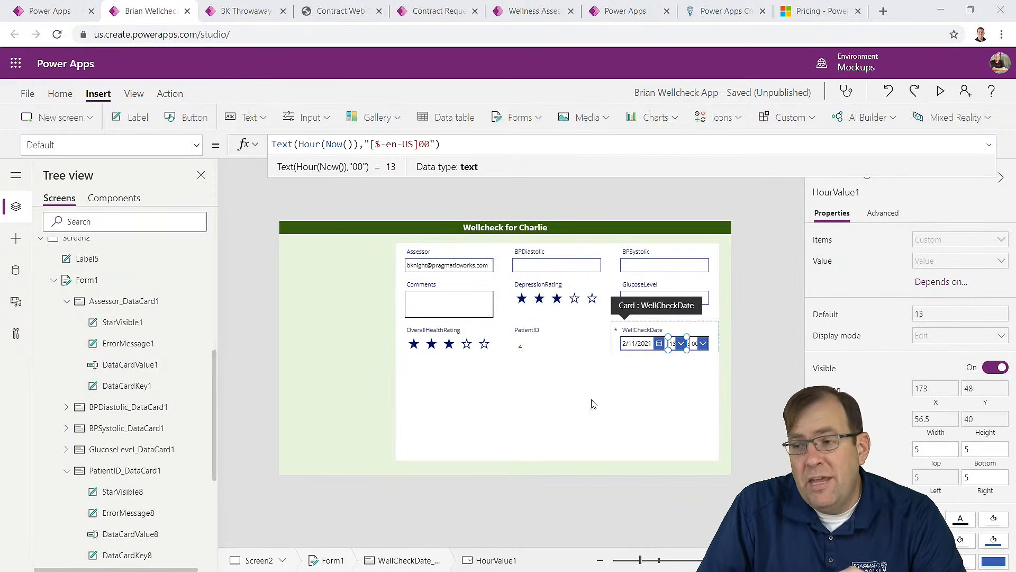
# Step: Set the Default of the WellCheckDate card's minute dropdown to Text(Minute(Now()),"00")
pyautogui.click(698, 344)
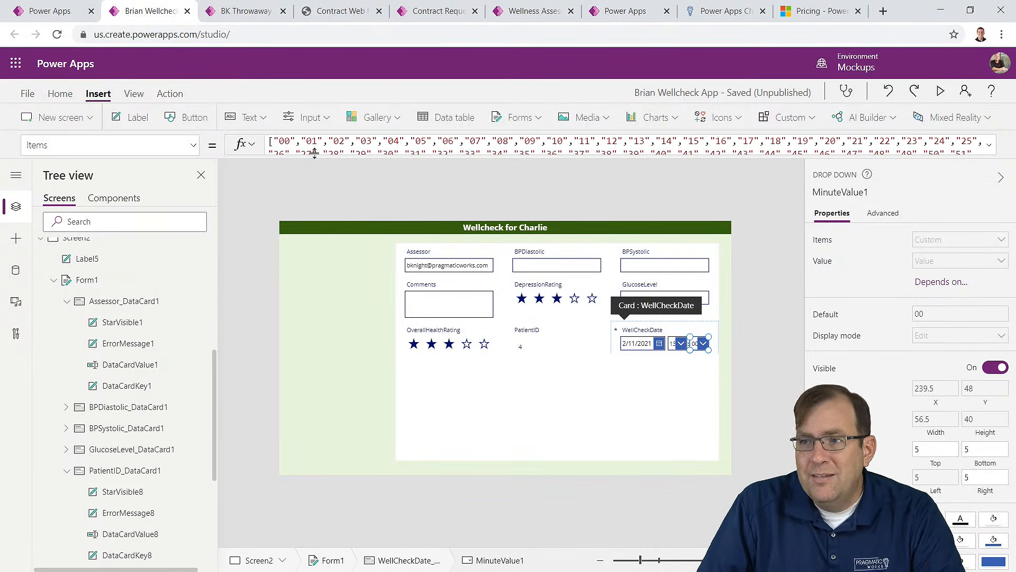
pyautogui.click(186, 144)
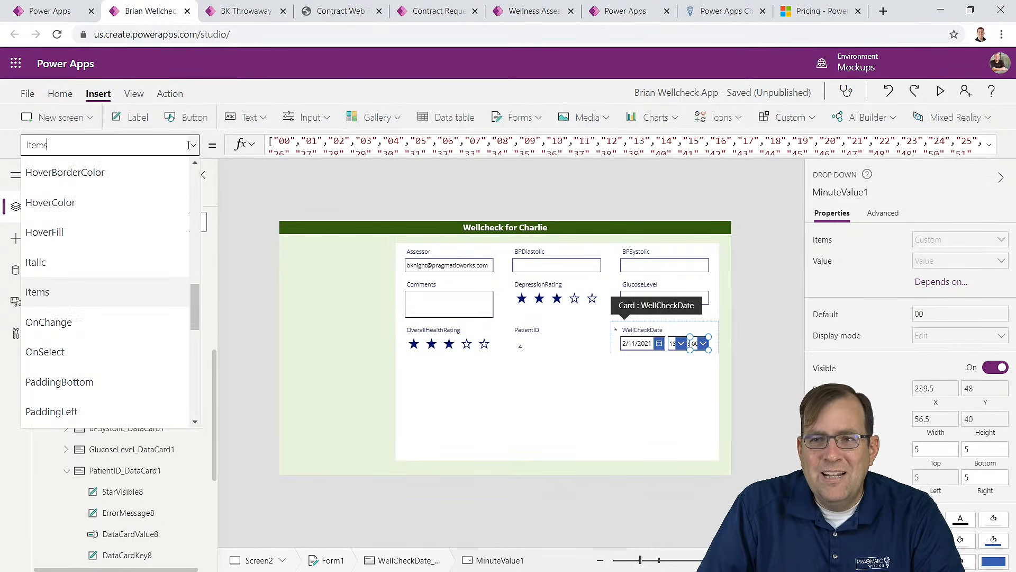
pyautogui.scroll(5, 103, 219)
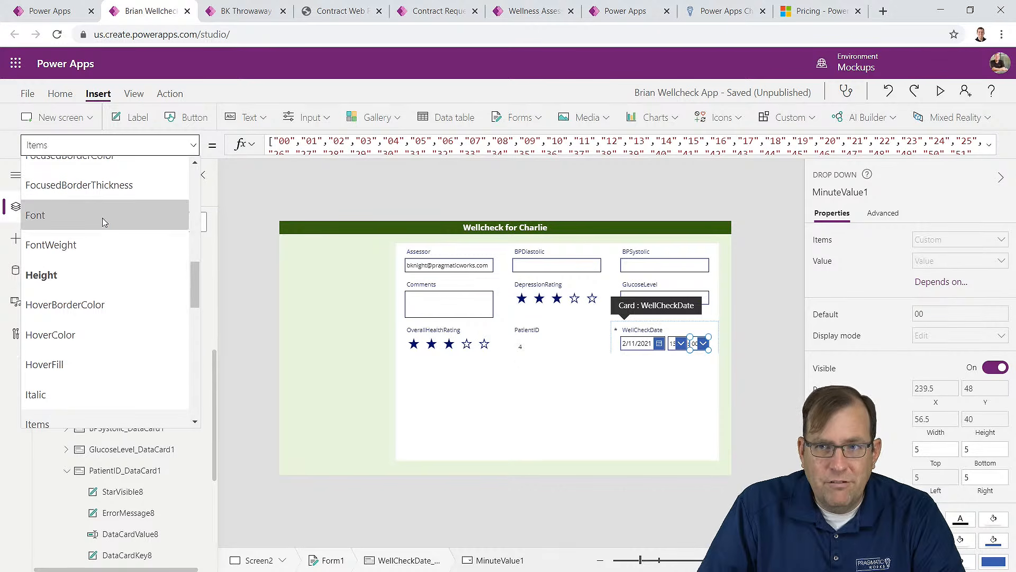
pyautogui.scroll(2, 93, 200)
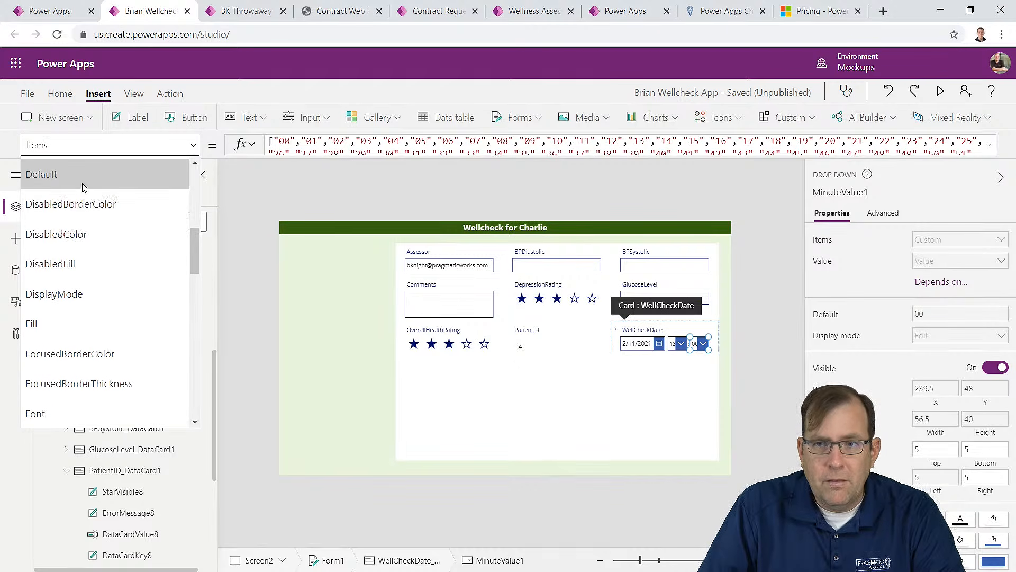
pyautogui.click(106, 175)
pyautogui.moveTo(406, 144); pyautogui.dragTo(331, 144)
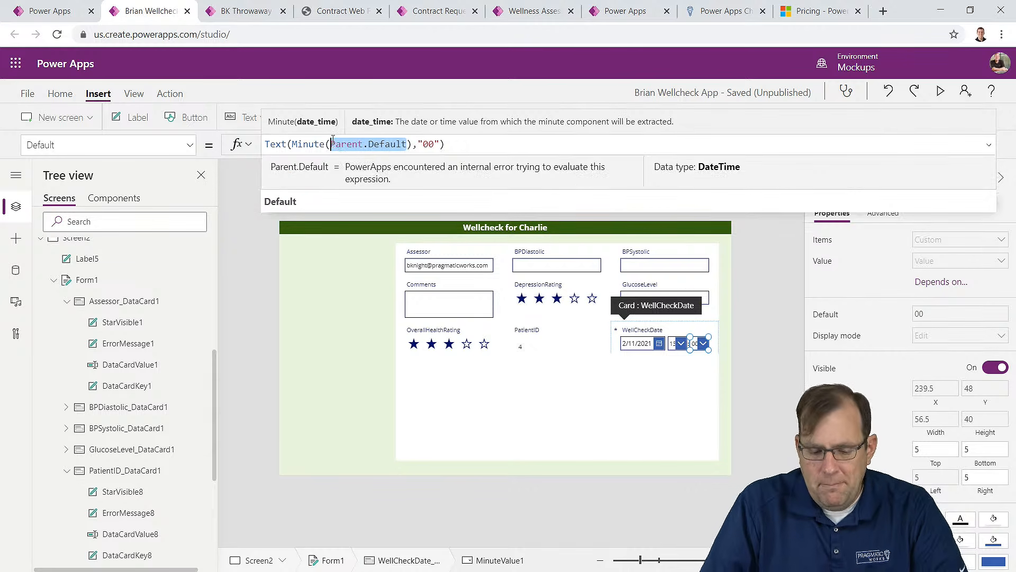
pyautogui.write('Now()')
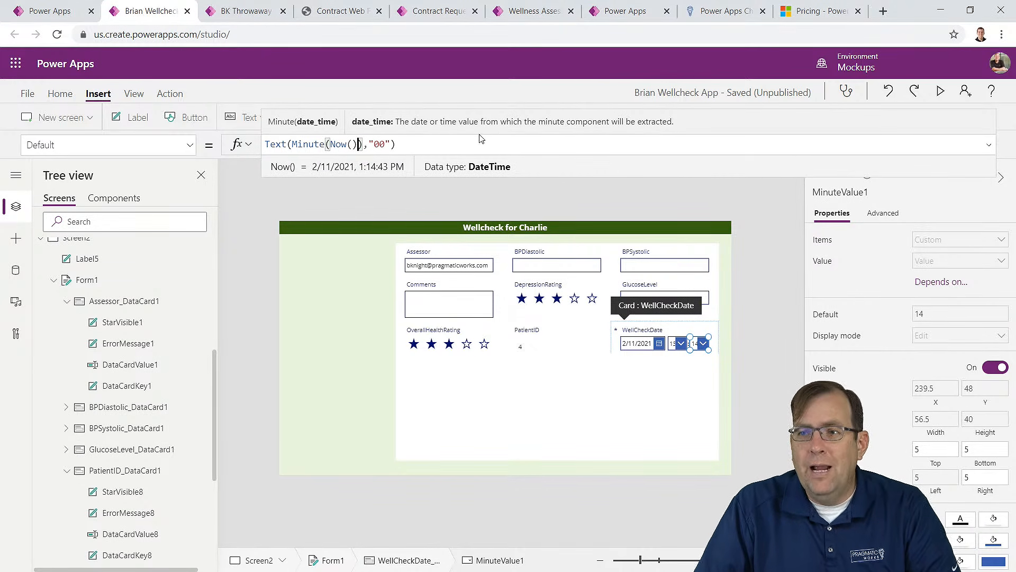
pyautogui.press('Return')
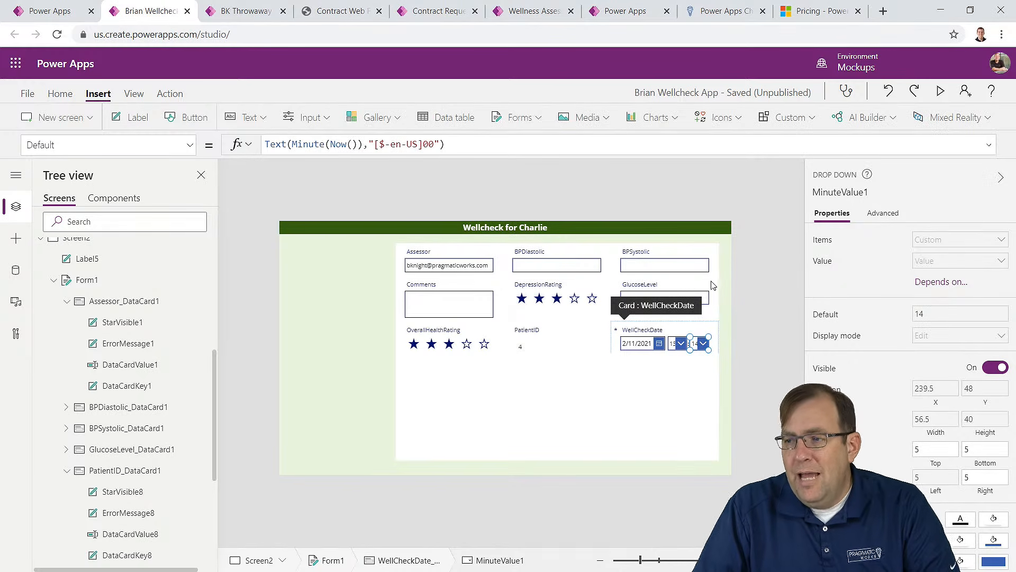
pyautogui.click(748, 292)
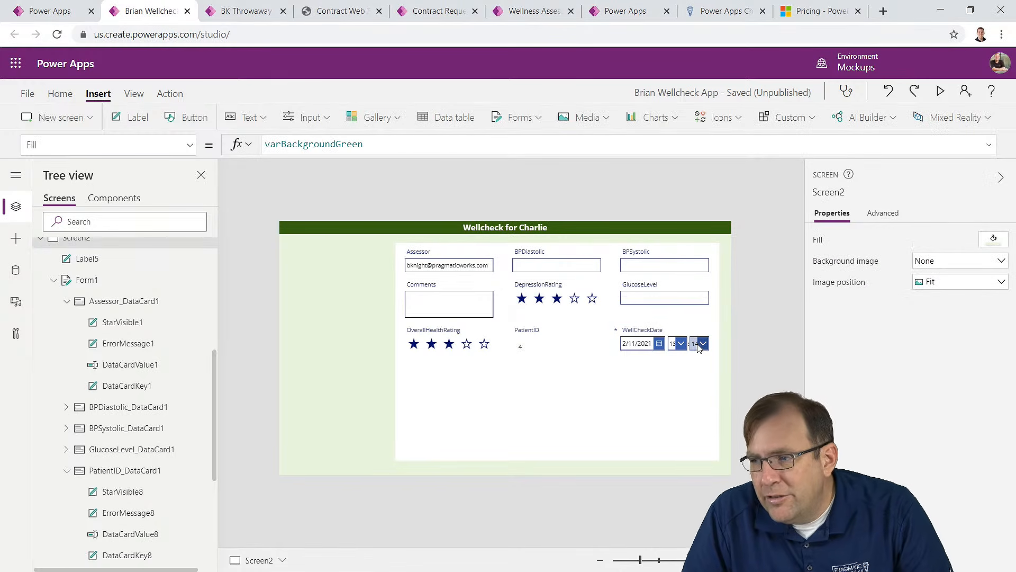
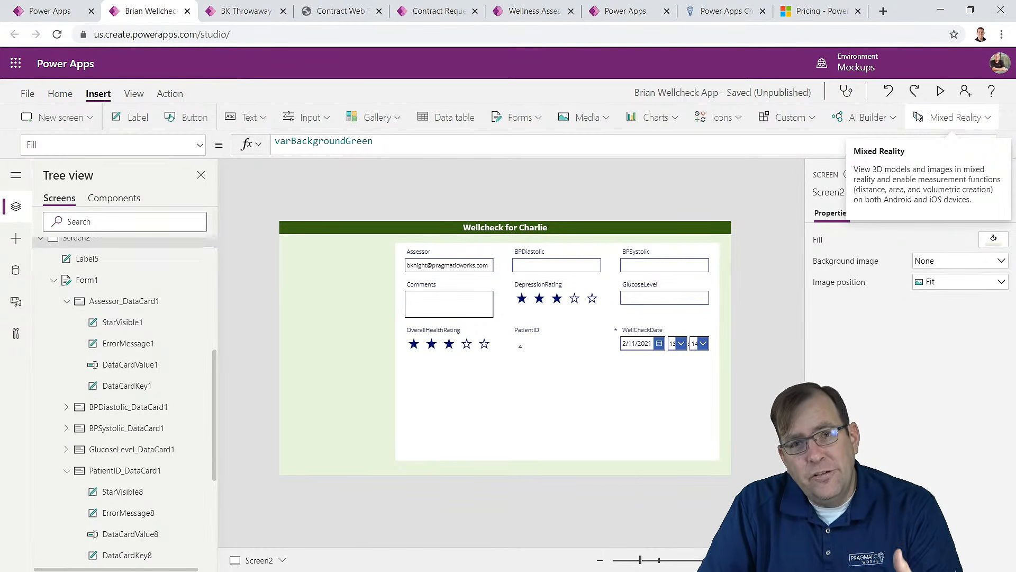
# Step: Try New as the NursingWellCheck form's default mode and preview the screen
pyautogui.click(608, 432)
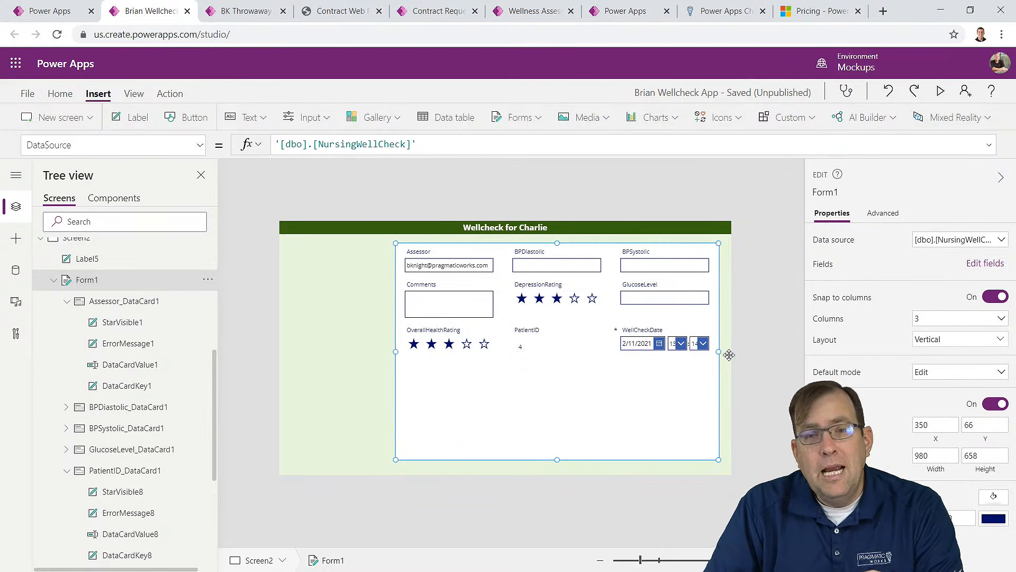
pyautogui.click(933, 373)
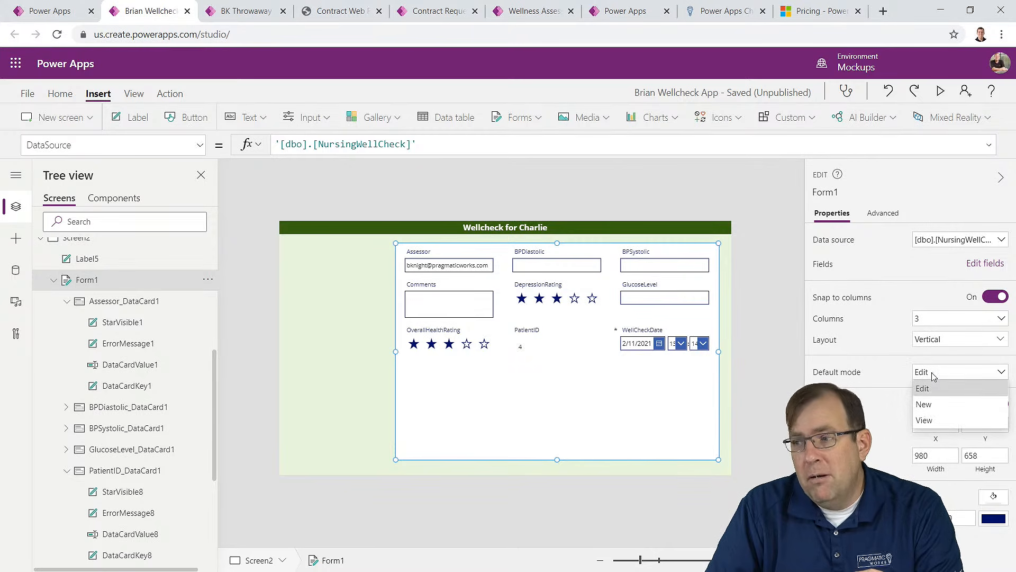
pyautogui.click(939, 406)
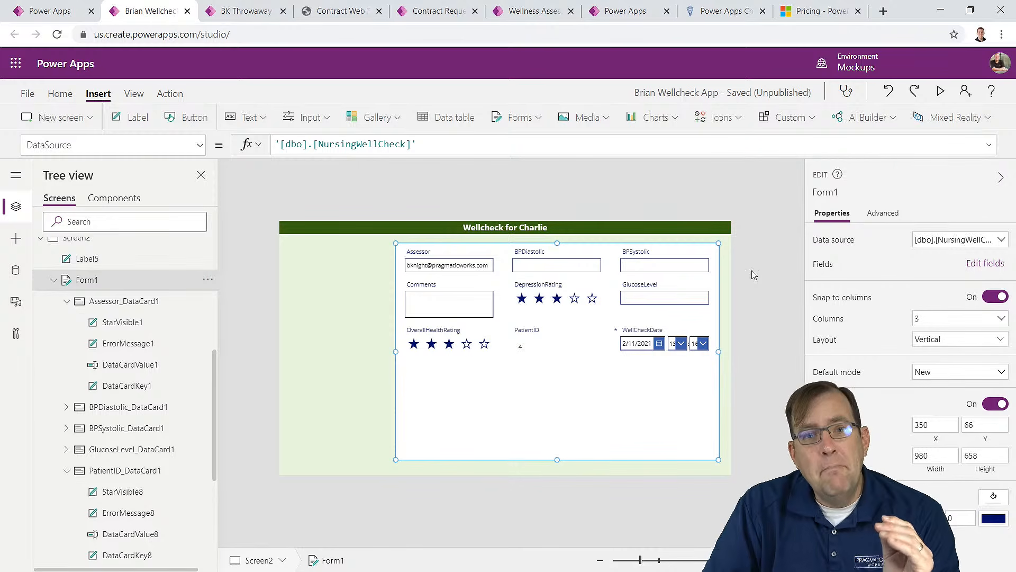
pyautogui.click(947, 95)
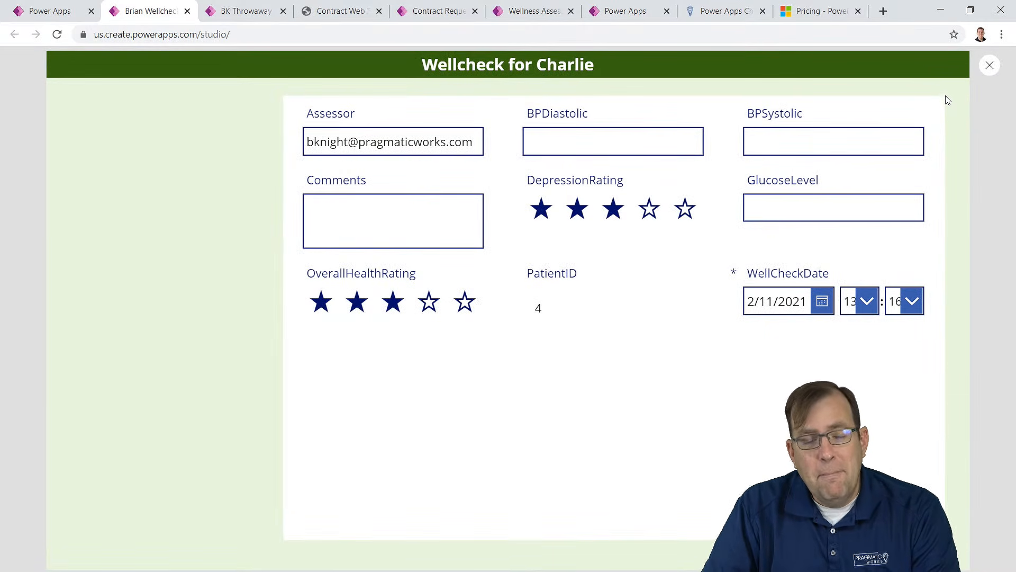
pyautogui.press('Escape')
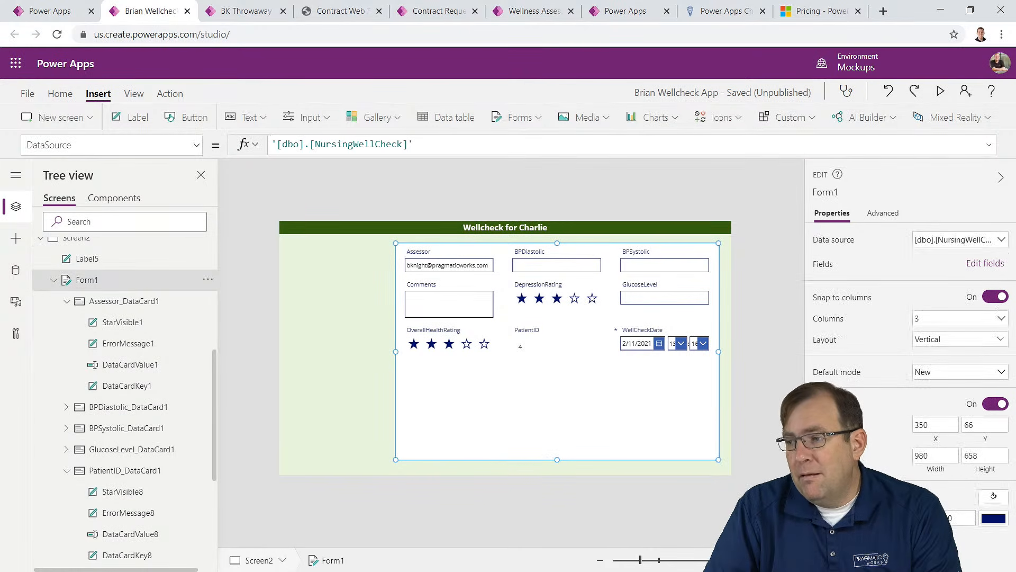
# Step: Change the form's default mode back to Edit, preview the screen for comparison and reselect the form
pyautogui.click(986, 373)
pyautogui.click(947, 387)
pyautogui.click(941, 92)
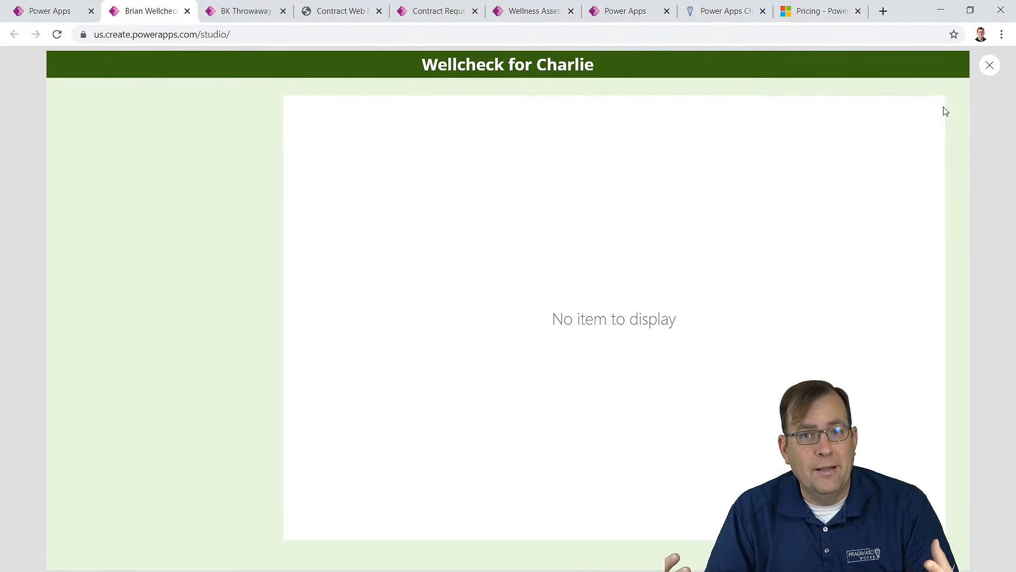
pyautogui.press('Escape')
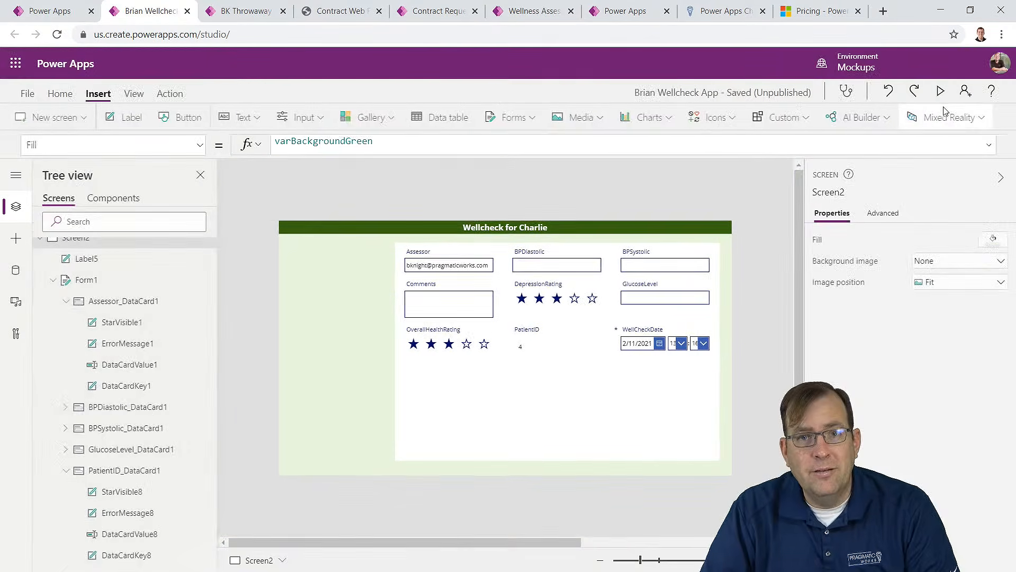
pyautogui.click(628, 426)
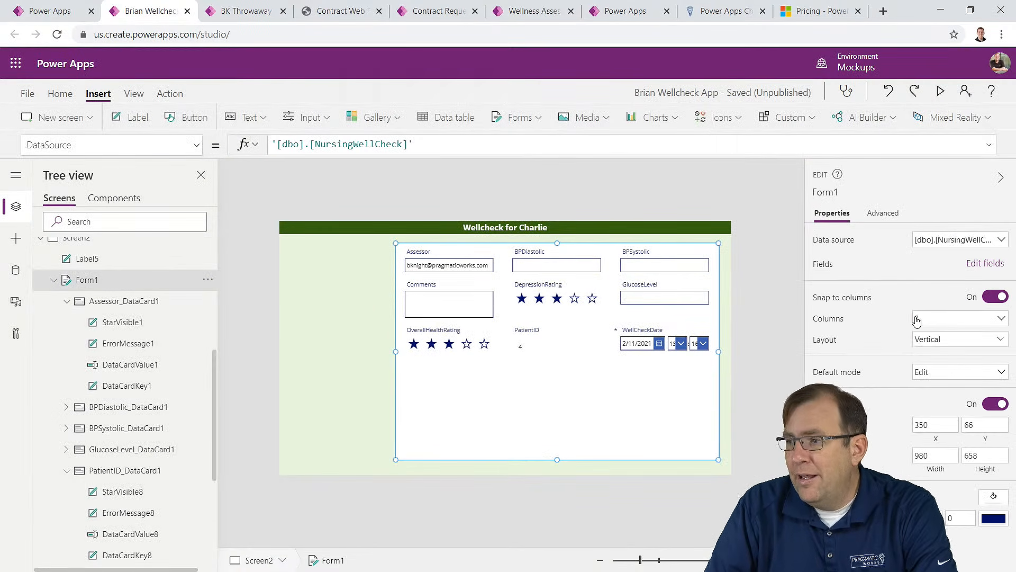
# Step: Set the NursingWellCheck form's default mode to New
pyautogui.click(949, 373)
pyautogui.click(924, 404)
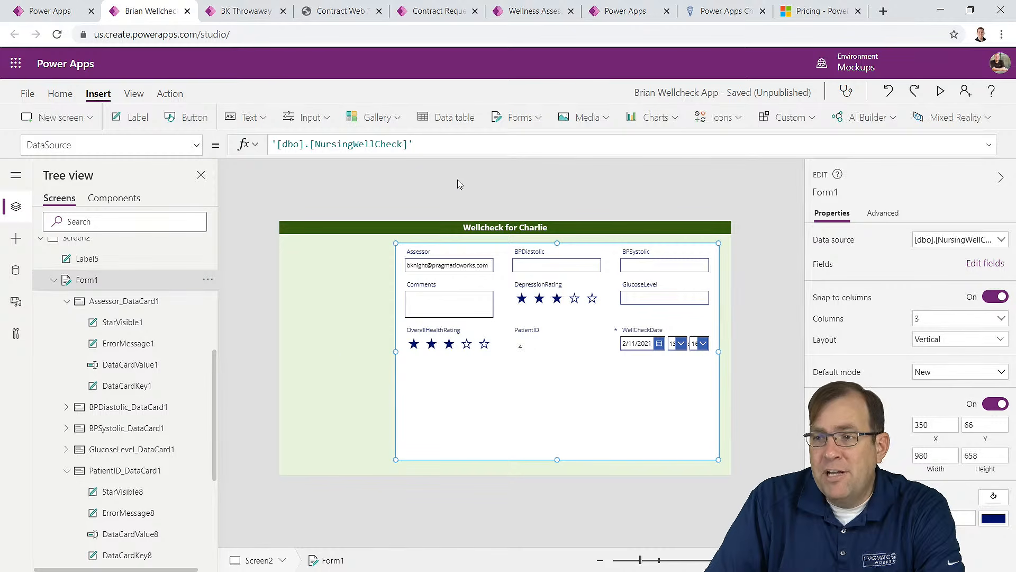
pyautogui.click(337, 355)
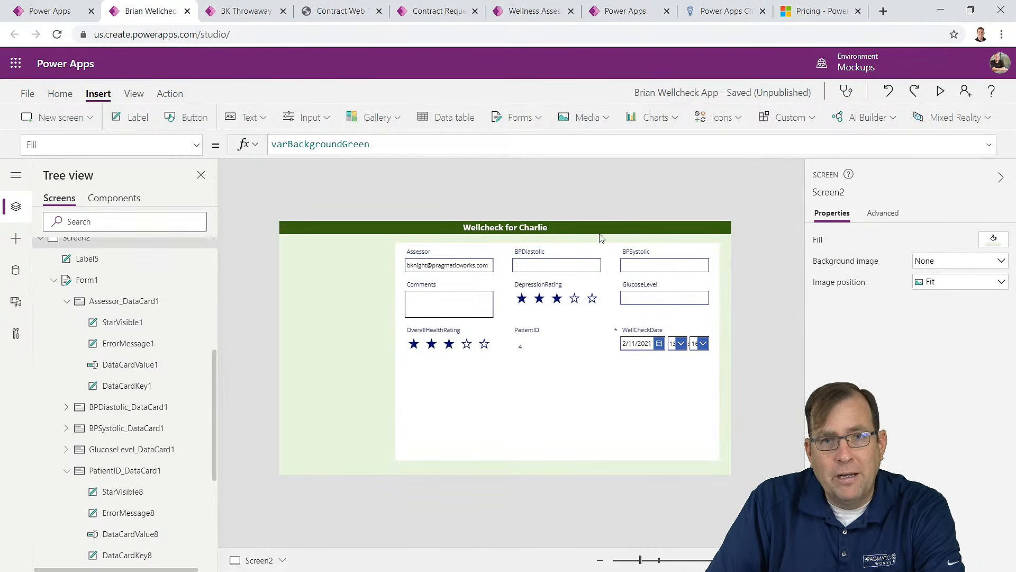
# Step: Add a button in the empty lower part of the form area and label it Save
pyautogui.click(193, 118)
pyautogui.moveTo(339, 241); pyautogui.dragTo(685, 419)
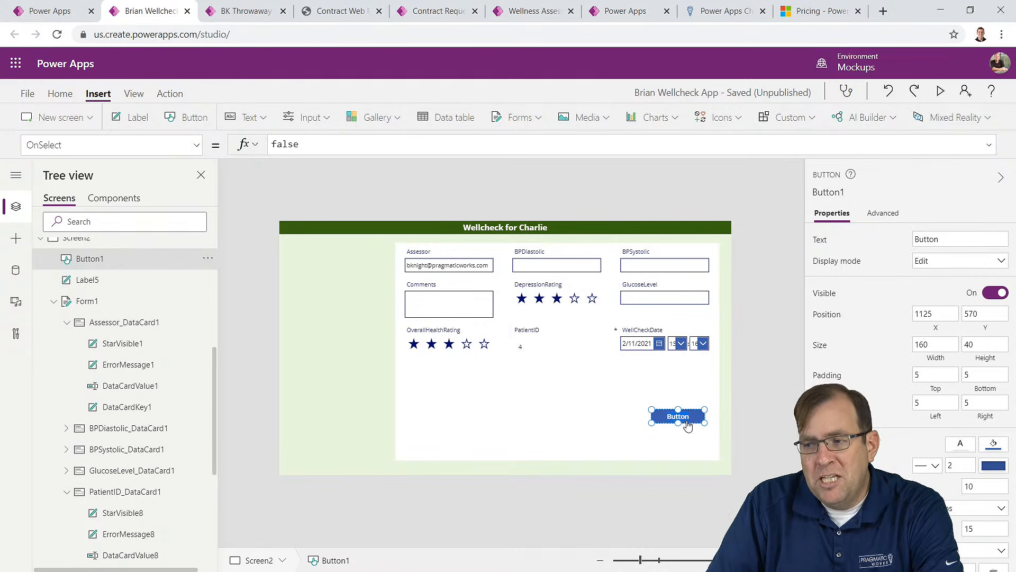
pyautogui.doubleClick(688, 425)
pyautogui.write('Save')
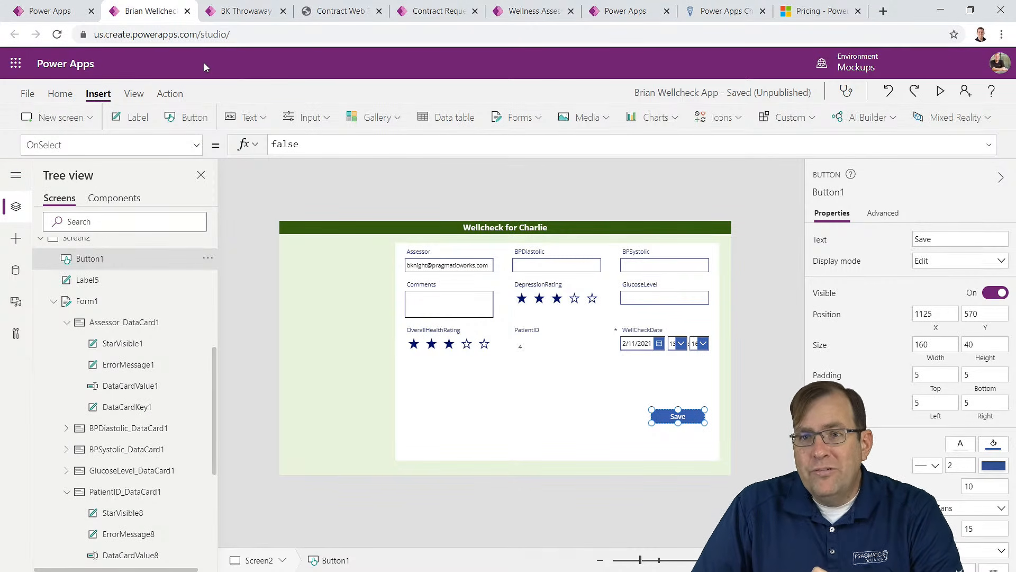
pyautogui.click(195, 146)
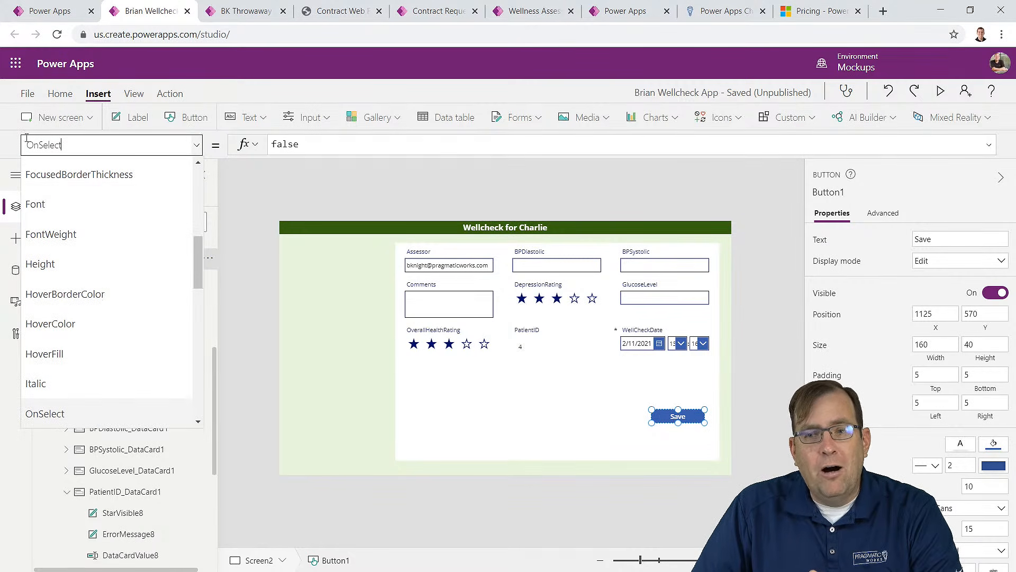
pyautogui.click(269, 147)
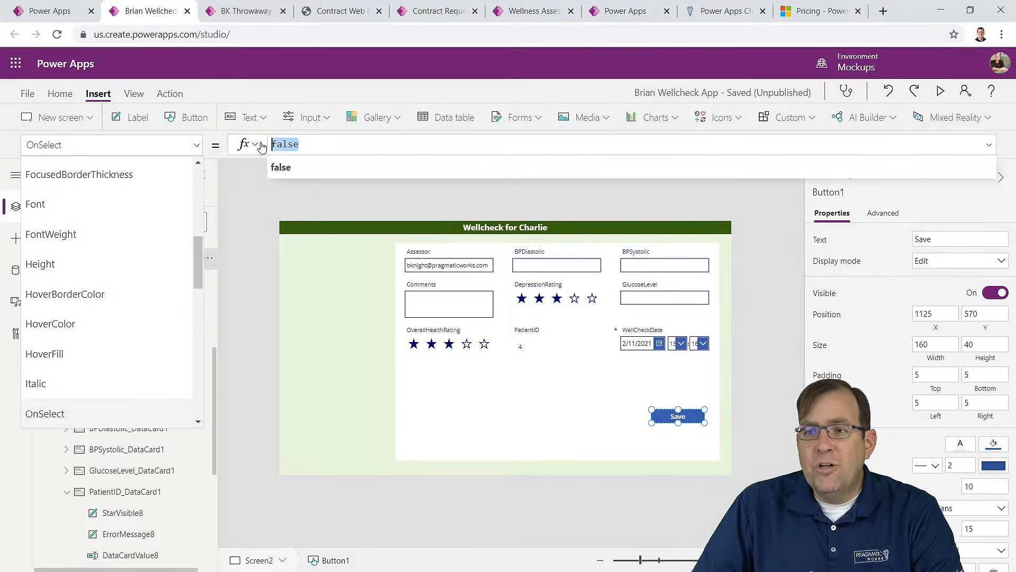
pyautogui.moveTo(267, 144); pyautogui.dragTo(258, 144)
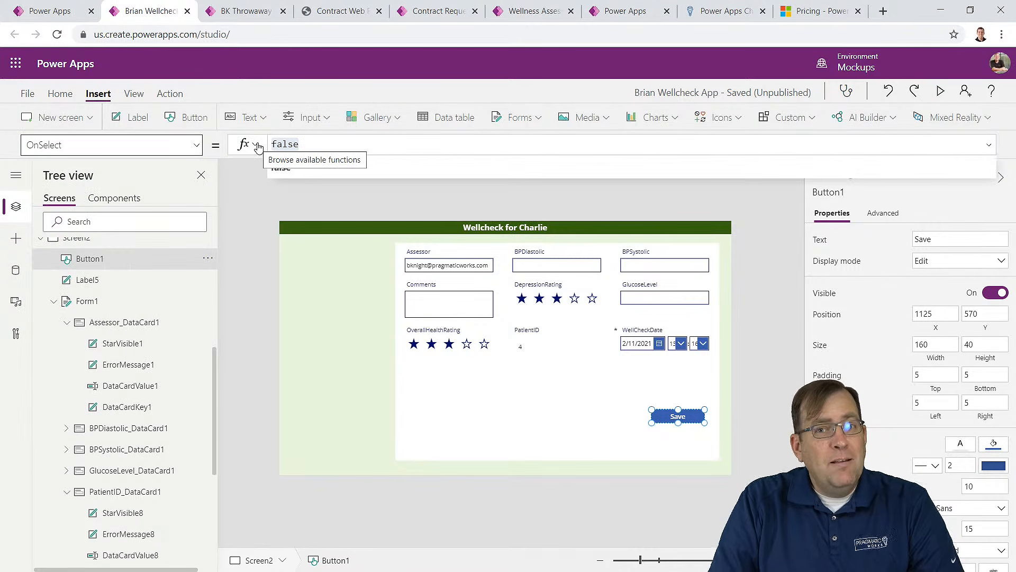
pyautogui.write('Sub')
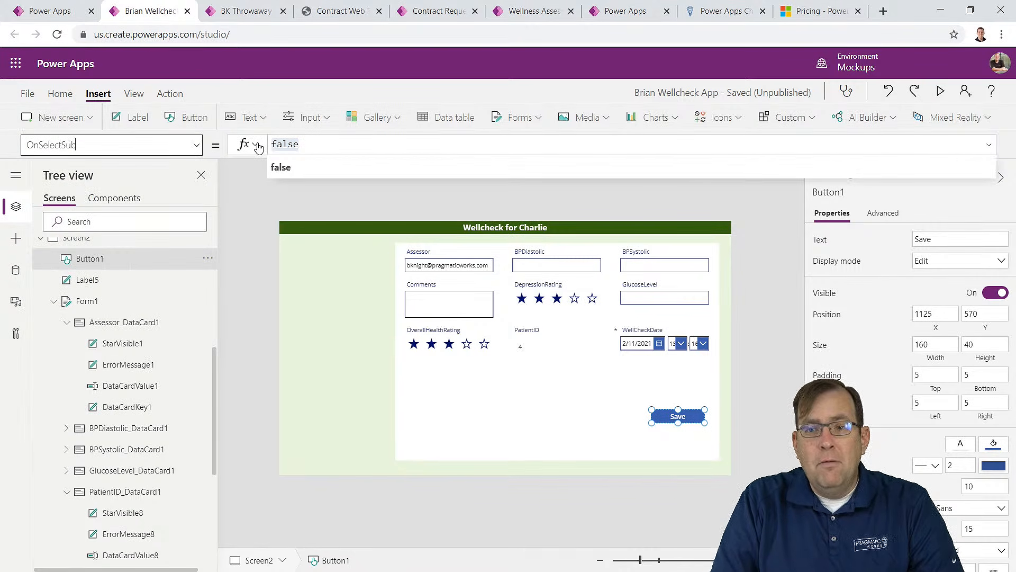
pyautogui.press('BackSpace')
pyautogui.press('BackSpace')
pyautogui.press('BackSpace')
# Step: Set the Save button's OnSelect to SubmitForm(Form1)
pyautogui.doubleClick(286, 144)
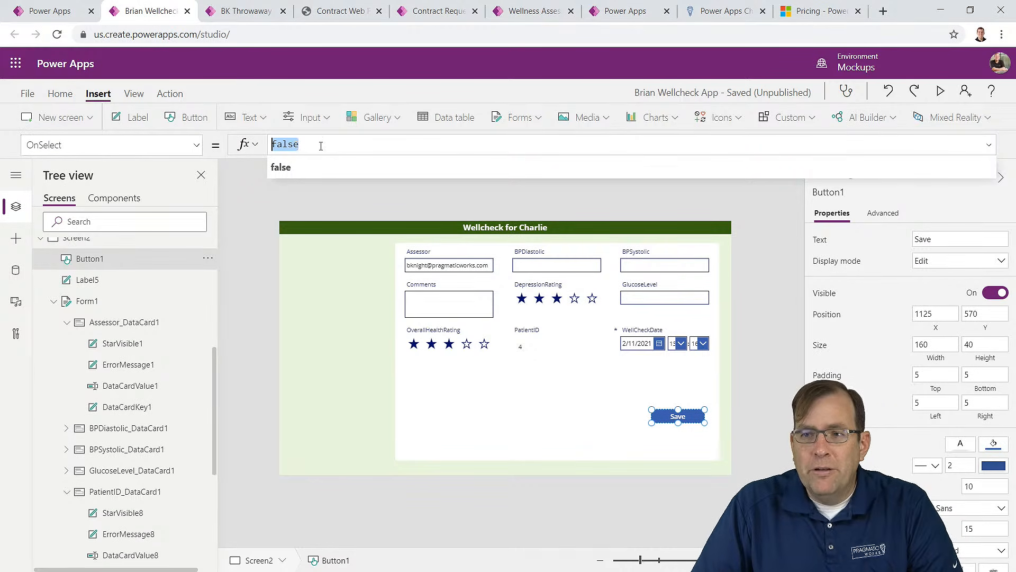
pyautogui.write('Submi')
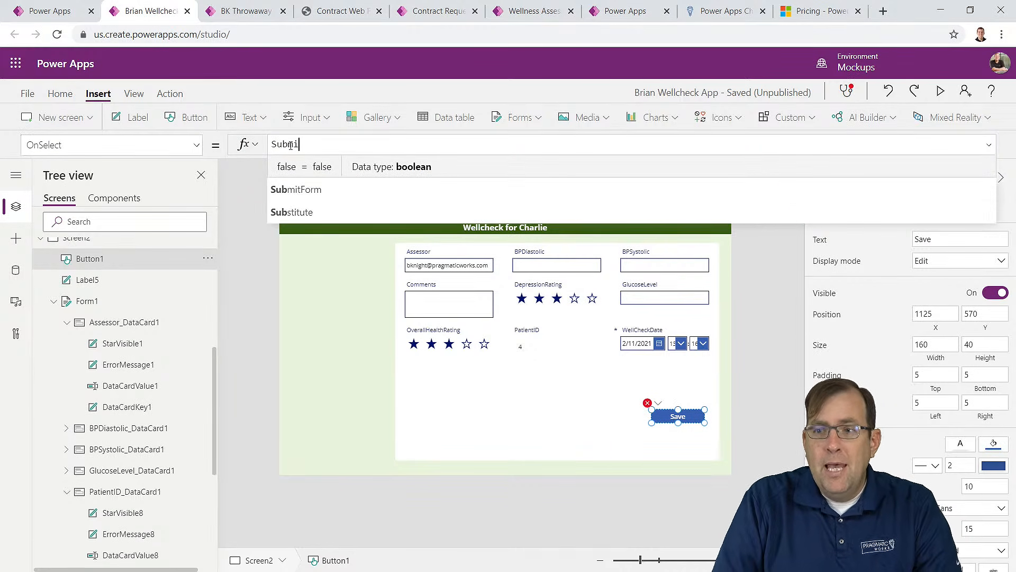
pyautogui.write('tForm(')
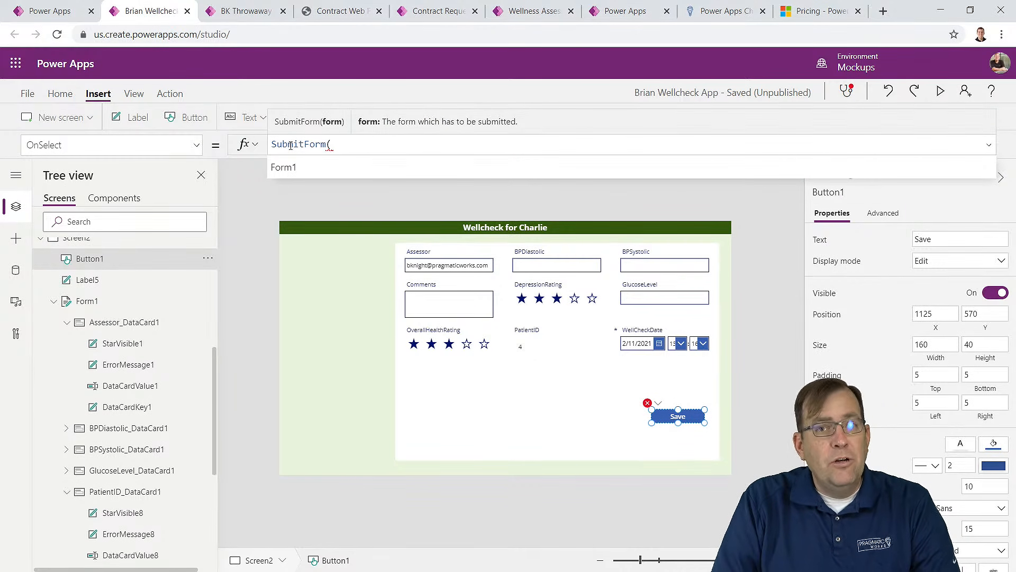
pyautogui.press('Tab')
pyautogui.write(')')
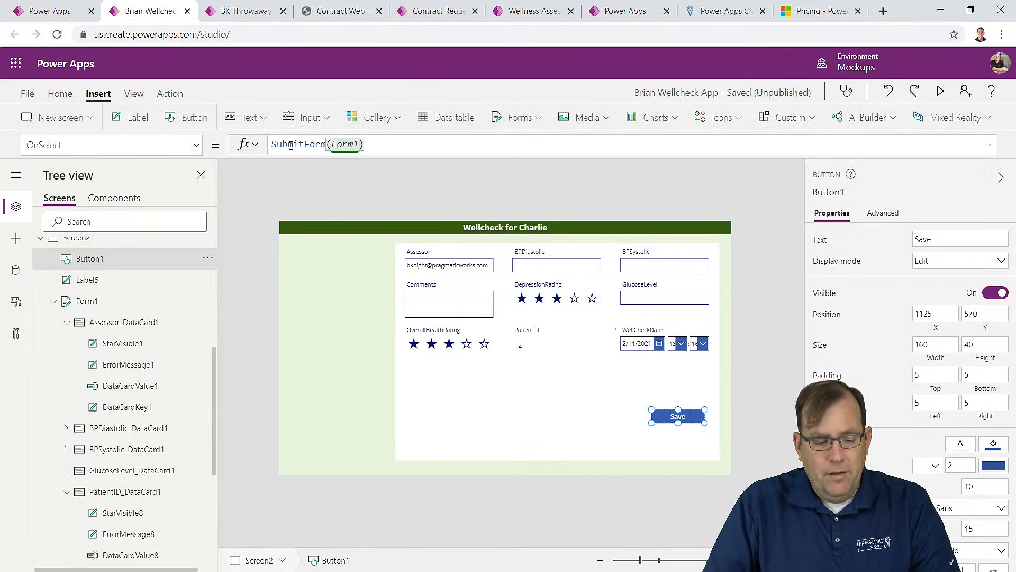
pyautogui.hotkey('ctrl', 'a')
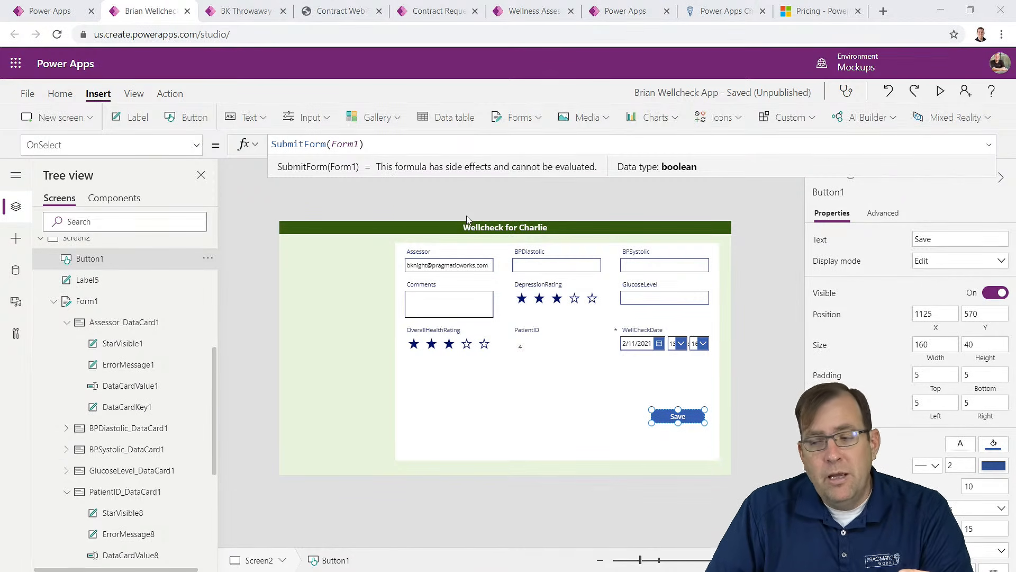
# Step: Set the OnSuccess property of Form1 to NewForm(Form1)
pyautogui.click(488, 443)
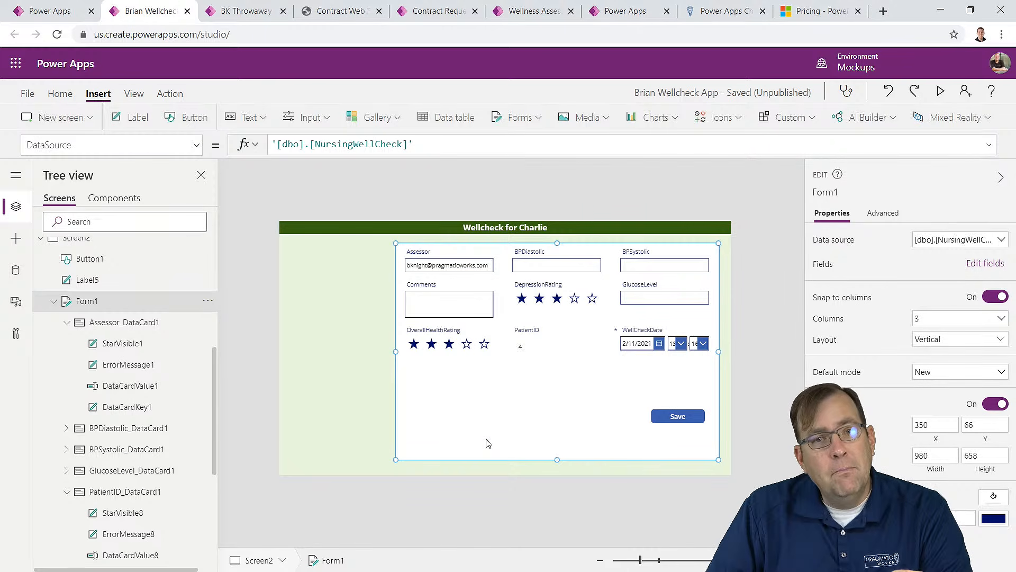
pyautogui.click(196, 146)
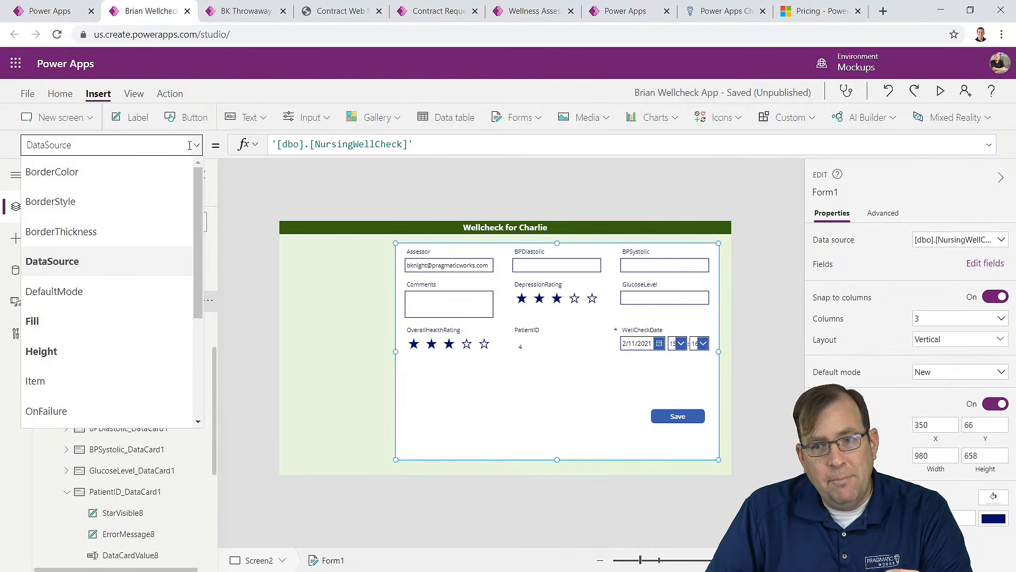
pyautogui.scroll(-3, 177, 244)
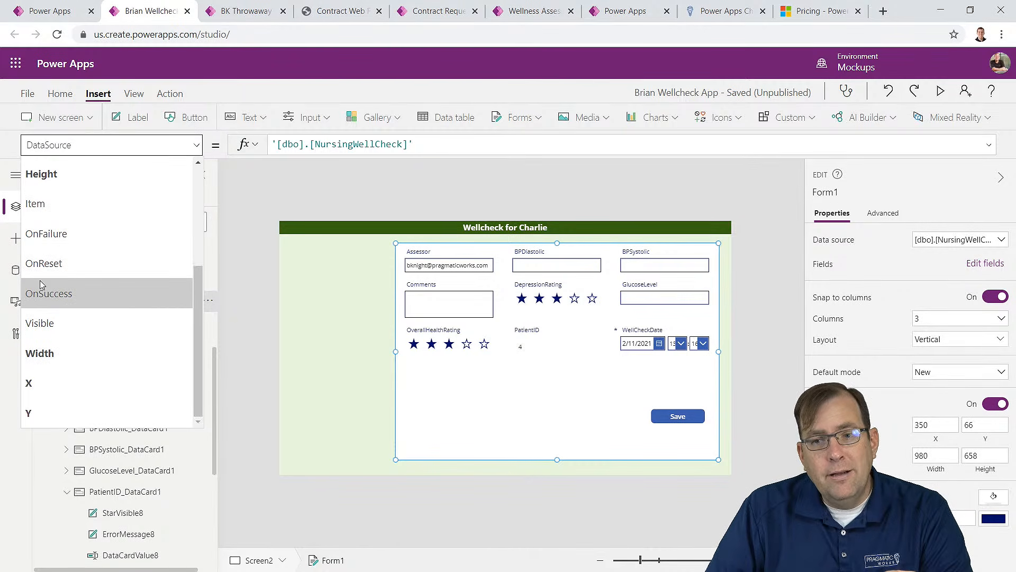
pyautogui.click(84, 300)
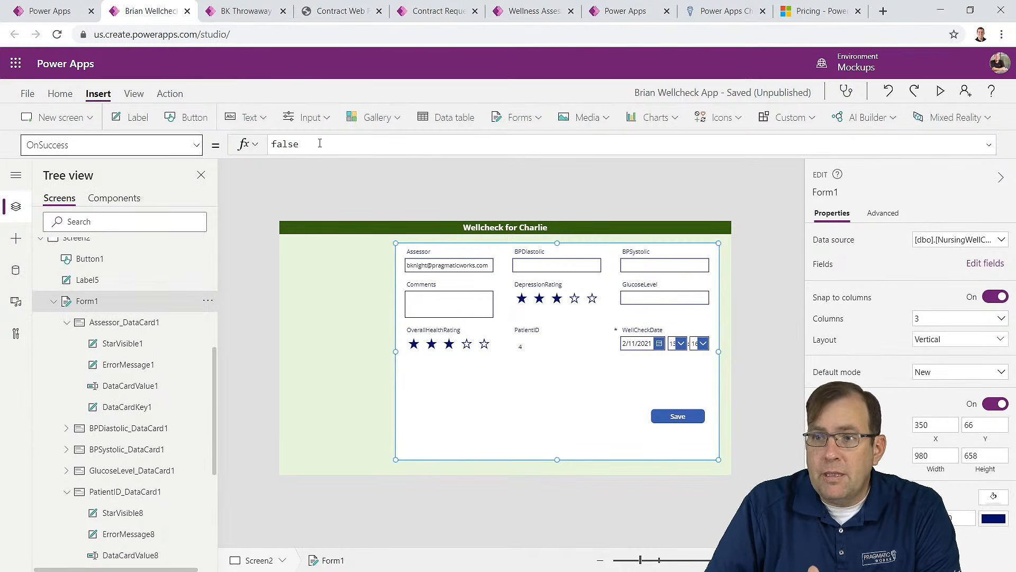
pyautogui.moveTo(326, 144); pyautogui.dragTo(258, 146)
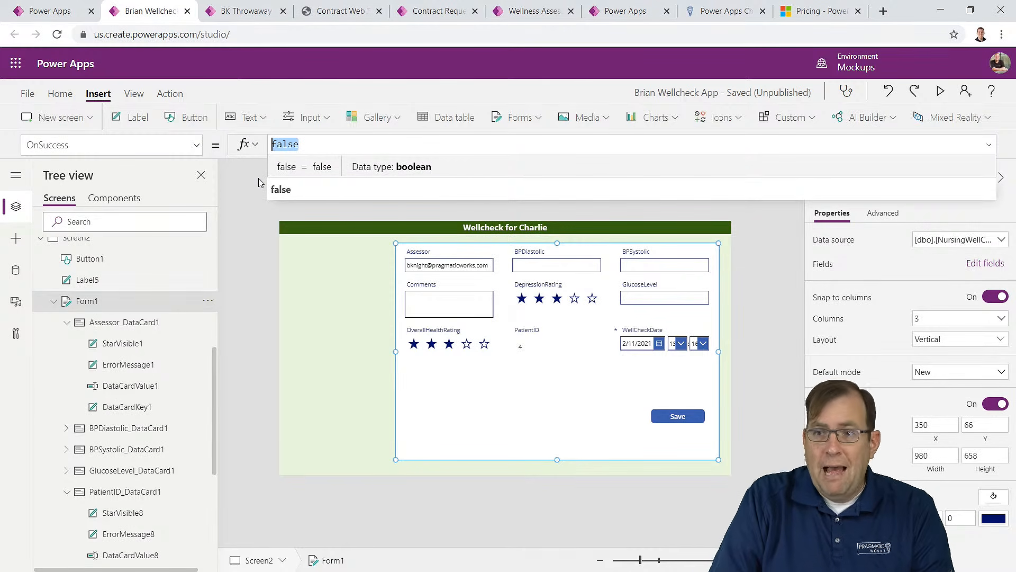
pyautogui.write('NewForm(F')
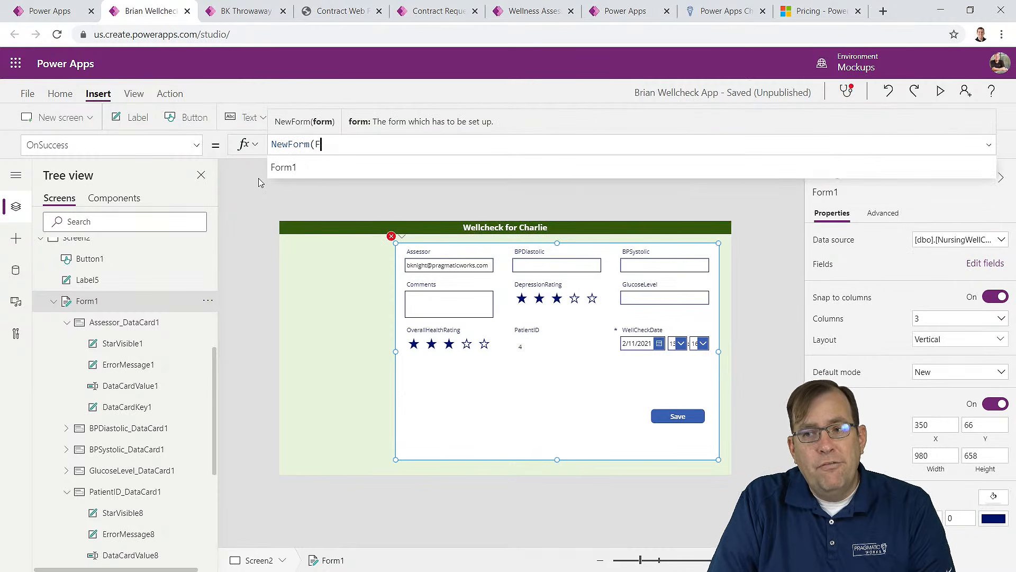
pyautogui.press('BackSpace')
pyautogui.write('Form1')
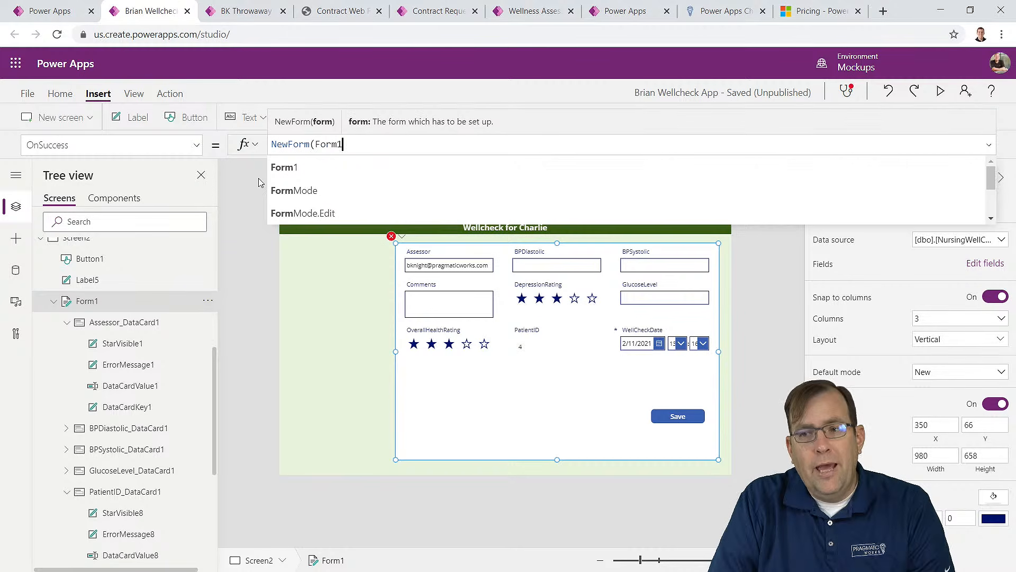
pyautogui.write(')')
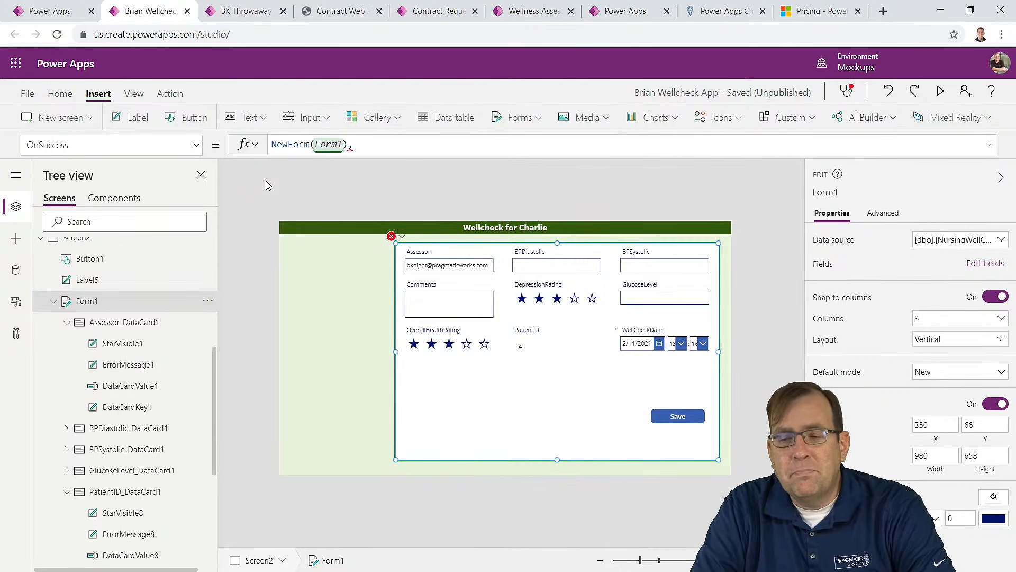
# Step: Extend the form's OnSuccess formula with ;Notify("Bravo, you rock",NotificationType.Success)
pyautogui.write(';')
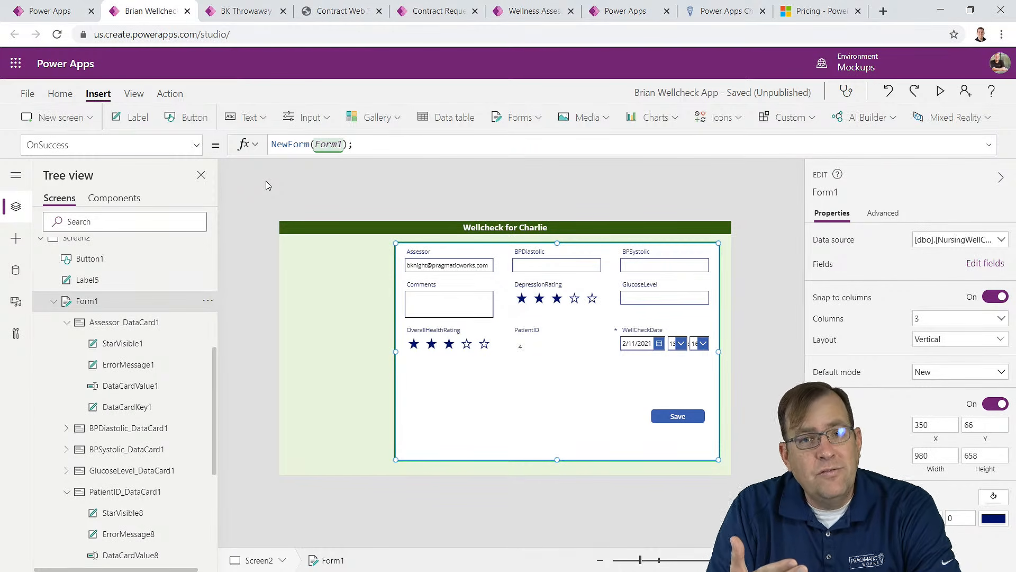
pyautogui.write('Not')
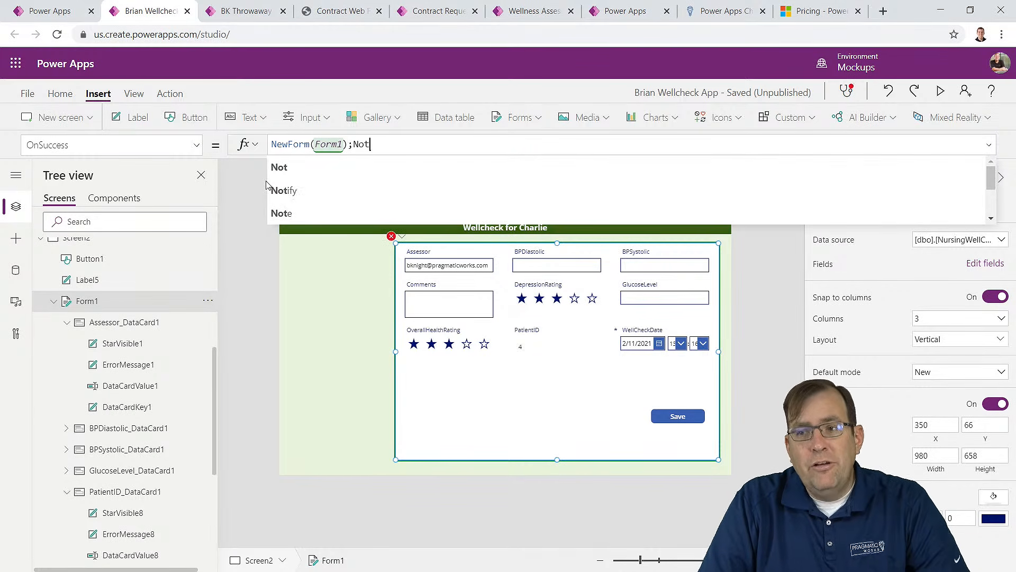
pyautogui.click(268, 185)
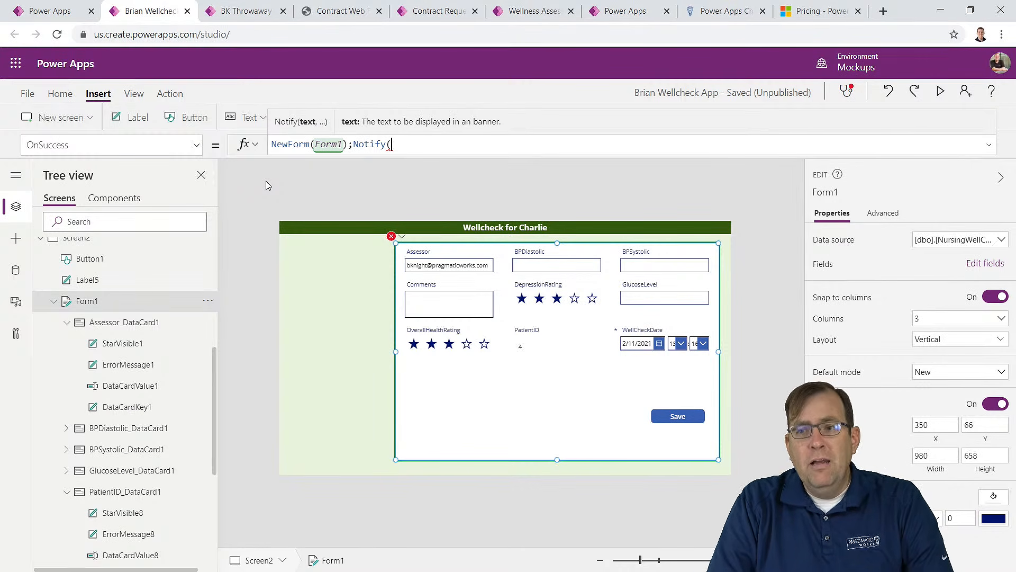
pyautogui.write('"Br')
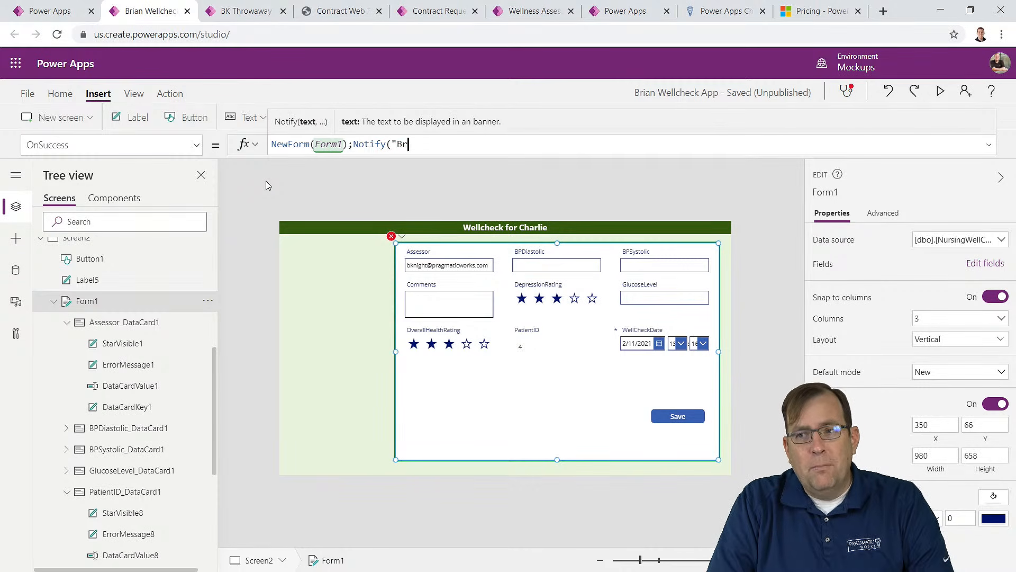
pyautogui.write('avo, you rock"')
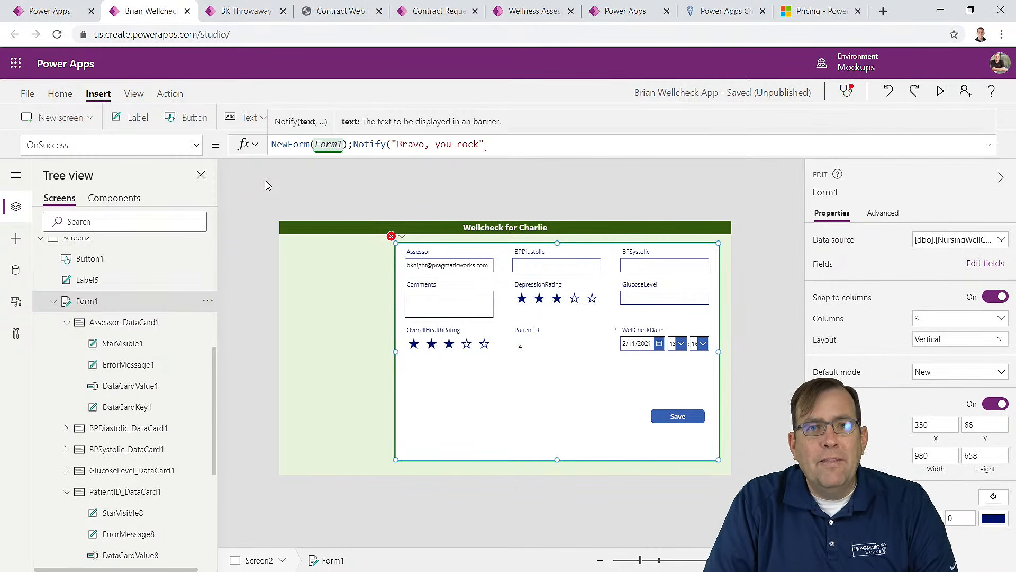
pyautogui.write(',')
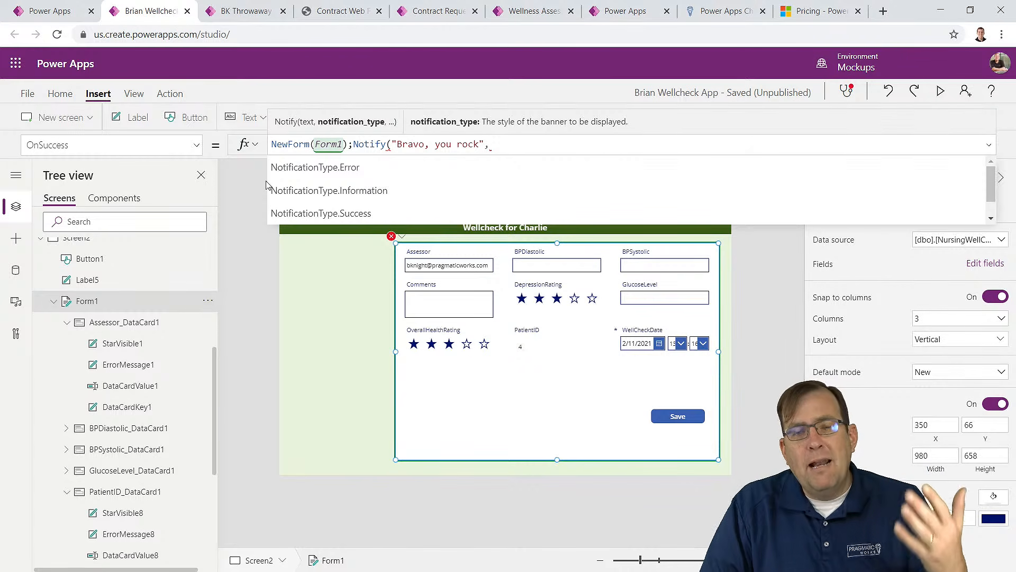
pyautogui.press('Down')
pyautogui.press('Down')
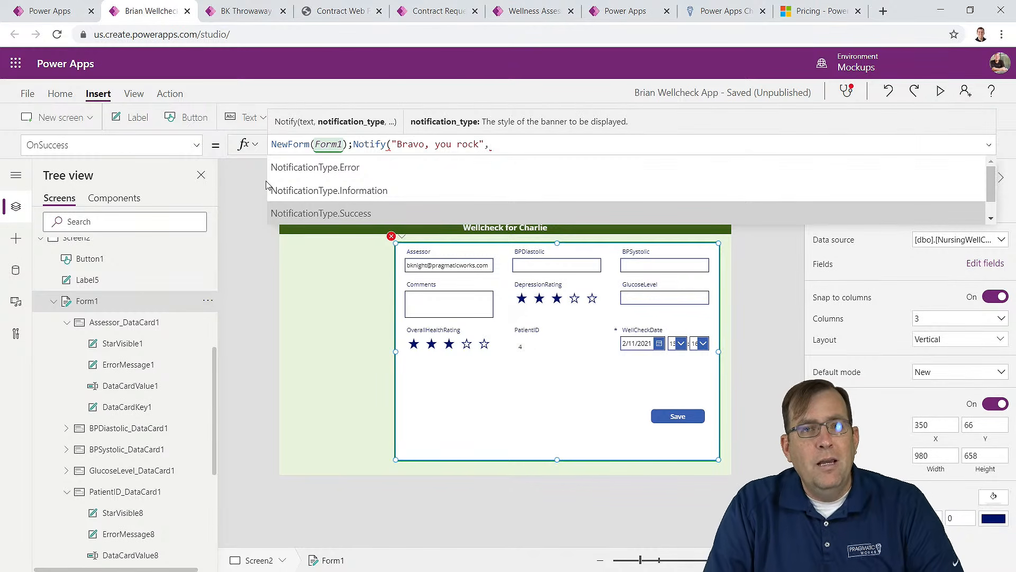
pyautogui.press('Tab')
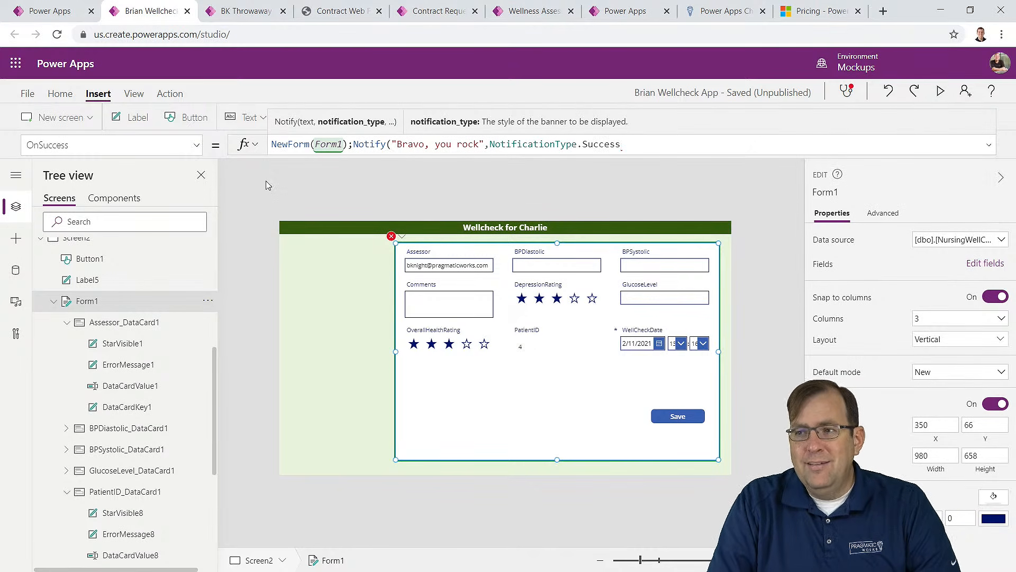
pyautogui.write(')')
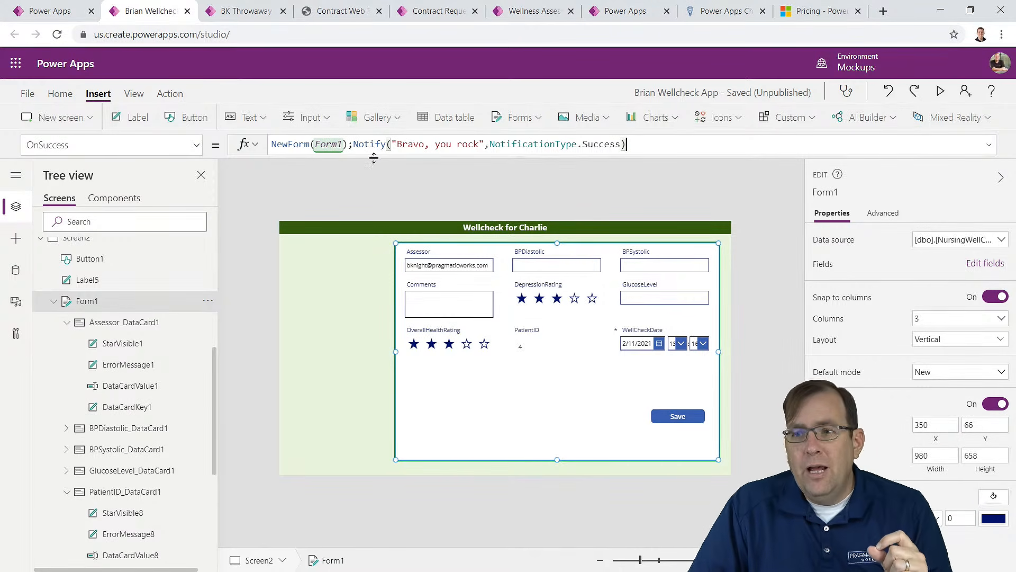
# Step: Enlarge the formula area, try text formatting on the OnSuccess formula and remove the formatting again
pyautogui.moveTo(375, 156); pyautogui.dragTo(382, 201)
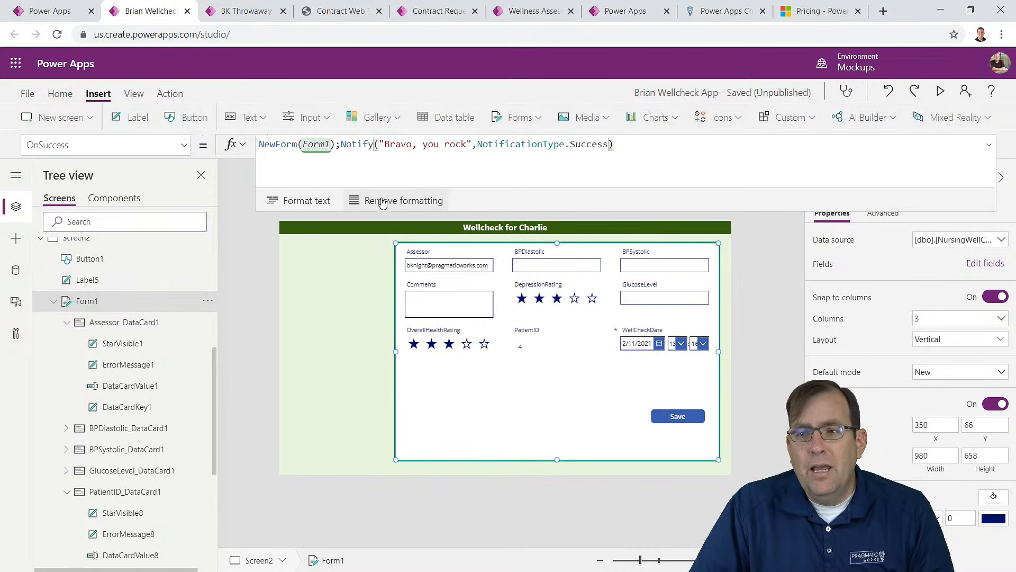
pyautogui.click(312, 201)
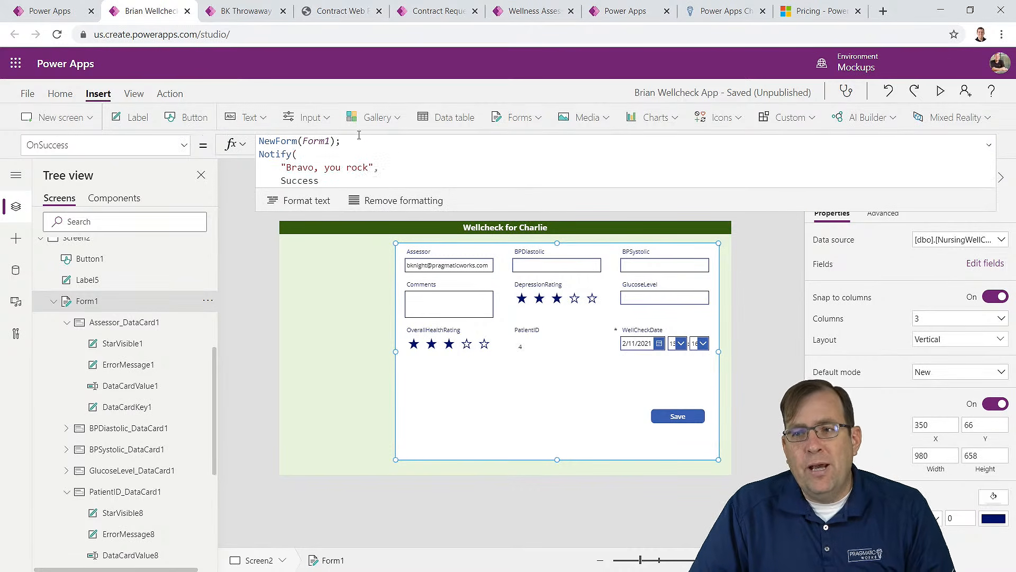
pyautogui.scroll(1, 350, 165)
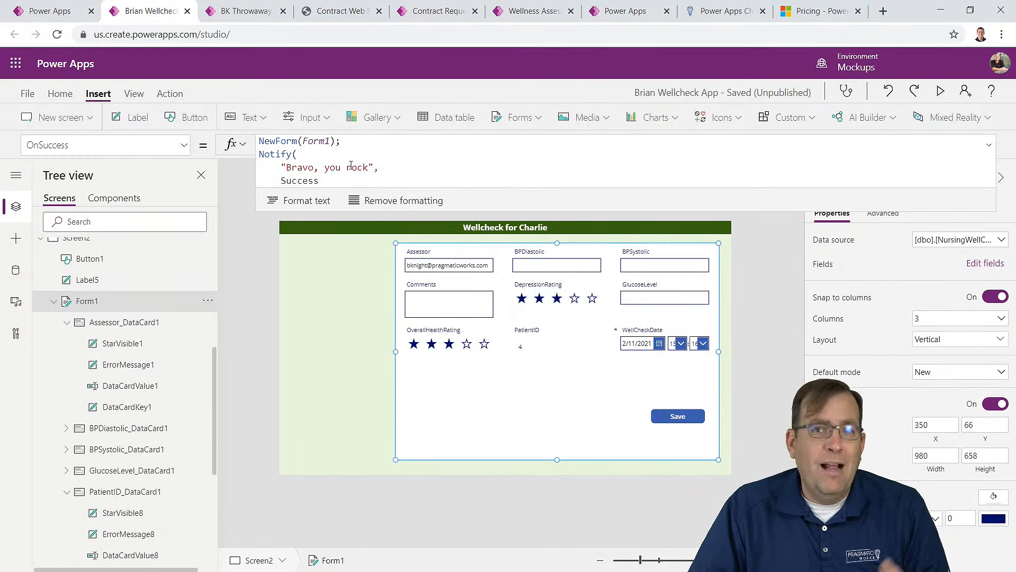
pyautogui.click(389, 200)
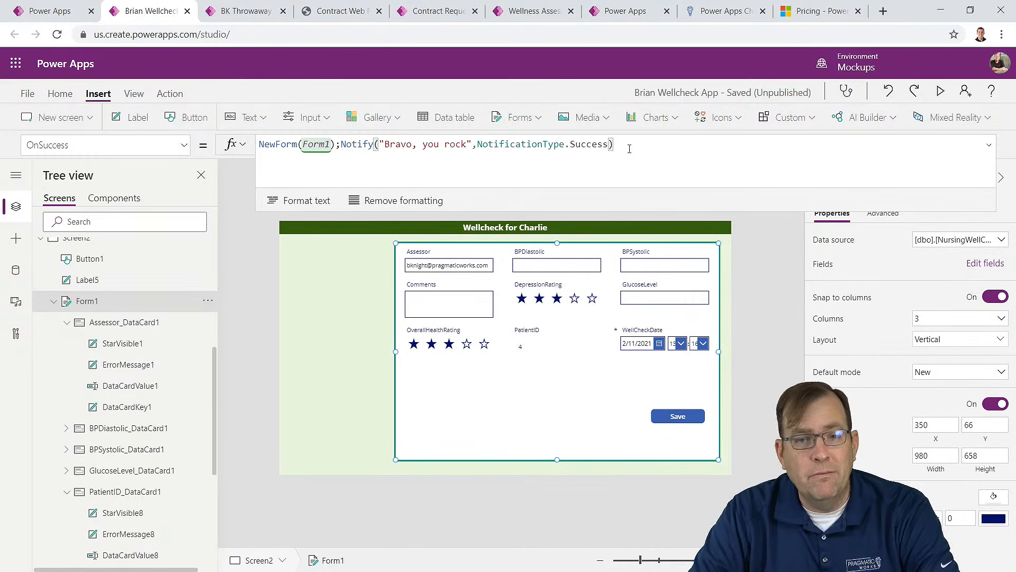
# Step: Append a Navigate function call to the form's OnSuccess formula after the notification
pyautogui.write(';')
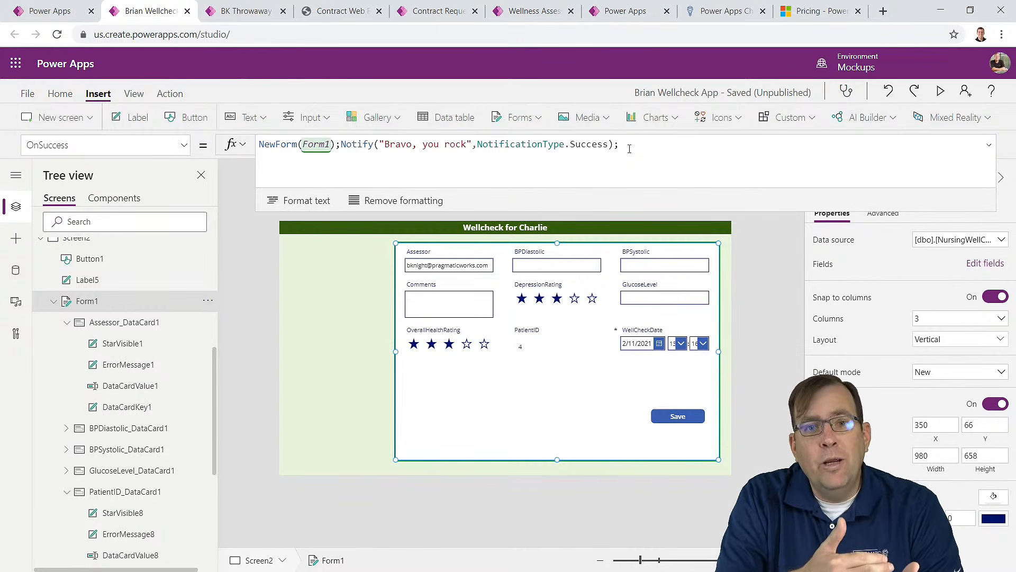
pyautogui.write('N')
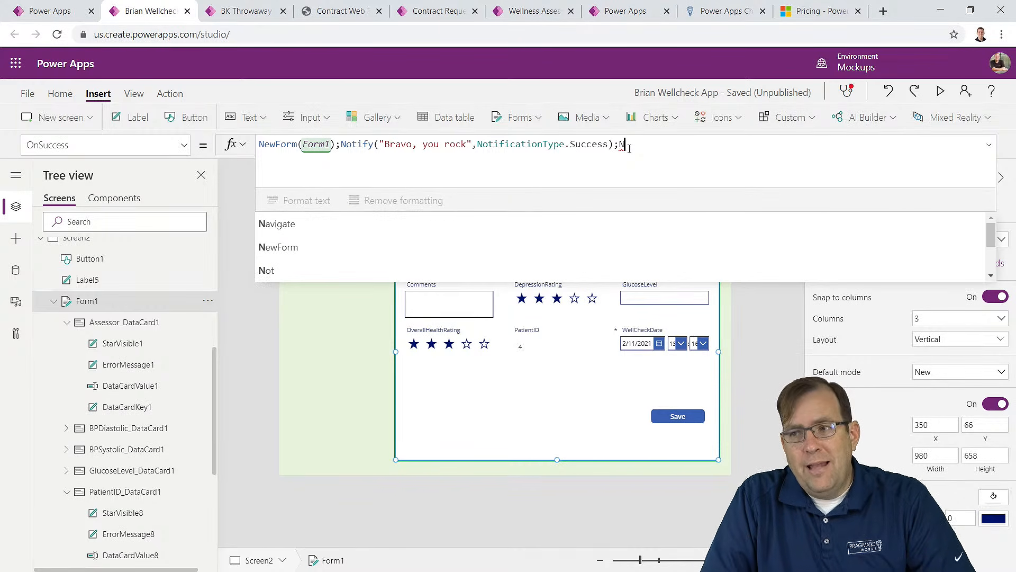
pyautogui.write('avi')
pyautogui.press('Tab')
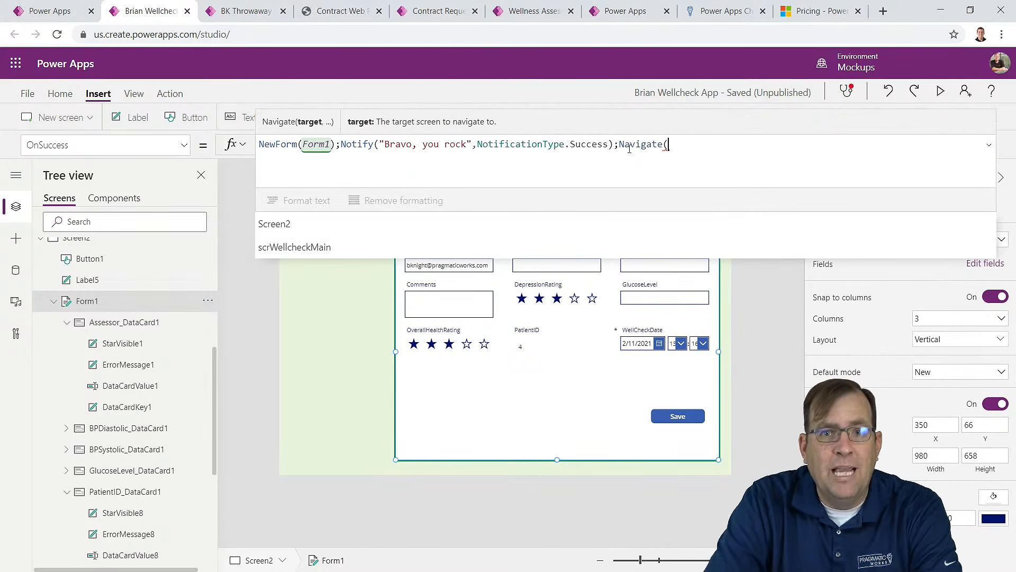
# Step: Set scrWellcheckMain as the target screen of the Navigate call in Form1's OnSuccess formula
pyautogui.press('Down')
pyautogui.press('Down')
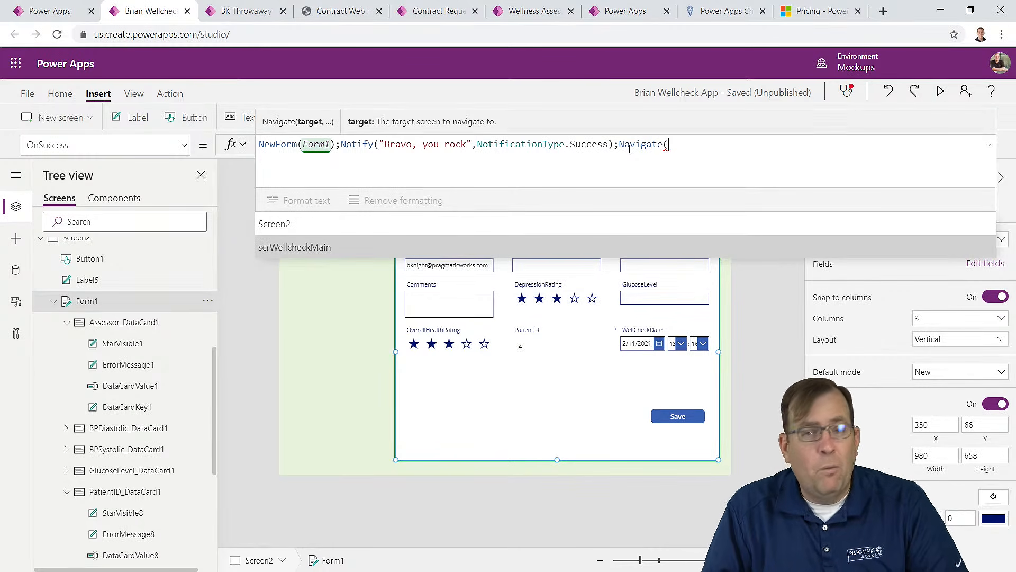
pyautogui.press('Tab')
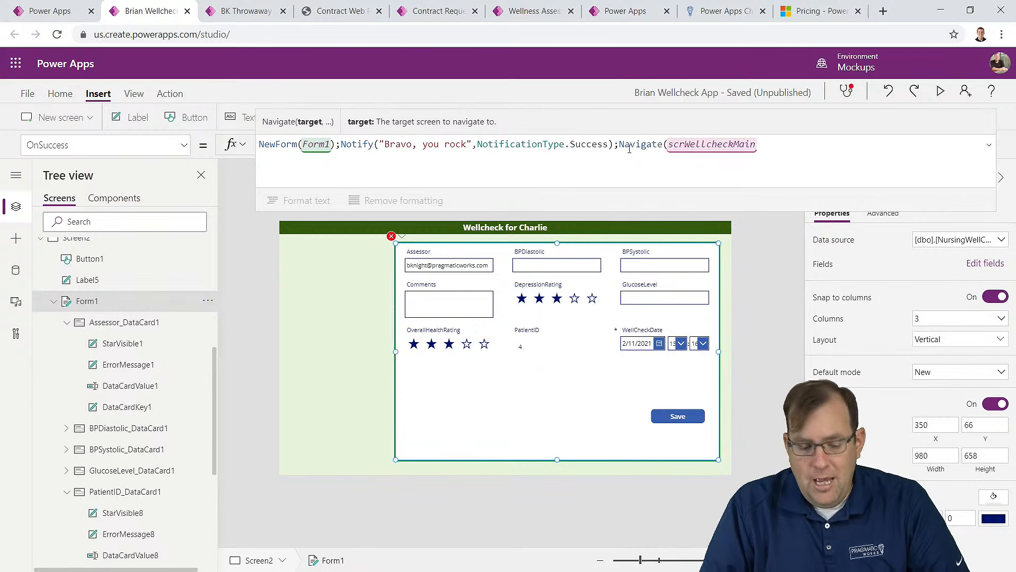
# Step: Add ScreenTransition.Cover as the transition argument and close the Navigate call in Form1's OnSuccess formula
pyautogui.write(',')
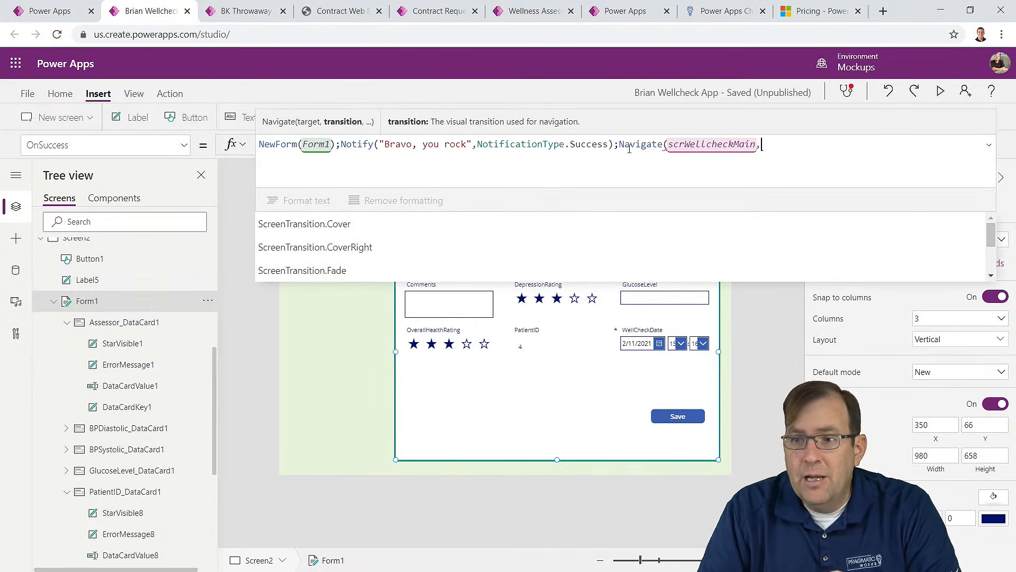
pyautogui.press('Down')
pyautogui.press('Down')
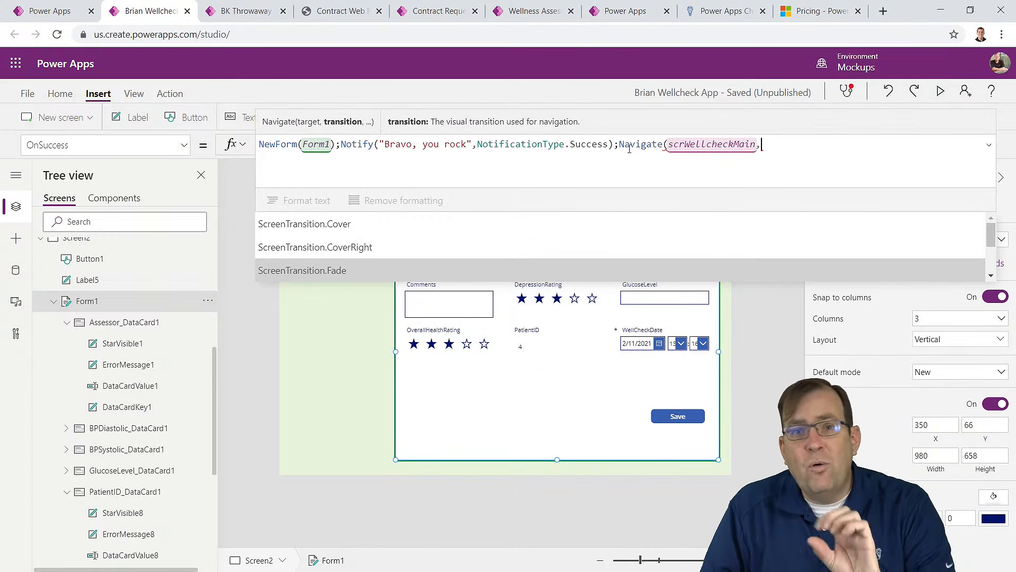
pyautogui.press('Up')
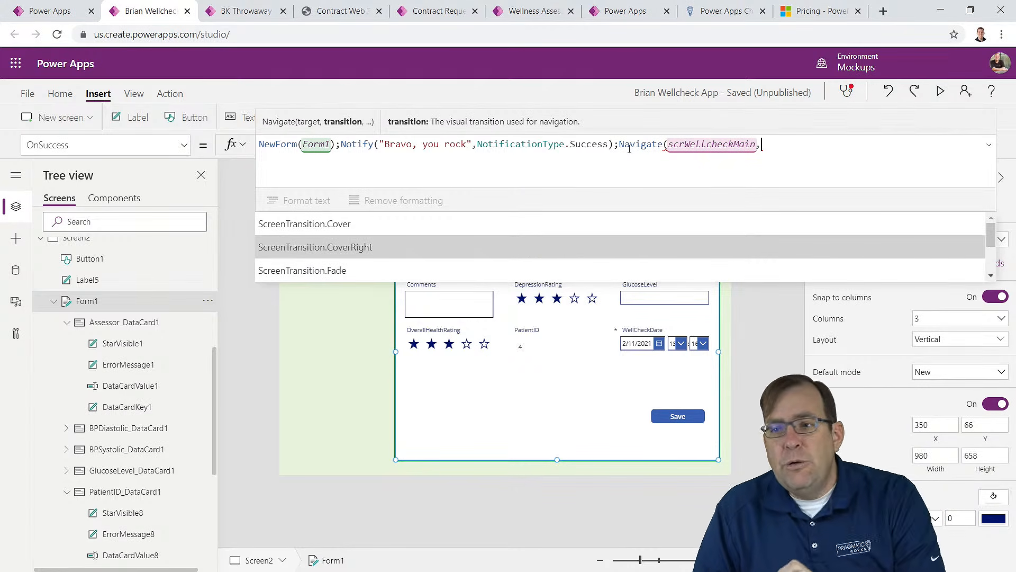
pyautogui.press('Down')
pyautogui.press('Down')
pyautogui.press('Down')
pyautogui.press('Up')
pyautogui.press('Up')
pyautogui.press('Up')
pyautogui.press('Up')
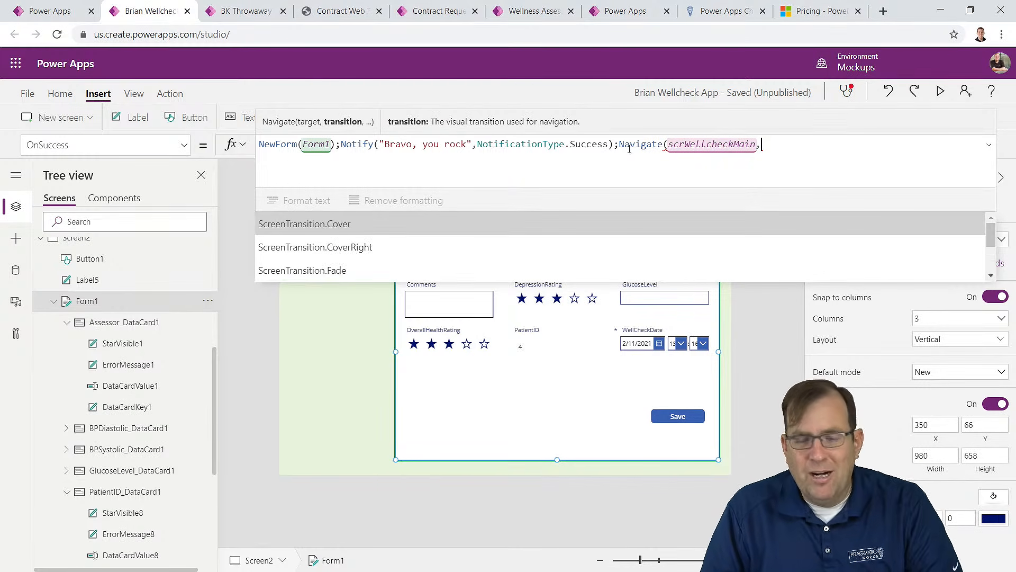
pyautogui.press('Tab')
pyautogui.write(')')
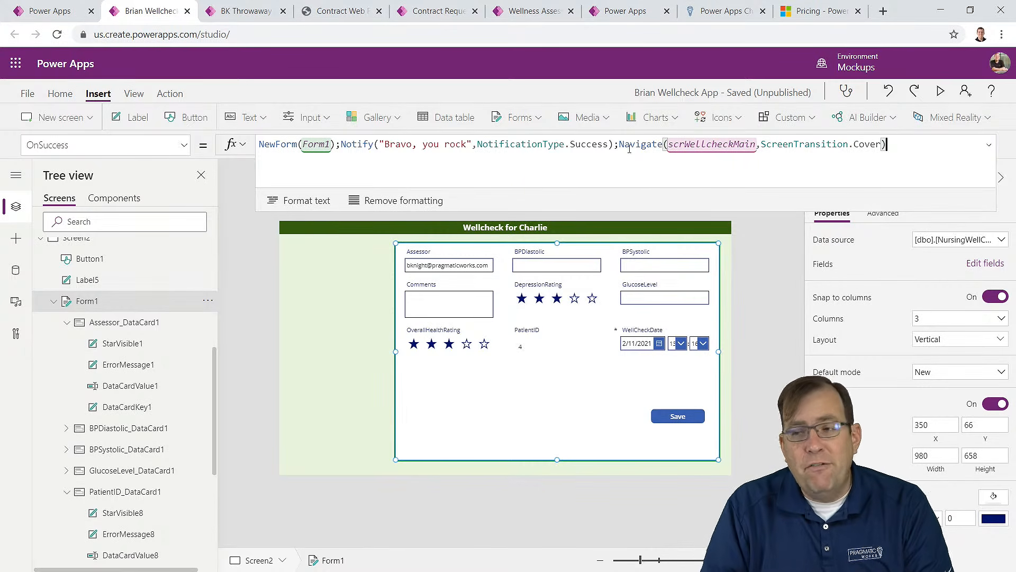
# Step: Select the whole OnSuccess formula of Form1 and collapse the expanded formula editor
pyautogui.hotkey('ctrl', 'a')
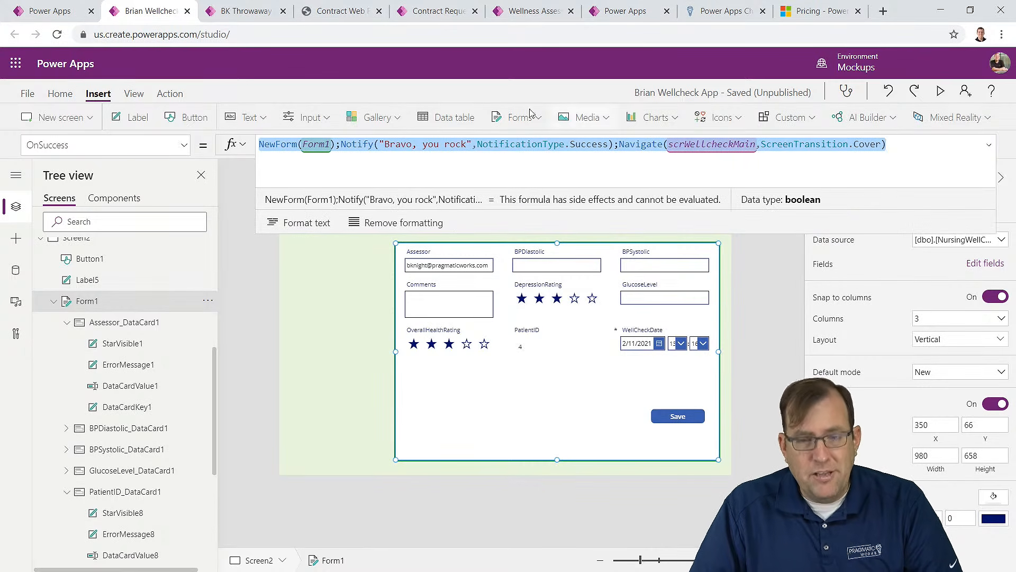
pyautogui.hotkey('alt', 'Tab')
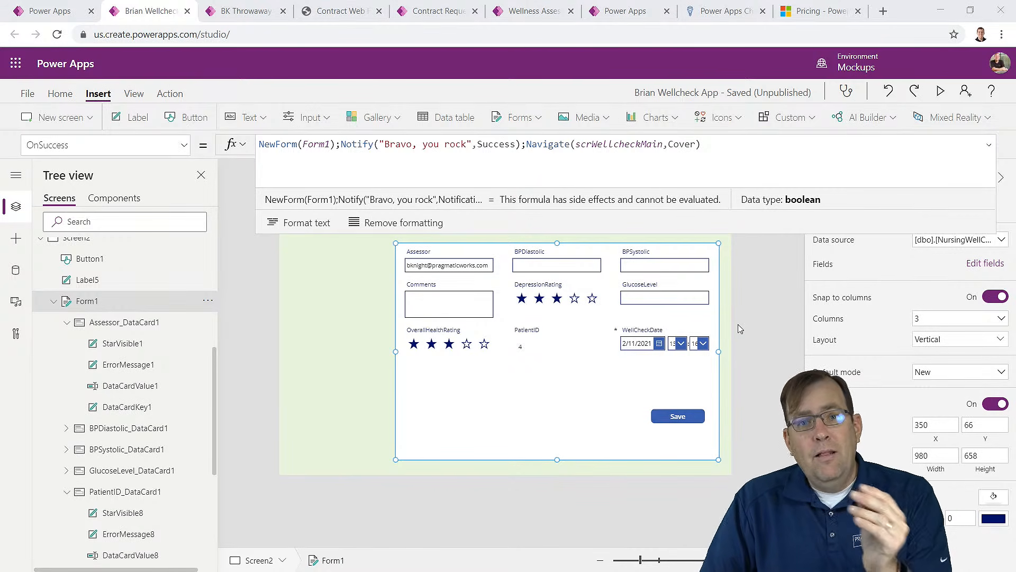
pyautogui.click(989, 147)
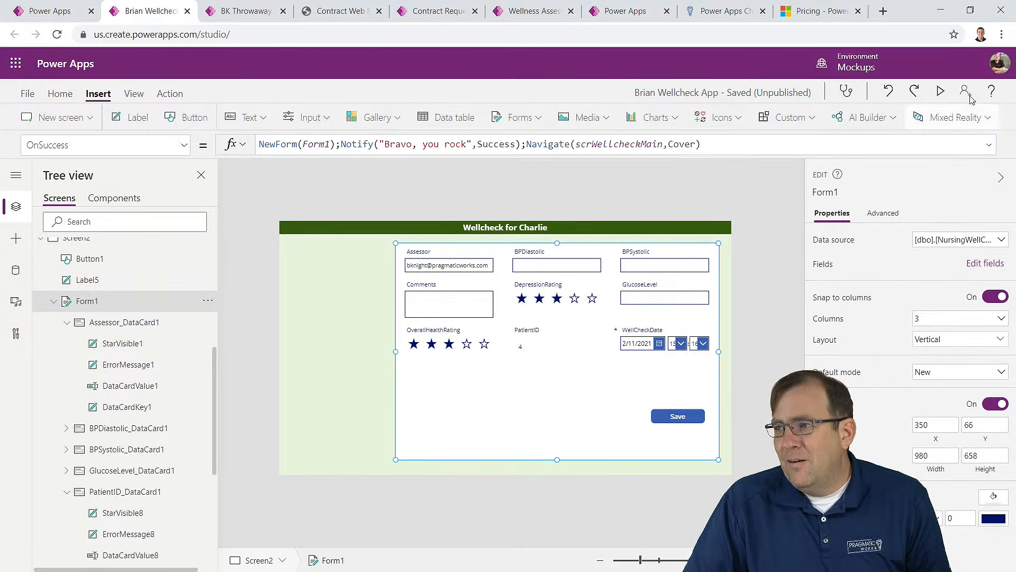
# Step: Preview the app and enter 90 for BPDiastolic and 80 for BPSystolic in the wellcheck form
pyautogui.click(940, 92)
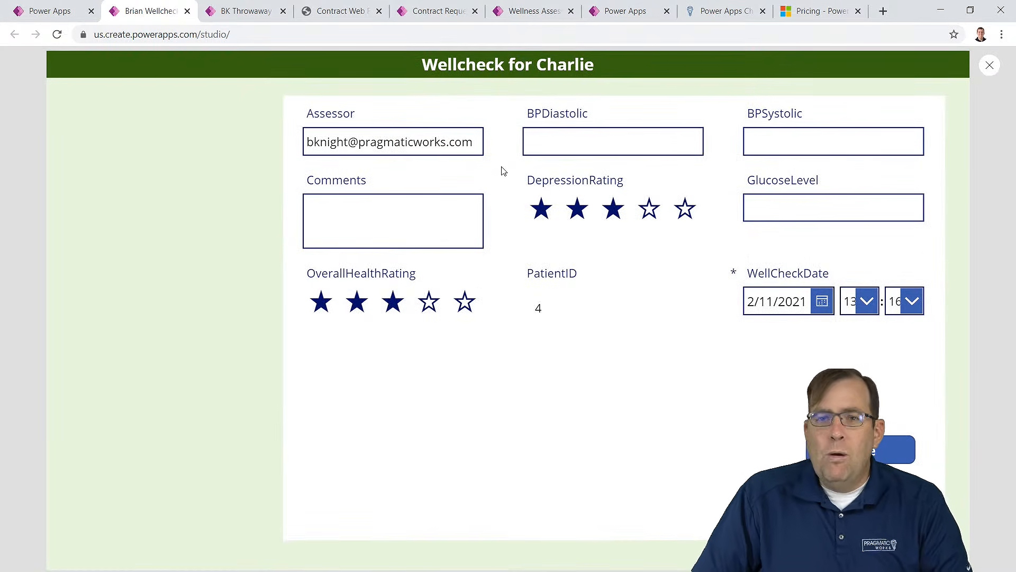
pyautogui.click(563, 146)
pyautogui.write('90')
pyautogui.press('Tab')
pyautogui.write('80')
# Step: Fill the Comments field with "Patient neck was going 360 and spitting pea soup projectile 7 feet. Called priest."
pyautogui.click(334, 206)
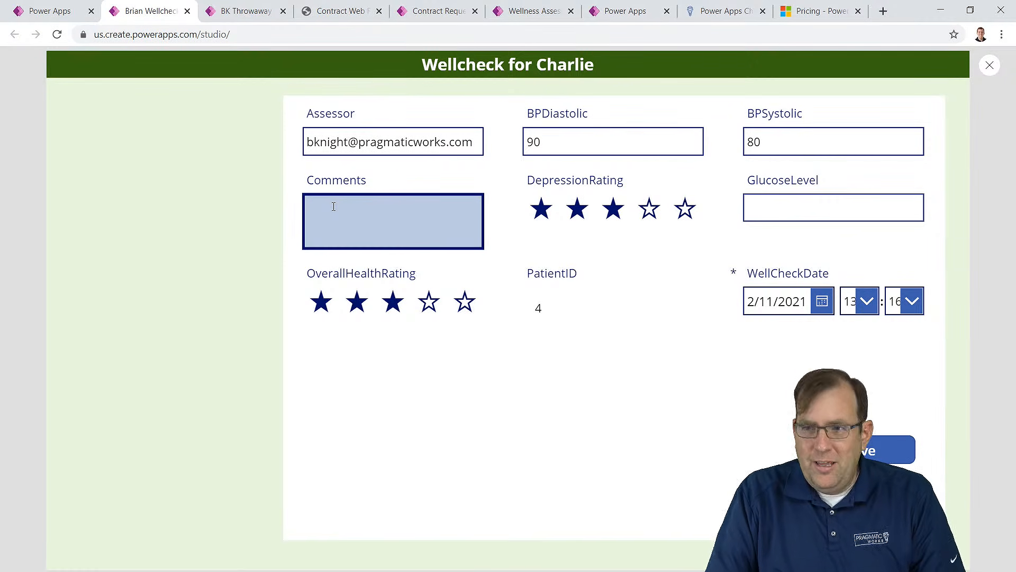
pyautogui.write('Patei')
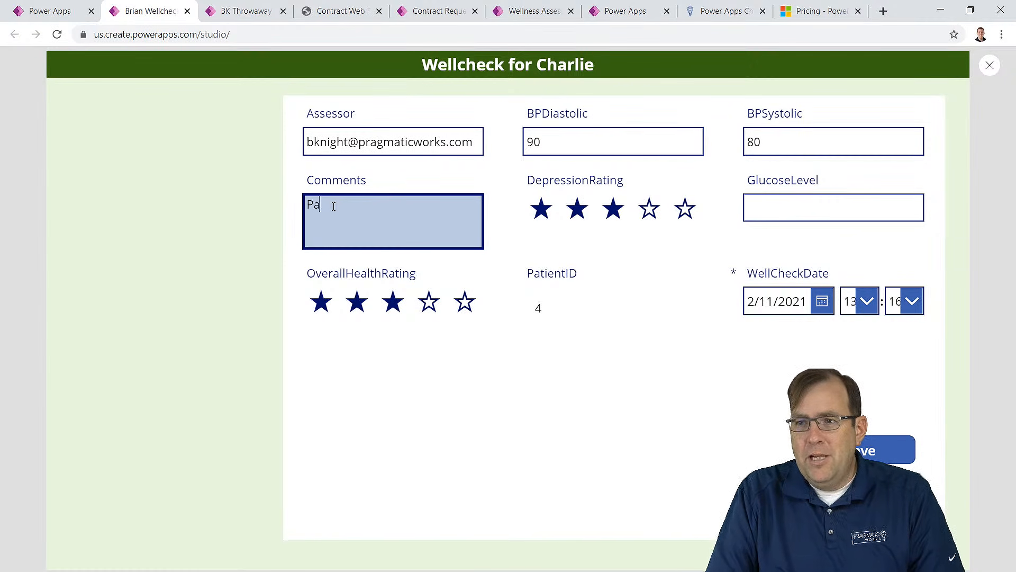
pyautogui.press('BackSpace')
pyautogui.press('BackSpace')
pyautogui.write('ient ')
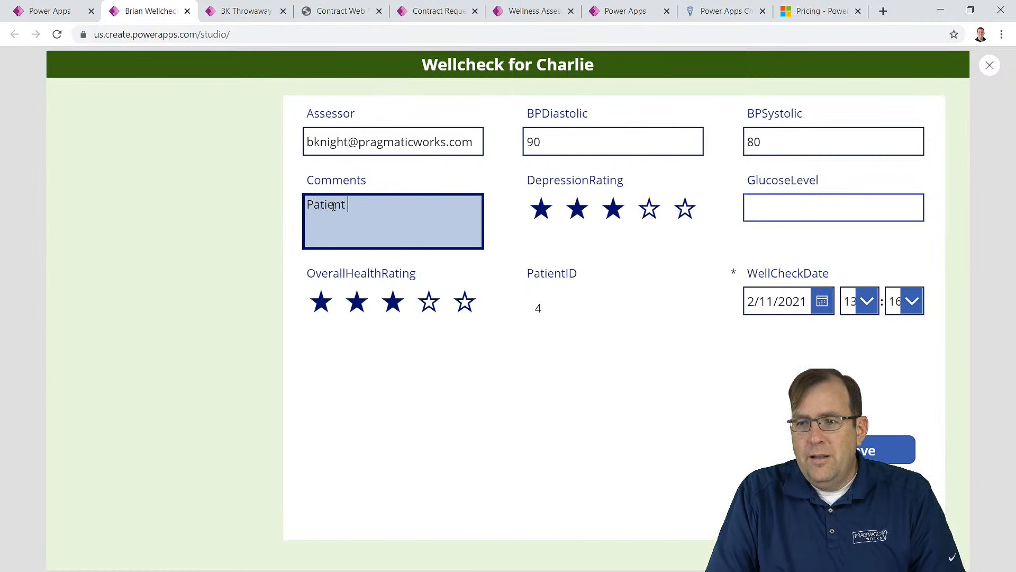
pyautogui.write('neck was goin')
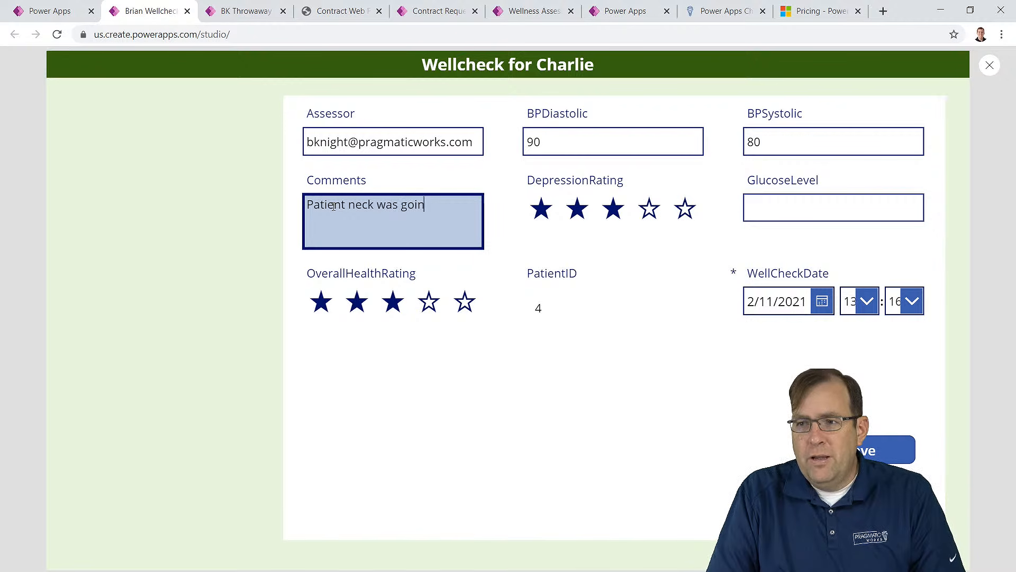
pyautogui.write('g 360 and s')
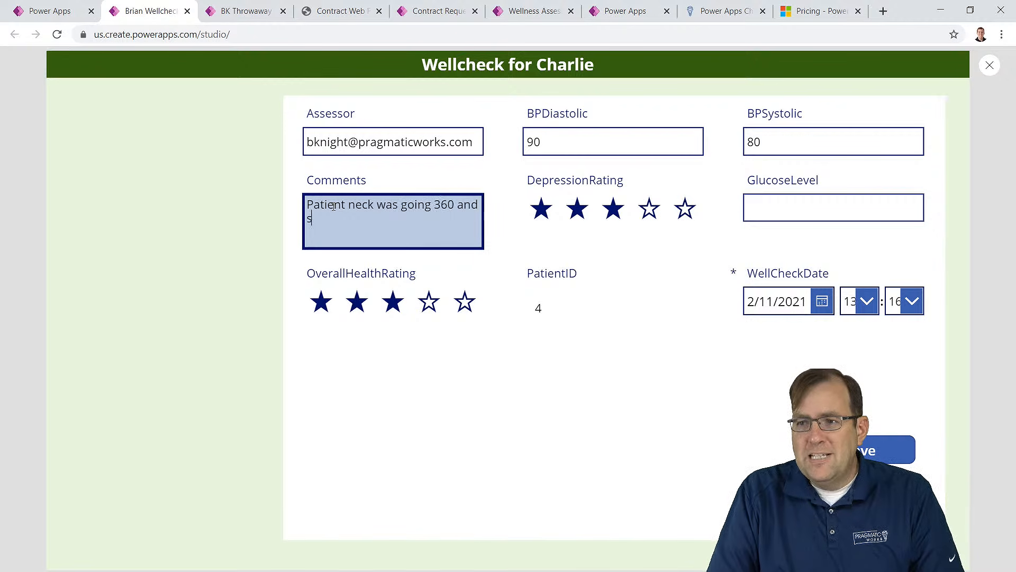
pyautogui.write('pitting pe')
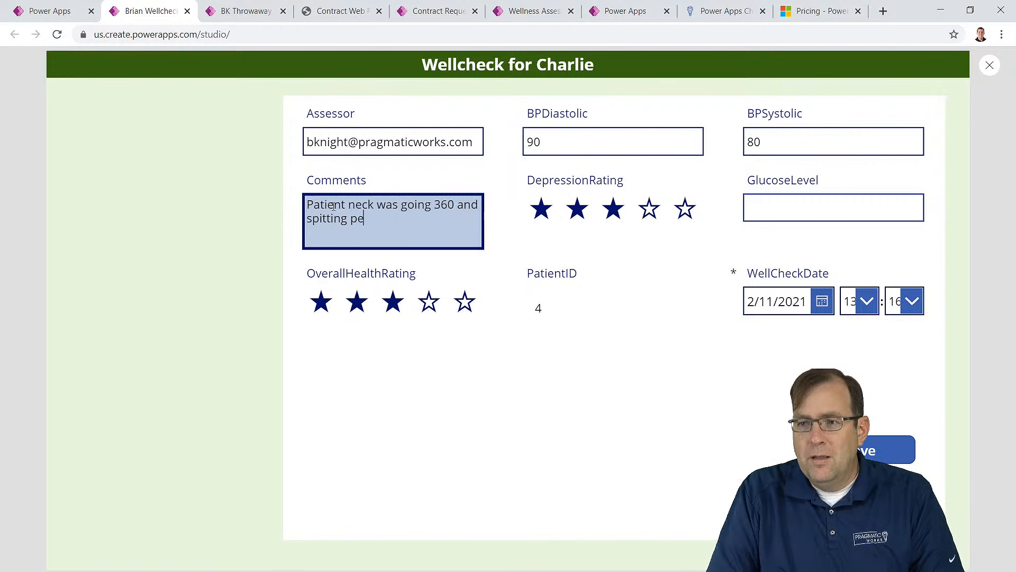
pyautogui.write('a soup projecto')
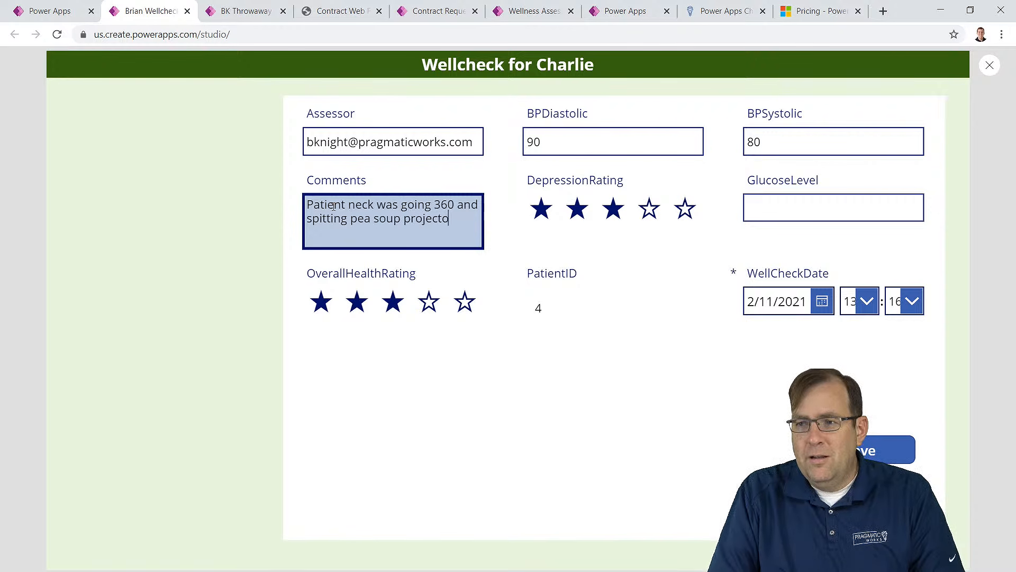
pyautogui.press('BackSpace')
pyautogui.write('ile 7')
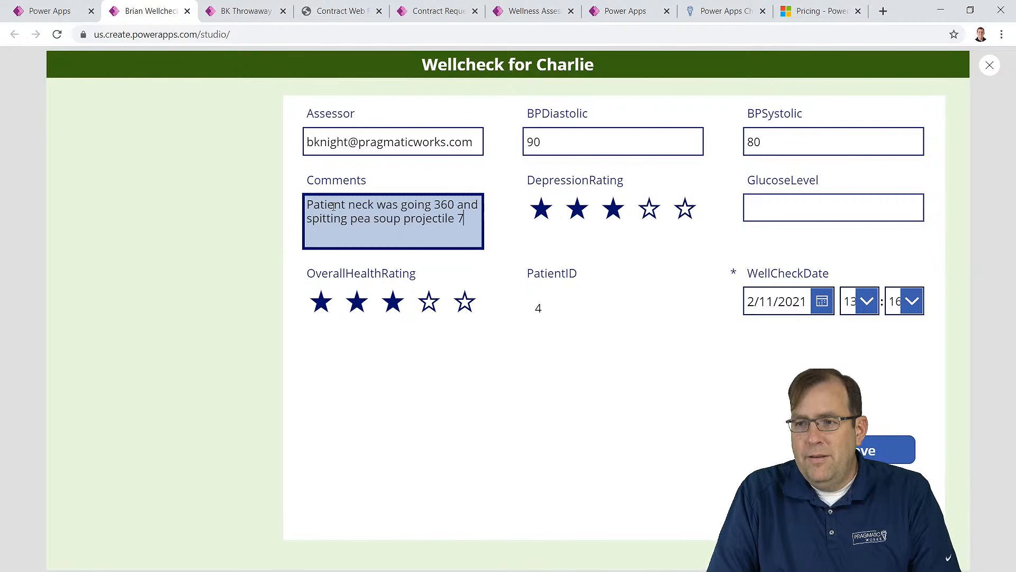
pyautogui.write(' feet')
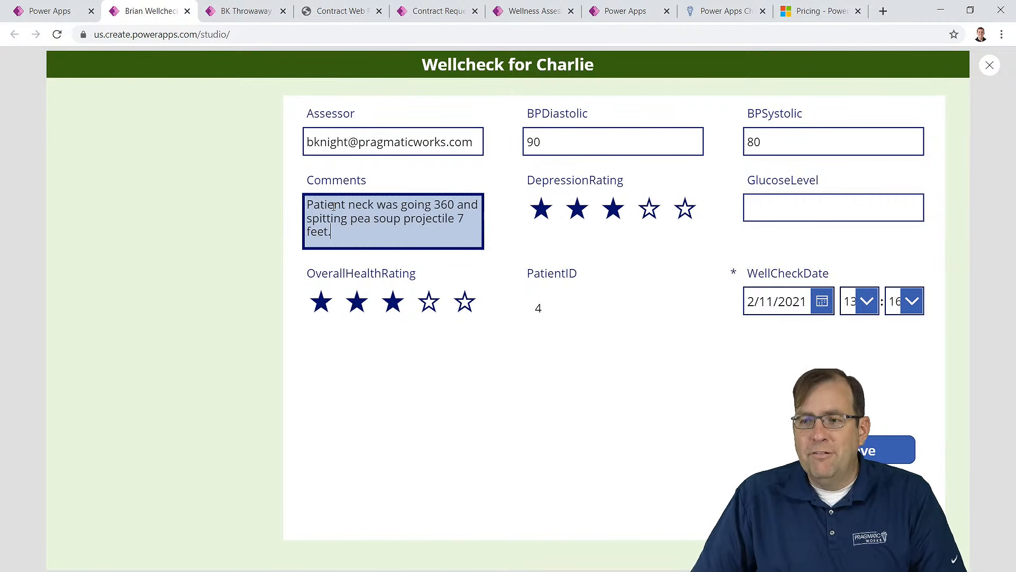
pyautogui.write('. Called p')
pyautogui.press('BackSpace')
pyautogui.write('preie')
pyautogui.write('iest')
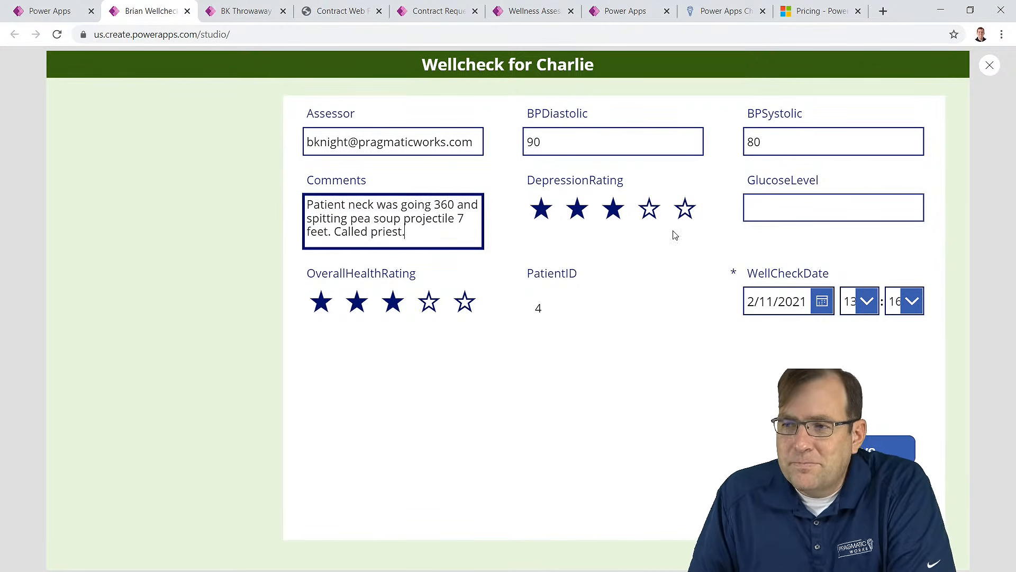
# Step: Set DepressionRating to four stars and OverallHealthRating to one star
pyautogui.click(592, 217)
pyautogui.click(613, 217)
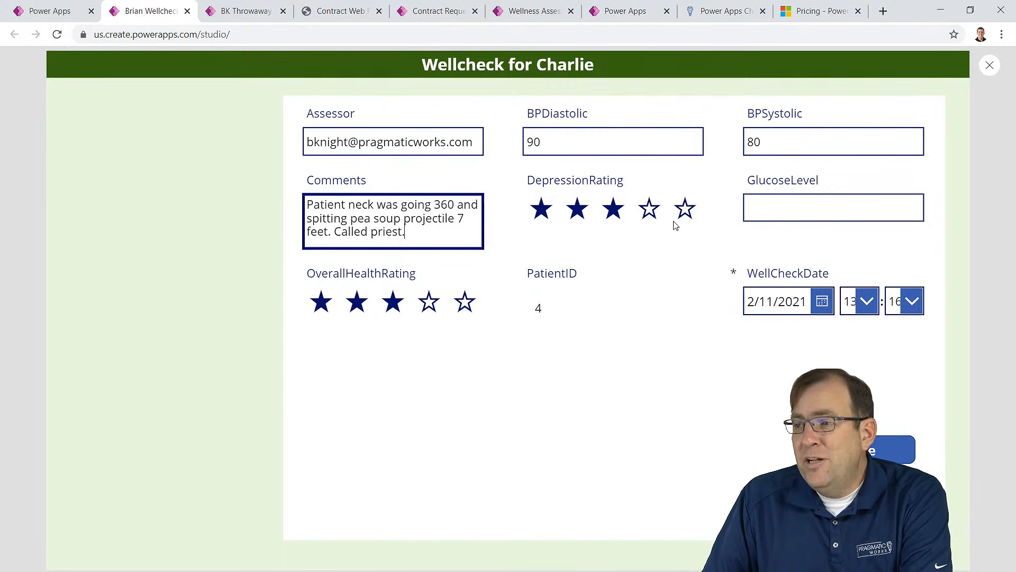
pyautogui.click(641, 213)
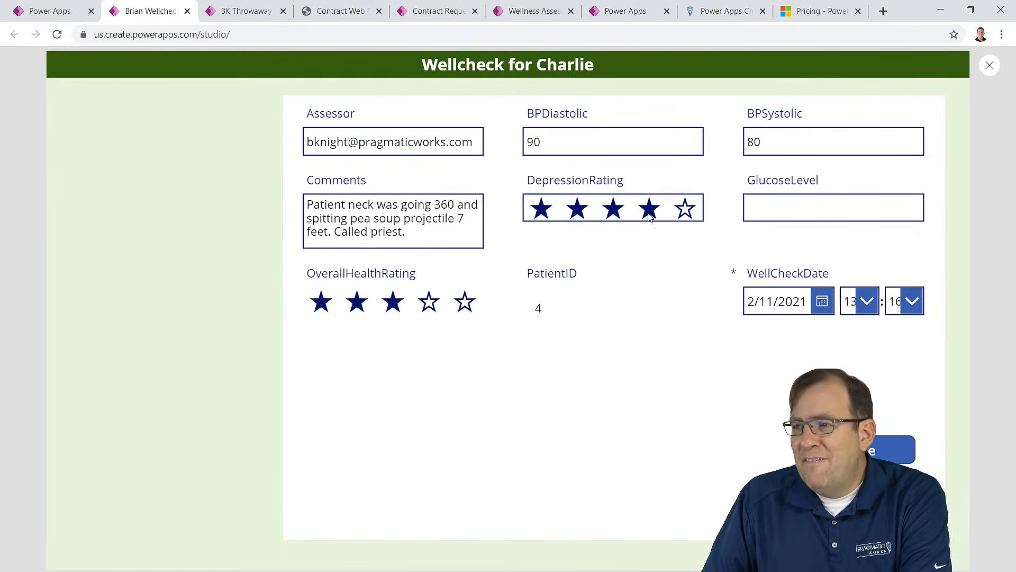
pyautogui.click(421, 304)
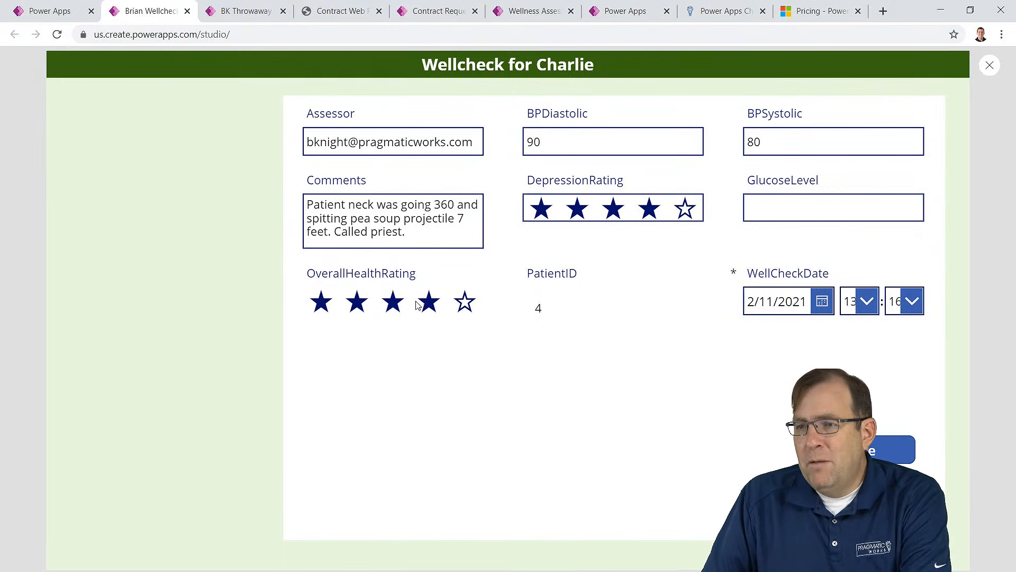
pyautogui.click(317, 303)
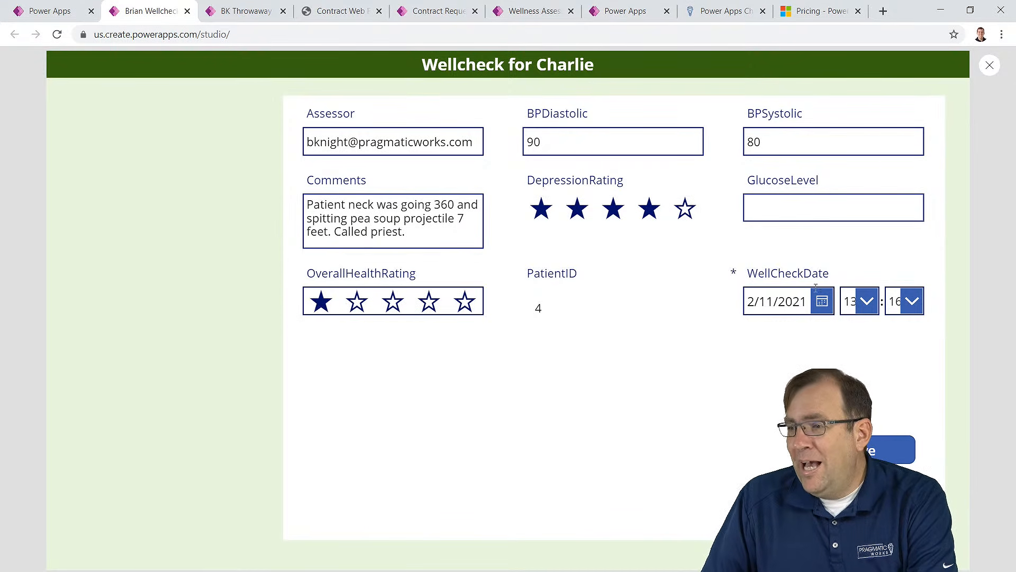
# Step: Save the wellcheck with GlucoseLevel left blank and dismiss the success notification
pyautogui.click(779, 211)
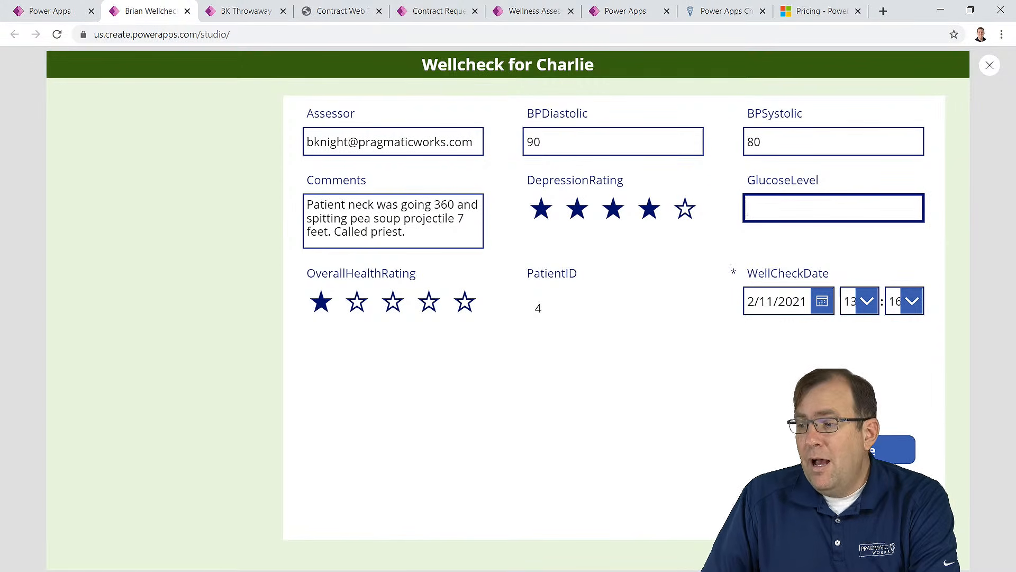
pyautogui.click(862, 449)
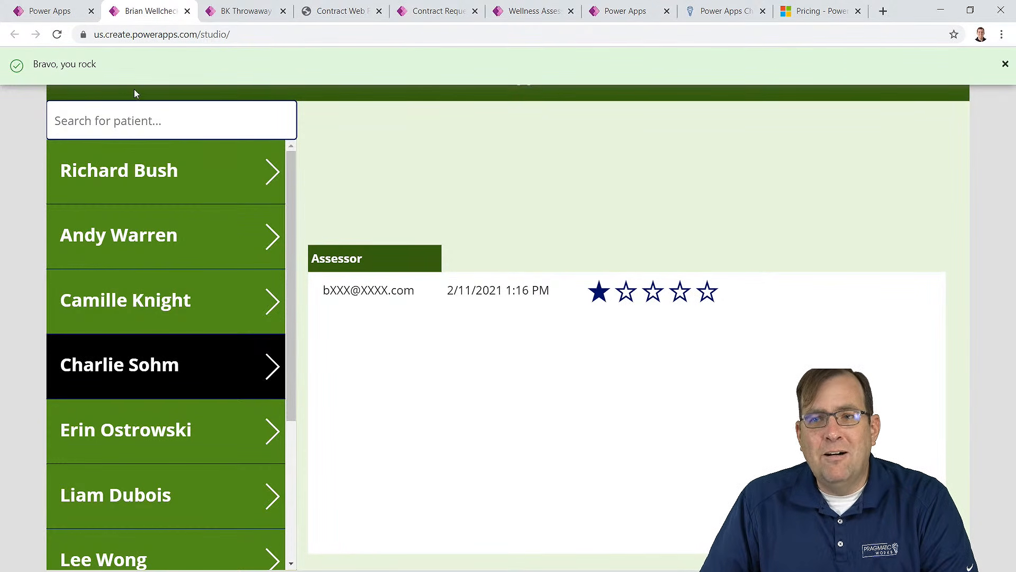
pyautogui.click(1004, 64)
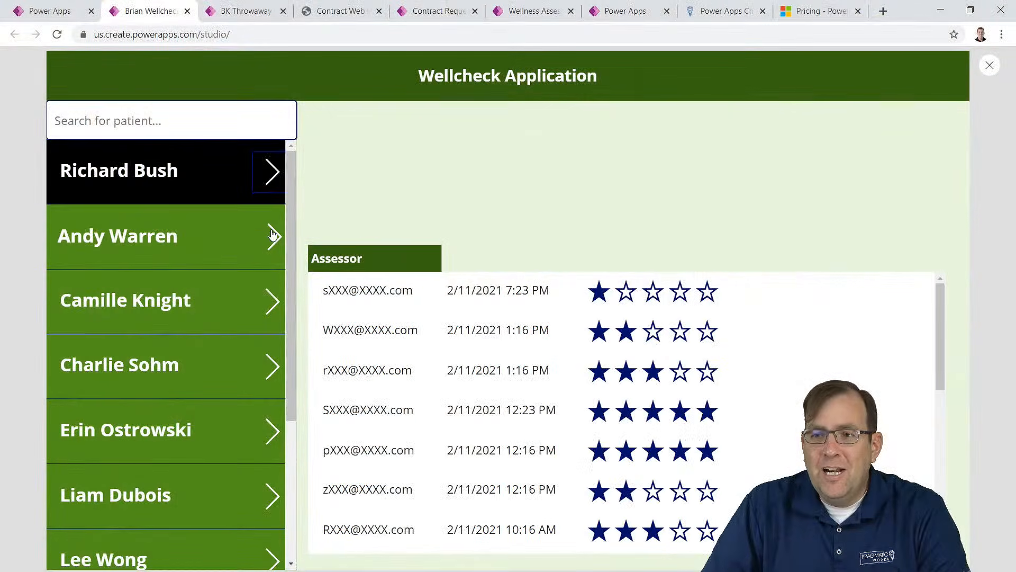
# Step: View the wellcheck records of the second and first patients in the list, and exit the preview
pyautogui.click(275, 235)
pyautogui.click(274, 182)
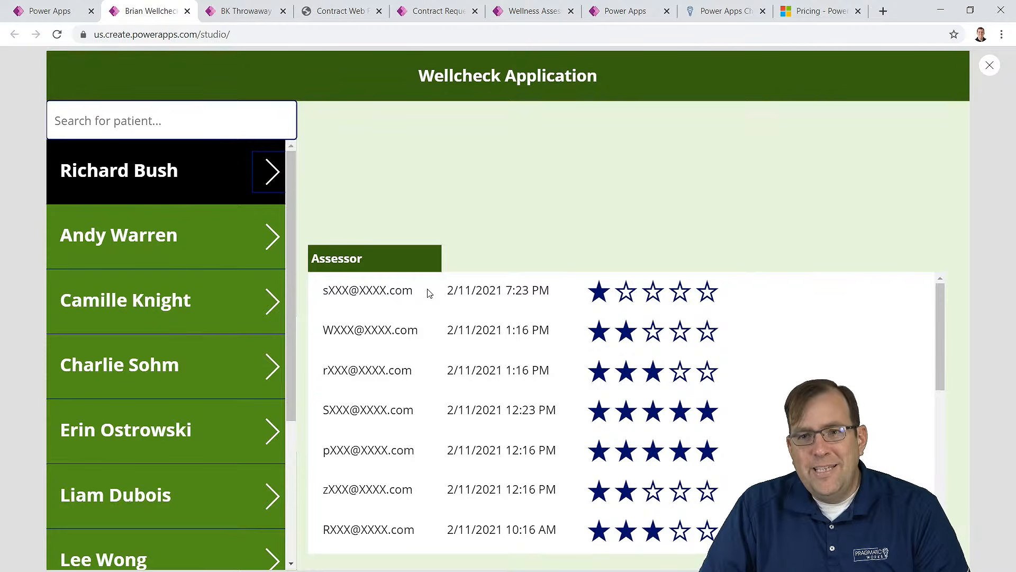
pyautogui.press('Escape')
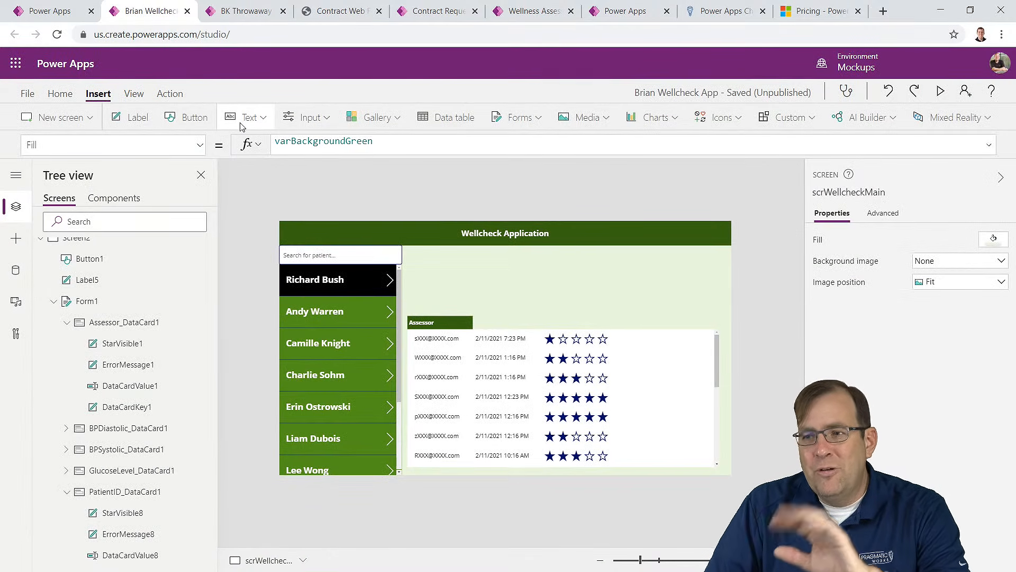
# Step: Insert a text label showing ThisItem.Comments into the row template of the wellcheck records gallery
pyautogui.click(541, 336)
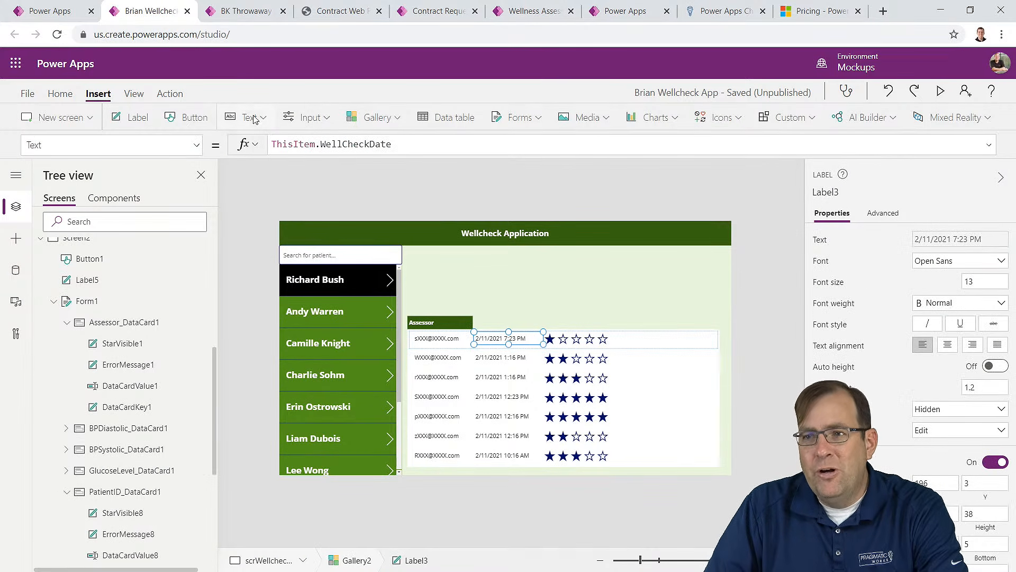
pyautogui.click(232, 119)
pyautogui.click(250, 140)
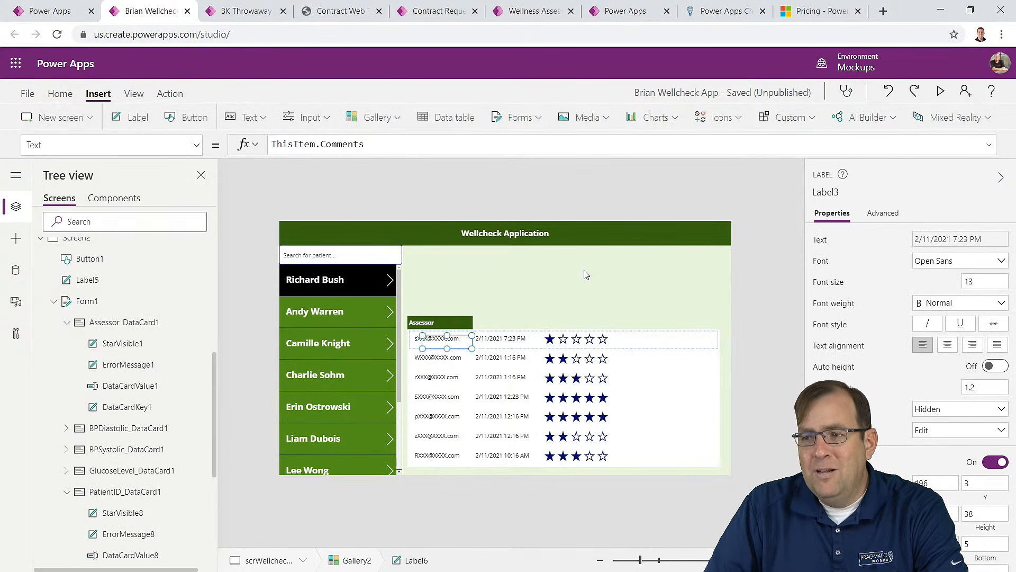
# Step: Place the comments label beside the rating stars in the gallery row and widen it to fit longer comments
pyautogui.moveTo(432, 342); pyautogui.dragTo(630, 336)
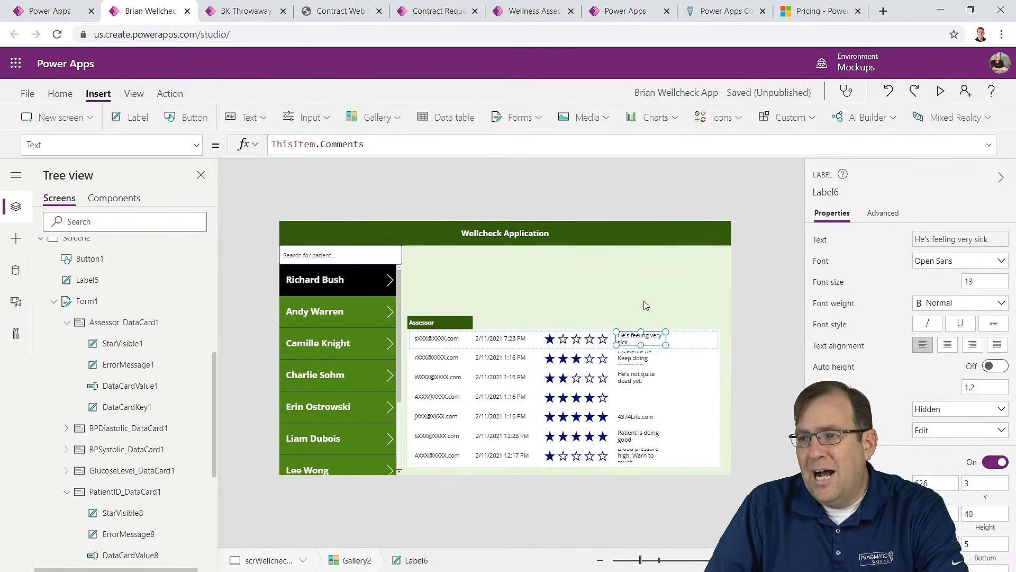
pyautogui.moveTo(666, 343); pyautogui.dragTo(678, 344)
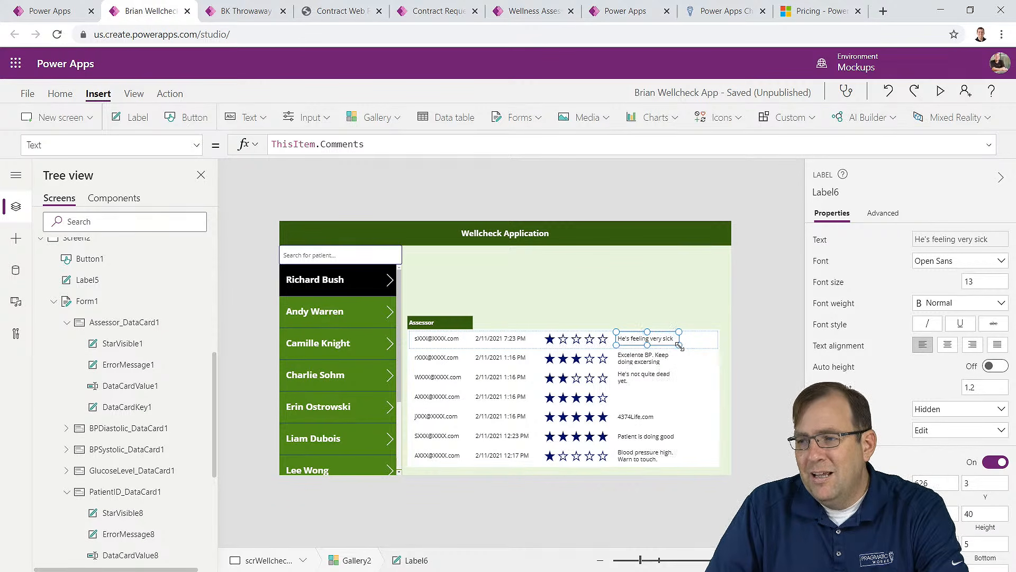
pyautogui.moveTo(680, 346); pyautogui.dragTo(684, 344)
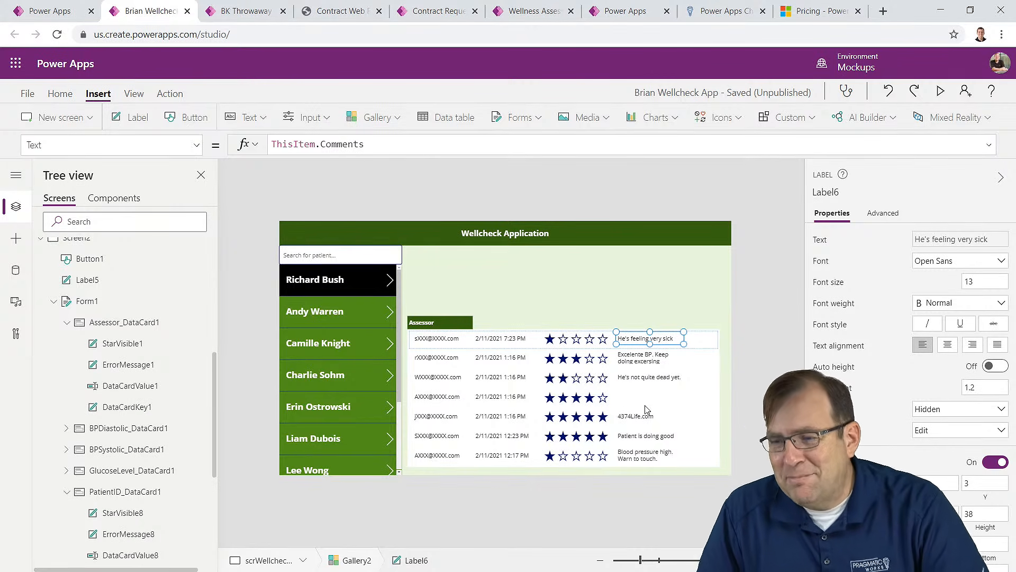
# Step: Preview the app and read through the comments in the first patient's wellcheck records
pyautogui.click(941, 91)
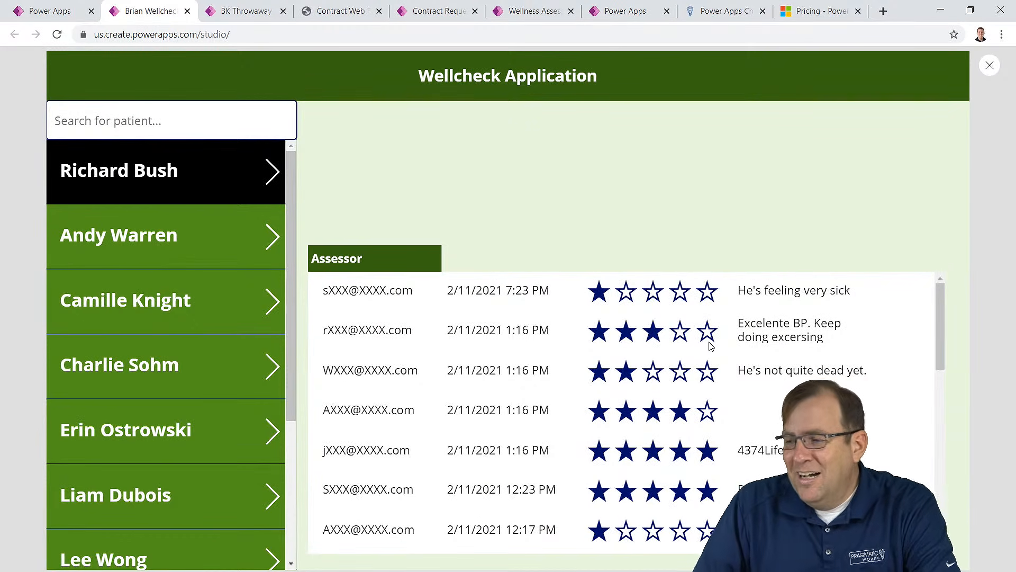
pyautogui.scroll(-2, 708, 347)
pyautogui.scroll(-4, 708, 347)
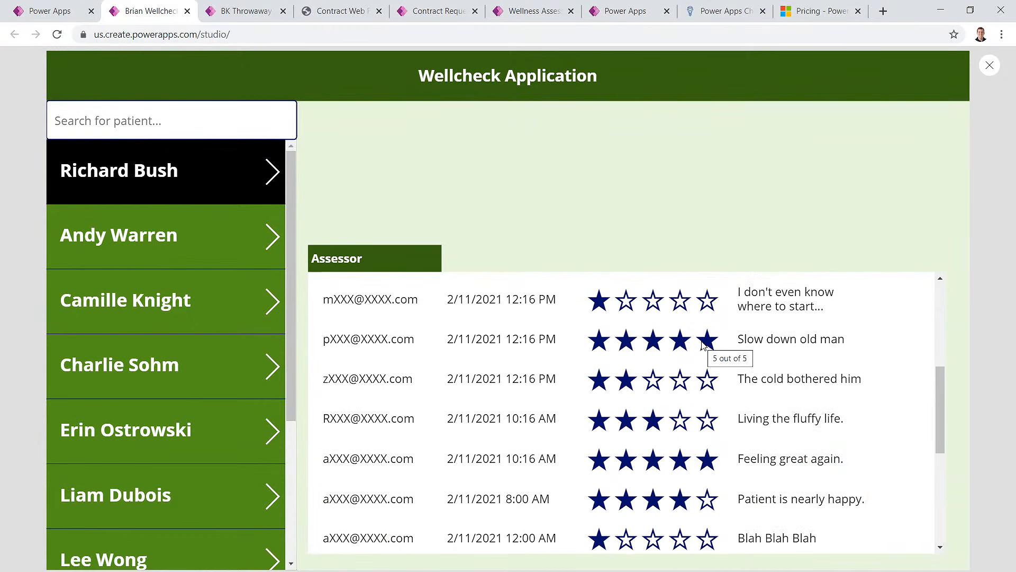
pyautogui.scroll(-3, 704, 344)
pyautogui.scroll(2, 704, 344)
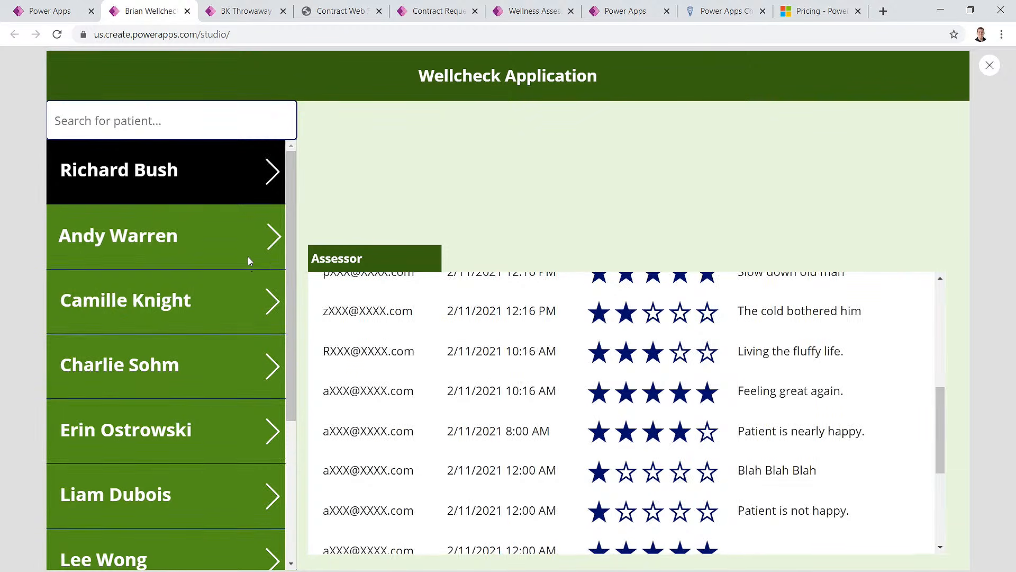
# Step: Check the wellcheck records of the second to fifth patients, reselect the first patient and exit the preview
pyautogui.click(261, 249)
pyautogui.click(265, 300)
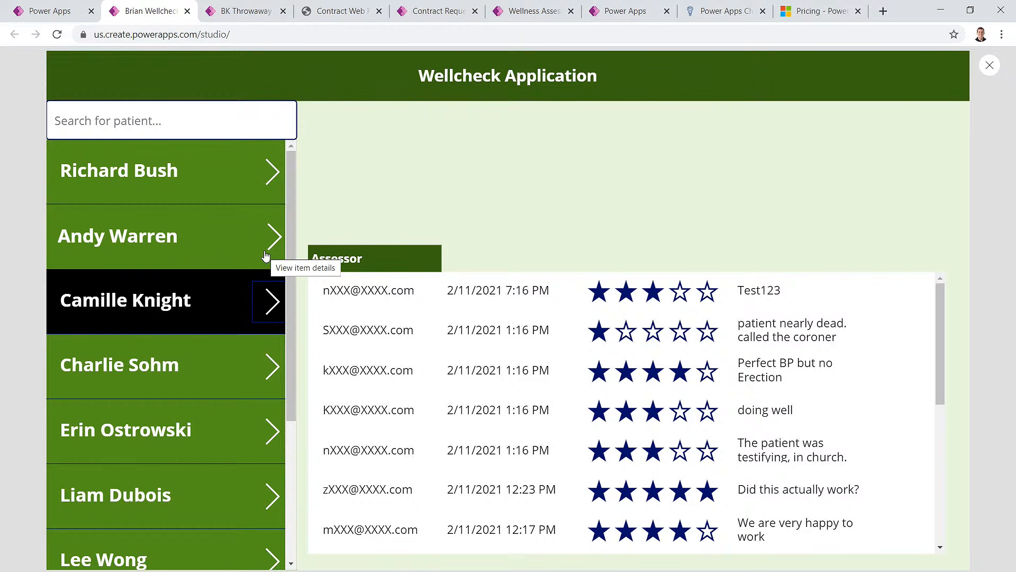
pyautogui.click(265, 254)
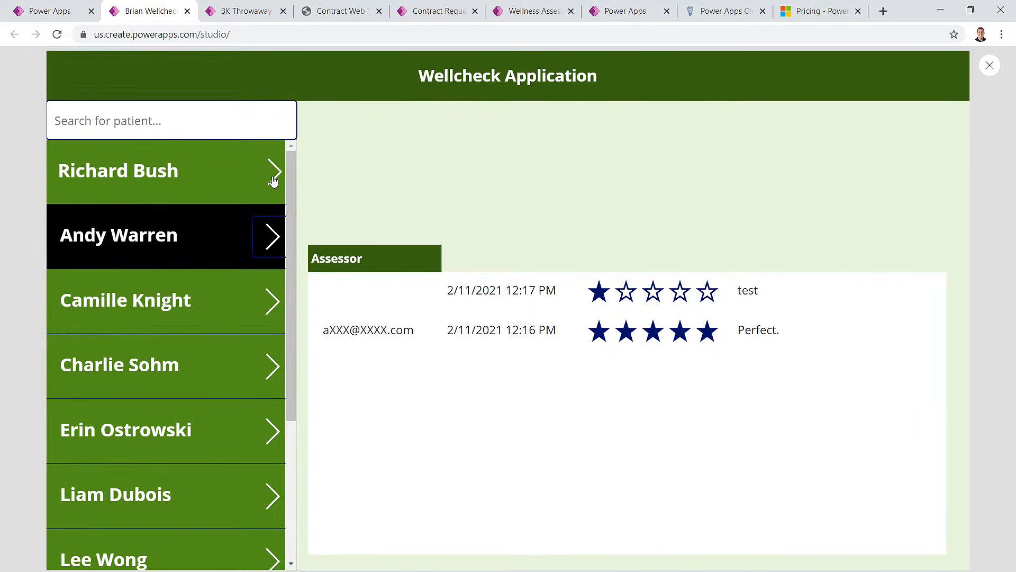
pyautogui.click(274, 177)
pyautogui.click(266, 365)
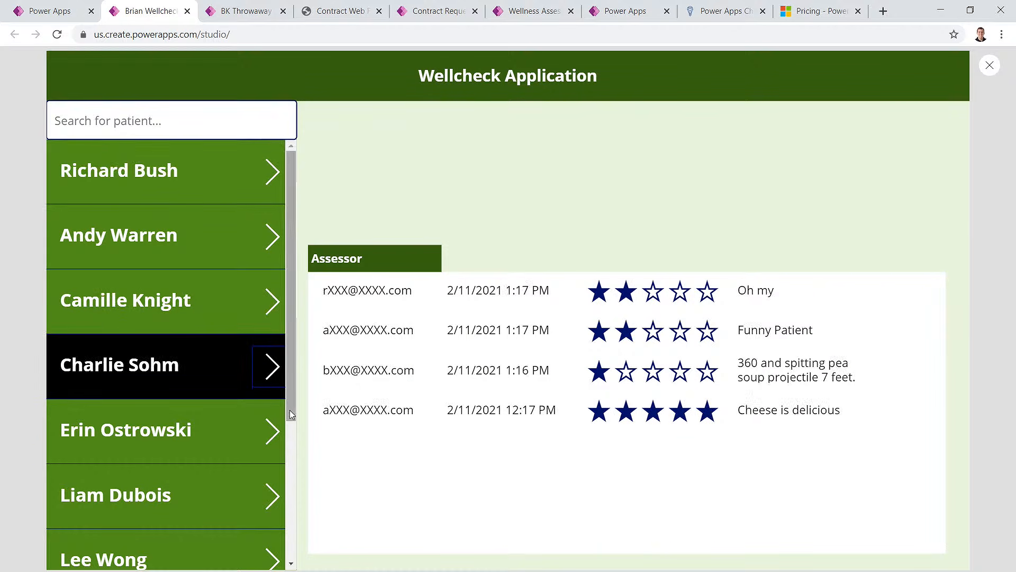
pyautogui.click(259, 413)
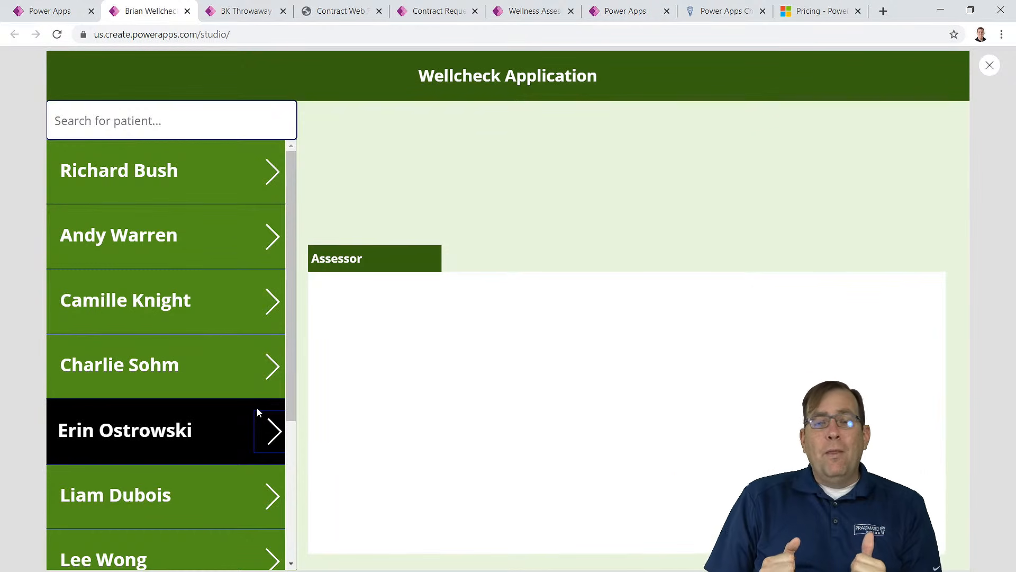
pyautogui.click(271, 187)
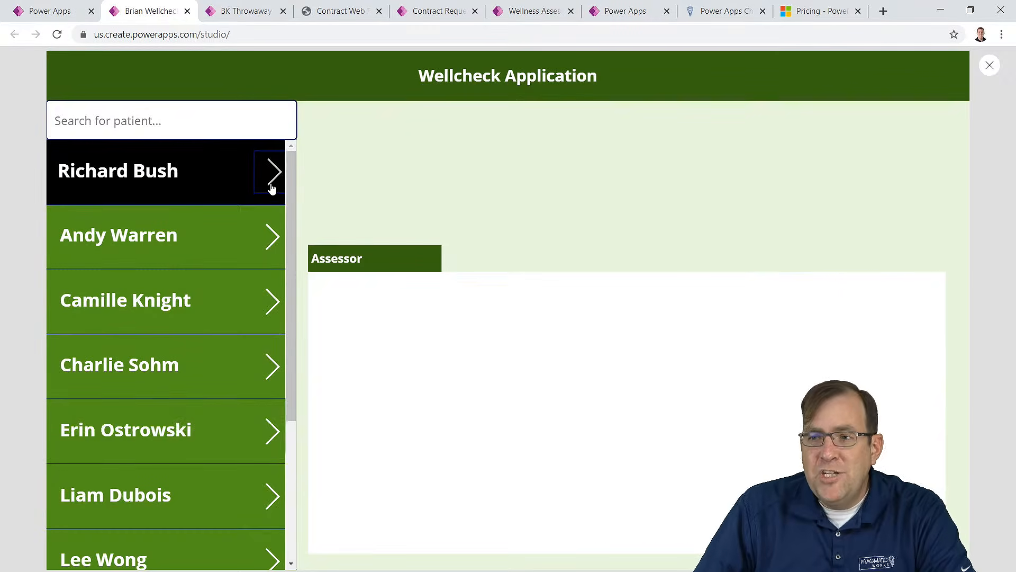
pyautogui.click(991, 65)
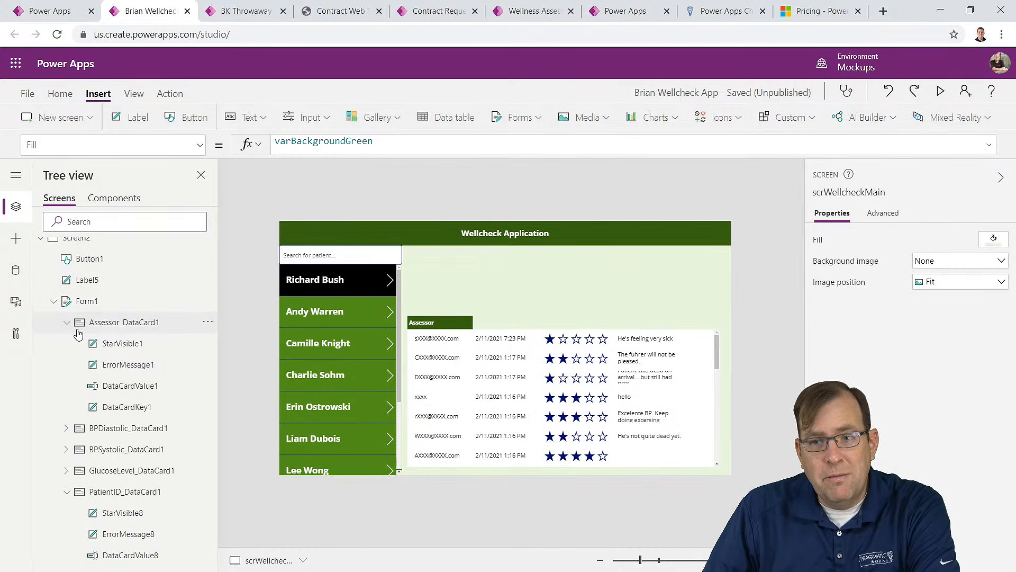
# Step: Insert a button on scrWellcheckMain and place it just above the right end of the wellcheck records gallery
pyautogui.scroll(5, 121, 316)
pyautogui.scroll(2, 121, 312)
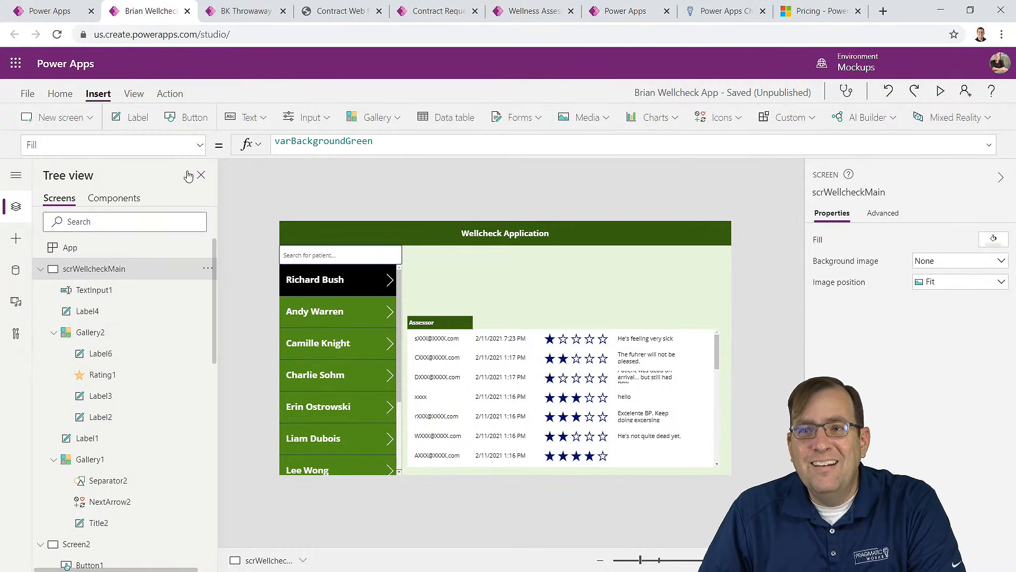
pyautogui.click(180, 119)
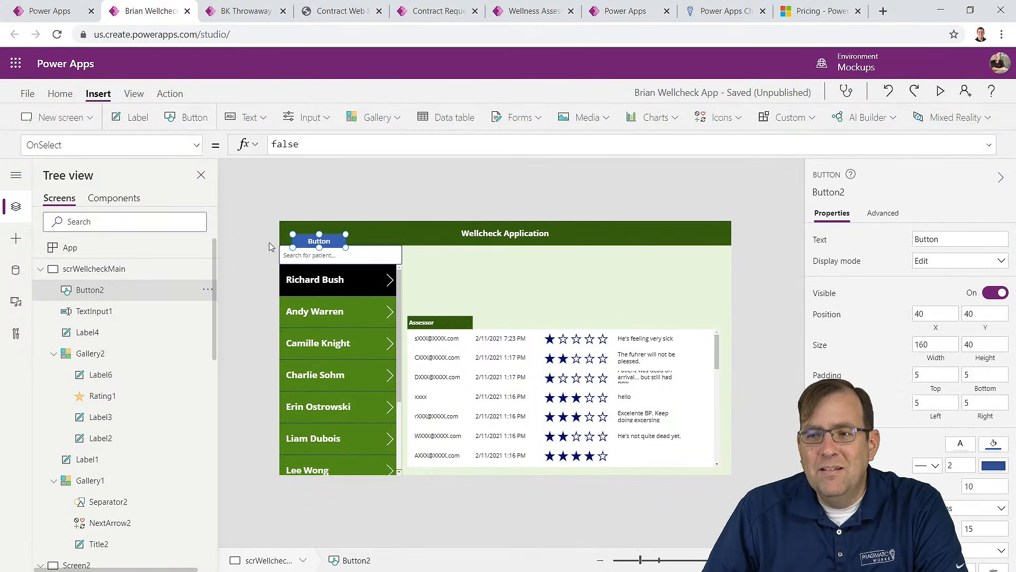
pyautogui.moveTo(311, 241); pyautogui.dragTo(678, 318)
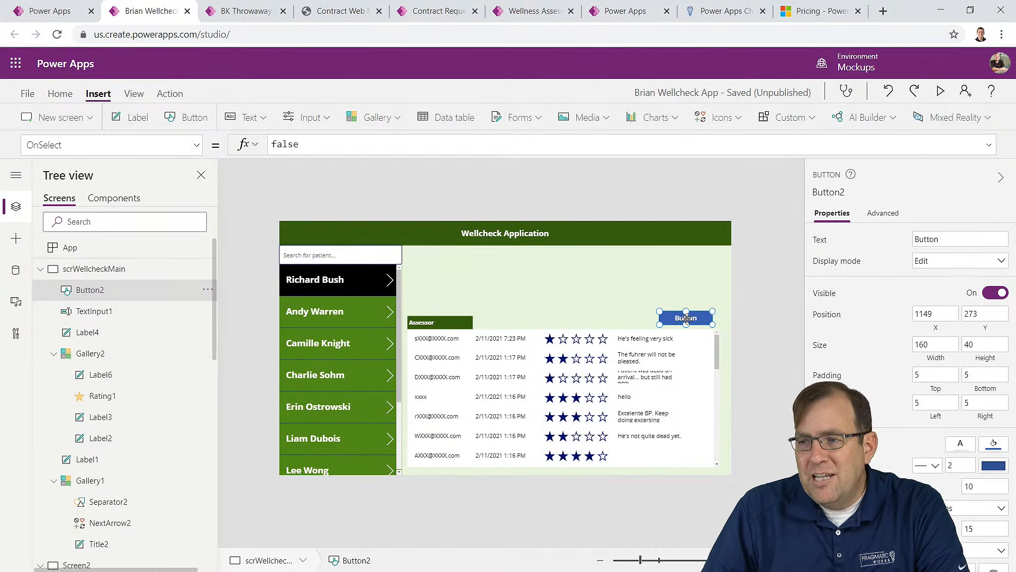
# Step: Set the new button's text to New Assessment and enlarge it to about 204 by 44
pyautogui.click(980, 240)
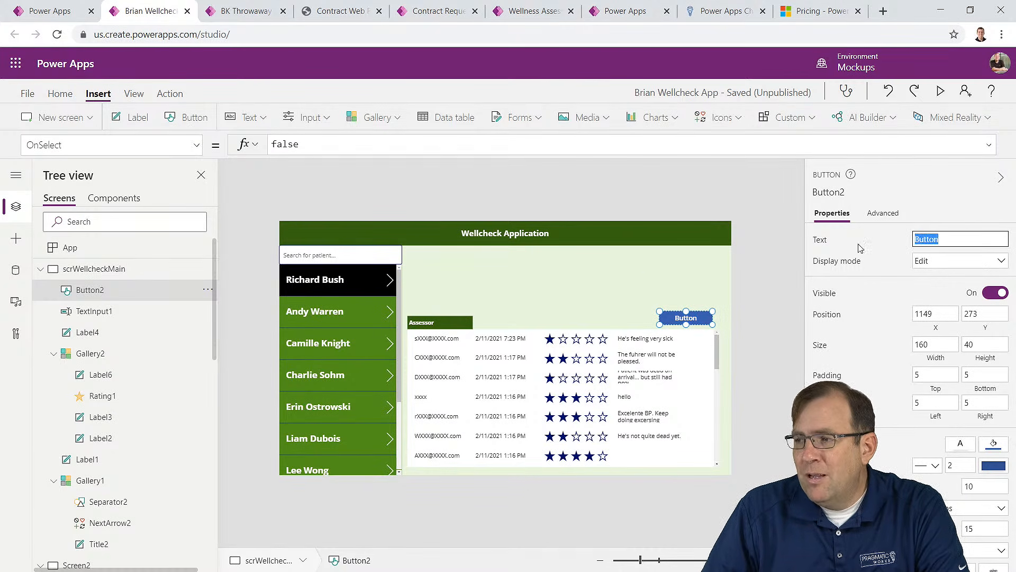
pyautogui.write('New Assessment')
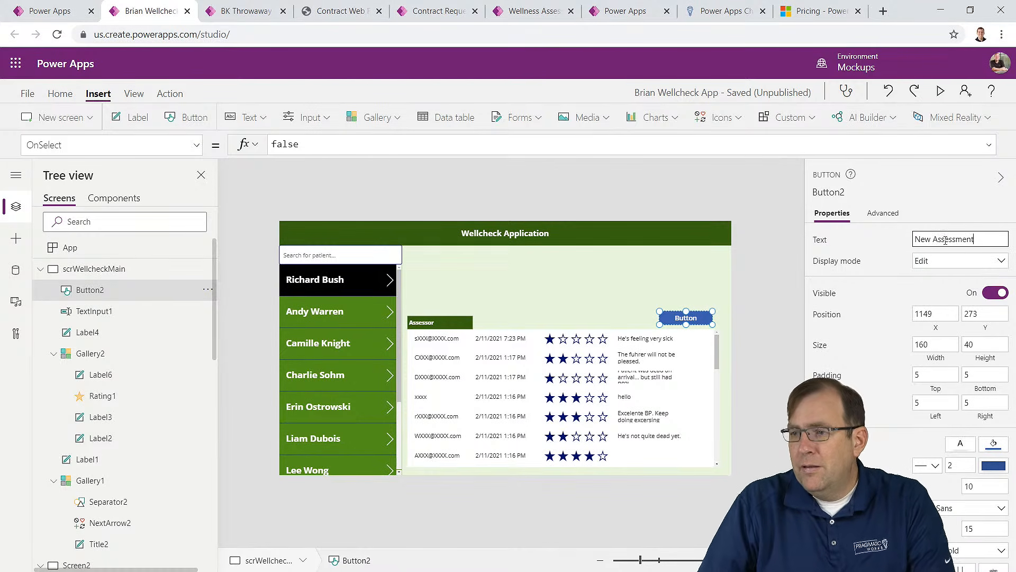
pyautogui.click(661, 310)
pyautogui.moveTo(661, 313); pyautogui.dragTo(642, 307)
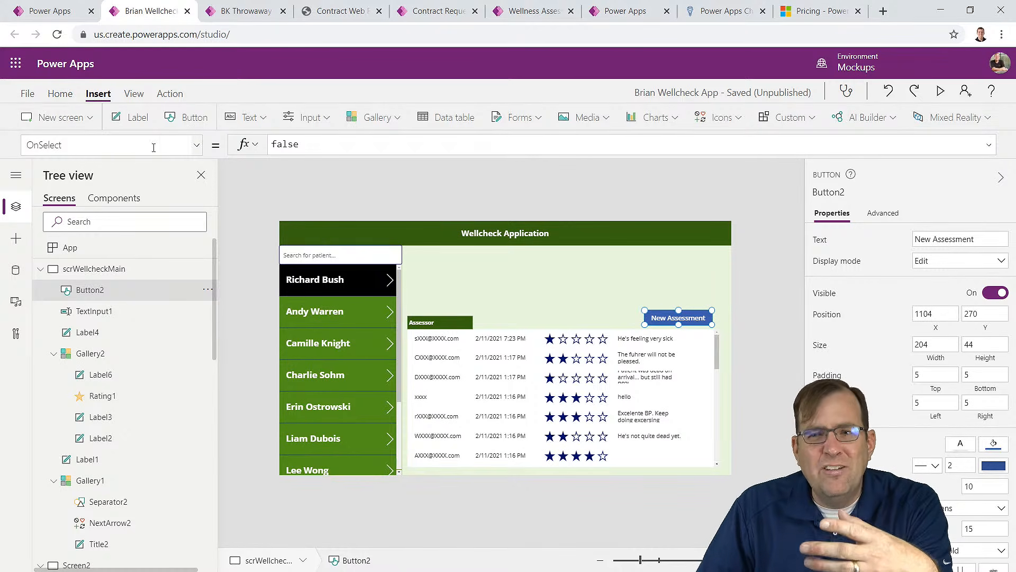
# Step: Set the New Assessment button's Fill to varCoreGreen and move it slightly up, to about X 1095, Y 255
pyautogui.click(191, 147)
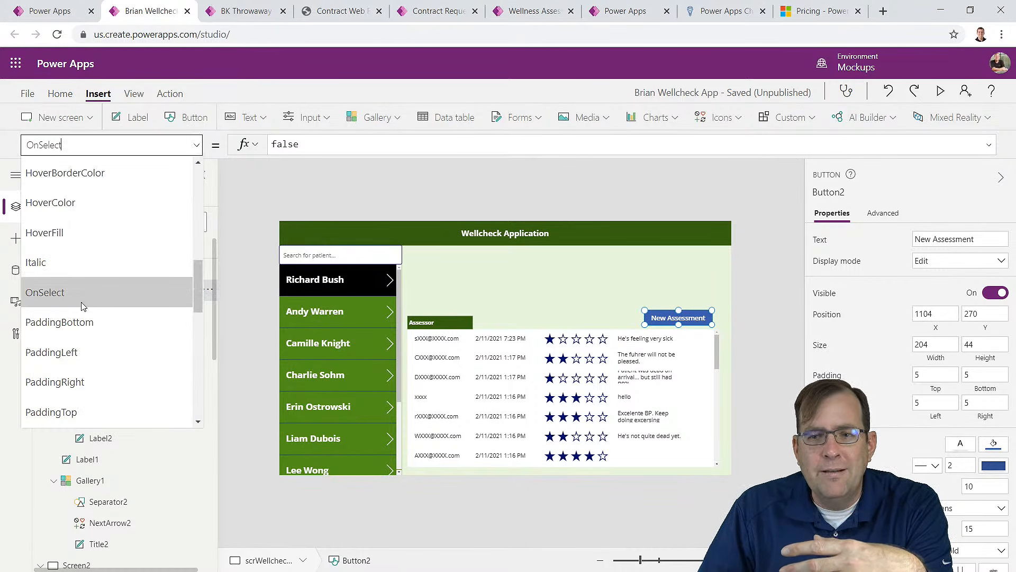
pyautogui.scroll(-2, 85, 304)
pyautogui.scroll(-5, 82, 311)
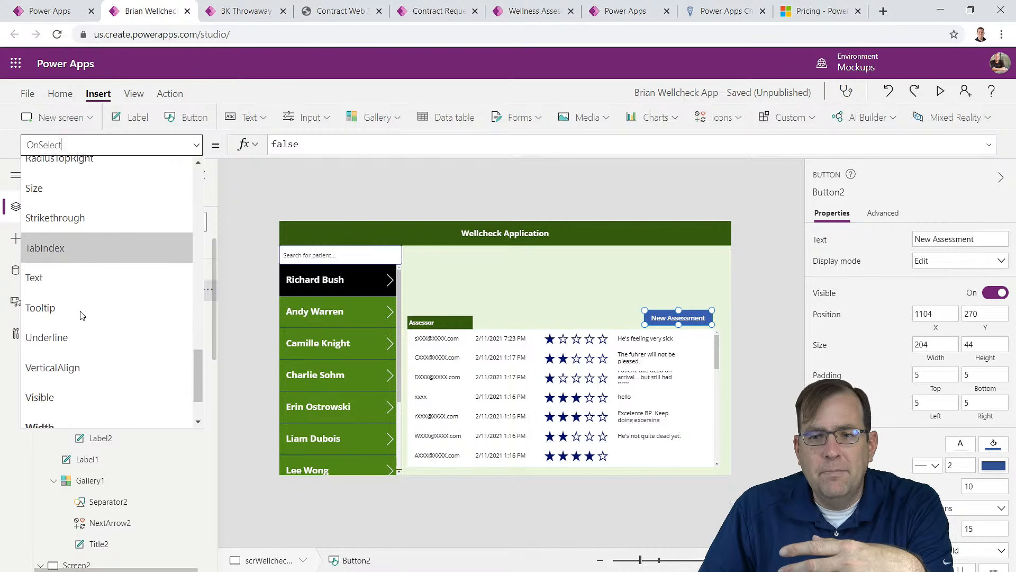
pyautogui.scroll(6, 82, 306)
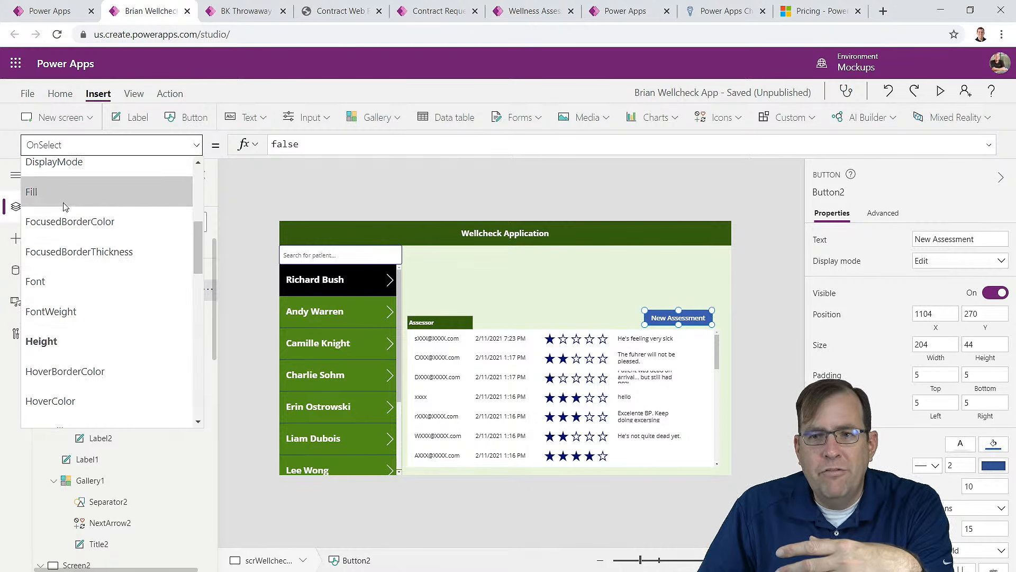
pyautogui.click(82, 189)
pyautogui.moveTo(388, 145); pyautogui.dragTo(93, 130)
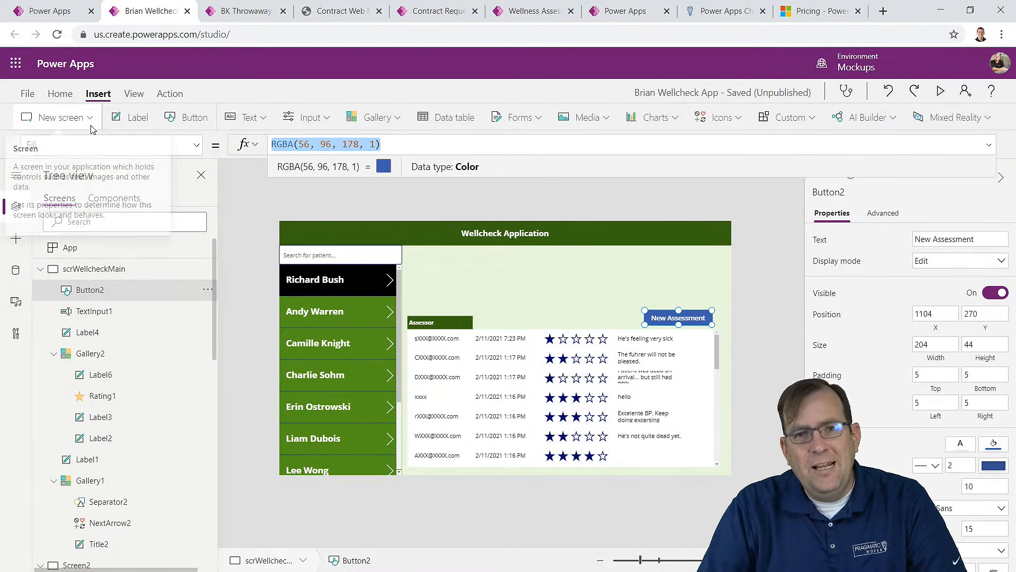
pyautogui.write('var')
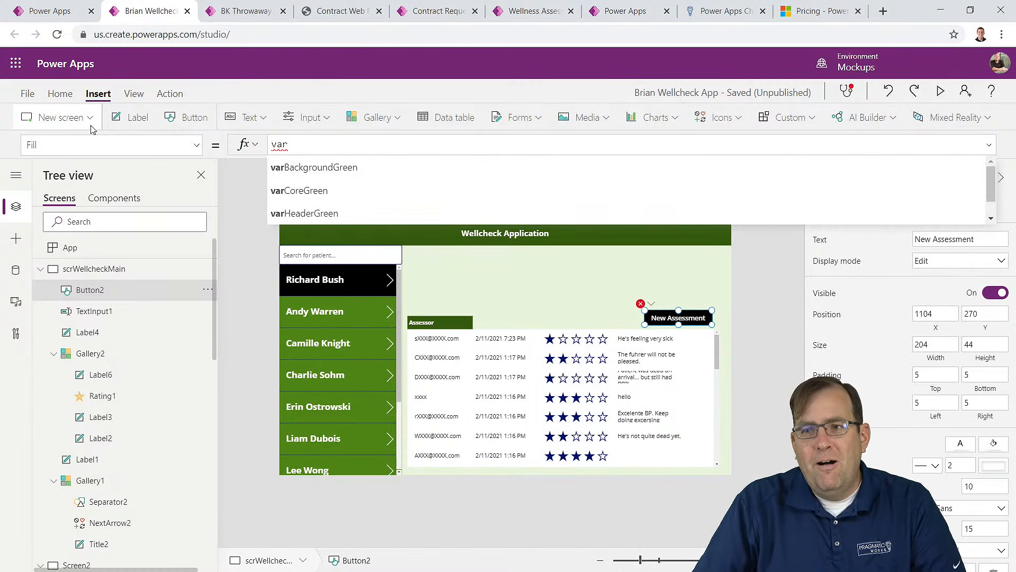
pyautogui.press('Tab')
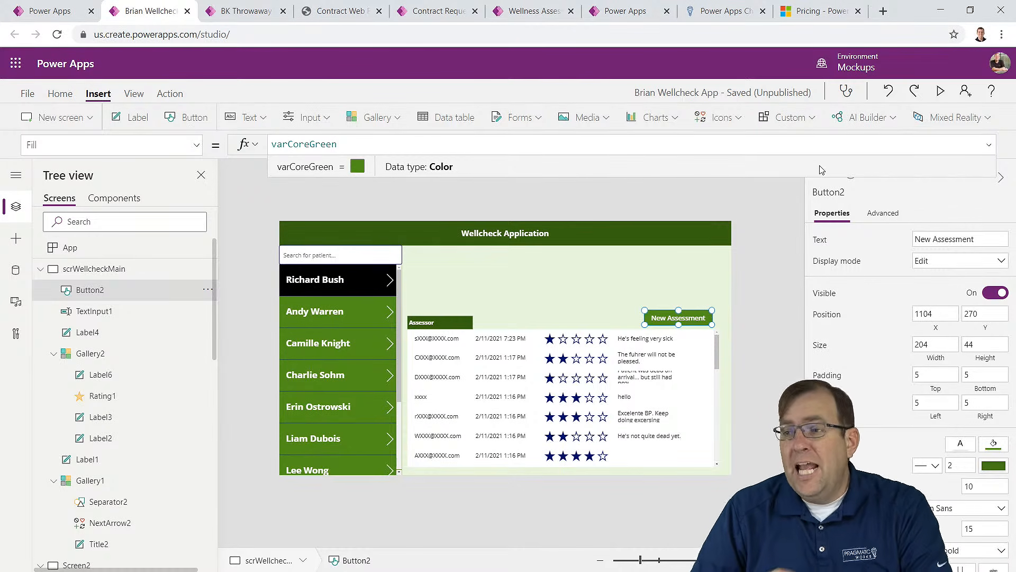
pyautogui.moveTo(684, 318); pyautogui.dragTo(682, 307)
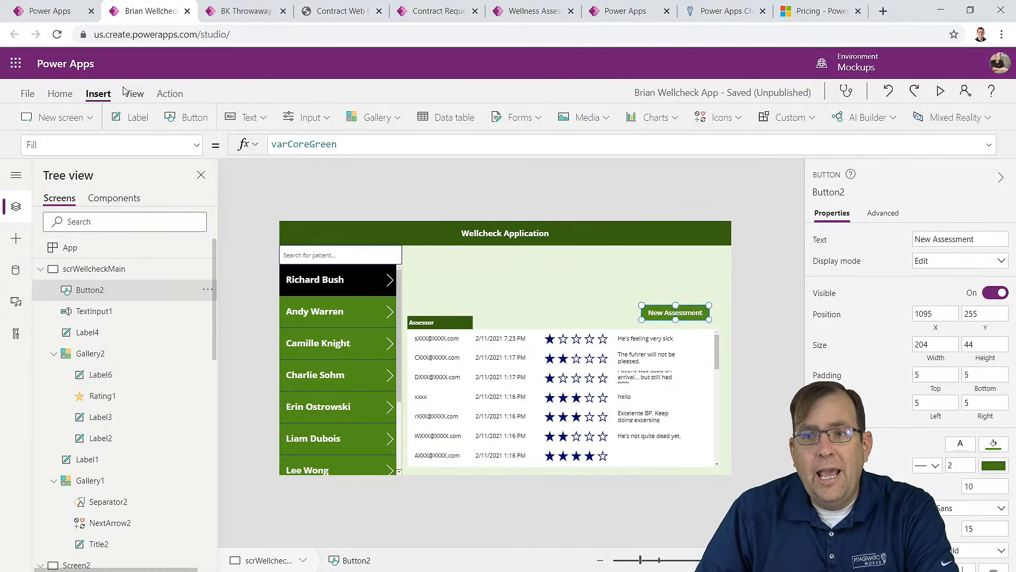
# Step: Make the New Assessment button navigate to Screen2 with the ScreenTransition.CoverRight transition
pyautogui.click(169, 95)
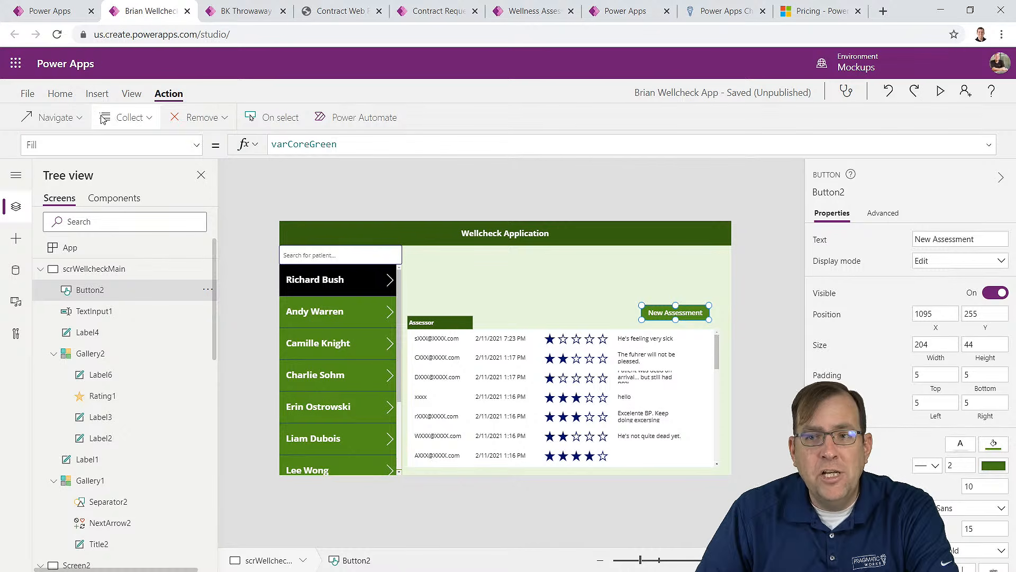
pyautogui.click(79, 119)
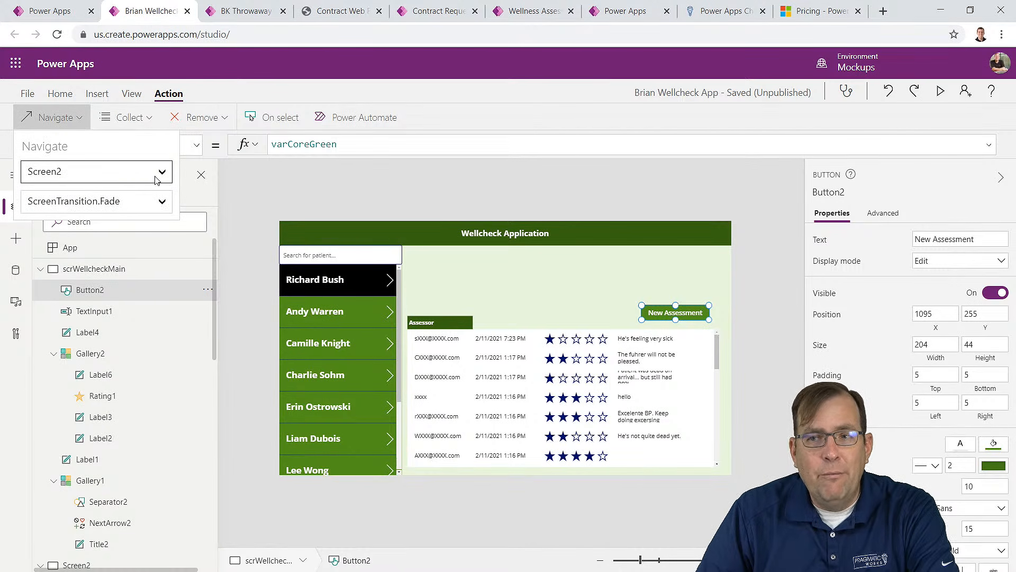
pyautogui.click(153, 204)
pyautogui.click(130, 243)
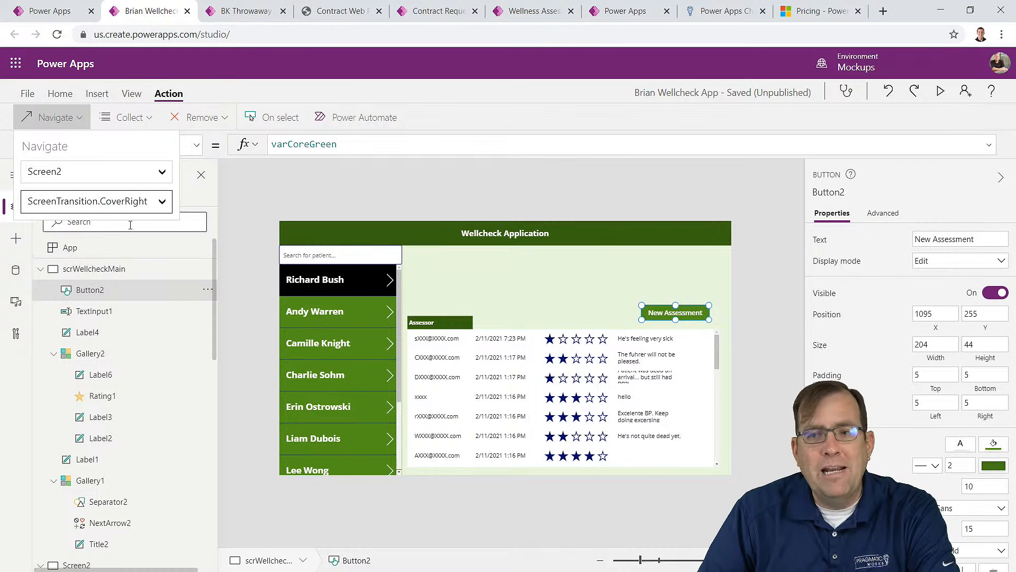
pyautogui.click(145, 199)
pyautogui.click(126, 207)
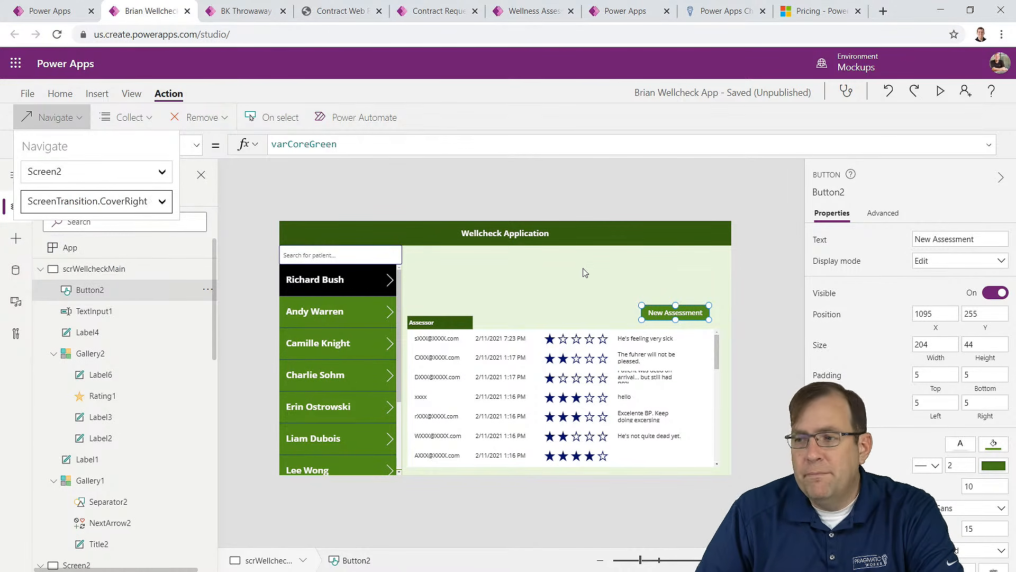
# Step: Preview the app, test that New Assessment opens the wellcheck form, and exit the preview
pyautogui.click(942, 92)
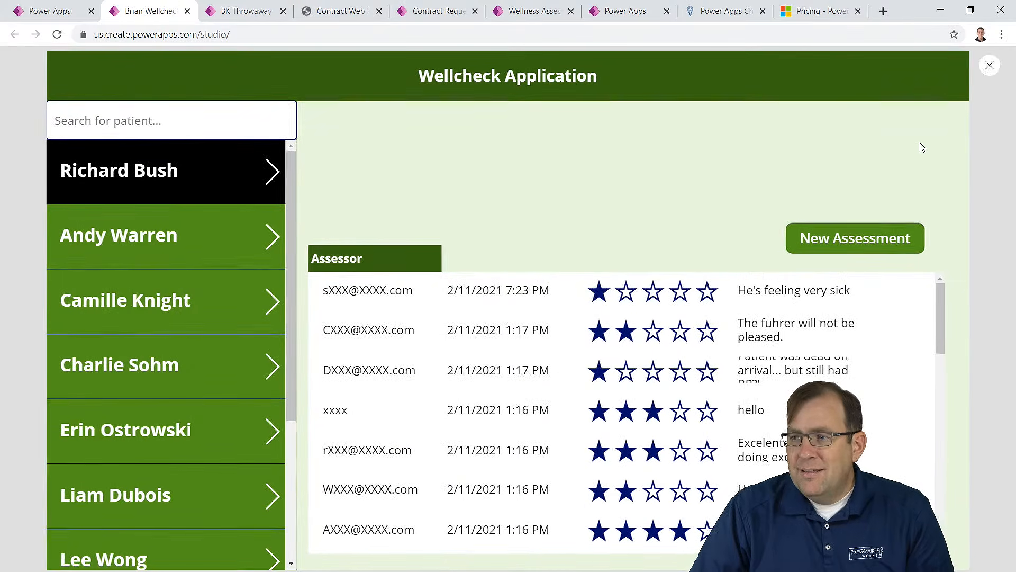
pyautogui.click(825, 241)
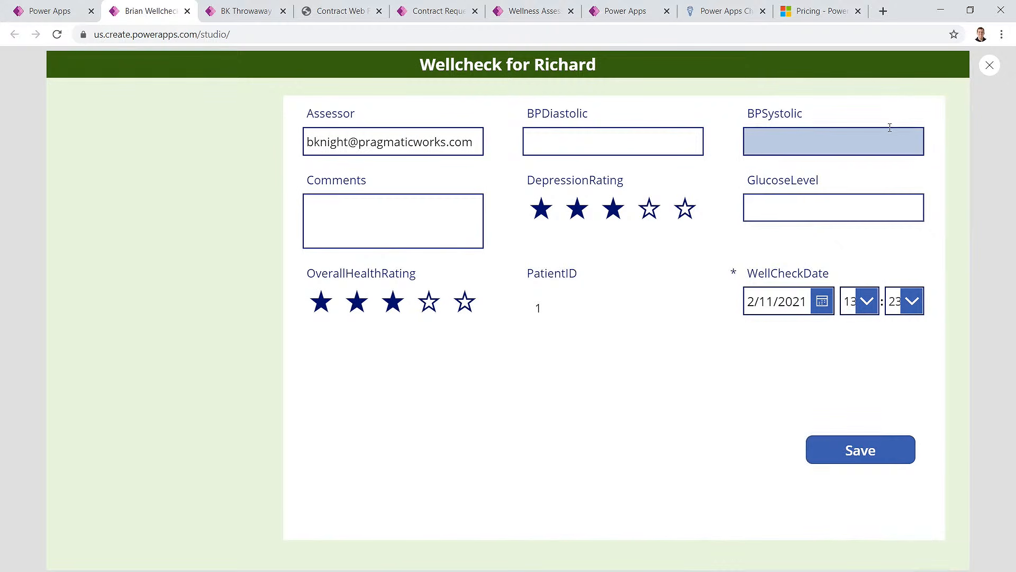
pyautogui.click(990, 66)
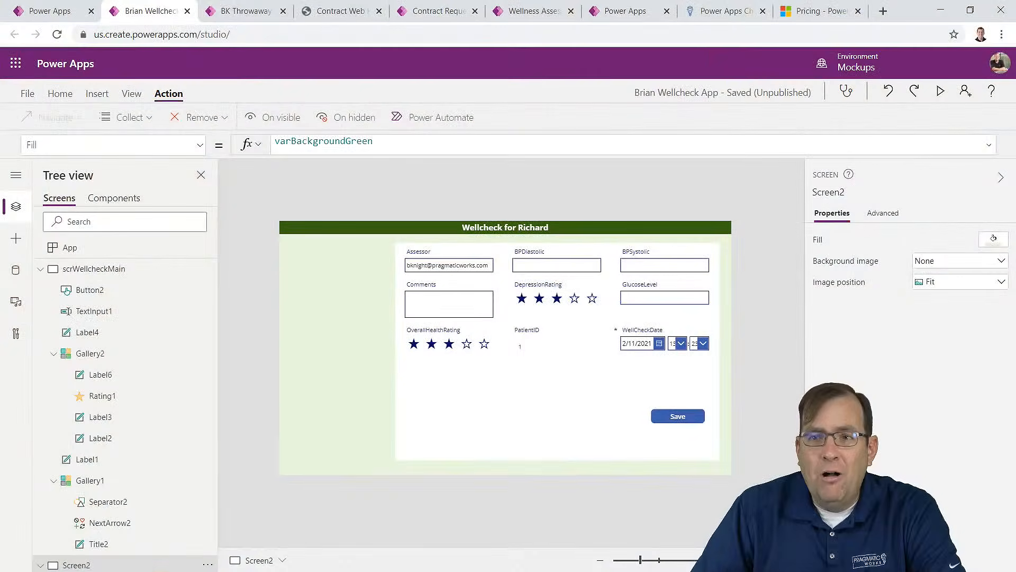
# Step: Insert a button on Screen2 immediately to the left of the Save button and set its text to Cancel
pyautogui.click(87, 96)
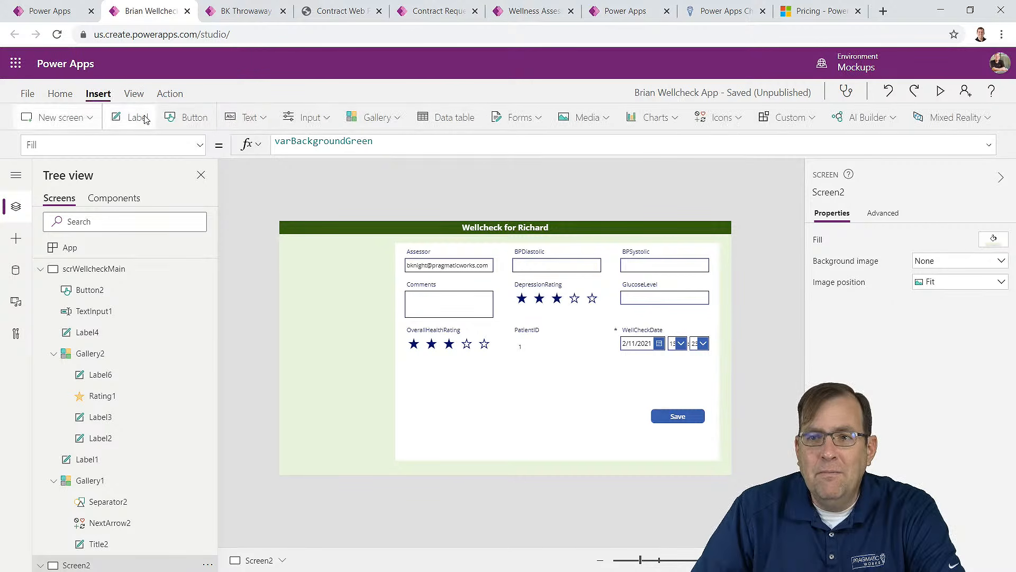
pyautogui.click(192, 118)
pyautogui.moveTo(327, 234); pyautogui.dragTo(627, 410)
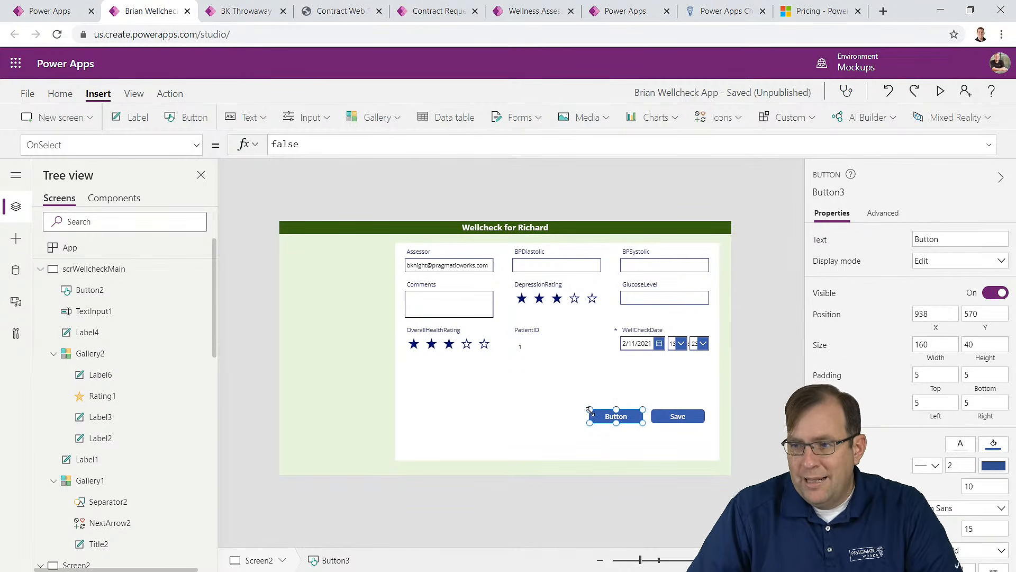
pyautogui.doubleClick(616, 416)
pyautogui.write('Cancel')
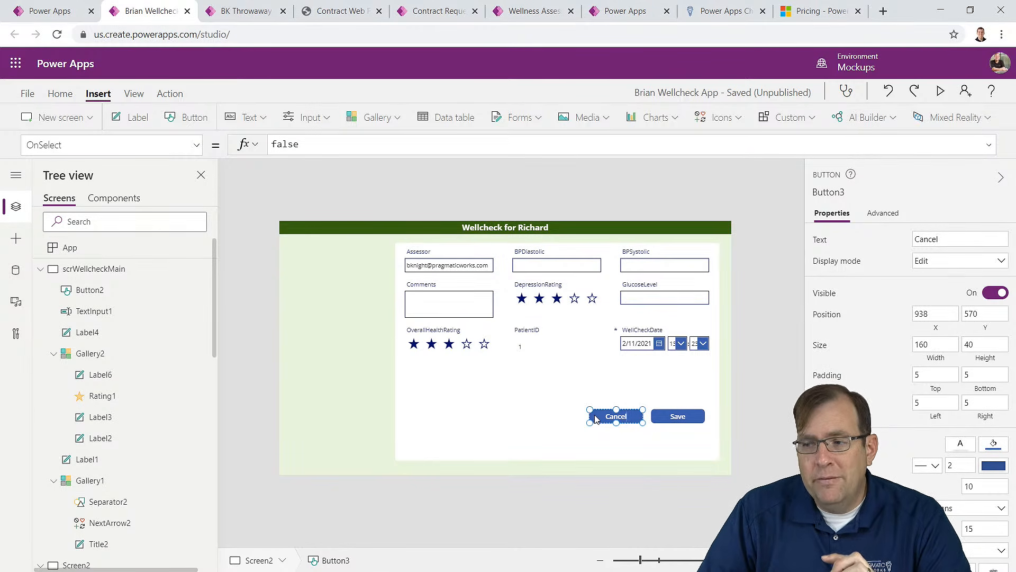
# Step: Make the Cancel button navigate to scrWellcheckMain with the Fade transition
pyautogui.click(170, 94)
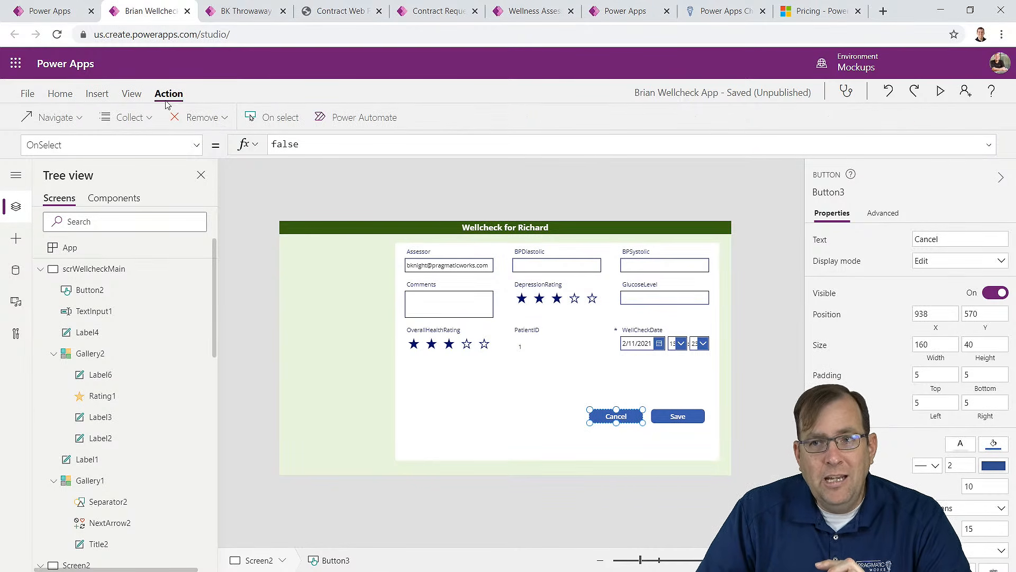
pyautogui.click(55, 117)
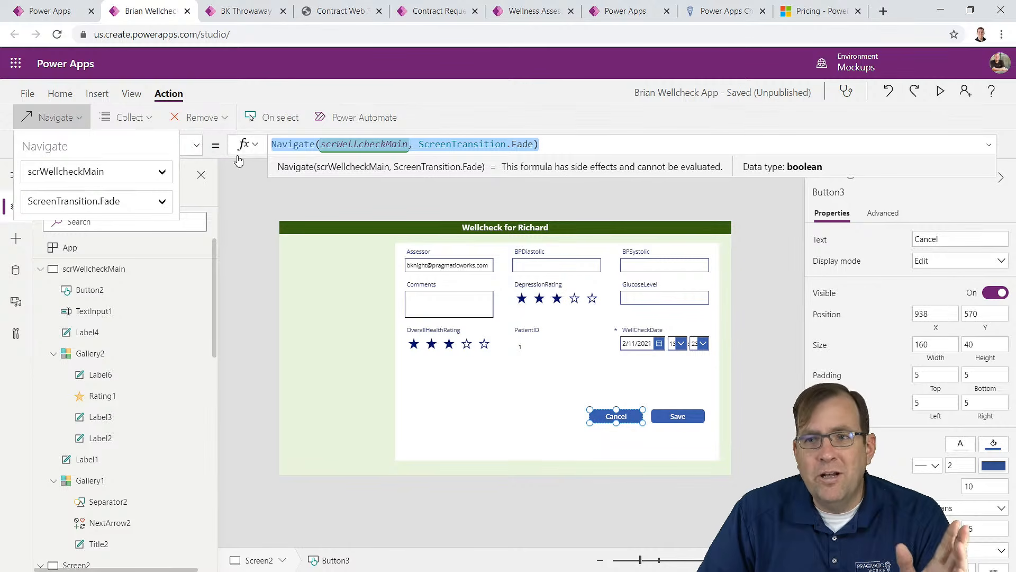
pyautogui.click(559, 148)
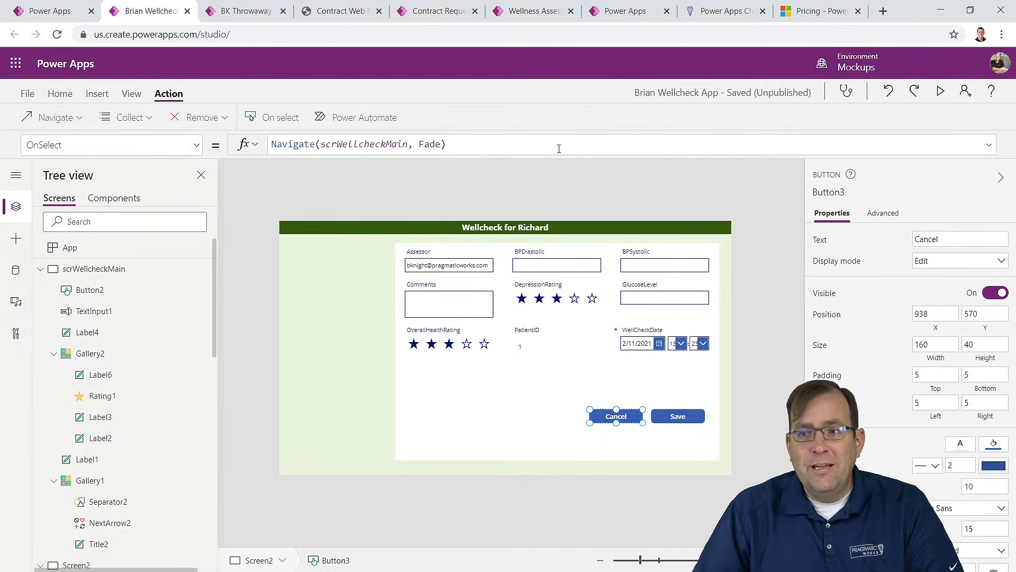
# Step: Append NewForm(Form1) to the Cancel button's OnSelect formula, following the Navigate call
pyautogui.write(';New')
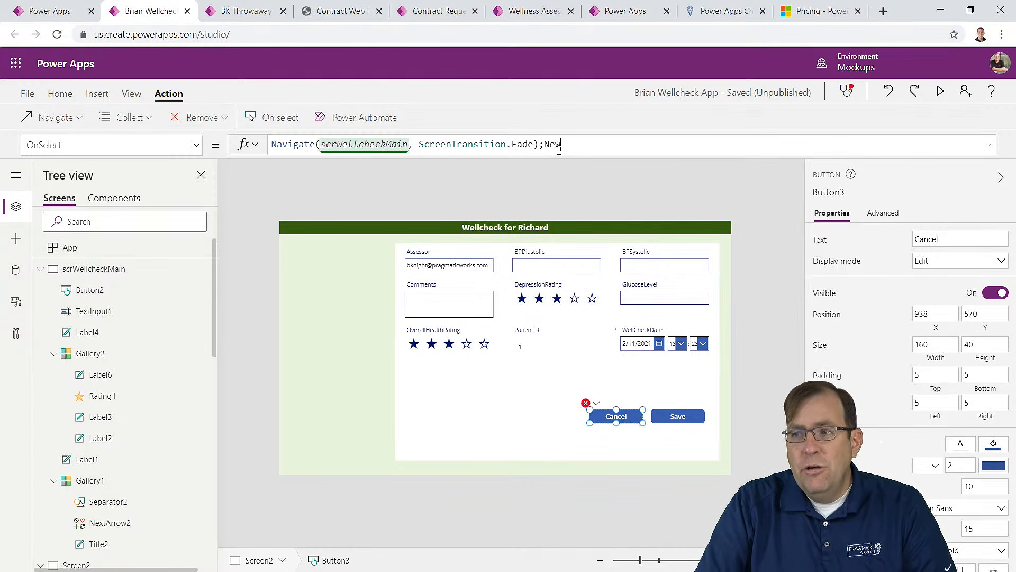
pyautogui.write('Form([@Filter])')
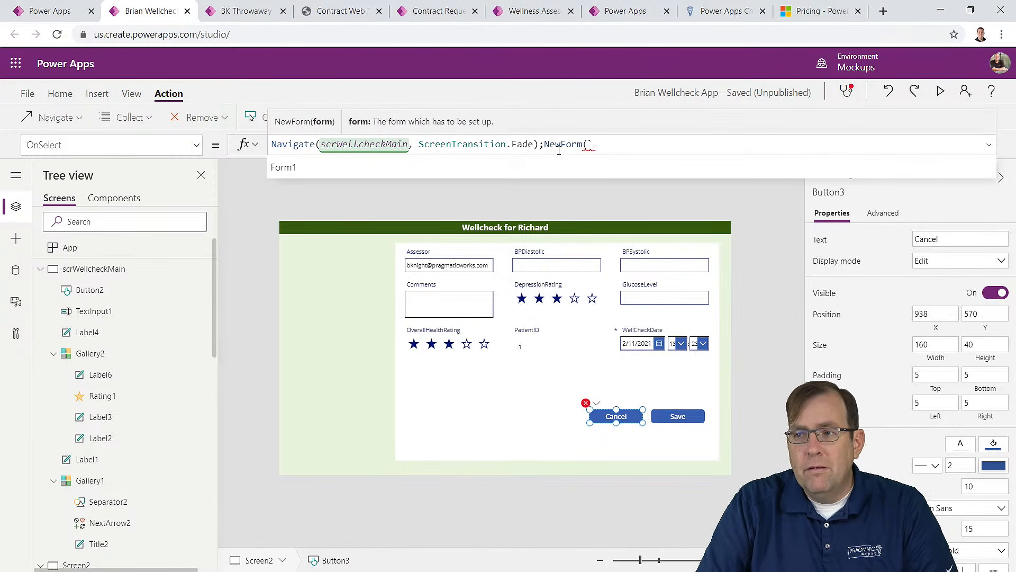
pyautogui.press('BackSpace')
pyautogui.press('BackSpace')
pyautogui.press('BackSpace')
pyautogui.press('BackSpace')
pyautogui.press('BackSpace')
pyautogui.press('BackSpace')
pyautogui.press('BackSpace')
pyautogui.press('BackSpace')
pyautogui.press('BackSpace')
pyautogui.press('BackSpace')
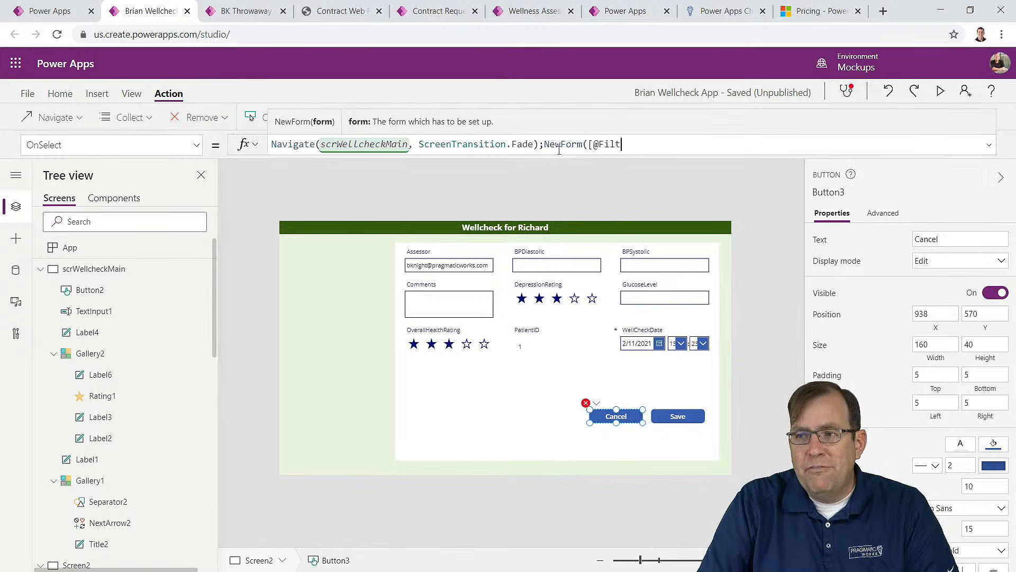
pyautogui.write('Form1)')
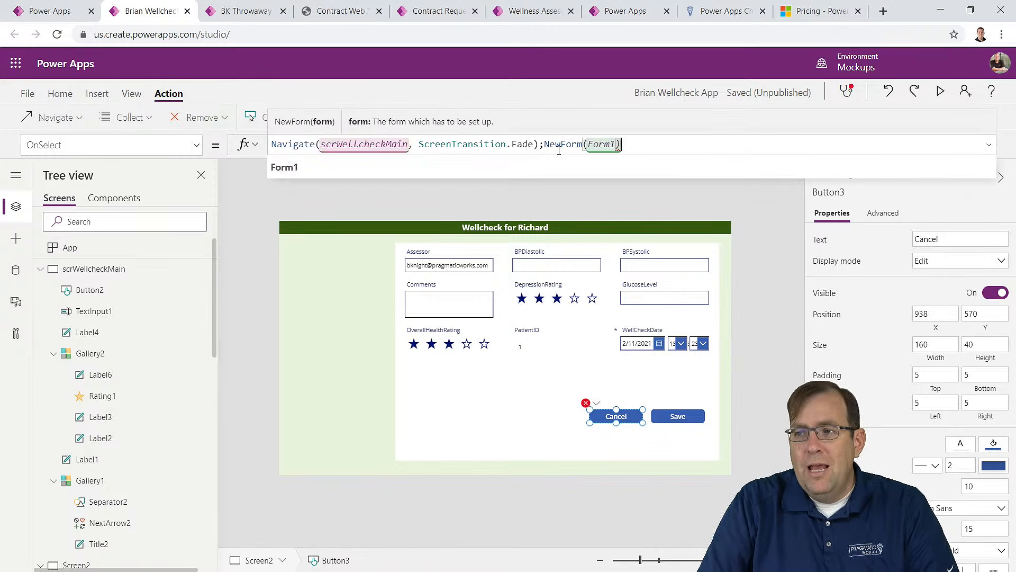
pyautogui.hotkey('ctrl', 'a')
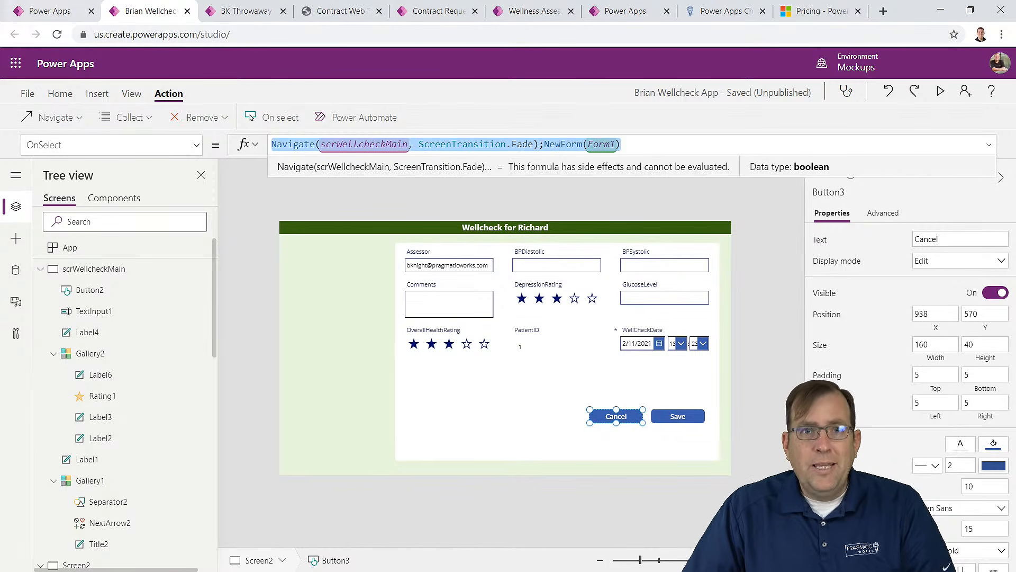
pyautogui.hotkey('alt', 'Tab')
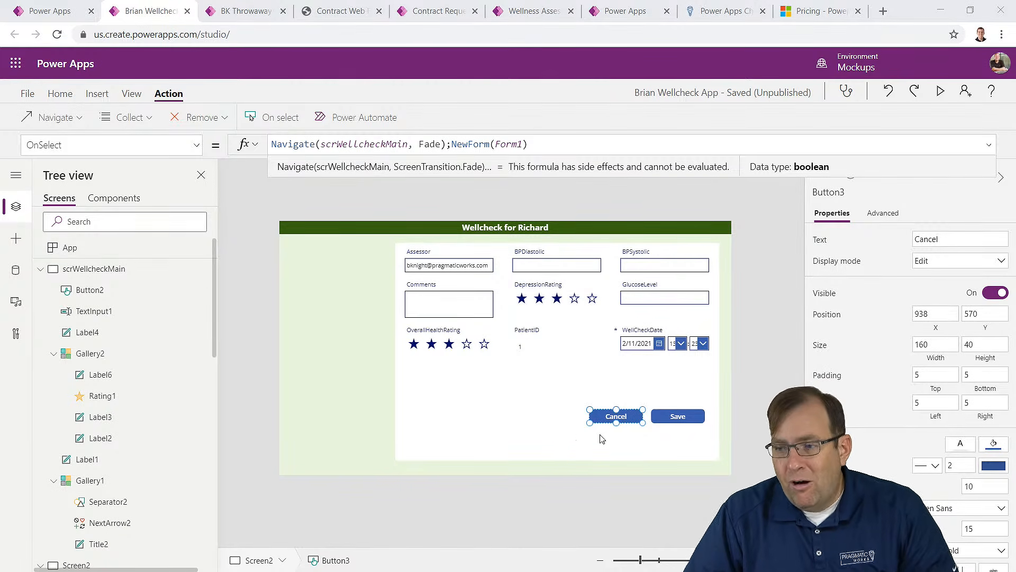
# Step: Test the Cancel button on Screen2 and save the app
pyautogui.keyDown('alt'); pyautogui.click(610, 421); pyautogui.keyUp('alt')
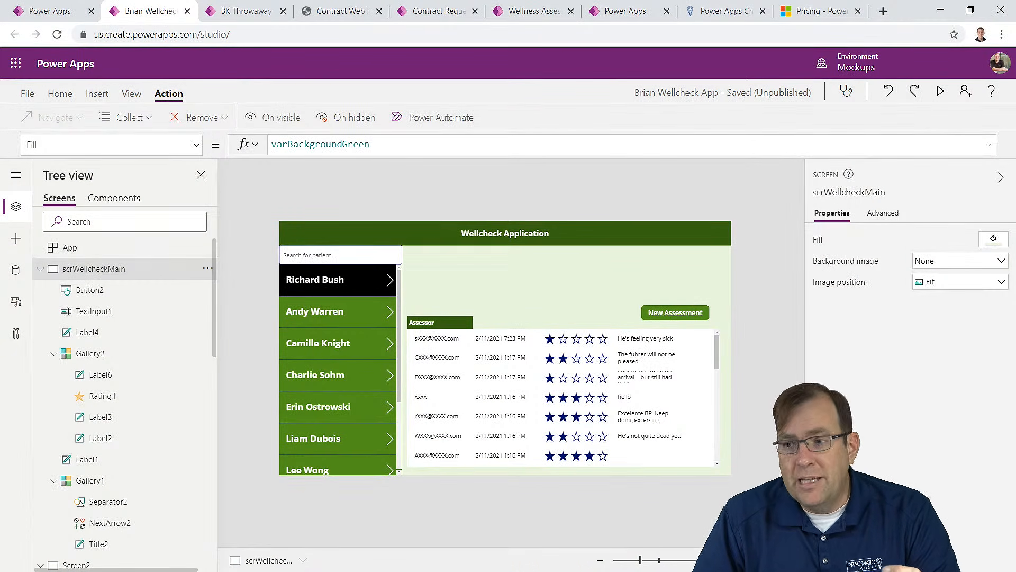
pyautogui.hotkey('ctrl', 's')
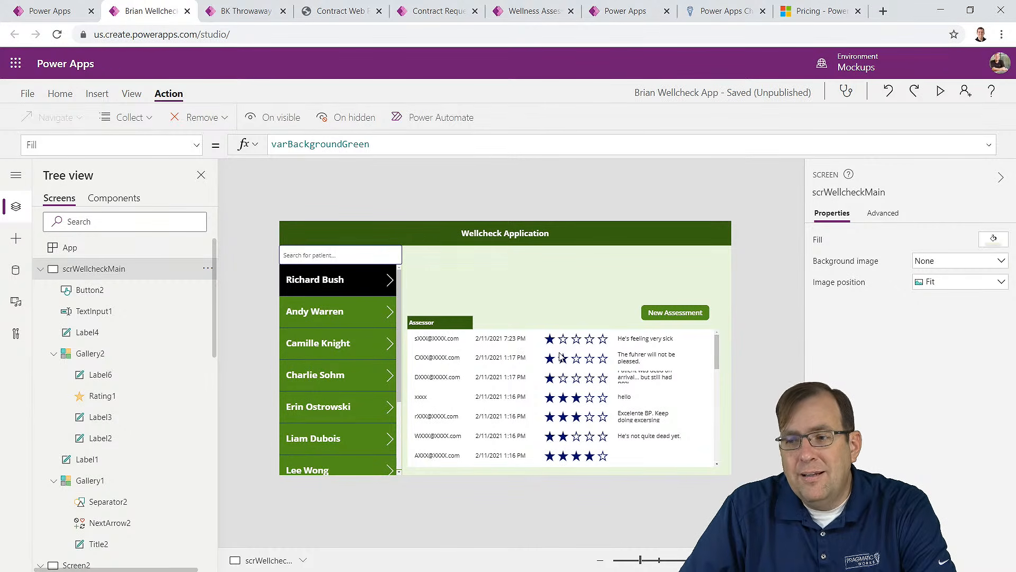
# Step: Insert a Draw icon into the wellcheck gallery's rows and place it after the comments at about X 858, Y 3, sized about 44 by 51
pyautogui.click(501, 339)
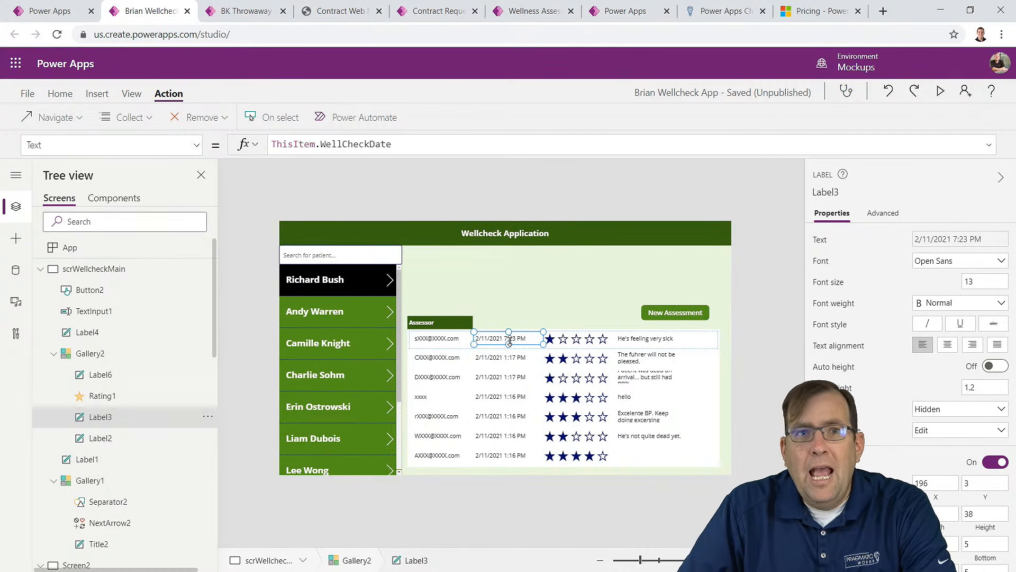
pyautogui.click(102, 94)
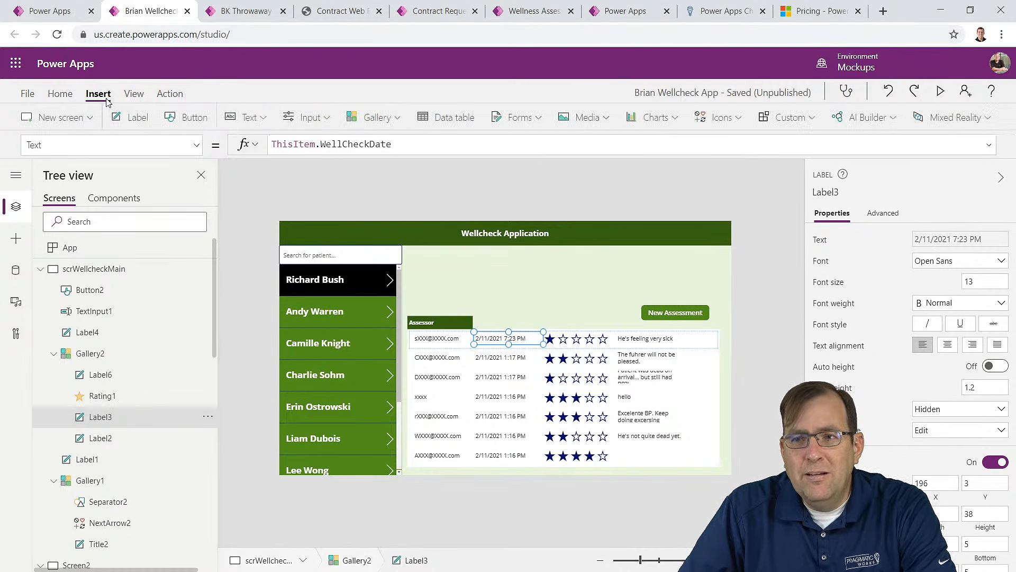
pyautogui.click(739, 121)
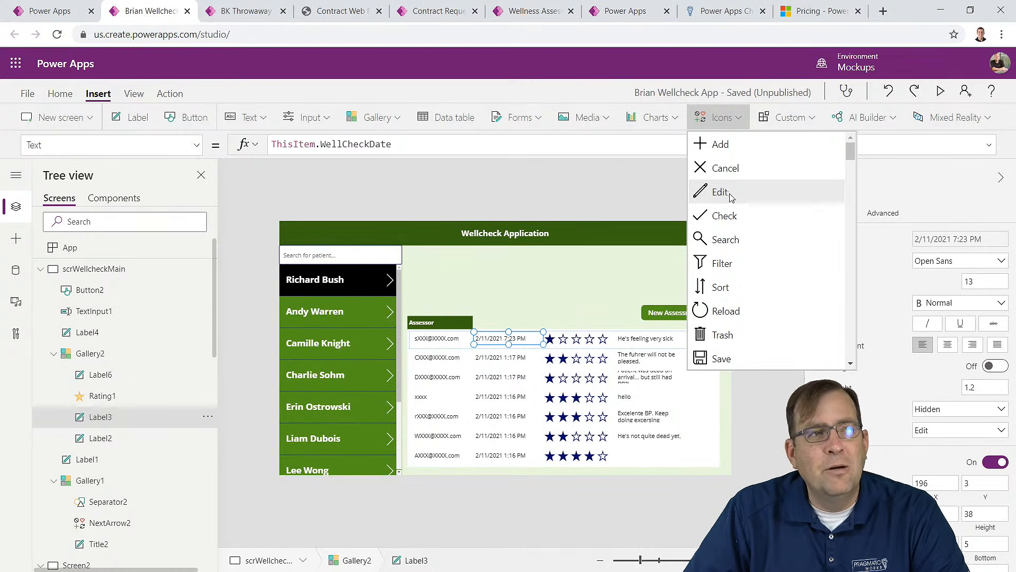
pyautogui.scroll(-5, 730, 196)
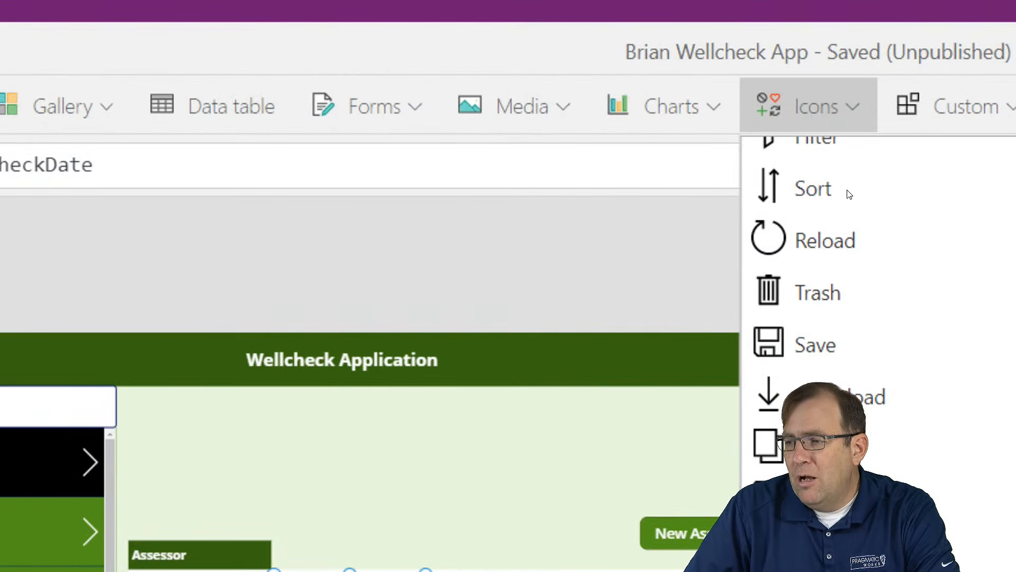
pyautogui.scroll(-8, 882, 391)
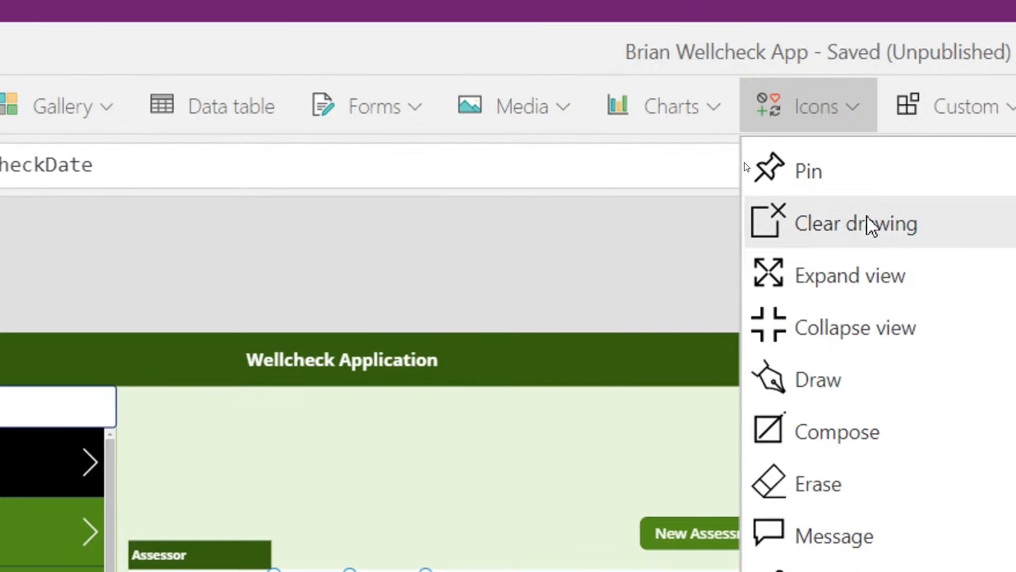
pyautogui.click(846, 396)
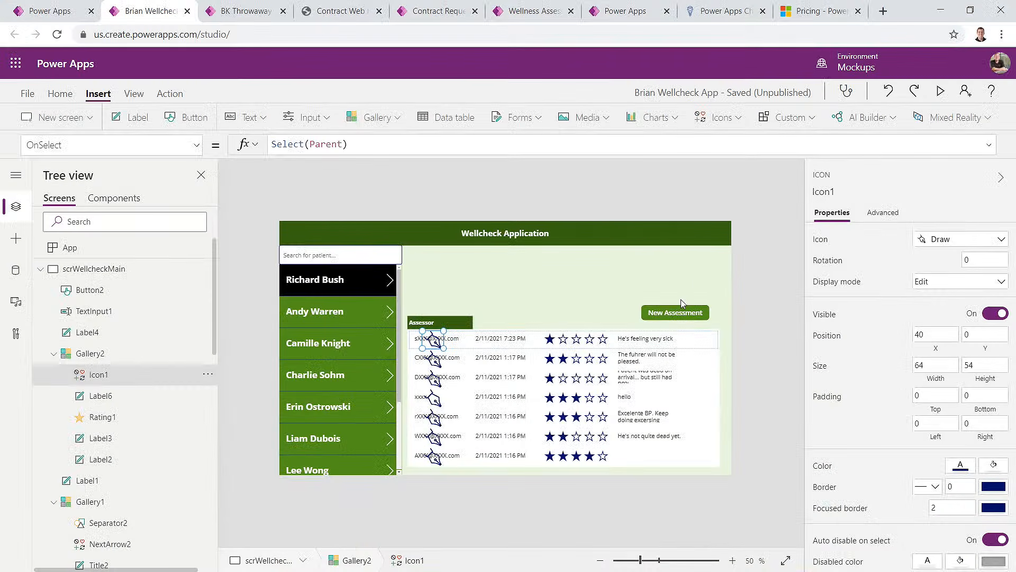
pyautogui.moveTo(431, 340); pyautogui.dragTo(699, 331)
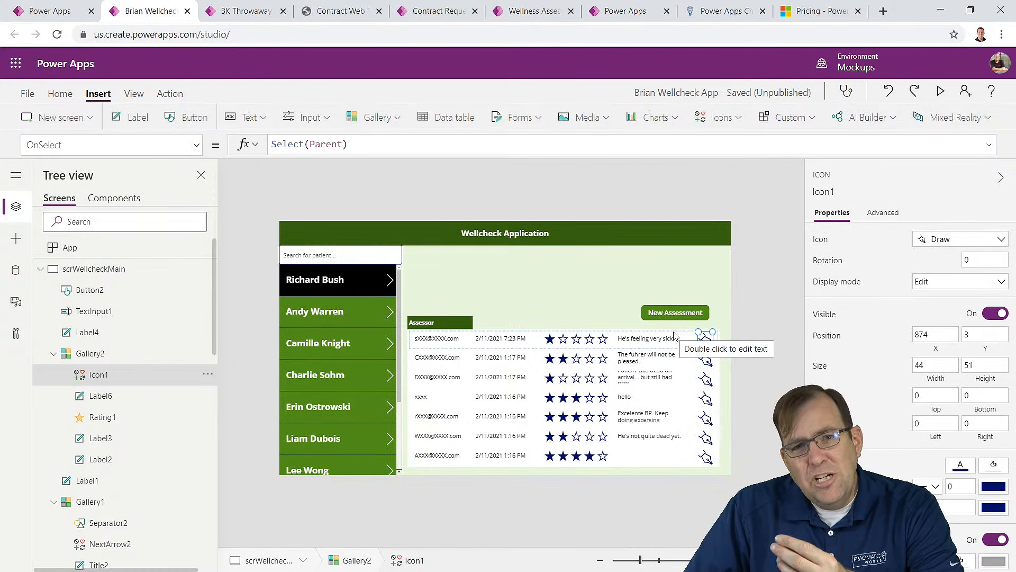
pyautogui.moveTo(705, 337); pyautogui.dragTo(701, 340)
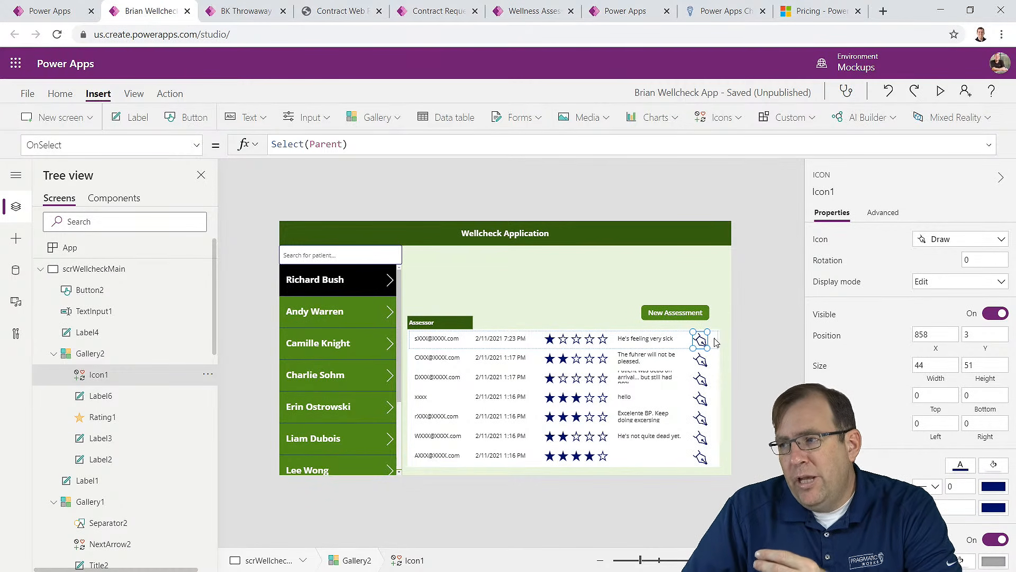
pyautogui.click(967, 240)
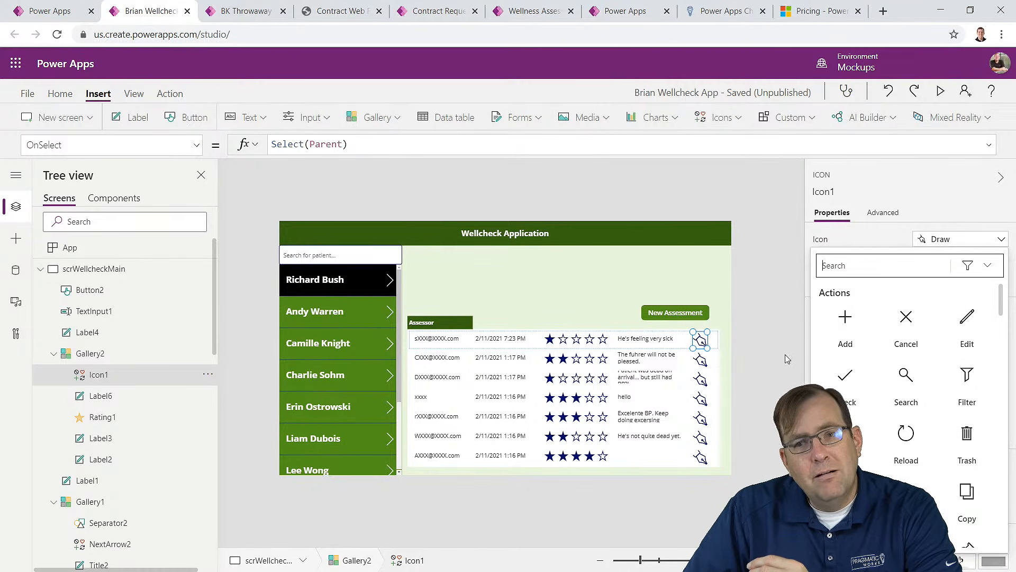
pyautogui.click(1005, 245)
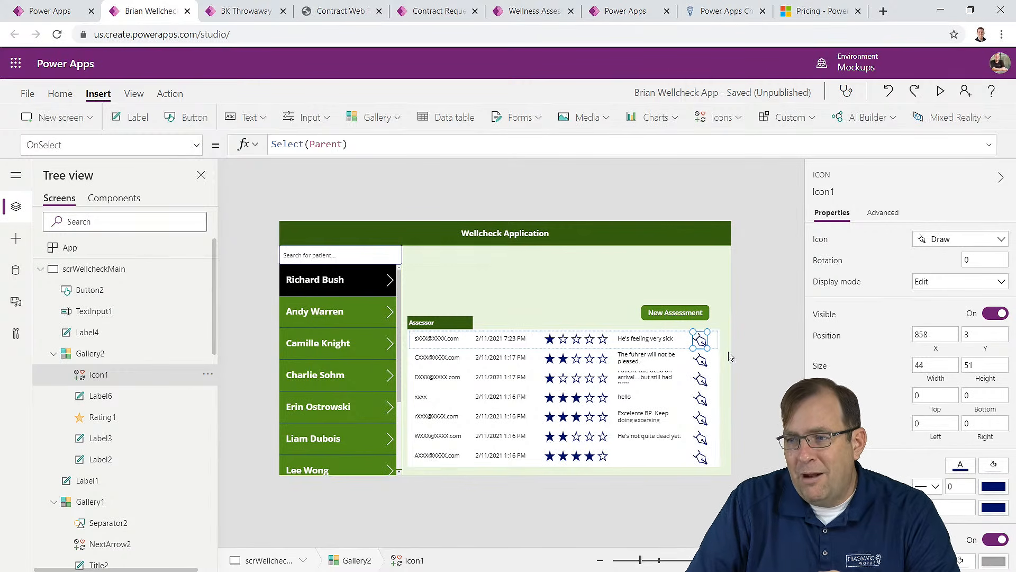
# Step: Try inserting a Search icon with the whole wellcheck gallery selected, move it above the gallery, and delete it
pyautogui.click(602, 386)
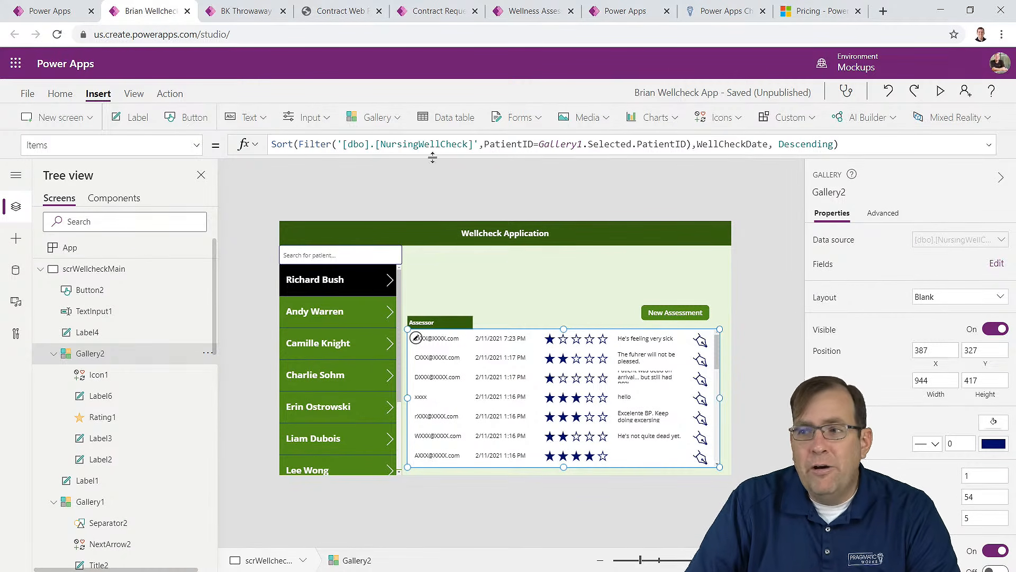
pyautogui.click(725, 117)
pyautogui.click(731, 239)
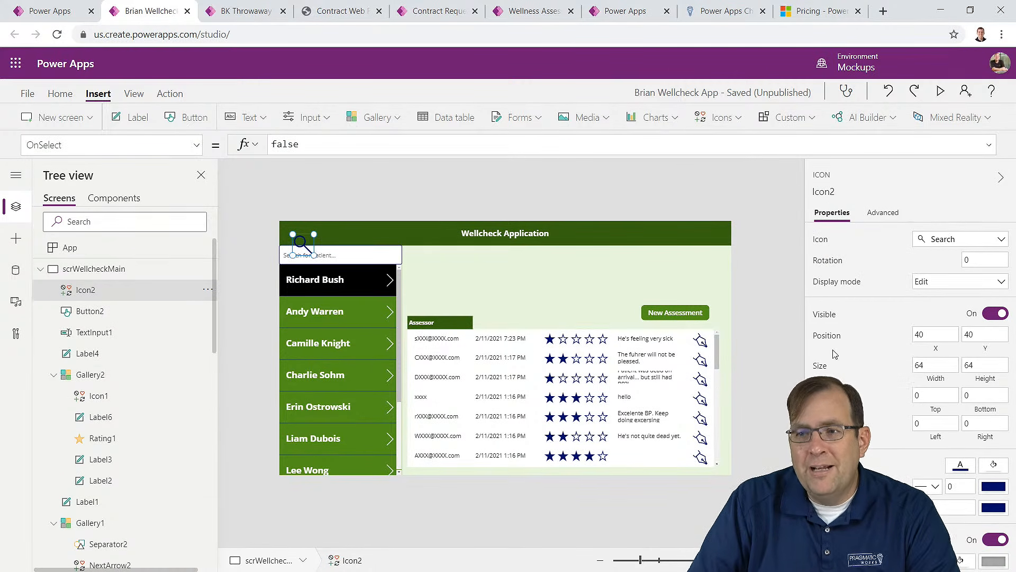
pyautogui.moveTo(293, 242); pyautogui.dragTo(553, 287)
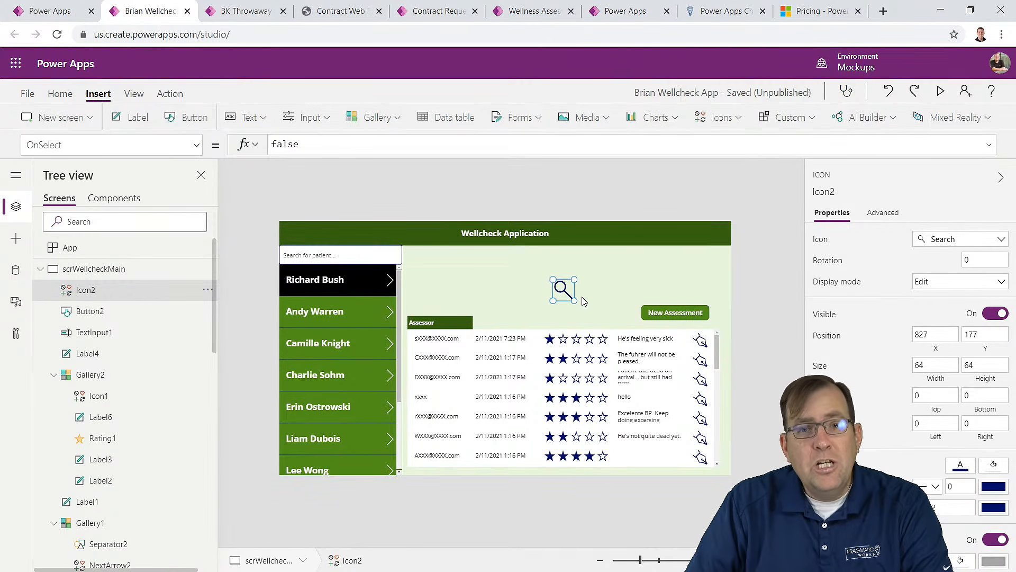
pyautogui.press('Delete')
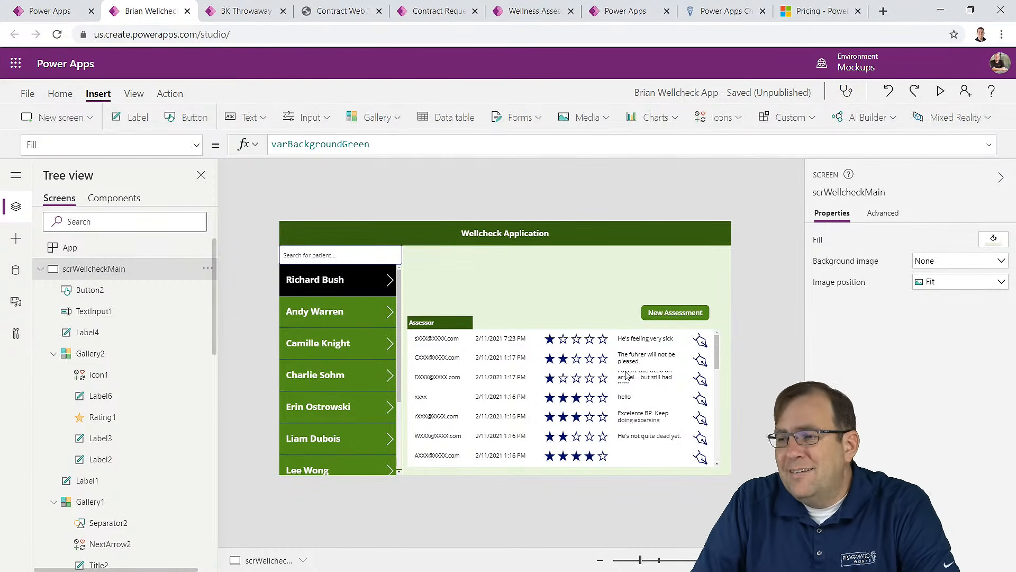
# Step: Replace the gallery Draw icon's OnSelect formula with a Navigate call to Screen2 using the ScreenTransition.Cover transition
pyautogui.click(700, 341)
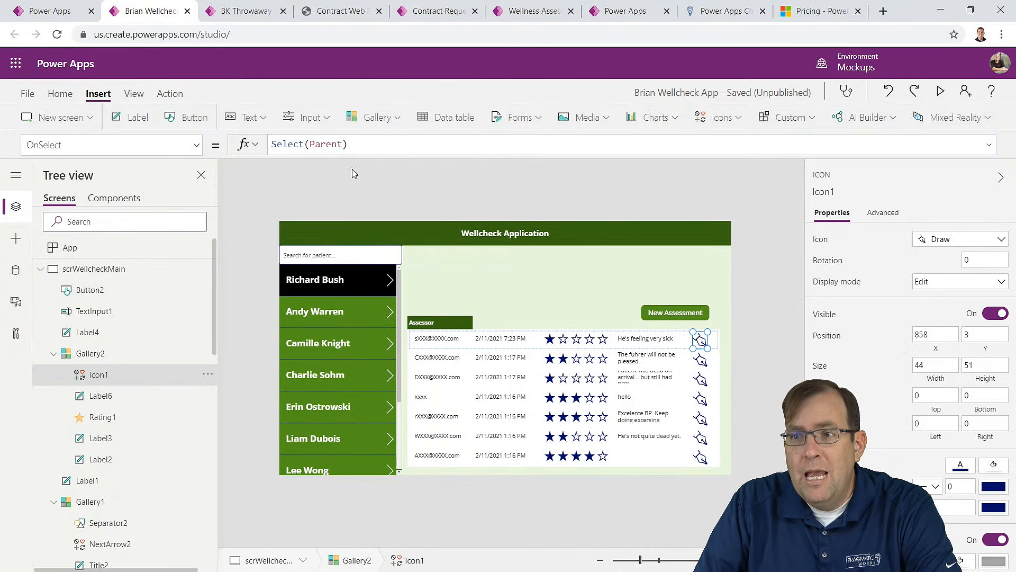
pyautogui.moveTo(353, 144); pyautogui.dragTo(229, 139)
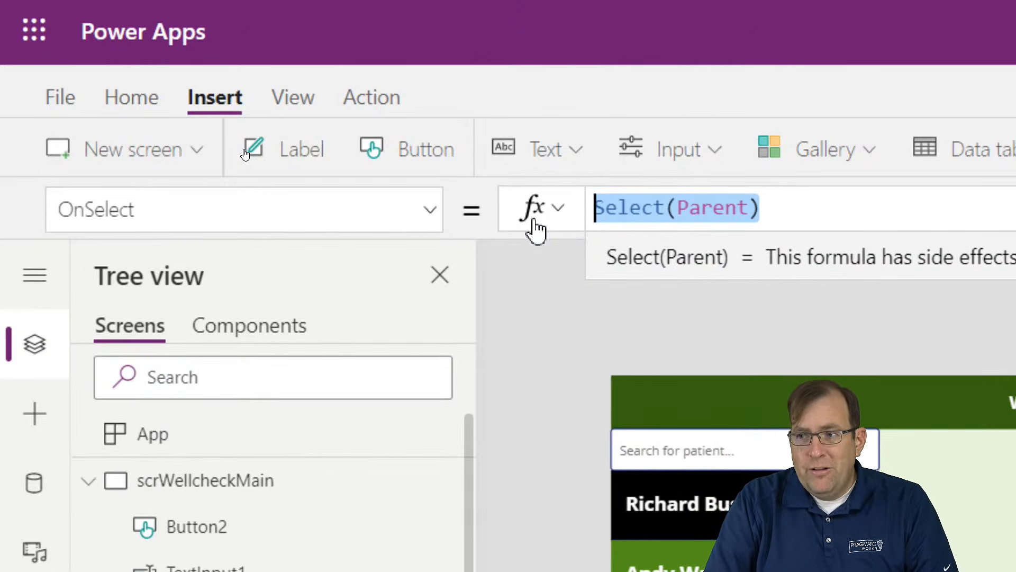
pyautogui.write('Navi')
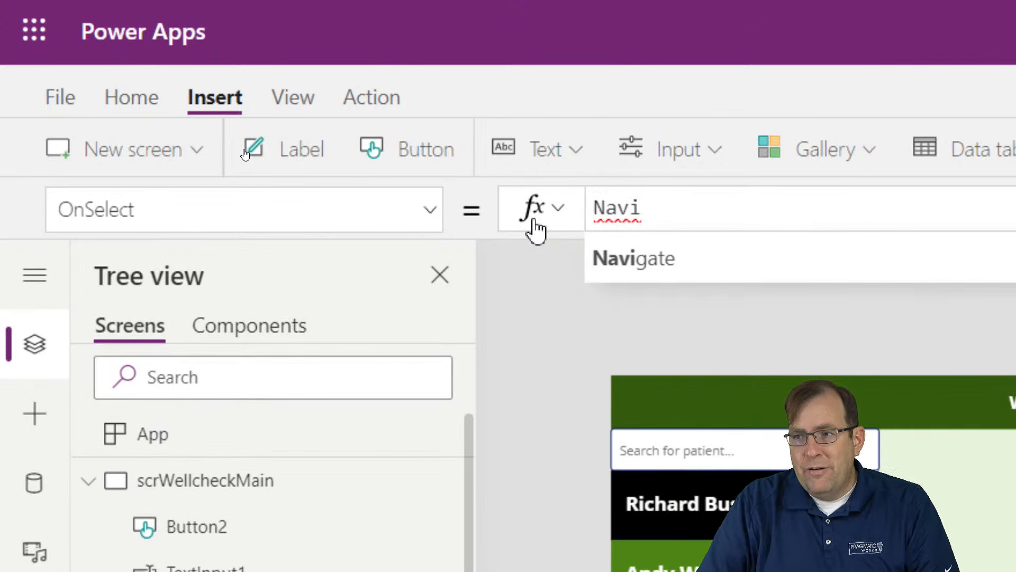
pyautogui.press('Tab')
pyautogui.press('Tab')
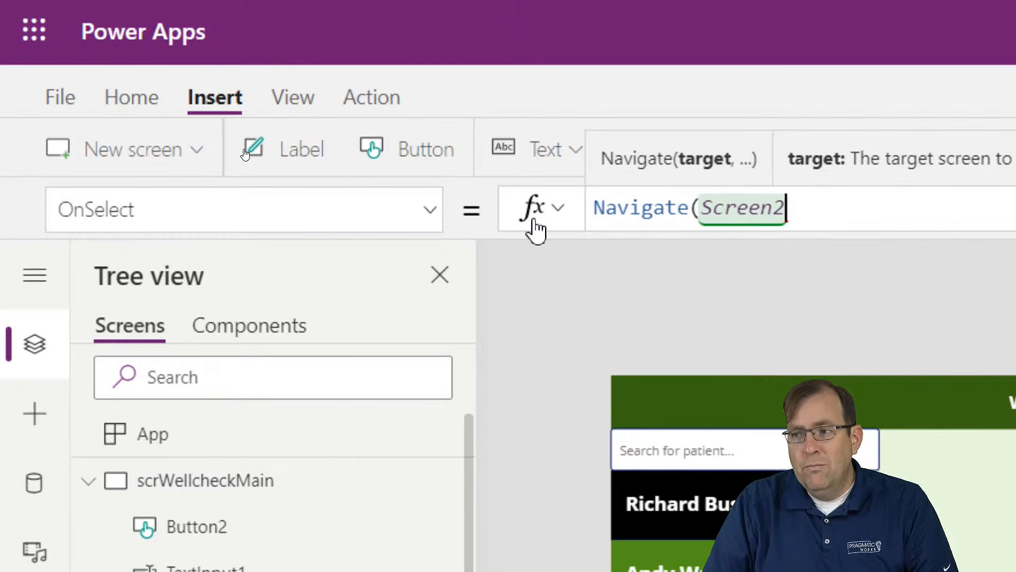
pyautogui.write(',')
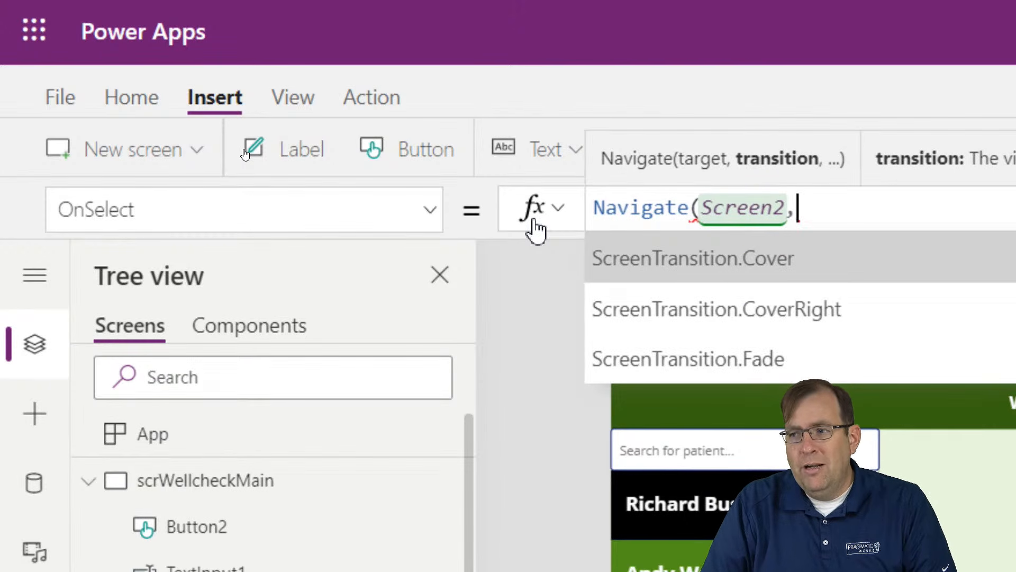
pyautogui.press('Tab')
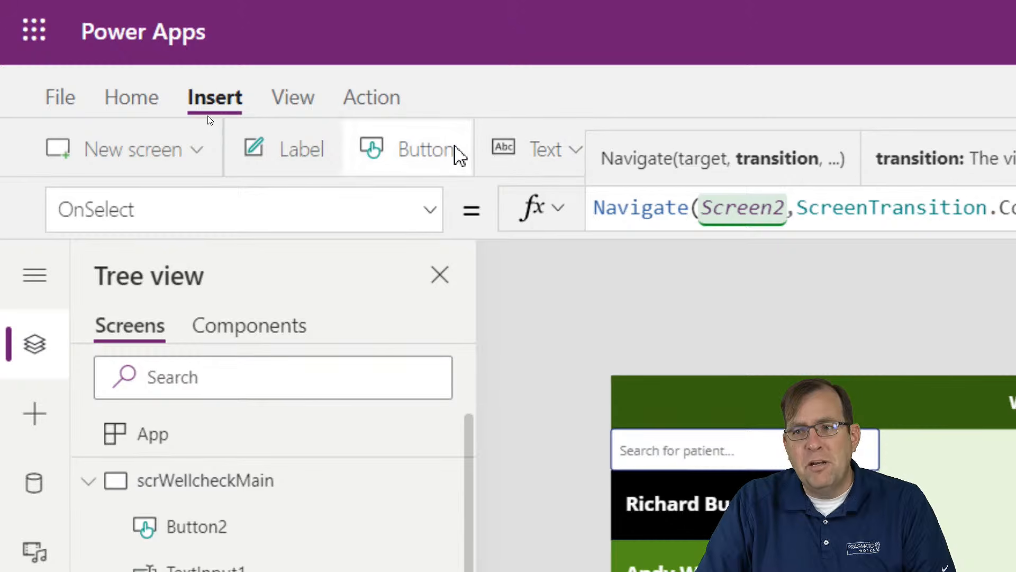
# Step: Append EditForm(Form1) to the Draw icon's OnSelect formula, following the Navigate call
pyautogui.write(');EditForm')
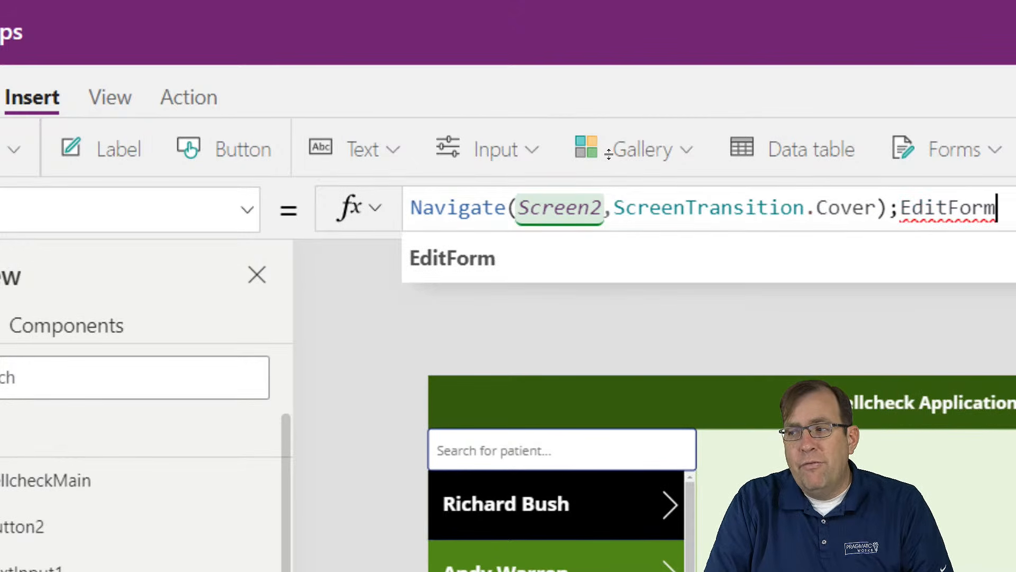
pyautogui.write('(F')
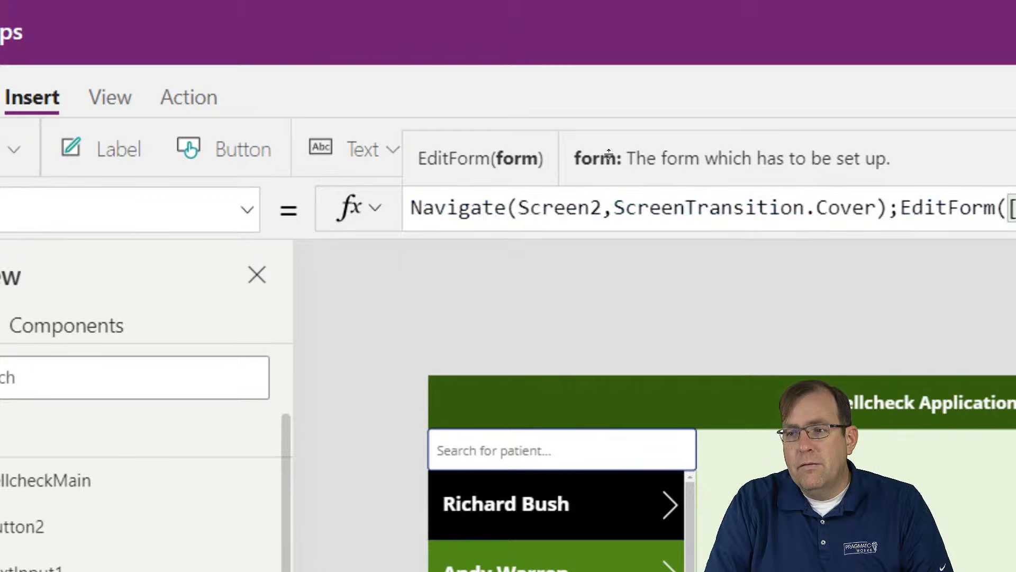
pyautogui.press('BackSpace')
pyautogui.press('BackSpace')
pyautogui.press('BackSpace')
pyautogui.press('BackSpace')
pyautogui.press('BackSpace')
pyautogui.press('BackSpace')
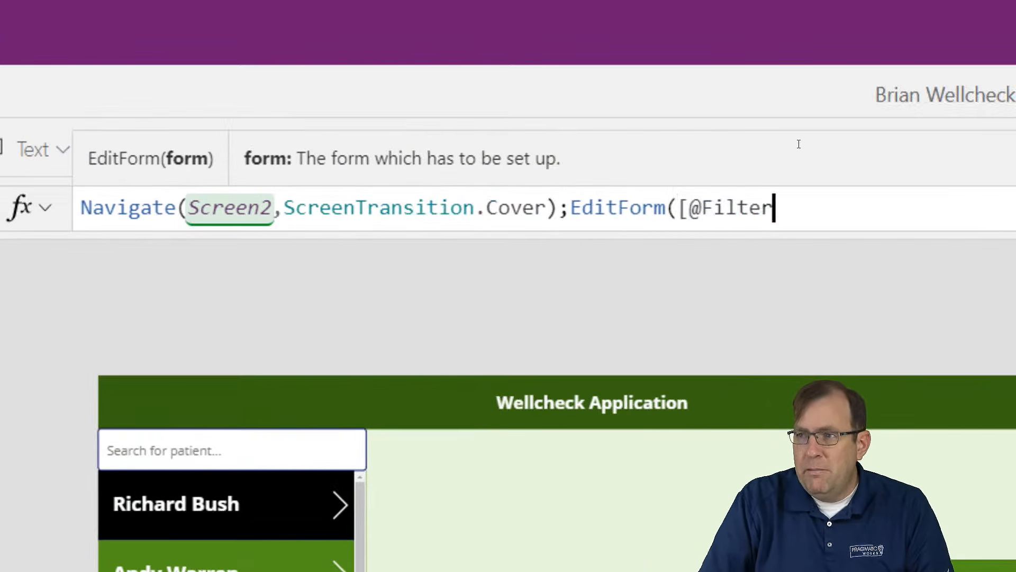
pyautogui.press('BackSpace')
pyautogui.press('BackSpace')
pyautogui.press('BackSpace')
pyautogui.write('Form1)')
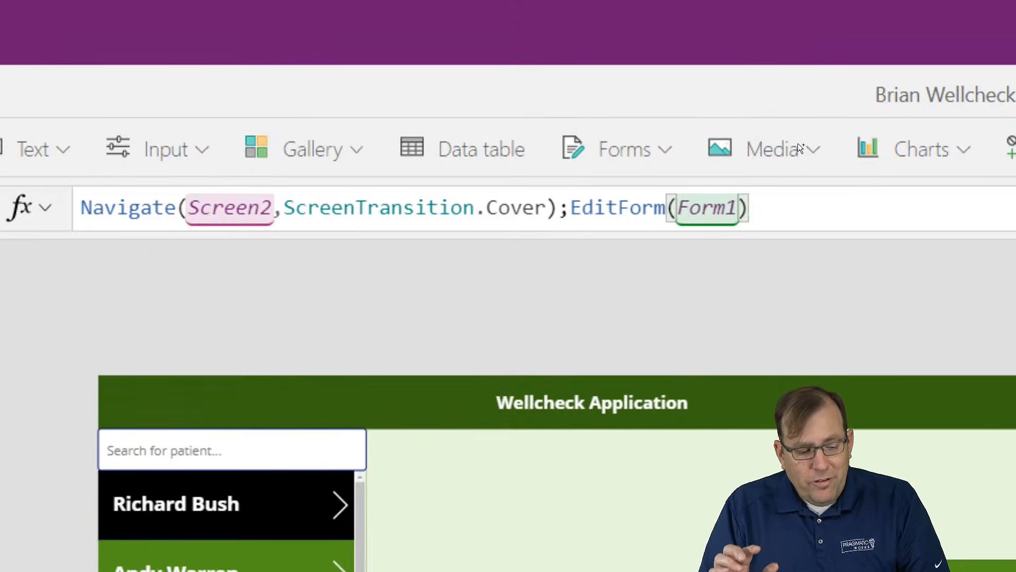
pyautogui.hotkey('ctrl', 'a')
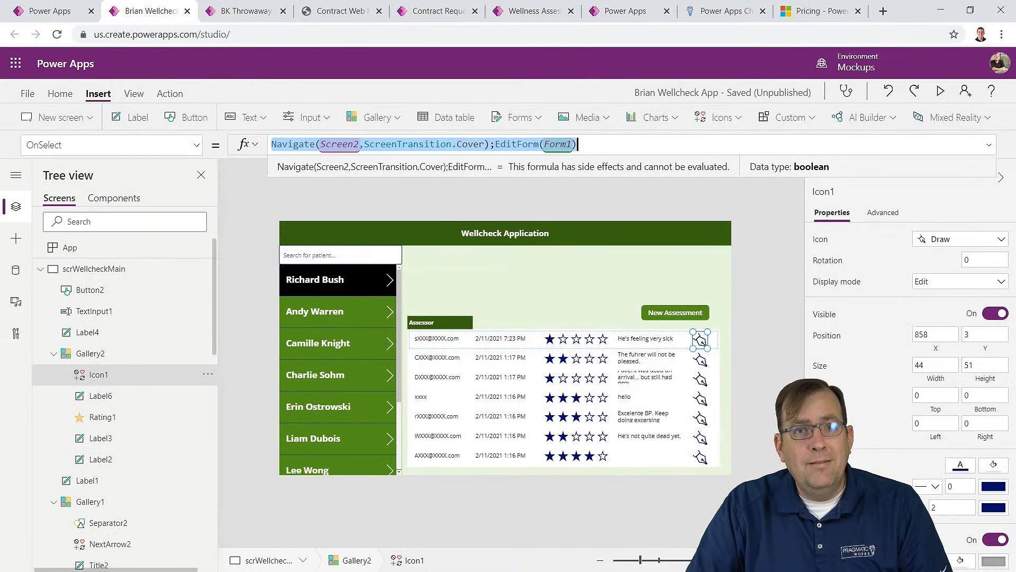
pyautogui.write('Navigate(Screen2,Cover);EditForm(Form1)')
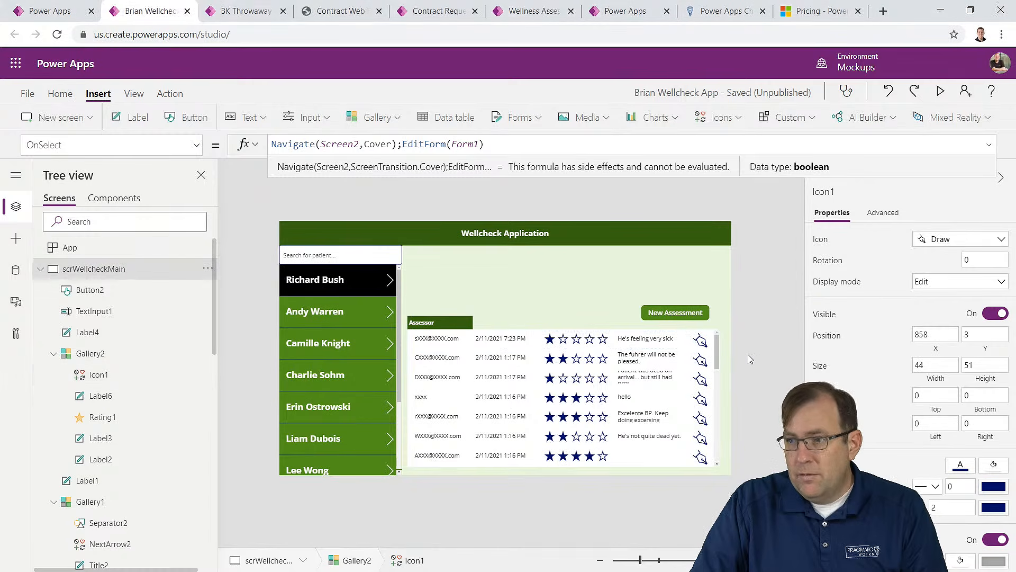
# Step: Test the Draw icon on the first wellcheck in the gallery
pyautogui.click(728, 355)
pyautogui.keyDown('alt'); pyautogui.click(701, 343); pyautogui.keyUp('alt')
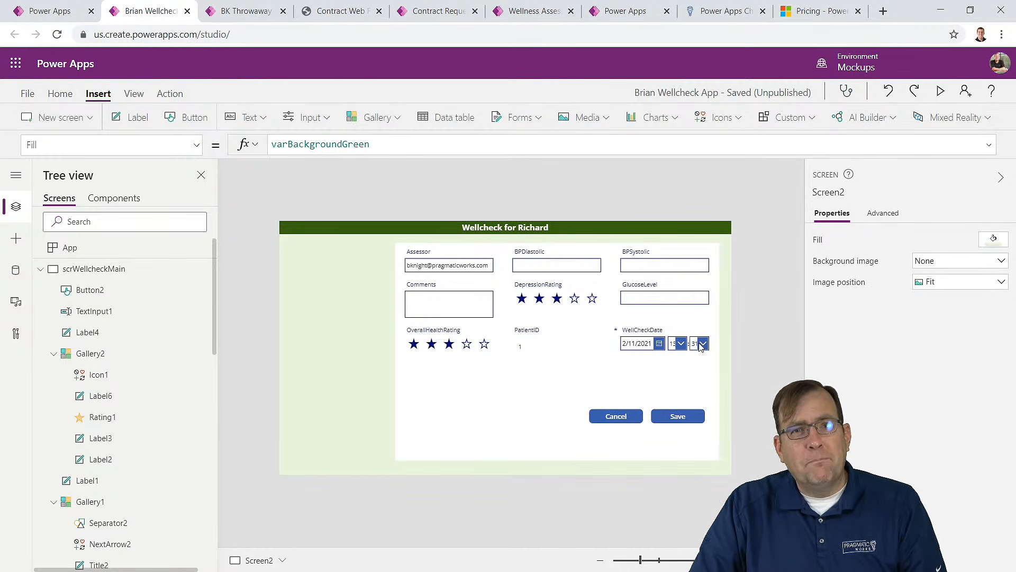
# Step: Set the Item property of Form1 to Gallery2.Selected and expand the formula editor
pyautogui.click(941, 92)
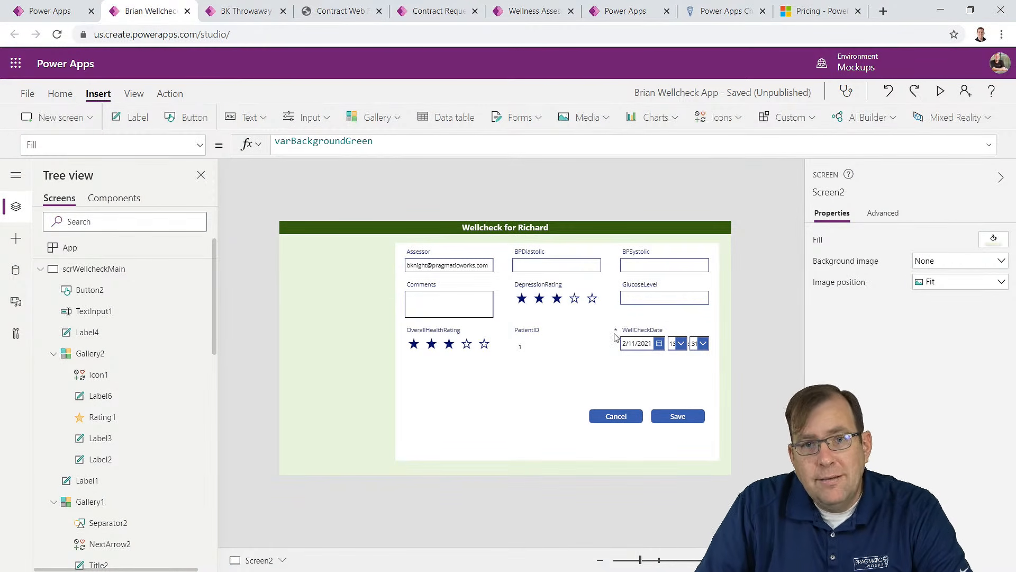
pyautogui.click(576, 149)
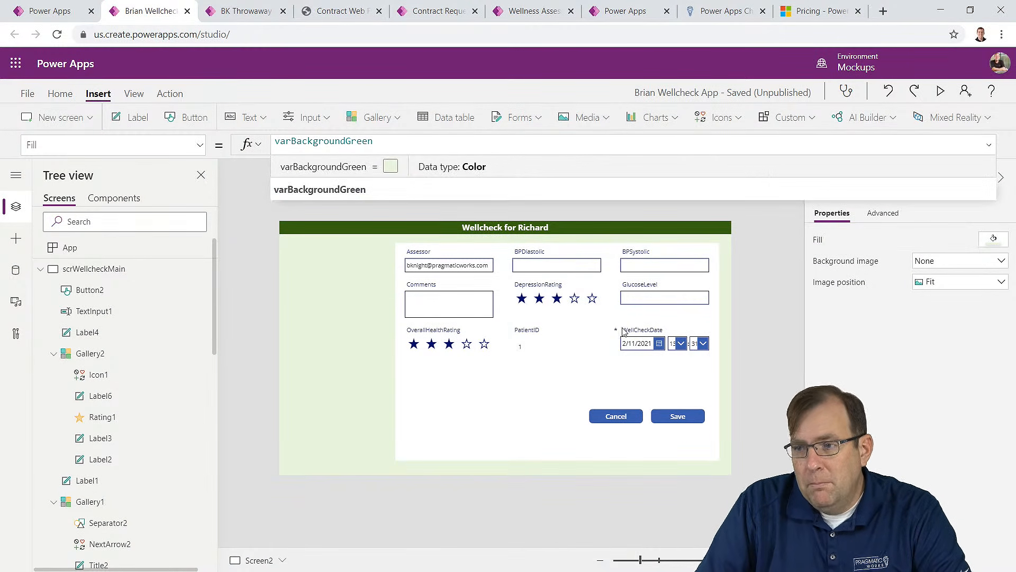
pyautogui.click(493, 421)
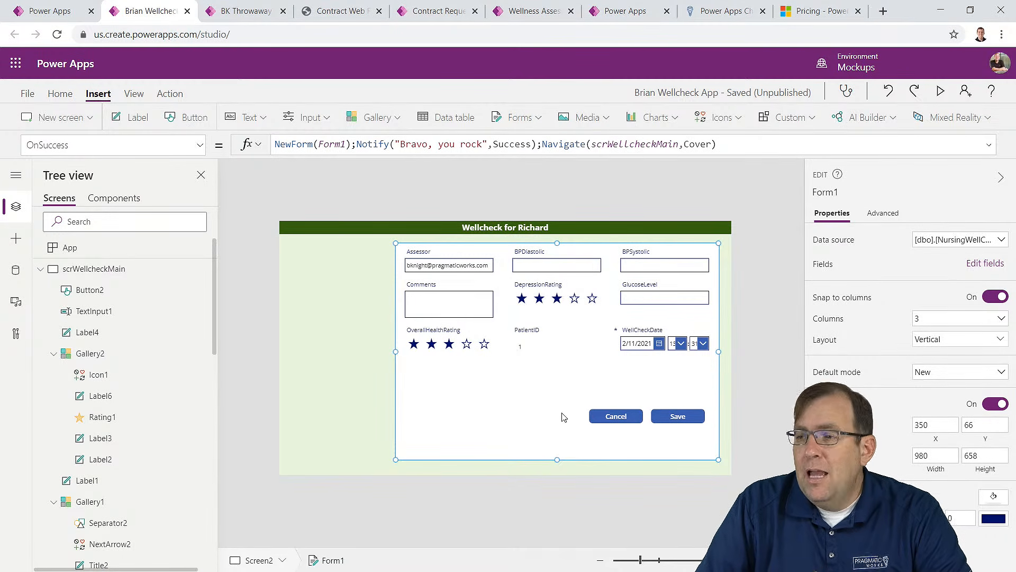
pyautogui.click(200, 145)
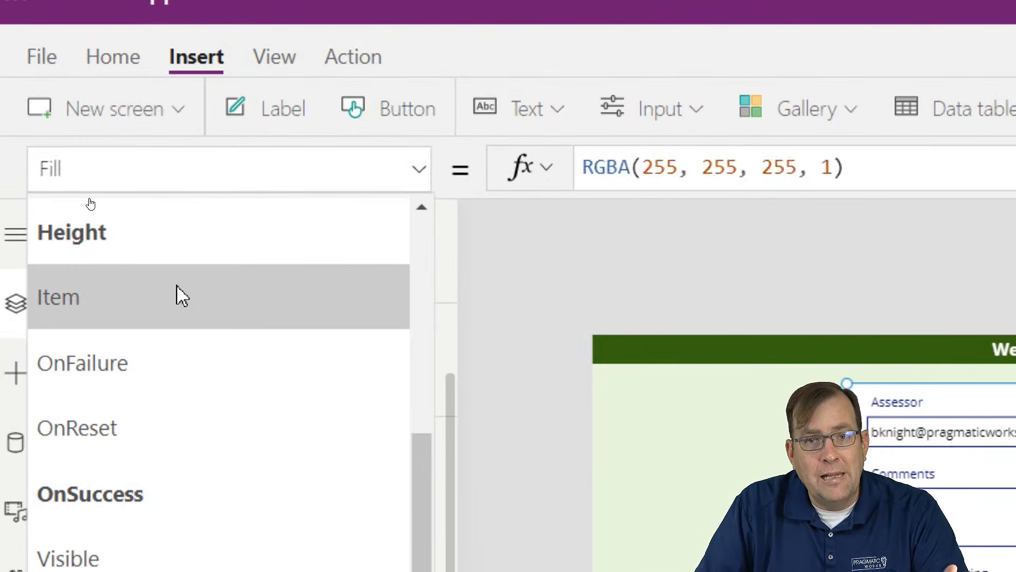
pyautogui.click(179, 296)
pyautogui.click(816, 167)
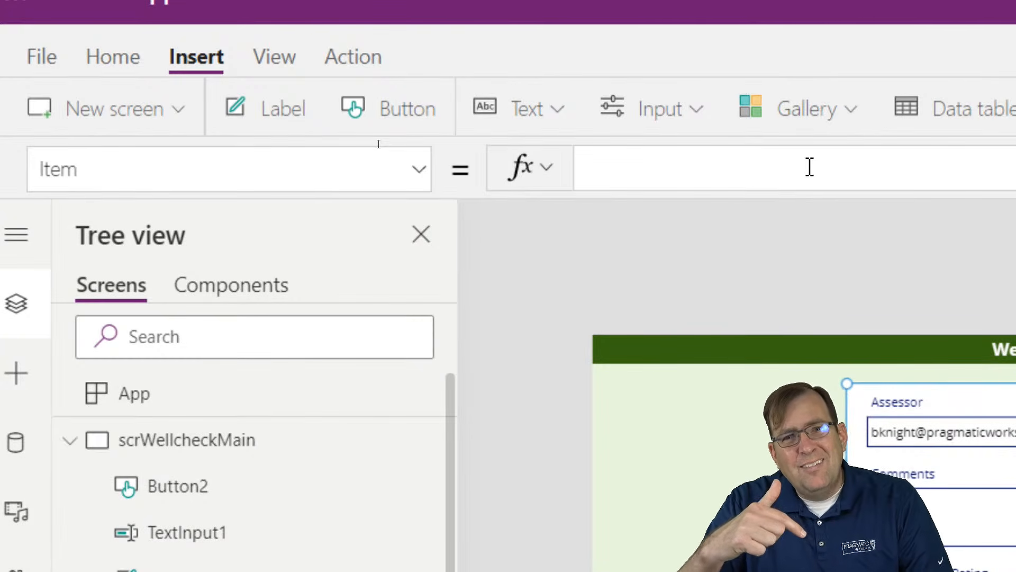
pyautogui.write('Gallery2')
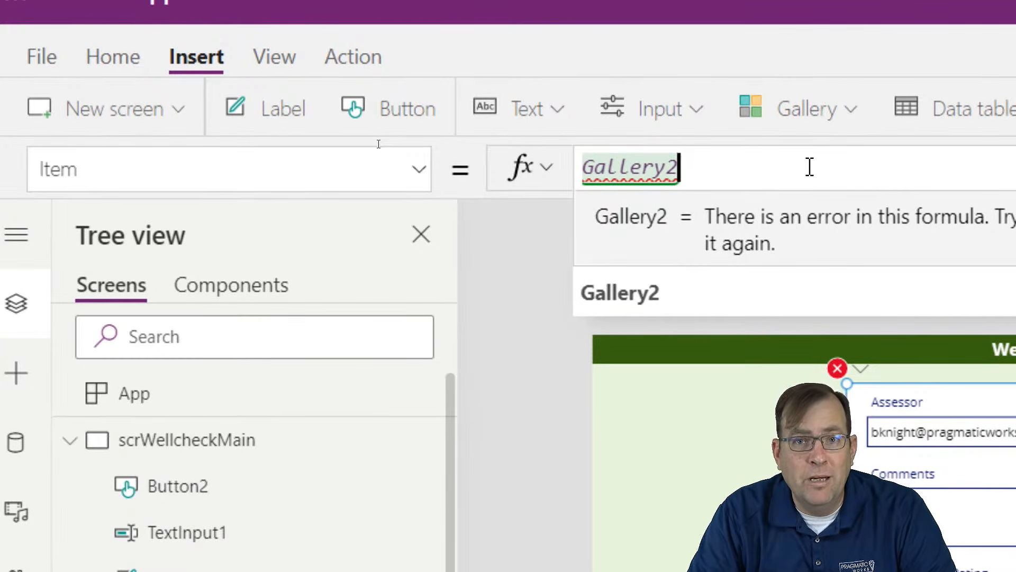
pyautogui.write('.Selected')
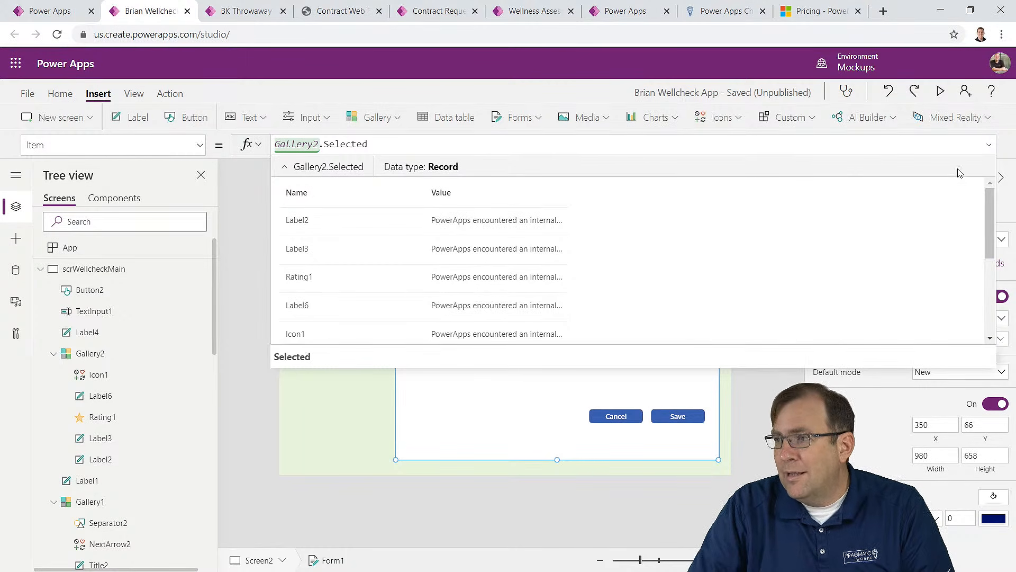
pyautogui.click(989, 145)
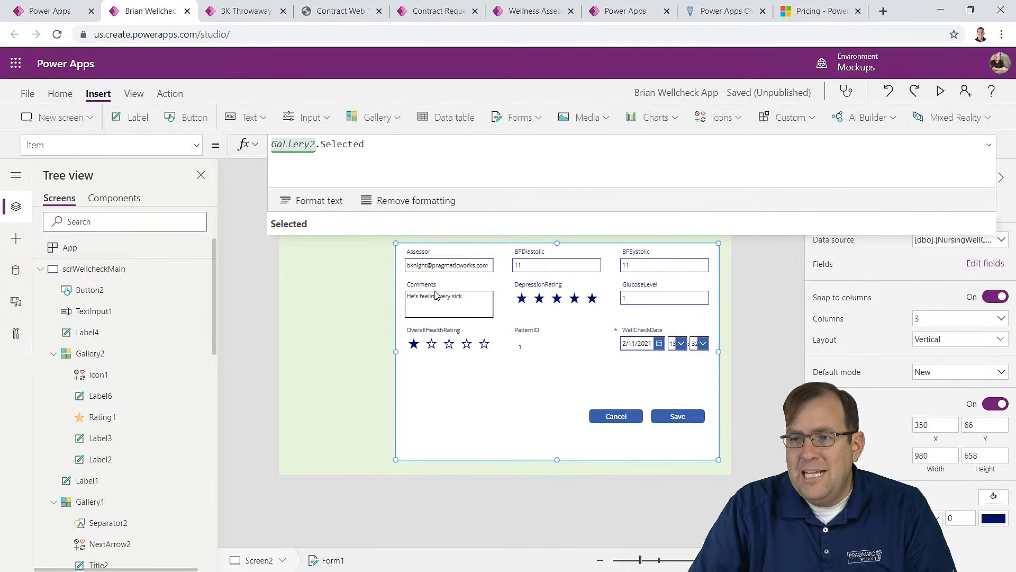
# Step: Preview the app, cancel the current form, then edit the 2/11/2021 11:55 PM wellcheck with the comment "Override me." and save it
pyautogui.click(940, 91)
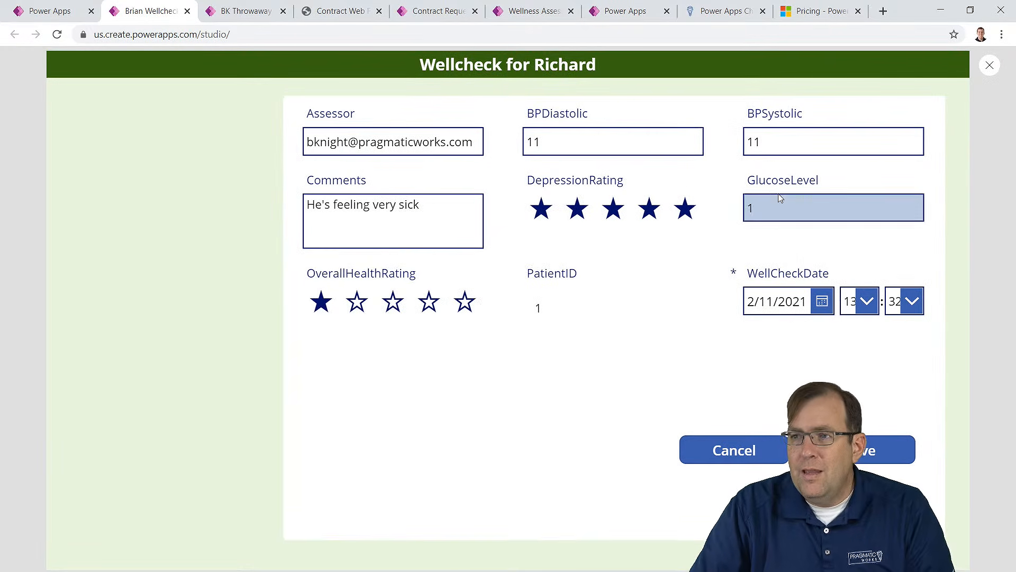
pyautogui.click(720, 442)
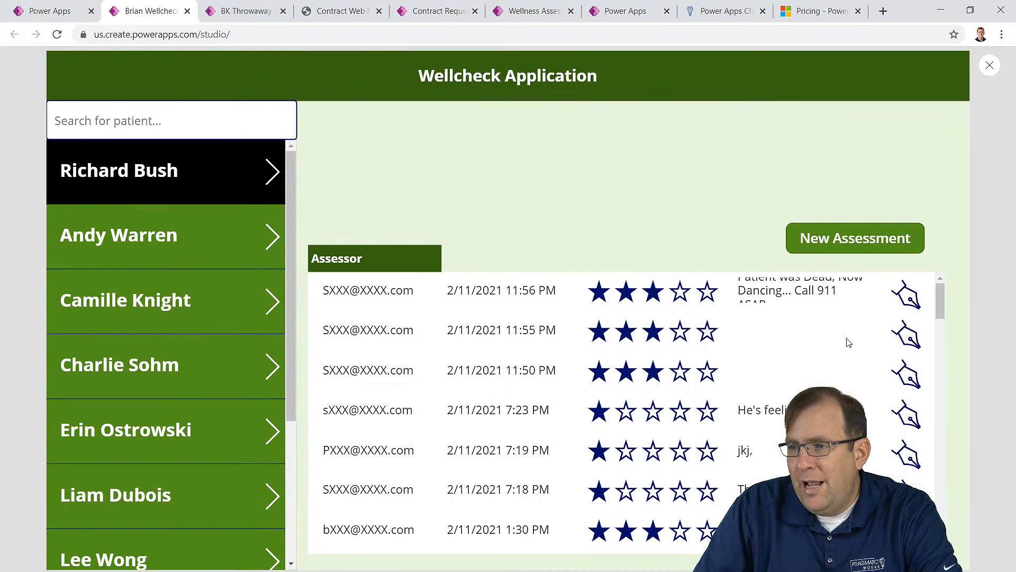
pyautogui.click(903, 336)
pyautogui.click(356, 227)
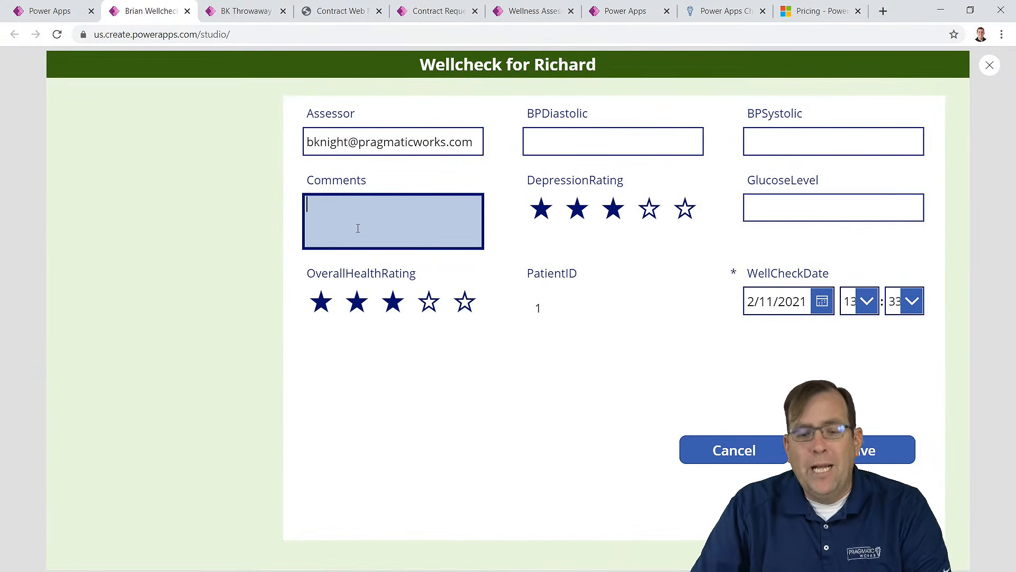
pyautogui.write('Override  me.')
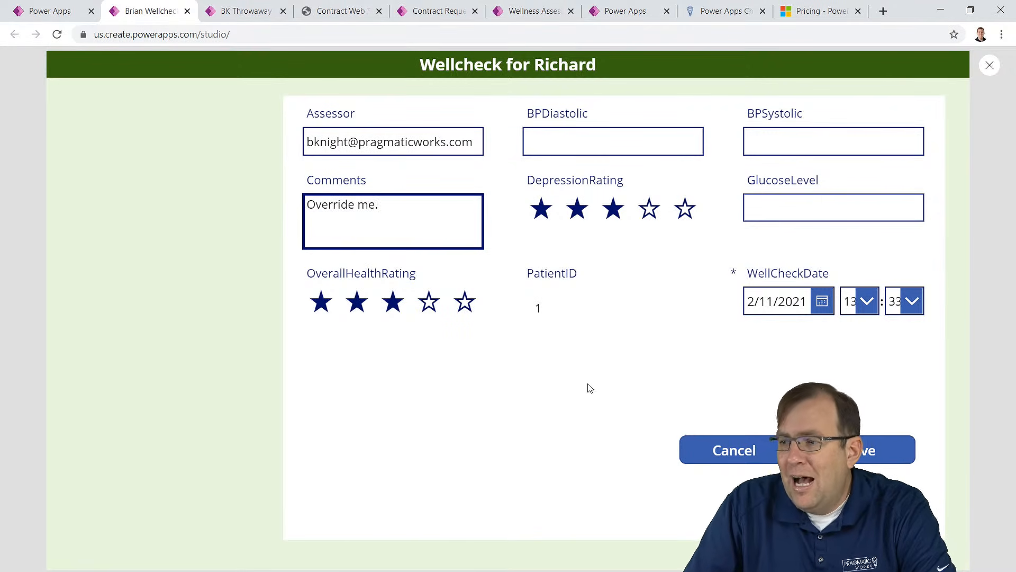
pyautogui.click(847, 450)
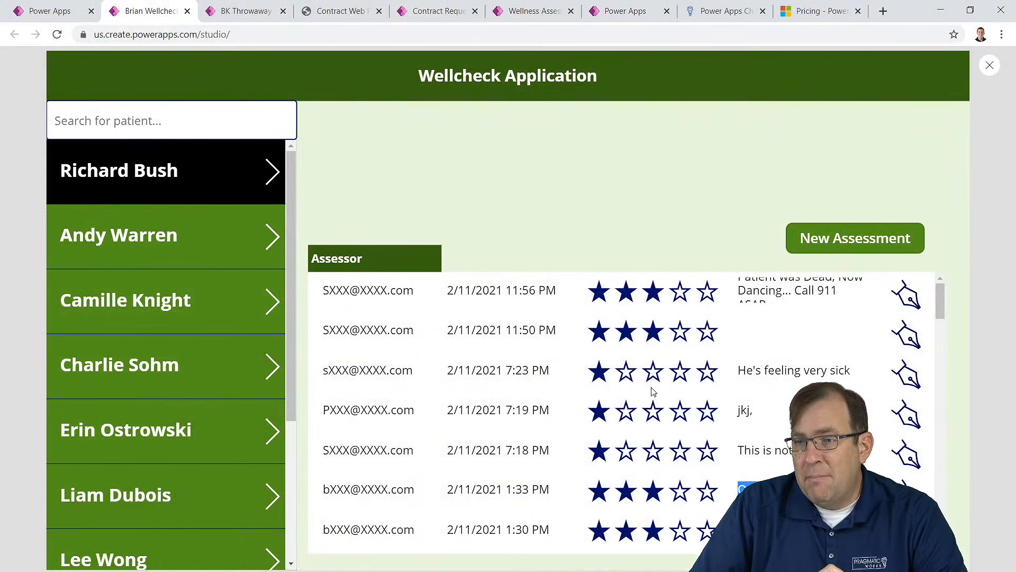
# Step: Open the four-star 2/11/2021 1:16 PM wellcheck for editing, enter the comment "My comment here." and save it
pyautogui.scroll(-5, 652, 415)
pyautogui.scroll(-5, 651, 416)
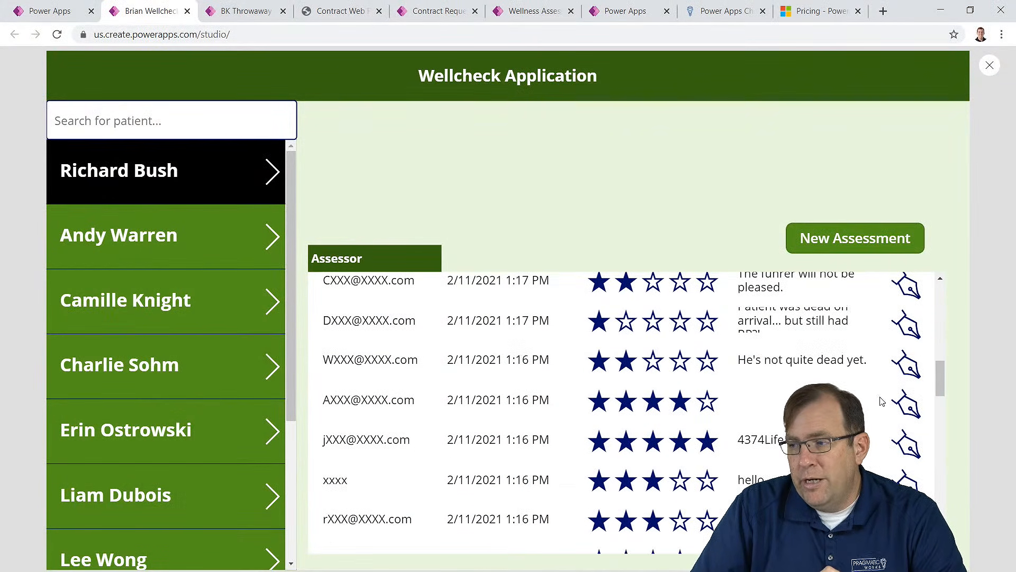
pyautogui.click(908, 407)
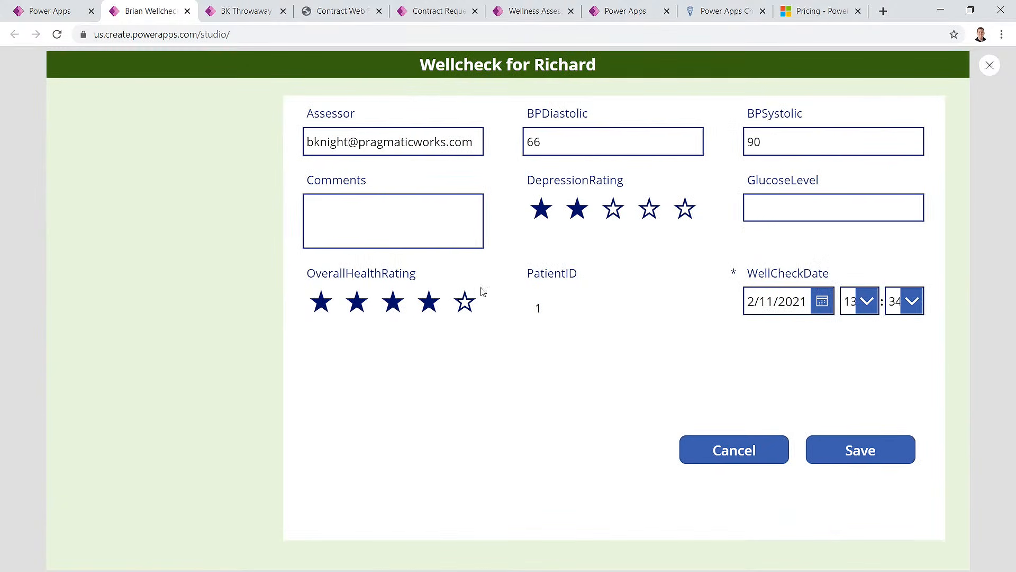
pyautogui.click(372, 230)
pyautogui.write('My co')
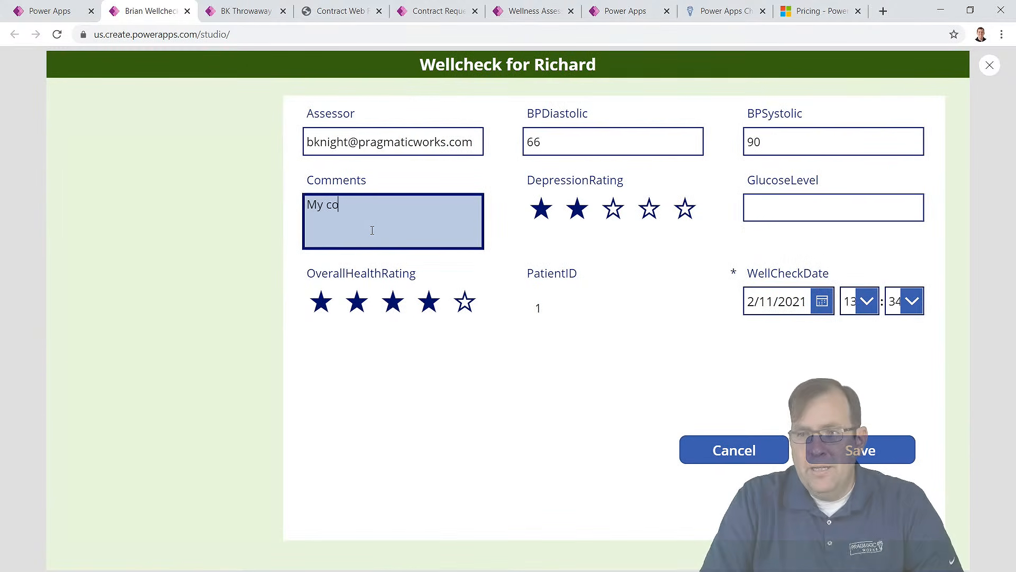
pyautogui.write('mment here.')
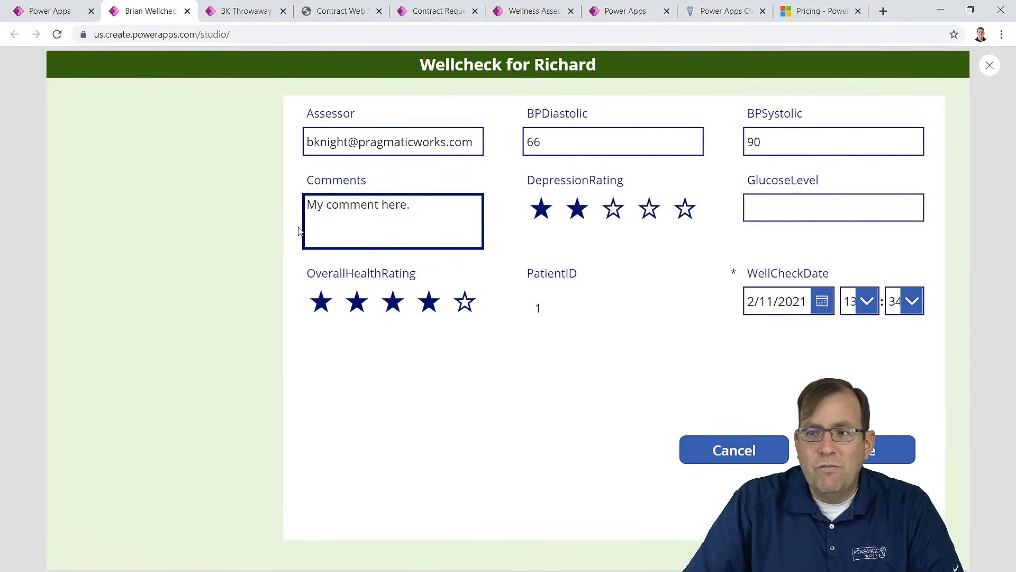
pyautogui.moveTo(320, 142); pyautogui.dragTo(526, 148)
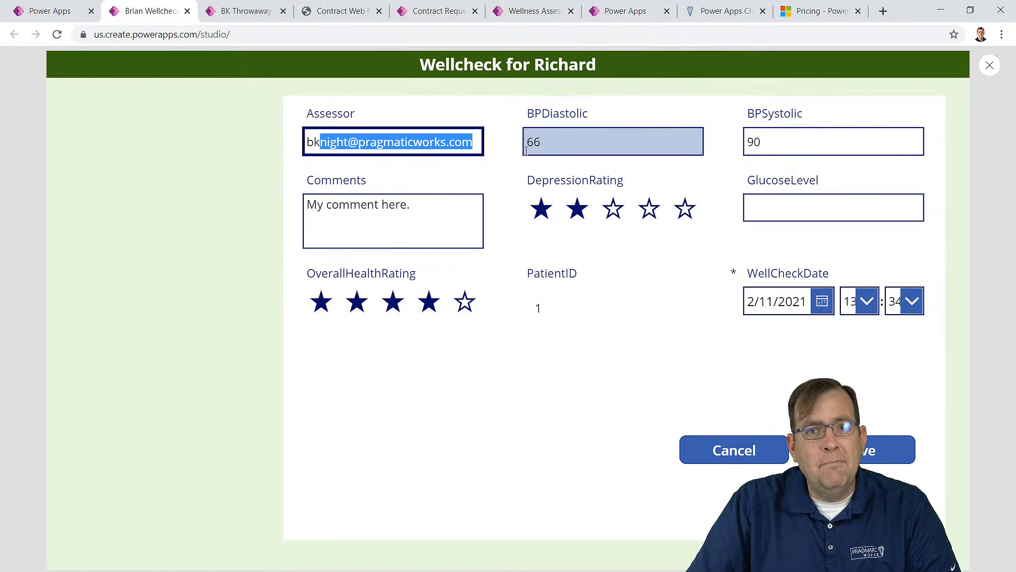
pyautogui.click(879, 457)
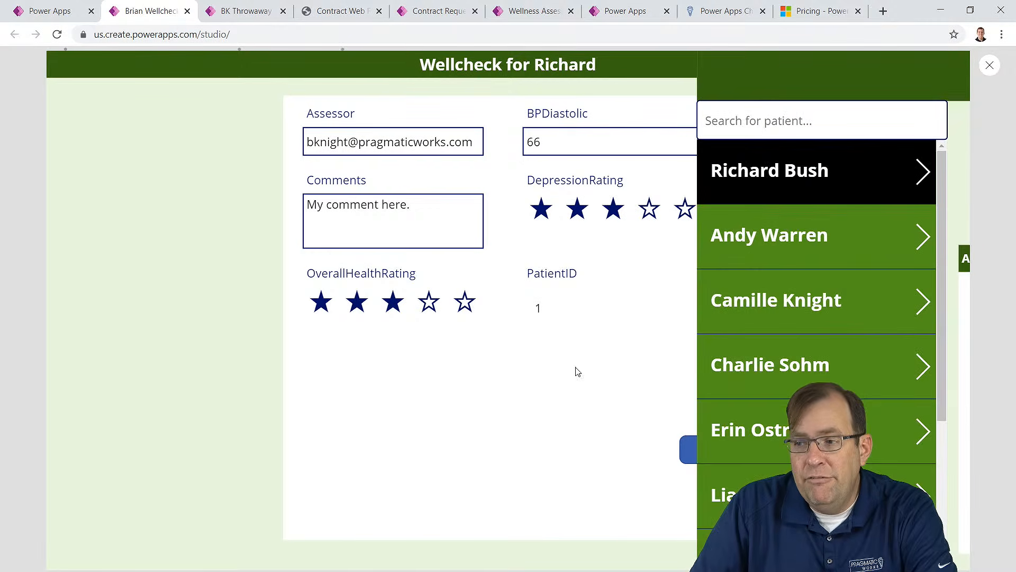
# Step: Look for the edited wellchecks in the gallery and check the form of the 1:30 PM wellcheck just below them before leaving the preview
pyautogui.scroll(-3, 576, 395)
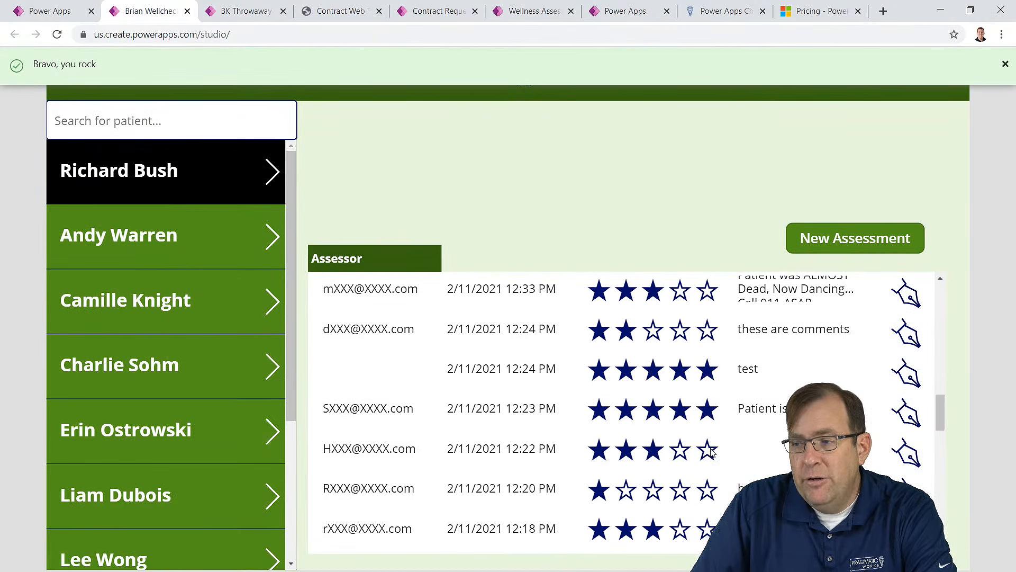
pyautogui.scroll(-3, 712, 452)
pyautogui.scroll(-3, 773, 442)
pyautogui.scroll(6, 773, 442)
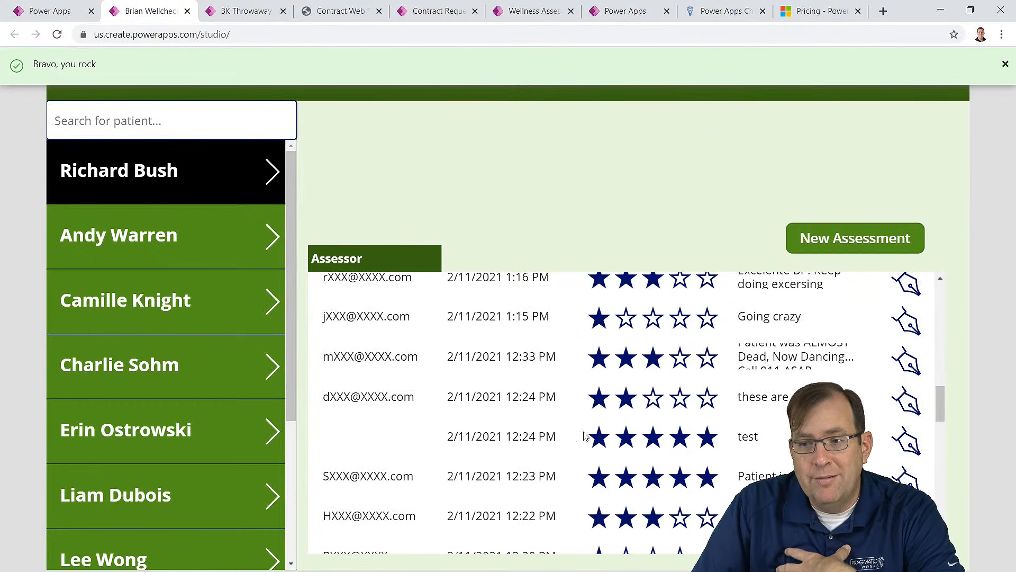
pyautogui.scroll(8, 596, 442)
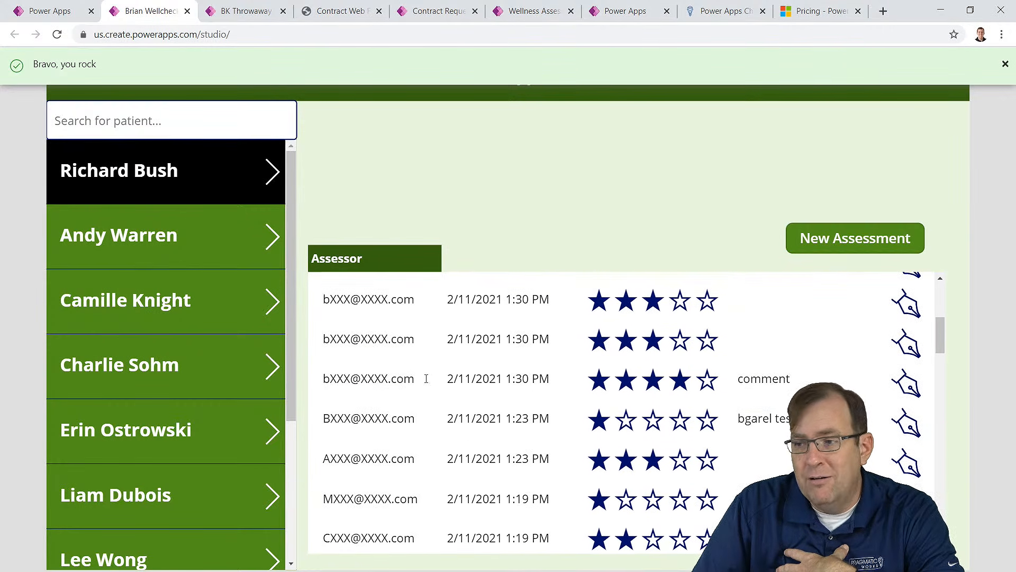
pyautogui.scroll(3, 769, 391)
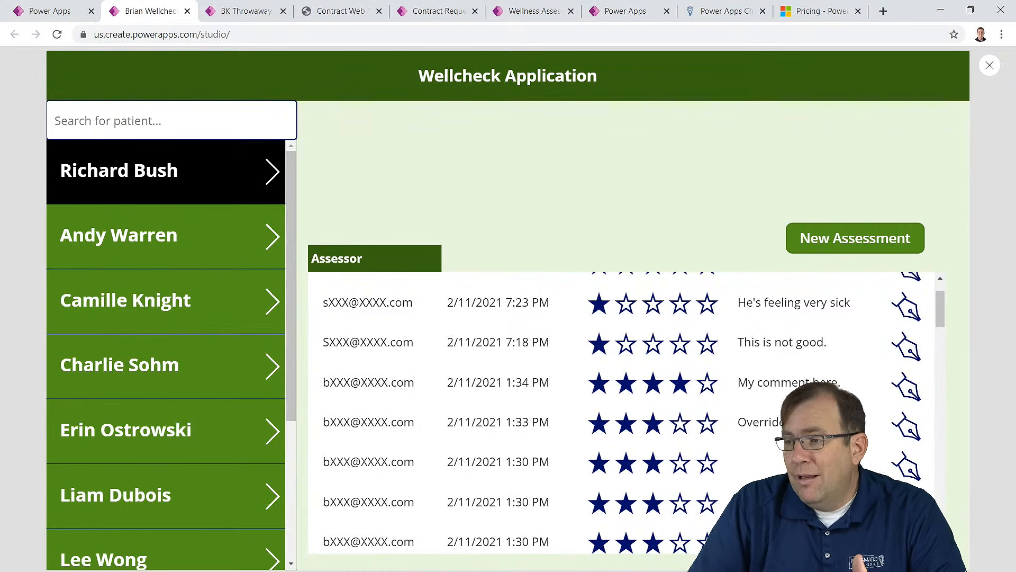
pyautogui.click(911, 466)
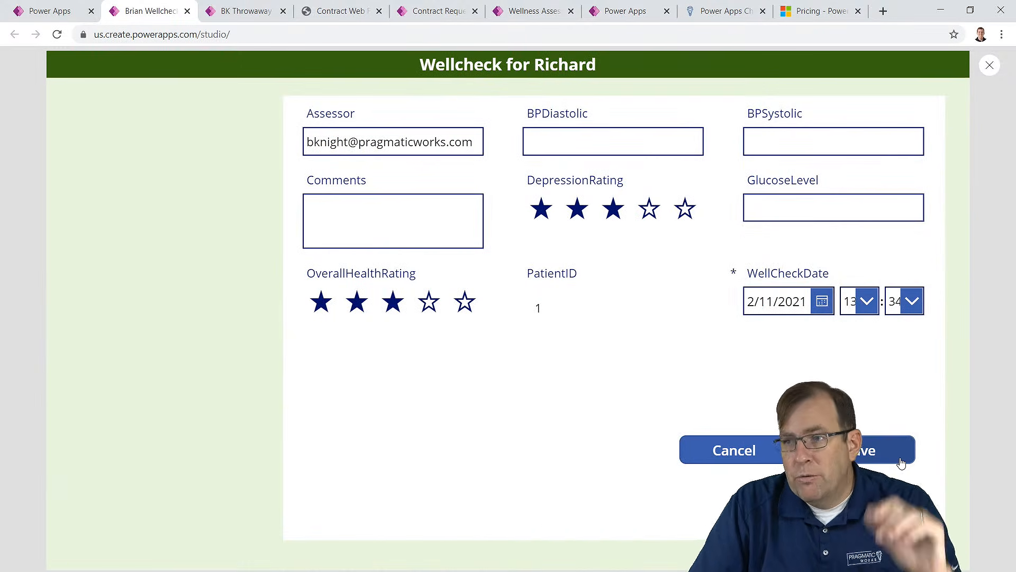
pyautogui.press('Escape')
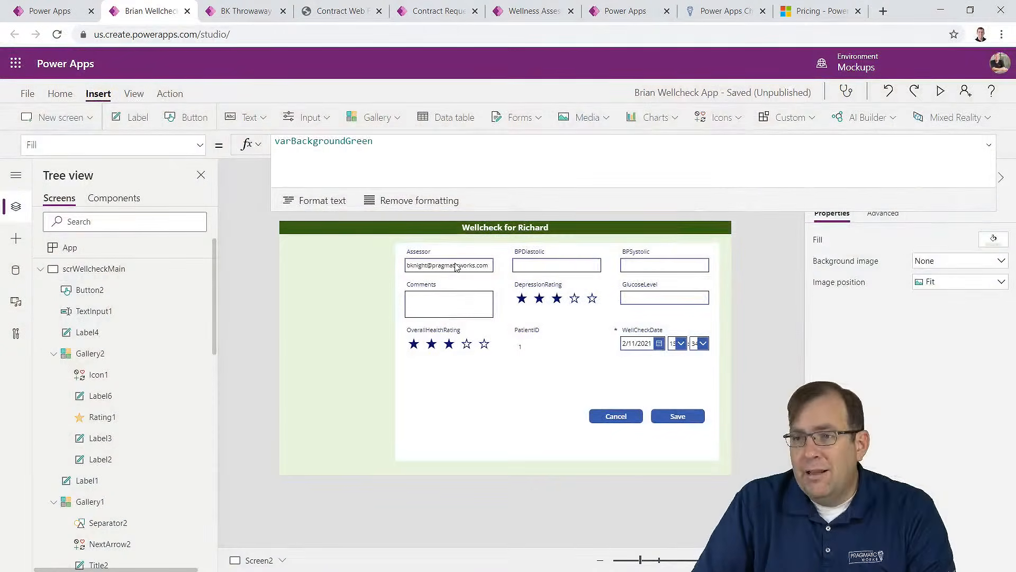
# Step: Set the Default of the Assessor card's text input to If(Form1.Mode=FormMode.New, User().Email, ThisItem.Assessor)
pyautogui.click(451, 266)
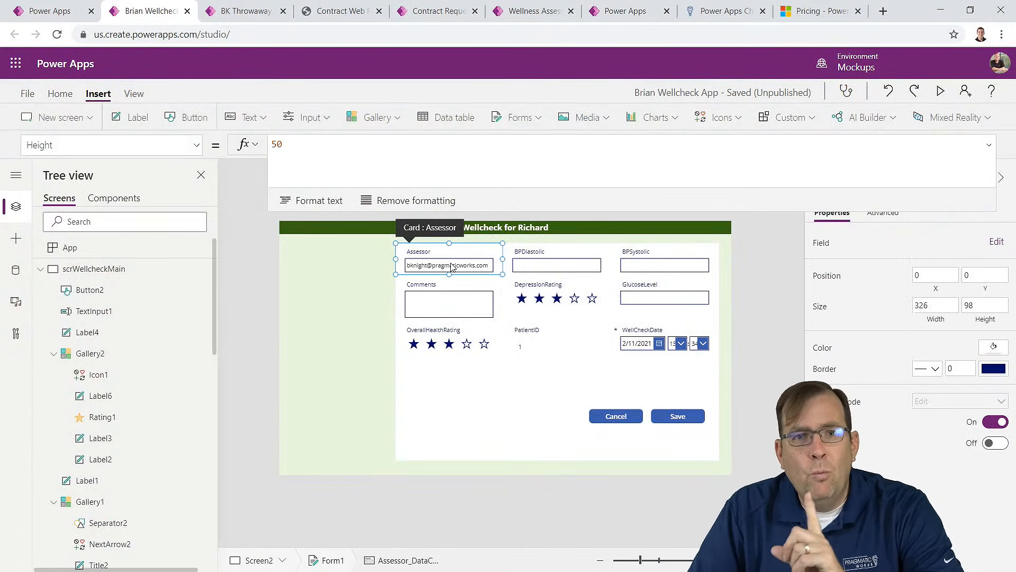
pyautogui.click(445, 266)
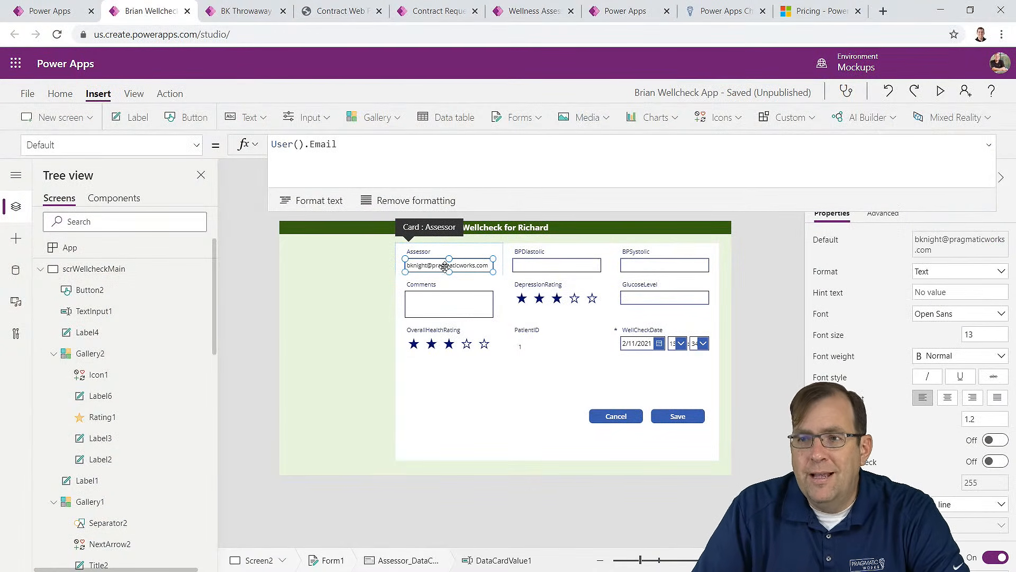
pyautogui.click(352, 159)
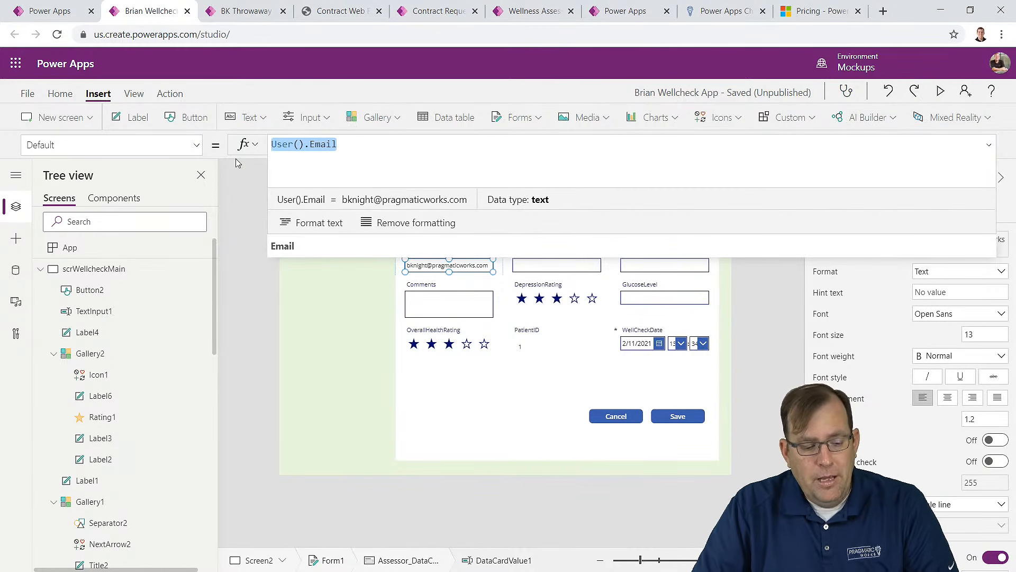
pyautogui.press('BackSpace')
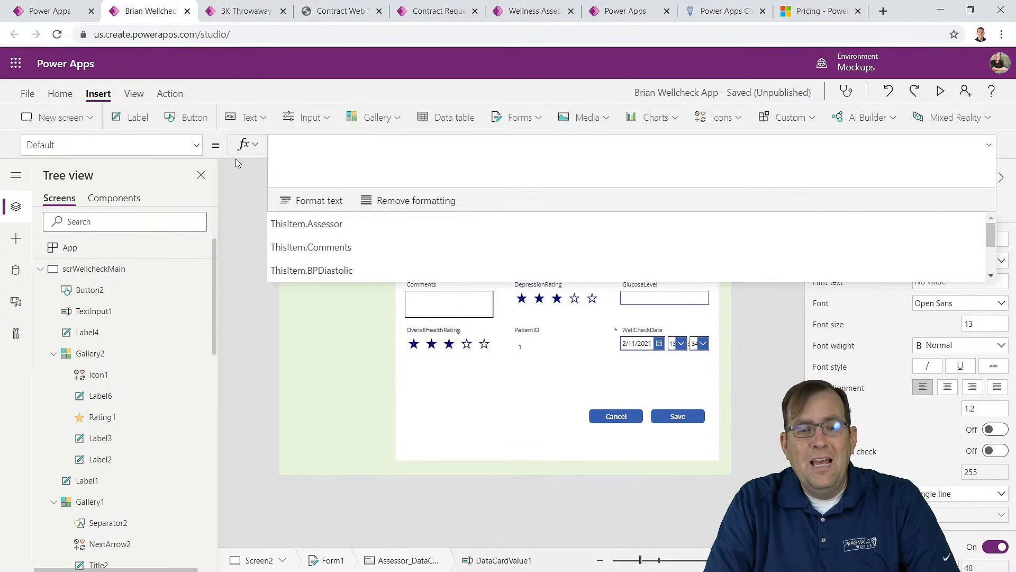
pyautogui.write('If(')
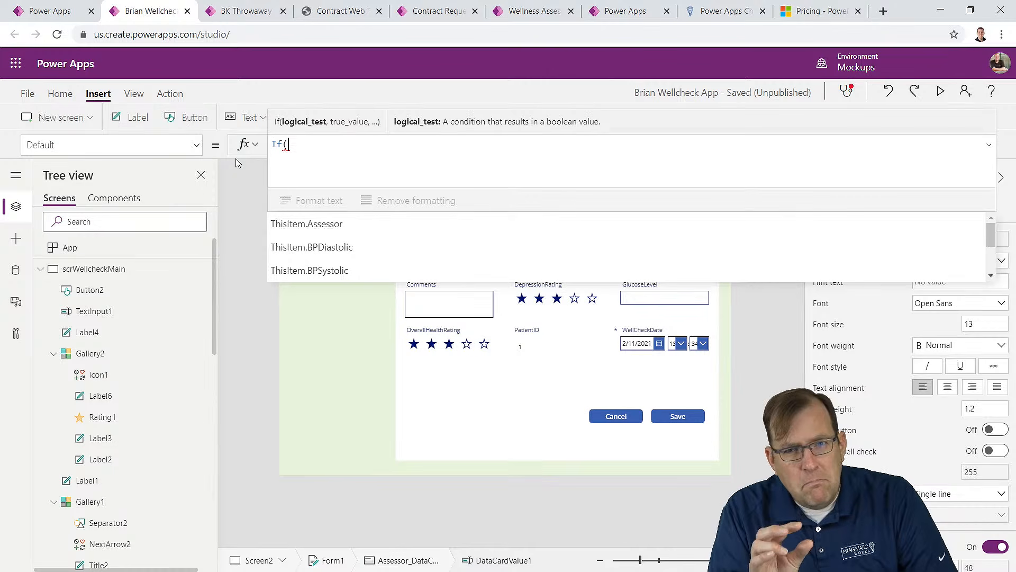
pyautogui.write('Form1.Mode=Fo')
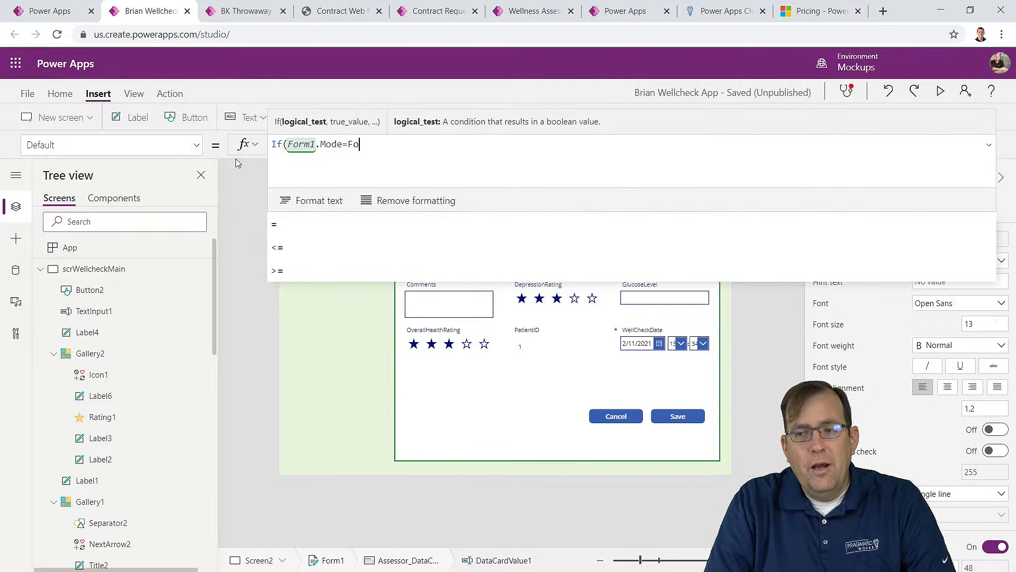
pyautogui.write('rmMode.N')
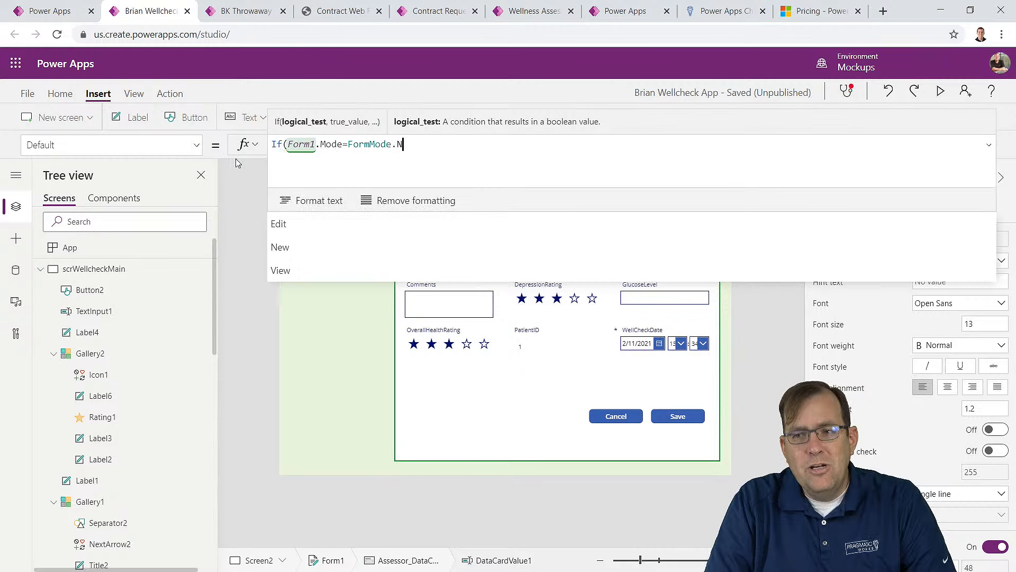
pyautogui.write('ew')
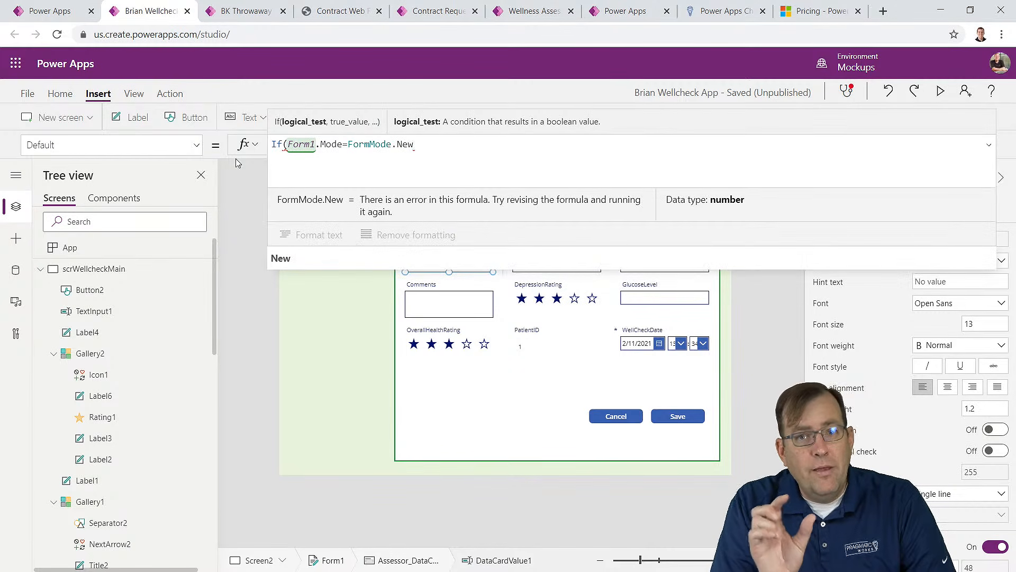
pyautogui.write(', User().Email')
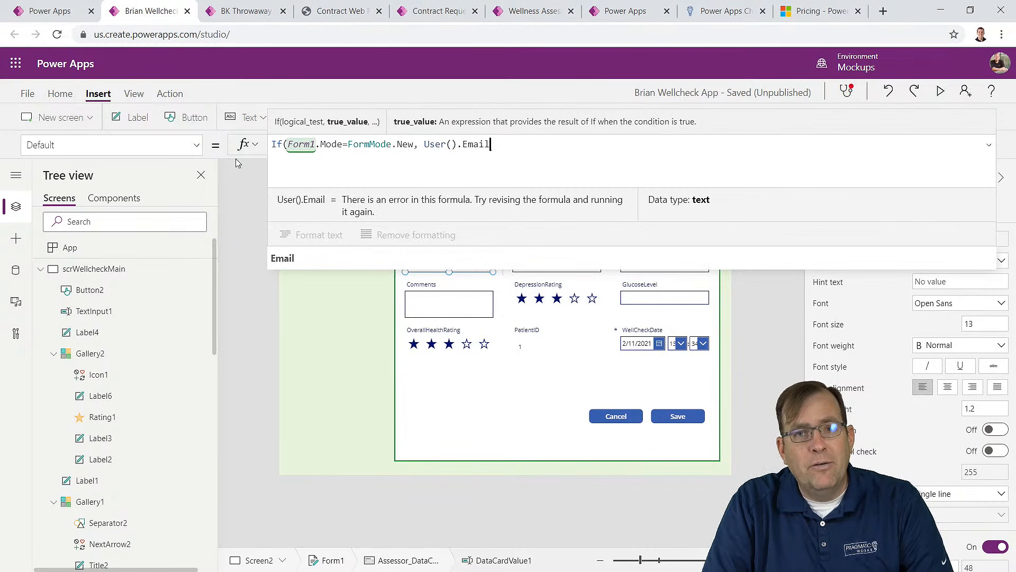
pyautogui.write(', ')
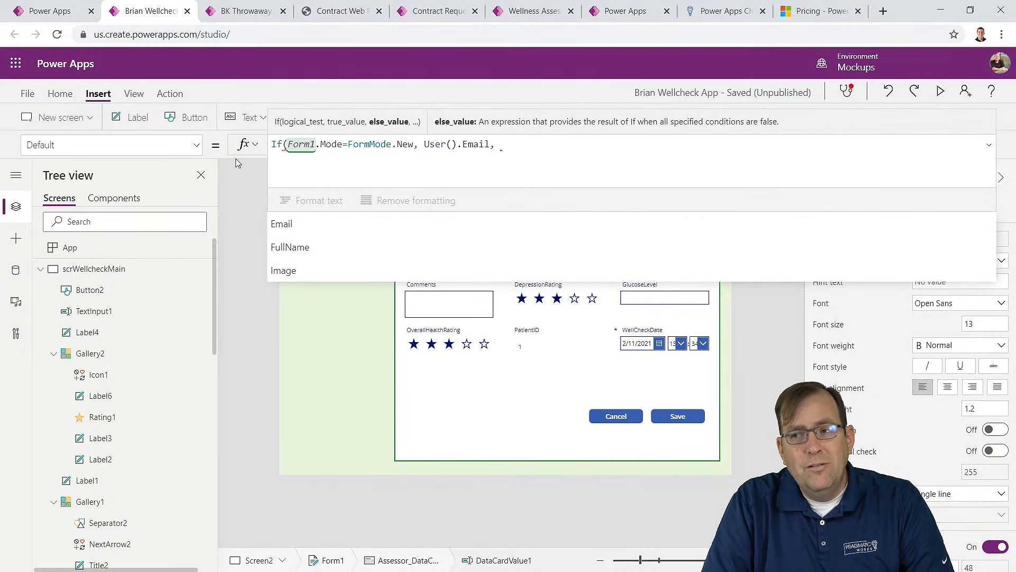
pyautogui.write('ThisItem.As')
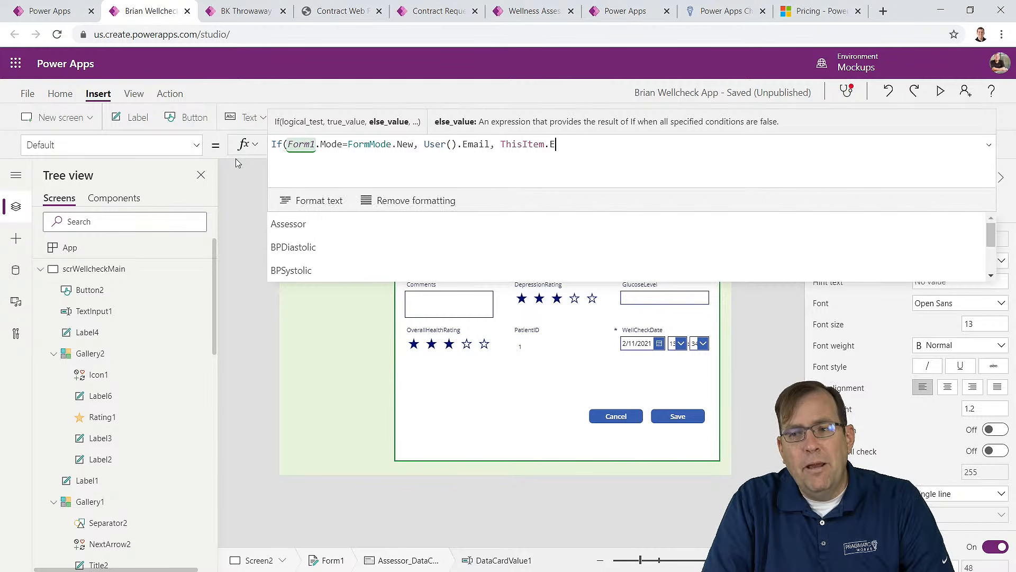
pyautogui.write('ssessor)')
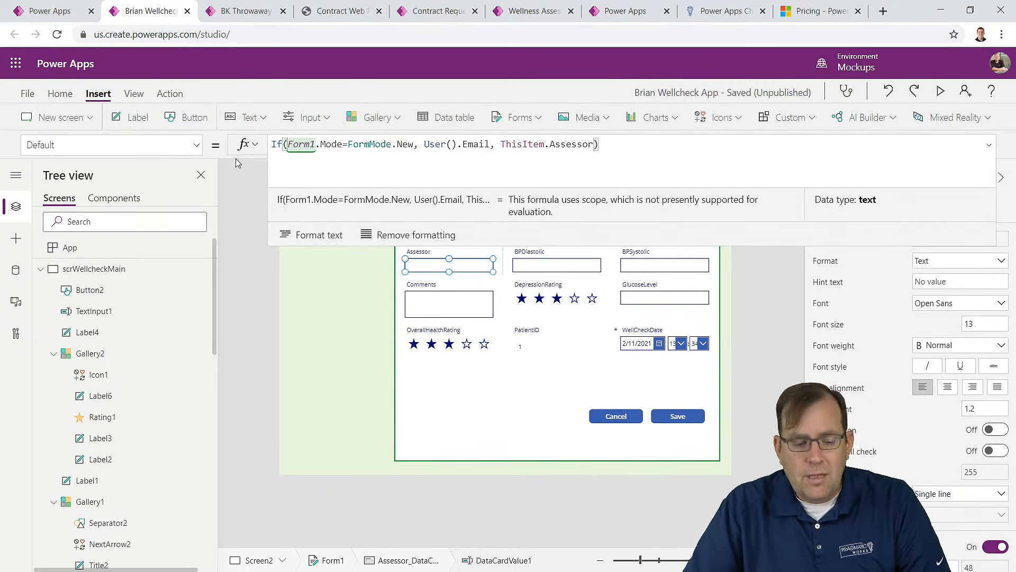
pyautogui.hotkey('ctrl', 'a')
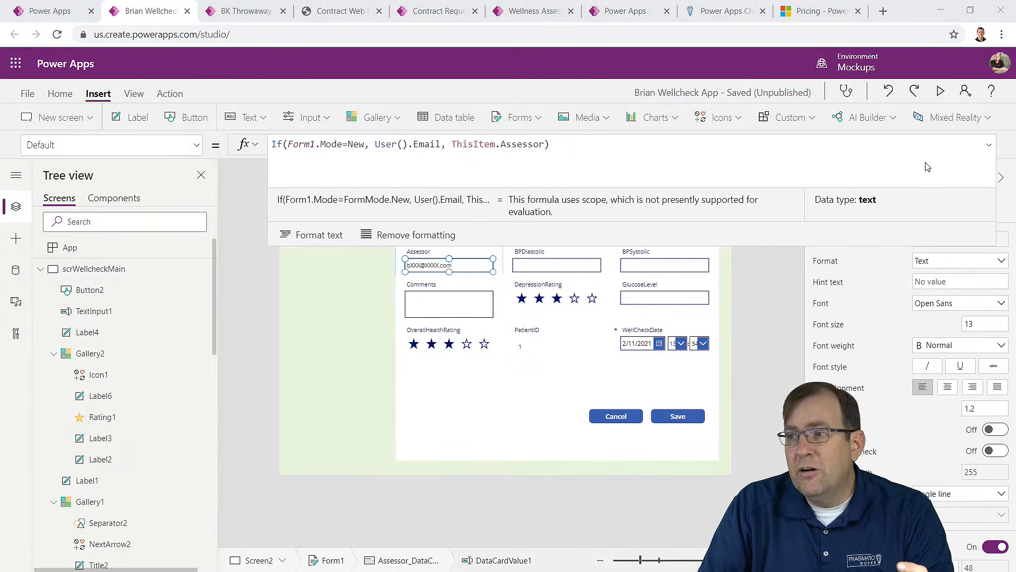
pyautogui.click(987, 145)
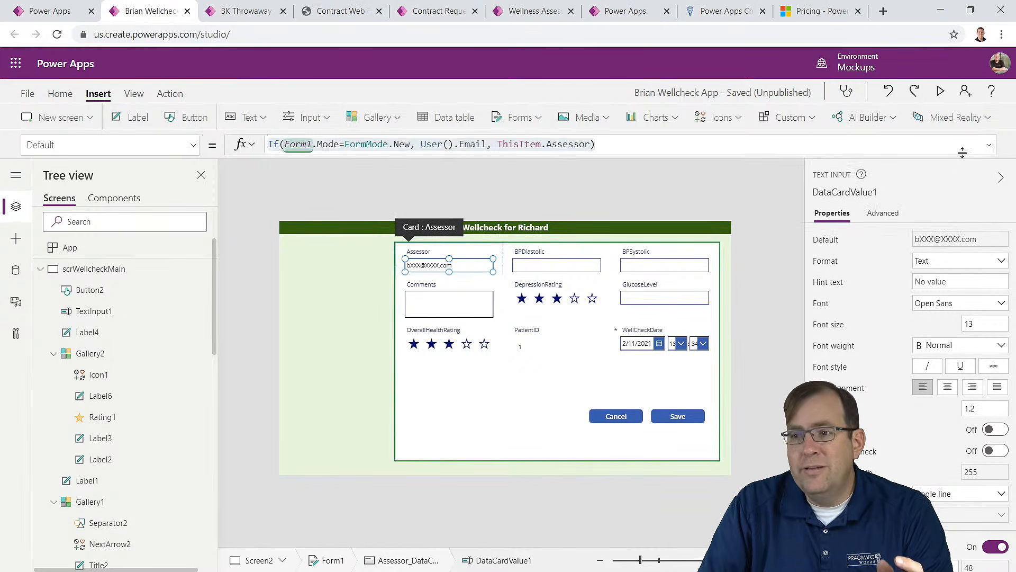
# Step: Preview the app, open the 2/11/2021 7:18 PM wellcheck to check its assessor, try a one-star DepressionRating, and cancel the form
pyautogui.click(943, 91)
pyautogui.click(736, 450)
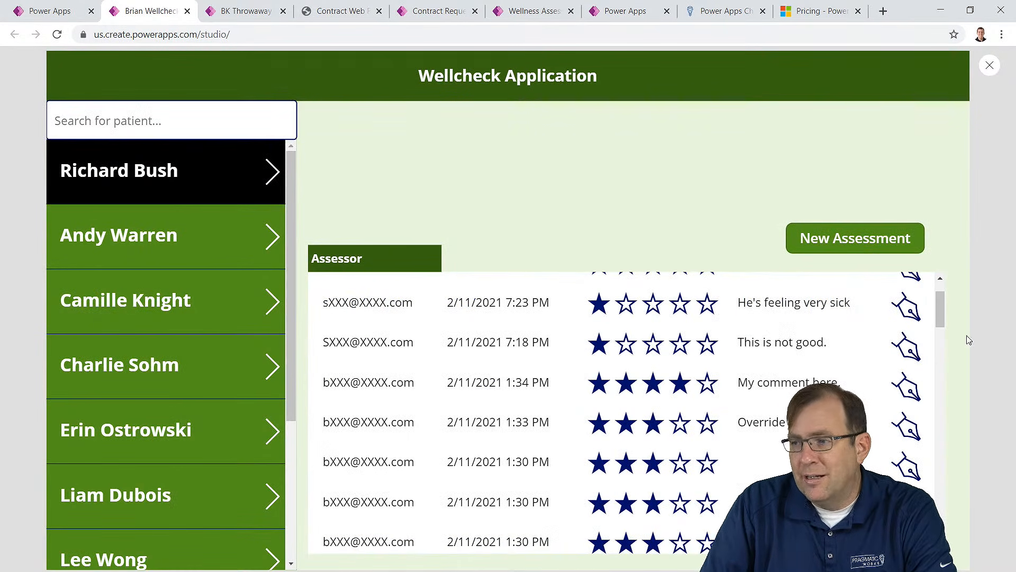
pyautogui.click(923, 349)
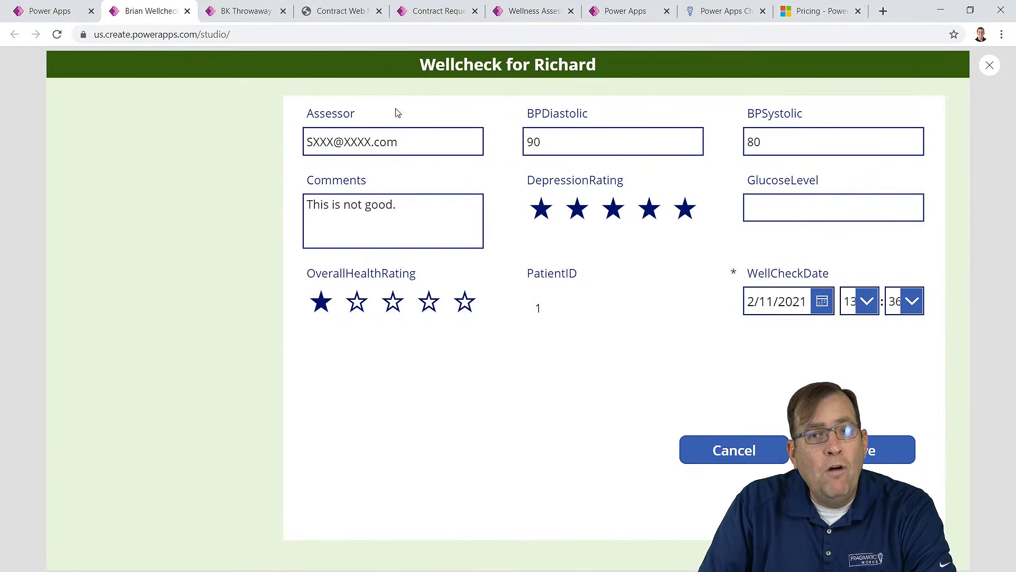
pyautogui.click(548, 205)
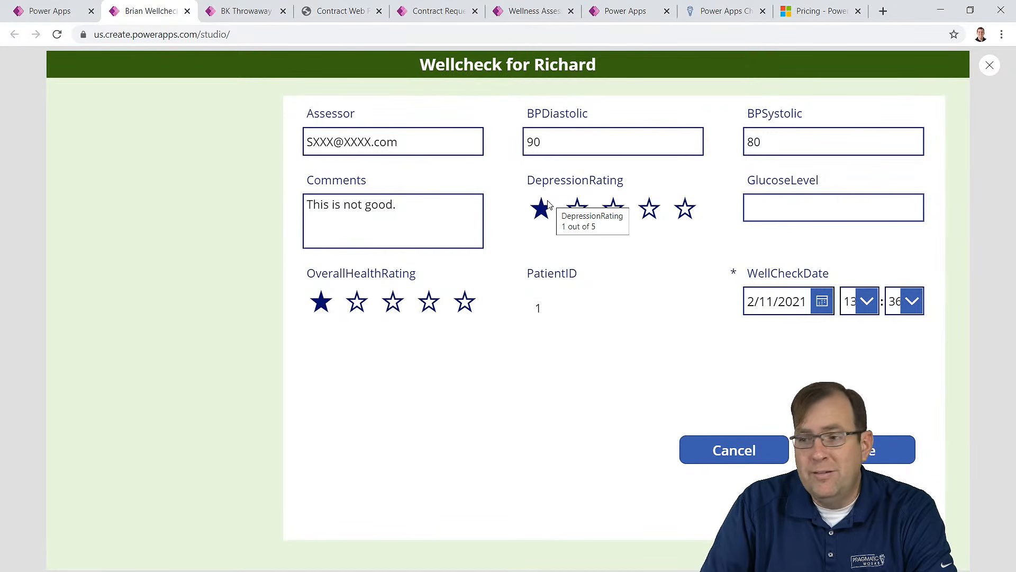
pyautogui.click(730, 449)
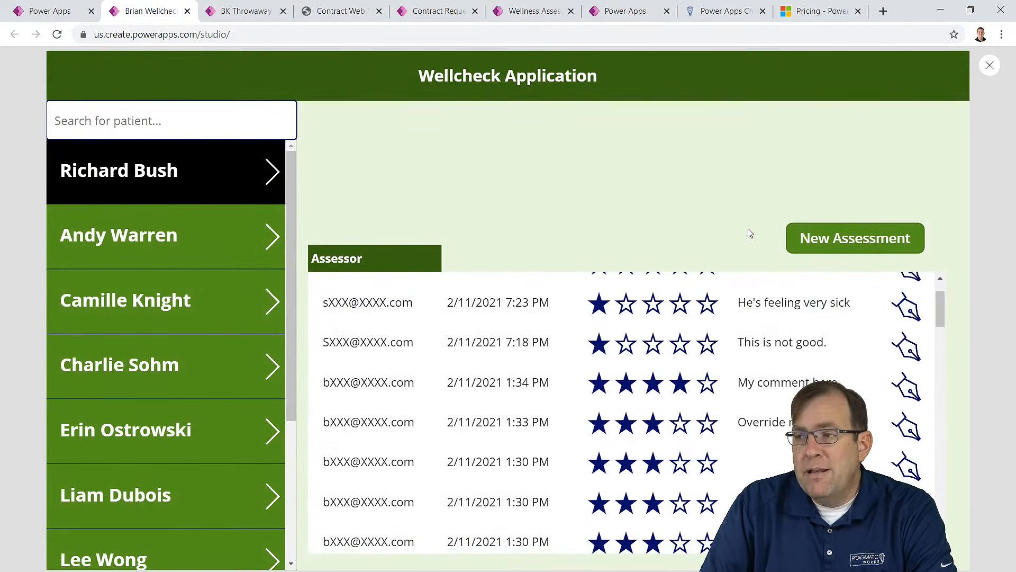
# Step: Start a new assessment to check its default assessor, leave the preview and save the app
pyautogui.click(815, 238)
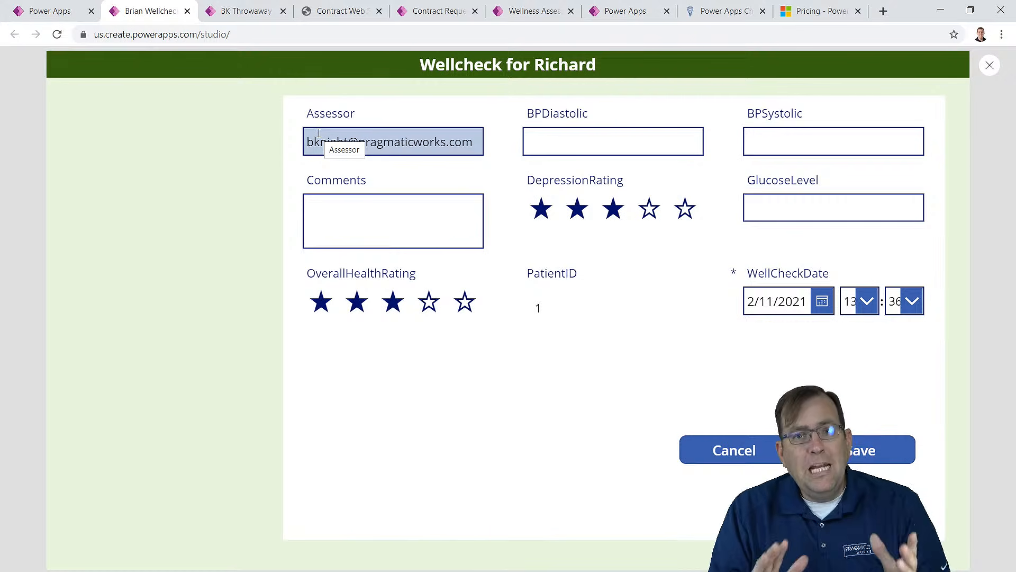
pyautogui.press('Escape')
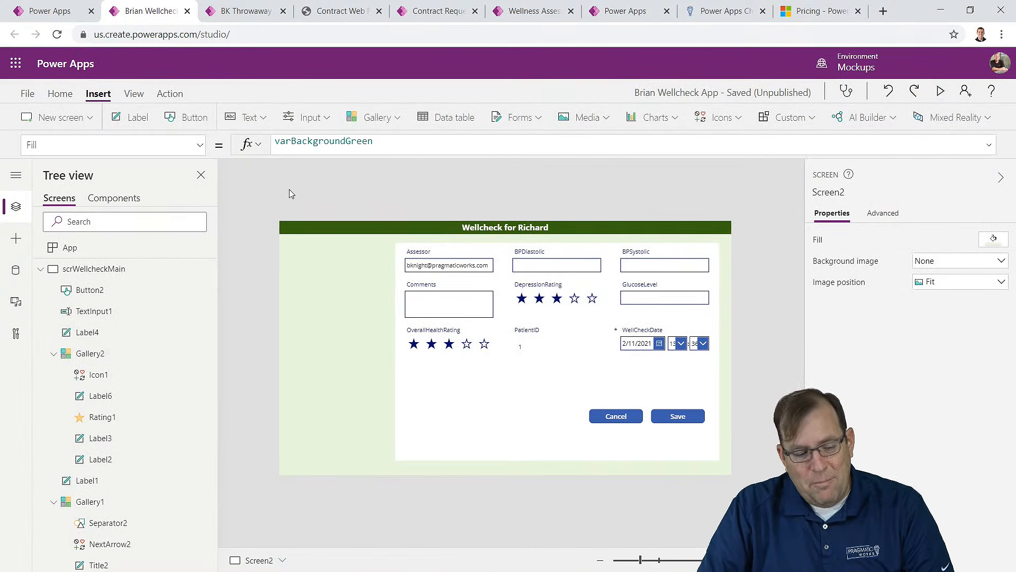
pyautogui.hotkey('ctrl', 's')
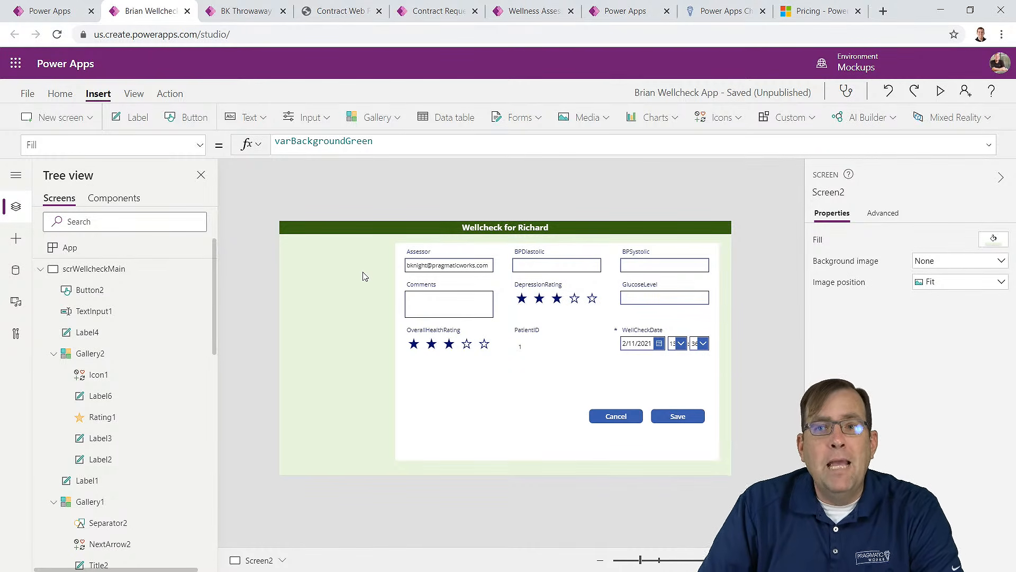
# Step: Return to the main wellcheck screen and add a Trash icon to Gallery2's rows beside the edit icon, at X 794, Y 0
pyautogui.keyDown('alt'); pyautogui.click(615, 416); pyautogui.keyUp('alt')
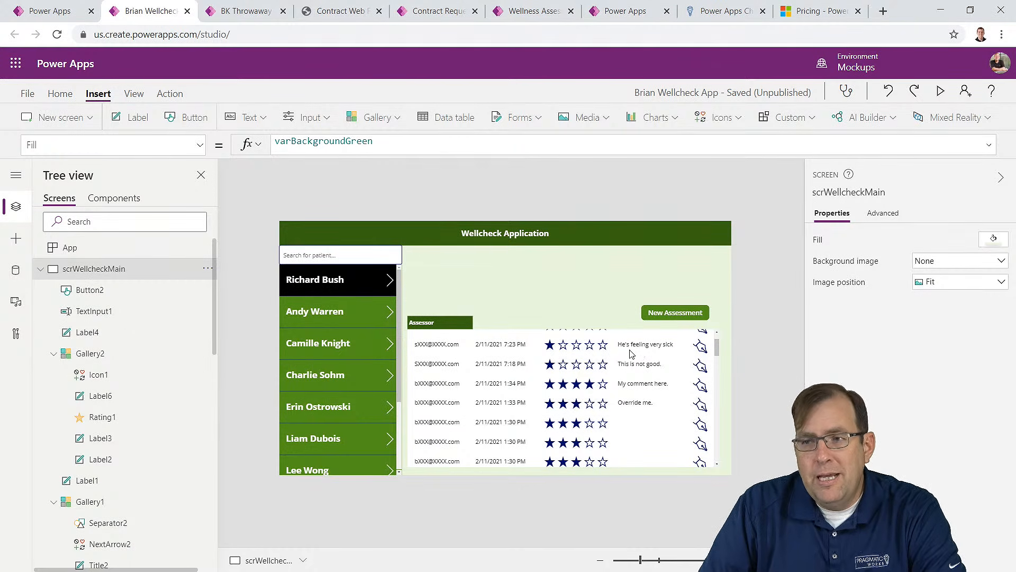
pyautogui.scroll(2, 638, 365)
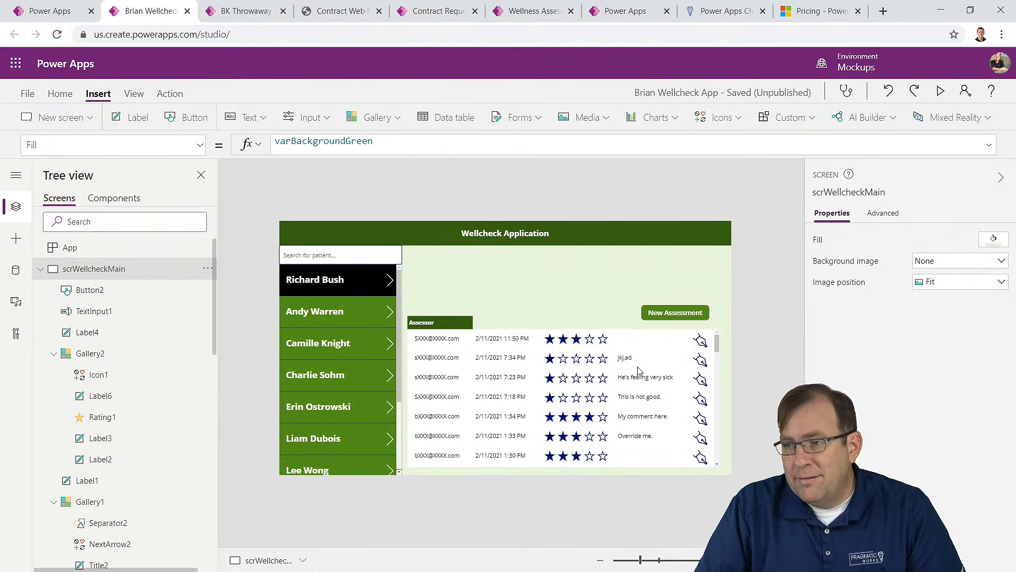
pyautogui.click(606, 342)
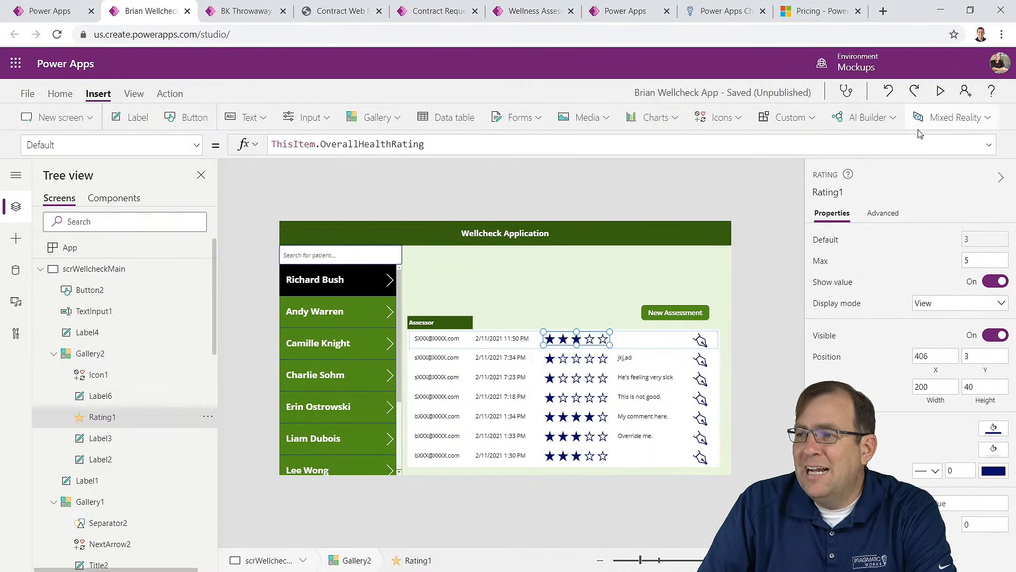
pyautogui.click(720, 118)
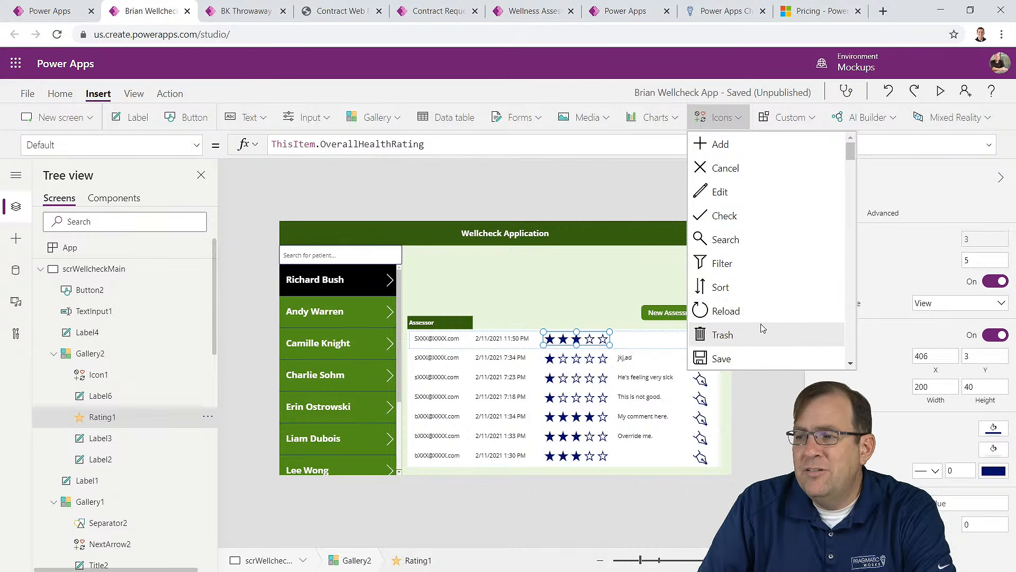
pyautogui.click(713, 338)
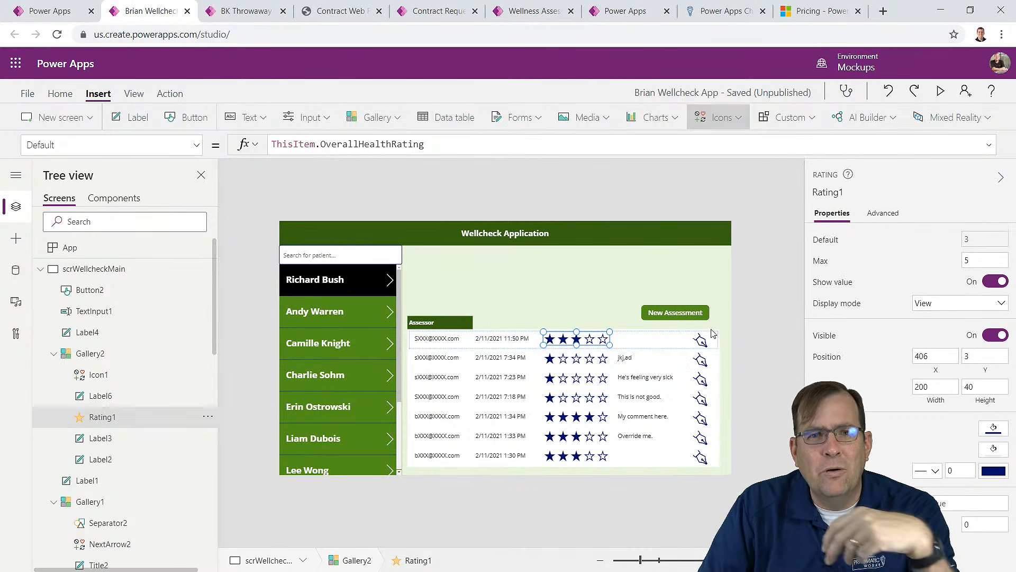
pyautogui.moveTo(432, 338); pyautogui.dragTo(683, 332)
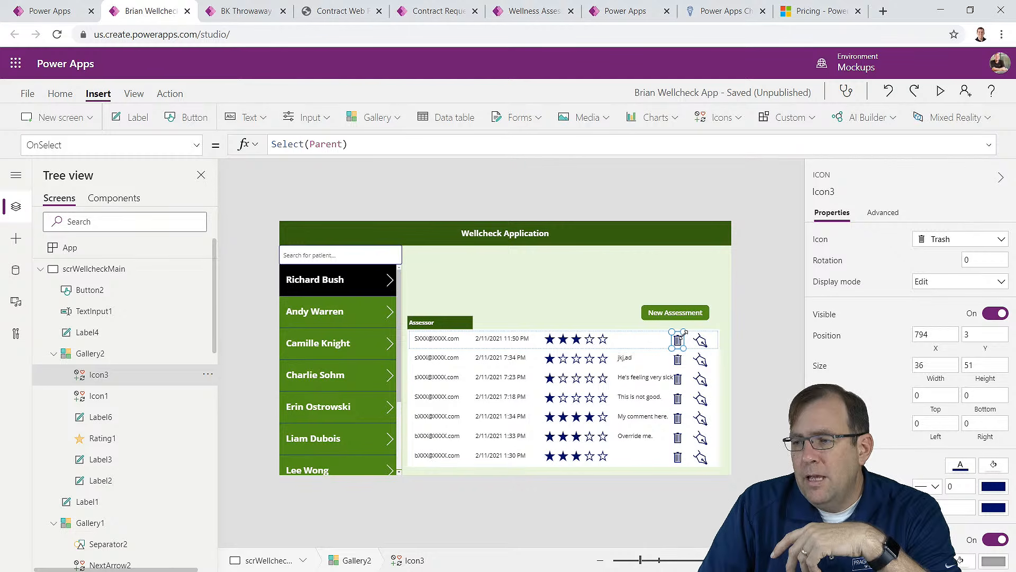
pyautogui.moveTo(678, 340); pyautogui.dragTo(679, 337)
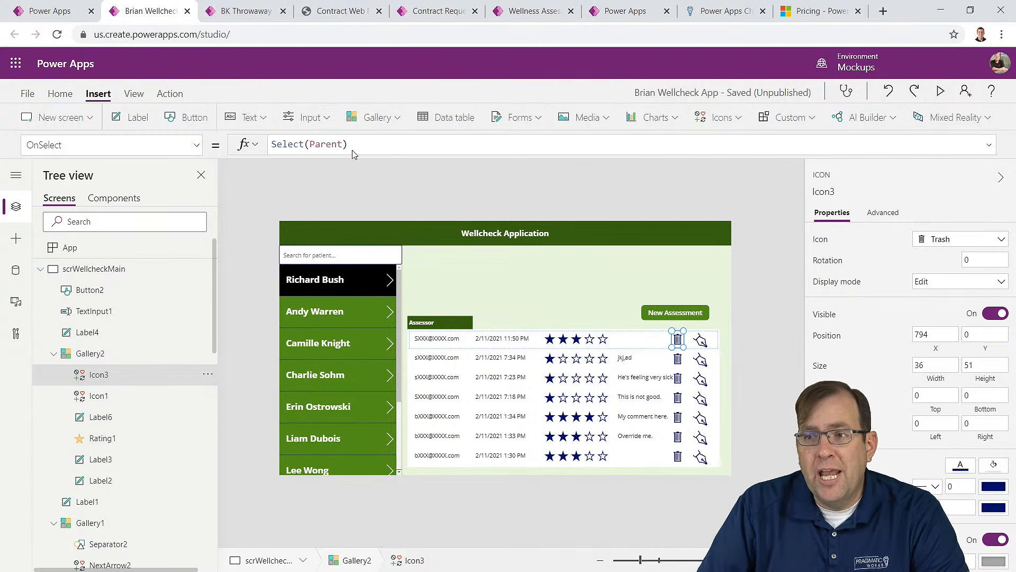
# Step: Set the trash icon's OnSelect formula to Remove('[dbo].[NursingWellCheck]',ThisItem)
pyautogui.moveTo(346, 144); pyautogui.dragTo(231, 148)
pyautogui.write('Remove(')
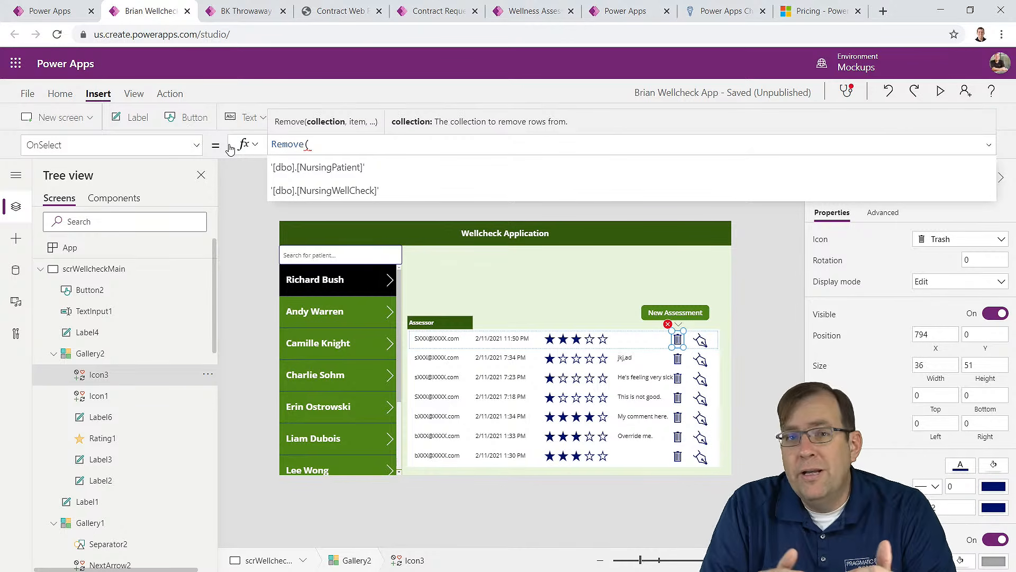
pyautogui.press('Down')
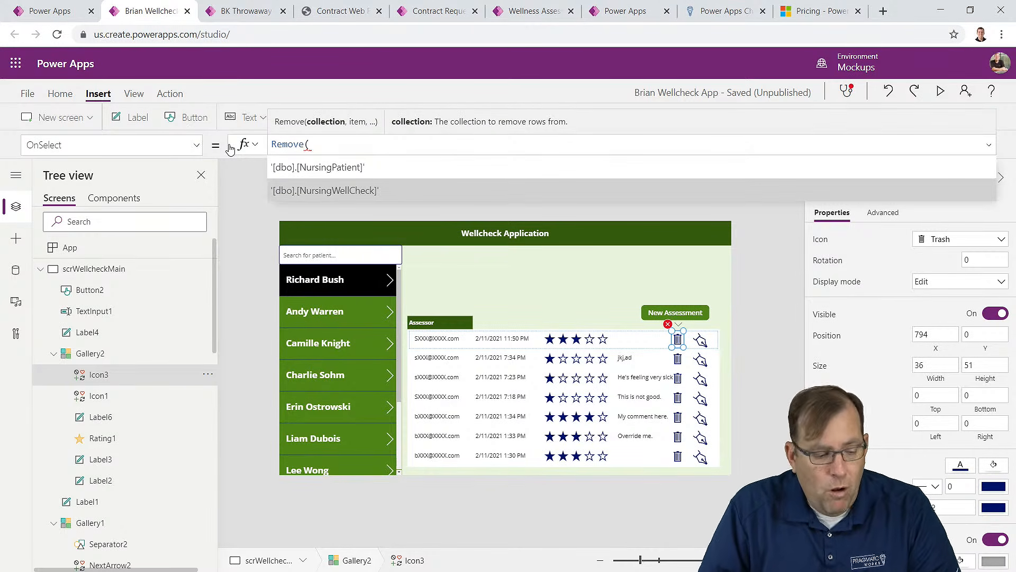
pyautogui.press('Tab')
pyautogui.write(',')
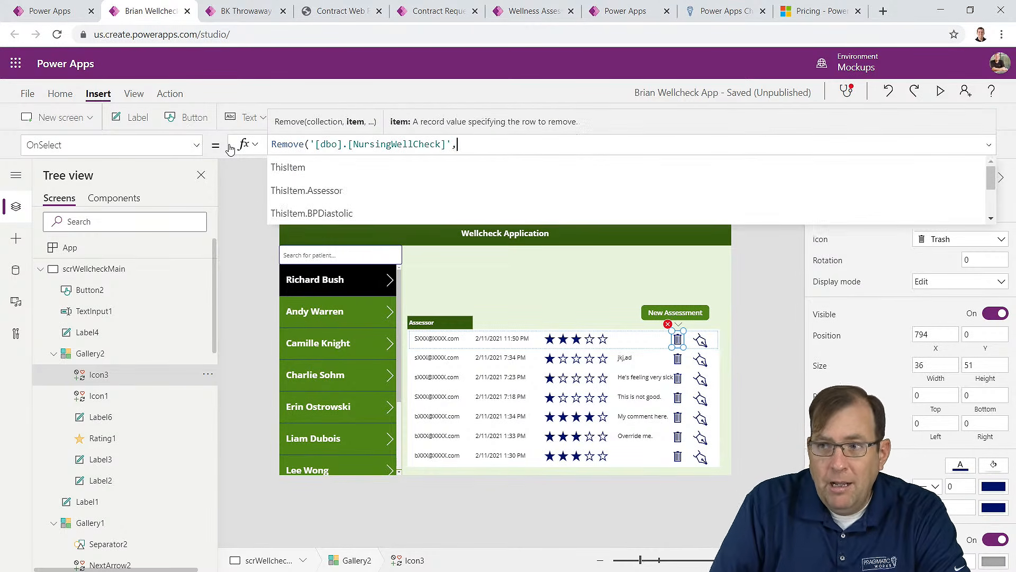
pyautogui.write('ThisItem)')
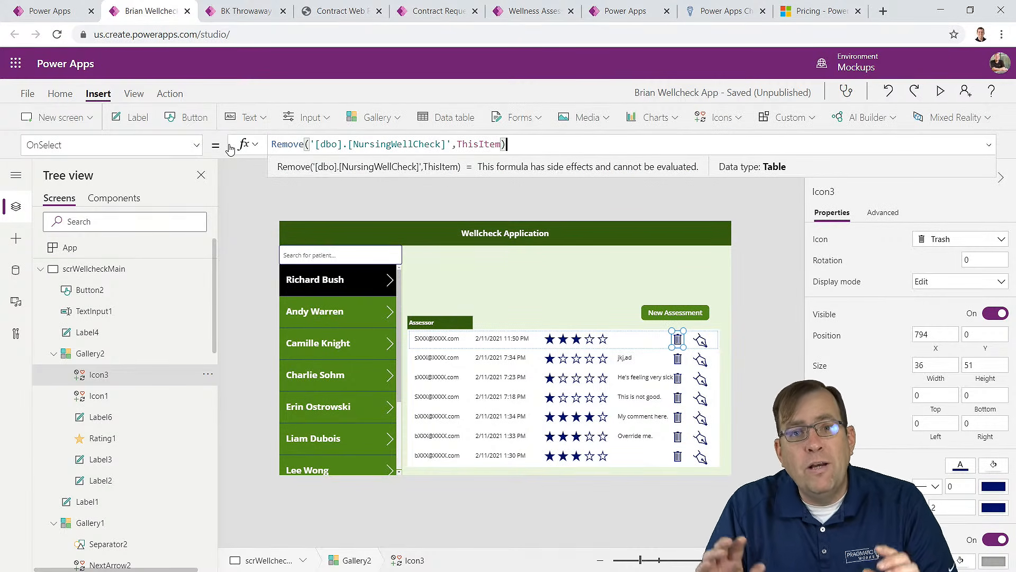
pyautogui.hotkey('ctrl', 'a')
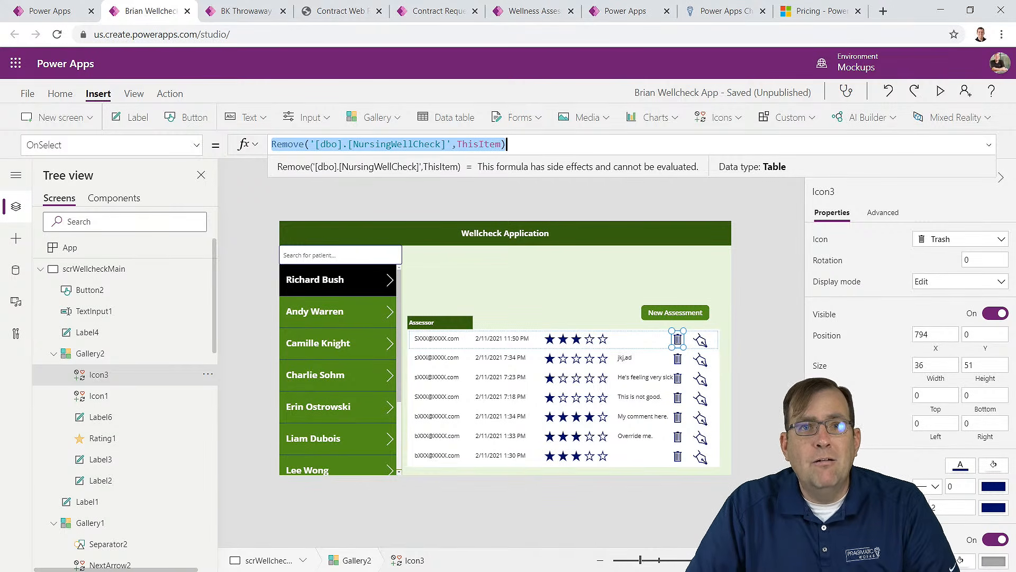
pyautogui.hotkey('alt', 'Tab')
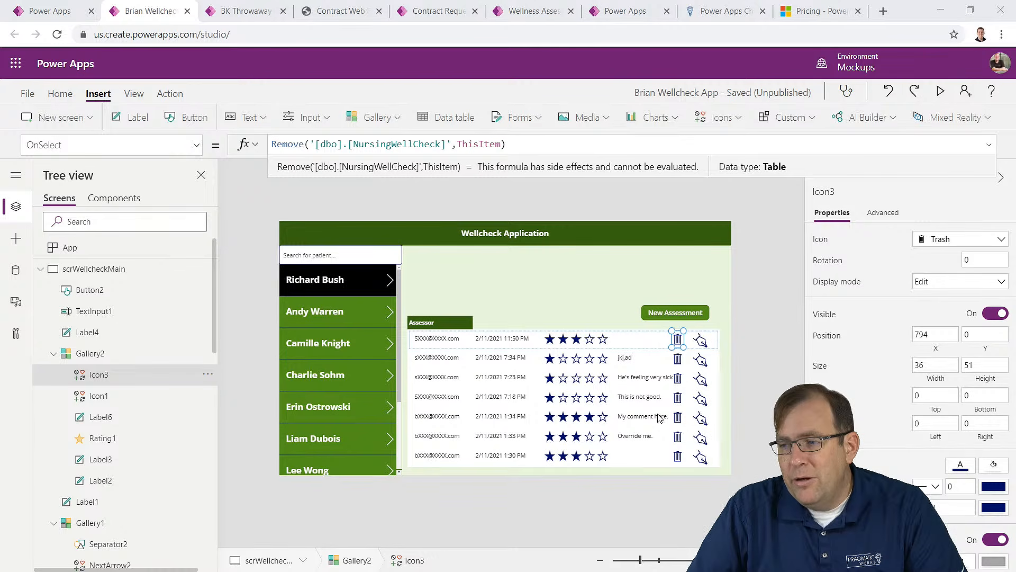
# Step: Delete the 2/11/2021 1:30 PM assessment with its trash icon, and check the assessments of other patients in the patient gallery
pyautogui.click(679, 459)
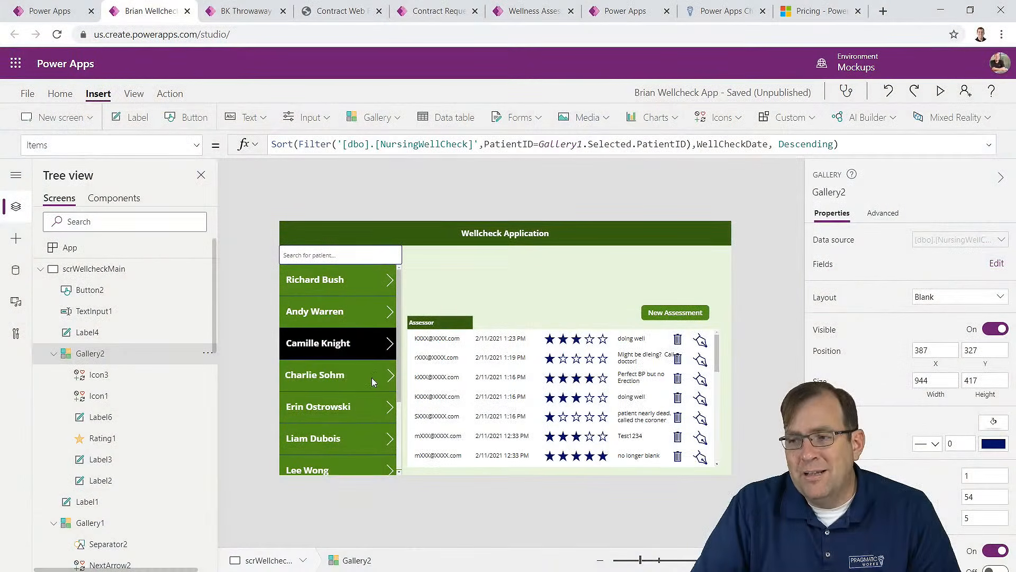
pyautogui.click(373, 381)
pyautogui.click(379, 293)
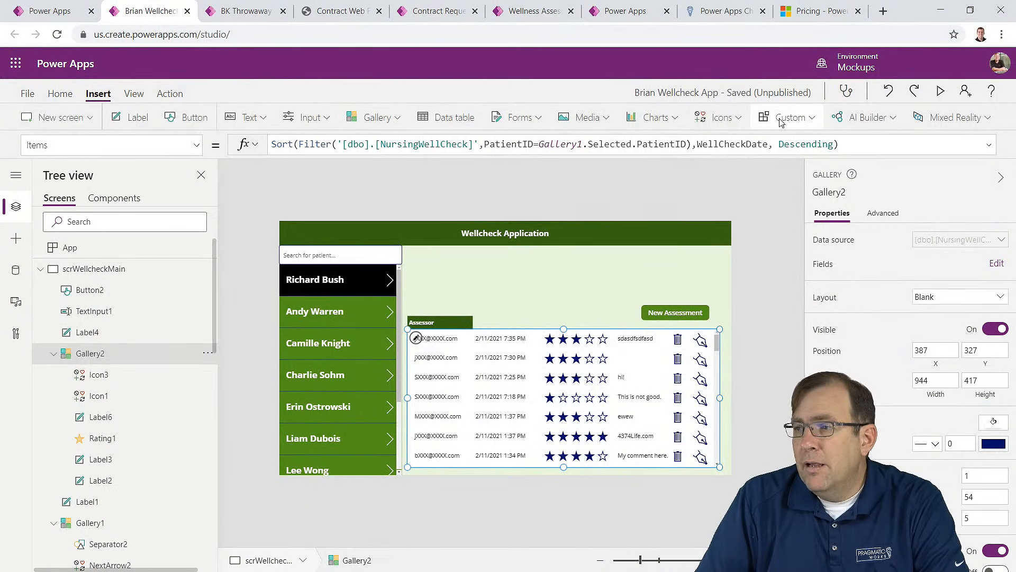
# Step: Insert a rectangle above Gallery2, about 944 wide and 146 high, at about X 387, Y 86
pyautogui.click(721, 117)
pyautogui.scroll(-5, 734, 238)
pyautogui.scroll(-15, 735, 253)
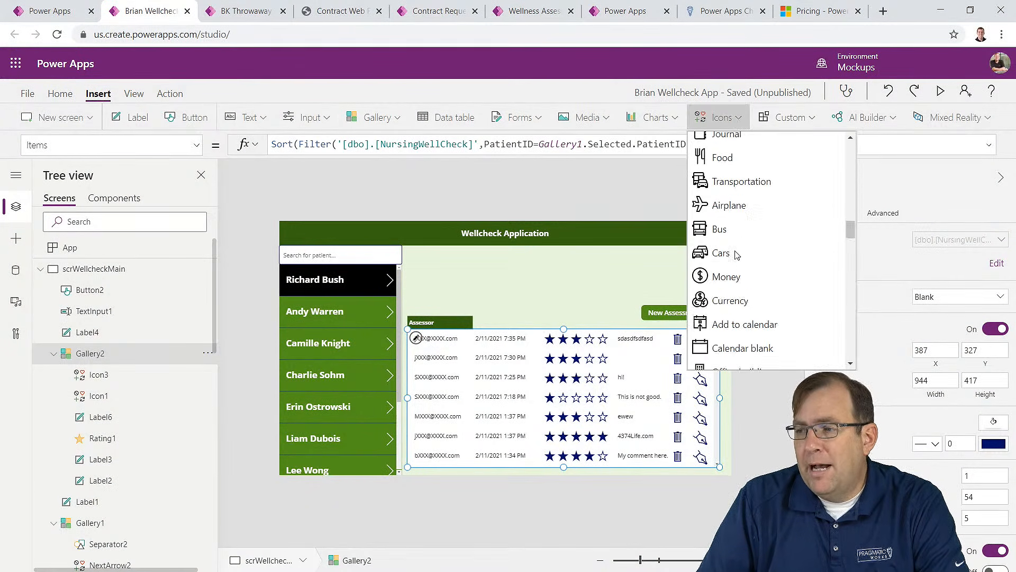
pyautogui.scroll(-6, 748, 277)
pyautogui.scroll(1, 749, 273)
pyautogui.click(752, 232)
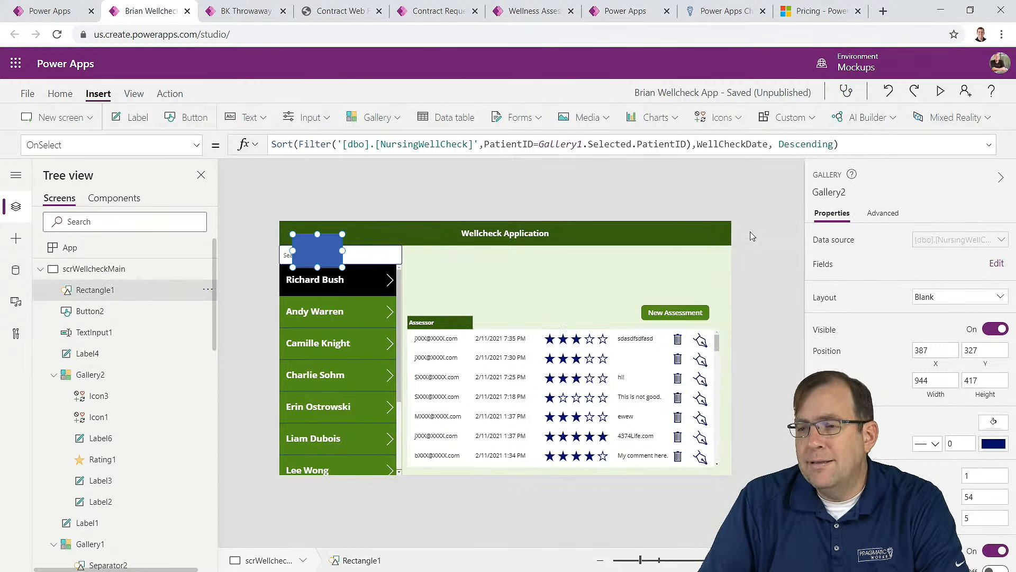
pyautogui.moveTo(314, 251); pyautogui.dragTo(725, 301)
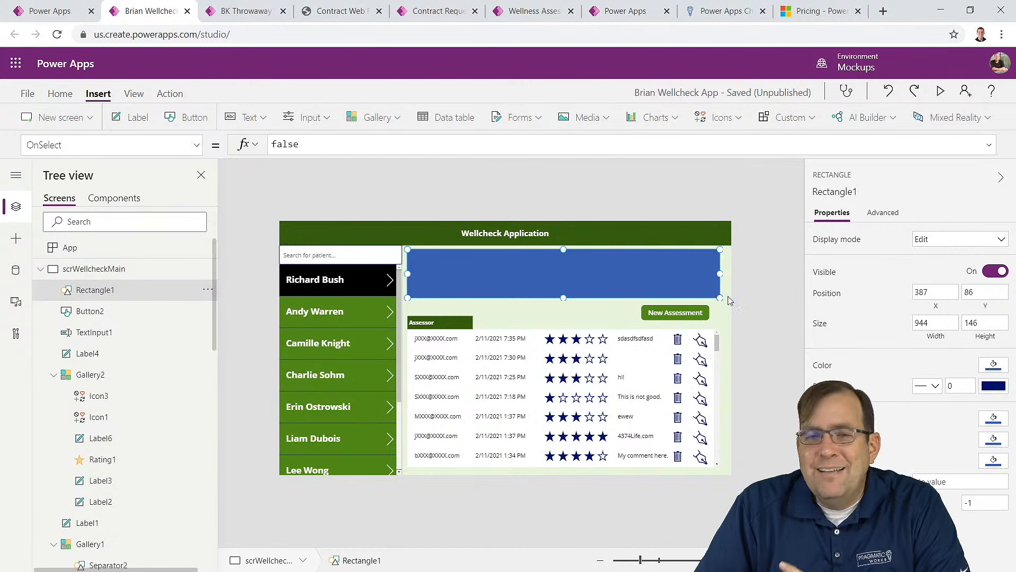
# Step: Fill the new header rectangle above the assessments with white
pyautogui.click(60, 94)
pyautogui.click(532, 121)
pyautogui.click(541, 188)
pyautogui.click(470, 265)
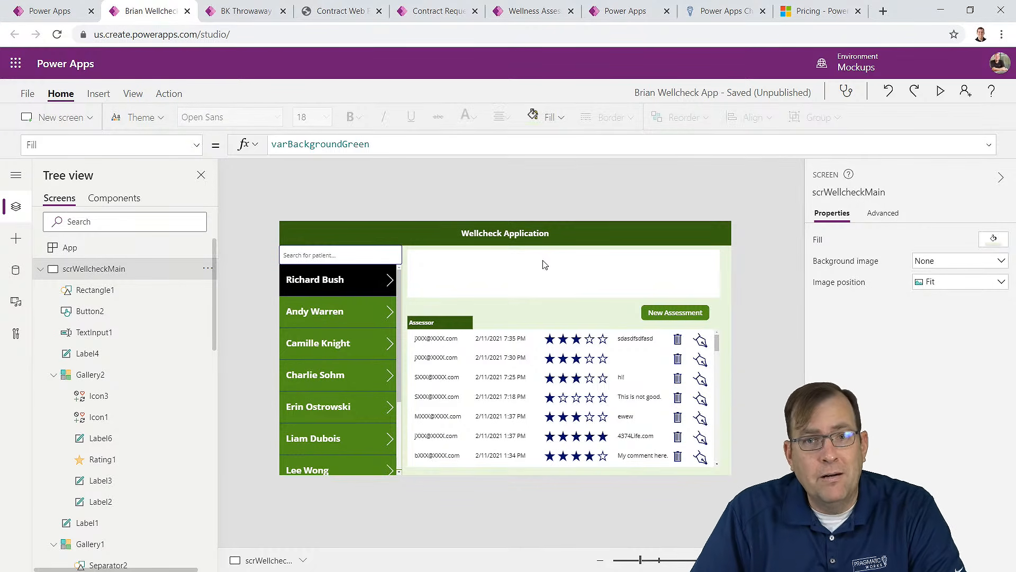
# Step: Insert an Image control and place it inside the white rectangle at about X 422, Y 109
pyautogui.click(100, 94)
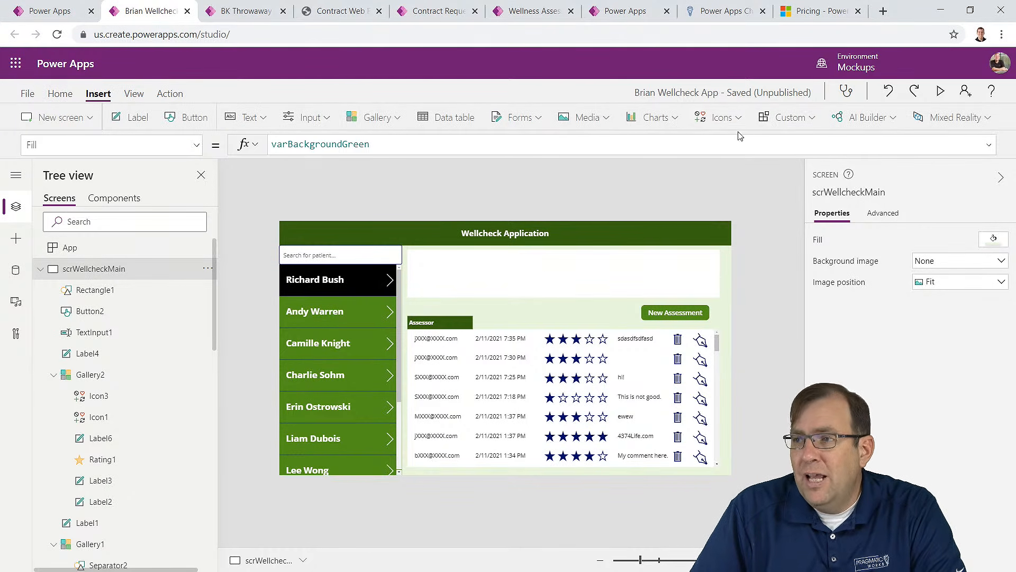
pyautogui.click(585, 125)
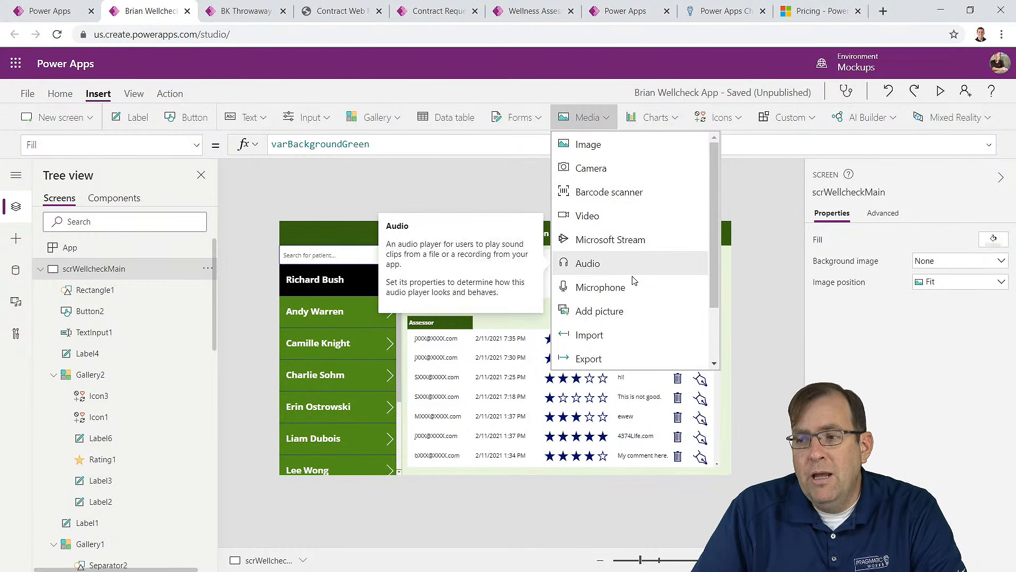
pyautogui.scroll(-2, 624, 288)
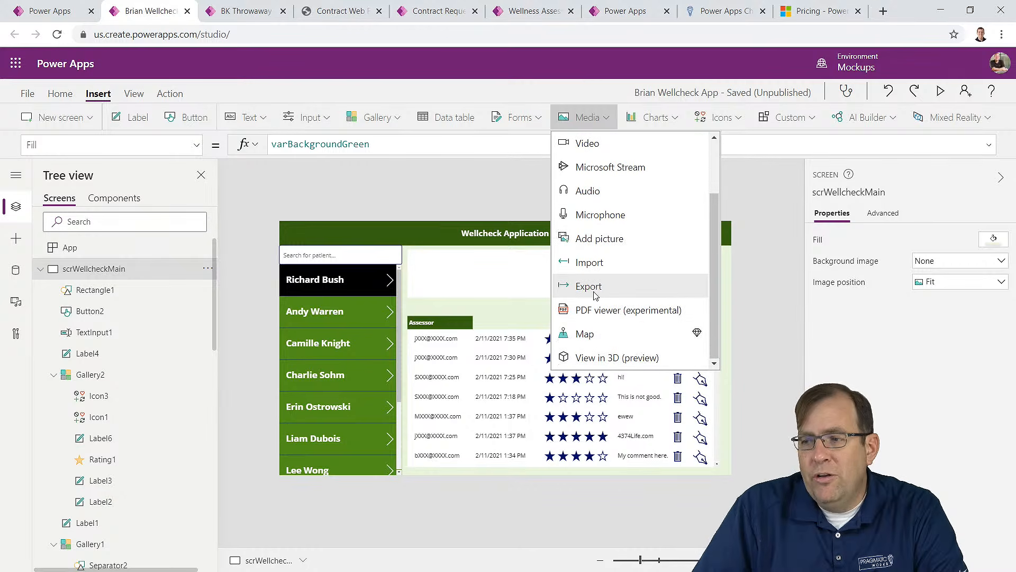
pyautogui.scroll(2, 632, 353)
pyautogui.rightClick(634, 347)
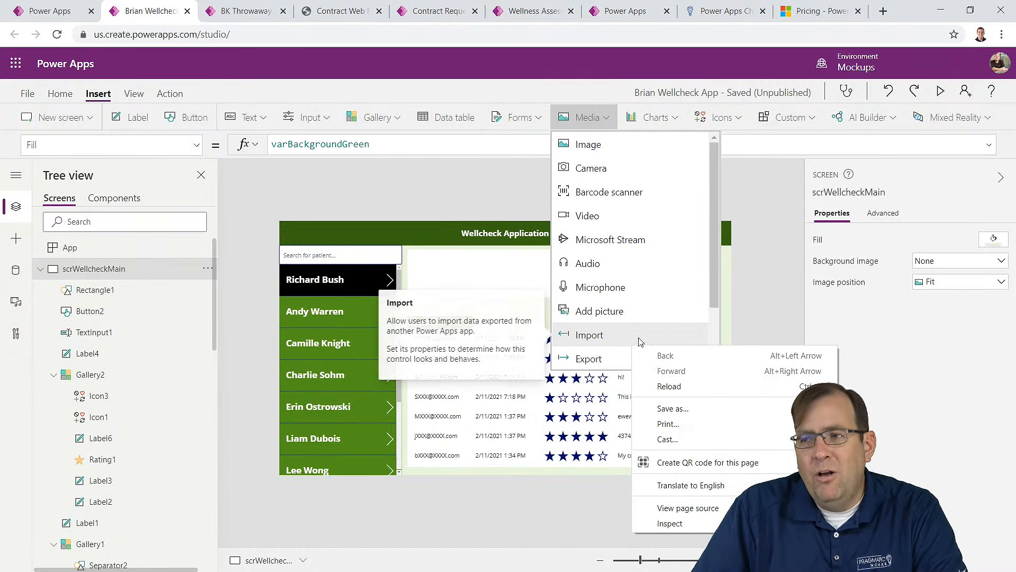
pyautogui.click(623, 149)
pyautogui.click(624, 148)
pyautogui.moveTo(307, 239); pyautogui.dragTo(461, 276)
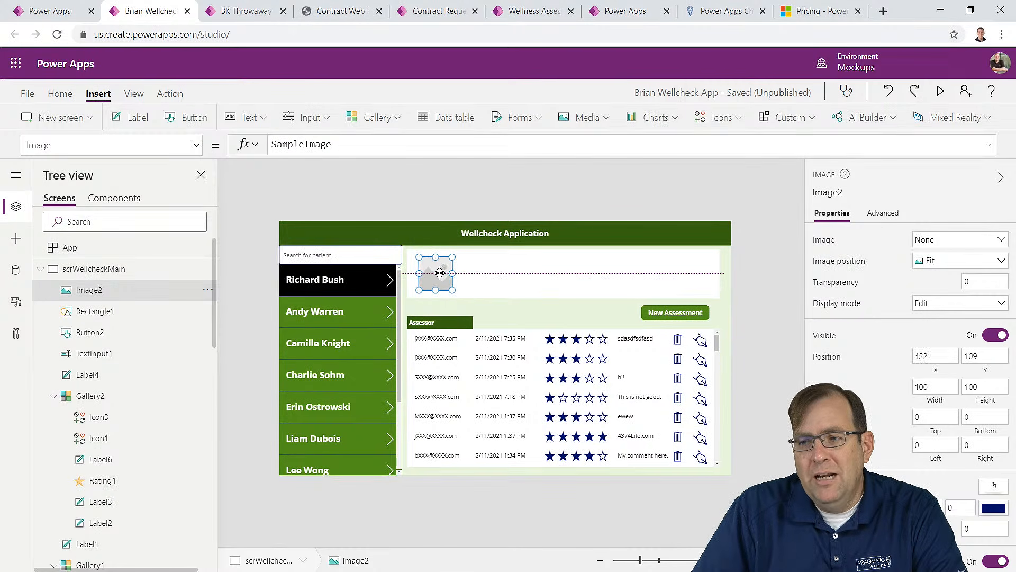
# Step: Set the image control's Image formula to Gallery1.Selected.PatientPhoto
pyautogui.click(348, 144)
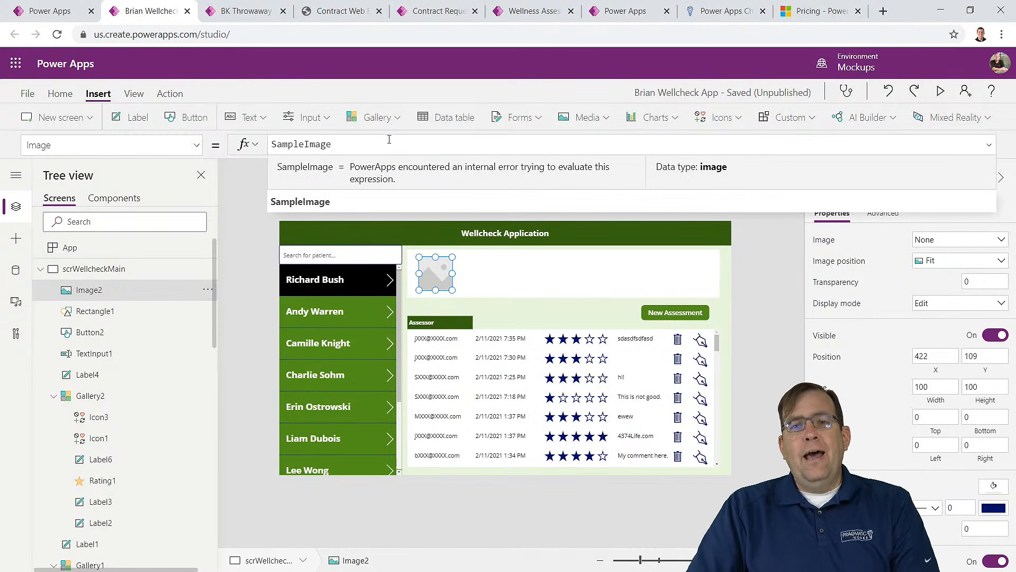
pyautogui.hotkey('ctrl', 'a')
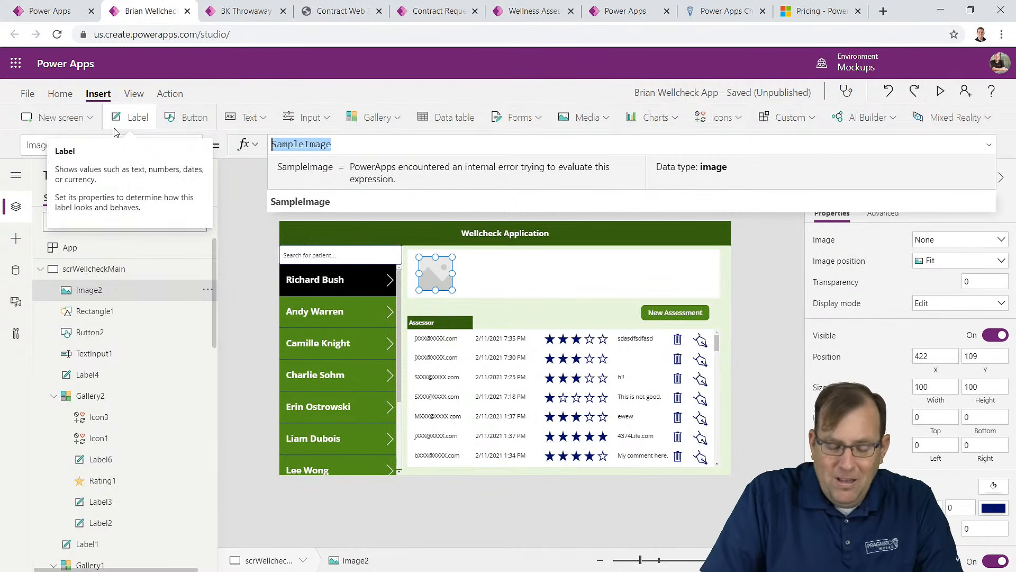
pyautogui.write('Gallery1')
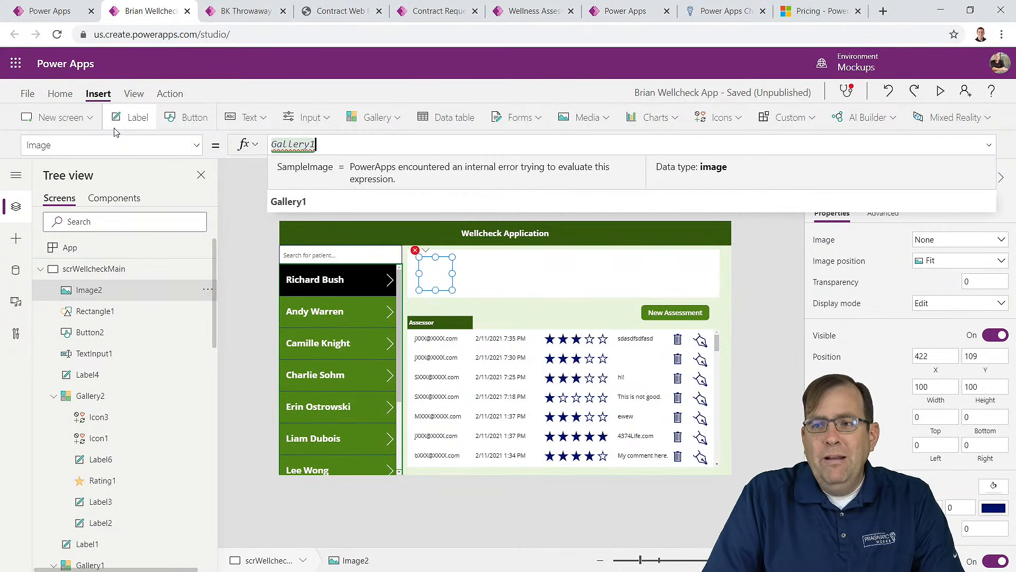
pyautogui.write('.Selected')
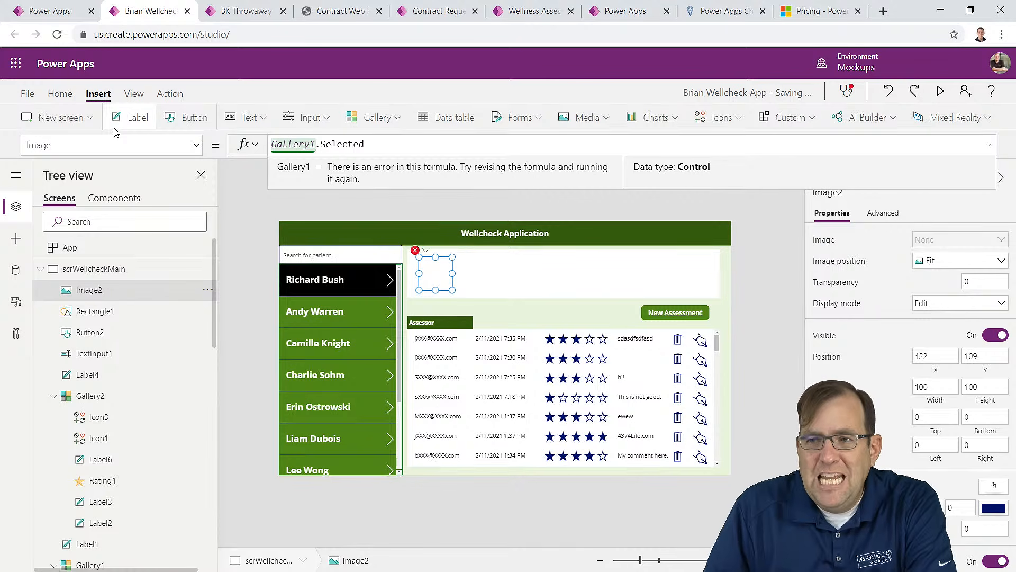
pyautogui.write('.')
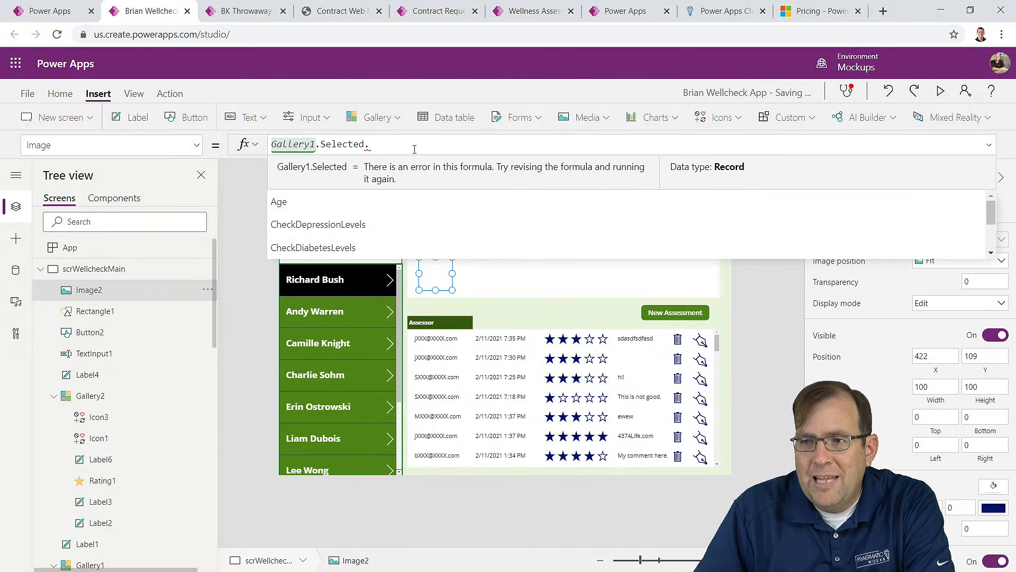
pyautogui.scroll(-5, 343, 228)
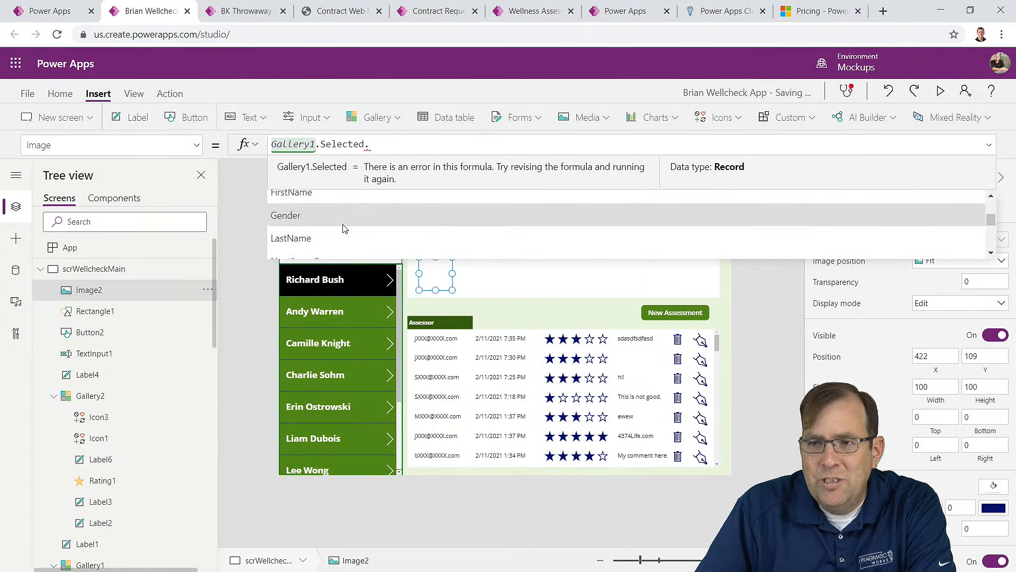
pyautogui.scroll(-2, 344, 228)
pyautogui.scroll(2, 339, 228)
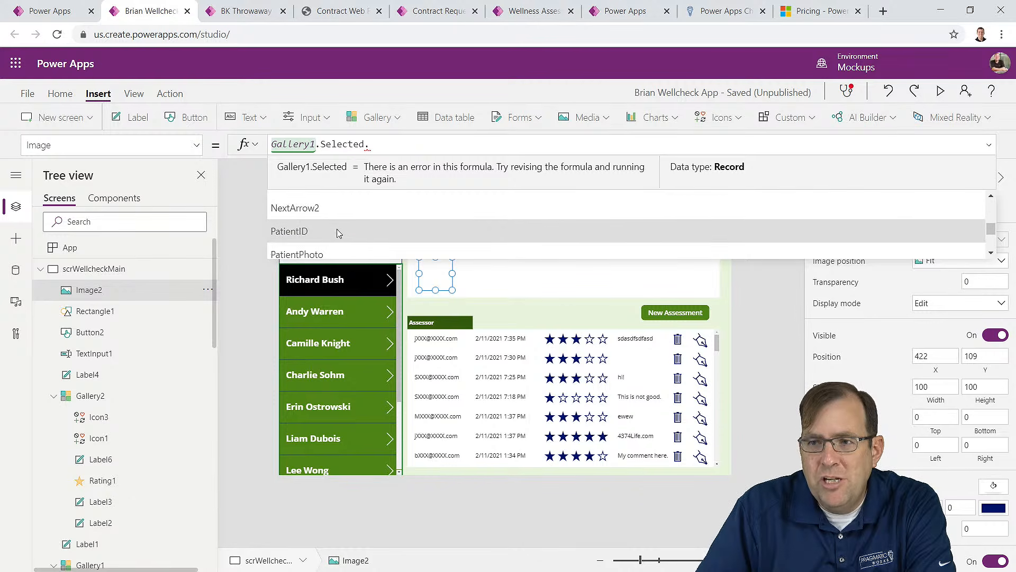
pyautogui.click(326, 255)
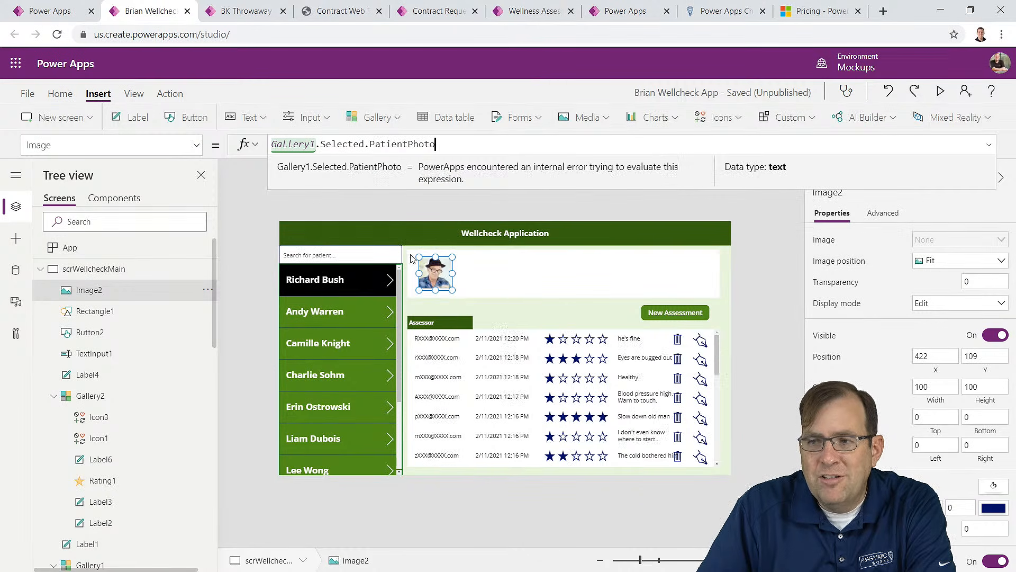
# Step: Enlarge the patient photo to about 120 by 123 and round it, using image position Fill and a border radius of 60
pyautogui.moveTo(452, 257); pyautogui.dragTo(436, 270)
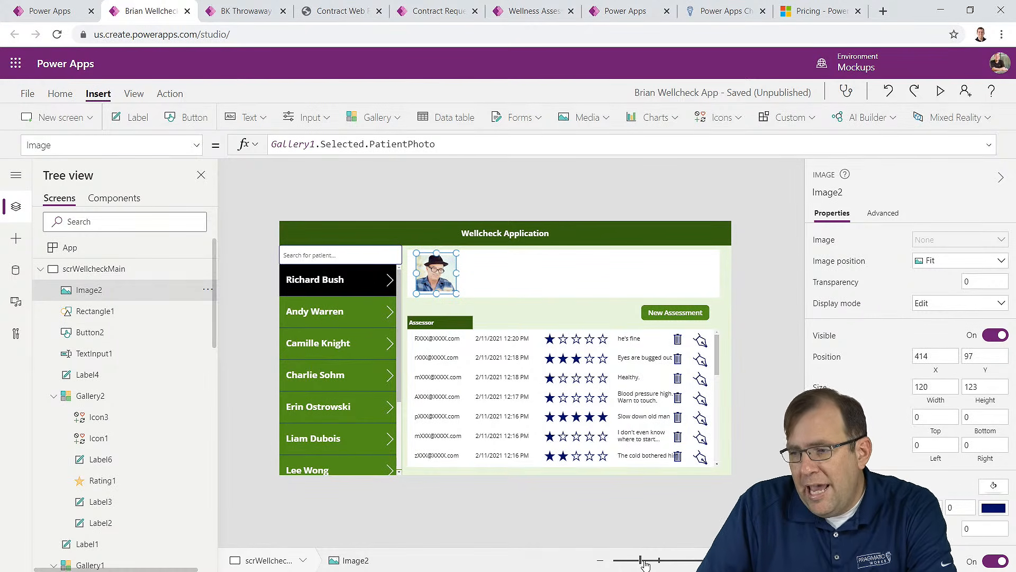
pyautogui.moveTo(645, 565); pyautogui.dragTo(648, 565)
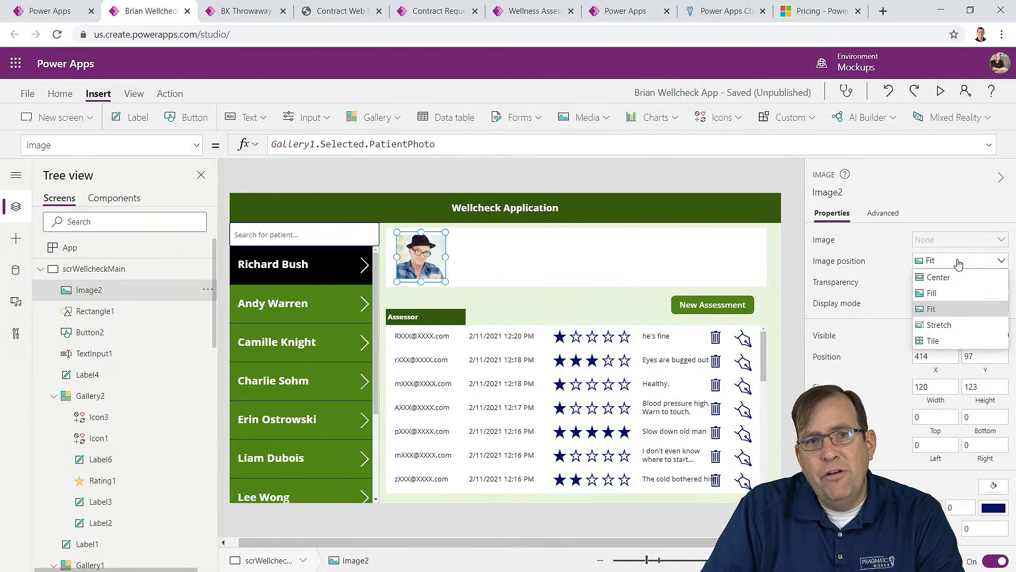
pyautogui.click(953, 296)
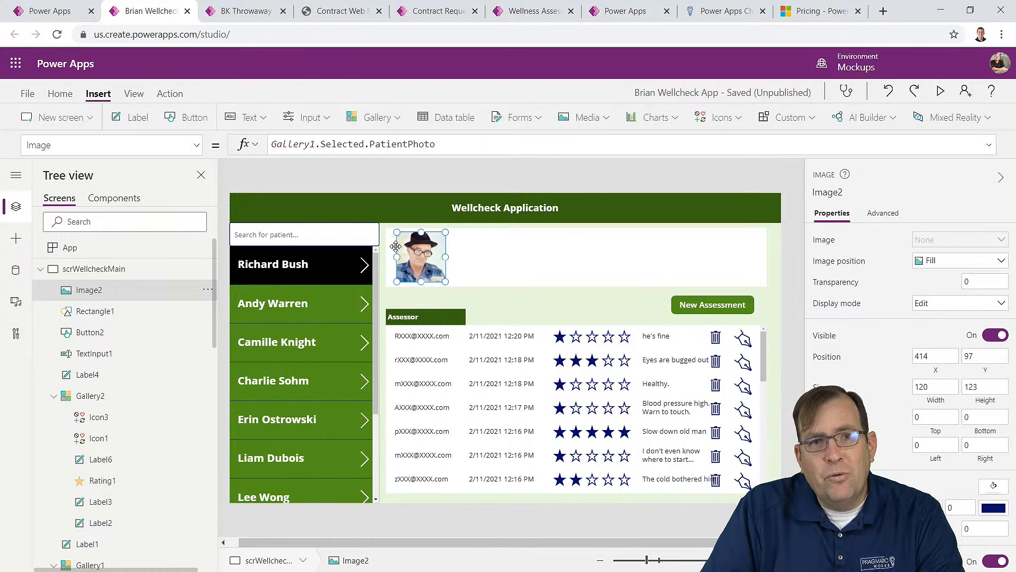
pyautogui.scroll(-2, 973, 405)
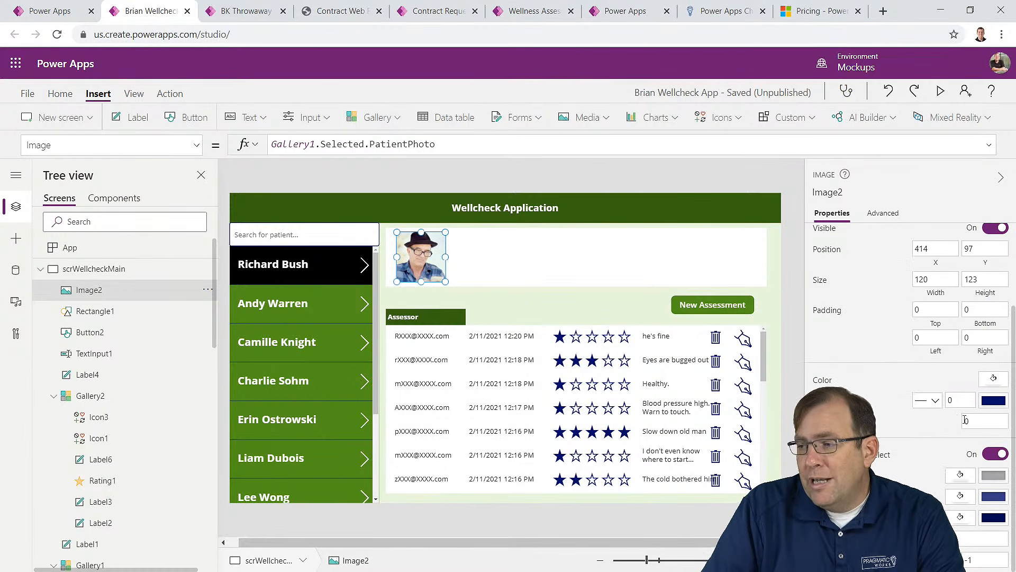
pyautogui.click(981, 418)
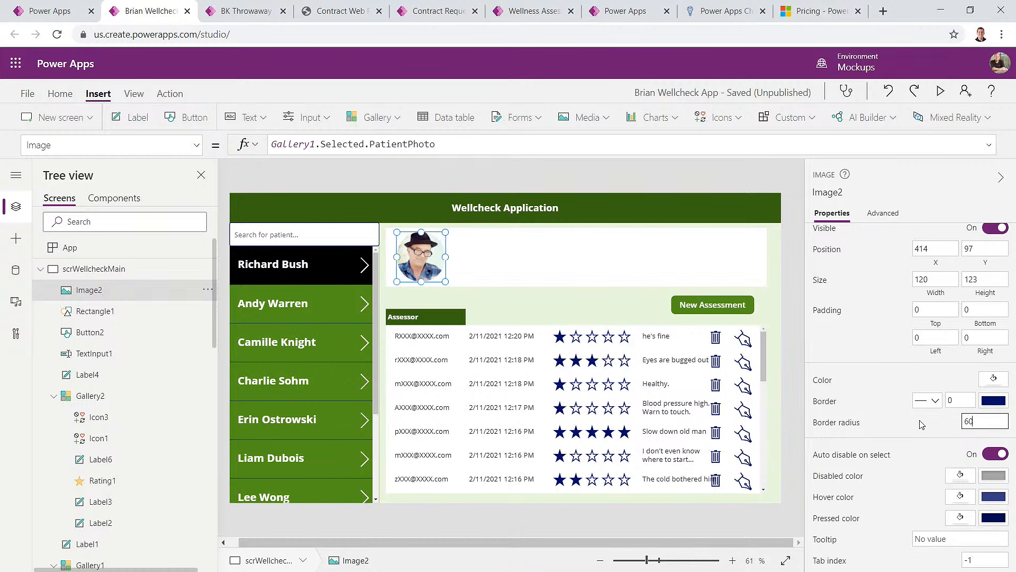
pyautogui.click(596, 256)
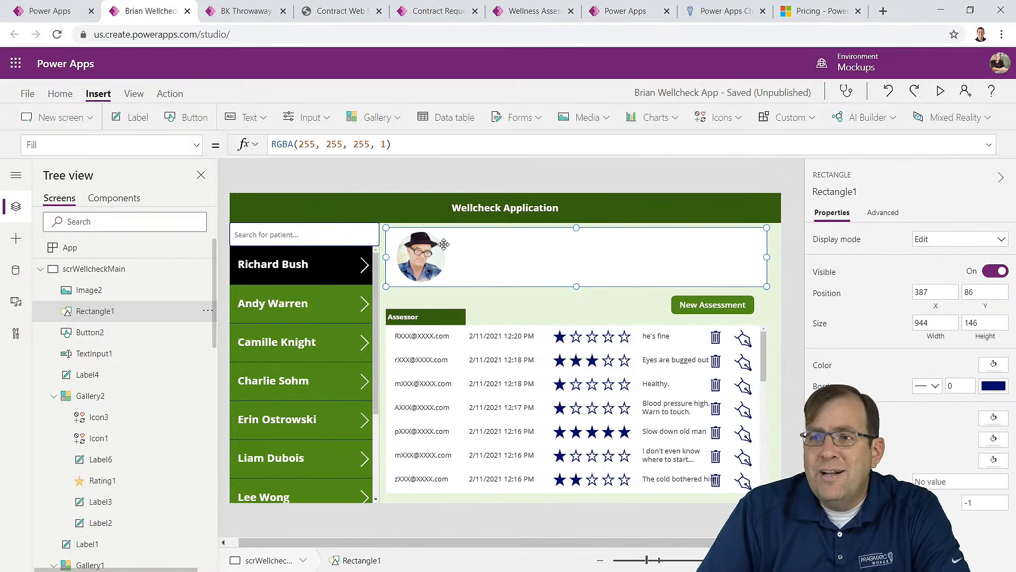
# Step: Add a label reading "Check for glucose" beside the patient photo at about X 597, Y 131, and widen it to fit one line
pyautogui.click(251, 119)
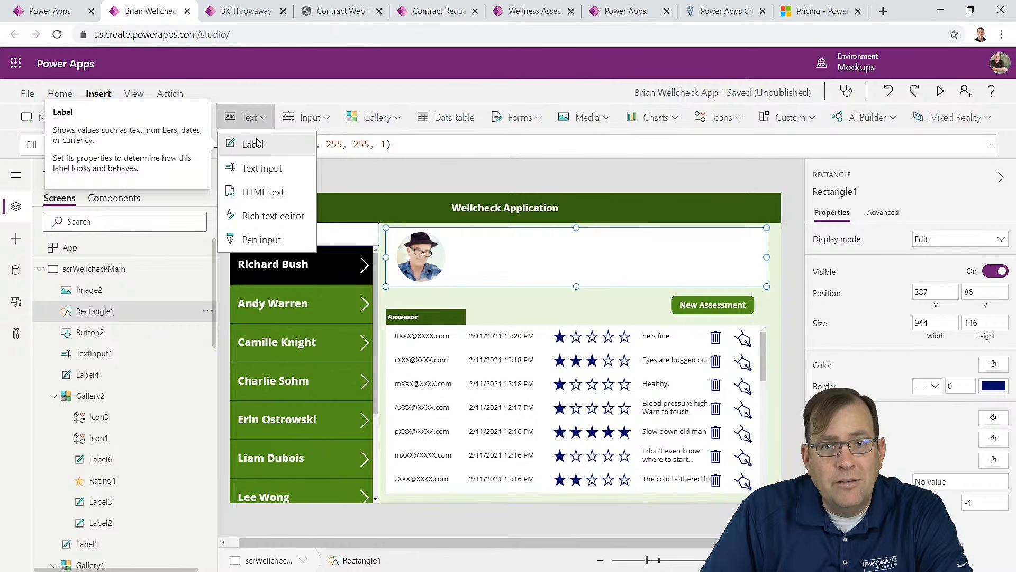
pyautogui.click(257, 143)
pyautogui.moveTo(485, 242); pyautogui.dragTo(509, 249)
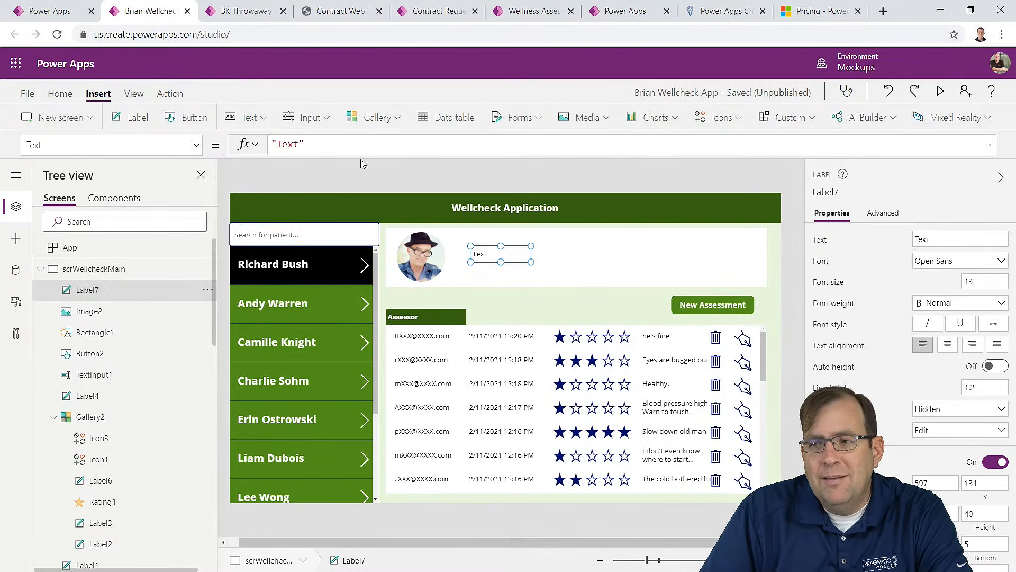
pyautogui.doubleClick(288, 144)
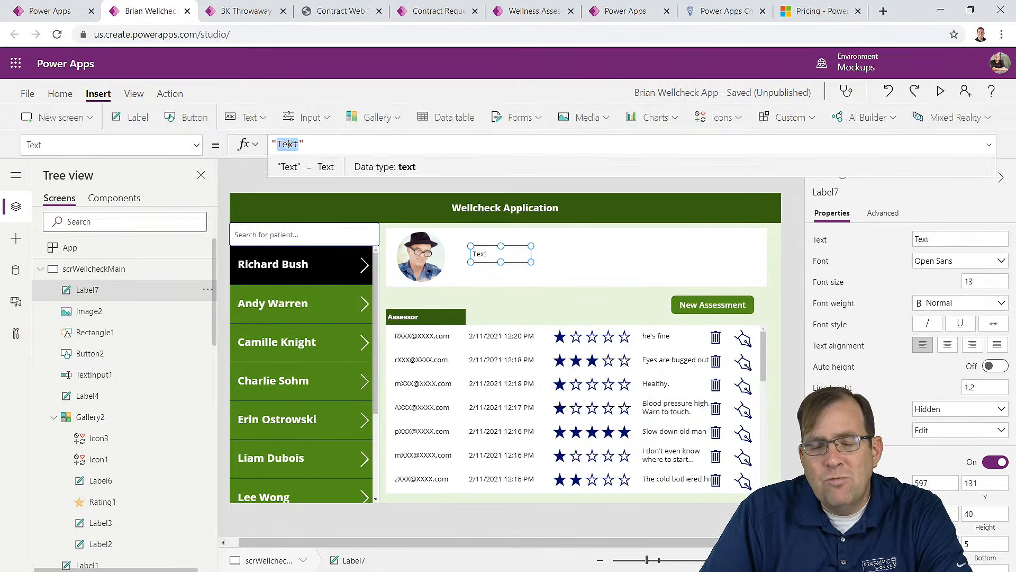
pyautogui.write('Check for ')
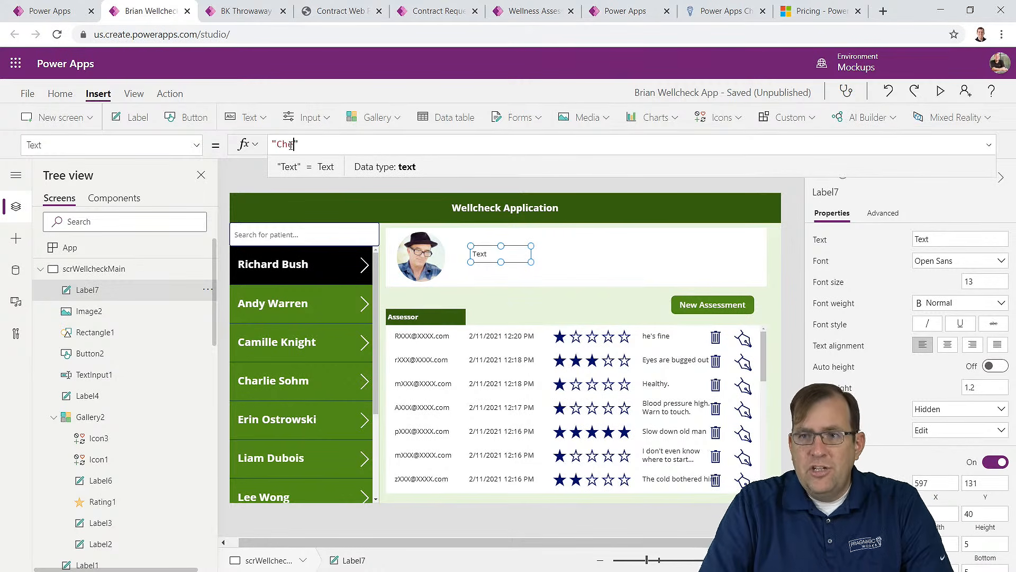
pyautogui.write('d')
pyautogui.press('BackSpace')
pyautogui.write('gluco')
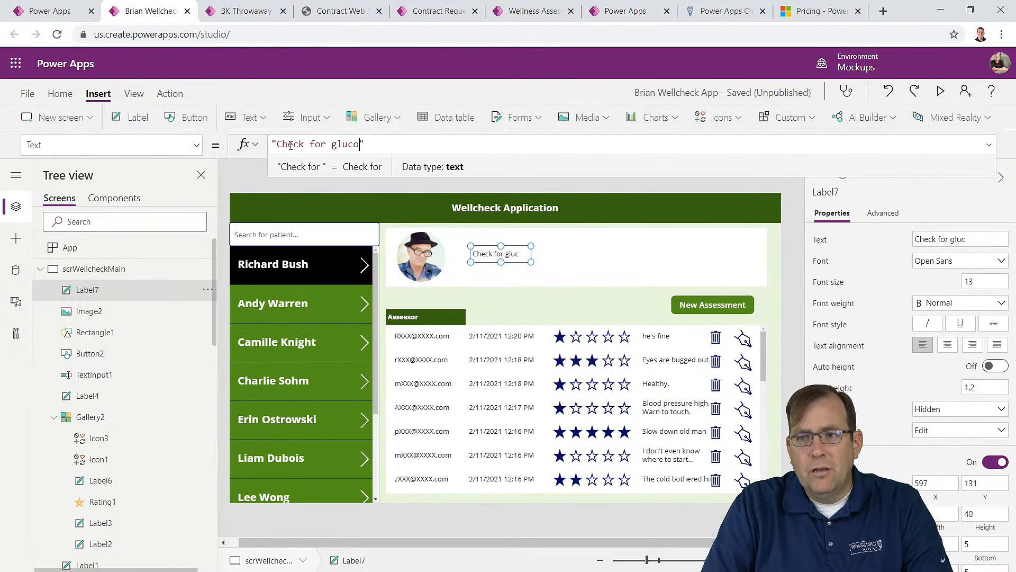
pyautogui.write('se')
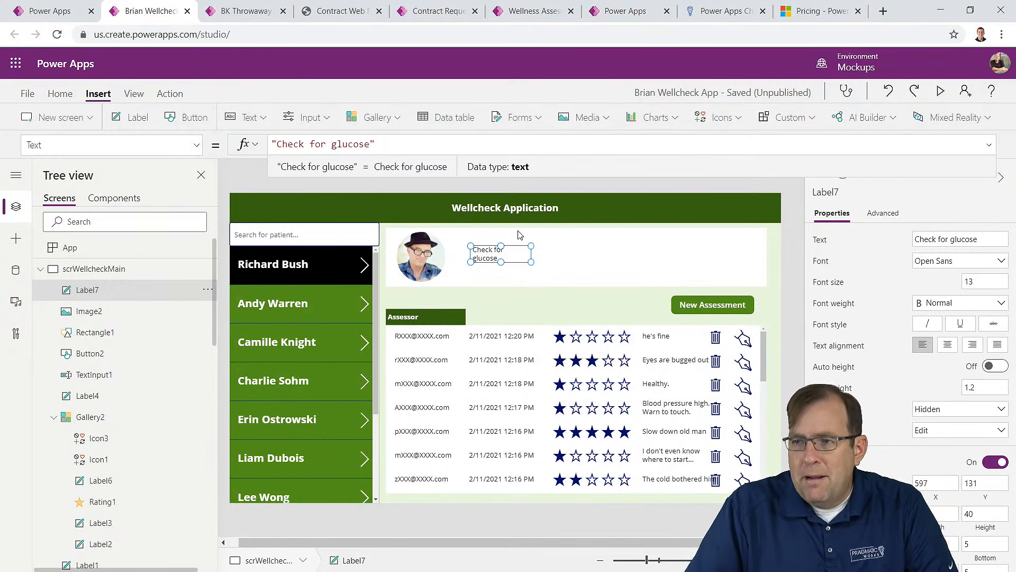
pyautogui.moveTo(531, 245); pyautogui.dragTo(545, 246)
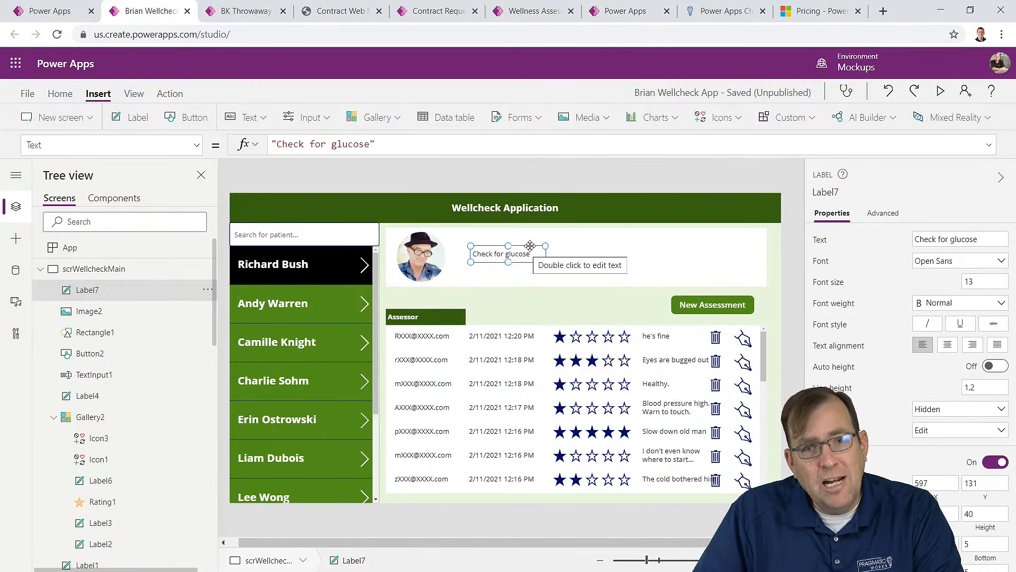
# Step: Insert a Check icon about 39 by 32 beside the glucose label, at about X 755, Y 135
pyautogui.click(564, 251)
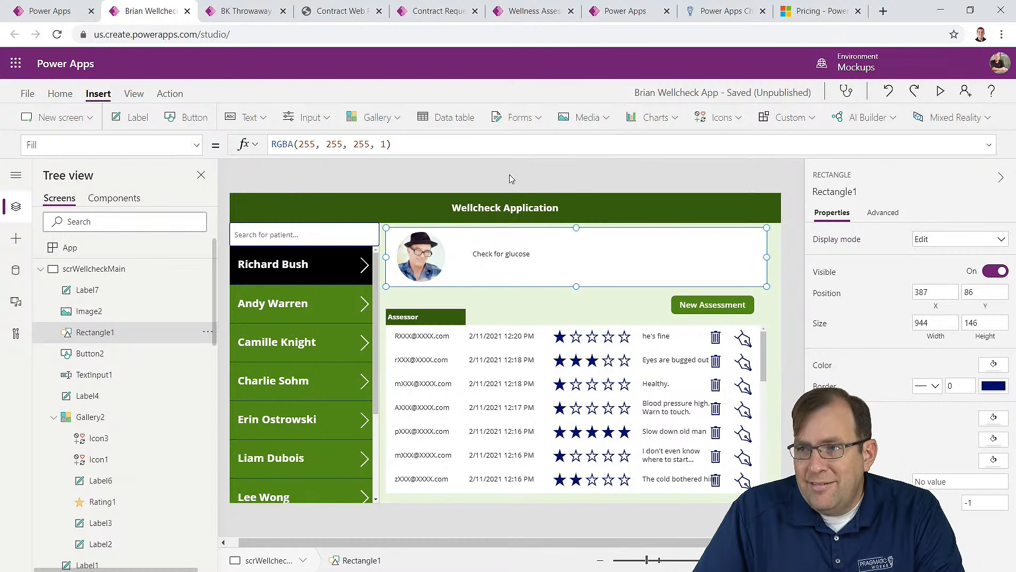
pyautogui.click(719, 118)
pyautogui.click(724, 215)
pyautogui.moveTo(257, 223); pyautogui.dragTo(542, 256)
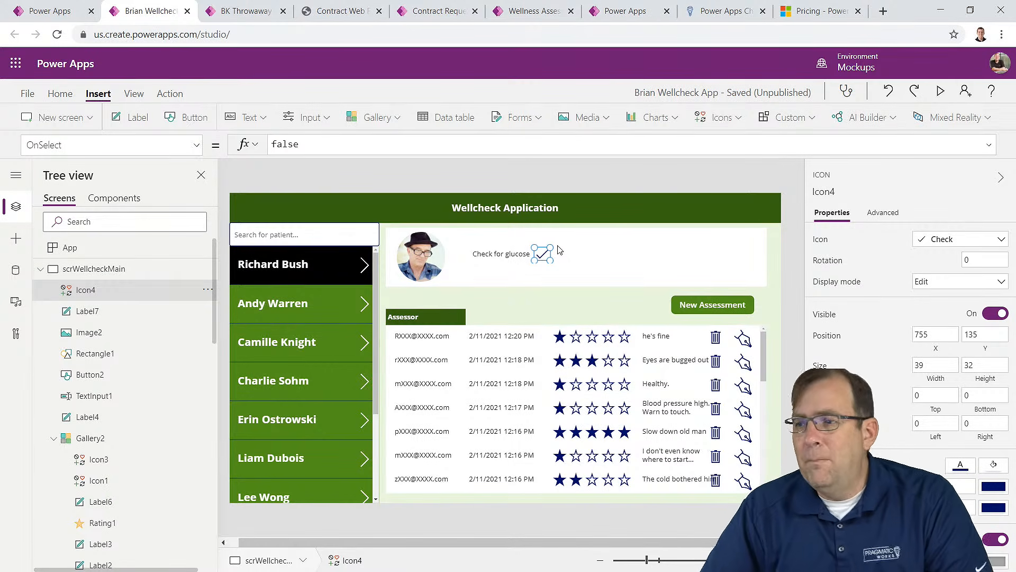
# Step: Start the check icon's Icon formula with the condition If(Gallery1.Selected.CheckDiabetesLevels=true
pyautogui.click(196, 150)
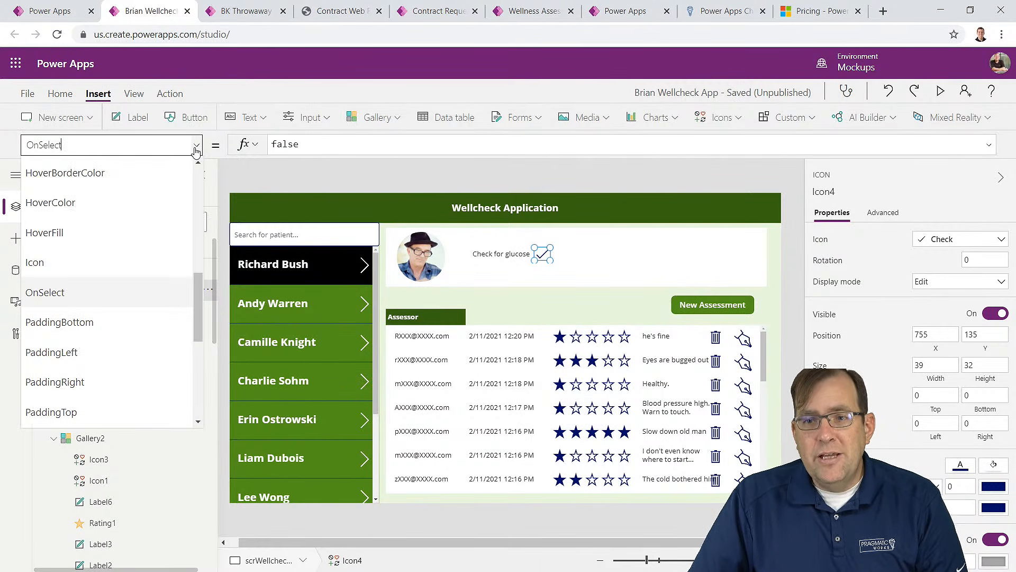
pyautogui.click(123, 258)
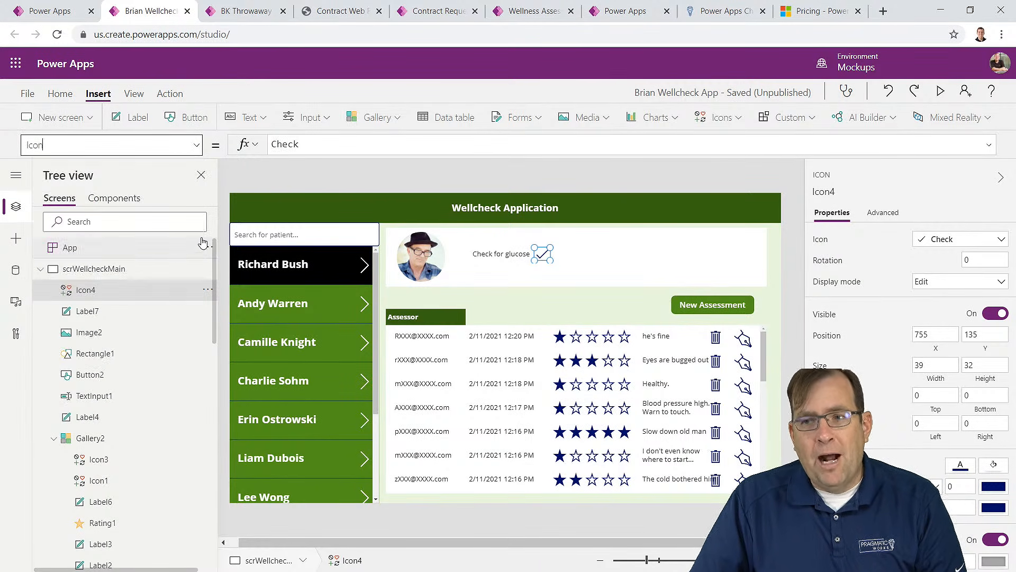
pyautogui.click(305, 151)
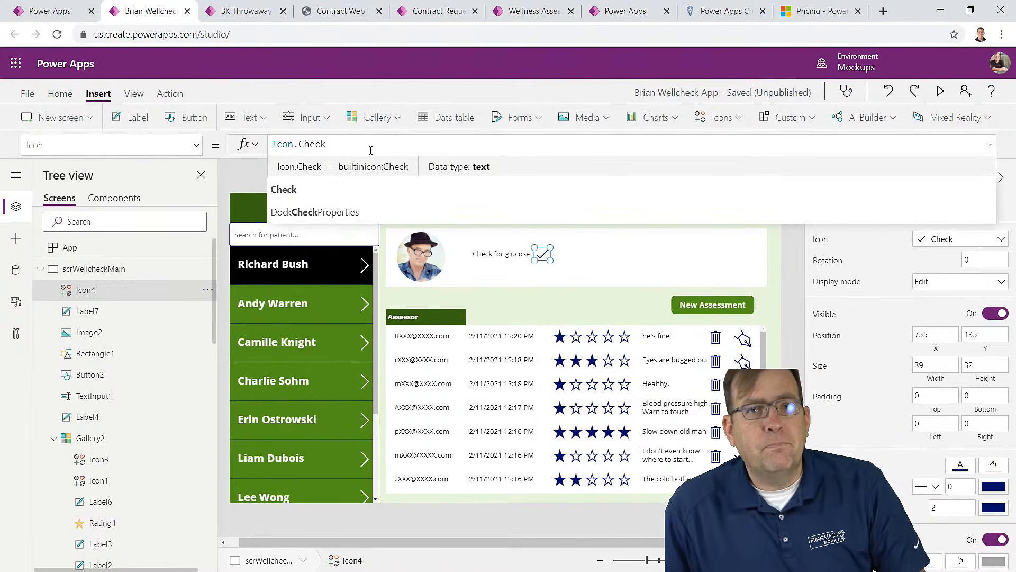
pyautogui.moveTo(371, 151); pyautogui.dragTo(245, 140)
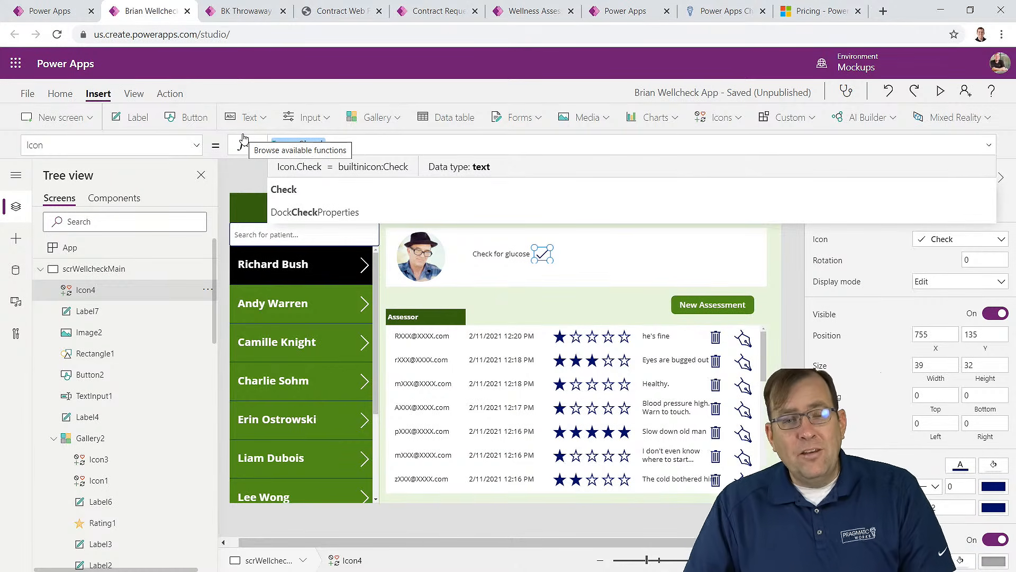
pyautogui.write('If')
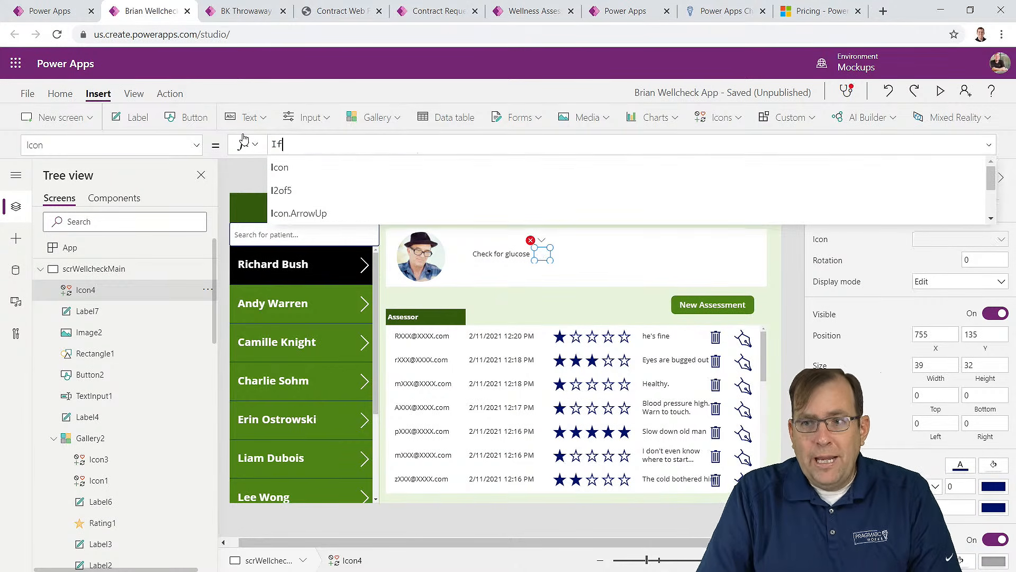
pyautogui.write('(Gallery1')
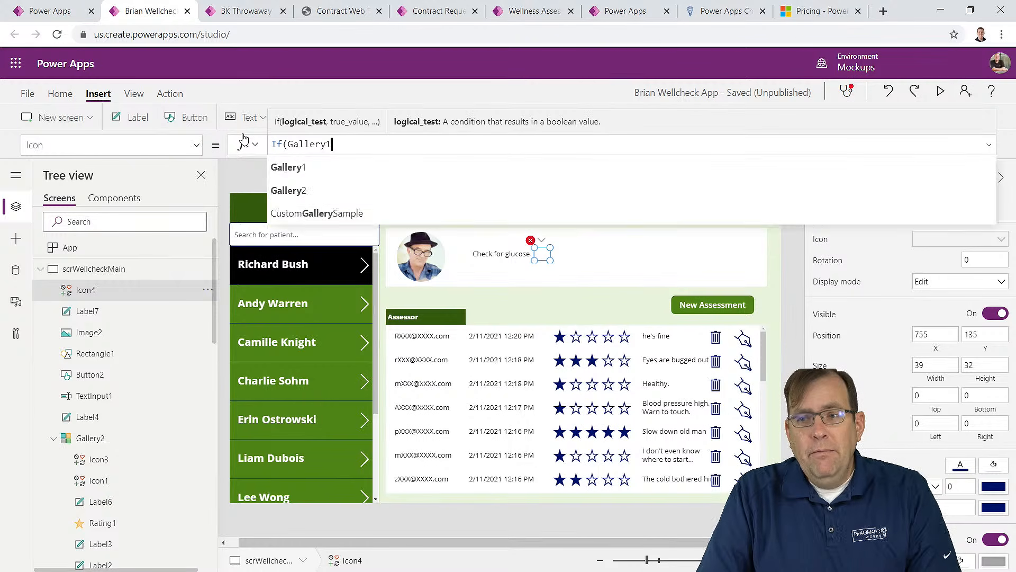
pyautogui.write('.Selected')
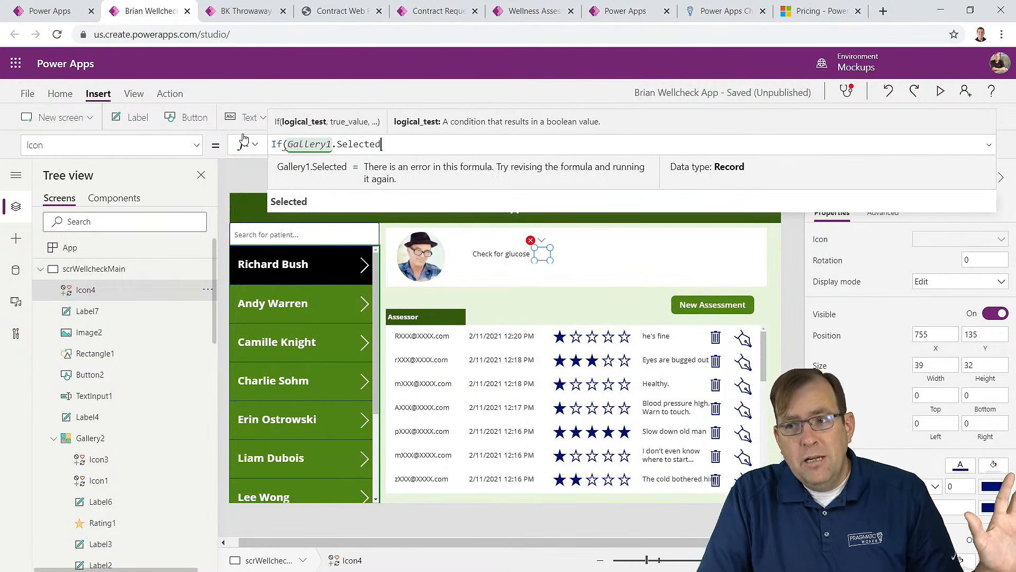
pyautogui.write('.')
pyautogui.press('Down')
pyautogui.press('Down')
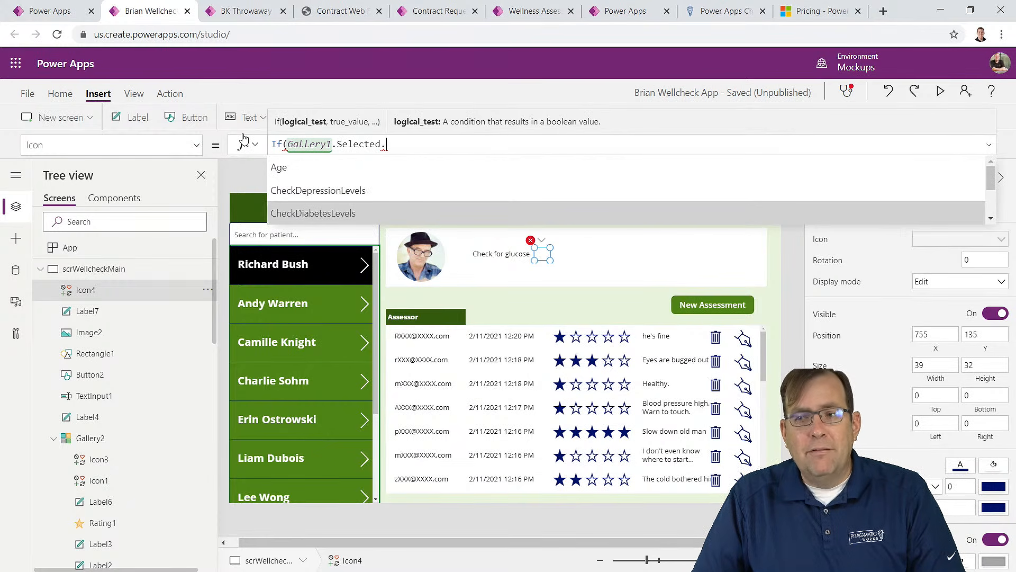
pyautogui.press('Tab')
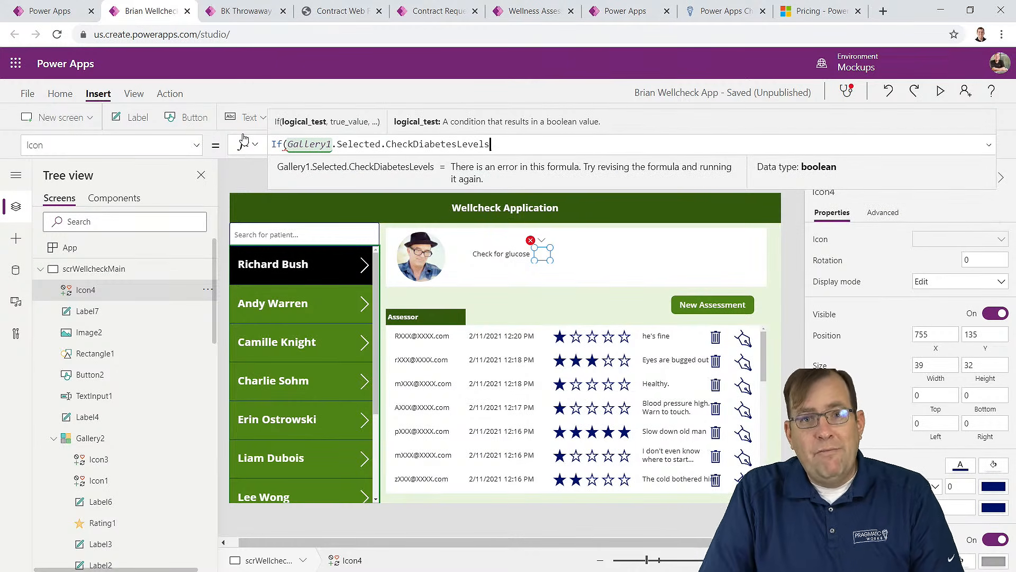
pyautogui.write('=true')
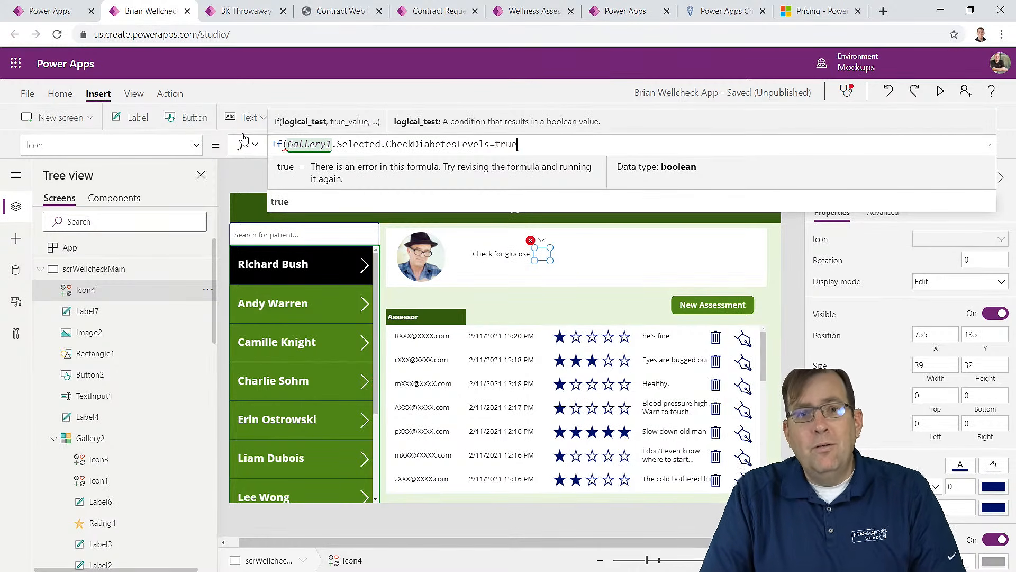
# Step: Complete the Icon formula so it returns Icon.Check when the condition is true and Icon.Cancel otherwise
pyautogui.write(', ')
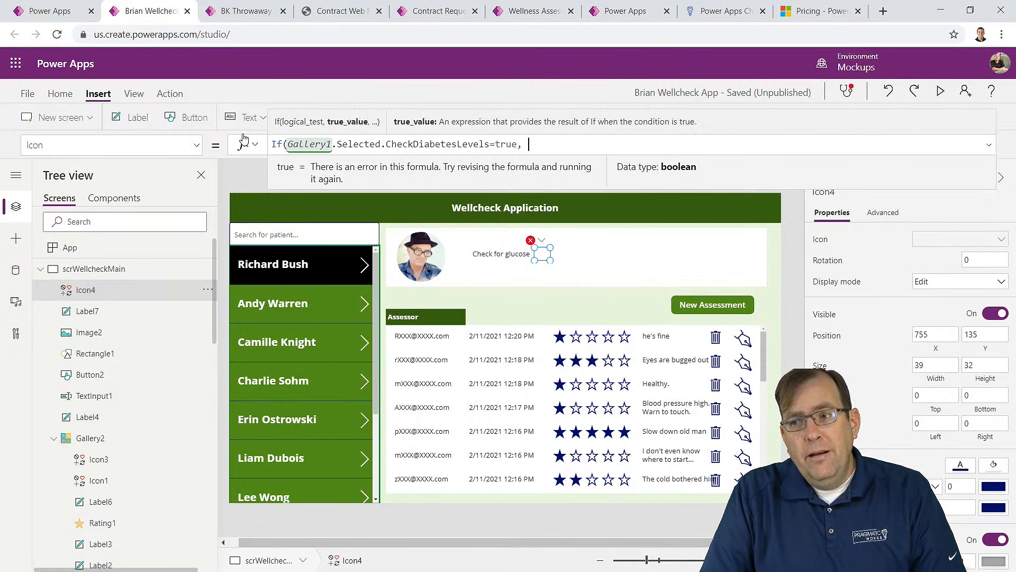
pyautogui.write('Icon.Check')
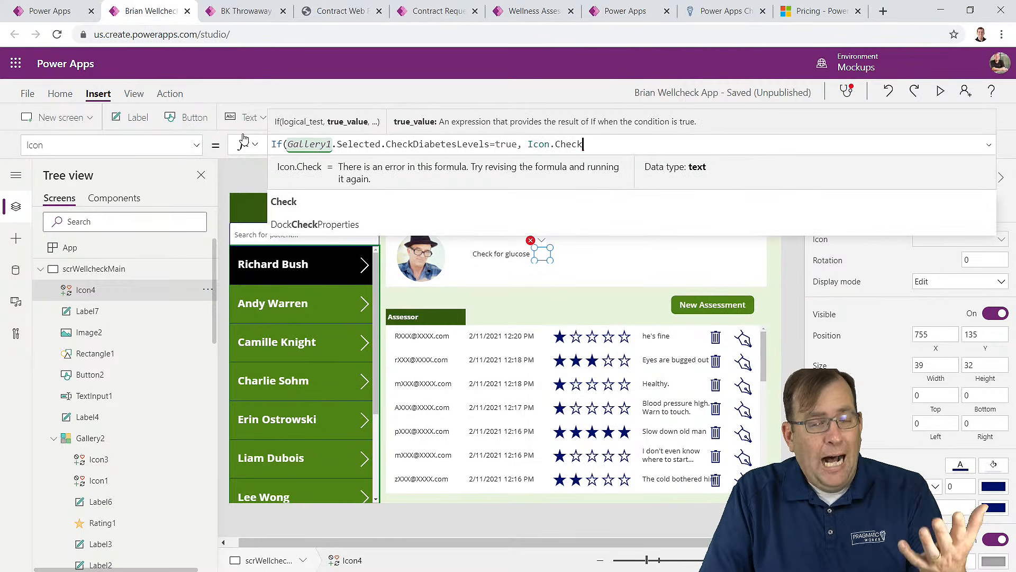
pyautogui.write(', Icon.')
pyautogui.press('Down')
pyautogui.press('Down')
pyautogui.press('Down')
pyautogui.press('Down')
pyautogui.press('Down')
pyautogui.press('Down')
pyautogui.press('Down')
pyautogui.press('Down')
pyautogui.press('Down')
pyautogui.press('Down')
pyautogui.press('Down')
pyautogui.press('Down')
pyautogui.press('Down')
pyautogui.press('Down')
pyautogui.press('Down')
pyautogui.press('Down')
pyautogui.press('Down')
pyautogui.press('Down')
pyautogui.press('Down')
pyautogui.press('Down')
pyautogui.press('Down')
pyautogui.press('Down')
pyautogui.press('Down')
pyautogui.press('Down')
pyautogui.press('Down')
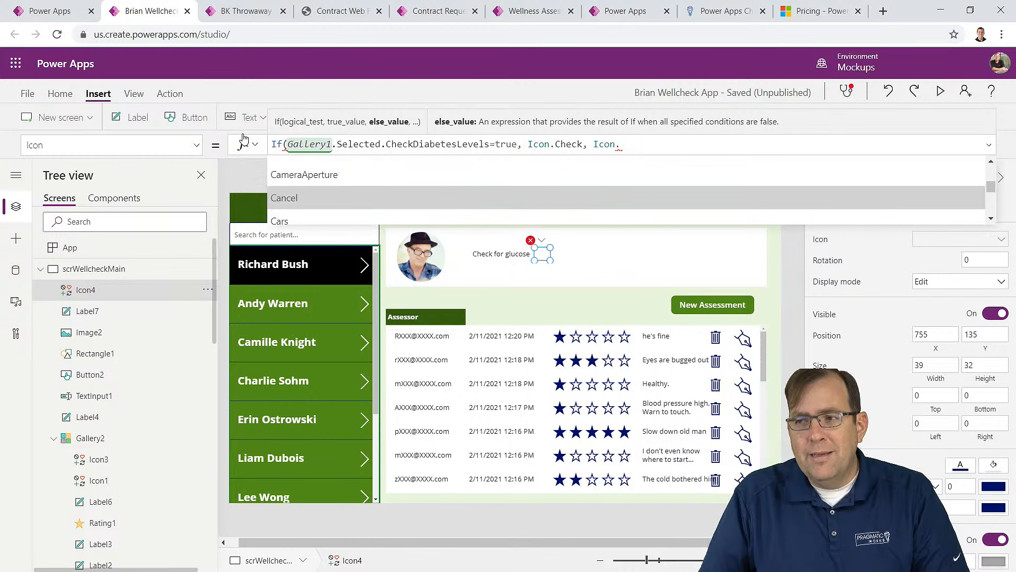
pyautogui.press('Tab')
pyautogui.write(')')
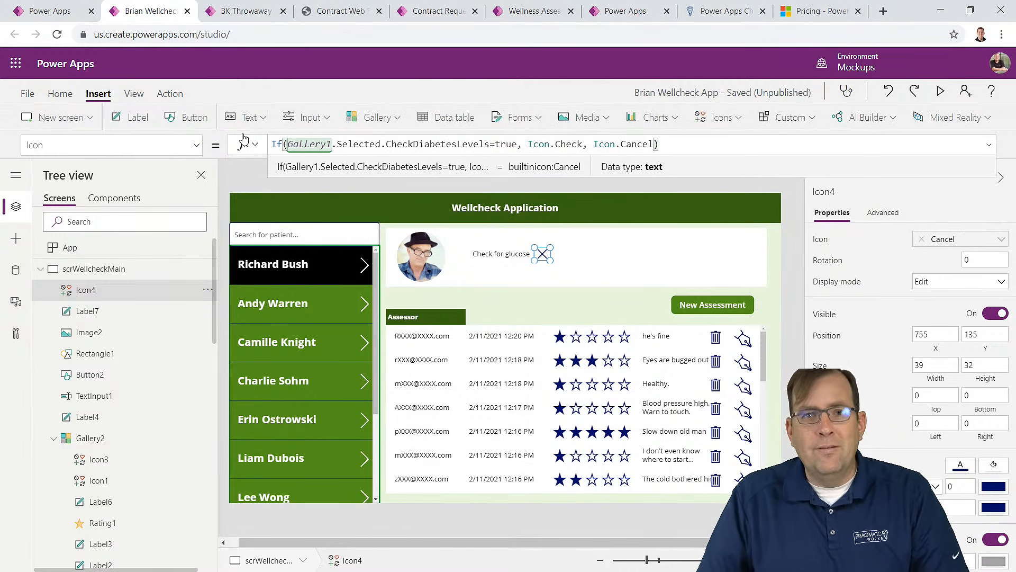
pyautogui.hotkey('ctrl', 'a')
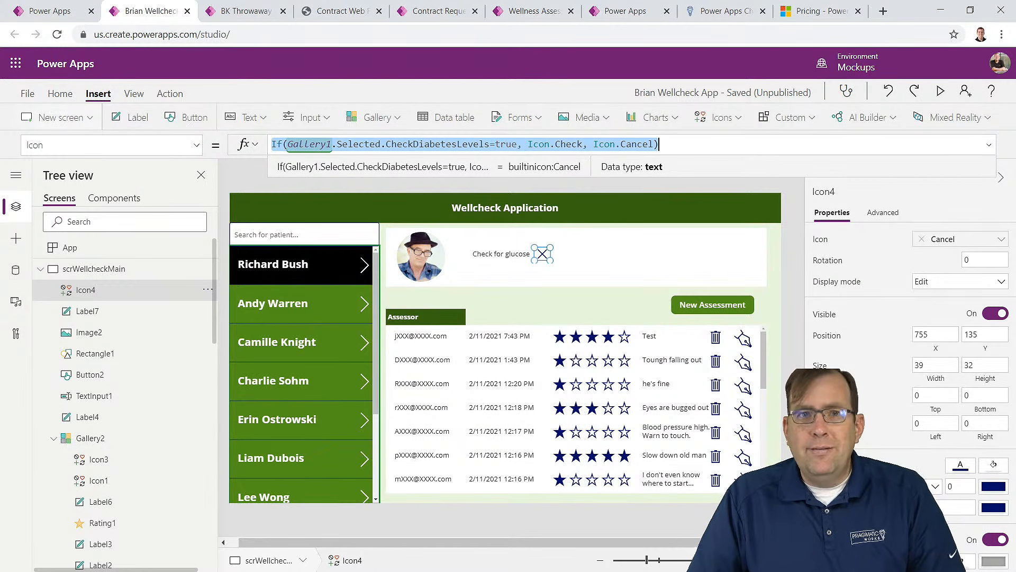
pyautogui.hotkey('alt', 'Tab')
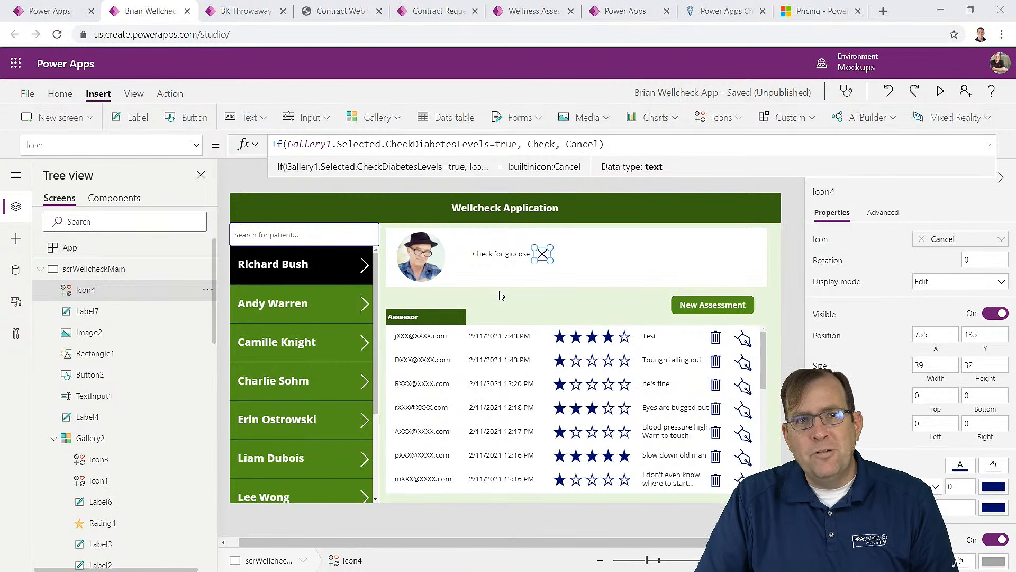
# Step: Test the glucose icon by selecting several patients in the patient gallery, ending on the first patient
pyautogui.click(367, 306)
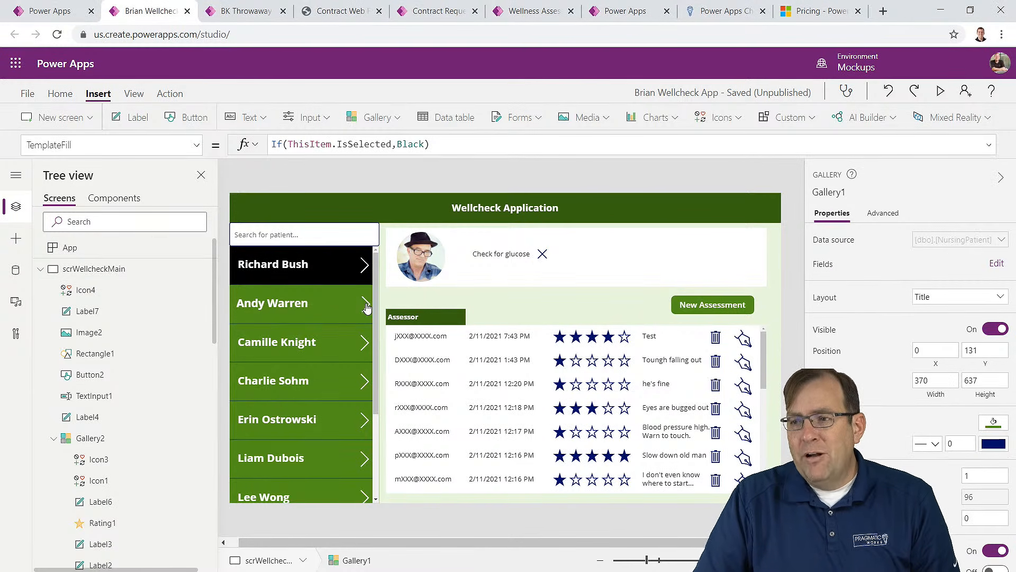
pyautogui.click(363, 349)
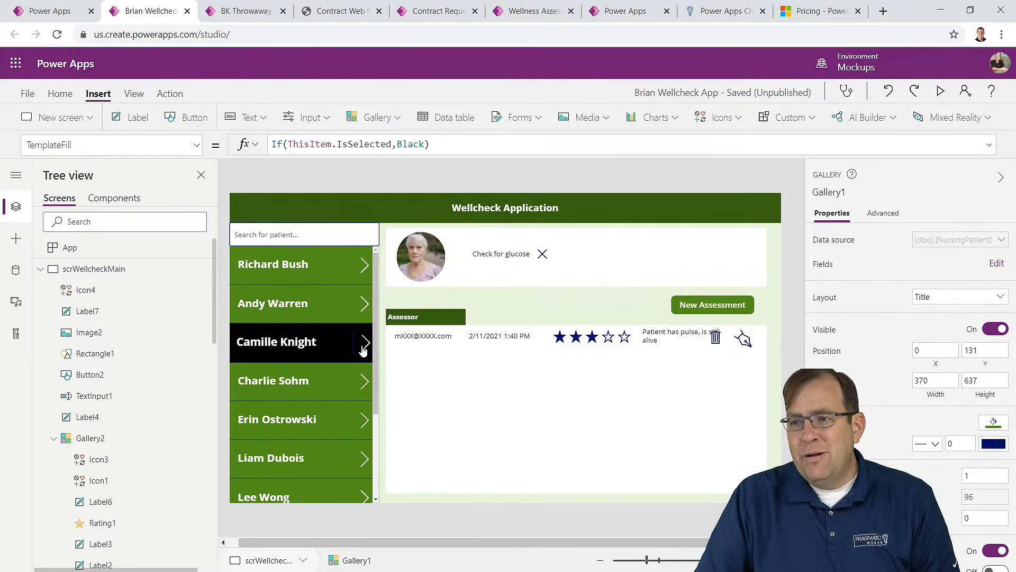
pyautogui.click(363, 381)
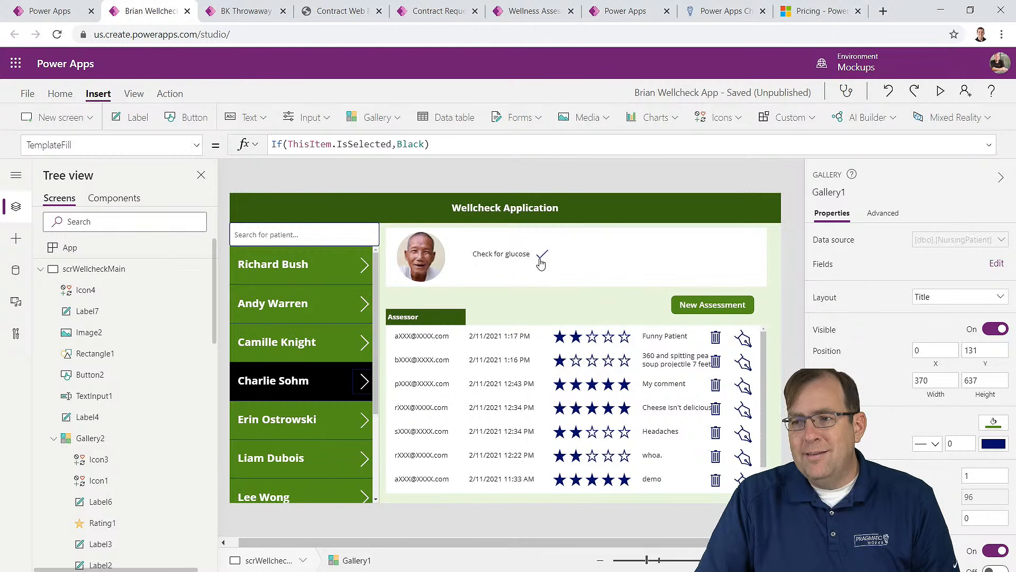
pyautogui.click(372, 265)
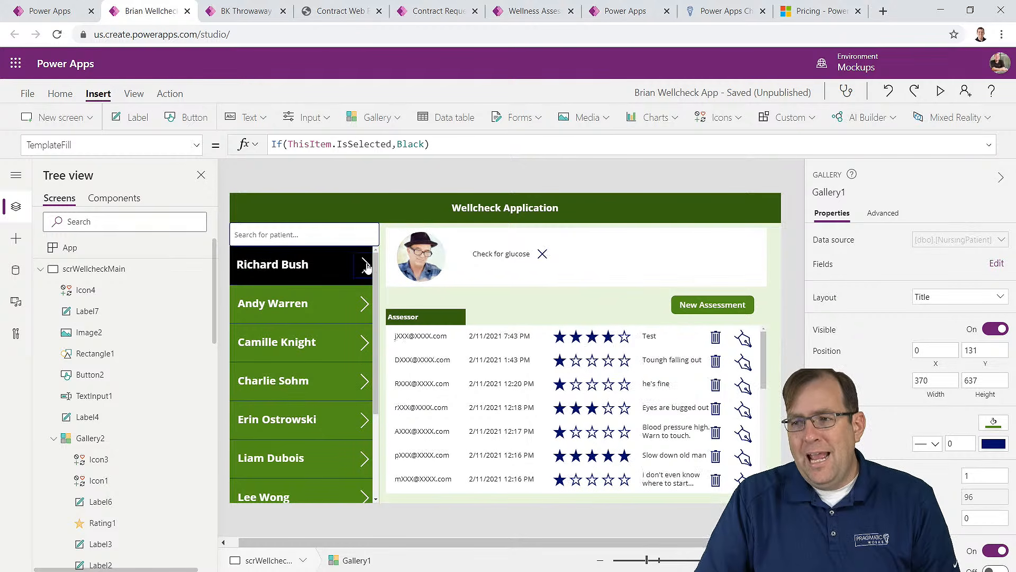
pyautogui.click(379, 276)
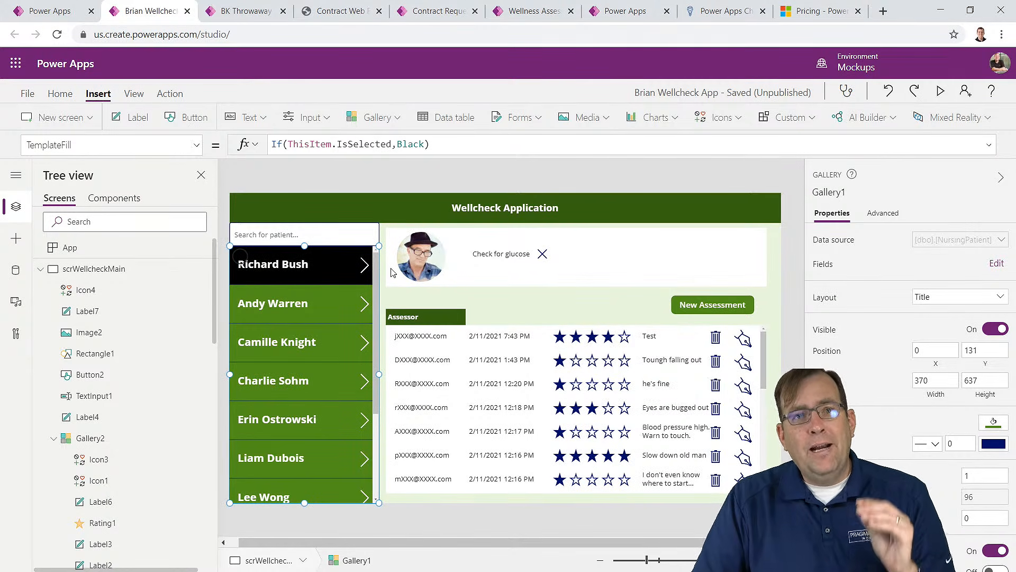
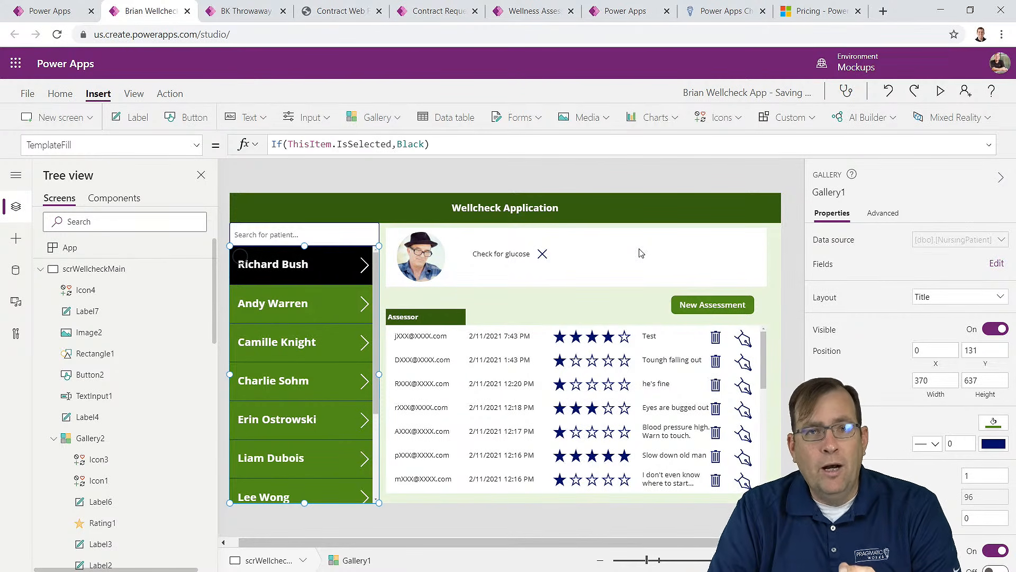
# Step: Browse the connectors available for adding another data source to the app
pyautogui.click(15, 271)
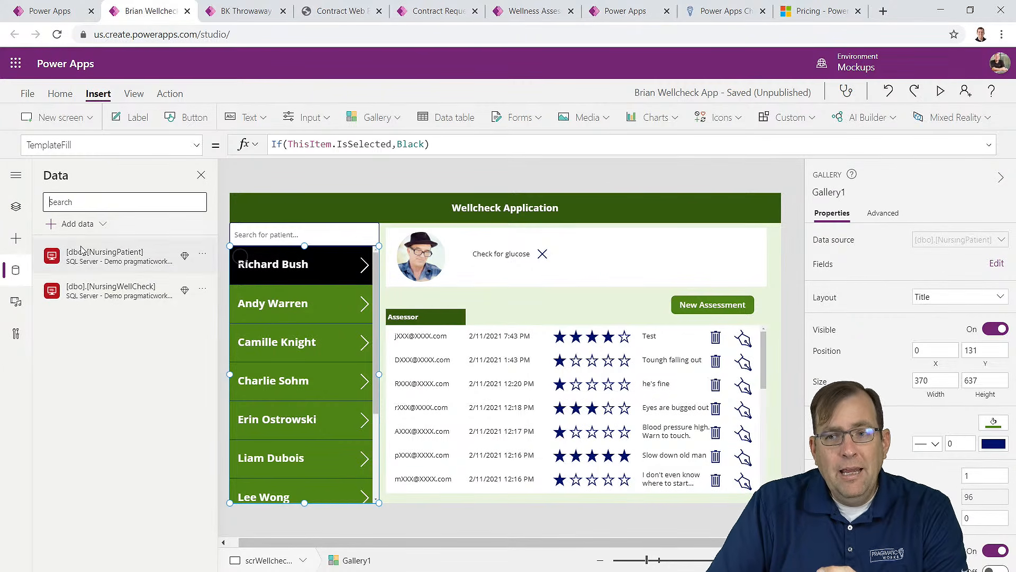
pyautogui.click(77, 224)
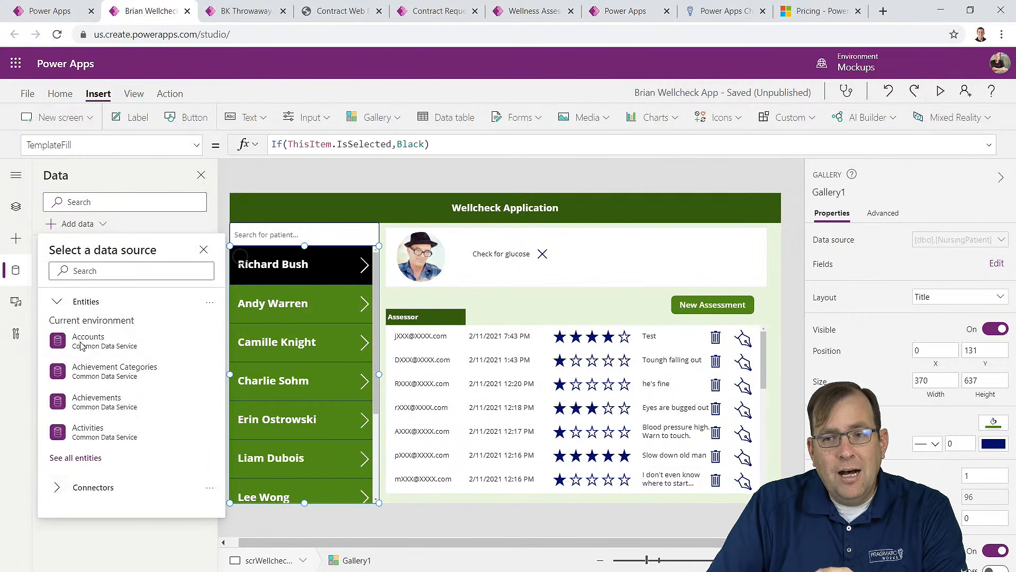
pyautogui.click(102, 494)
pyautogui.scroll(-4, 104, 495)
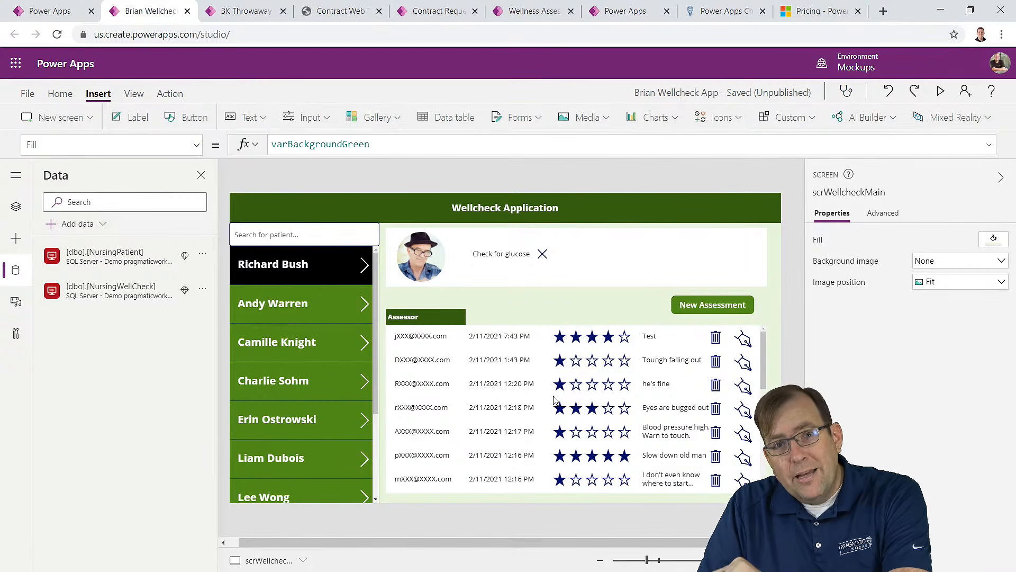
# Step: Expand the assessments gallery's Items formula and format it over multiple lines in an enlarged formula editor
pyautogui.click(507, 402)
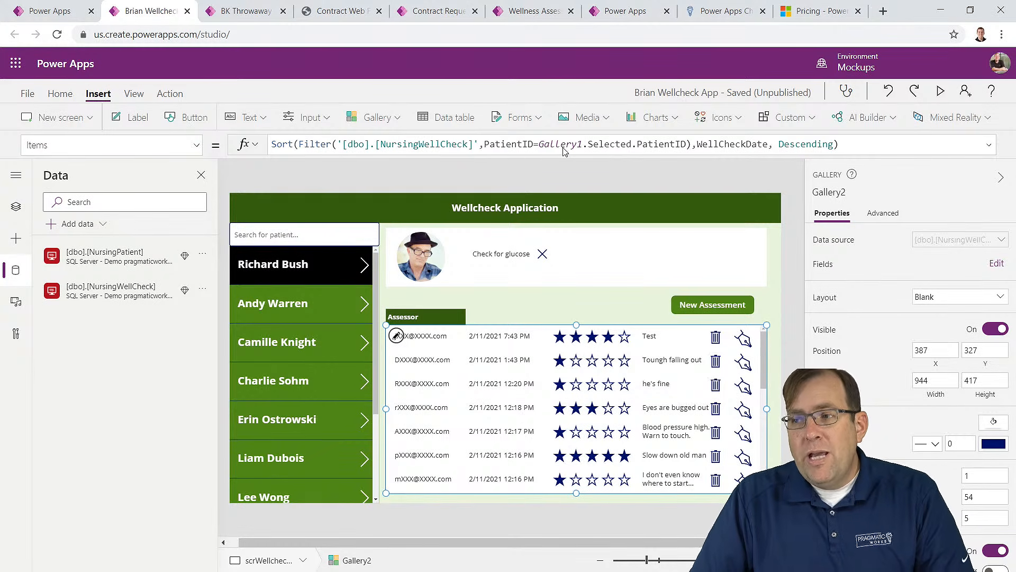
pyautogui.click(688, 144)
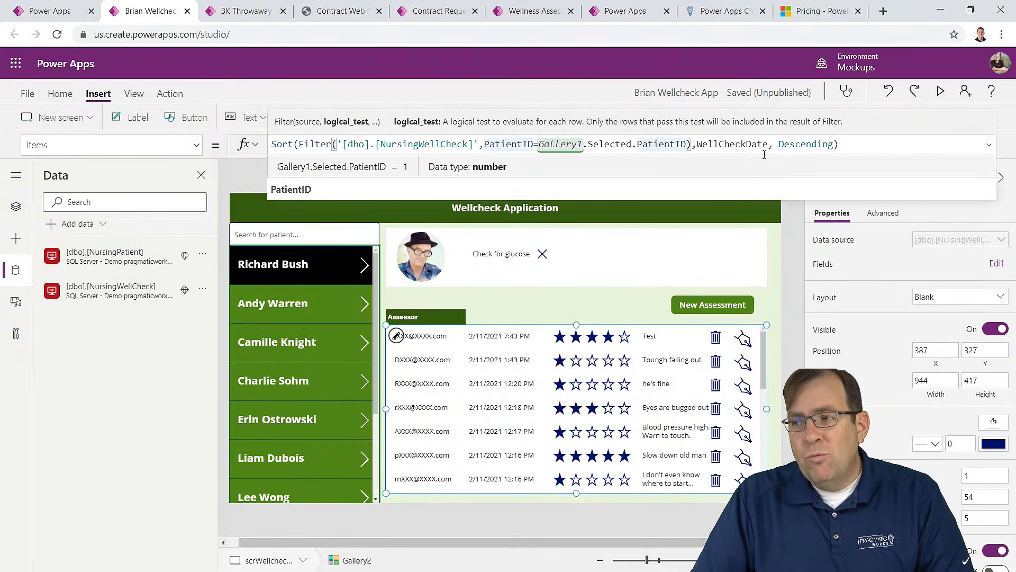
pyautogui.click(989, 145)
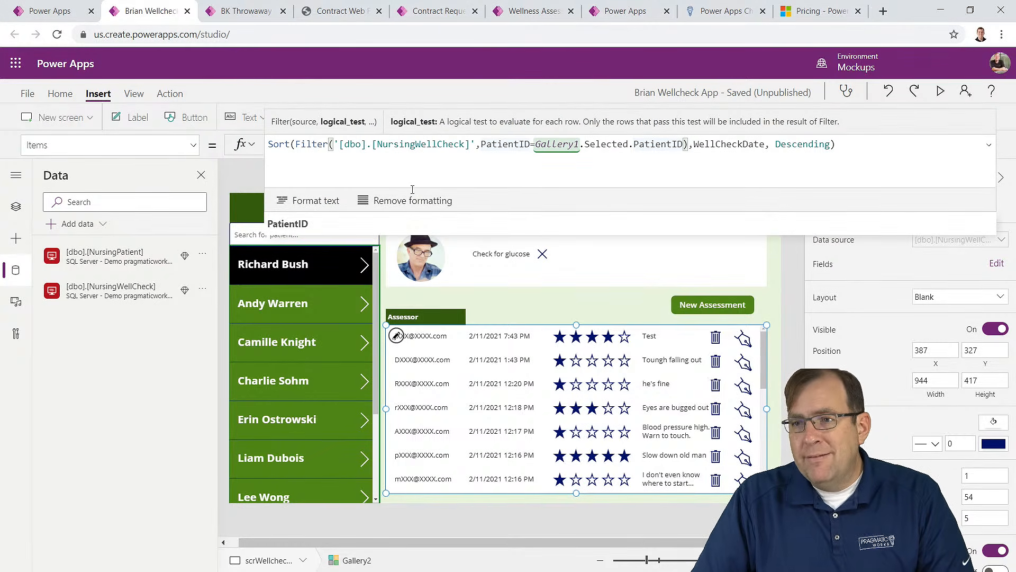
pyautogui.click(338, 205)
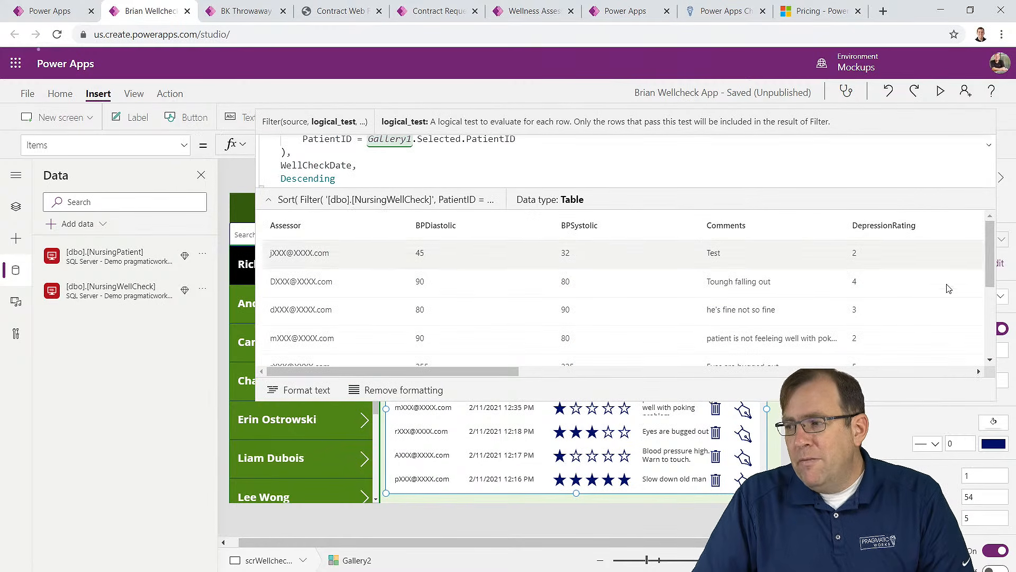
pyautogui.moveTo(910, 405); pyautogui.dragTo(890, 458)
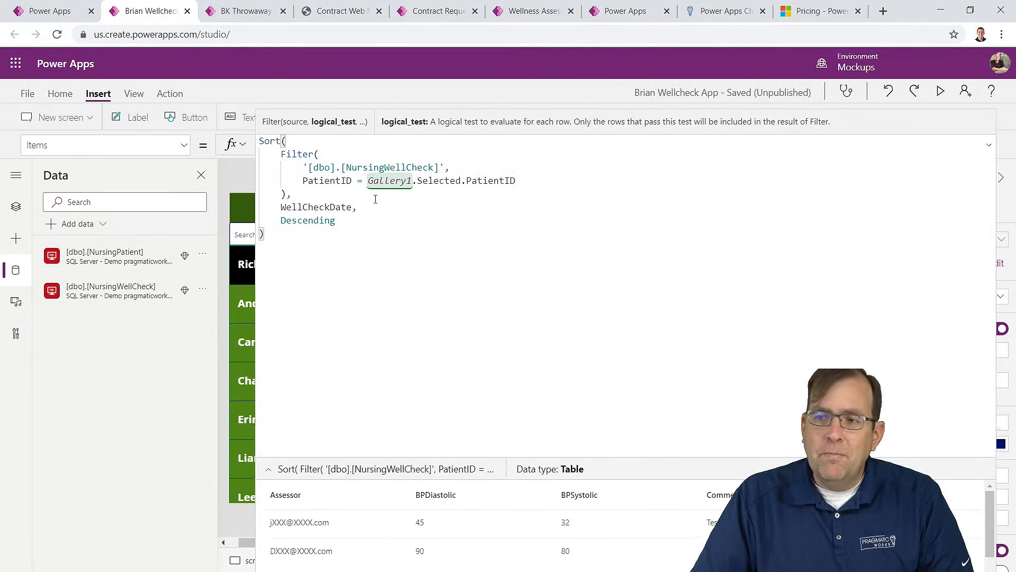
# Step: Add the condition Assessor=User().Email to the assessments gallery's Filter formula and check it with the second and third patients
pyautogui.moveTo(298, 179); pyautogui.dragTo(512, 182)
pyautogui.click(523, 183)
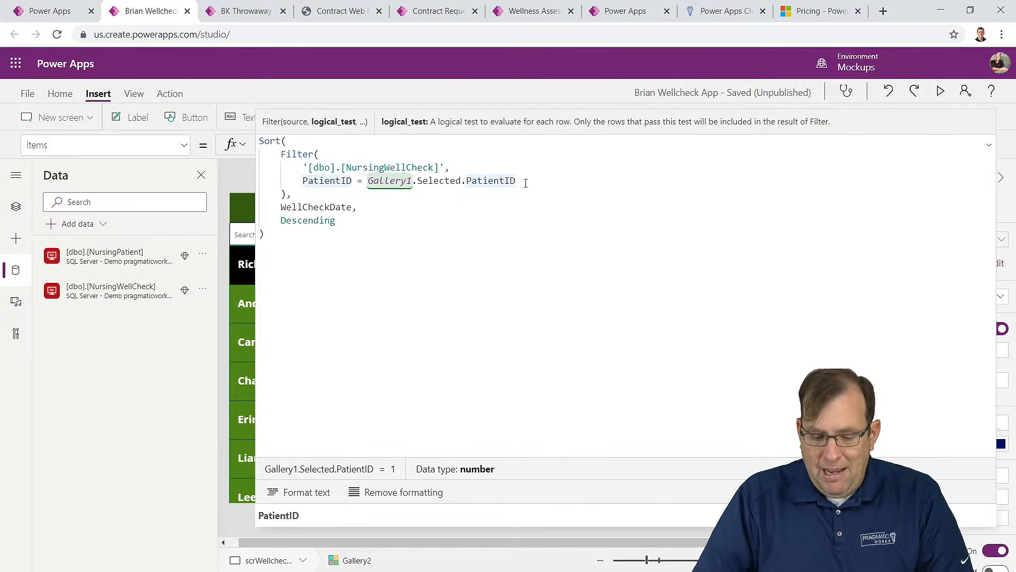
pyautogui.write(', A')
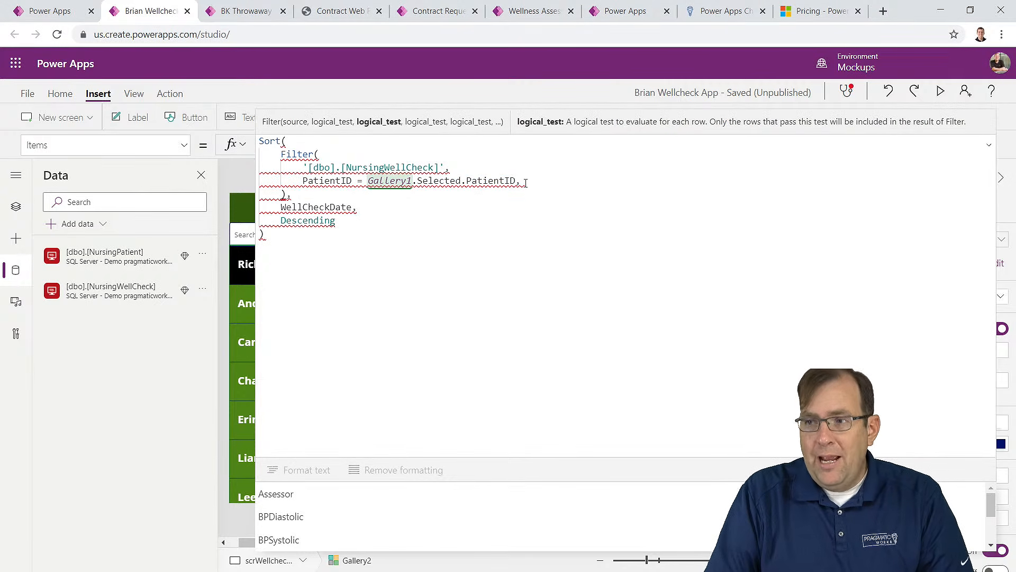
pyautogui.write('ssessor=')
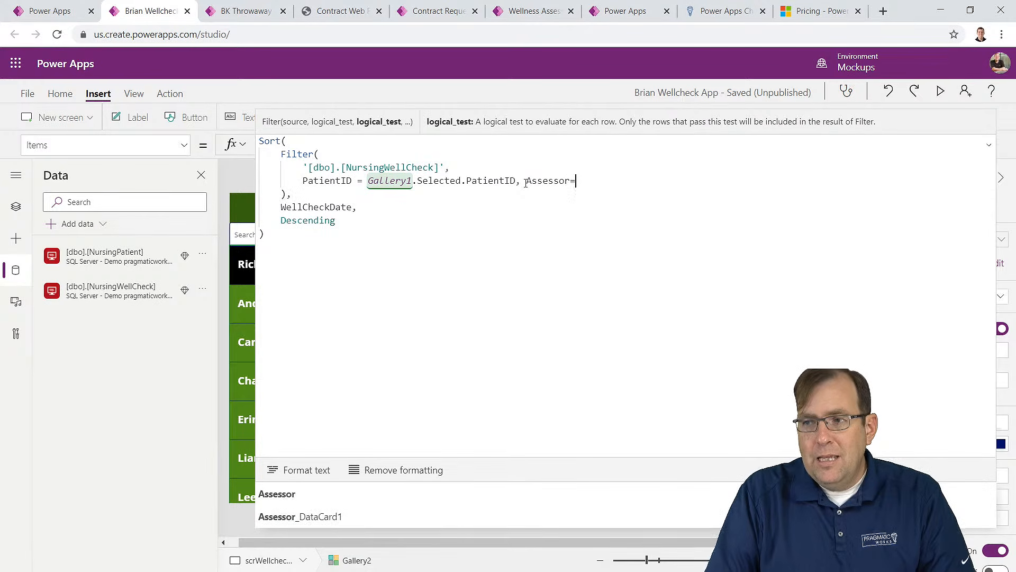
pyautogui.write('B')
pyautogui.press('BackSpace')
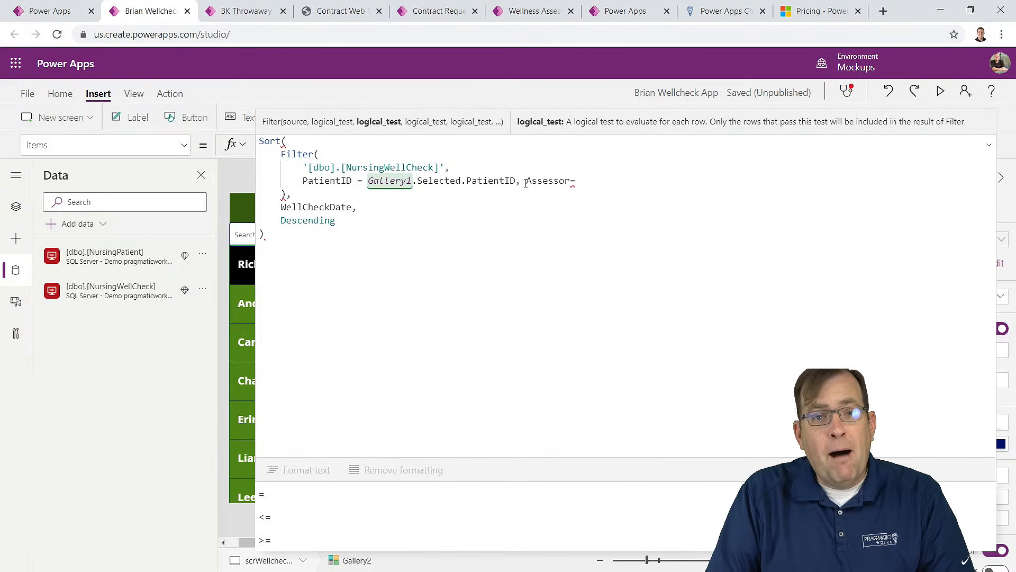
pyautogui.write('User()')
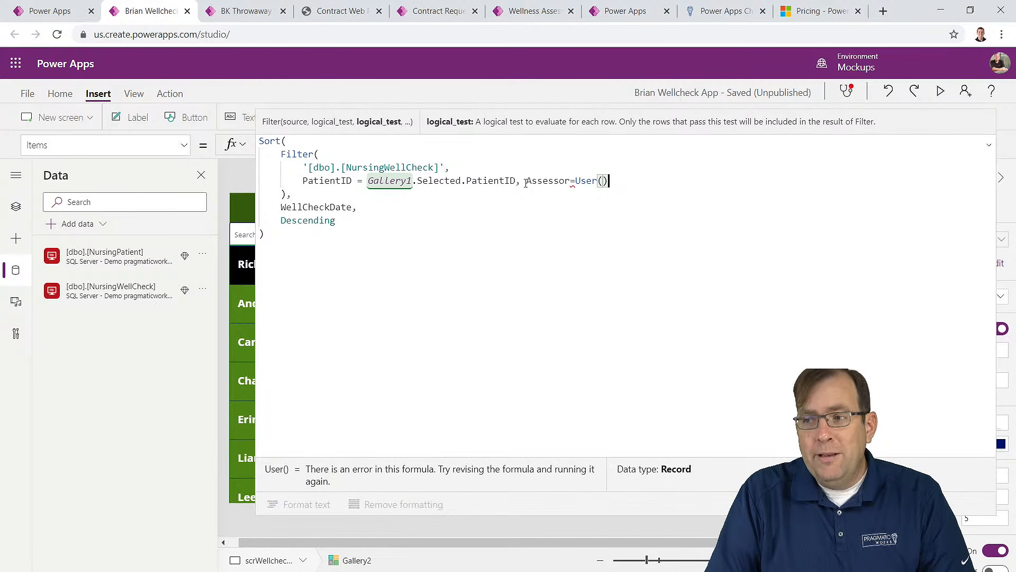
pyautogui.write('.Email')
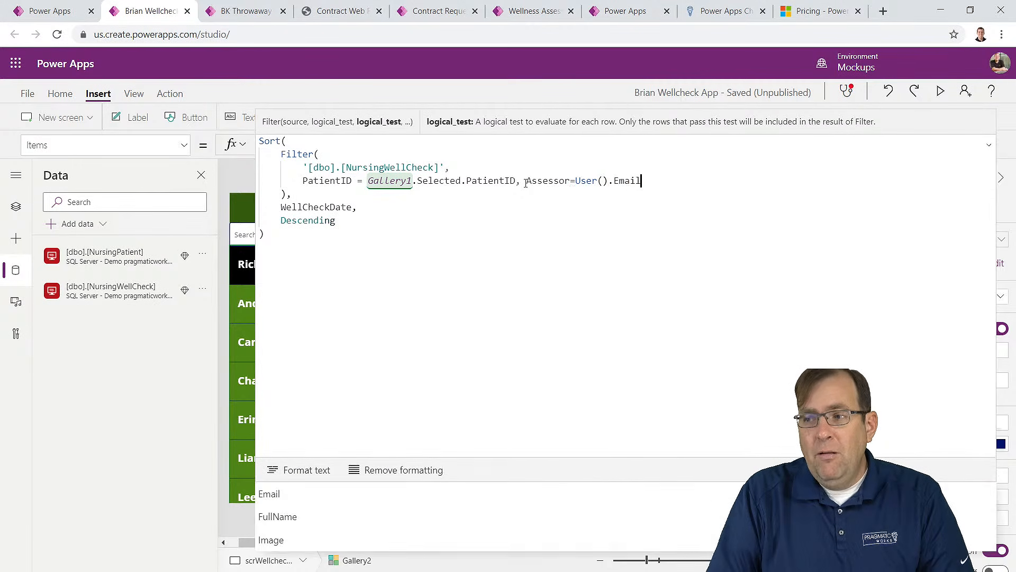
pyautogui.click(988, 144)
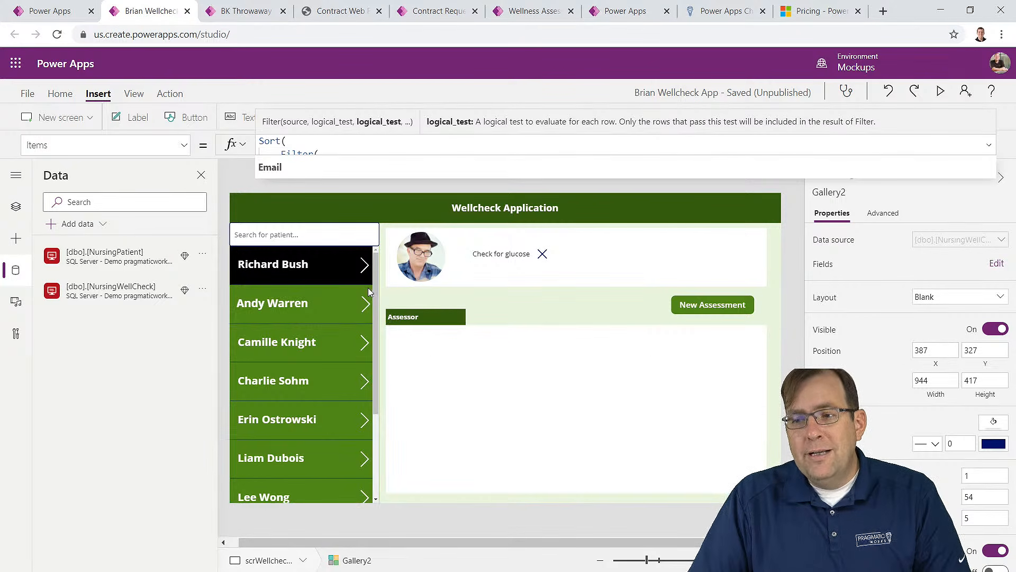
pyautogui.click(369, 304)
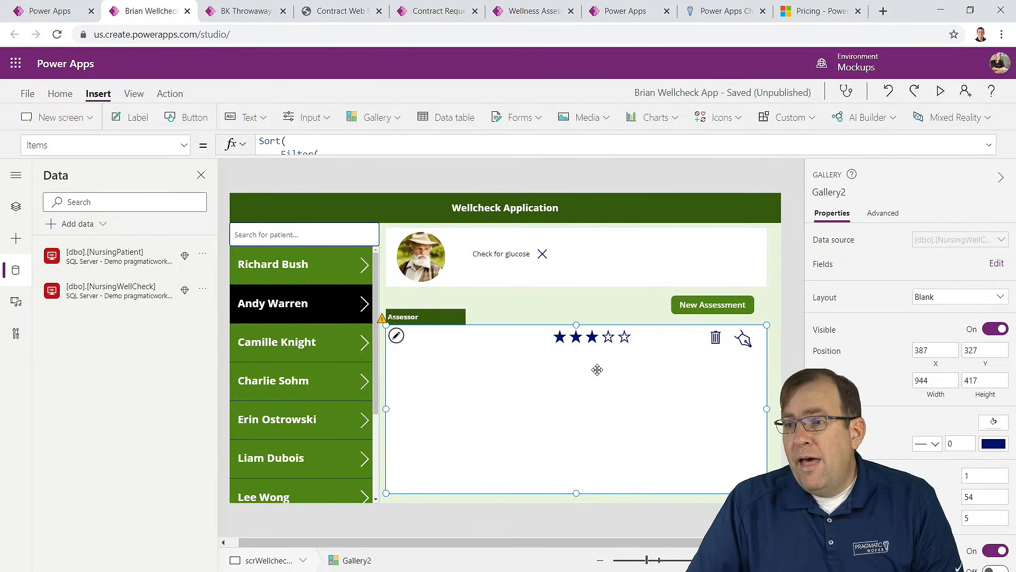
pyautogui.click(354, 355)
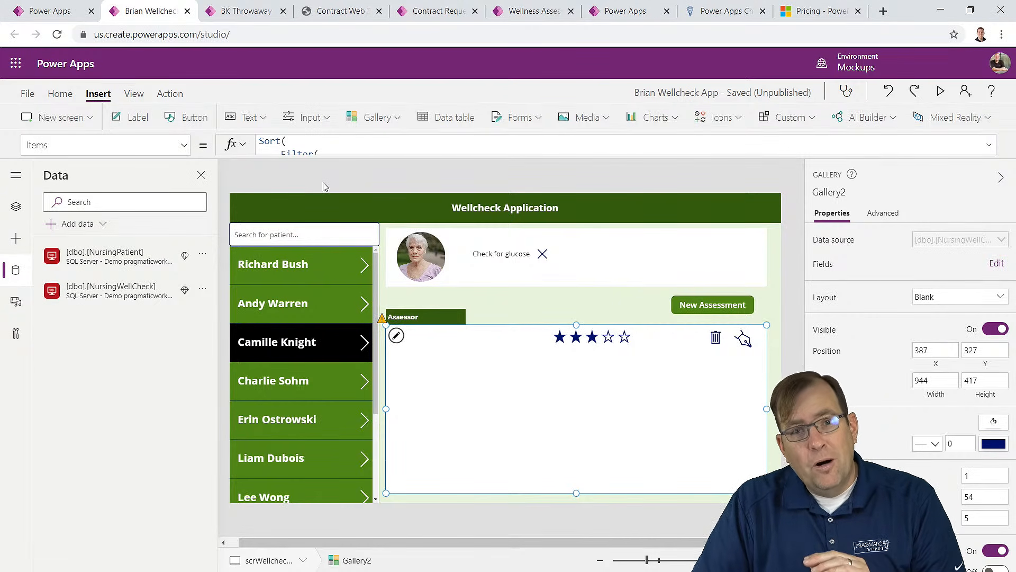
# Step: Append Set(varUserEmail, User().Email) to the app's OnStart formula and run OnStart
pyautogui.click(18, 207)
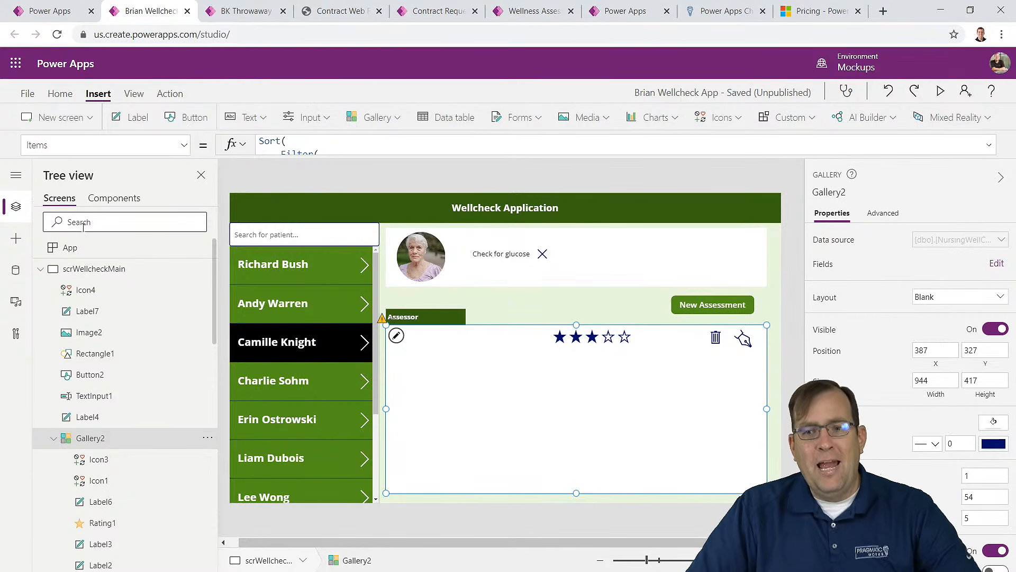
pyautogui.click(91, 252)
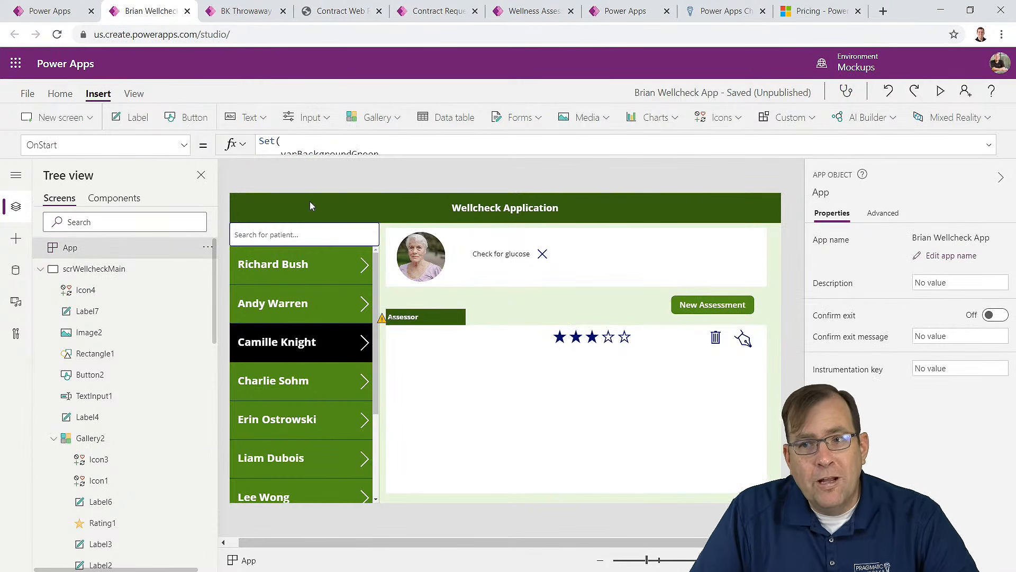
pyautogui.moveTo(352, 156); pyautogui.dragTo(350, 372)
pyautogui.scroll(-3, 324, 326)
pyautogui.click(263, 365)
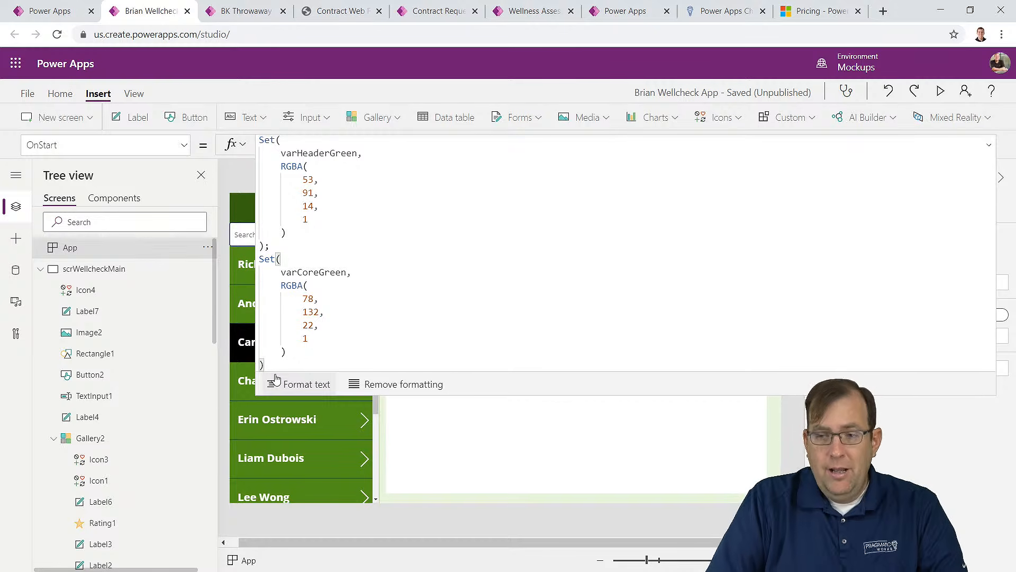
pyautogui.write('; Set(varUserEmail')
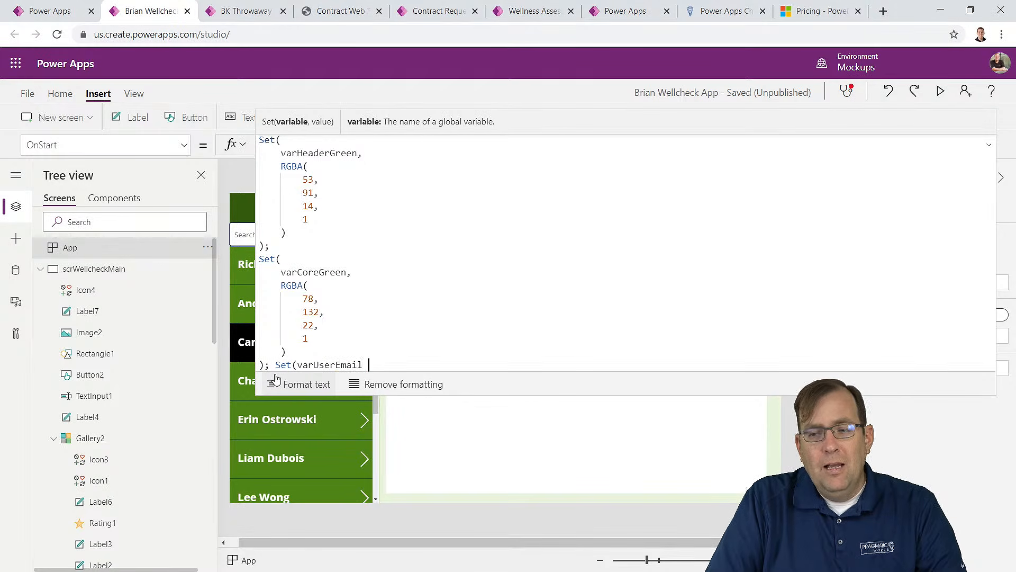
pyautogui.press('BackSpace')
pyautogui.write(', ')
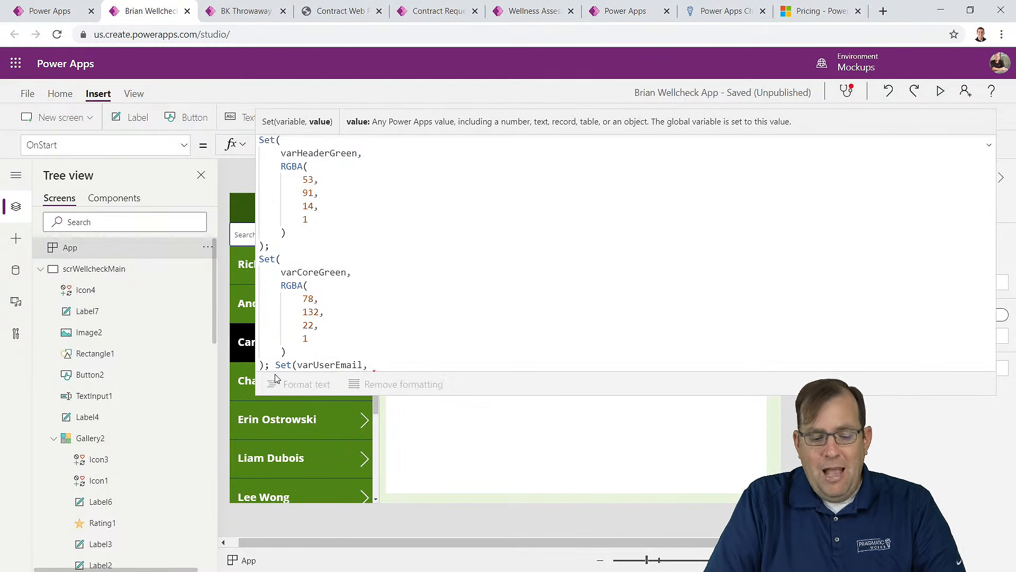
pyautogui.write('User().Email)')
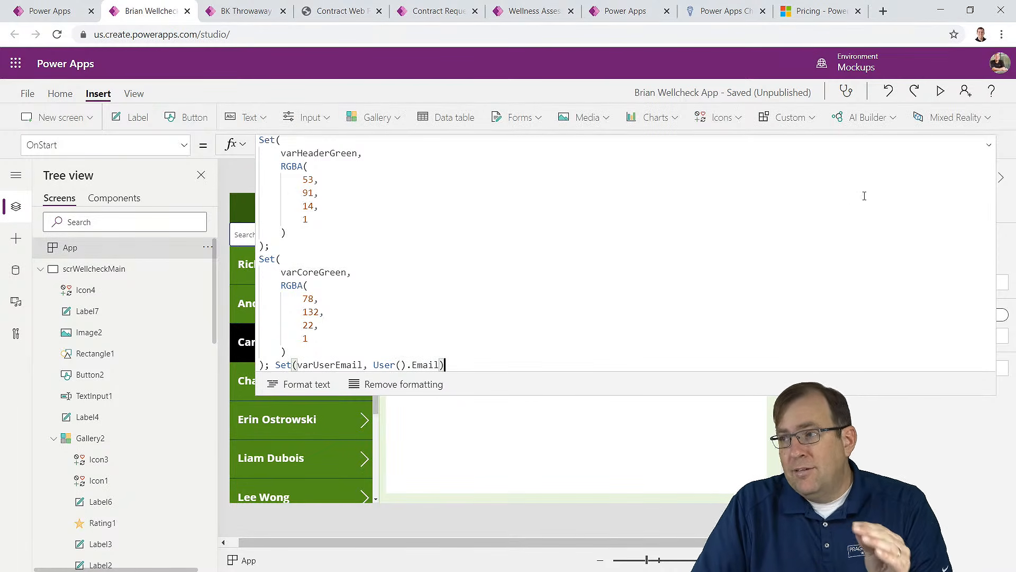
pyautogui.click(989, 146)
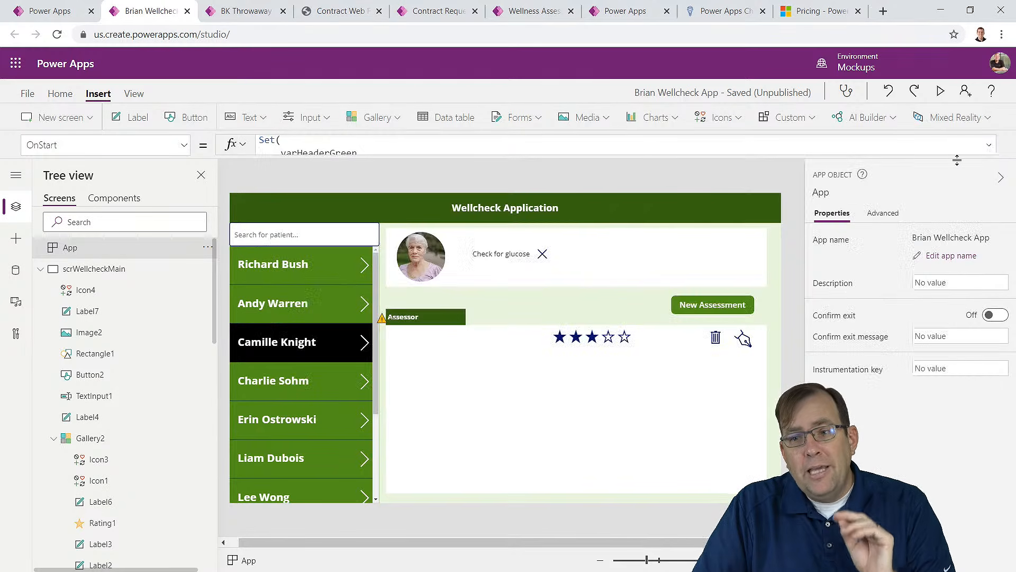
pyautogui.click(464, 410)
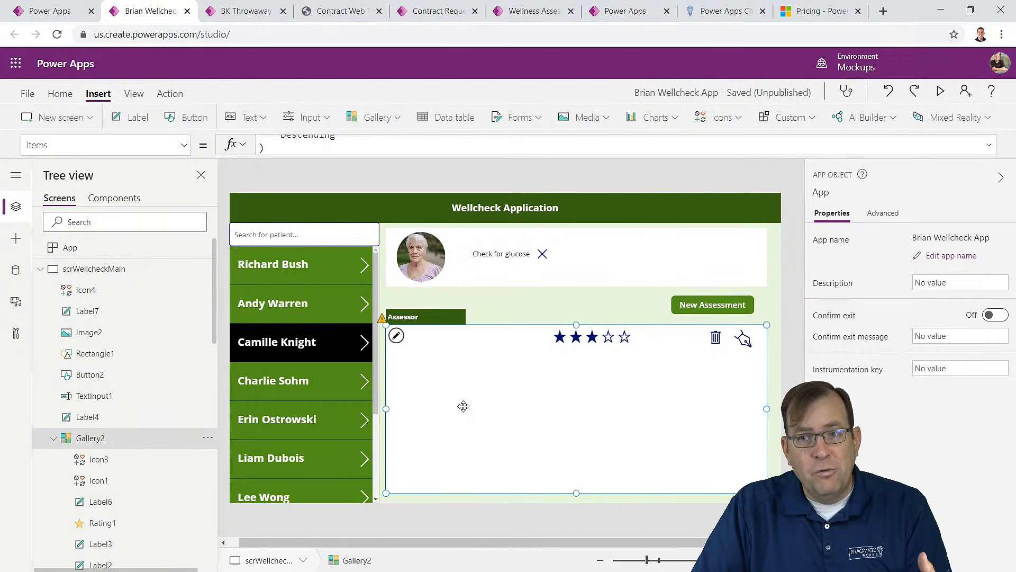
pyautogui.click(192, 248)
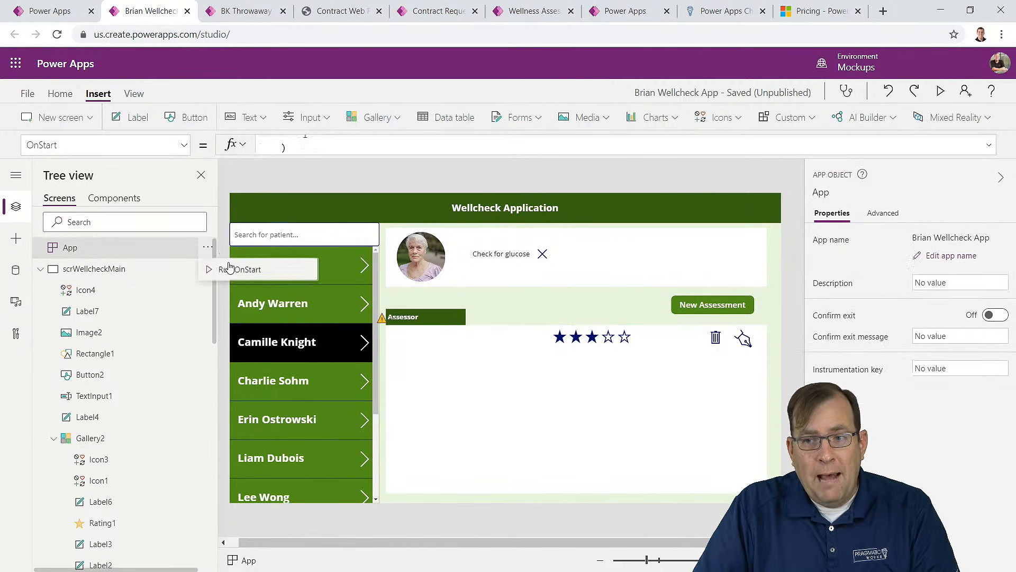
# Step: Replace User().Email with the variable varUserEmail in the assessments gallery's Items filter
pyautogui.click(480, 454)
pyautogui.click(330, 153)
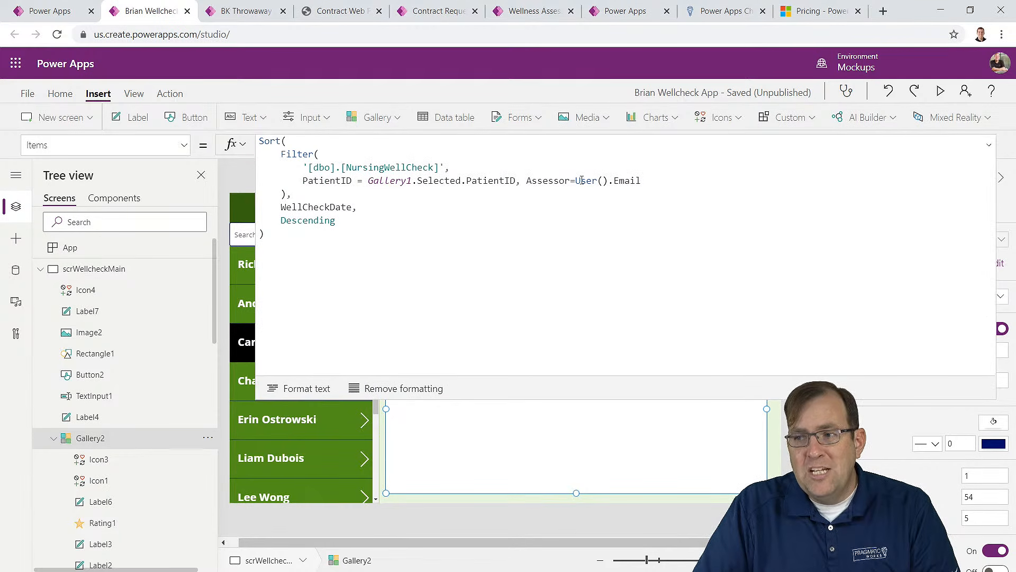
pyautogui.moveTo(578, 181); pyautogui.dragTo(641, 182)
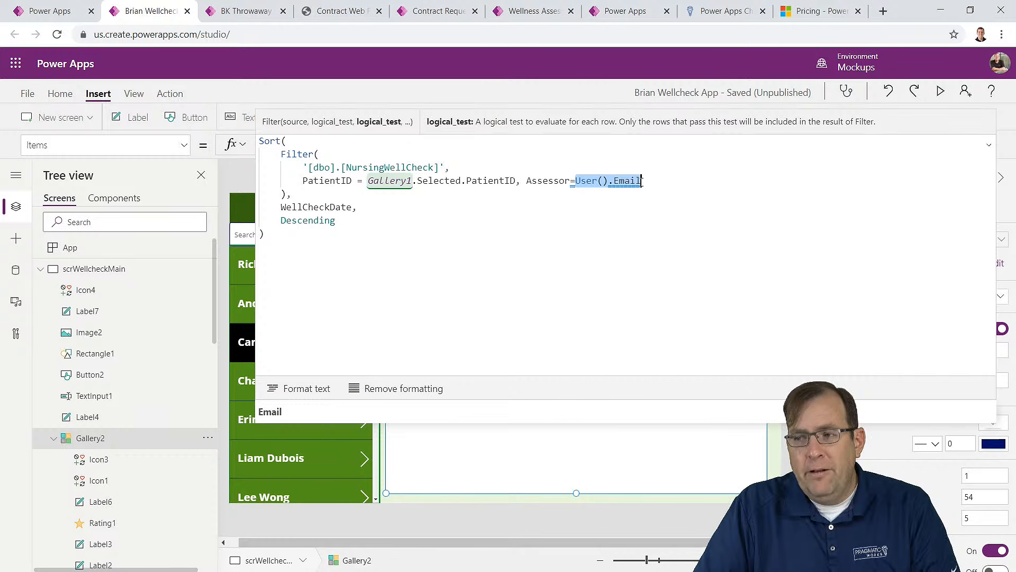
pyautogui.write('varU')
pyautogui.press('Tab')
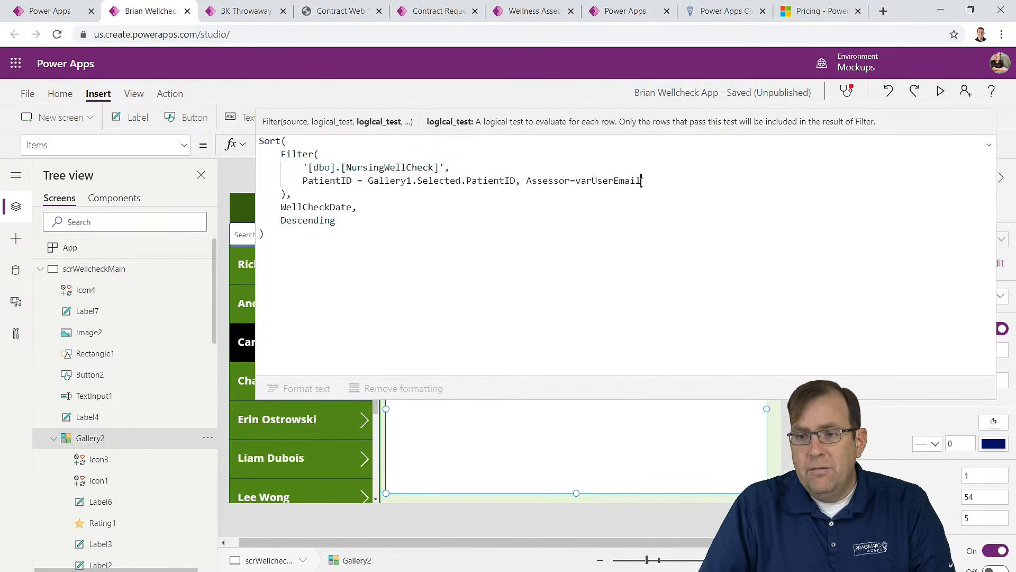
pyautogui.click(988, 145)
# Step: Test the assessor filter by selecting each of the first four patients, ending on the fourth one with its assessments
pyautogui.keyDown('alt'); pyautogui.click(365, 271); pyautogui.keyUp('alt')
pyautogui.keyDown('alt'); pyautogui.click(364, 304); pyautogui.keyUp('alt')
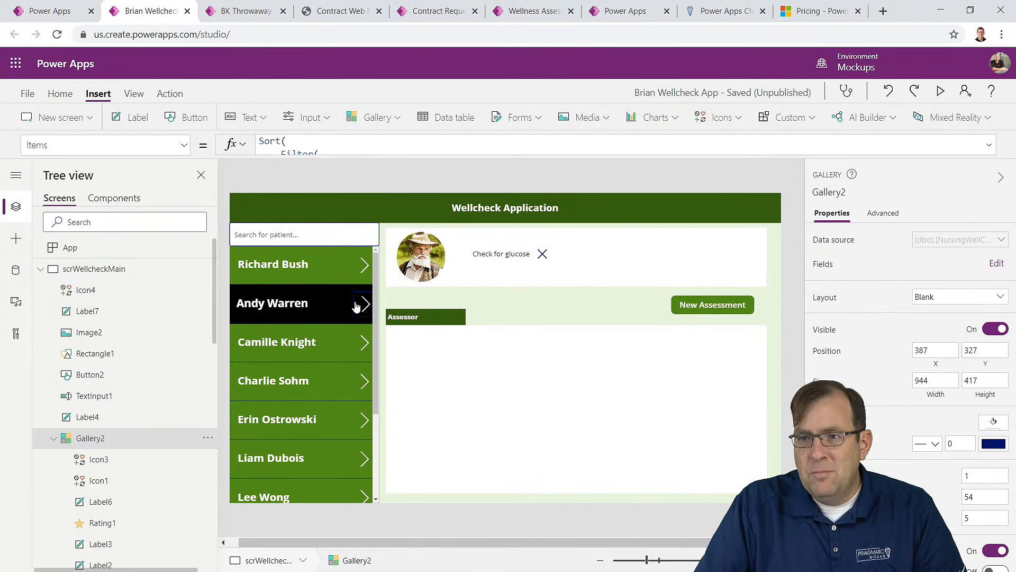
pyautogui.keyDown('alt'); pyautogui.click(364, 342); pyautogui.keyUp('alt')
pyautogui.keyDown('alt'); pyautogui.click(365, 265); pyautogui.keyUp('alt')
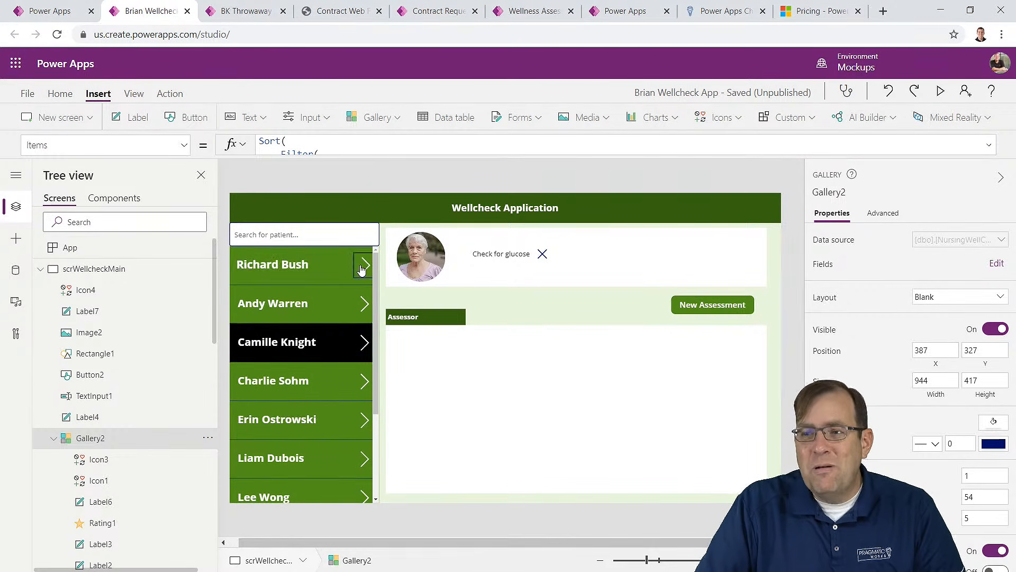
pyautogui.keyDown('alt'); pyautogui.click(373, 377); pyautogui.keyUp('alt')
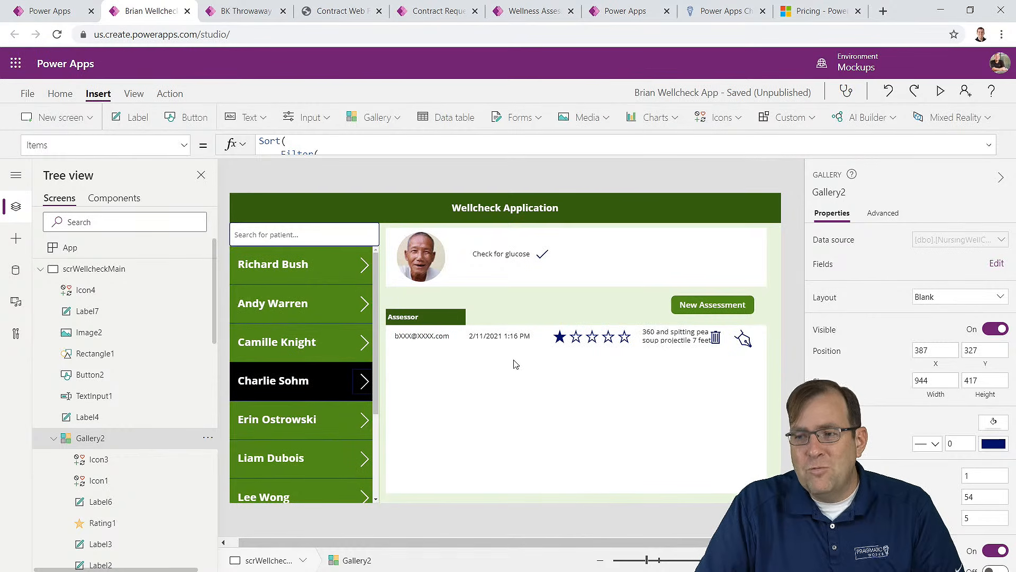
pyautogui.click(665, 339)
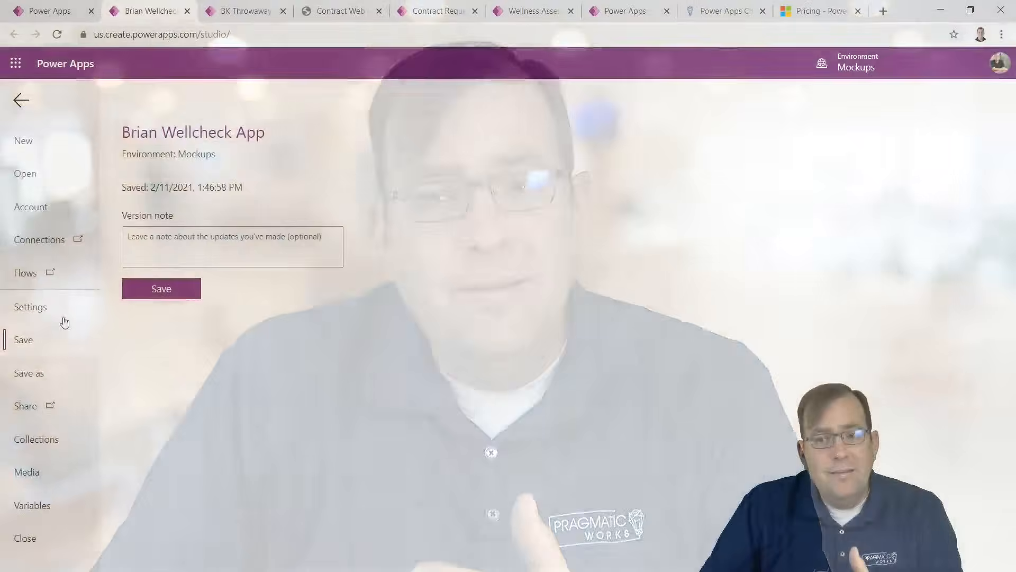
# Step: Review the data row limit for non-delegable queries in the app's advanced settings and return to the app canvas
pyautogui.click(61, 318)
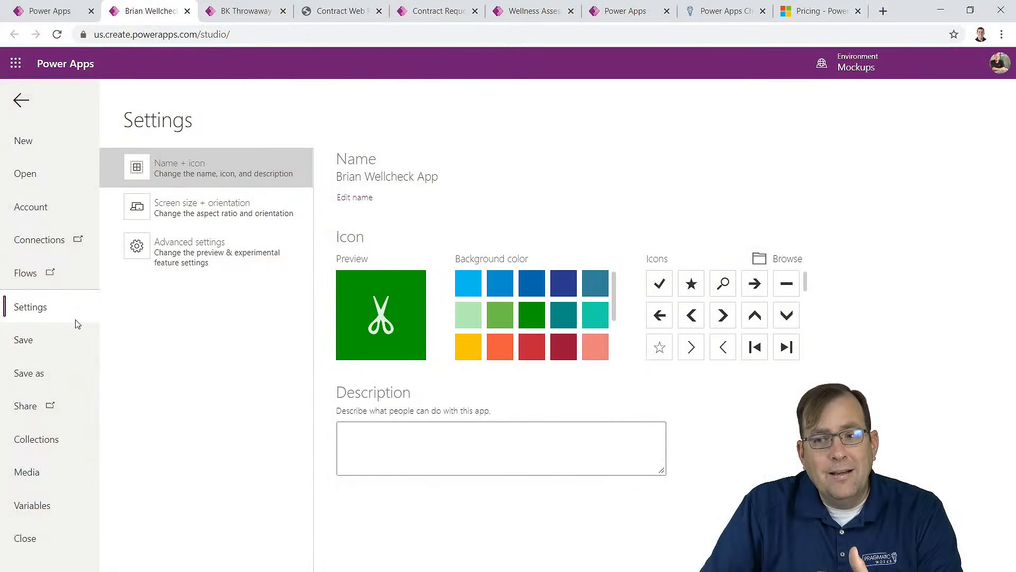
pyautogui.click(223, 256)
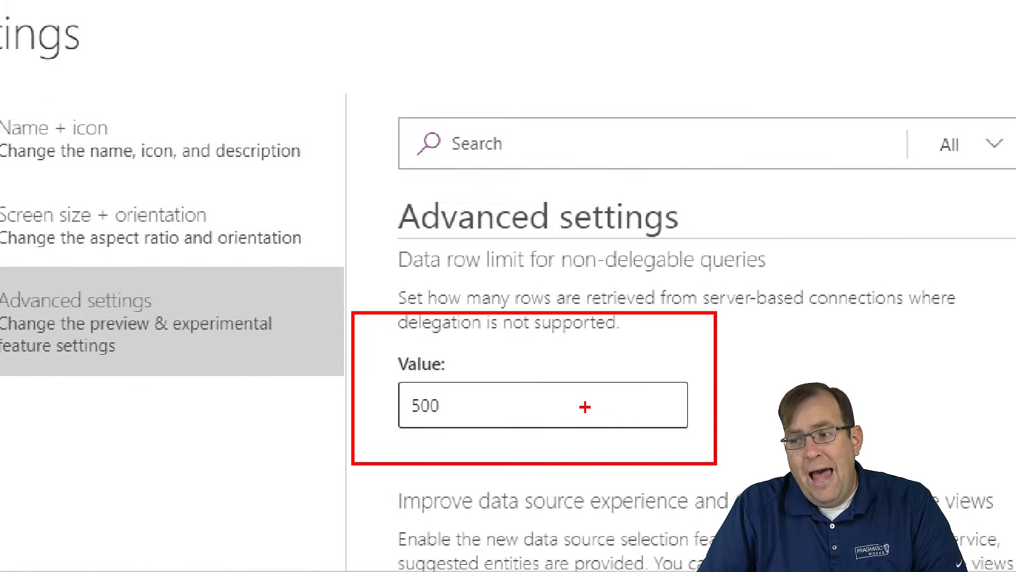
pyautogui.write('2000')
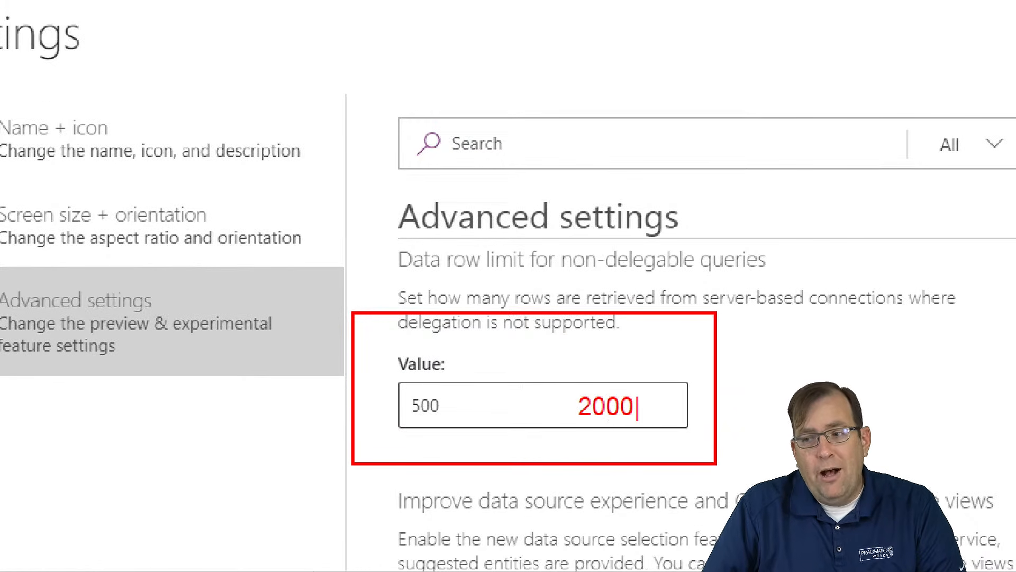
pyautogui.press('Escape')
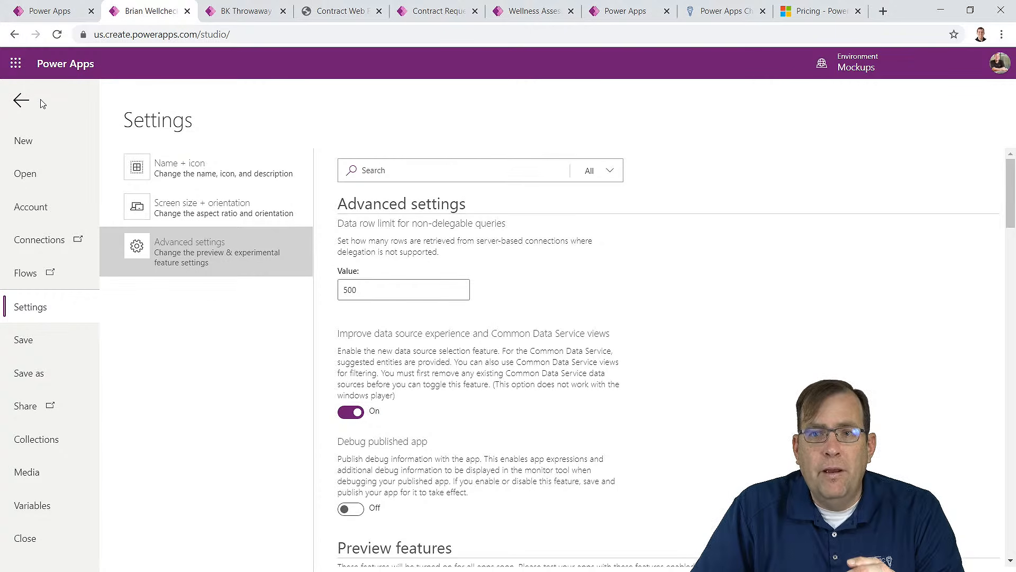
pyautogui.click(21, 101)
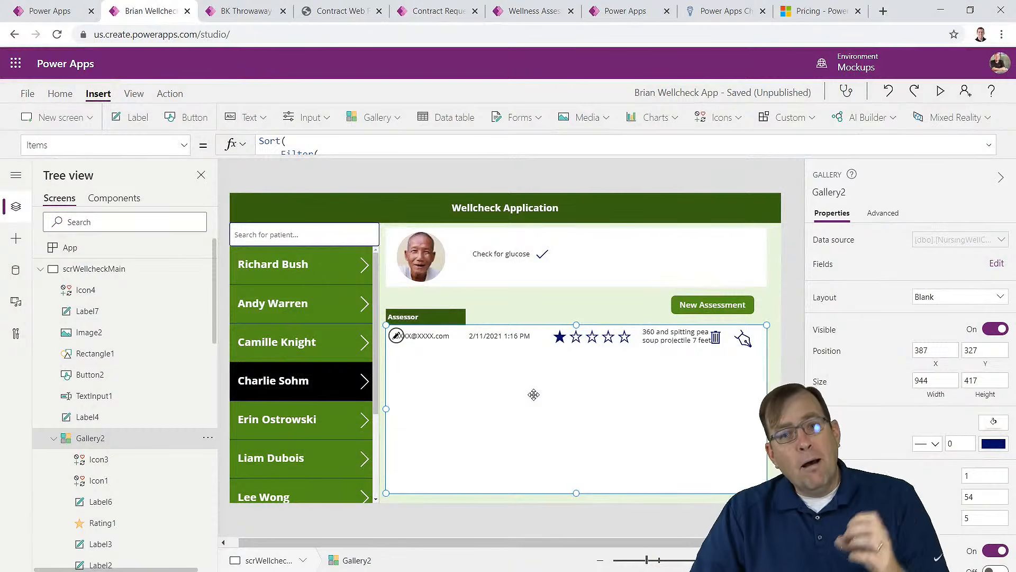
# Step: Glance at the contract web form and contract request, then highlight the Patch examples on the Pragmatic Works Power Apps cheat sheet page
pyautogui.click(343, 10)
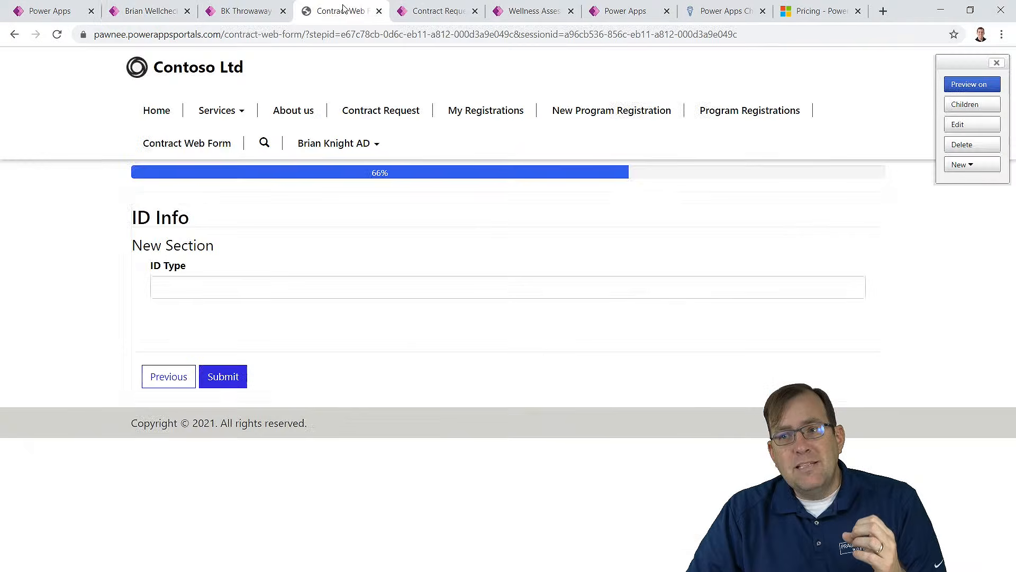
pyautogui.click(423, 11)
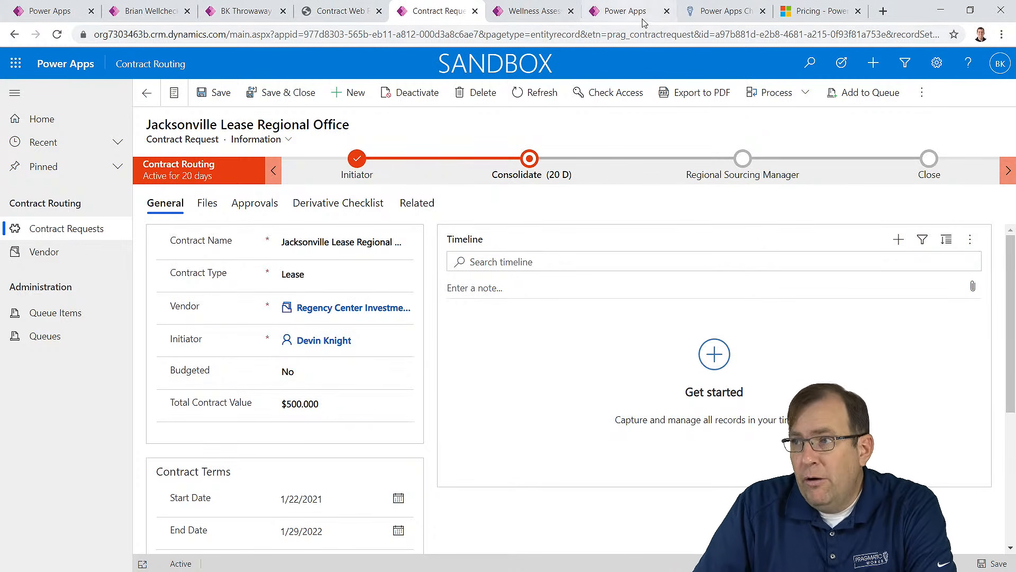
pyautogui.click(731, 12)
pyautogui.scroll(-20, 478, 245)
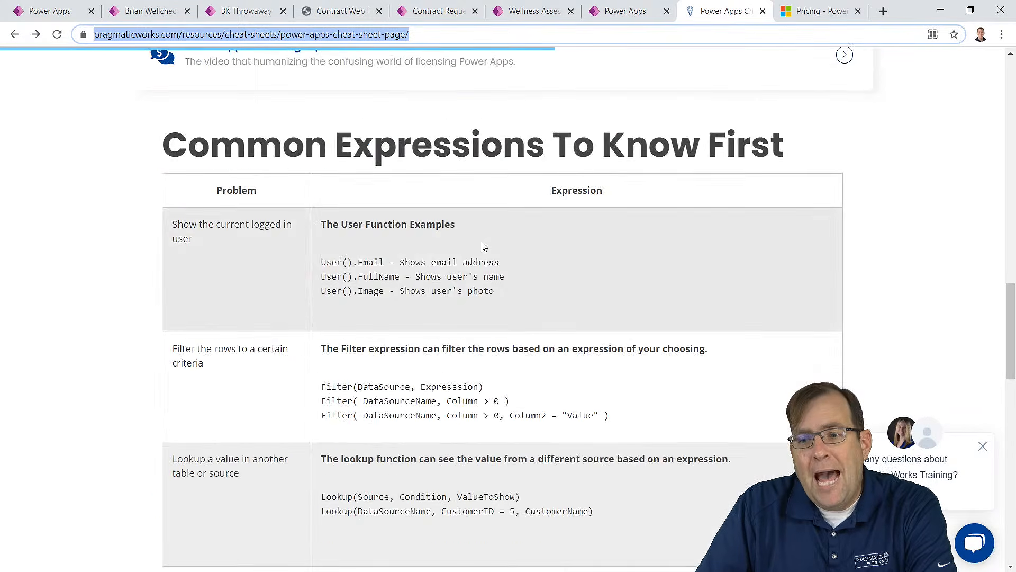
pyautogui.scroll(3, 495, 295)
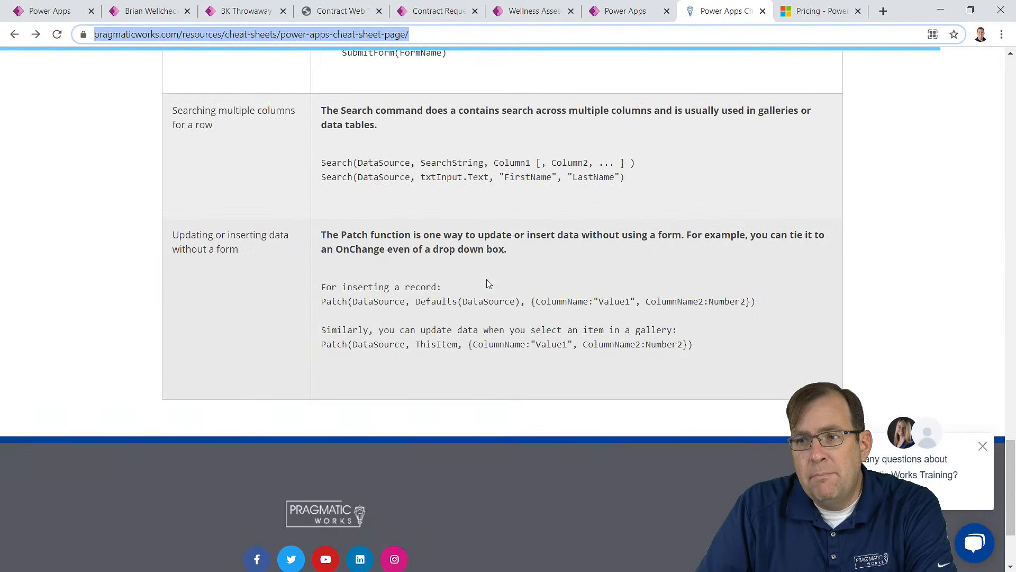
pyautogui.moveTo(320, 286); pyautogui.dragTo(715, 352)
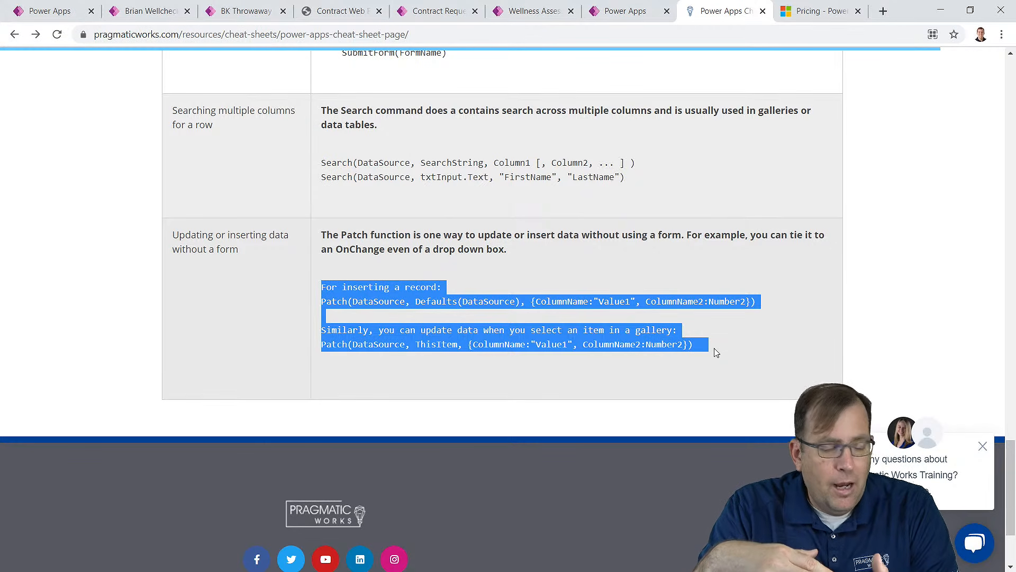
# Step: Look back through the cheat sheet's common expressions and its Quick Power Apps References section
pyautogui.scroll(1, 695, 343)
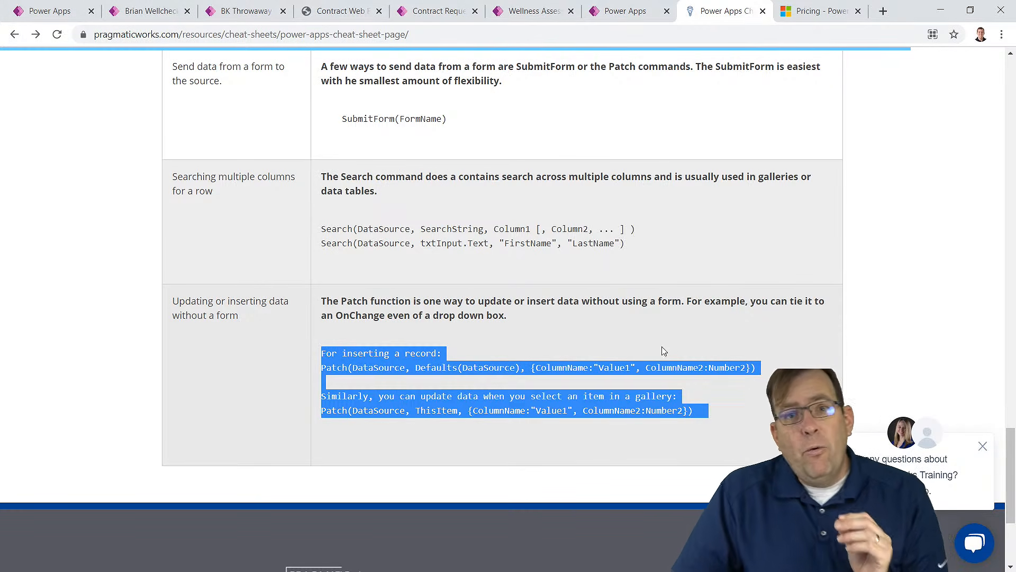
pyautogui.scroll(10, 675, 343)
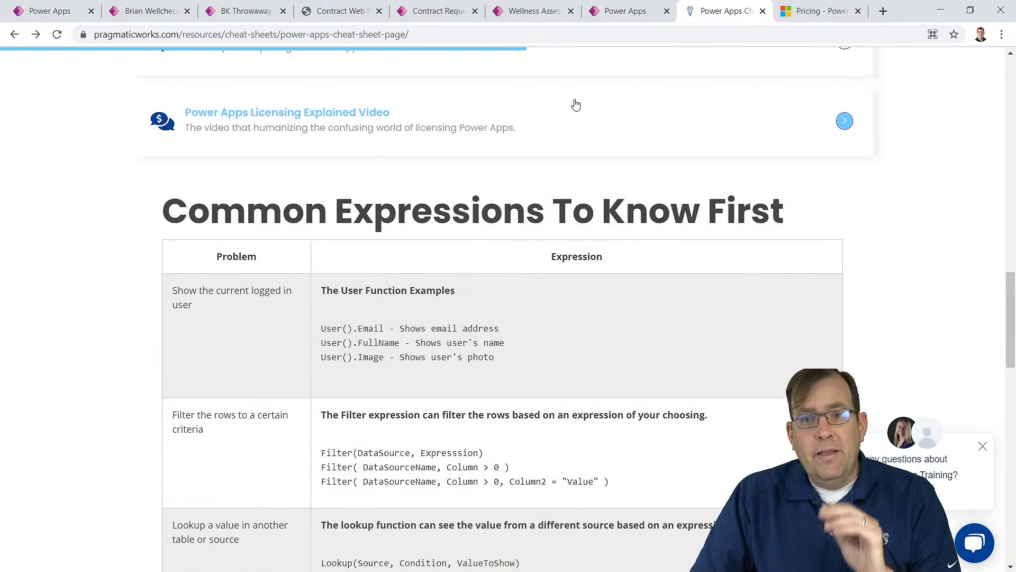
pyautogui.click(445, 39)
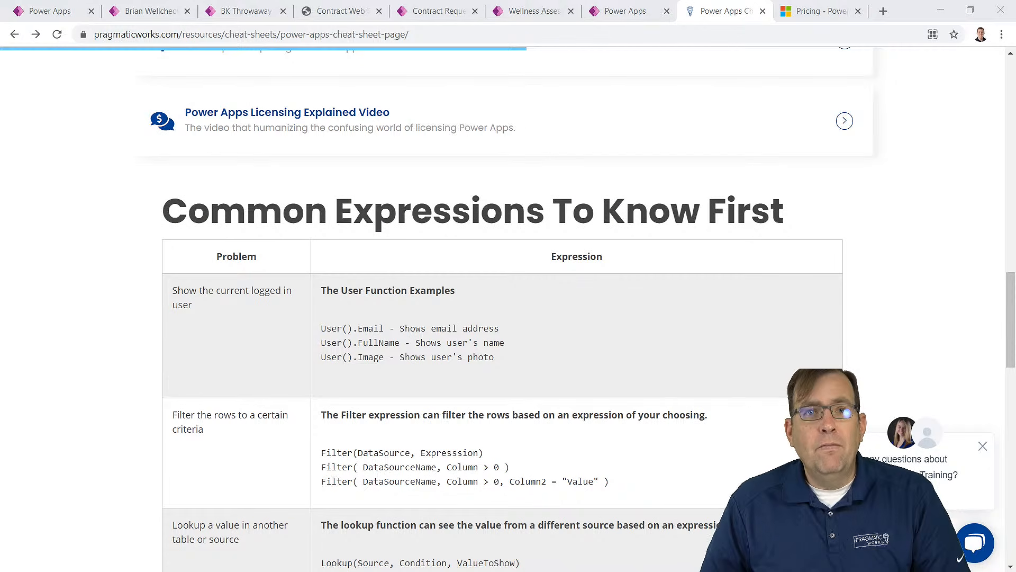
pyautogui.scroll(2, 871, 448)
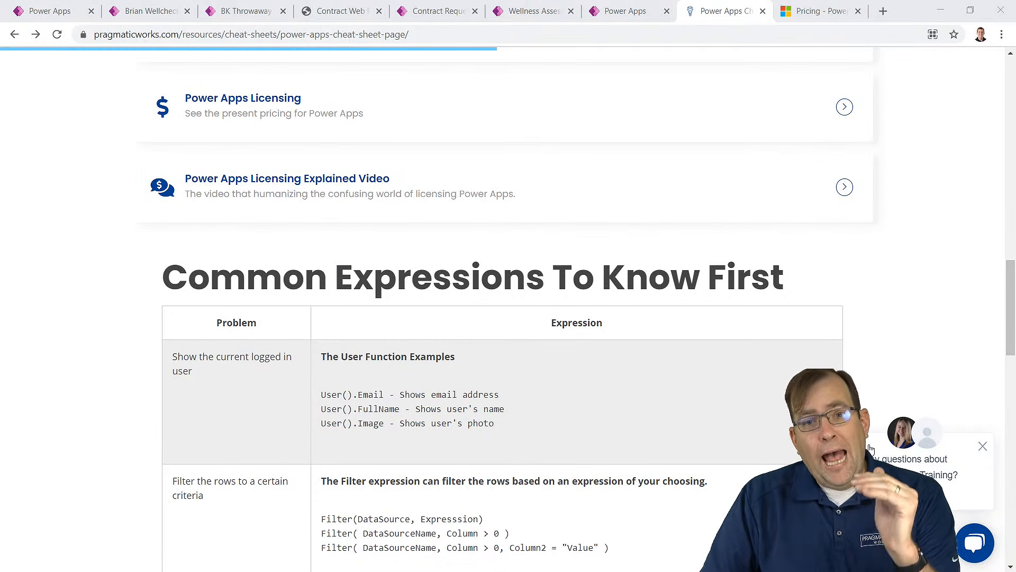
pyautogui.scroll(4, 871, 449)
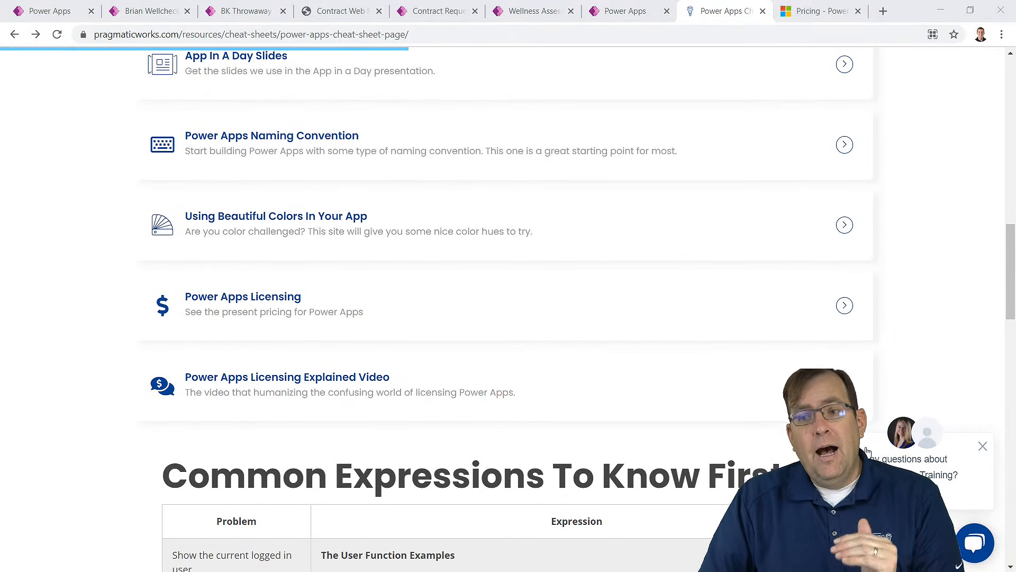
pyautogui.scroll(2, 265, 221)
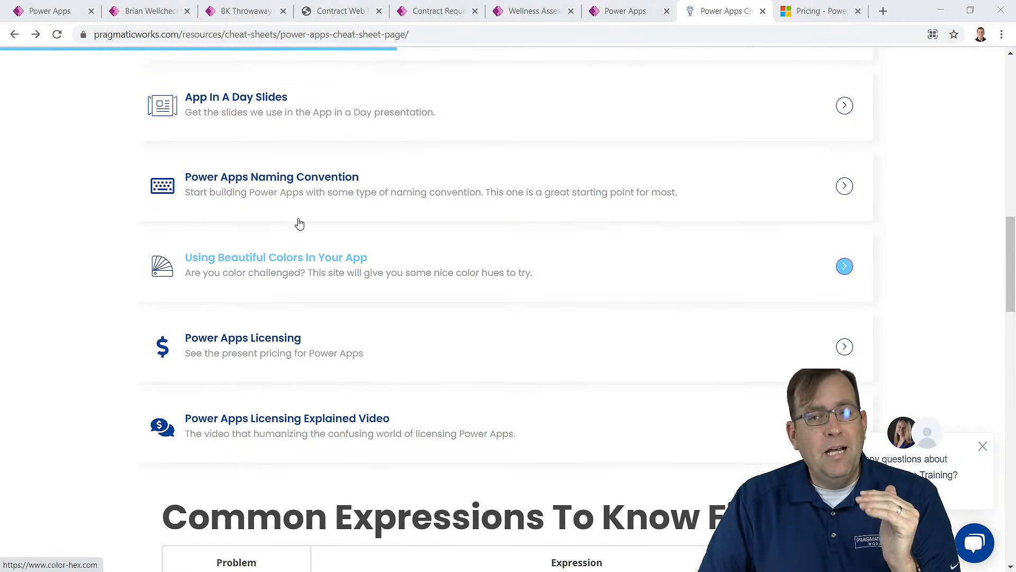
pyautogui.scroll(13, 308, 207)
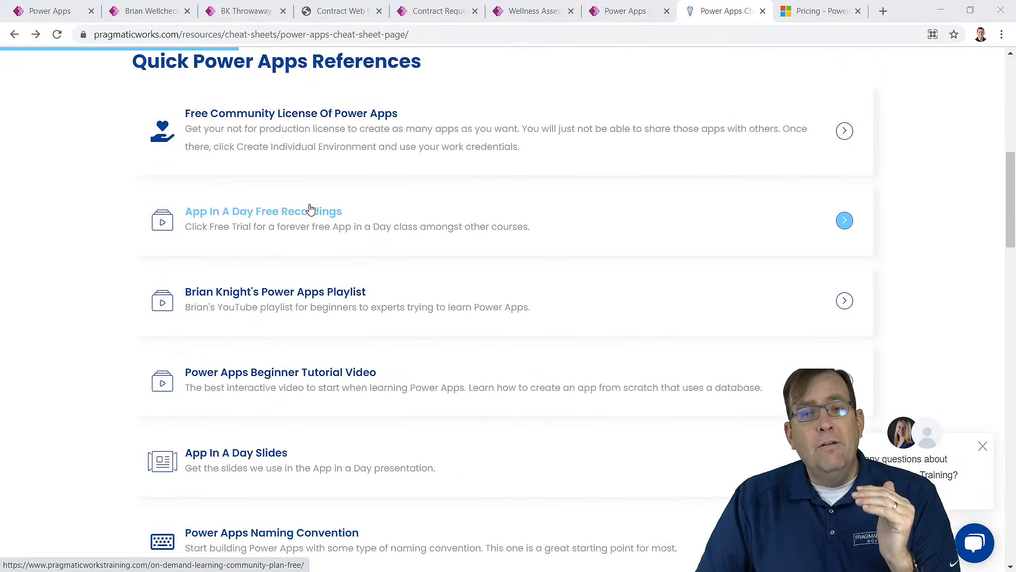
pyautogui.scroll(-3, 309, 211)
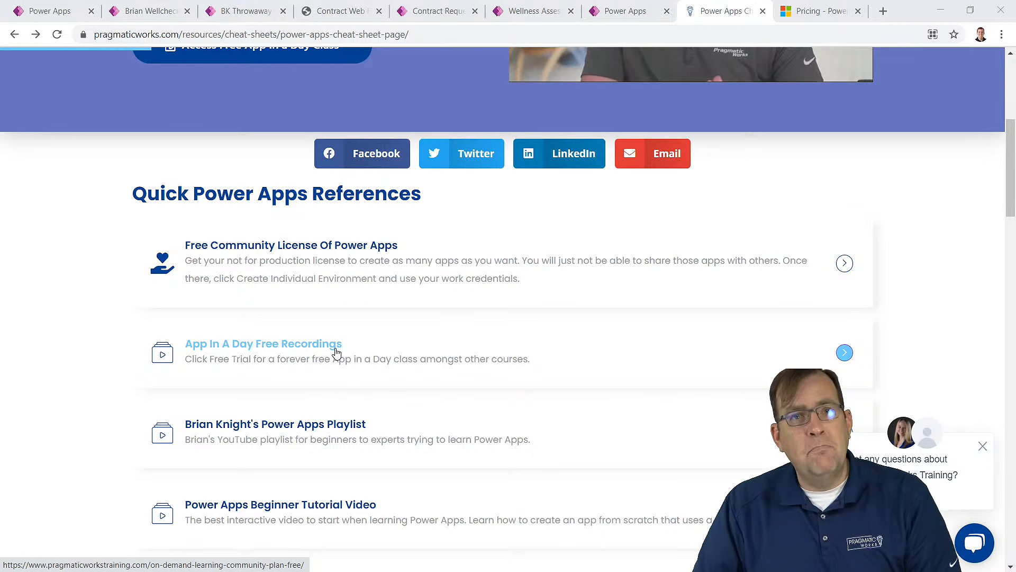
pyautogui.scroll(6, 336, 352)
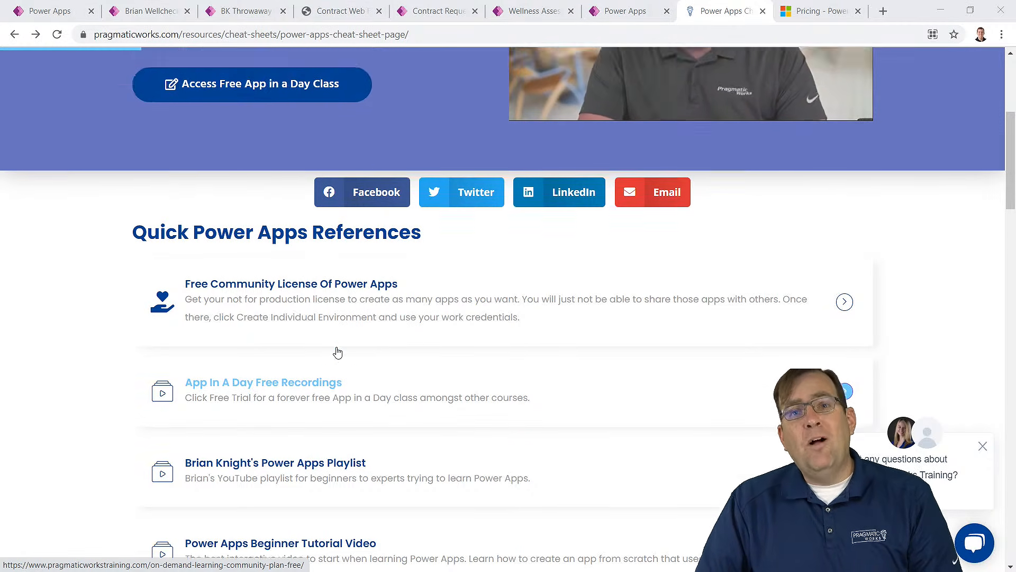
# Step: Open the Pragmatic Works Boot Camps page and close the virtual conference pop-up over the upcoming boot camps
pyautogui.moveTo(294, 120)
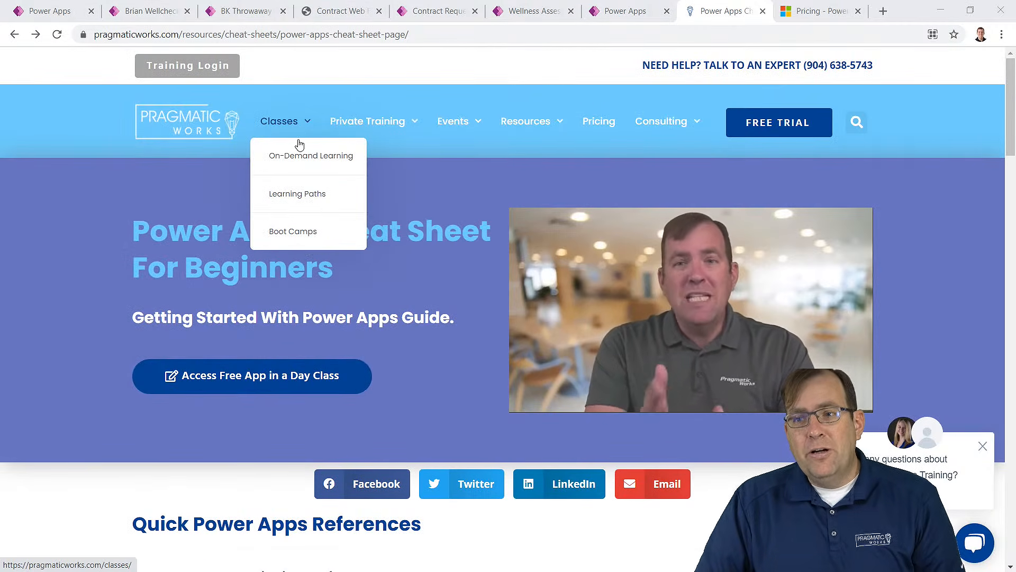
pyautogui.click(306, 236)
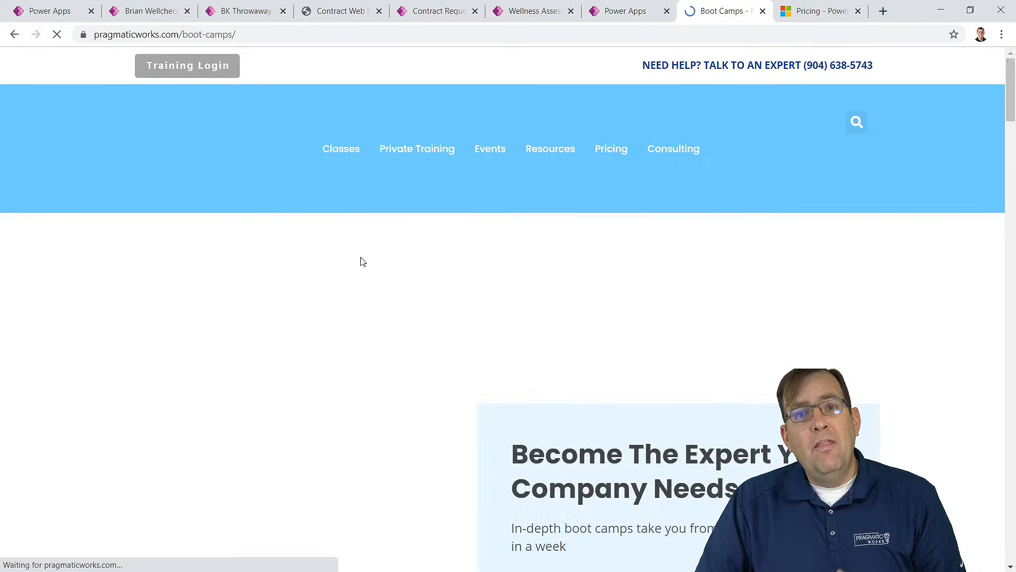
pyautogui.scroll(-6, 401, 286)
pyautogui.scroll(-15, 401, 286)
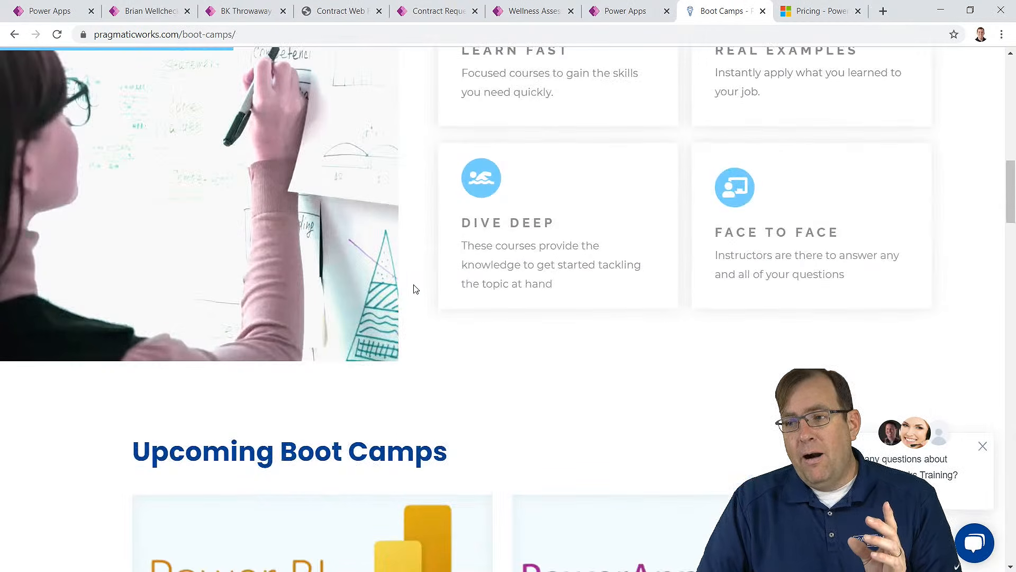
pyautogui.scroll(-12, 687, 297)
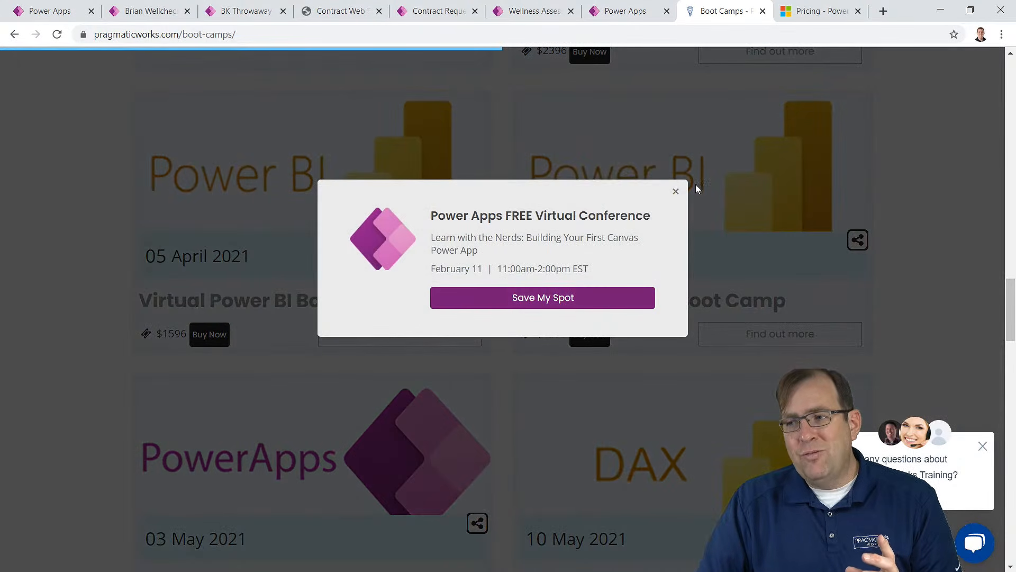
pyautogui.click(676, 191)
# Step: Examine the dates and prices of the upcoming Power Apps, Power BI, Azure and DAX boot camps
pyautogui.scroll(-4, 606, 278)
pyautogui.scroll(18, 529, 272)
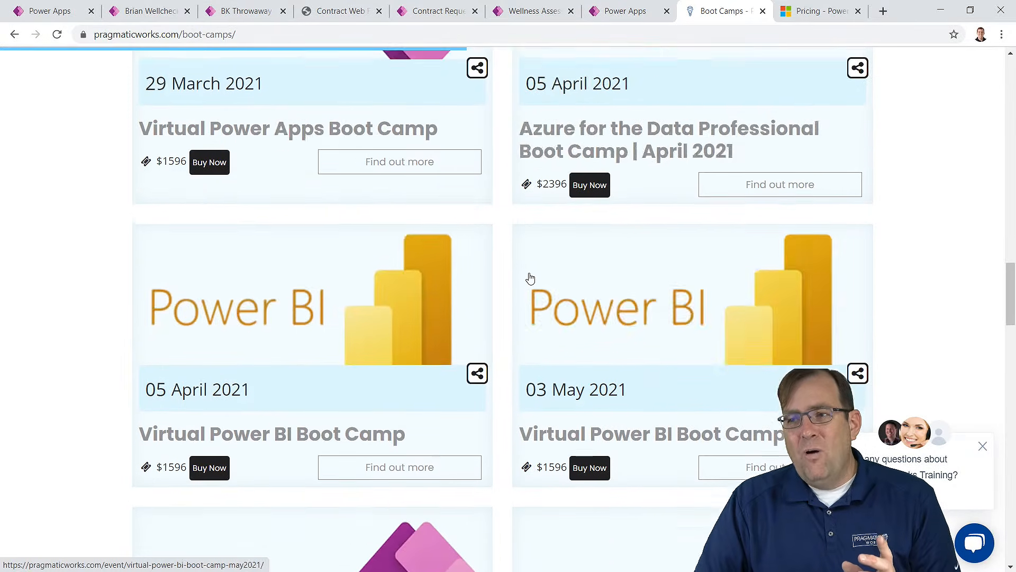
pyautogui.scroll(-7, 609, 380)
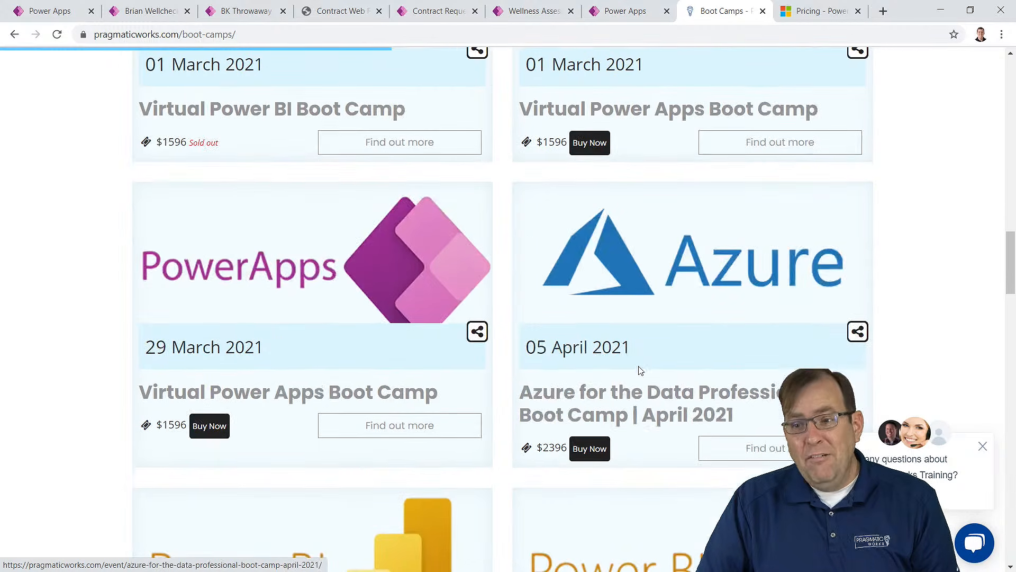
pyautogui.scroll(-7, 329, 327)
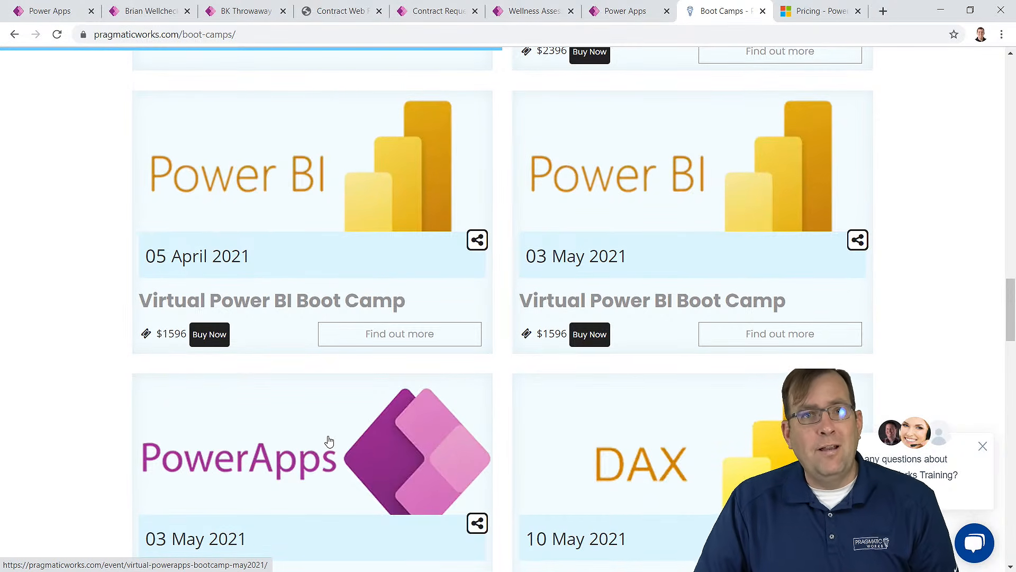
pyautogui.scroll(-2, 330, 449)
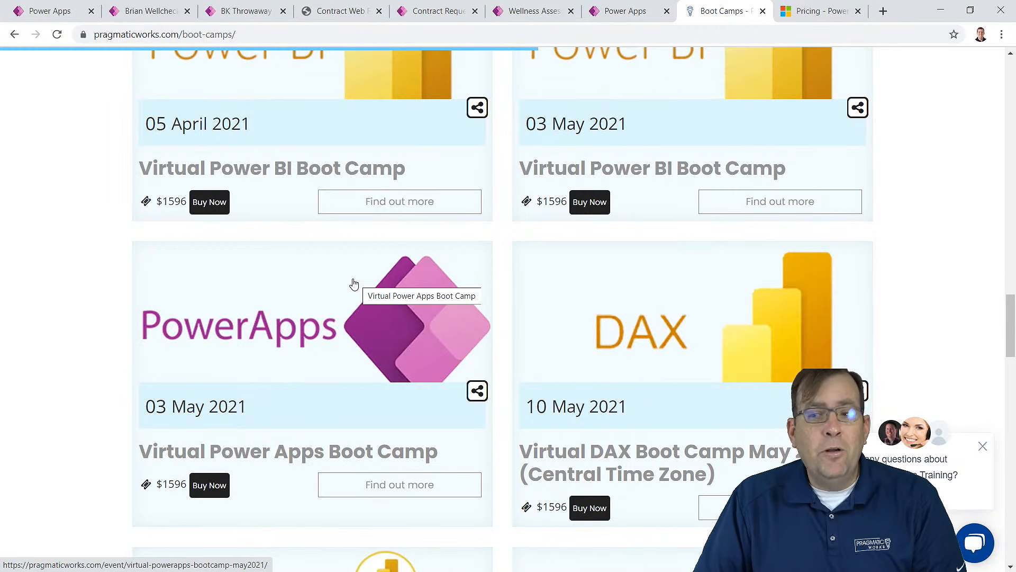
pyautogui.scroll(2, 375, 230)
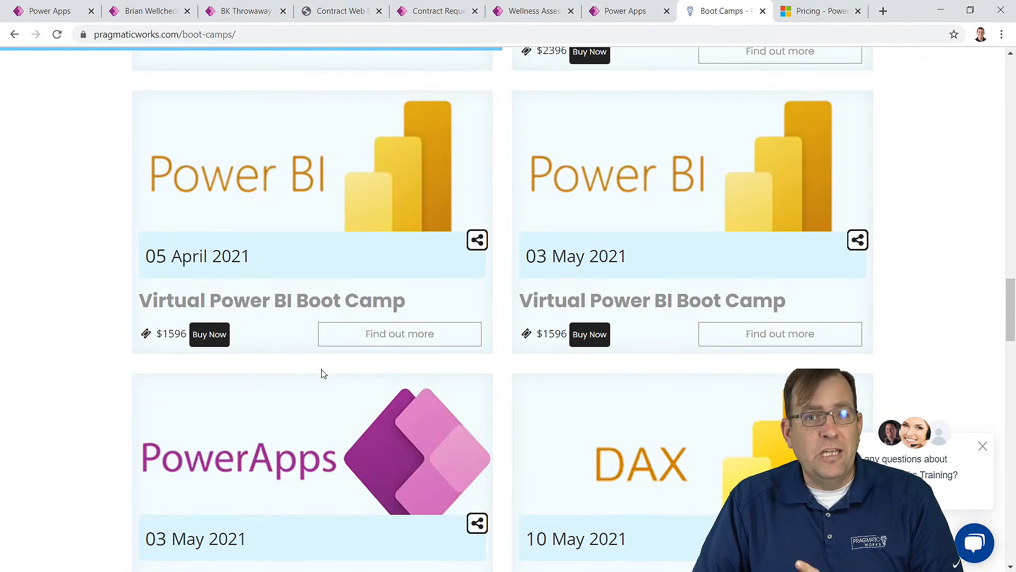
pyautogui.scroll(6, 322, 372)
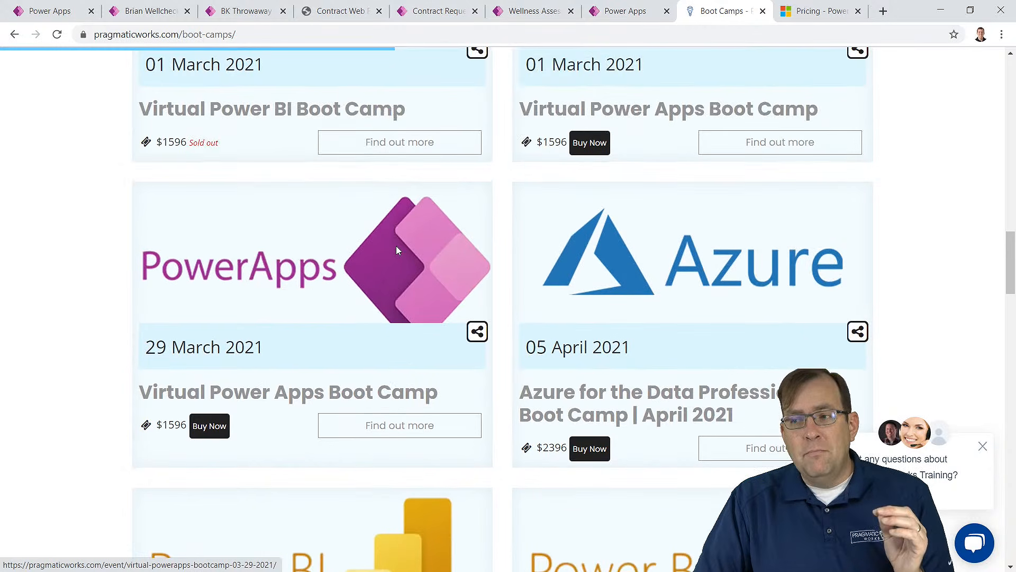
pyautogui.scroll(4, 397, 249)
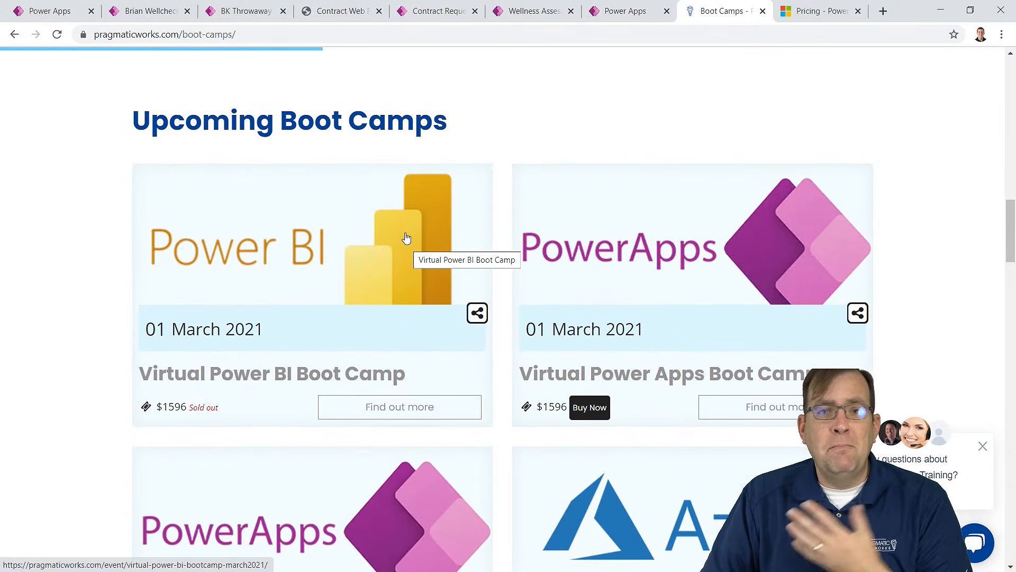
pyautogui.scroll(4, 406, 239)
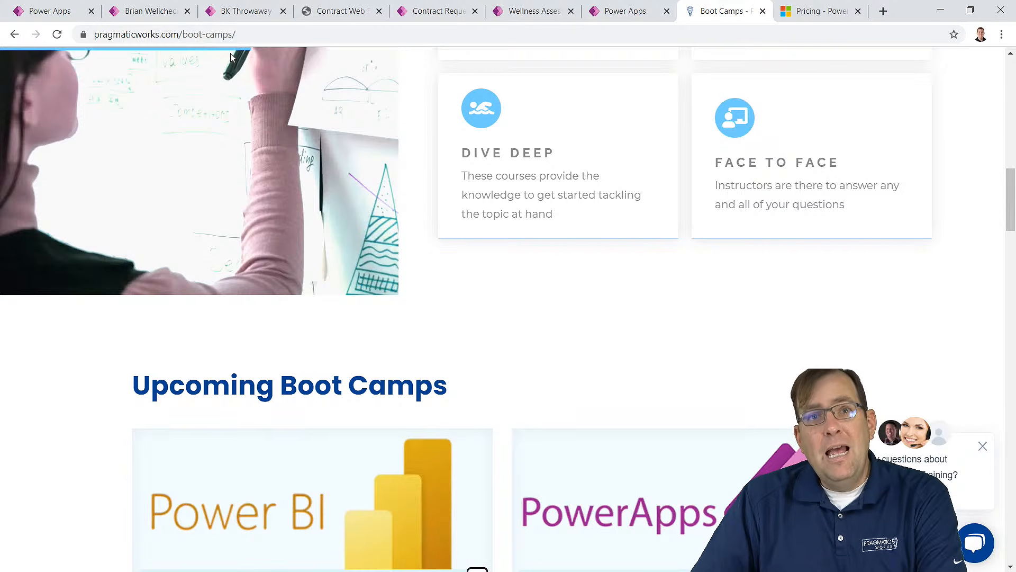
# Step: Return to the wellcheck app in the studio and insert a button beside the New Assessment button
pyautogui.click(433, 11)
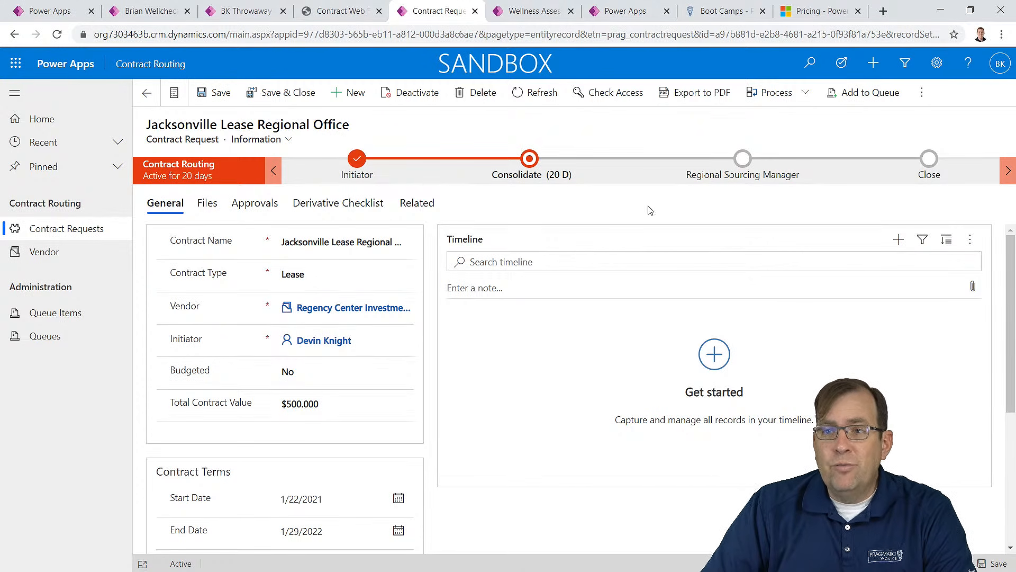
pyautogui.click(149, 16)
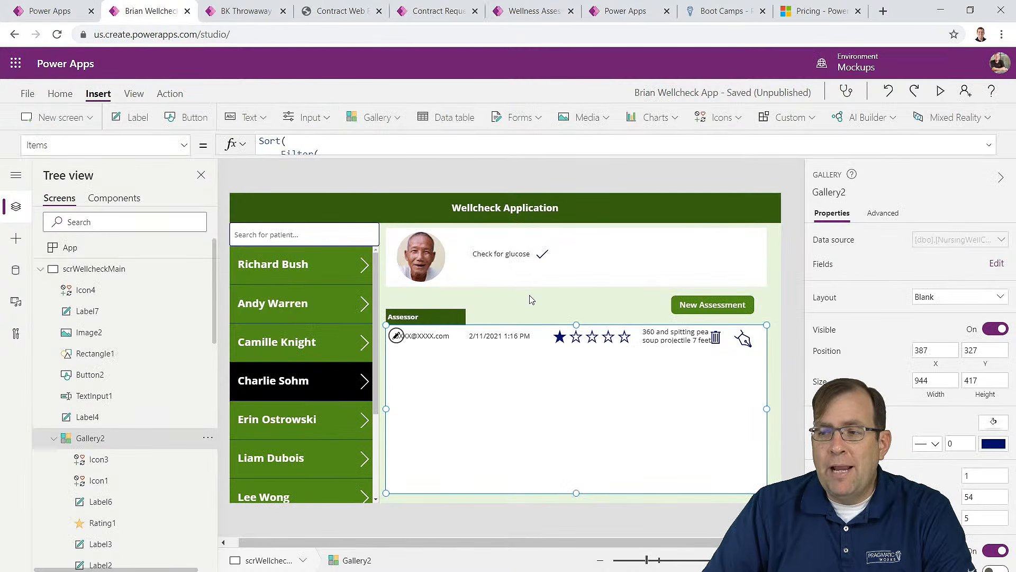
pyautogui.click(560, 311)
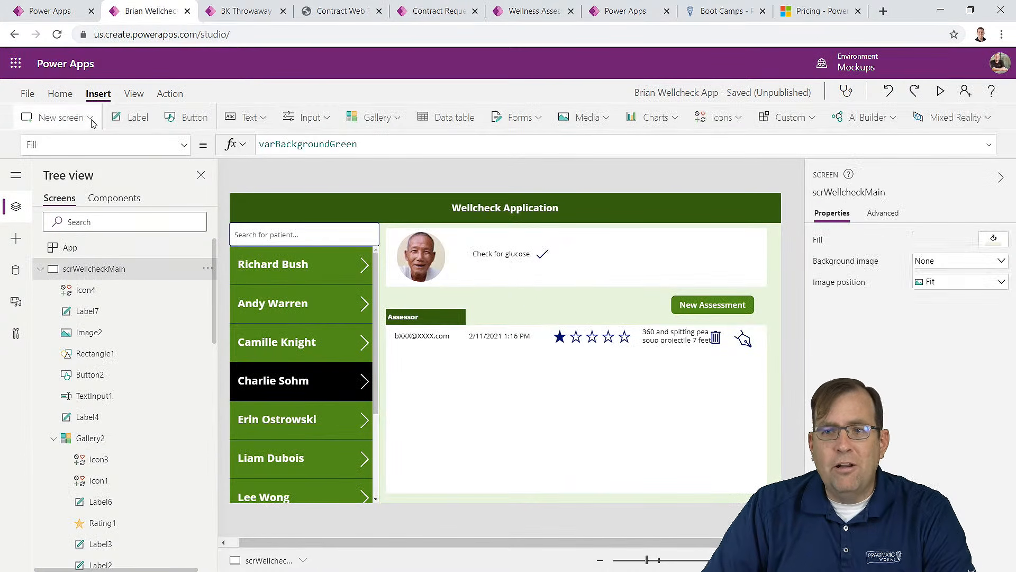
pyautogui.click(188, 117)
pyautogui.moveTo(270, 218); pyautogui.dragTo(588, 304)
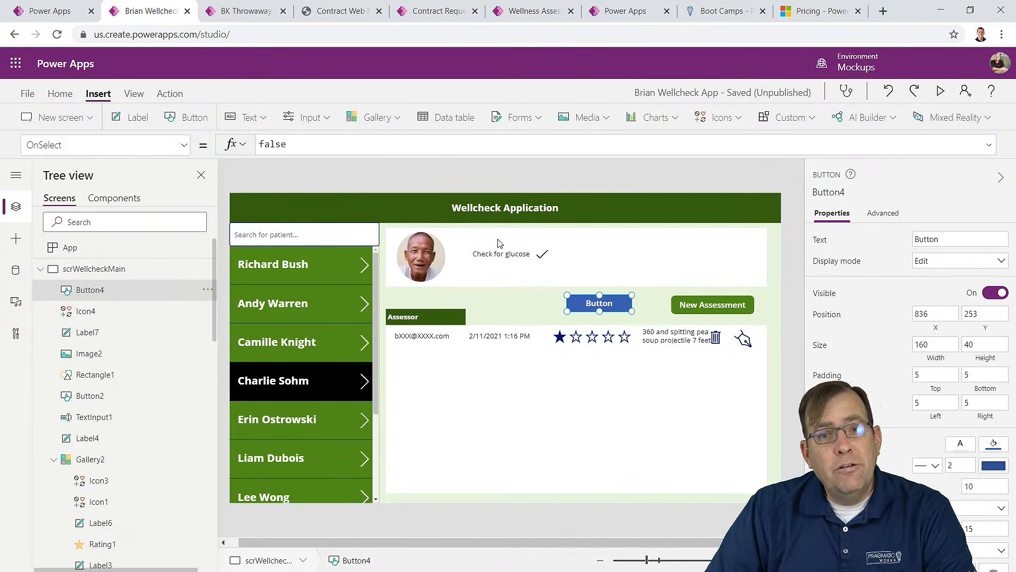
# Step: Check the Power Automate action for the new button and view the app's Monitor and Tests tools
pyautogui.click(178, 99)
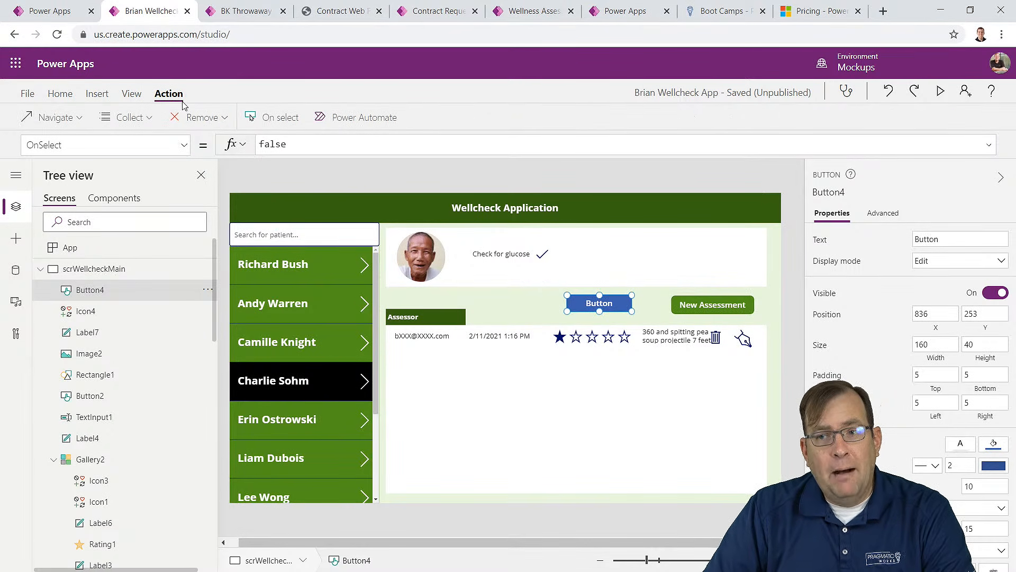
pyautogui.click(349, 114)
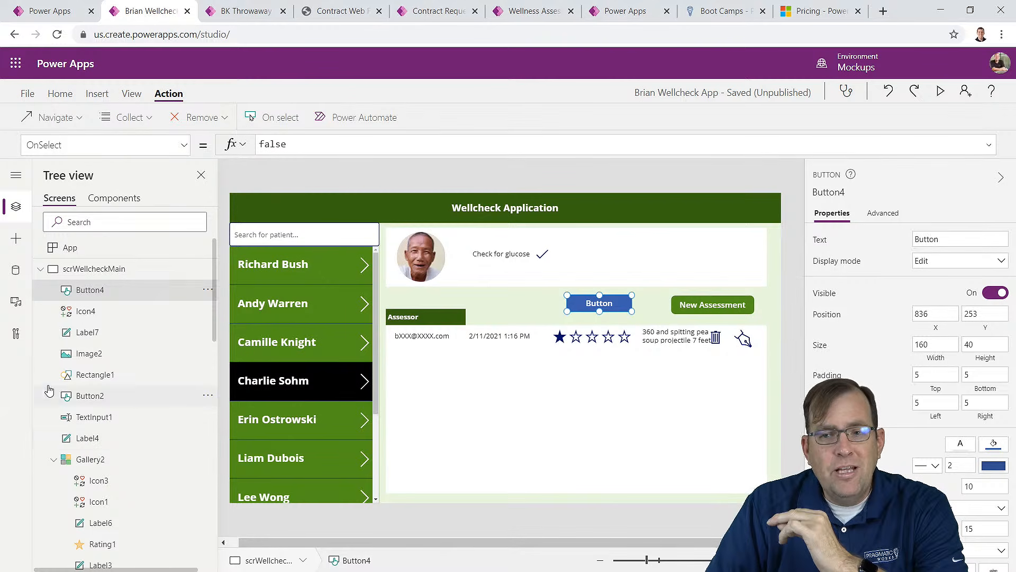
pyautogui.click(17, 334)
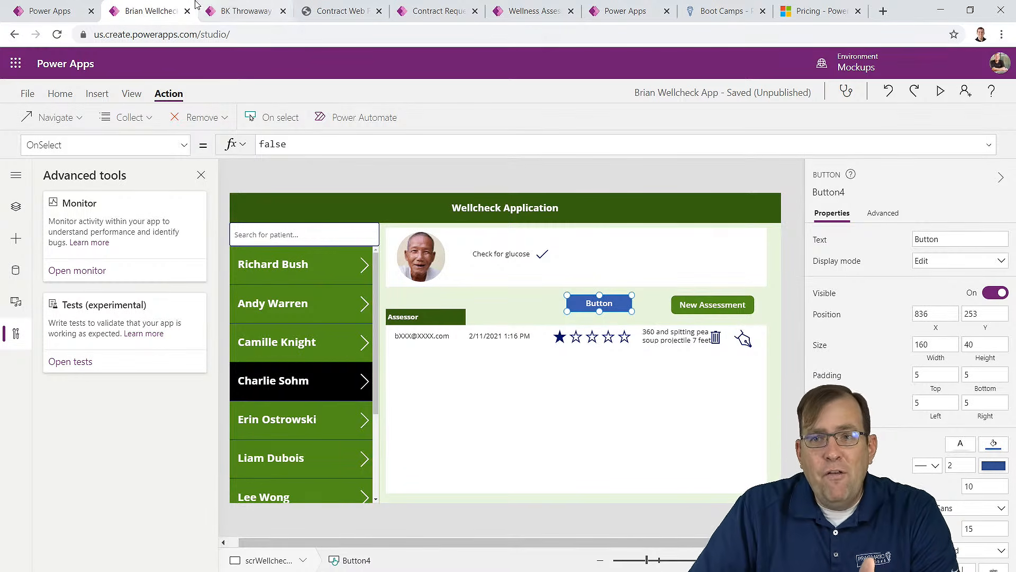
# Step: Review the wellcheck app's details from the Power Apps home page, return to the apps list, and glance at the contract web form
pyautogui.click(74, 9)
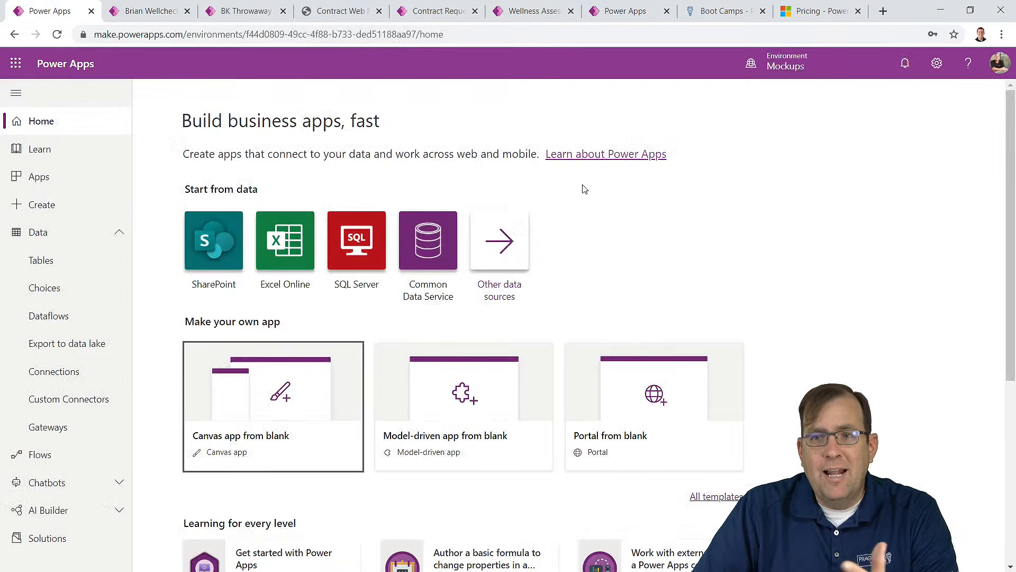
pyautogui.scroll(-6, 582, 189)
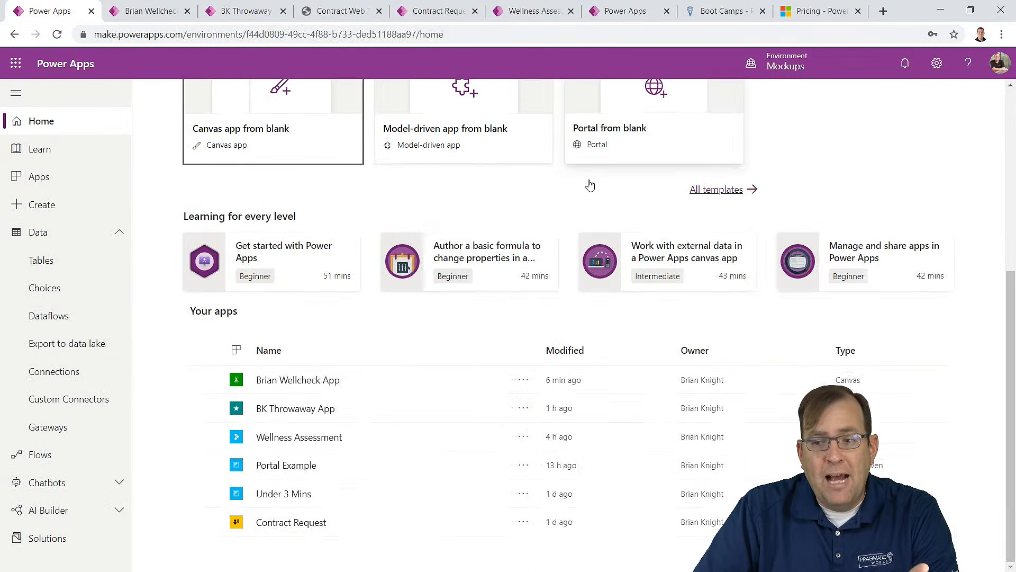
pyautogui.click(524, 381)
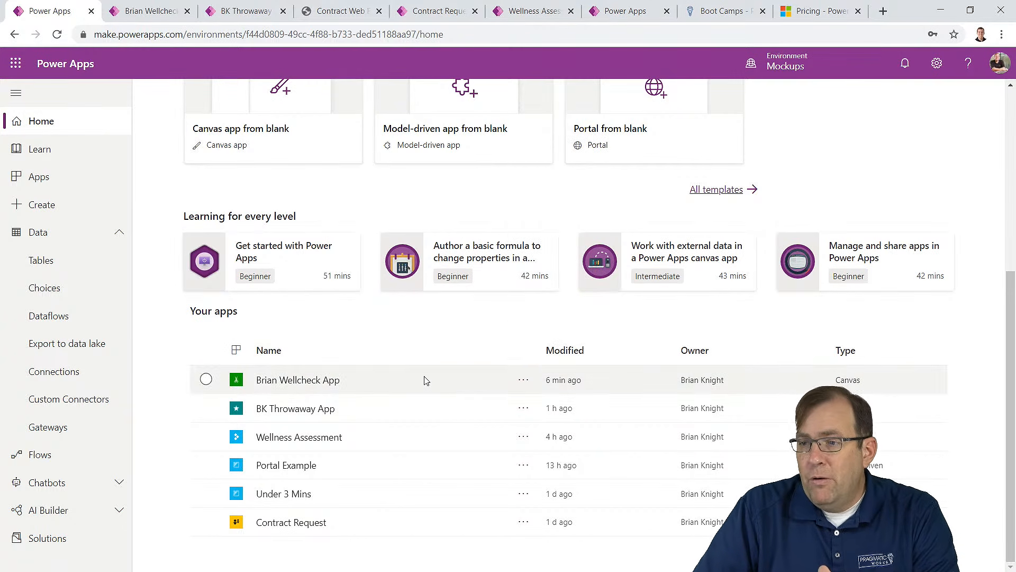
pyautogui.click(524, 380)
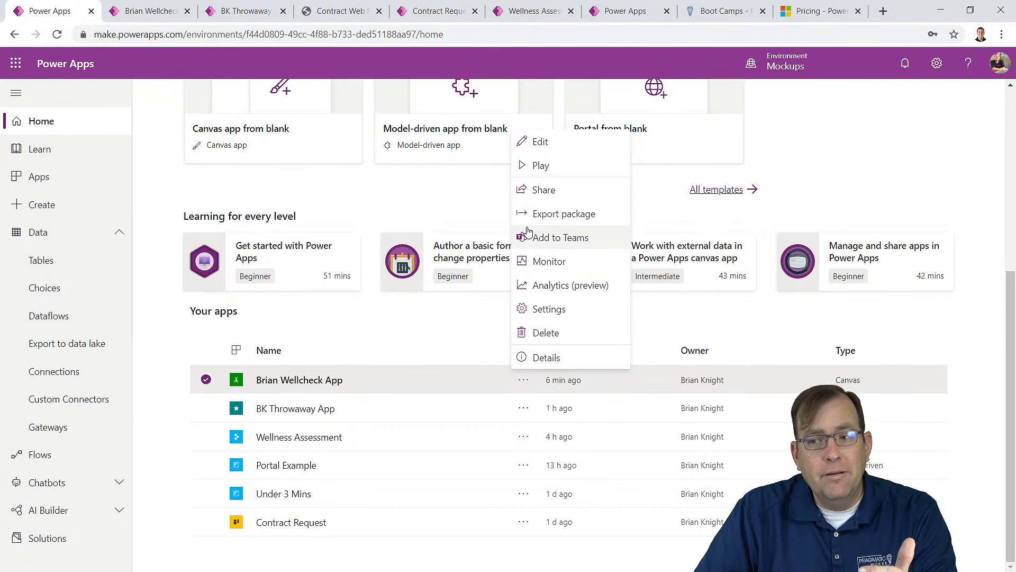
pyautogui.click(547, 358)
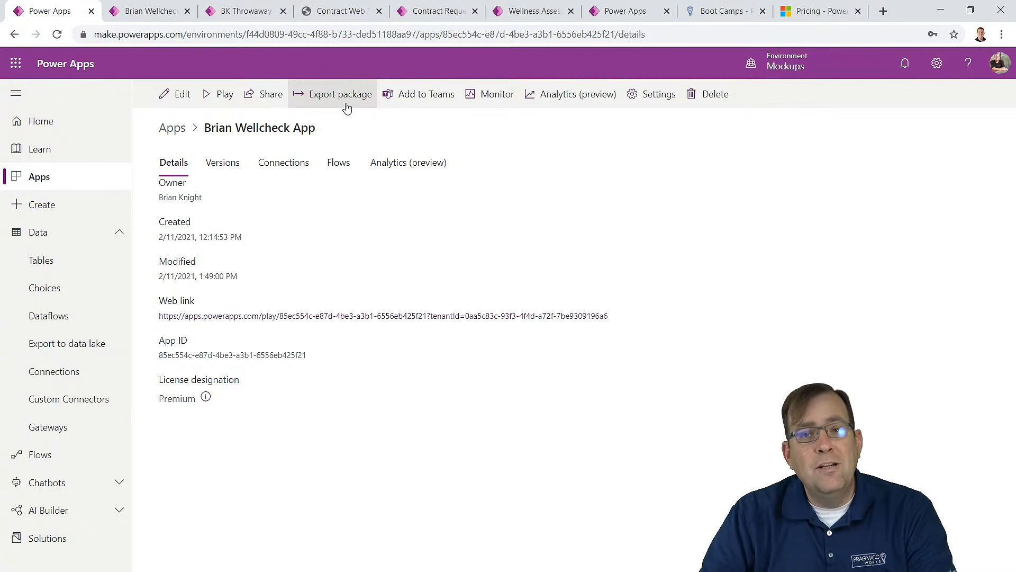
pyautogui.click(48, 180)
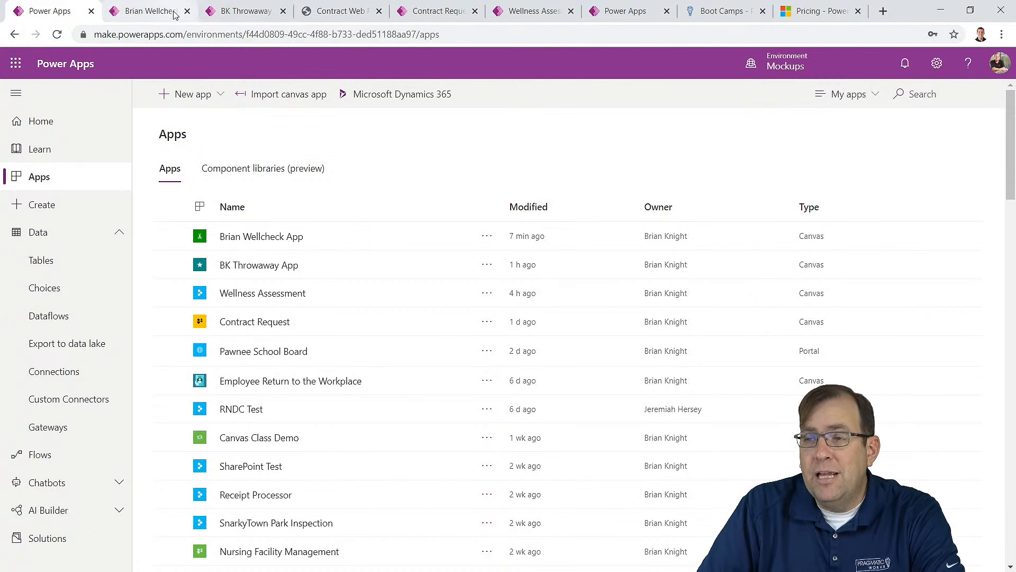
pyautogui.click(346, 12)
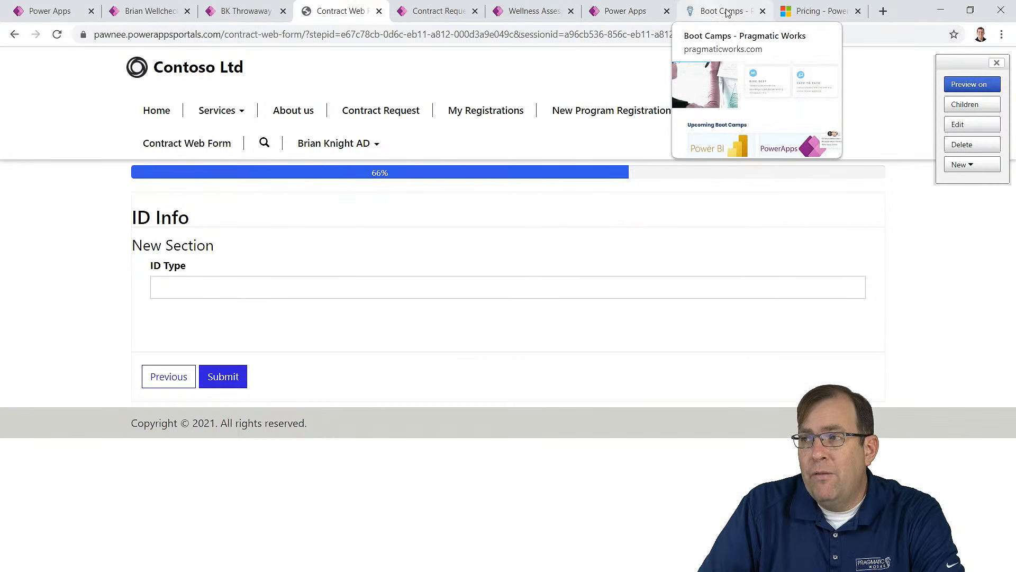
# Step: Search the web for "power apps cheat sheet" in place of the boot camps page and open the Pragmatic Works cheat sheet
pyautogui.click(162, 35)
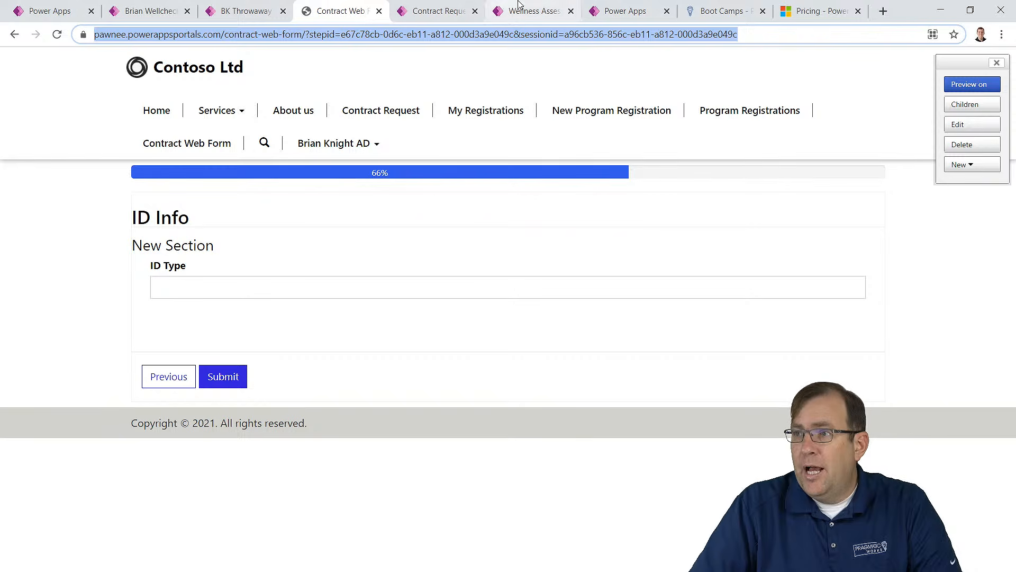
pyautogui.click(723, 10)
pyautogui.click(491, 38)
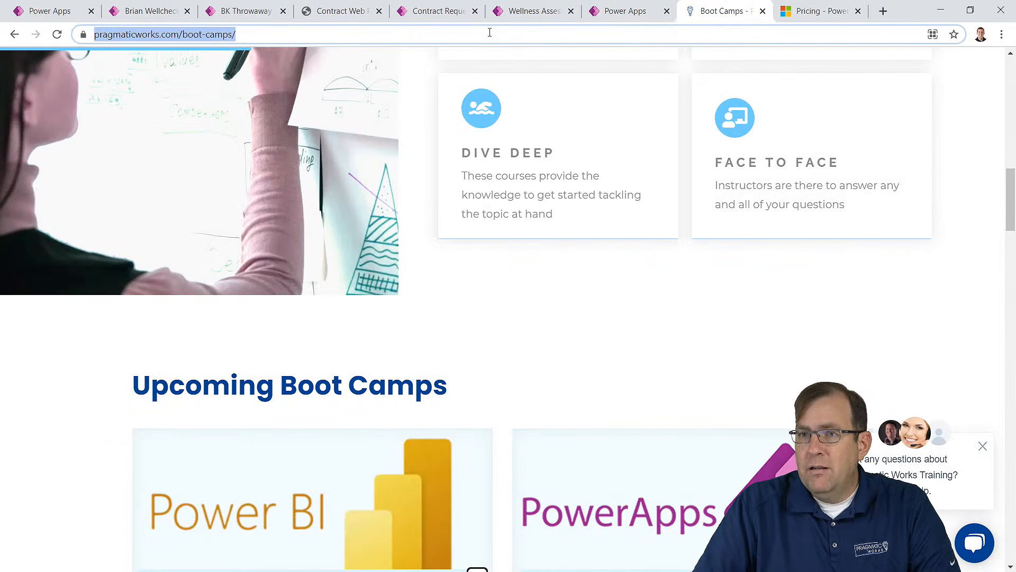
pyautogui.write('power apps')
pyautogui.press('Return')
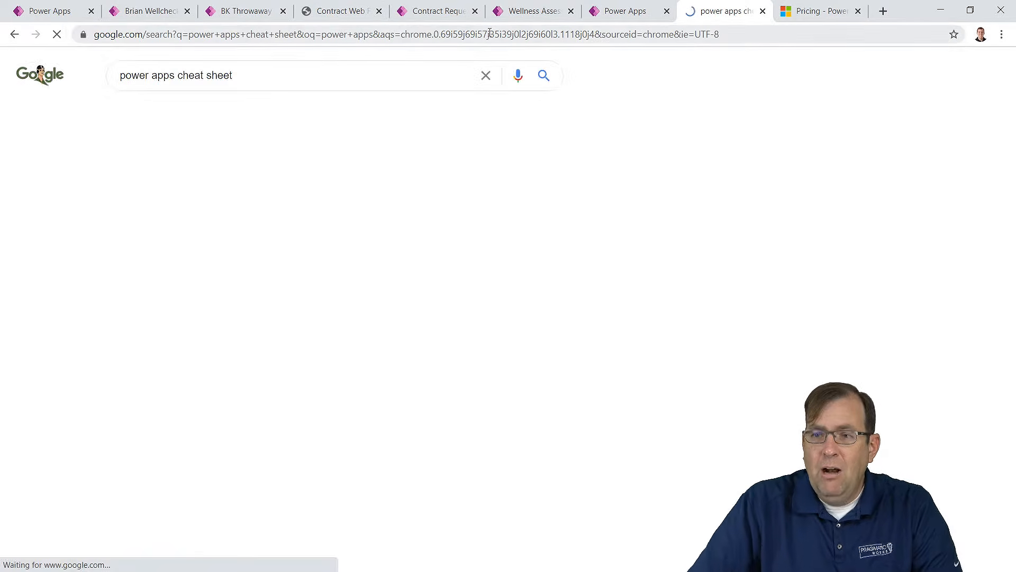
pyautogui.click(333, 187)
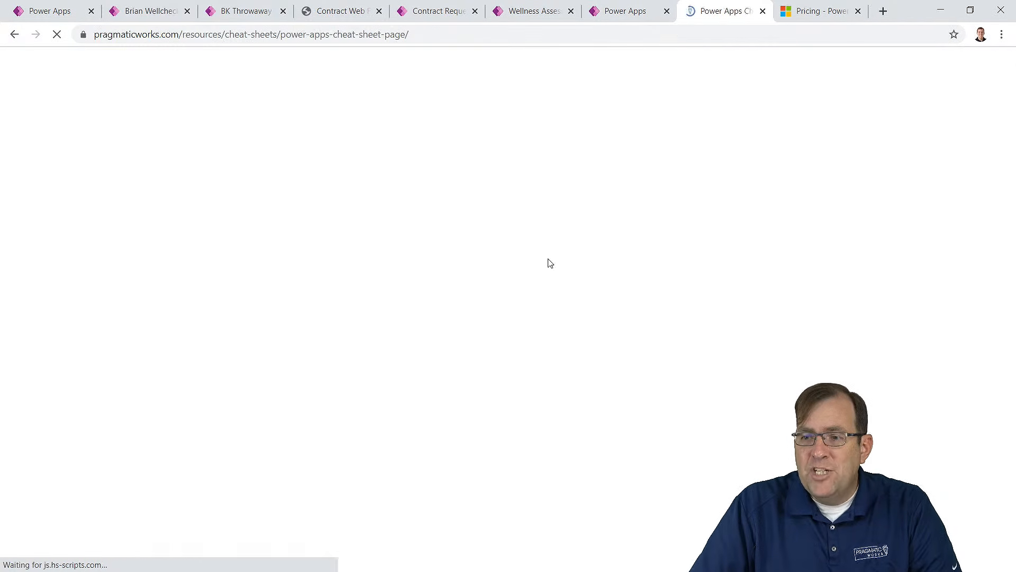
# Step: Open the beginner-to-expert Power Apps YouTube playlist from the cheat sheet's quick references and look through its videos
pyautogui.scroll(-6, 534, 275)
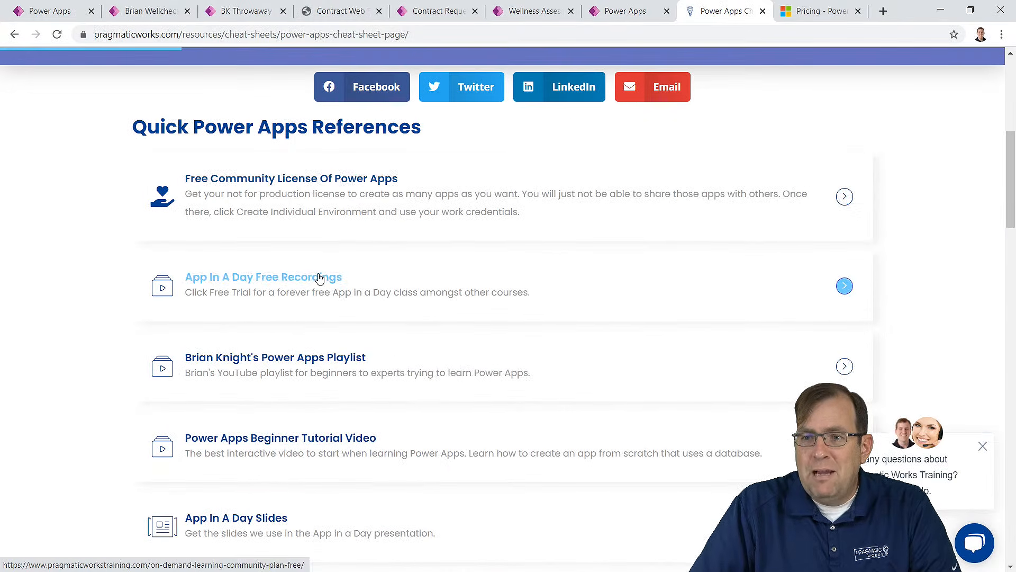
pyautogui.click(300, 364)
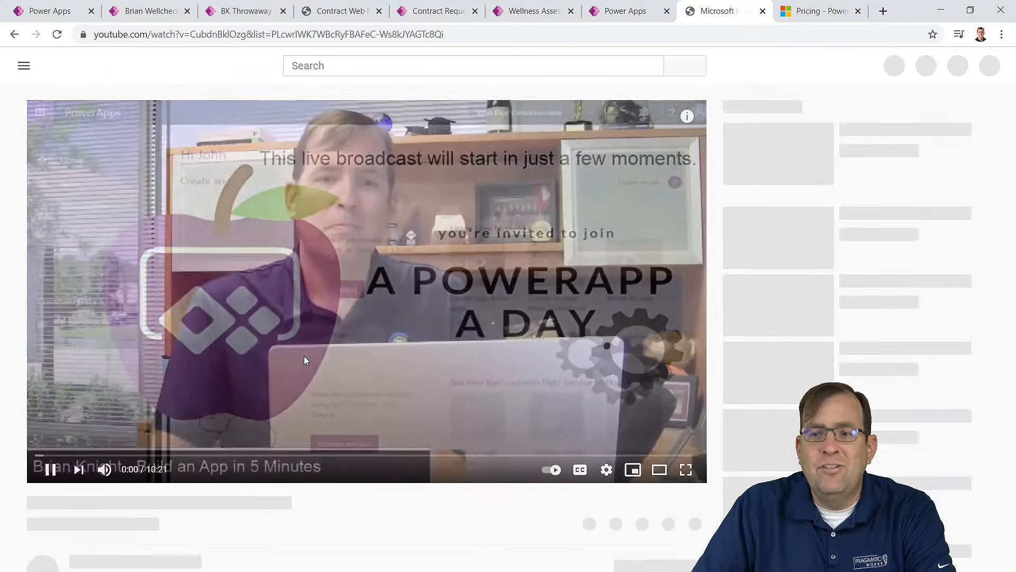
pyautogui.scroll(-1, 885, 418)
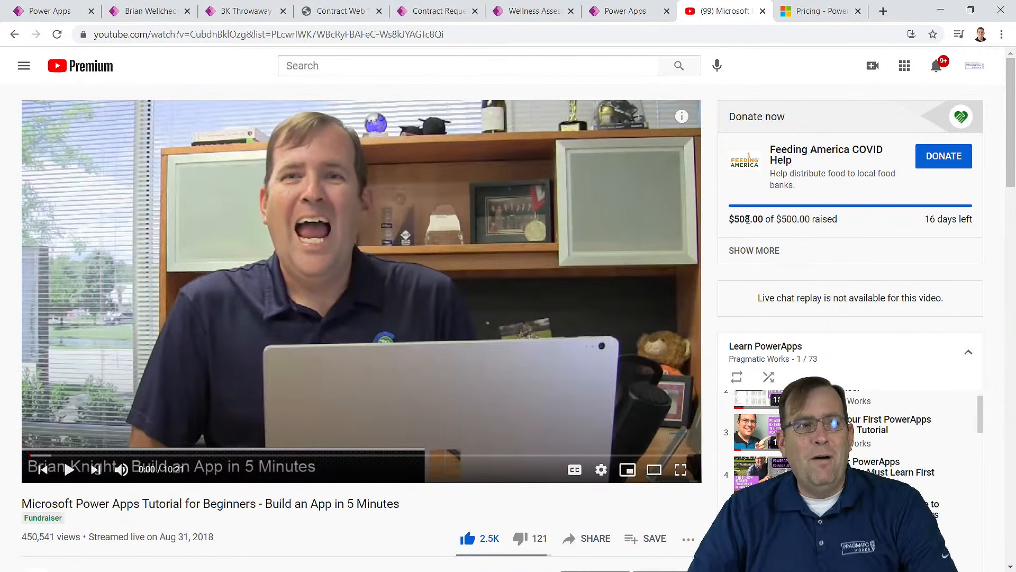
pyautogui.scroll(-5, 915, 479)
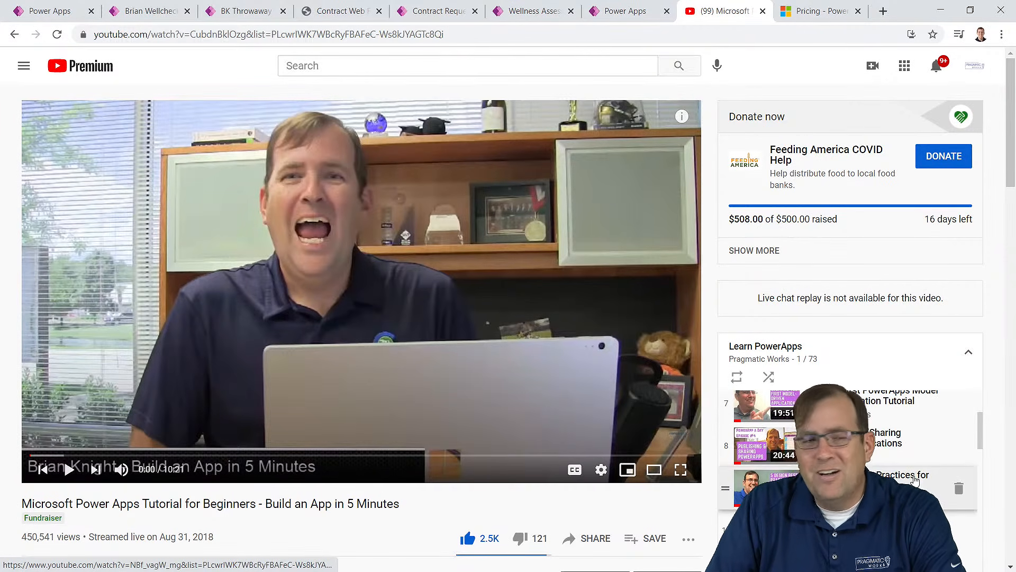
pyautogui.scroll(-5, 913, 479)
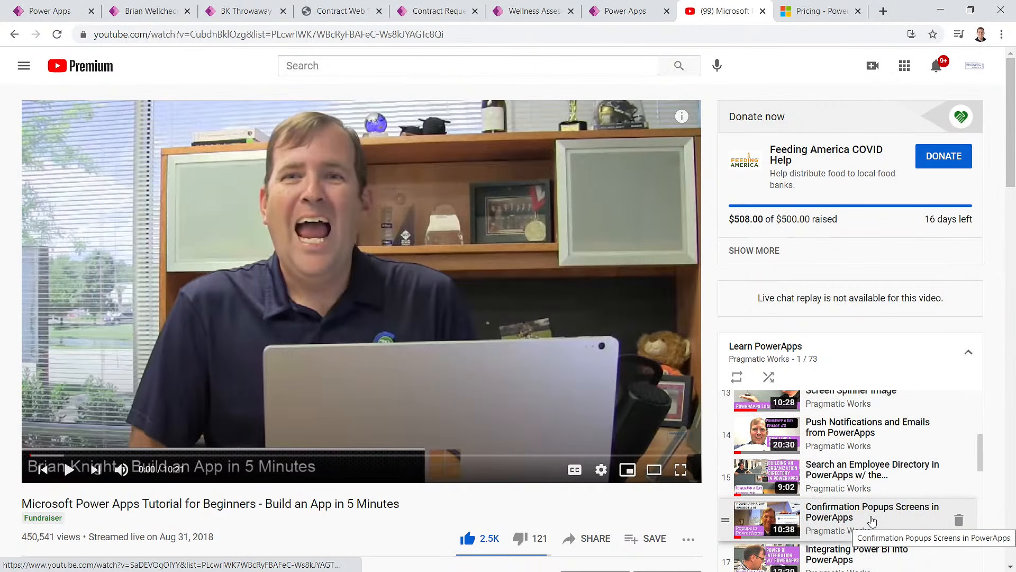
pyautogui.scroll(-1, 868, 503)
pyautogui.scroll(-8, 868, 487)
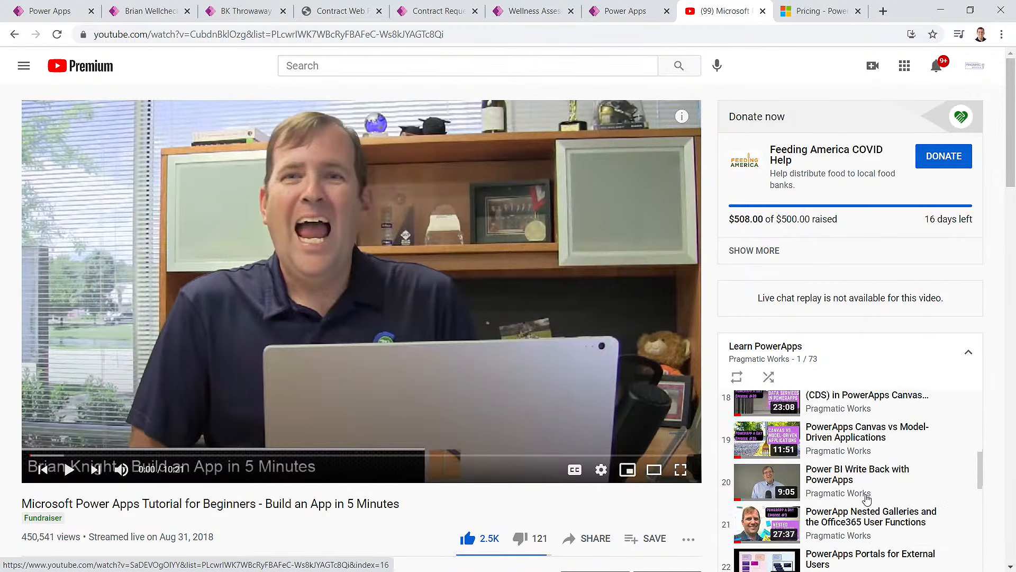
pyautogui.scroll(-1, 870, 471)
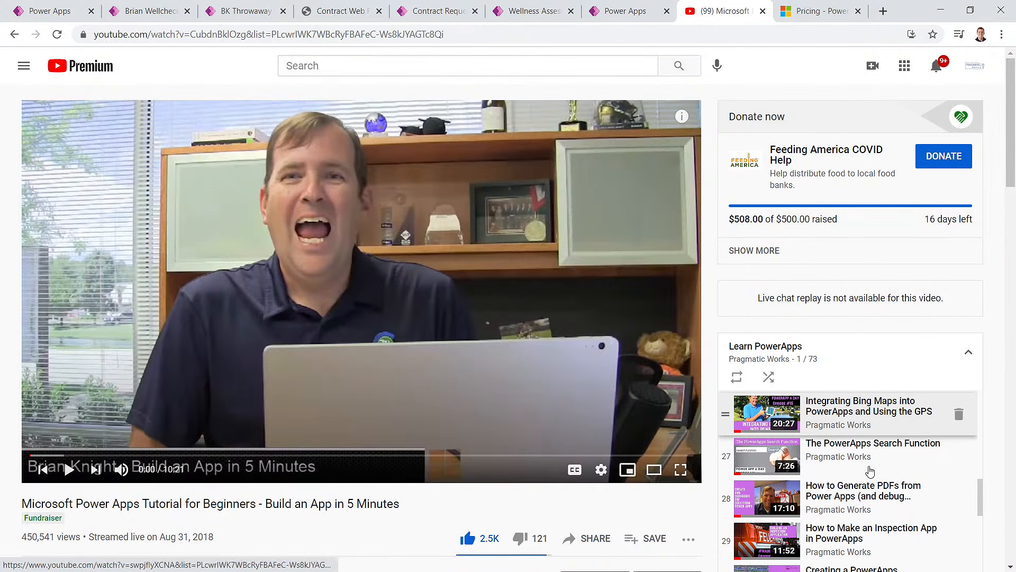
pyautogui.scroll(-1, 842, 453)
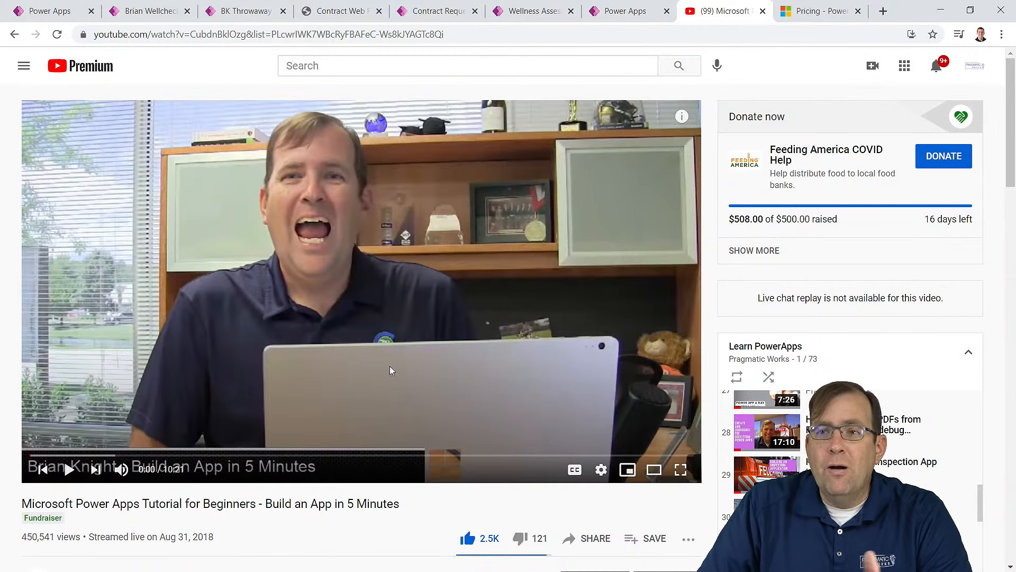
# Step: Return to the wellcheck app in the studio, save it, and open its list of versions
pyautogui.click(137, 15)
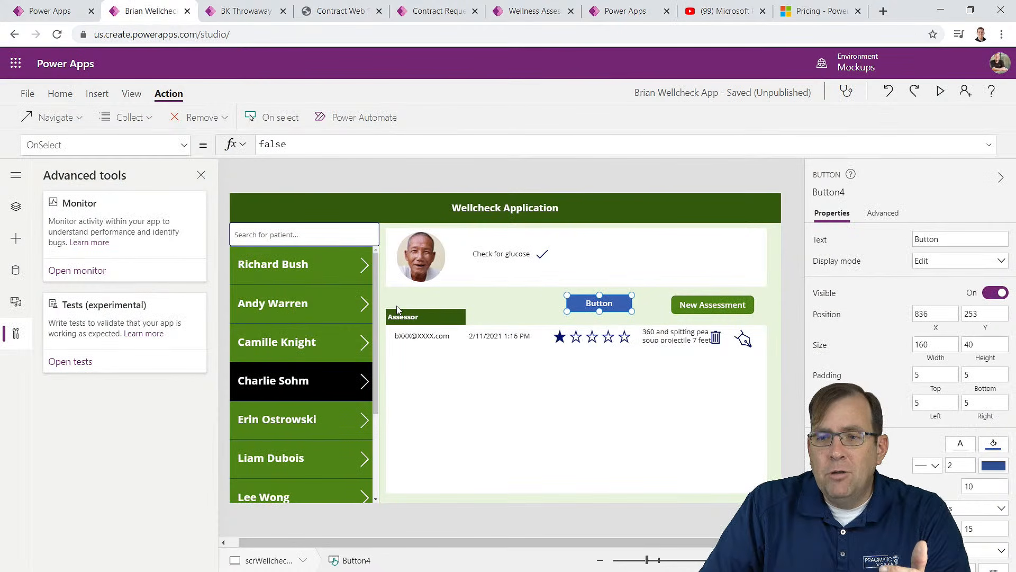
pyautogui.click(29, 95)
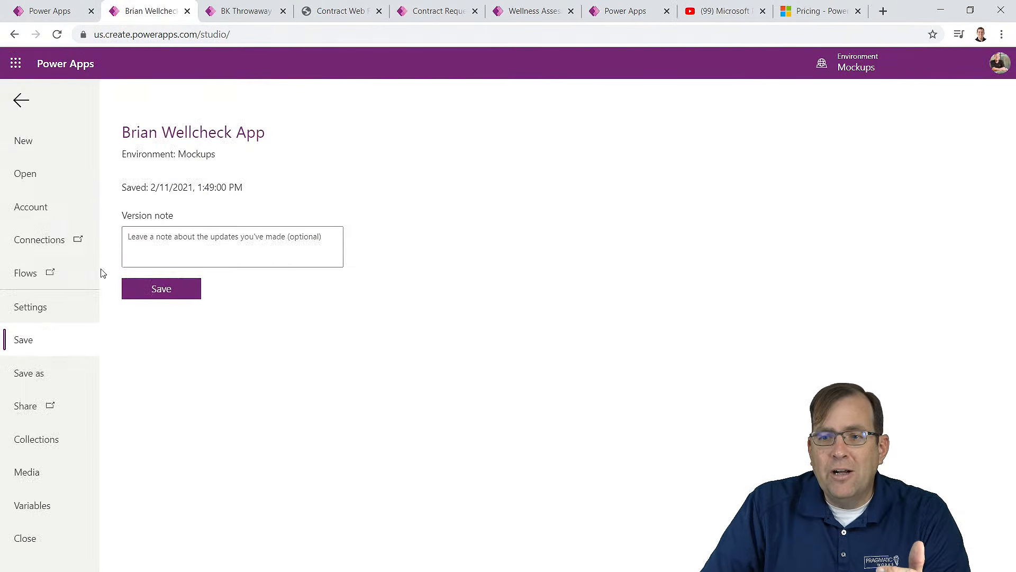
pyautogui.click(170, 288)
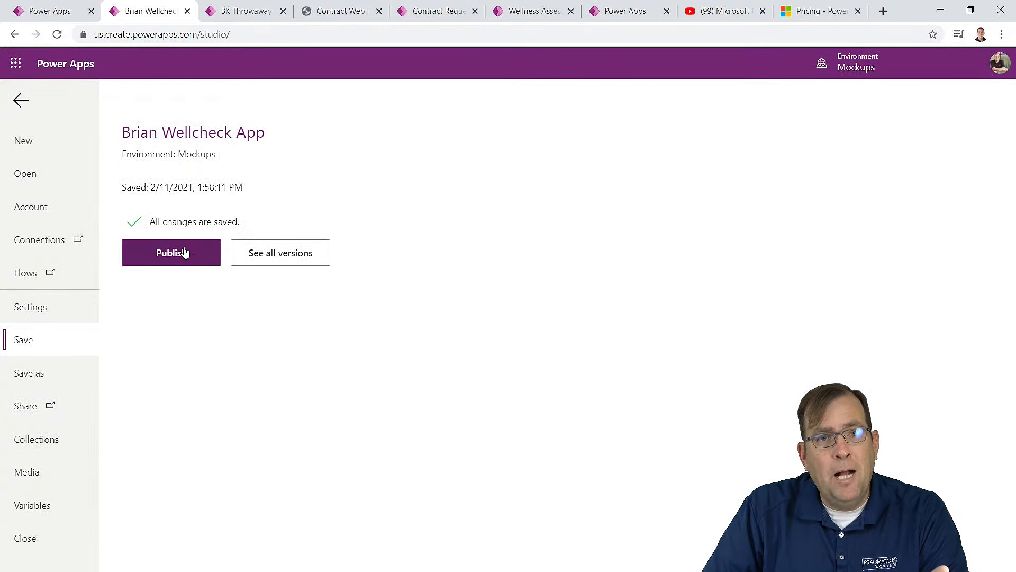
pyautogui.click(262, 259)
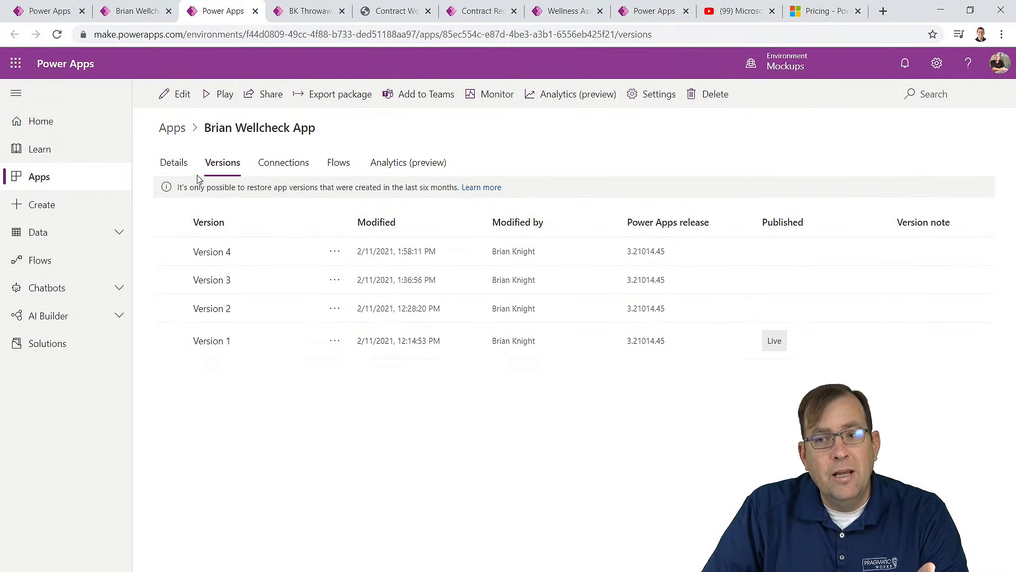
# Step: Open the wellcheck app through the web link in its details, and return to the details page
pyautogui.click(180, 164)
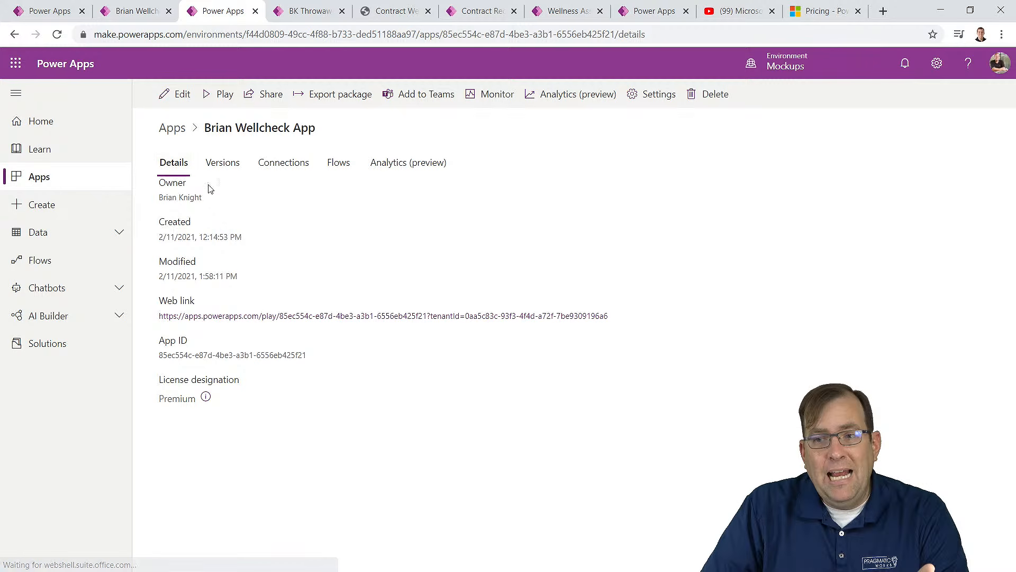
pyautogui.click(299, 316)
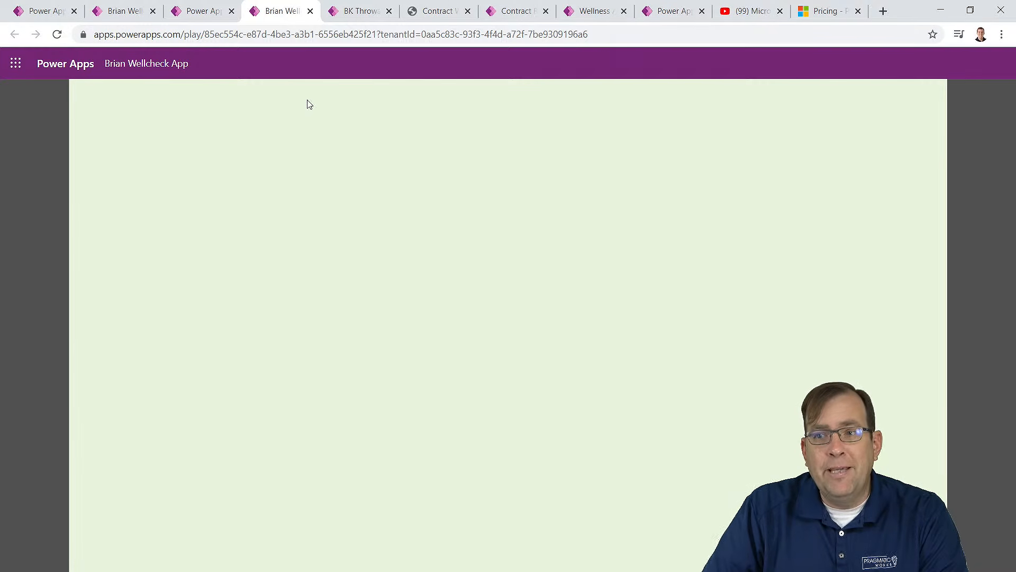
pyautogui.click(203, 12)
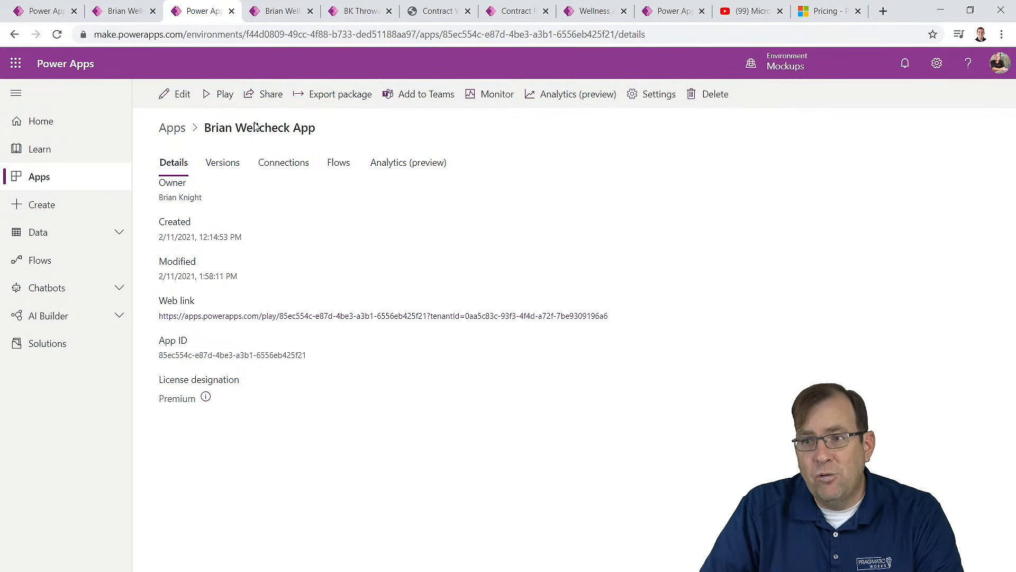
# Step: Publish version 4 of the wellcheck app from its version history
pyautogui.click(223, 168)
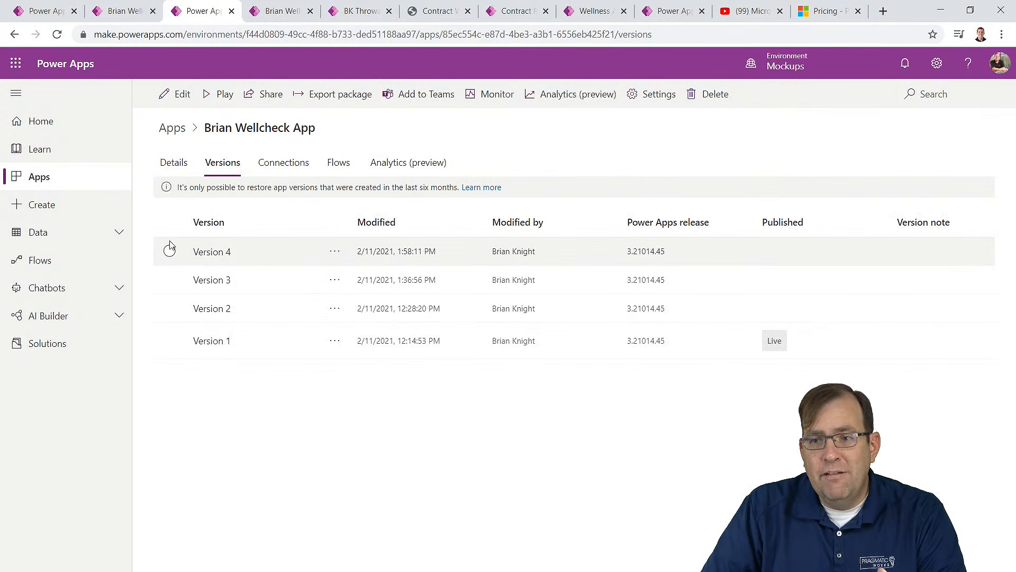
pyautogui.click(169, 251)
pyautogui.click(232, 103)
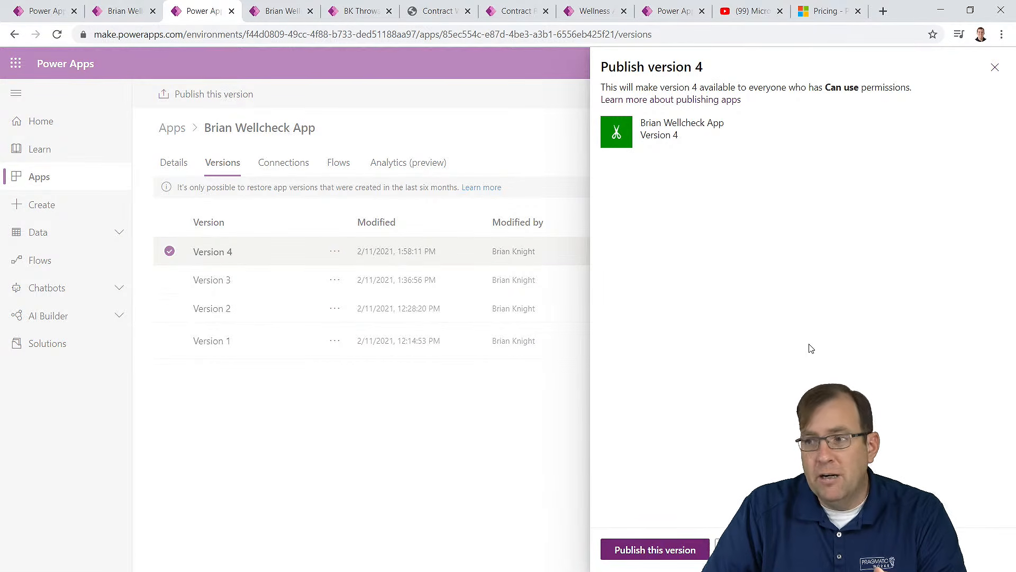
pyautogui.click(679, 551)
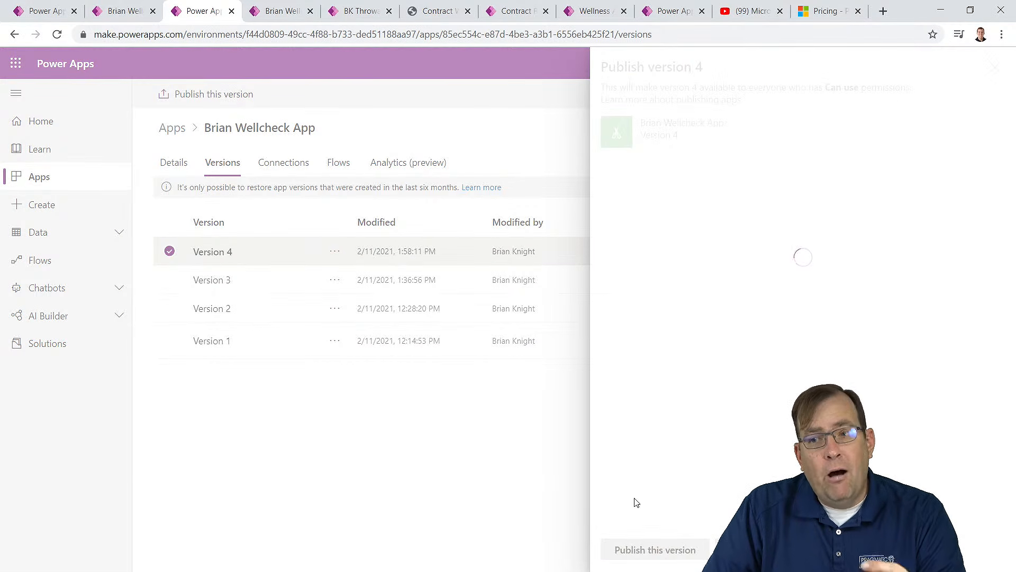
pyautogui.click(351, 427)
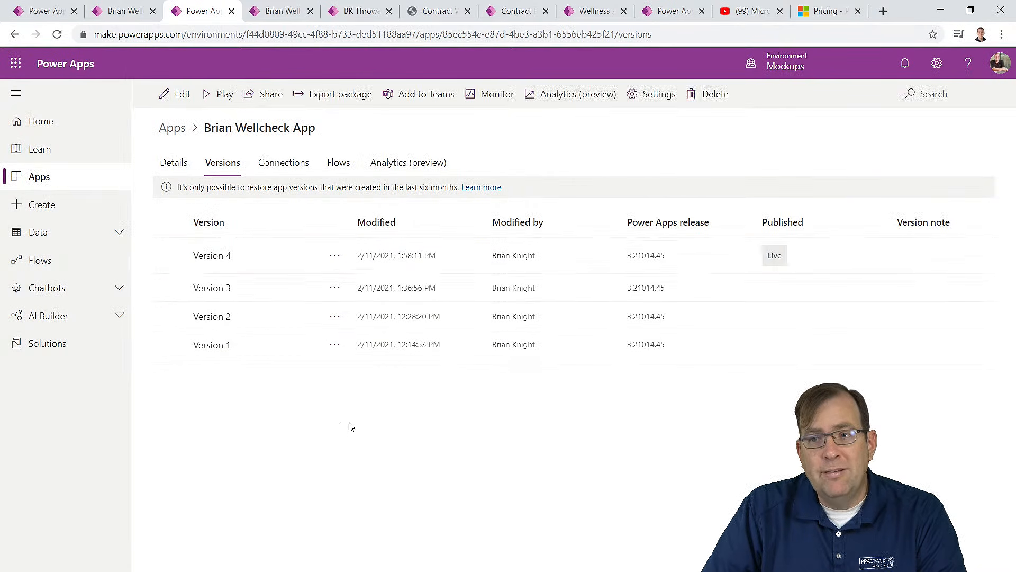
# Step: Share the wellcheck app with a colleague found by name as a user, accepting the implicitly shared connection
pyautogui.click(268, 100)
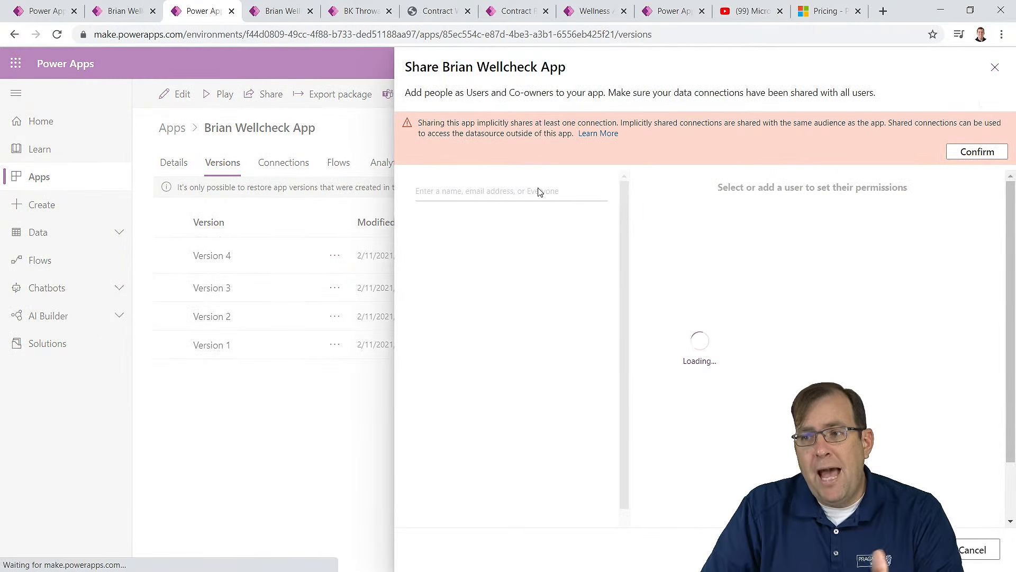
pyautogui.write('matt')
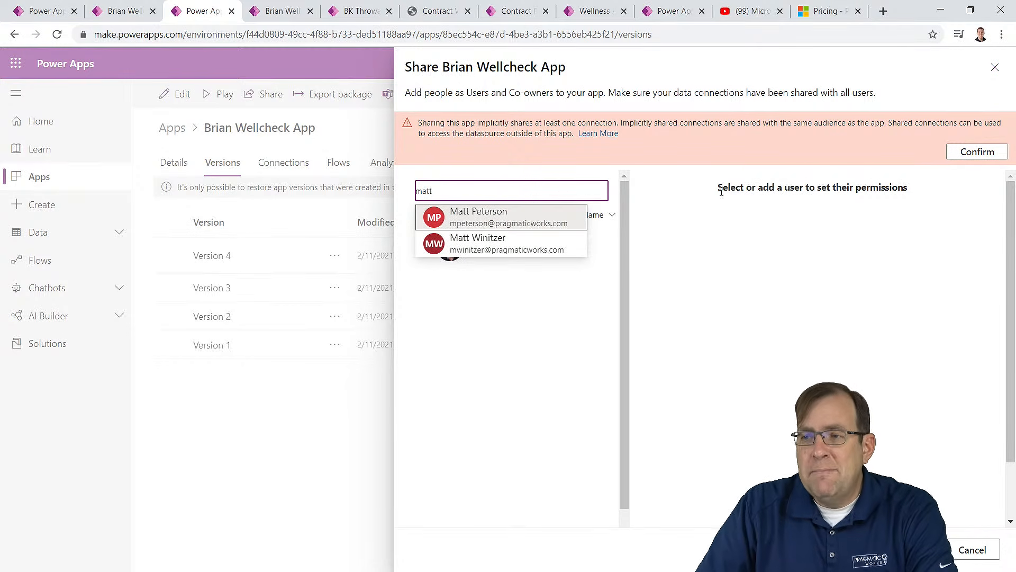
pyautogui.click(531, 223)
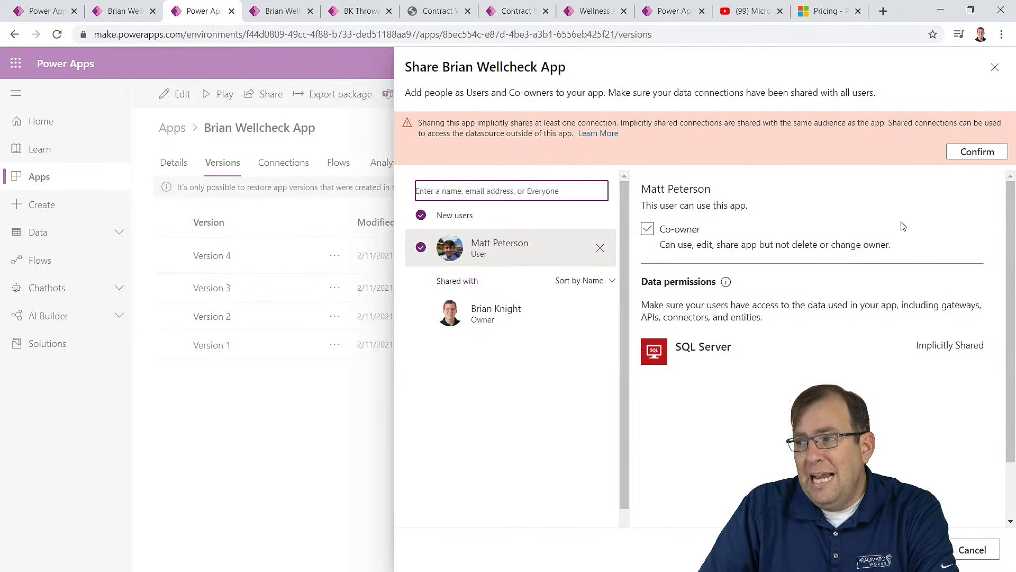
pyautogui.click(970, 159)
pyautogui.click(911, 549)
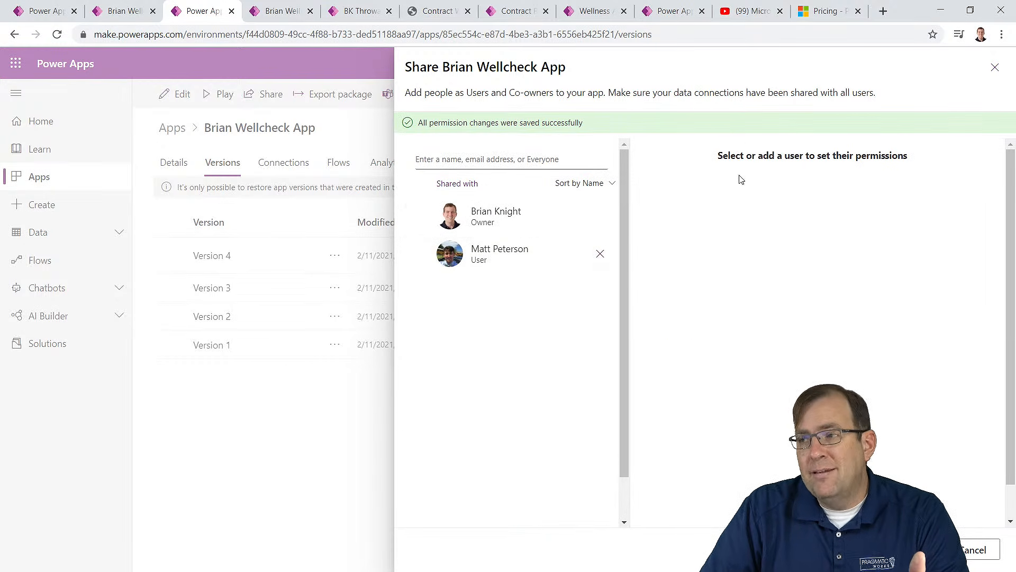
# Step: Make the added colleague a co-owner of the wellcheck app and close the sharing settings
pyautogui.click(488, 265)
pyautogui.click(648, 197)
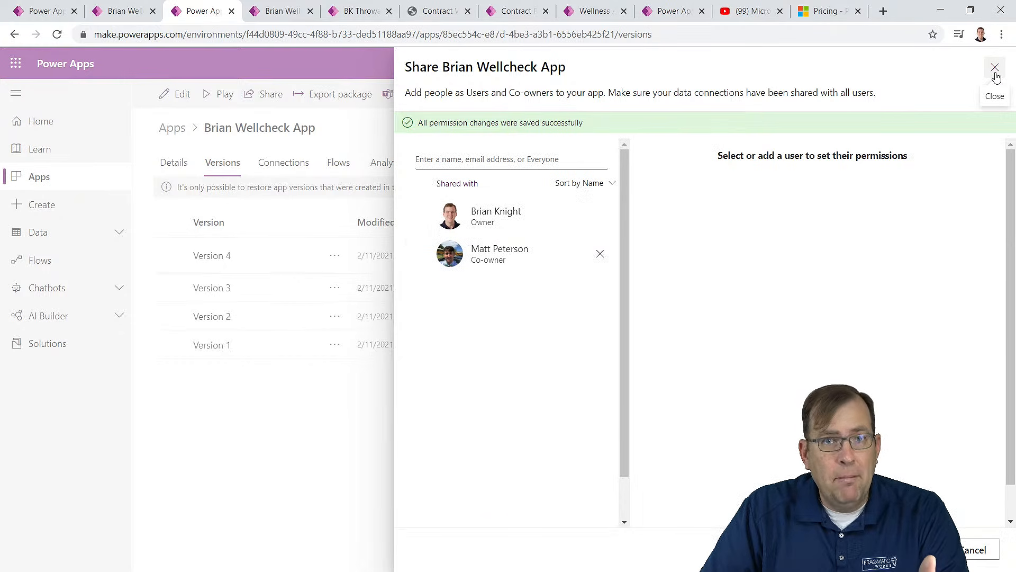
pyautogui.click(995, 68)
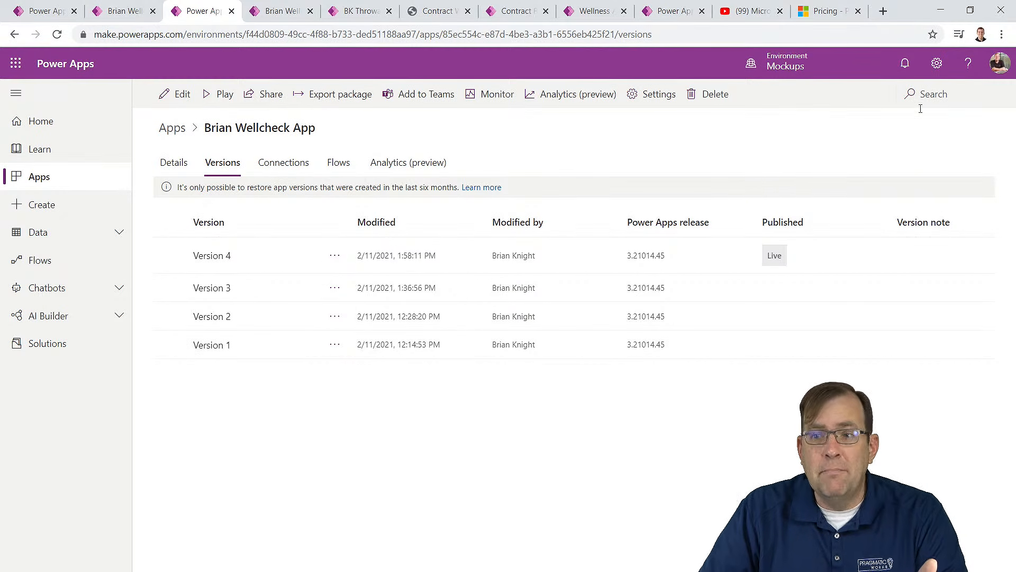
# Step: Go back to the running wellcheck app in the browser and reload it to load the published version
pyautogui.click(296, 17)
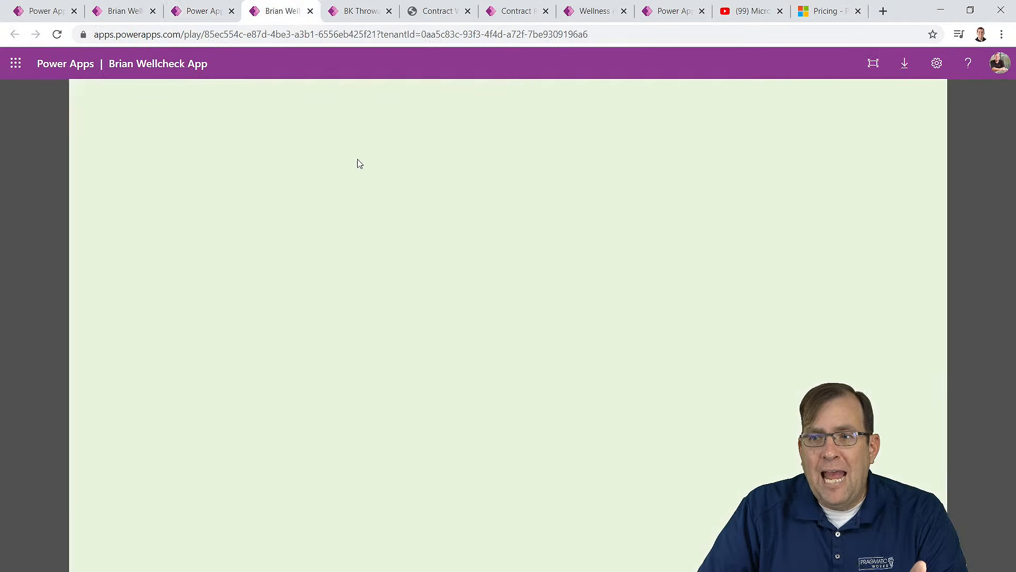
pyautogui.click(57, 35)
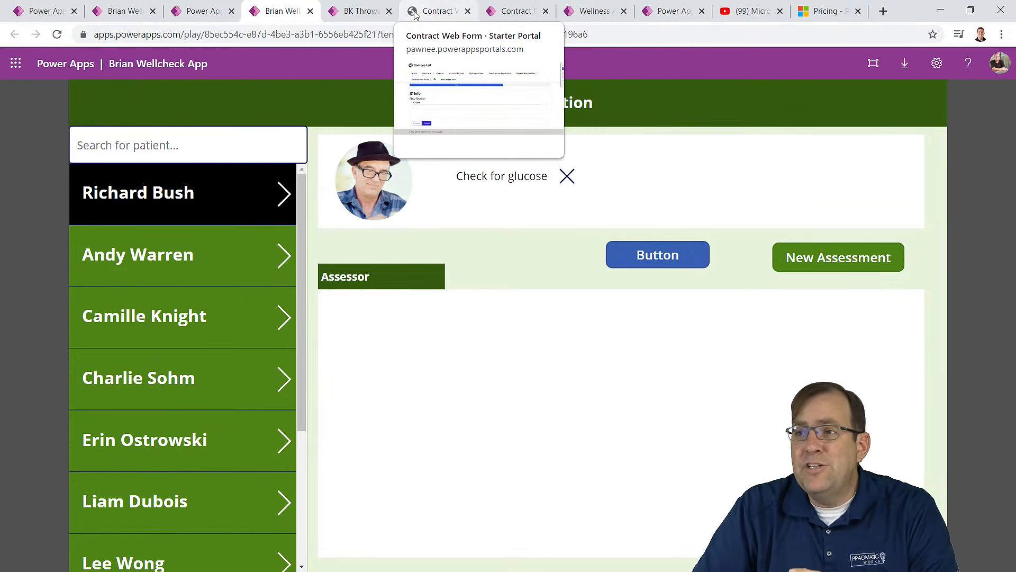
# Step: Leave the BK Throwaway App's studio page and go to pragmaticworks.com in its place
pyautogui.click(357, 11)
pyautogui.click(353, 35)
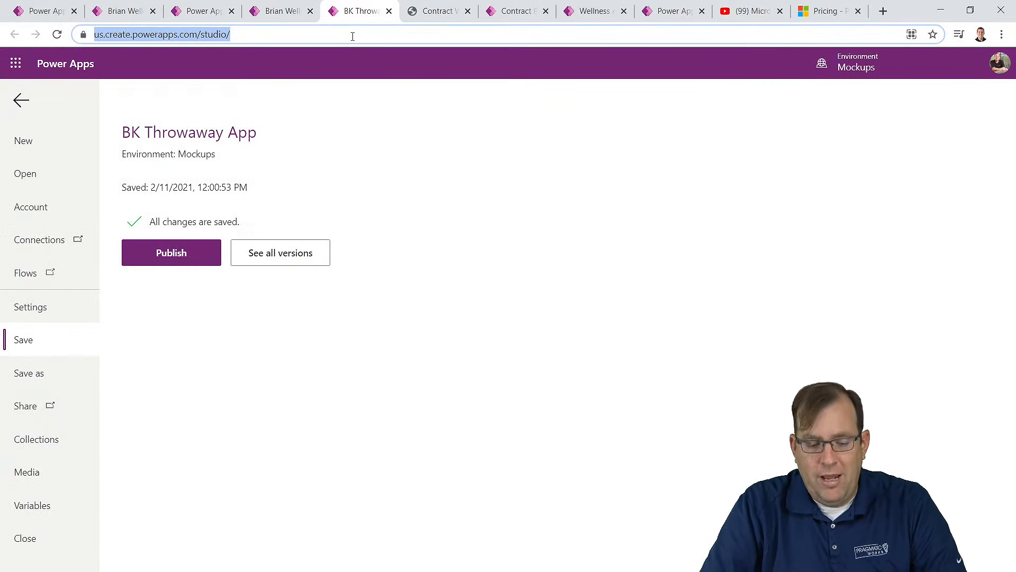
pyautogui.write('pragmaticworks.com')
pyautogui.press('Return')
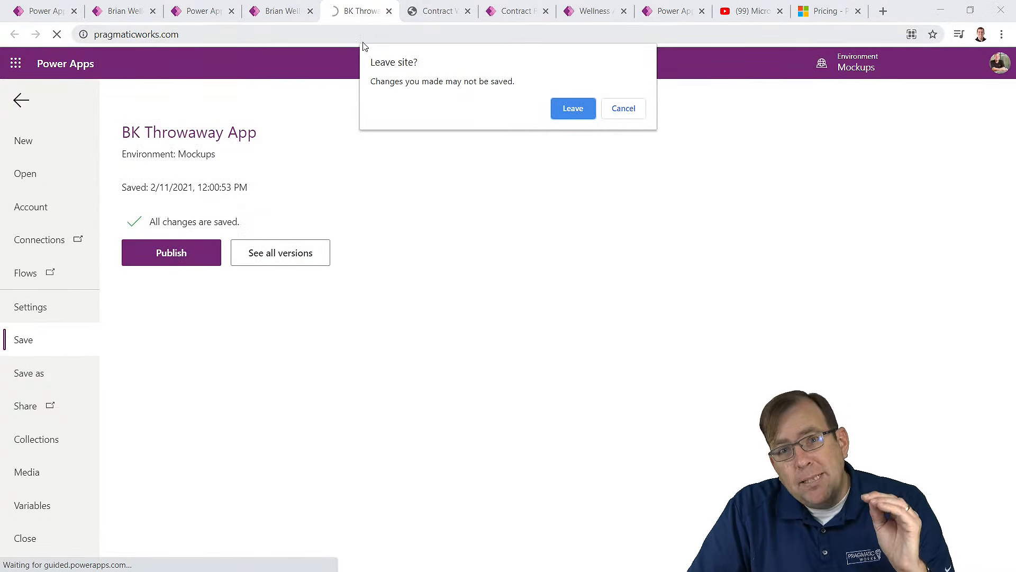
pyautogui.click(581, 118)
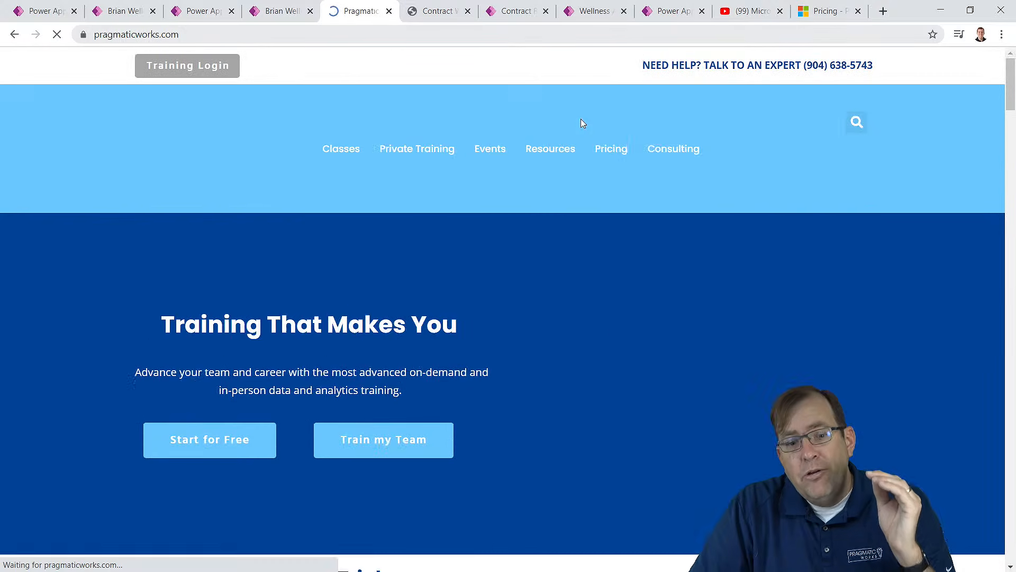